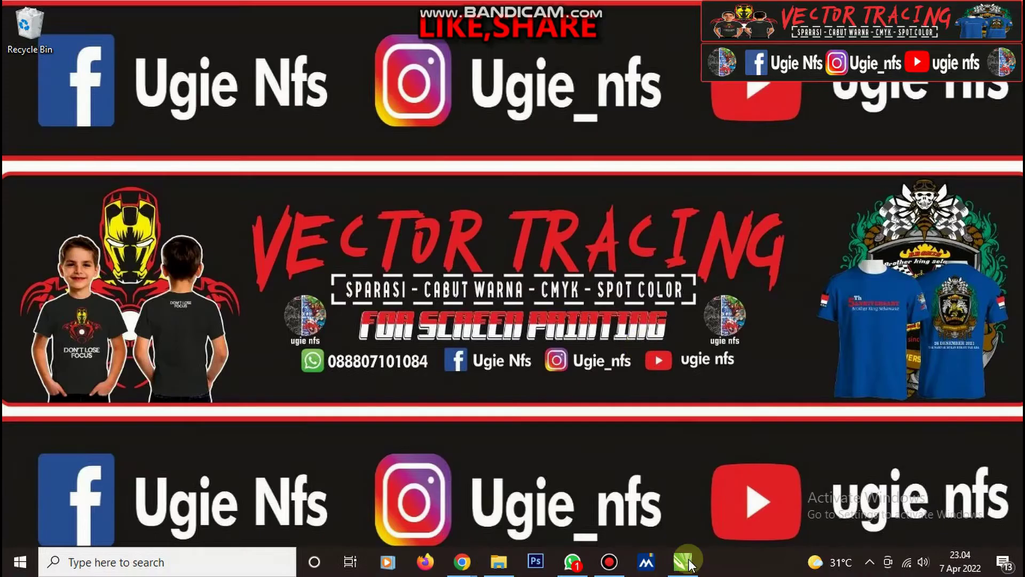
# Lock the Tratak logo bitmap in place and zoom in on the 'Tratak' lettering.
pyautogui.click(688, 564)
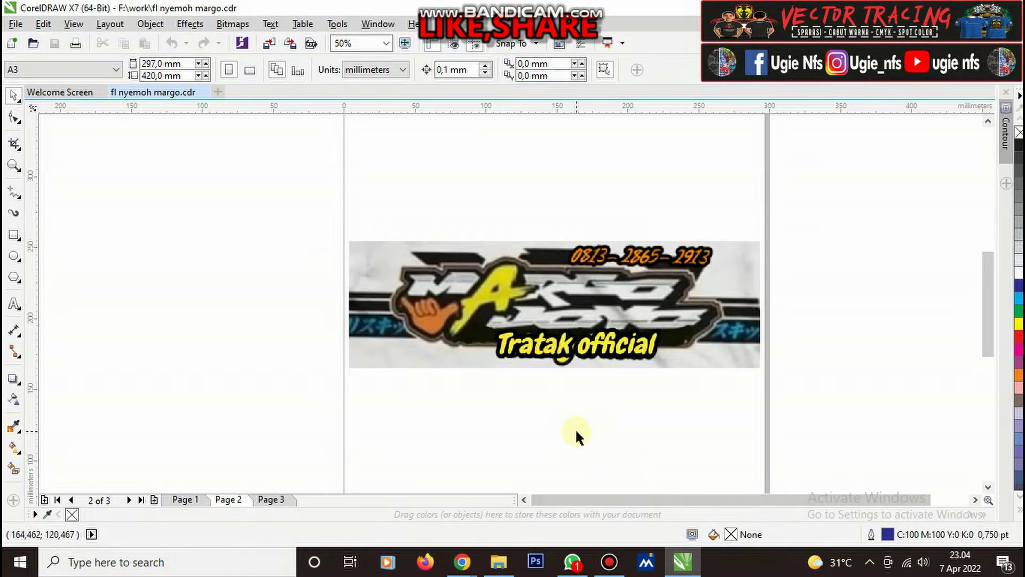
pyautogui.click(556, 306)
pyautogui.rightClick(555, 305)
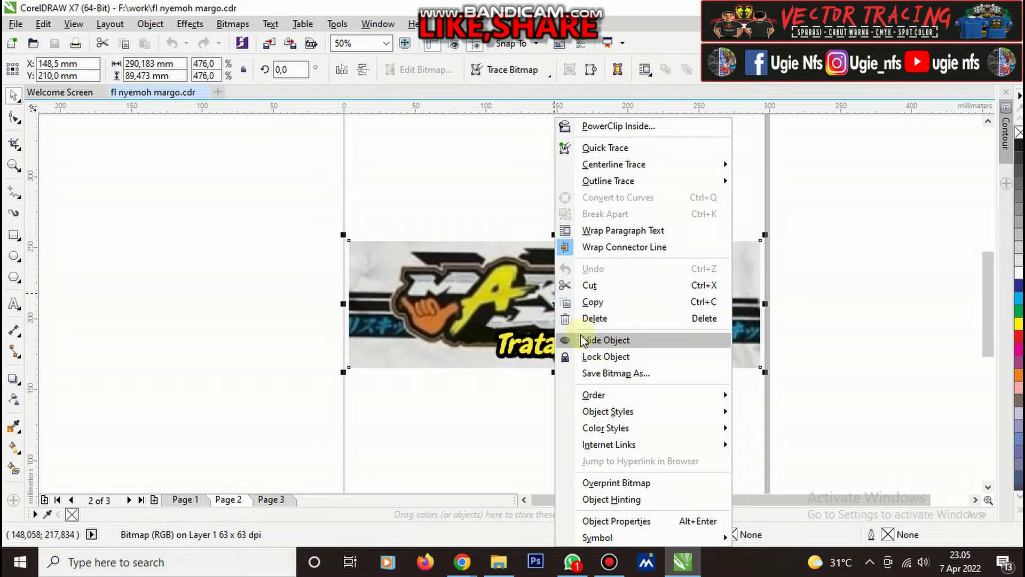
pyautogui.click(588, 357)
pyautogui.scroll(3, 518, 343)
pyautogui.scroll(1, 293, 327)
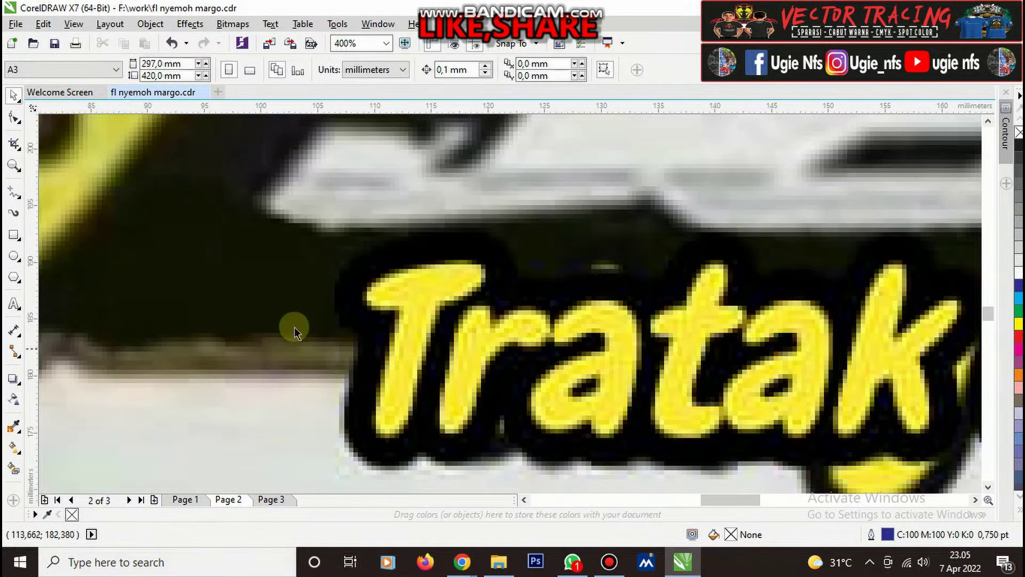
# Trace a closed Bezier outline around the stem of the T.
pyautogui.click(19, 202)
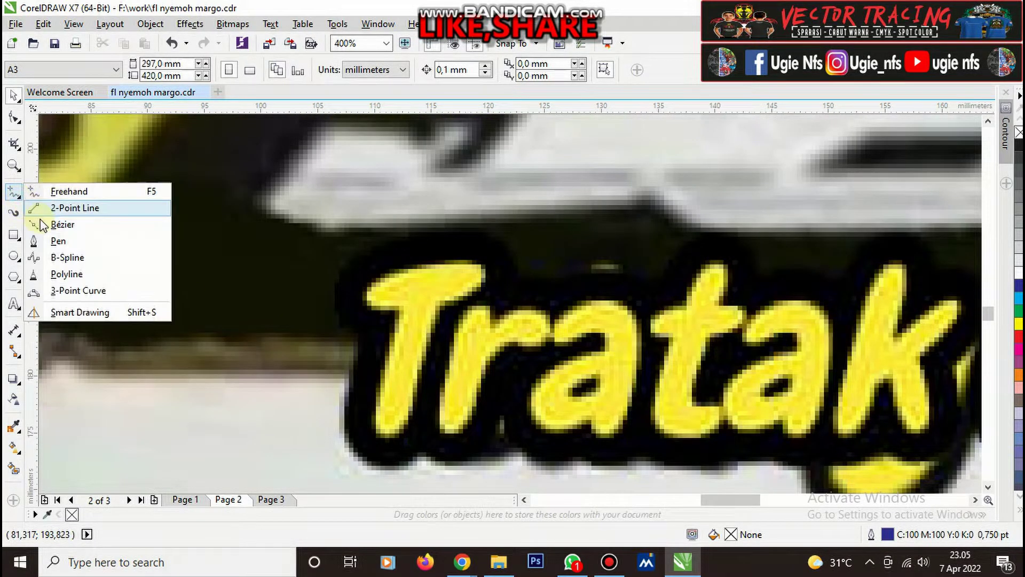
pyautogui.click(64, 224)
pyautogui.scroll(2, 240, 270)
pyautogui.scroll(1, 378, 332)
pyautogui.scroll(-3, 490, 278)
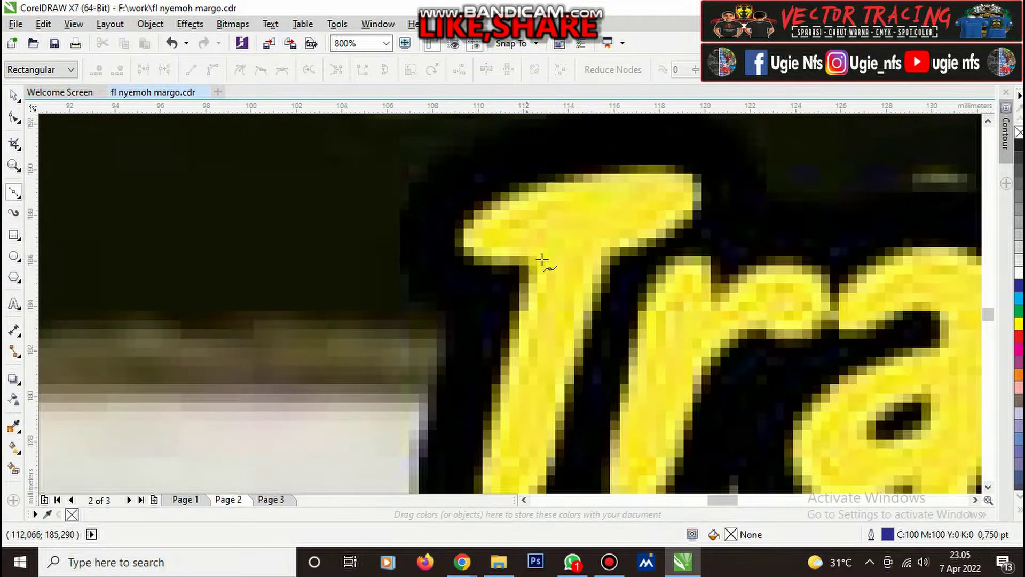
pyautogui.scroll(2, 520, 276)
pyautogui.scroll(-2, 528, 220)
pyautogui.scroll(1, 497, 327)
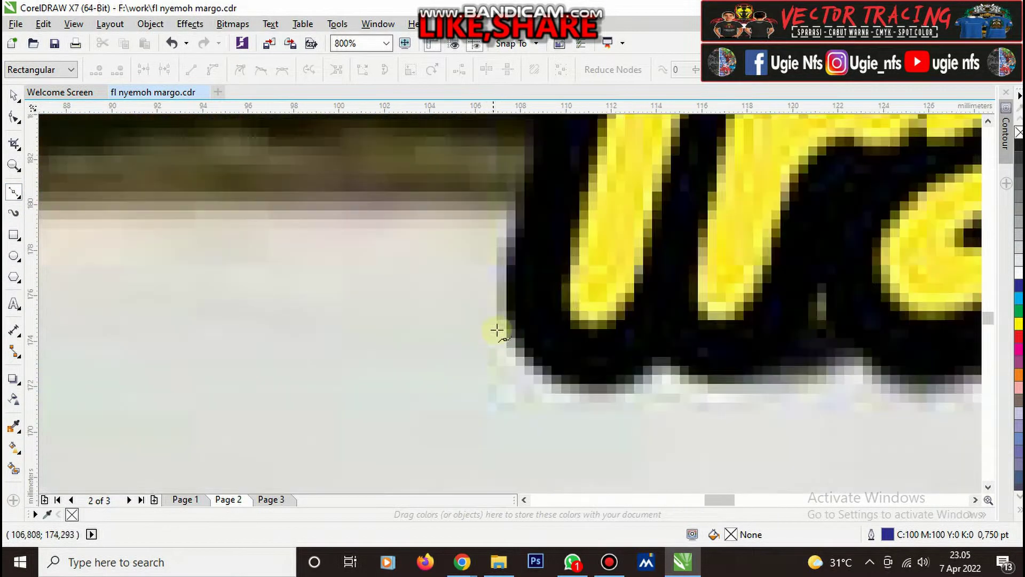
pyautogui.scroll(2, 534, 309)
pyautogui.moveTo(528, 326); pyautogui.dragTo(516, 382)
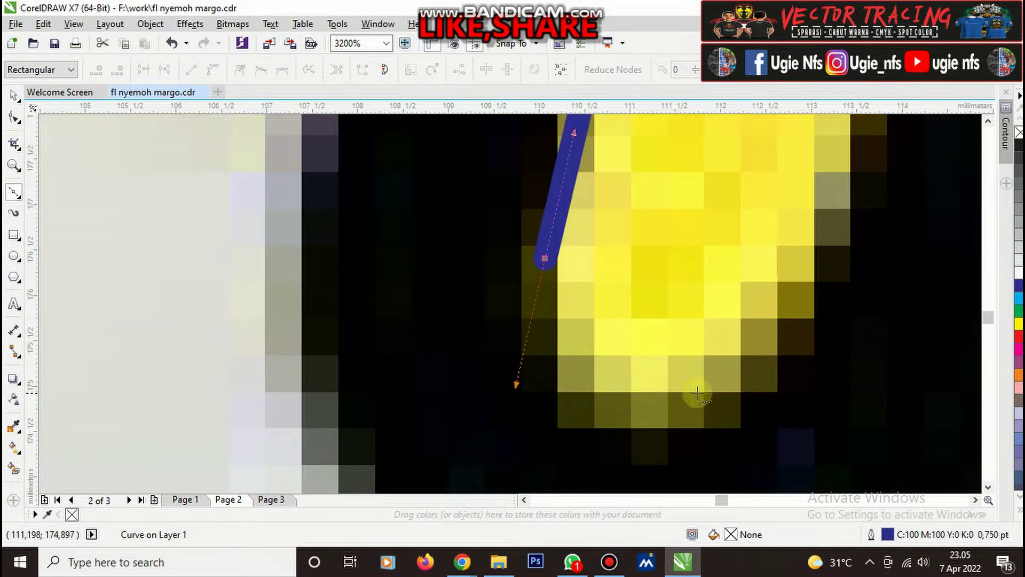
pyautogui.moveTo(737, 372); pyautogui.dragTo(851, 253)
pyautogui.scroll(-3, 851, 253)
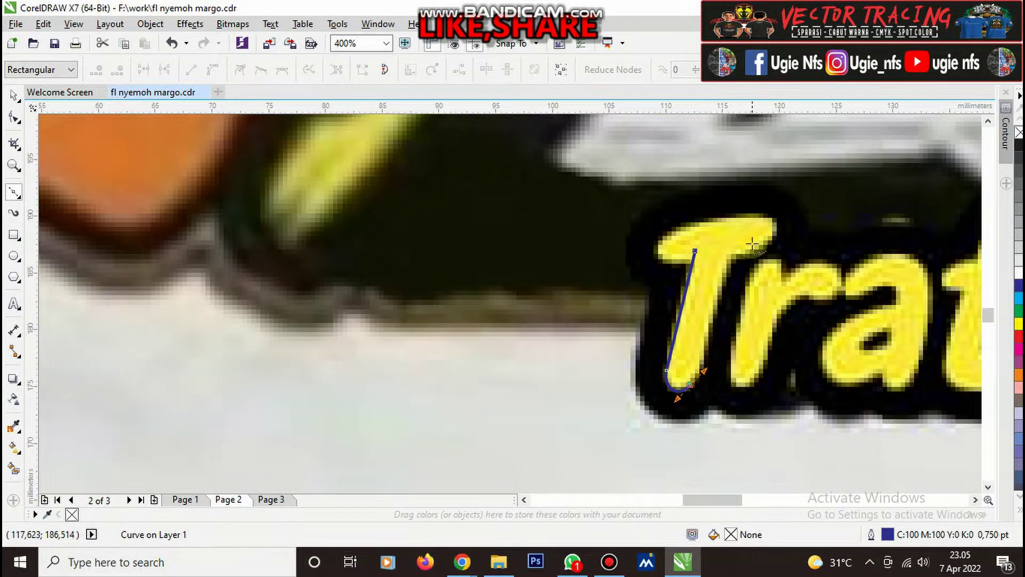
pyautogui.scroll(2, 752, 244)
pyautogui.moveTo(692, 267); pyautogui.dragTo(710, 210)
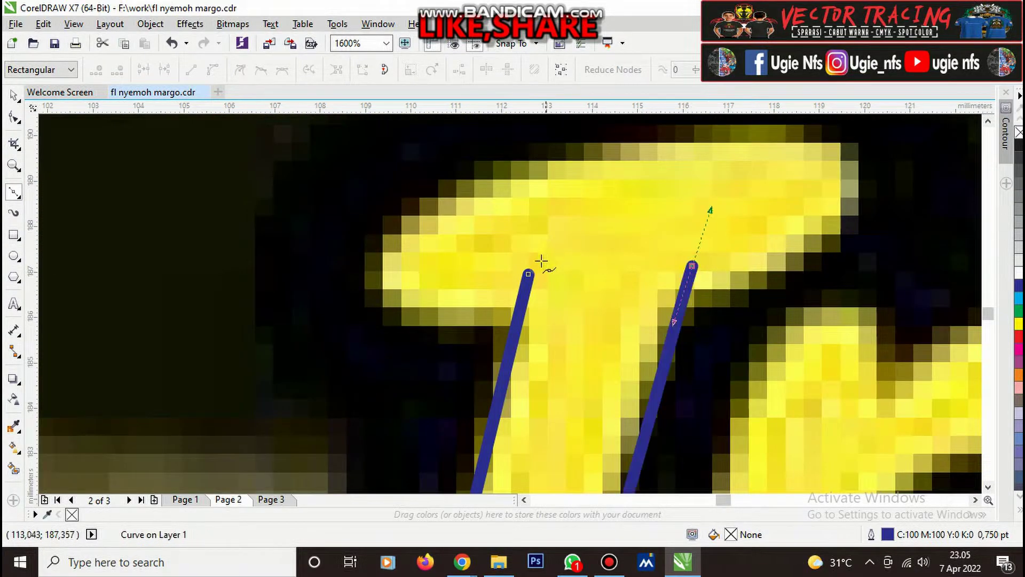
pyautogui.click(527, 274)
# Draw a second closed Bezier curve looping around the T's crossbar.
pyautogui.scroll(-2, 618, 297)
pyautogui.scroll(3, 796, 279)
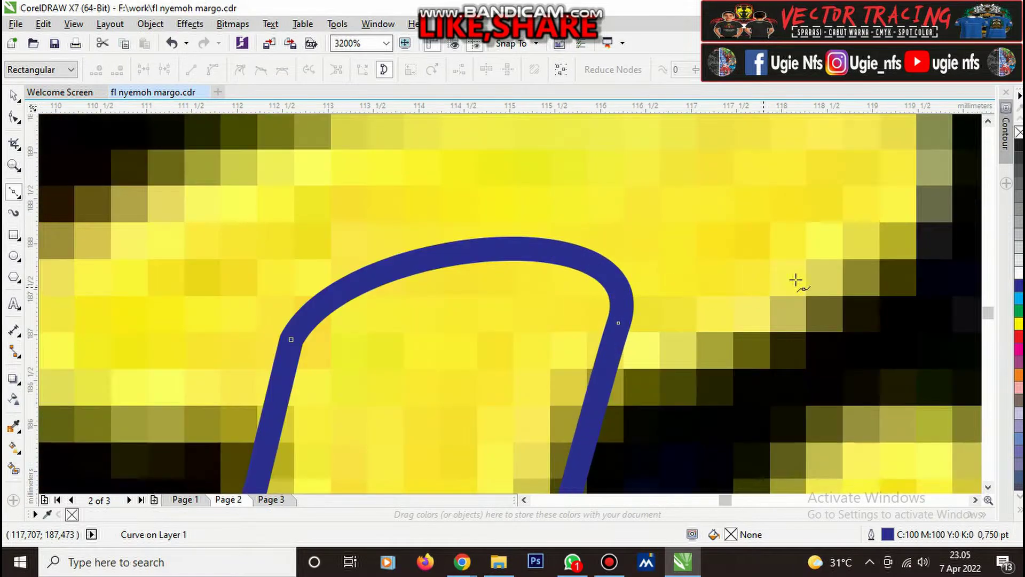
pyautogui.scroll(-1, 827, 282)
pyautogui.click(854, 270)
pyautogui.moveTo(645, 353); pyautogui.dragTo(499, 382)
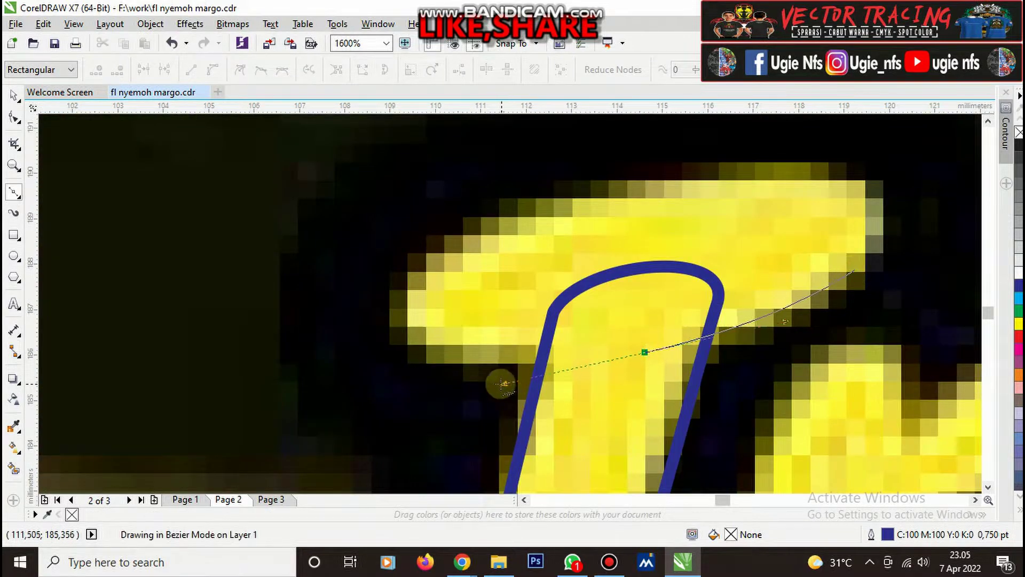
pyautogui.moveTo(407, 280); pyautogui.dragTo(458, 215)
pyautogui.scroll(-2, 602, 236)
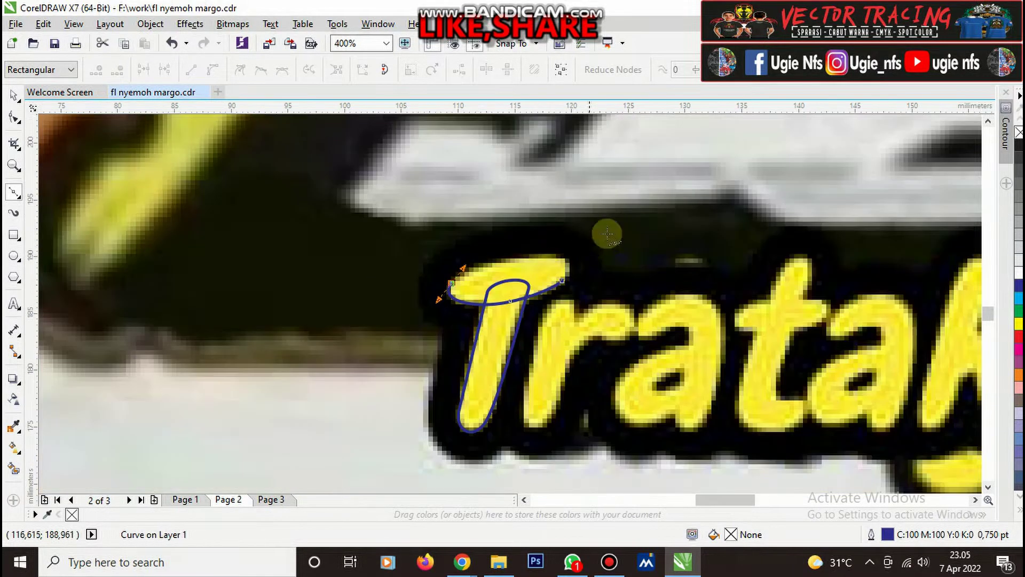
pyautogui.scroll(2, 530, 263)
pyautogui.moveTo(538, 245); pyautogui.dragTo(650, 237)
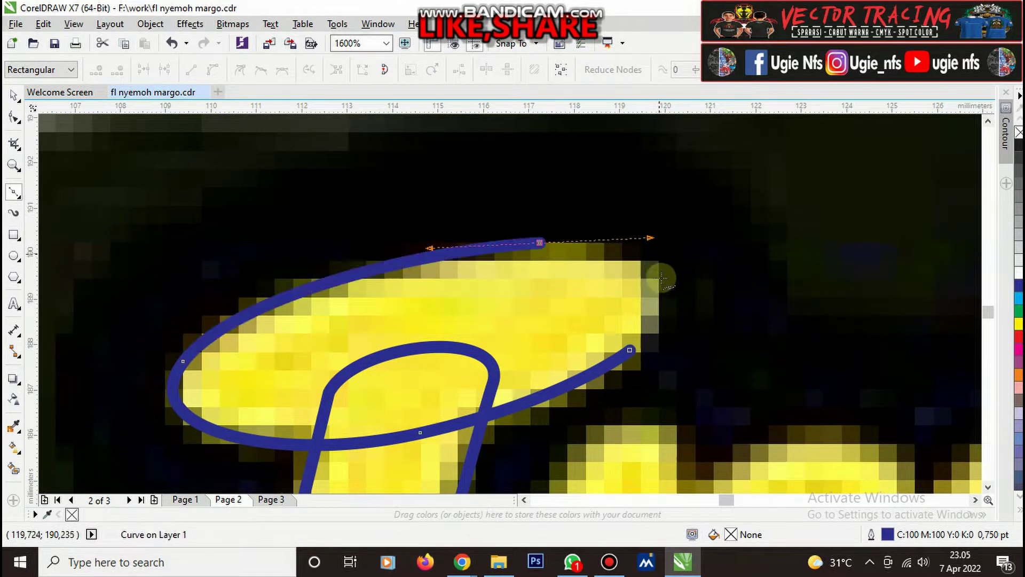
pyautogui.moveTo(631, 349); pyautogui.dragTo(675, 315)
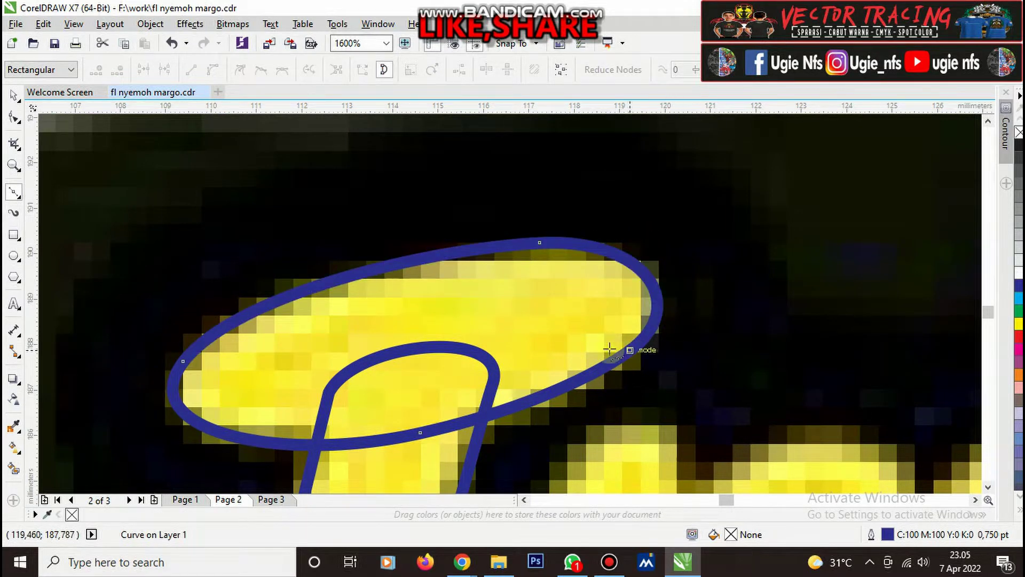
pyautogui.scroll(-1, 522, 313)
pyautogui.scroll(1, 551, 329)
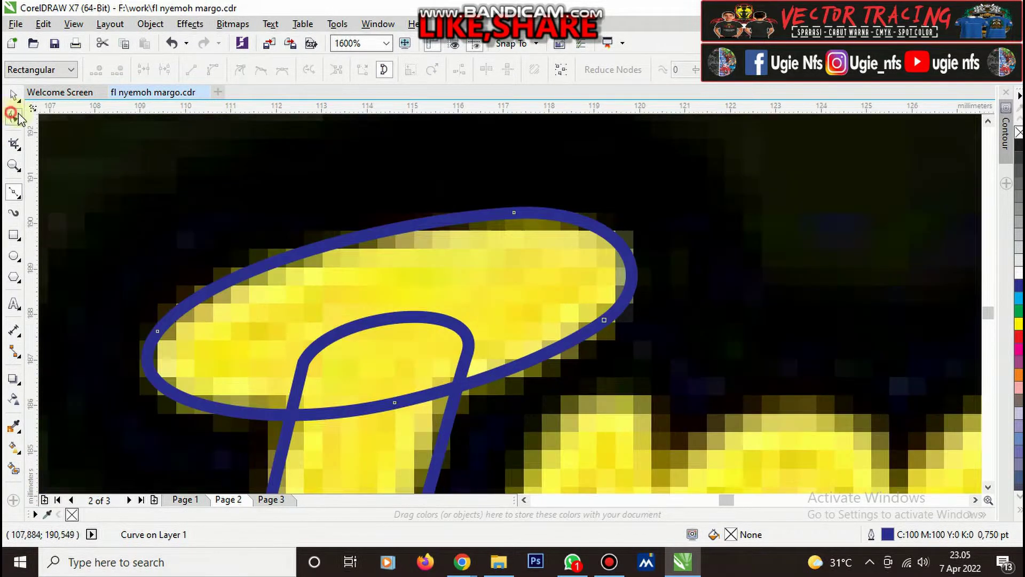
# Add, delete and drag nodes so the crossbar oval fits the T's crossbar.
pyautogui.doubleClick(557, 348)
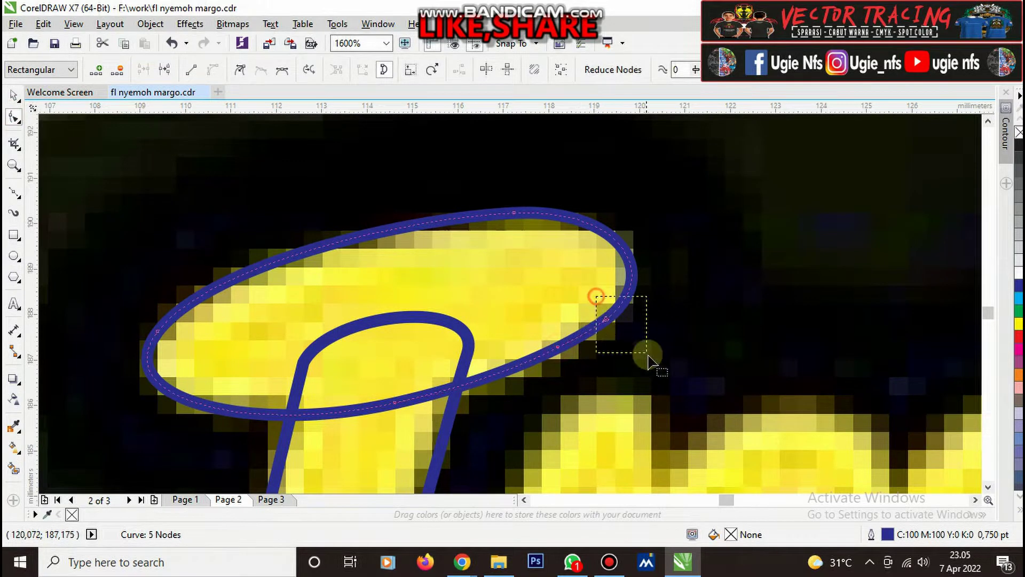
pyautogui.press('Delete')
pyautogui.moveTo(537, 231); pyautogui.dragTo(654, 206)
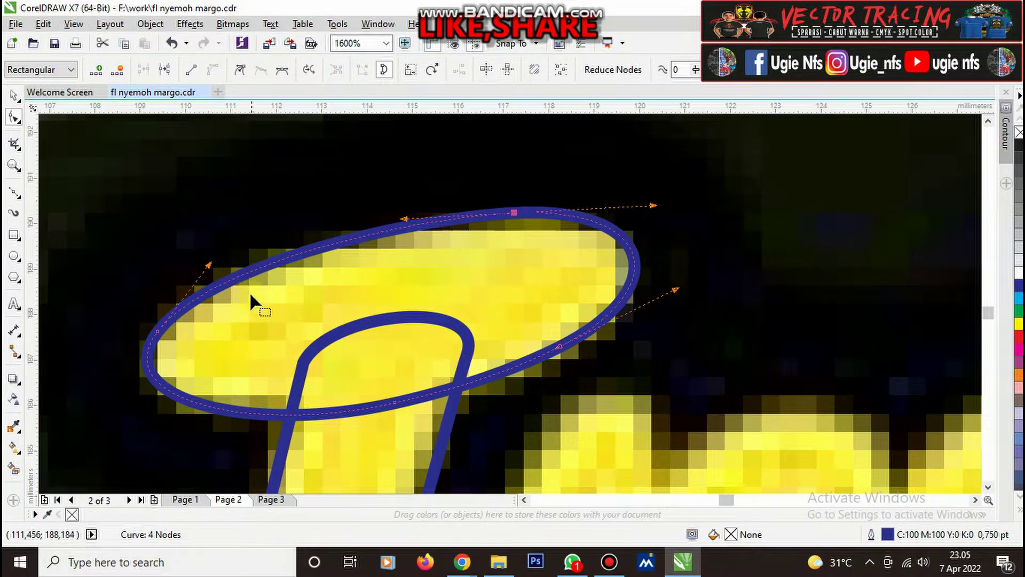
pyautogui.click(235, 278)
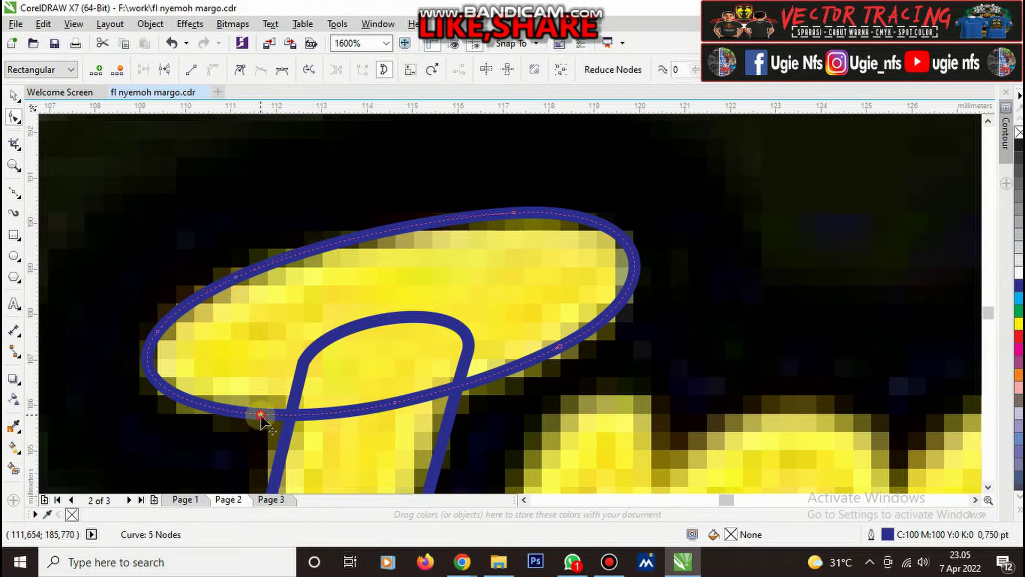
pyautogui.moveTo(258, 415); pyautogui.dragTo(240, 413)
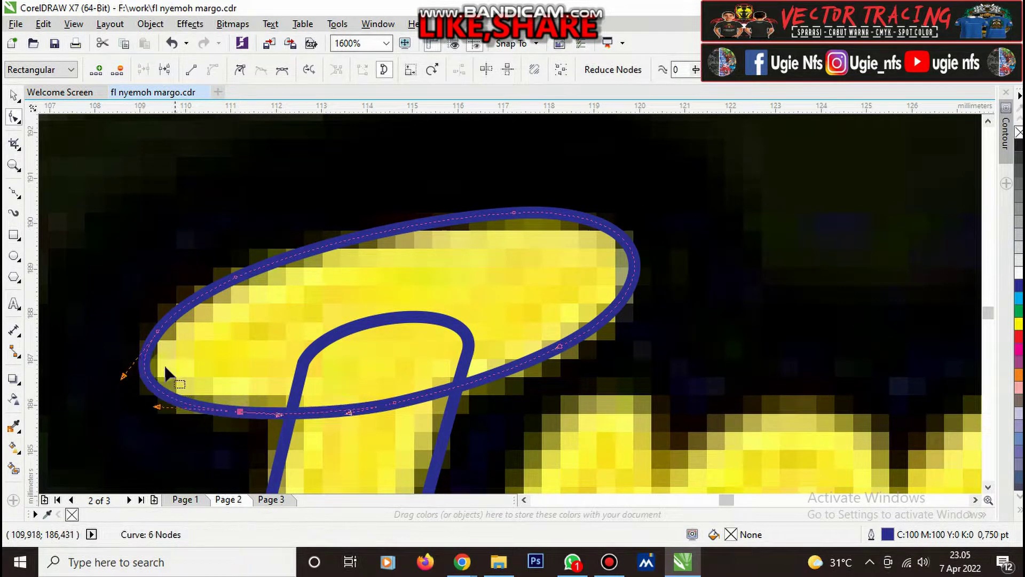
pyautogui.scroll(-2, 417, 316)
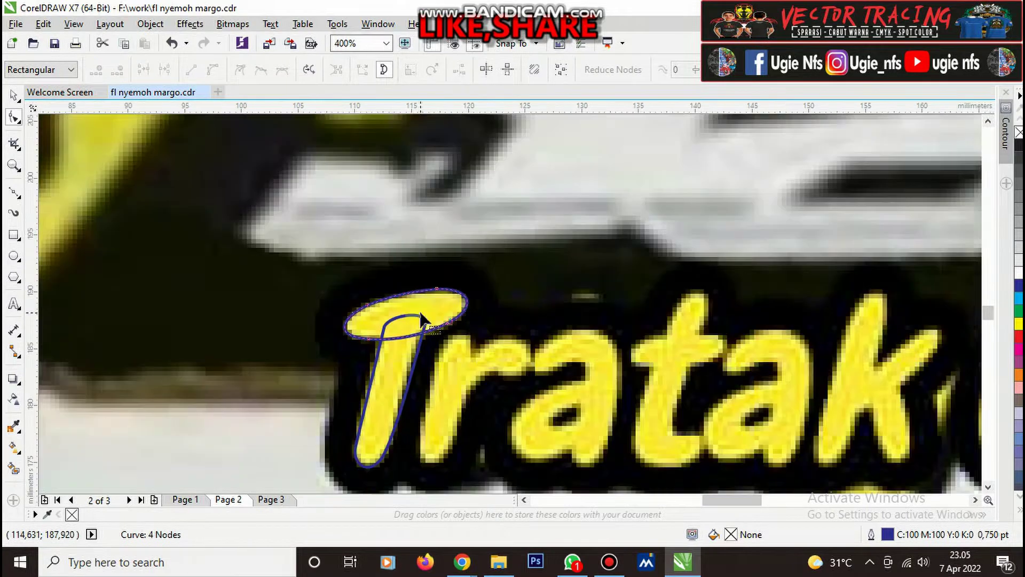
pyautogui.scroll(2, 390, 352)
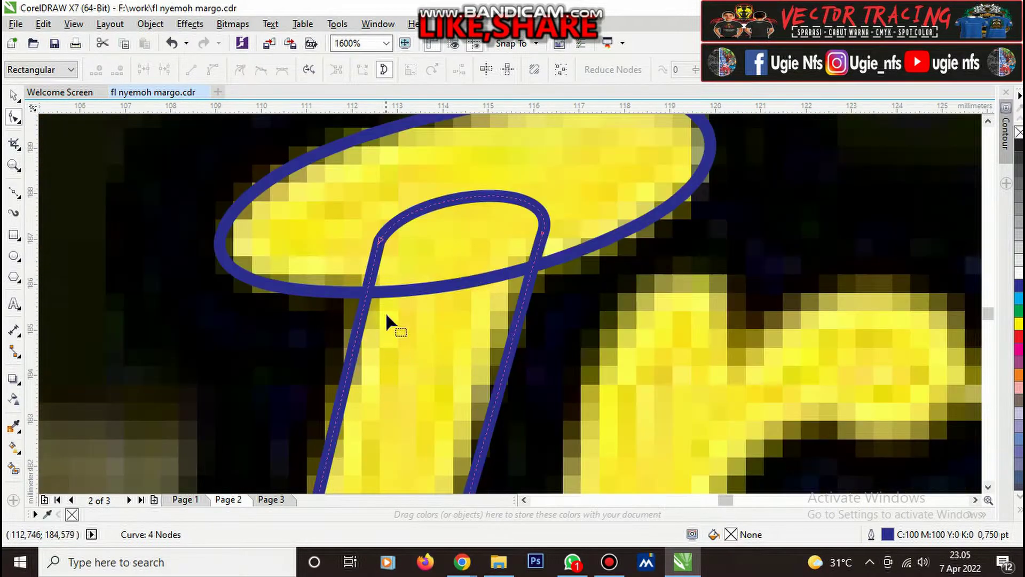
# Nudge the stem outline's nodes near the crossbar to hug the T's stem.
pyautogui.moveTo(541, 238); pyautogui.dragTo(499, 247)
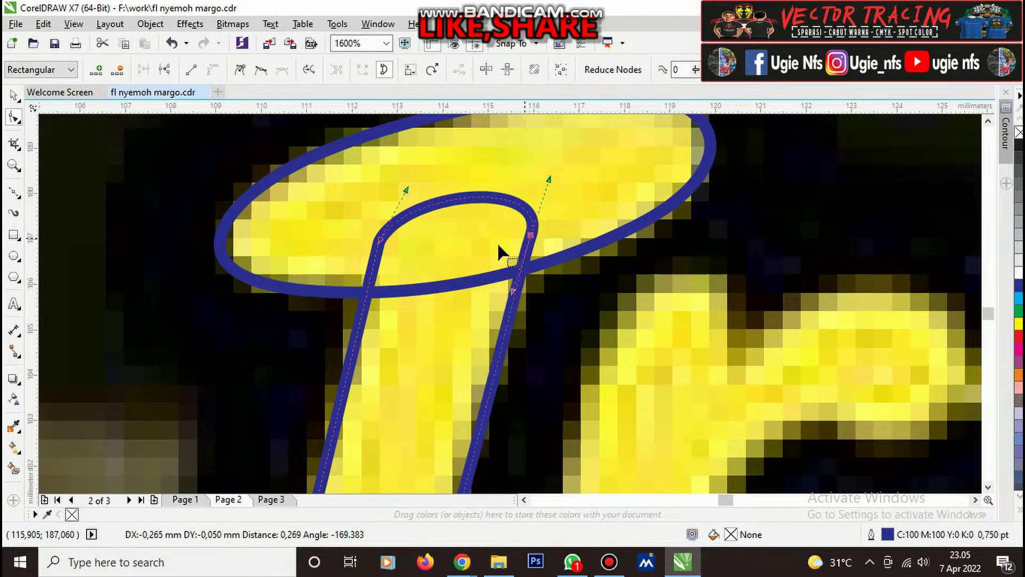
pyautogui.moveTo(380, 243); pyautogui.dragTo(377, 240)
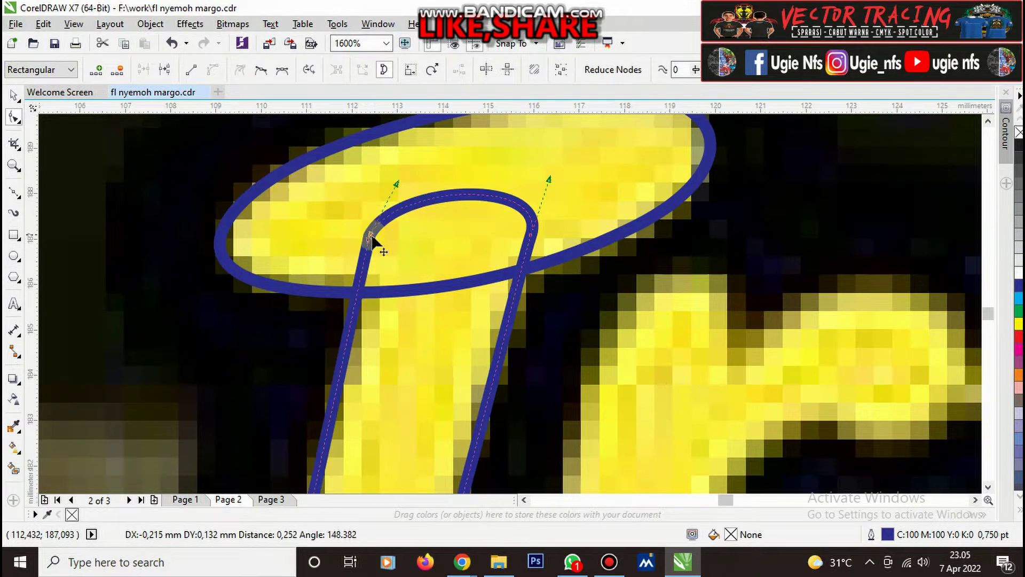
pyautogui.scroll(-2, 377, 241)
pyautogui.press('space')
pyautogui.scroll(1, 452, 386)
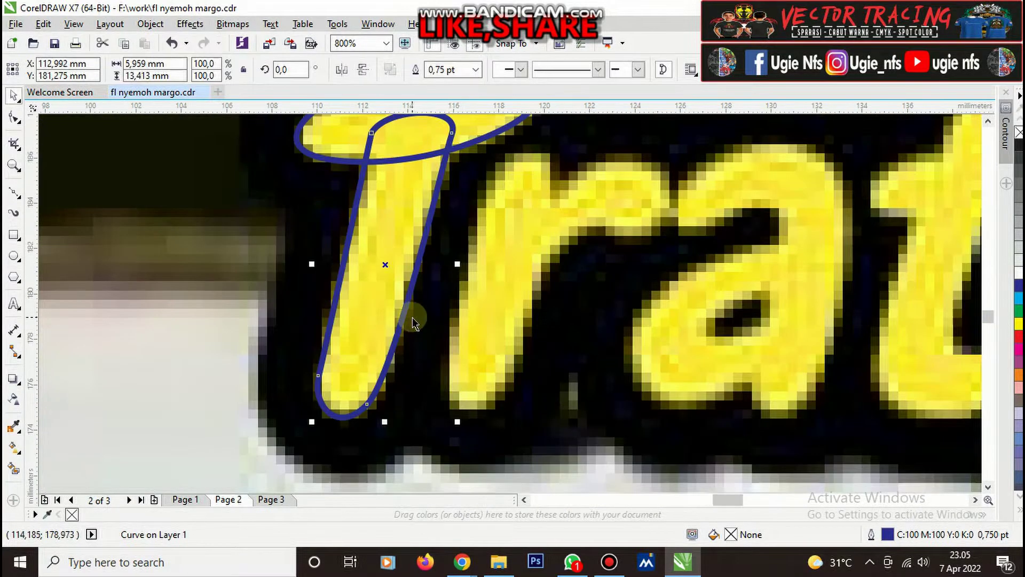
# Begin tracing the r with Bezier nodes along its top curve and hooked arm.
pyautogui.click(15, 193)
pyautogui.scroll(1, 556, 159)
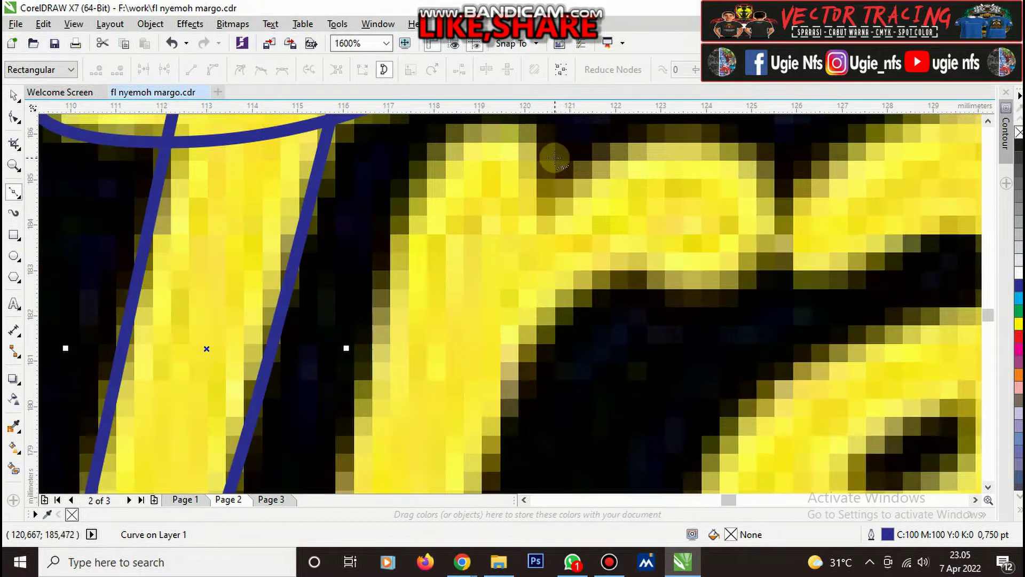
pyautogui.scroll(-1, 547, 155)
pyautogui.scroll(1, 526, 331)
pyautogui.scroll(-1, 488, 330)
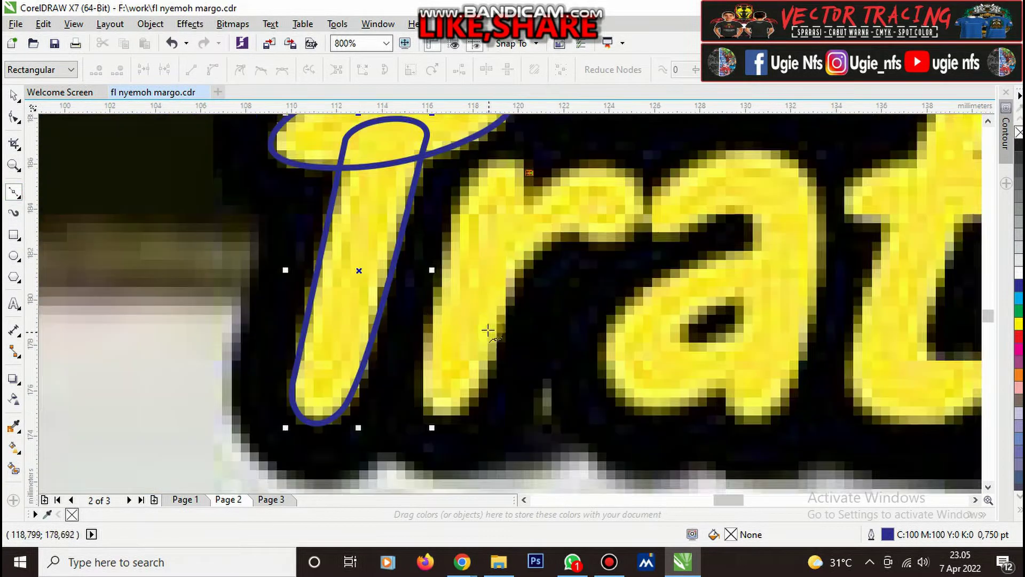
pyautogui.scroll(1, 547, 172)
pyautogui.click(521, 233)
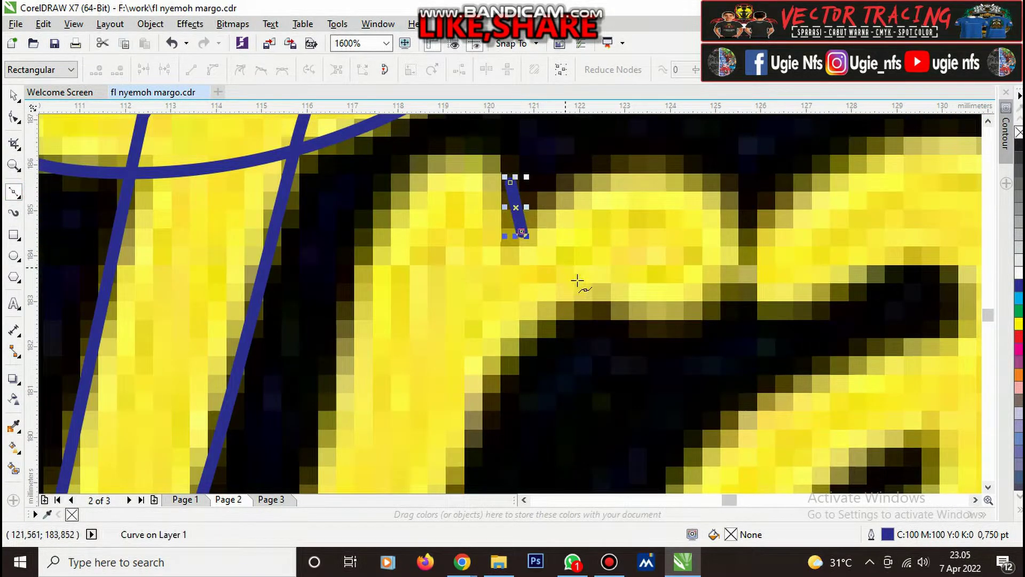
pyautogui.moveTo(664, 156); pyautogui.dragTo(716, 158)
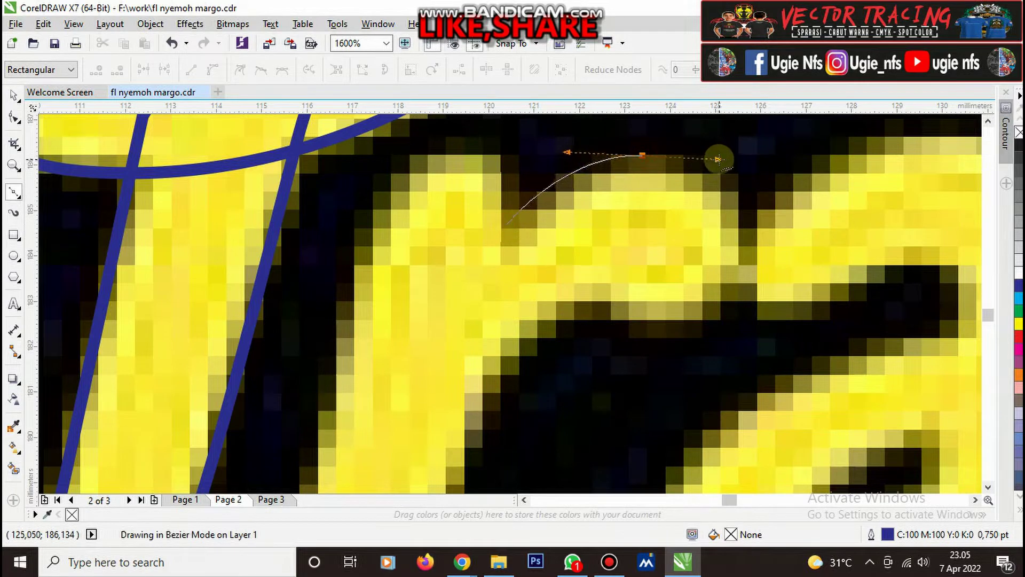
pyautogui.moveTo(725, 280); pyautogui.dragTo(700, 344)
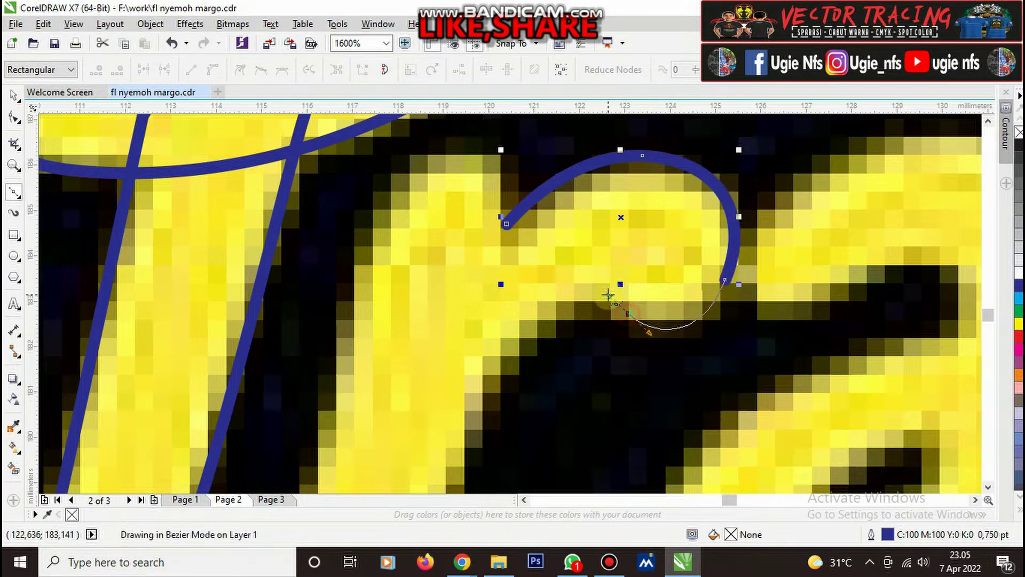
pyautogui.moveTo(640, 321); pyautogui.dragTo(607, 295)
pyautogui.moveTo(531, 327); pyautogui.dragTo(496, 368)
# Carry the r outline down and around its stem, closing it at the starting node.
pyautogui.scroll(-2, 542, 366)
pyautogui.scroll(2, 542, 366)
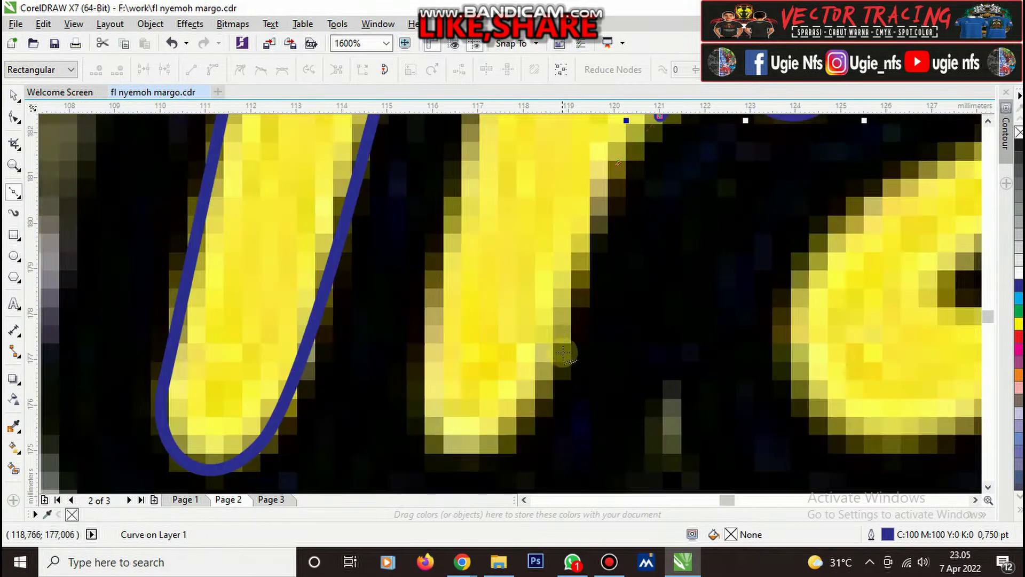
pyautogui.moveTo(563, 338); pyautogui.dragTo(540, 423)
pyautogui.moveTo(456, 455); pyautogui.dragTo(424, 452)
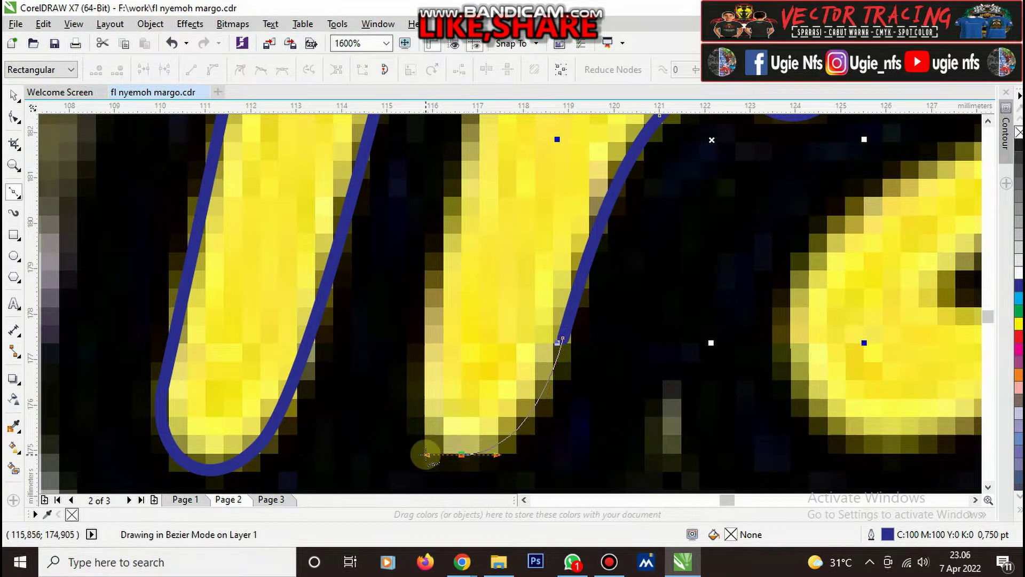
pyautogui.moveTo(419, 335)
pyautogui.mouseDown()
pyautogui.moveTo(443, 246)
pyautogui.moveTo(442, 305)
pyautogui.moveTo(487, 215)
pyautogui.mouseUp()
pyautogui.scroll(-2, 443, 308)
pyautogui.scroll(2, 467, 208)
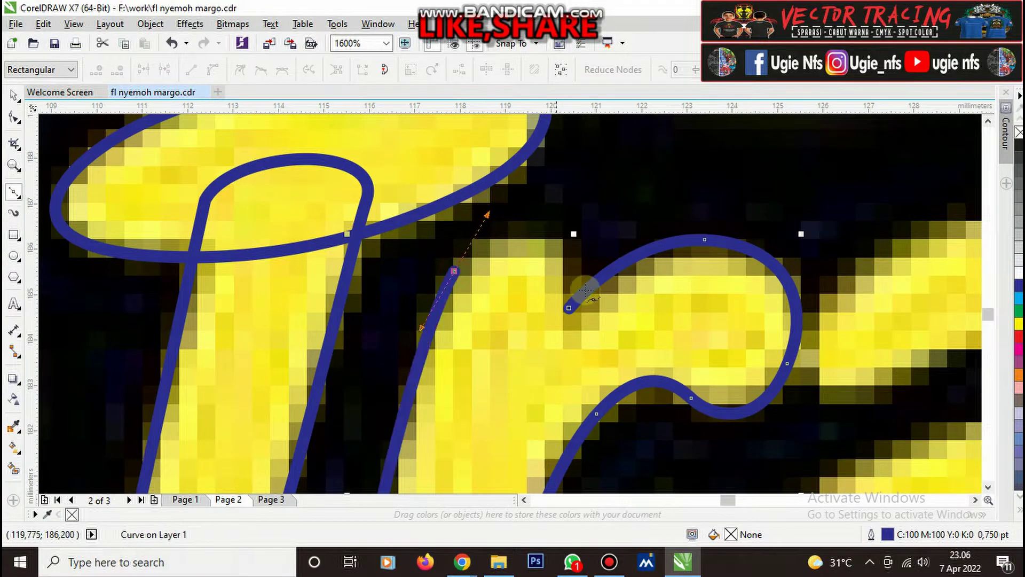
pyautogui.moveTo(569, 309); pyautogui.dragTo(582, 209)
pyautogui.scroll(-2, 481, 268)
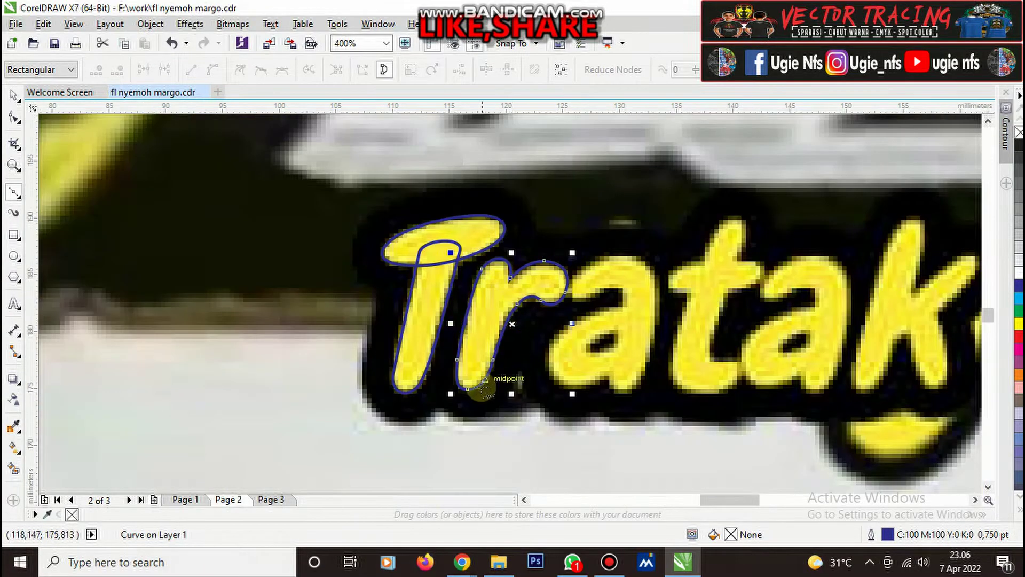
pyautogui.scroll(2, 470, 381)
pyautogui.click(15, 119)
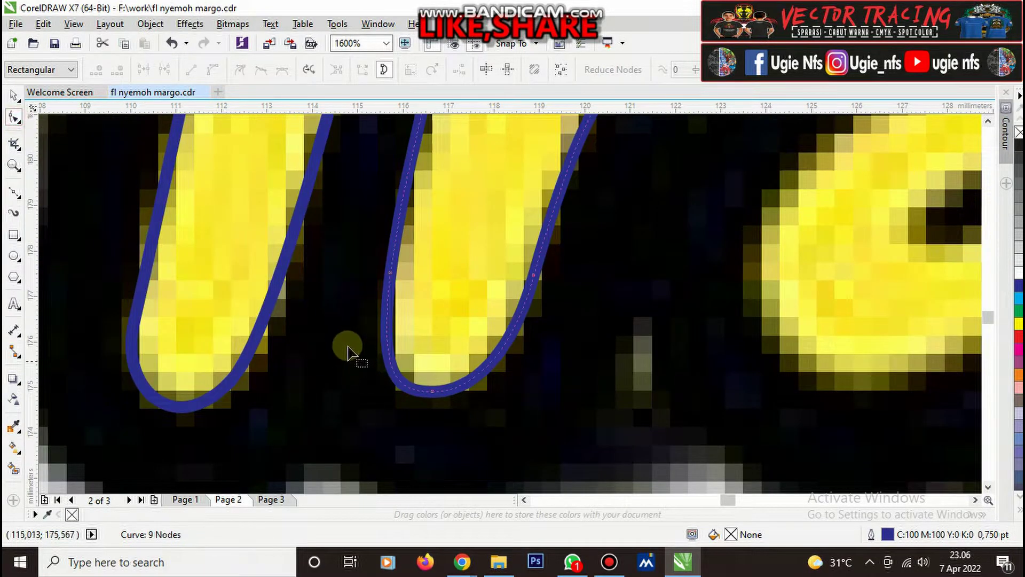
pyautogui.scroll(-2, 496, 409)
# Start the outer a outline along its inner top edge, upper bowl and top.
pyautogui.scroll(1, 511, 293)
pyautogui.press('space')
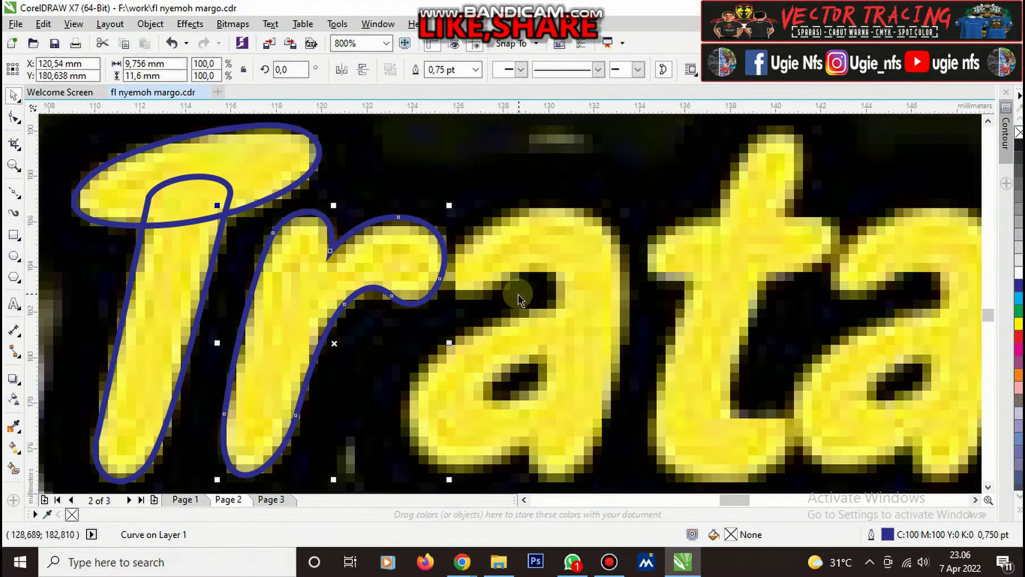
pyautogui.press('space')
pyautogui.scroll(1, 571, 305)
pyautogui.scroll(1, 668, 331)
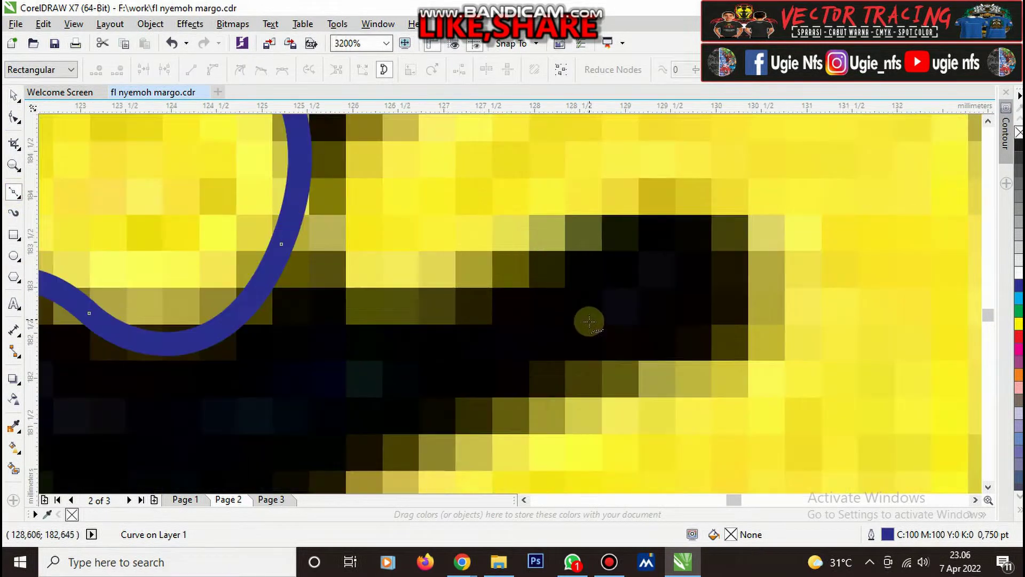
pyautogui.scroll(-1, 673, 337)
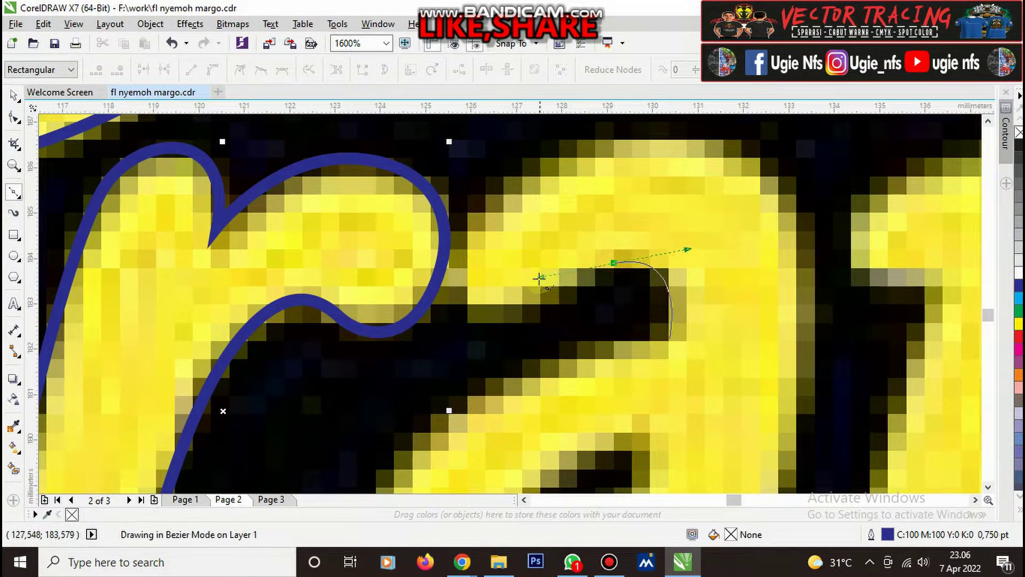
pyautogui.moveTo(614, 262); pyautogui.dragTo(571, 270)
pyautogui.moveTo(490, 310); pyautogui.dragTo(426, 303)
pyautogui.moveTo(507, 155); pyautogui.dragTo(572, 138)
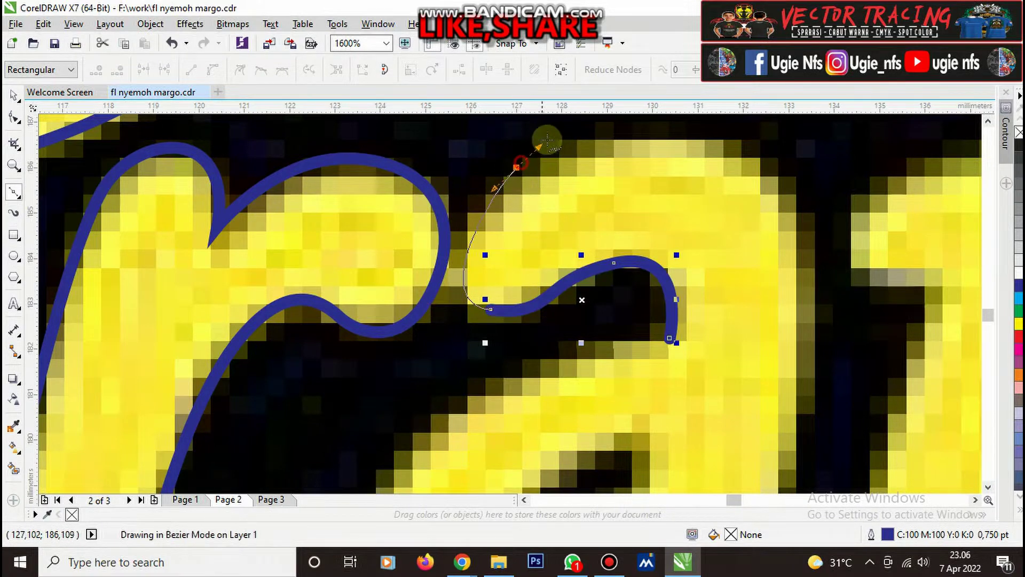
pyautogui.scroll(-2, 523, 211)
pyautogui.scroll(2, 523, 211)
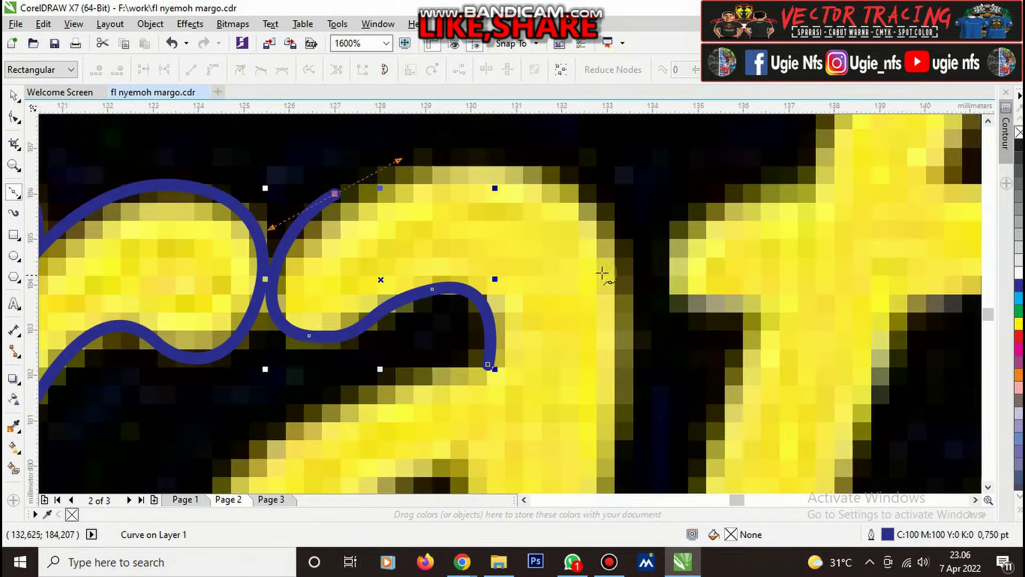
pyautogui.moveTo(620, 284); pyautogui.dragTo(629, 445)
pyautogui.scroll(-2, 607, 369)
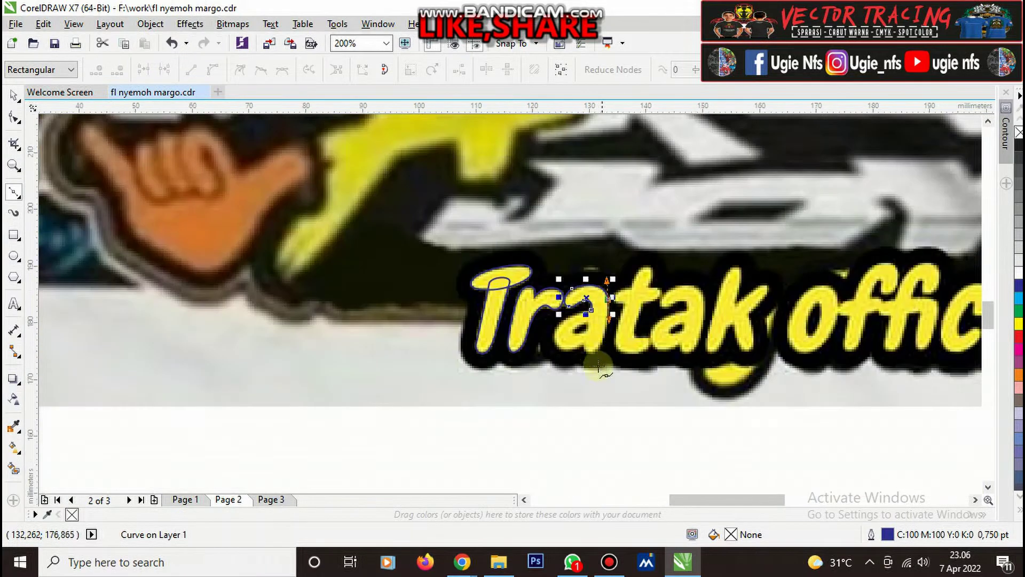
pyautogui.scroll(2, 595, 333)
# Finish the outer a outline around its right side and bottom, closing it at the start.
pyautogui.click(625, 274)
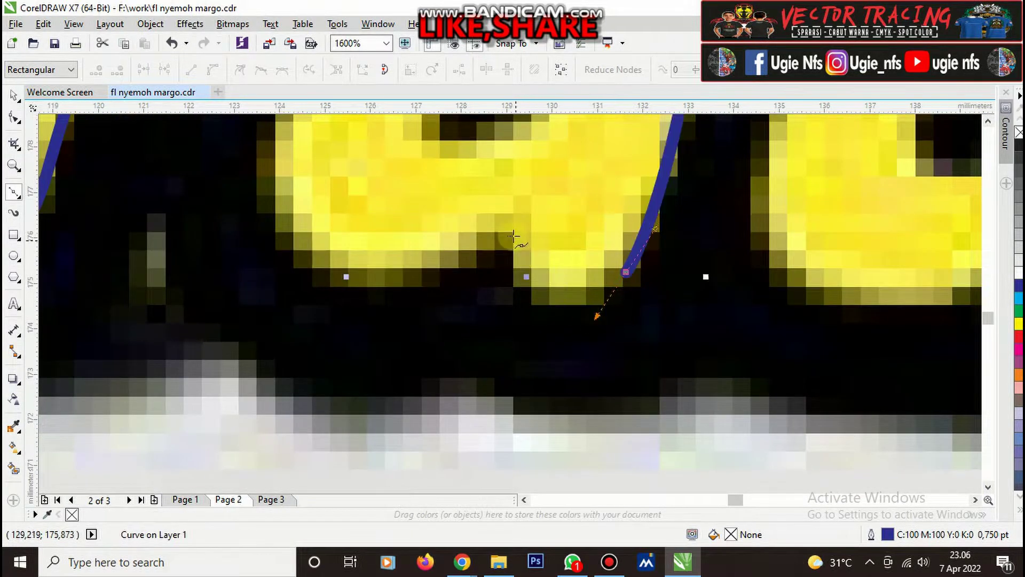
pyautogui.moveTo(513, 232); pyautogui.dragTo(514, 173)
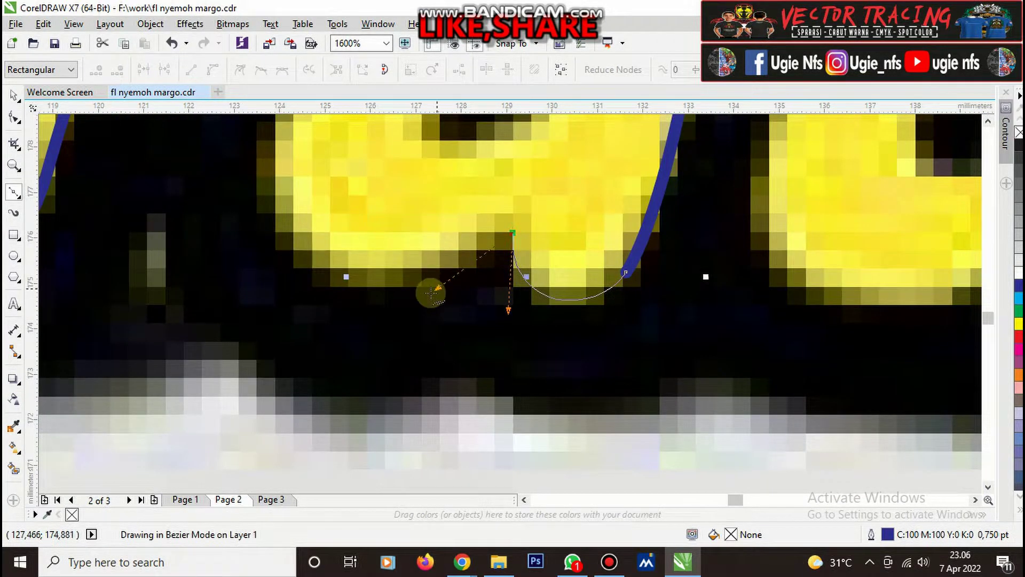
pyautogui.moveTo(432, 293); pyautogui.dragTo(432, 293)
pyautogui.scroll(-2, 417, 278)
pyautogui.scroll(2, 406, 283)
pyautogui.moveTo(358, 306); pyautogui.dragTo(320, 247)
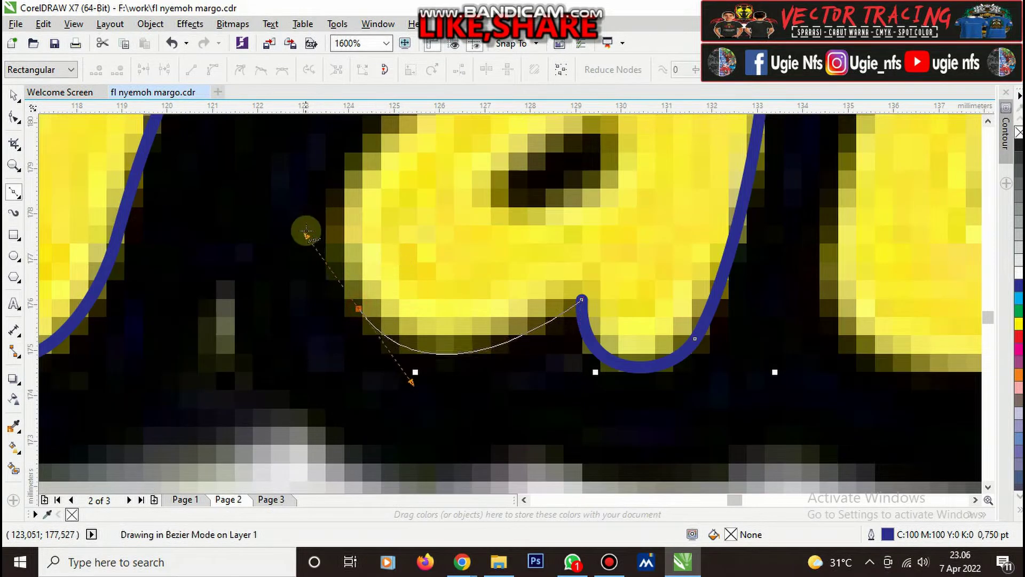
pyautogui.scroll(-2, 359, 305)
pyautogui.scroll(2, 420, 223)
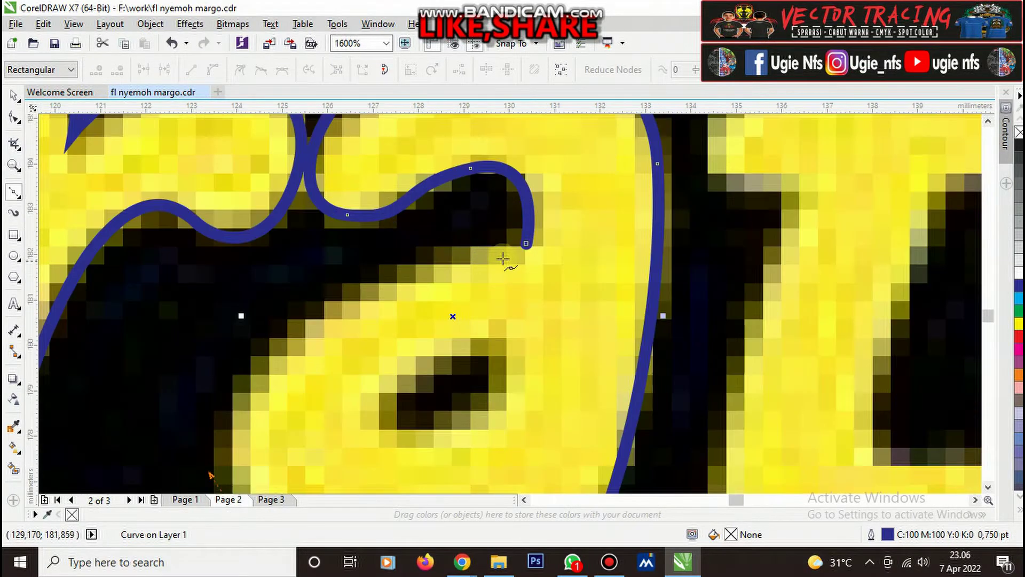
pyautogui.moveTo(526, 244); pyautogui.dragTo(354, 256)
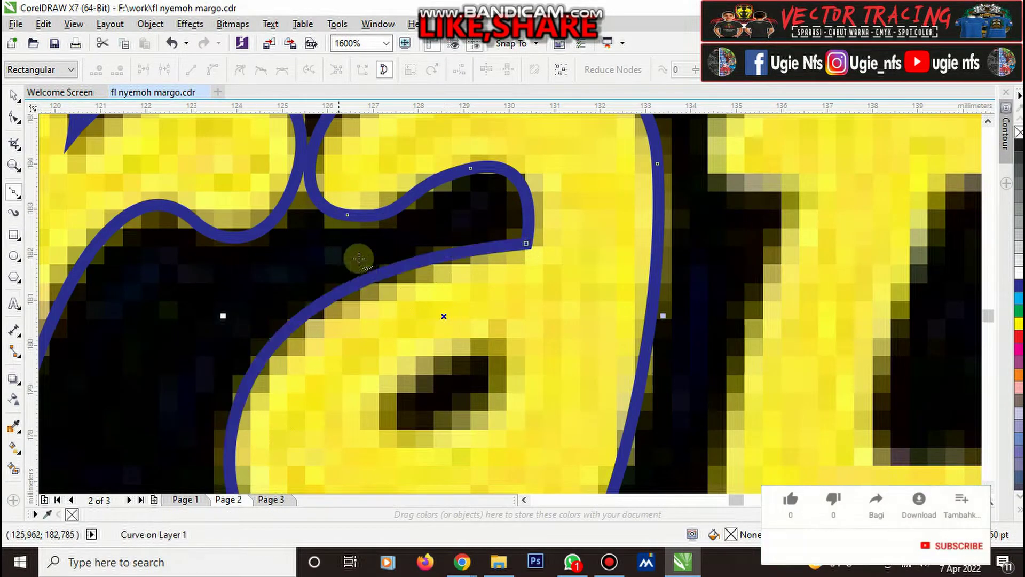
pyautogui.scroll(-1, 358, 345)
pyautogui.scroll(1, 347, 347)
pyautogui.scroll(-1, 389, 286)
pyautogui.scroll(1, 390, 286)
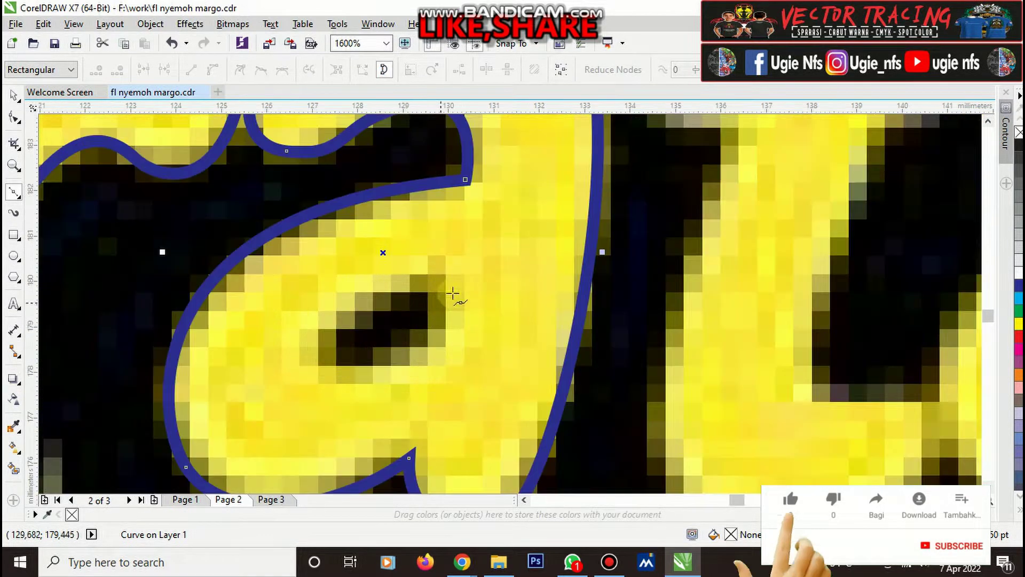
# Trace the a's inner teardrop hole as a closed curve, then reselect the outer a.
pyautogui.click(444, 270)
pyautogui.moveTo(369, 366); pyautogui.dragTo(318, 391)
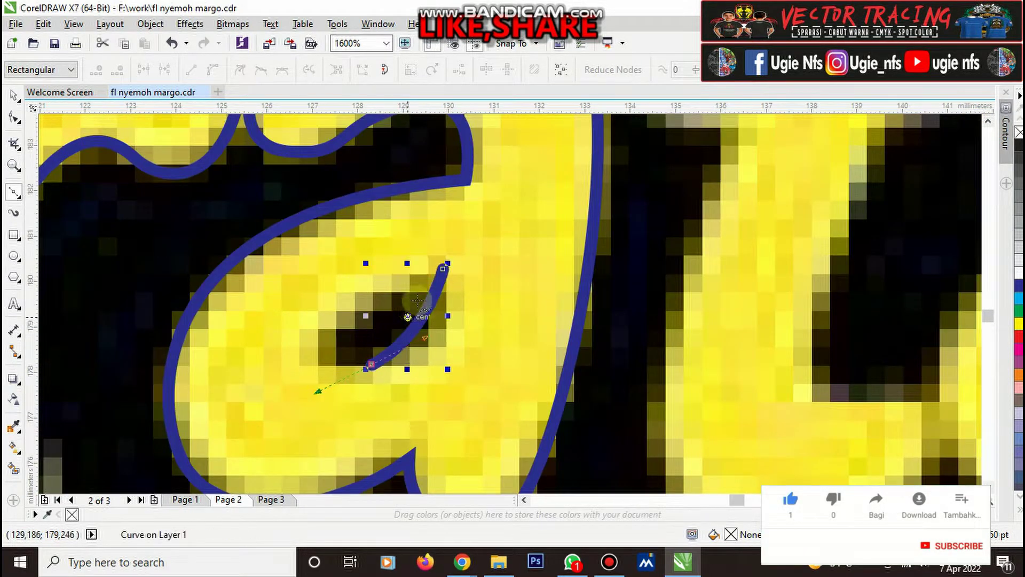
pyautogui.click(444, 270)
pyautogui.press('space')
pyautogui.scroll(-1, 391, 148)
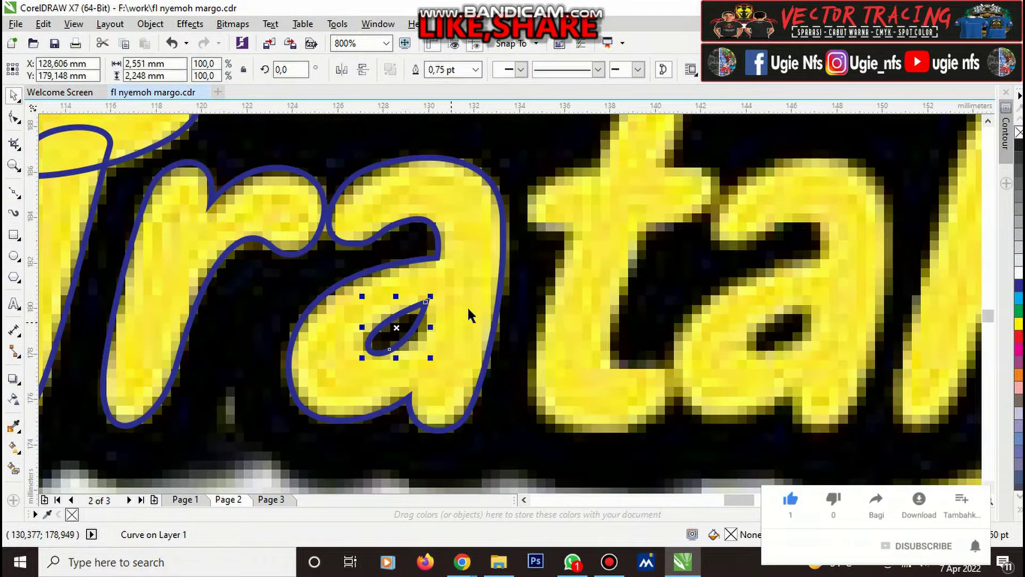
pyautogui.click(605, 235)
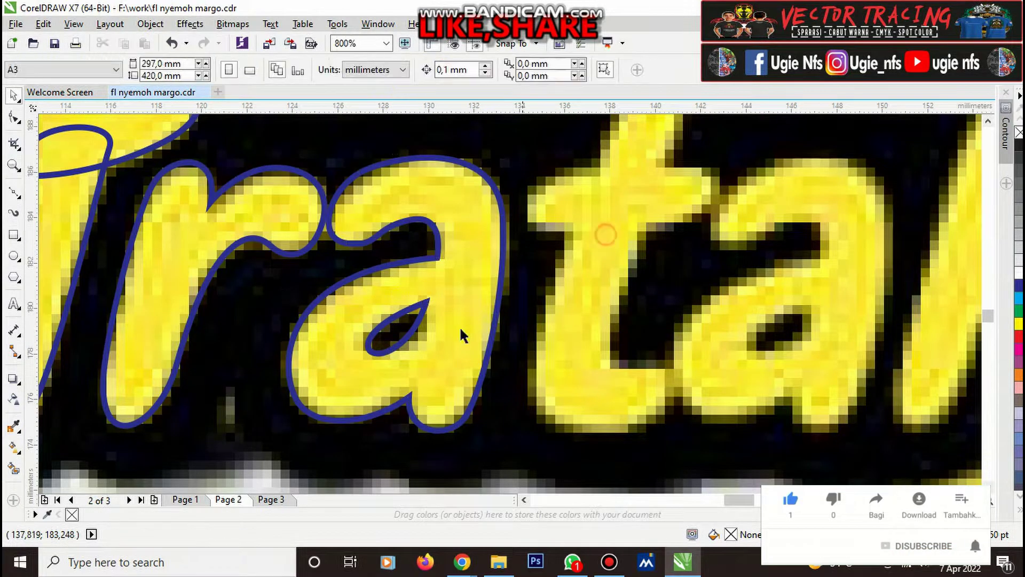
pyautogui.click(401, 333)
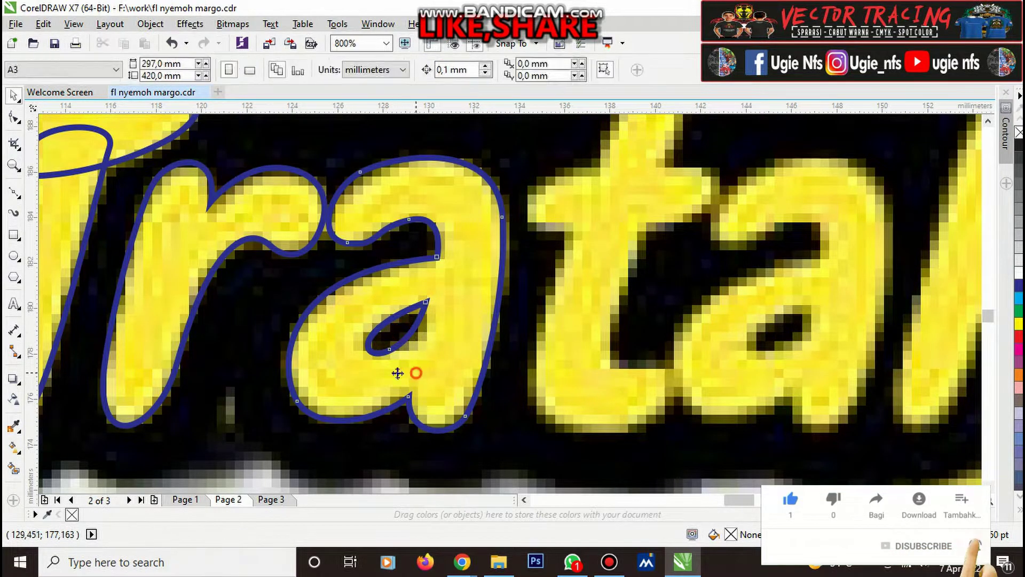
pyautogui.click(15, 119)
# Drag a copy of the traced a outline onto the a of 'official'.
pyautogui.scroll(-5, 342, 438)
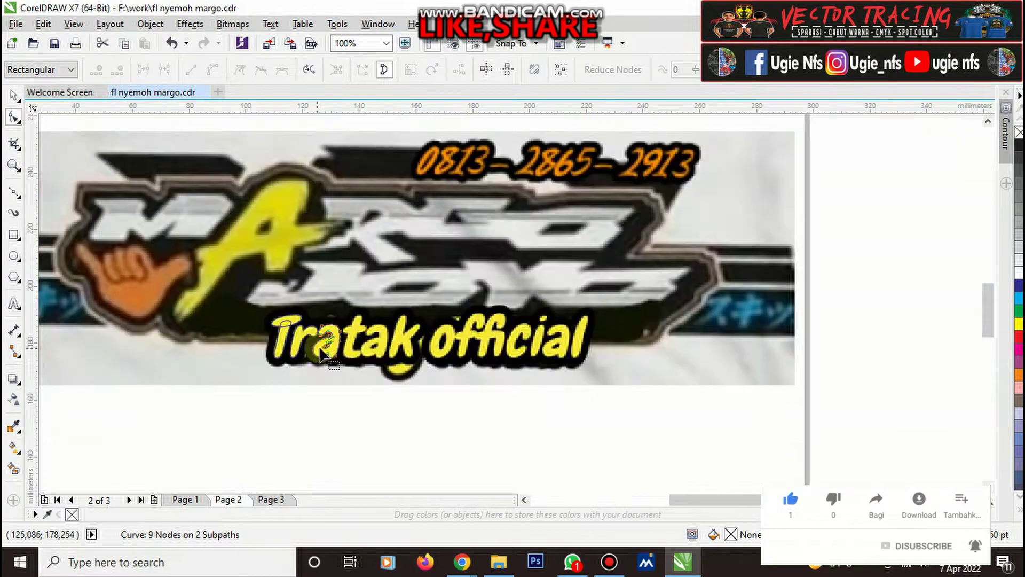
pyautogui.press('space')
pyautogui.scroll(3, 325, 352)
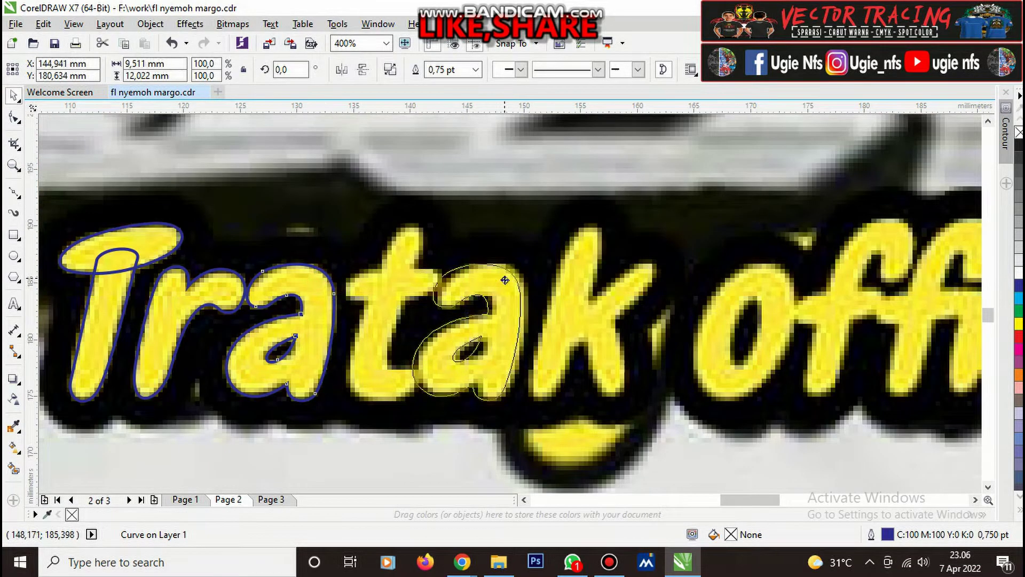
pyautogui.scroll(-2, 406, 309)
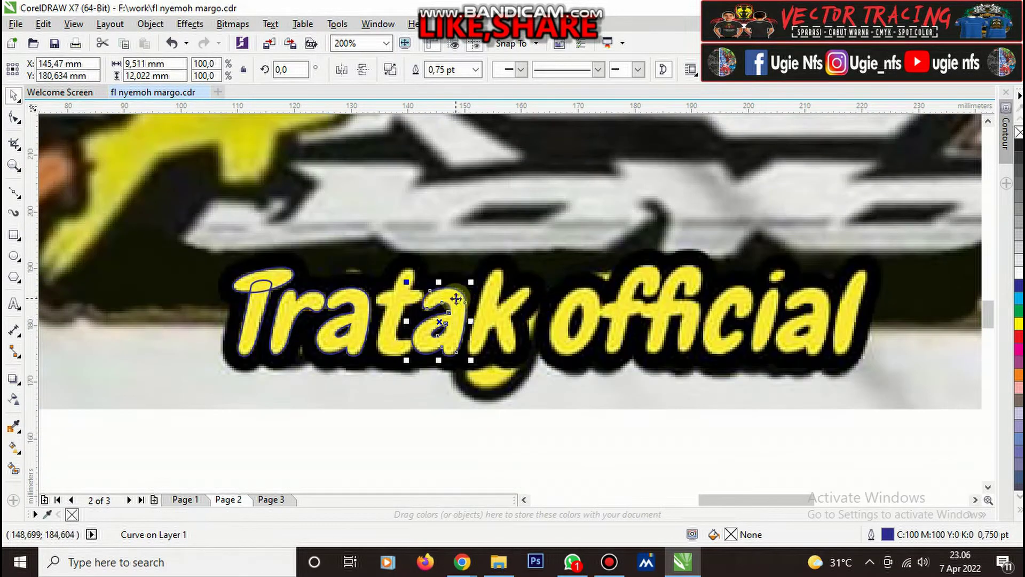
pyautogui.moveTo(456, 299); pyautogui.dragTo(821, 314)
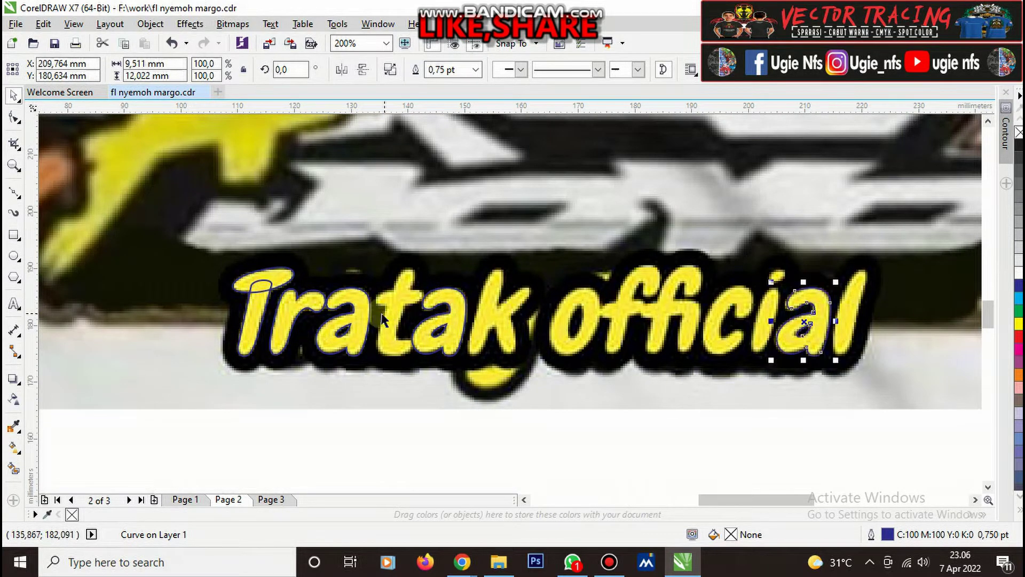
pyautogui.scroll(1, 407, 305)
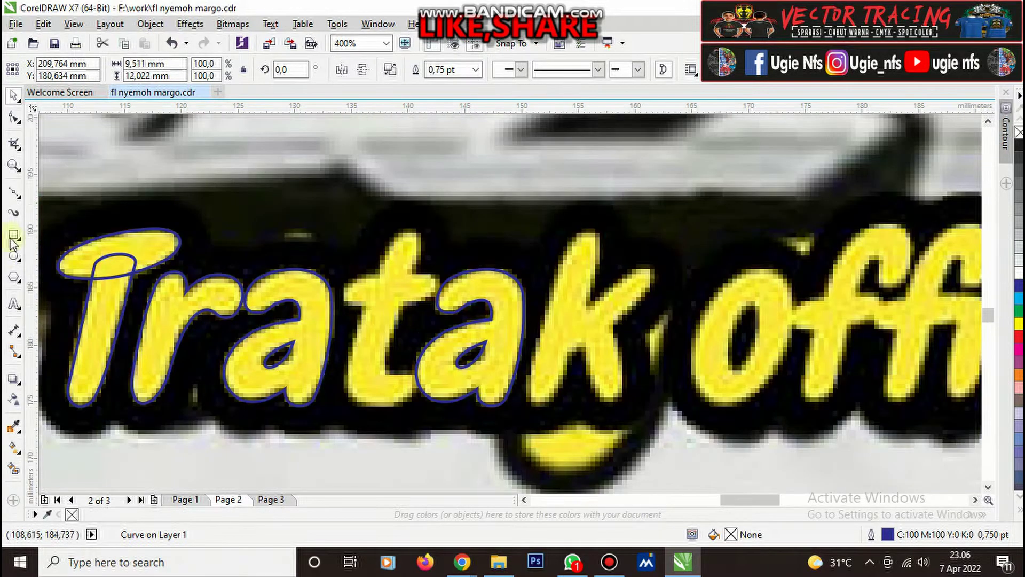
pyautogui.click(14, 192)
pyautogui.scroll(1, 415, 268)
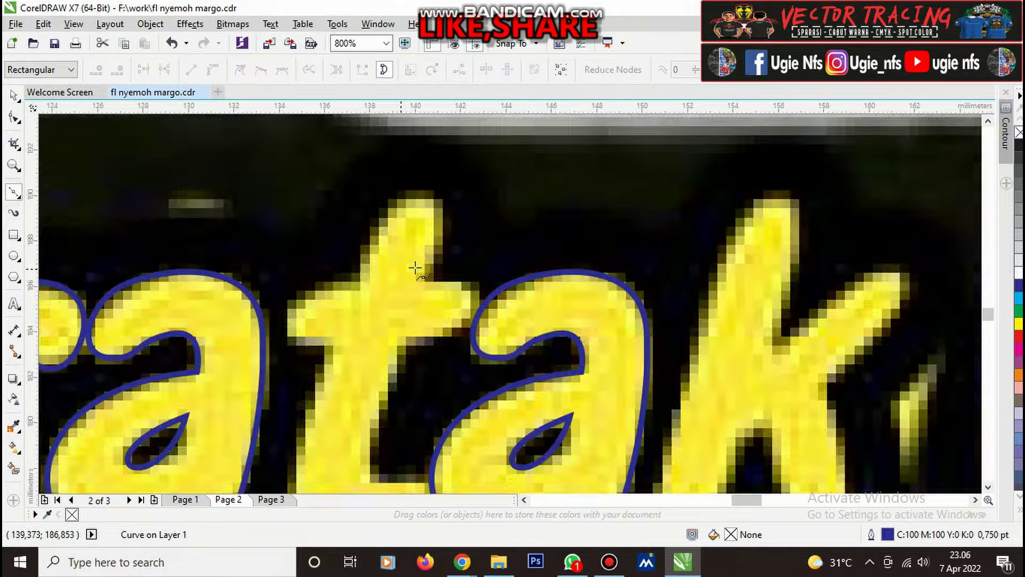
# Trace a closed Bezier outline along the t's stem with a rounded top.
pyautogui.click(438, 229)
pyautogui.scroll(-1, 438, 228)
pyautogui.scroll(1, 395, 363)
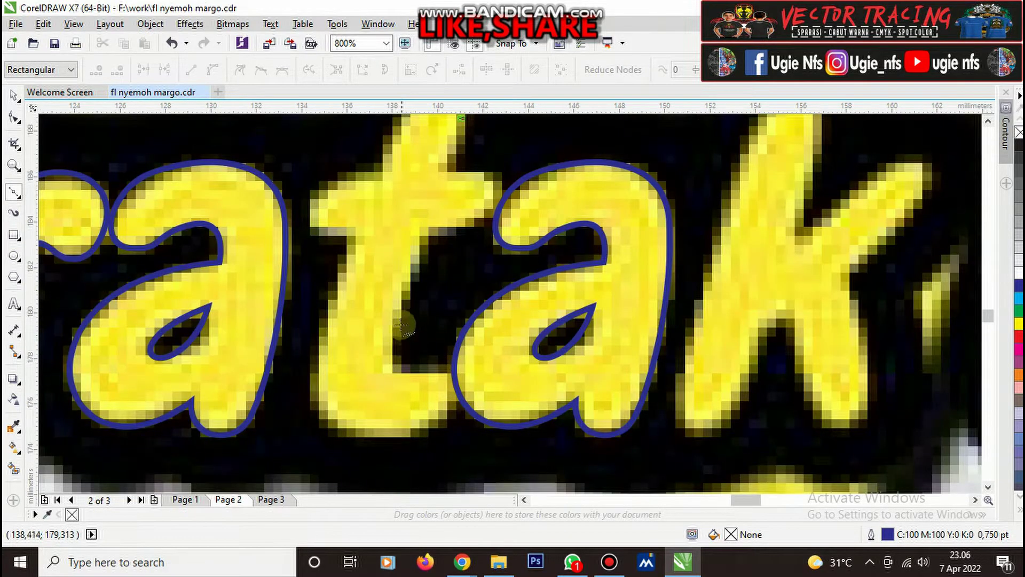
pyautogui.click(387, 372)
pyautogui.scroll(1, 387, 372)
pyautogui.moveTo(450, 353); pyautogui.dragTo(531, 361)
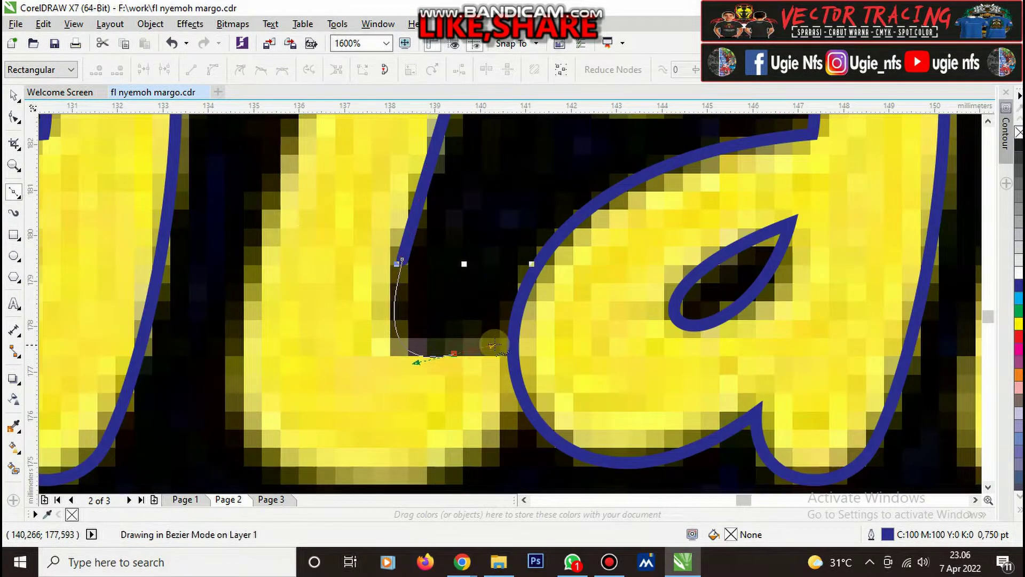
pyautogui.scroll(-1, 470, 363)
pyautogui.scroll(1, 470, 320)
pyautogui.moveTo(474, 407)
pyautogui.mouseDown()
pyautogui.moveTo(405, 454)
pyautogui.moveTo(389, 446)
pyautogui.mouseUp()
pyautogui.moveTo(242, 289); pyautogui.dragTo(264, 154)
pyautogui.scroll(-3, 350, 382)
pyautogui.scroll(3, 398, 271)
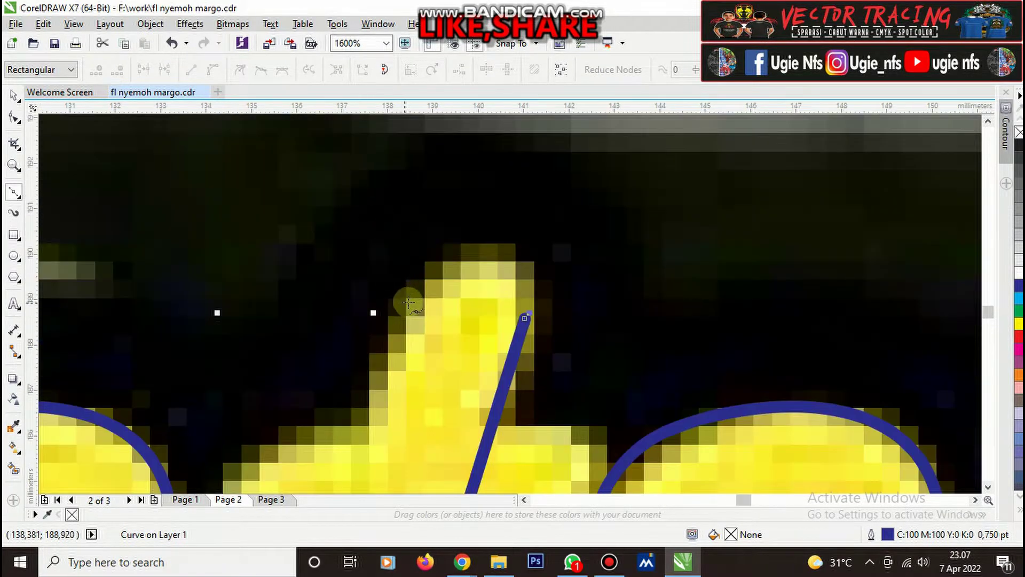
pyautogui.moveTo(410, 298); pyautogui.dragTo(459, 217)
pyautogui.moveTo(525, 319); pyautogui.dragTo(556, 229)
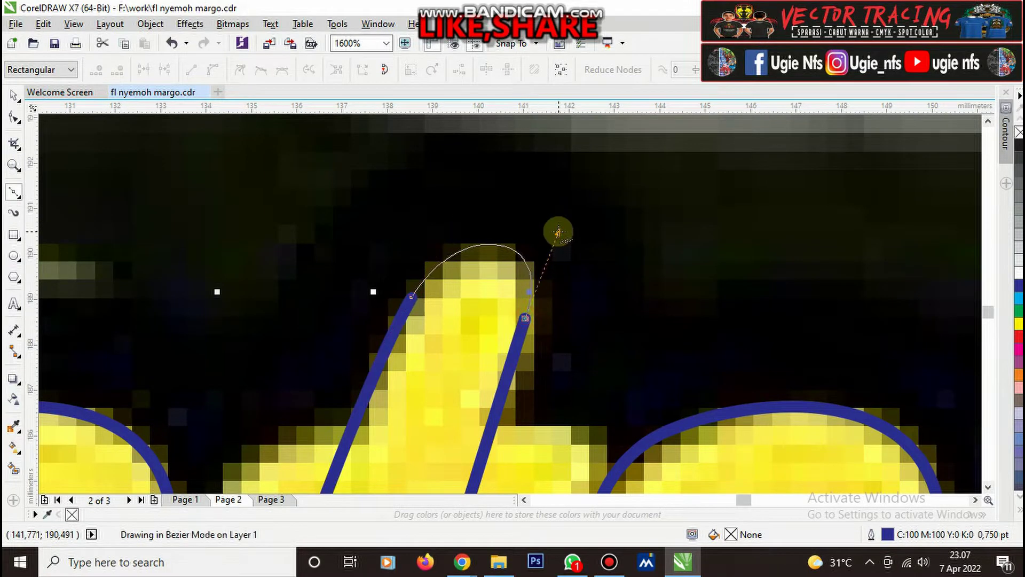
pyautogui.scroll(-3, 443, 299)
pyautogui.scroll(3, 446, 308)
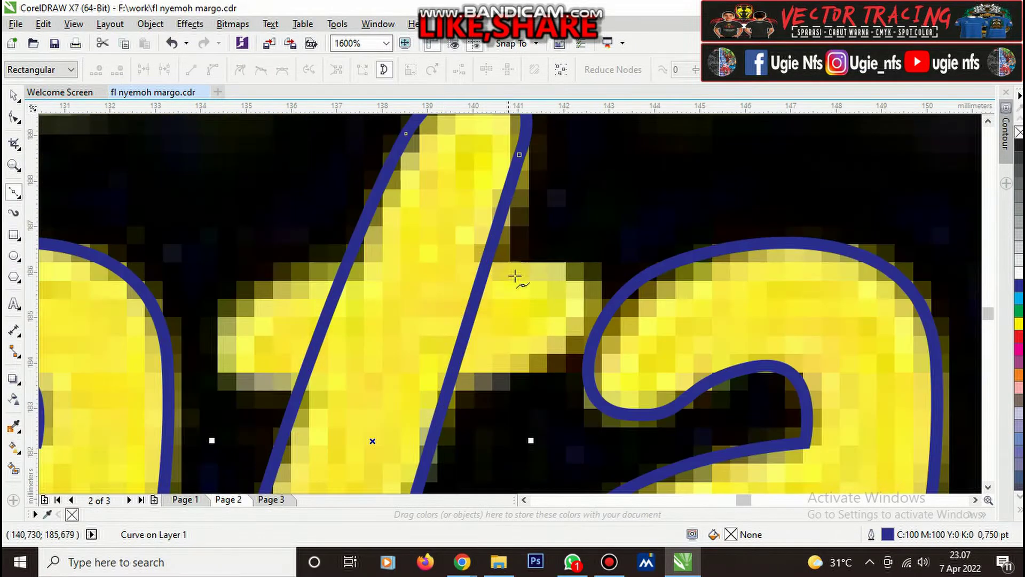
pyautogui.click(554, 260)
# Draw a closed oval outline around the t's crossbar.
pyautogui.moveTo(282, 273); pyautogui.dragTo(202, 291)
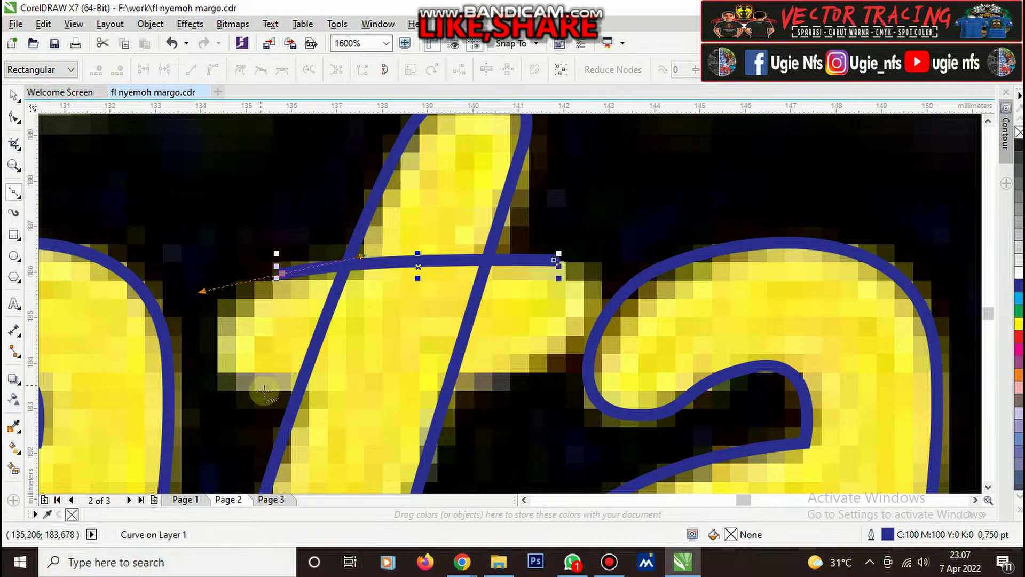
pyautogui.moveTo(267, 394); pyautogui.dragTo(363, 409)
pyautogui.moveTo(562, 346); pyautogui.dragTo(610, 302)
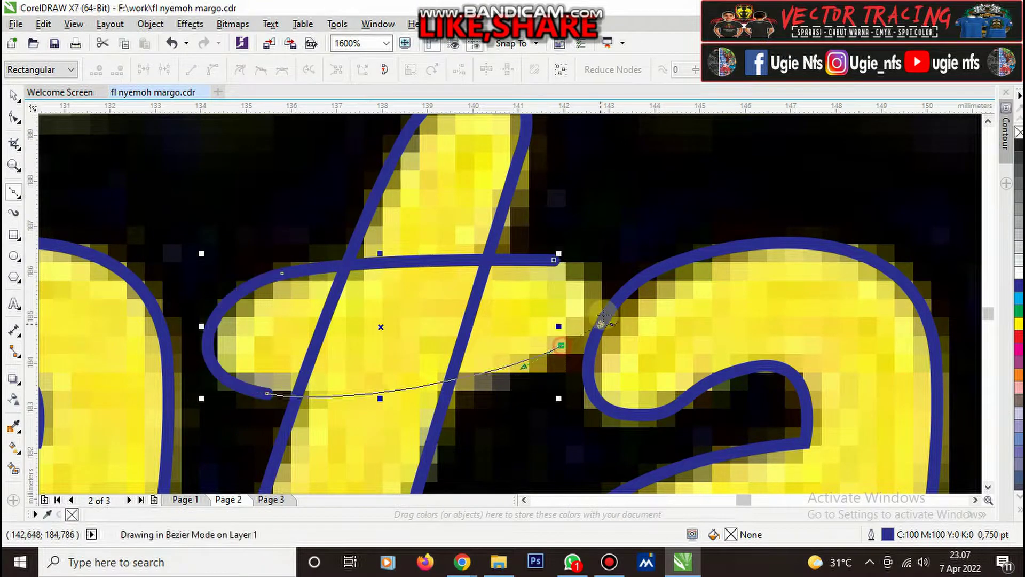
pyautogui.click(555, 260)
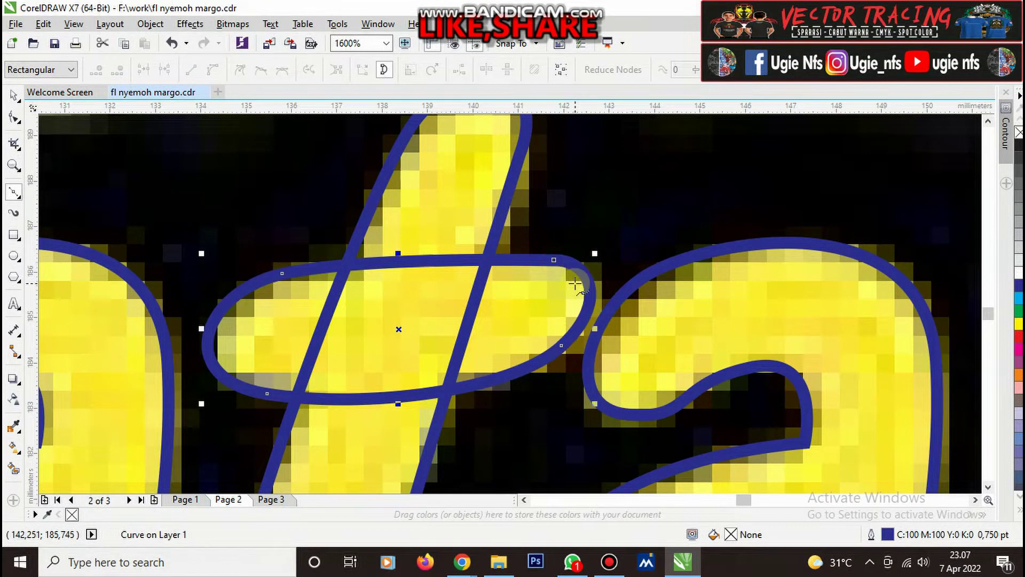
pyautogui.scroll(-3, 299, 304)
pyautogui.scroll(1, 358, 323)
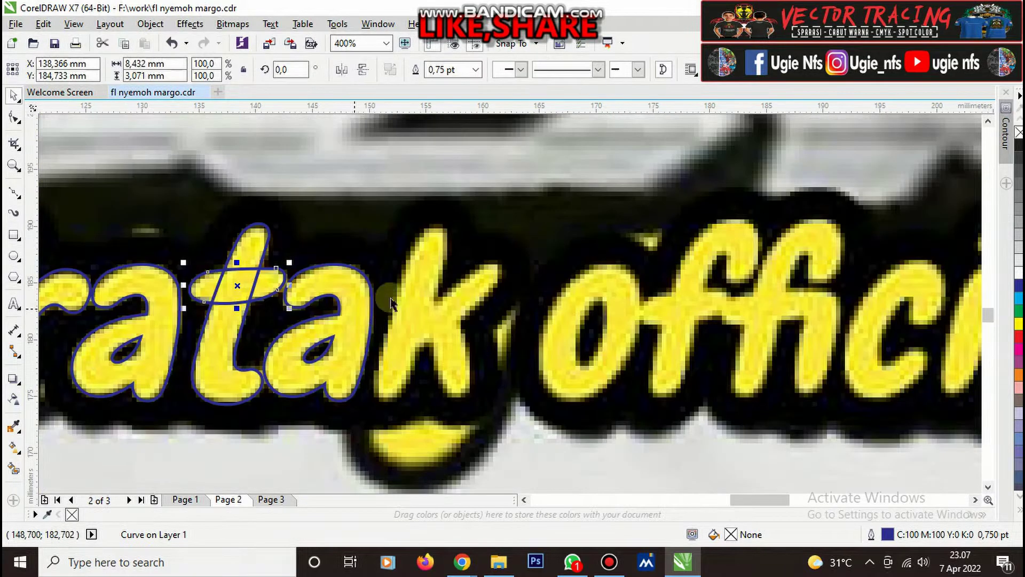
# Bezier-trace the tall left stroke of the 'k' and close it with a rounded top.
pyautogui.scroll(1, 390, 304)
pyautogui.press('space')
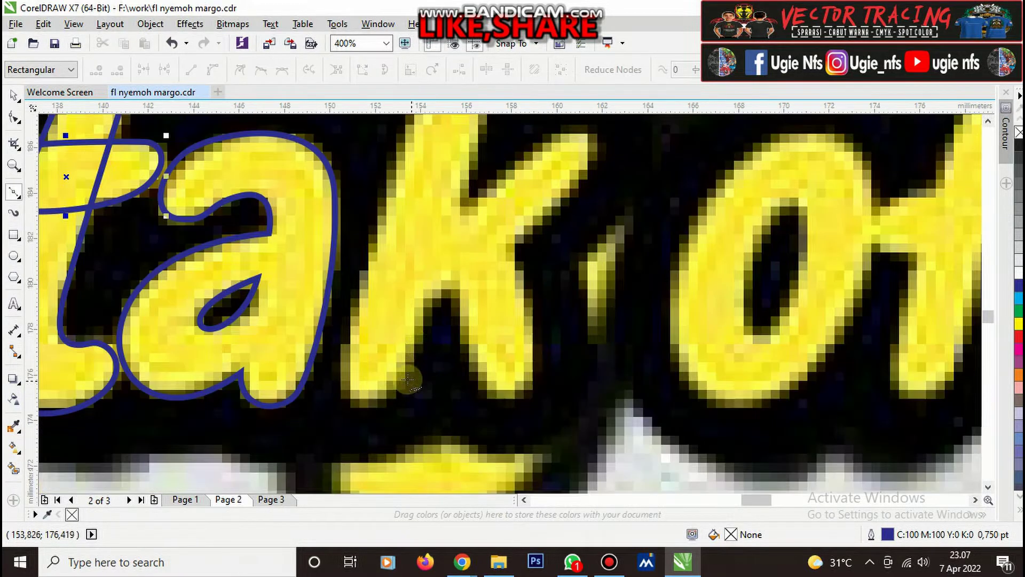
pyautogui.moveTo(408, 348); pyautogui.dragTo(386, 402)
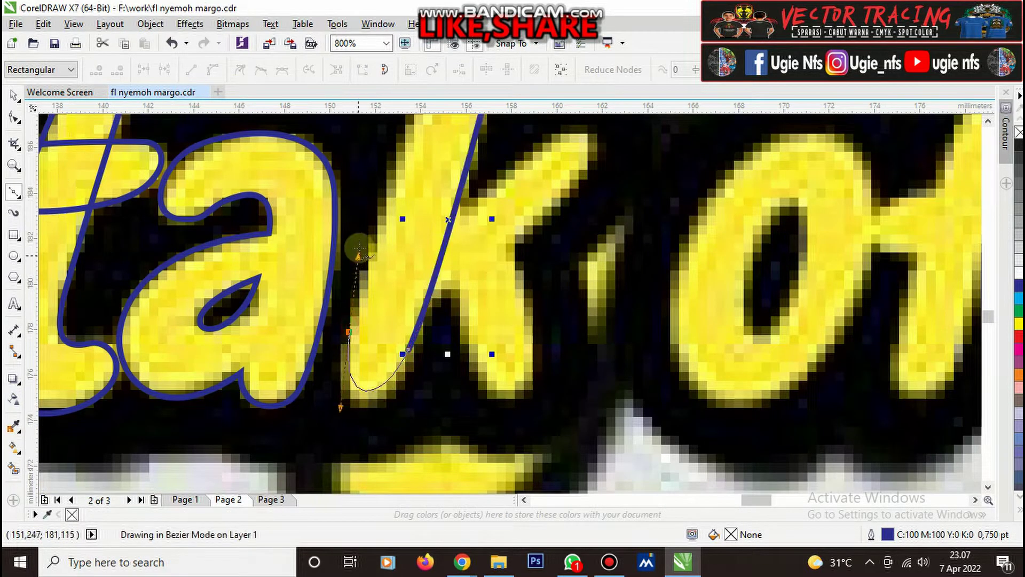
pyautogui.moveTo(348, 333)
pyautogui.mouseDown()
pyautogui.moveTo(371, 227)
pyautogui.moveTo(428, 173)
pyautogui.mouseUp()
pyautogui.scroll(-1, 383, 302)
pyautogui.scroll(2, 398, 208)
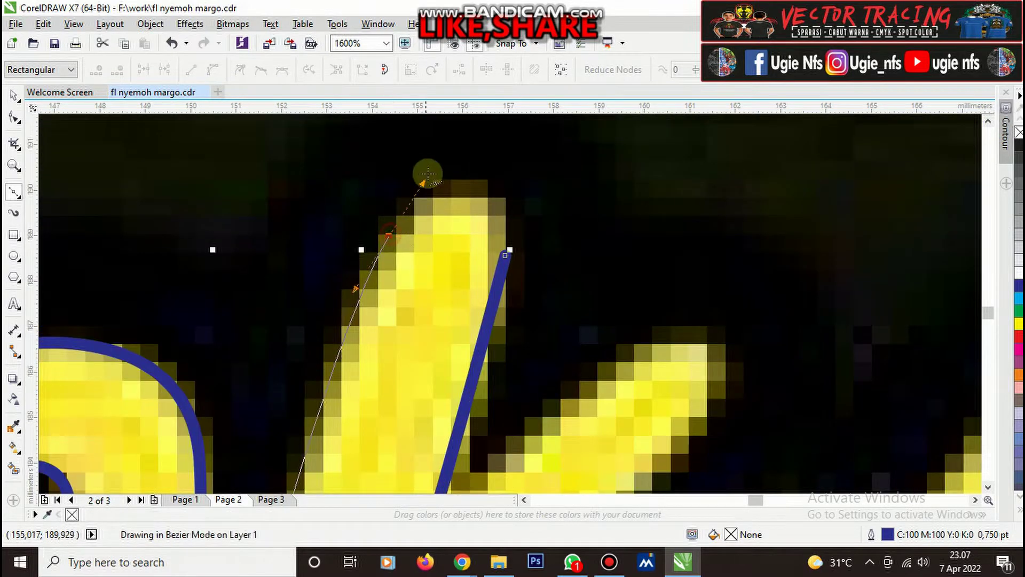
pyautogui.moveTo(506, 255); pyautogui.dragTo(512, 164)
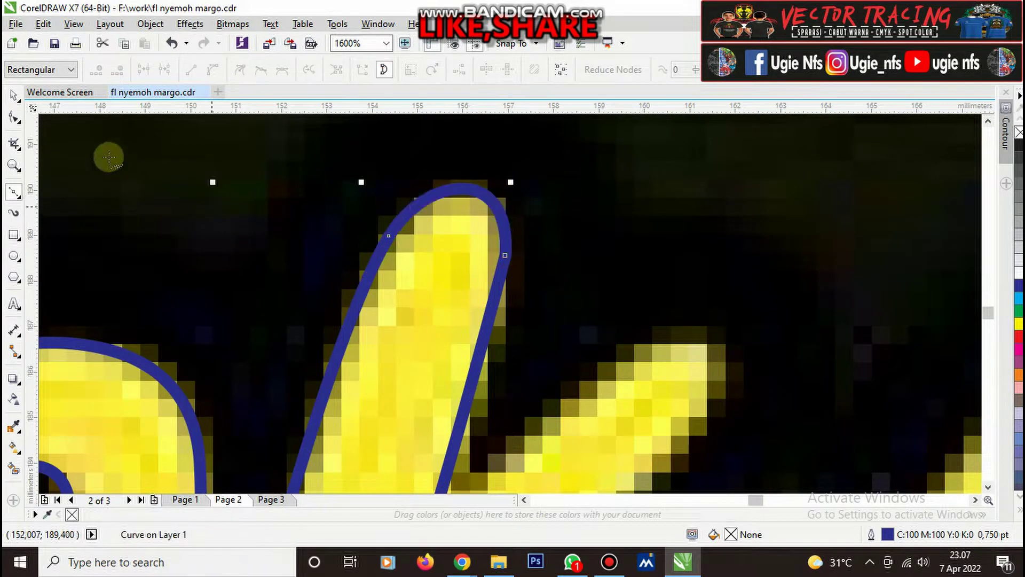
# Move the right node and bend a segment so the outline hugs the k's stem.
pyautogui.click(15, 118)
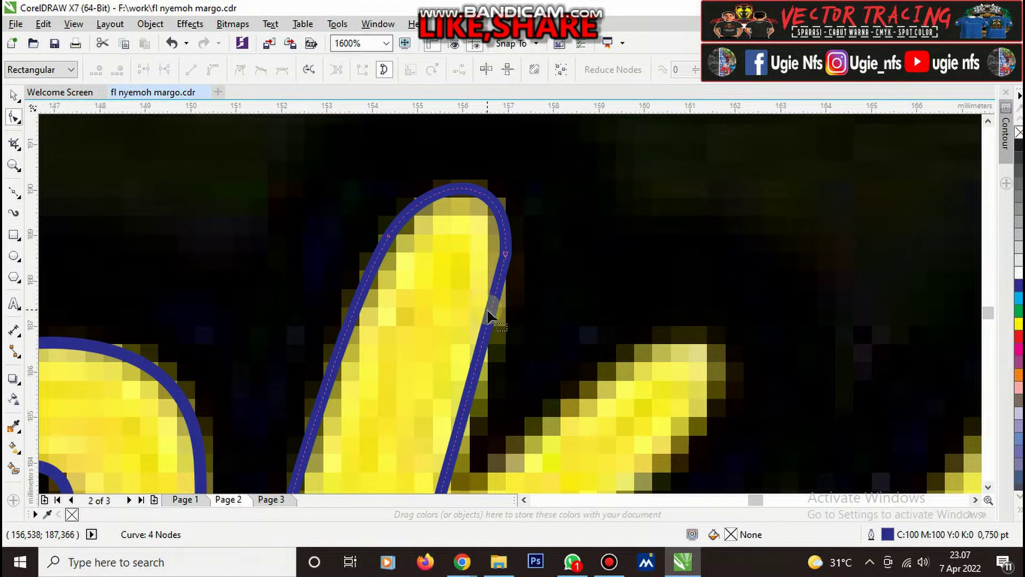
pyautogui.moveTo(490, 316)
pyautogui.mouseDown()
pyautogui.moveTo(502, 332)
pyautogui.moveTo(484, 256)
pyautogui.mouseUp()
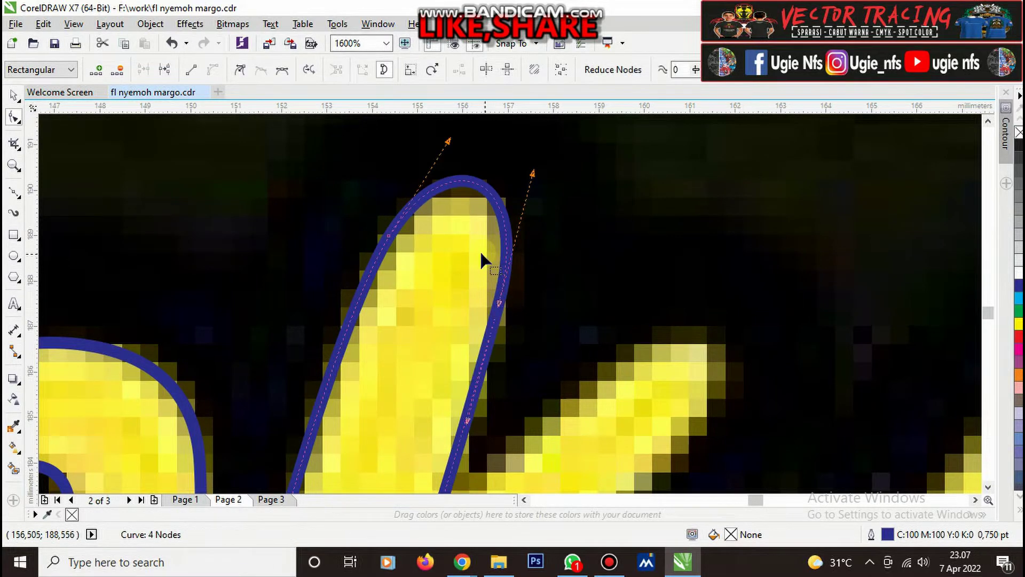
pyautogui.scroll(-2, 470, 342)
pyautogui.scroll(3, 468, 323)
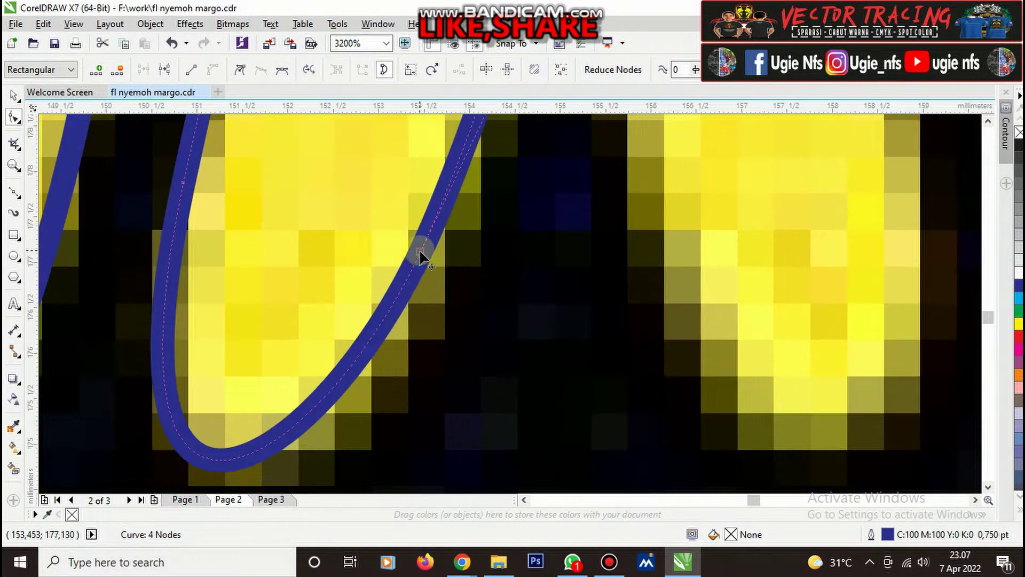
pyautogui.moveTo(420, 258); pyautogui.dragTo(405, 316)
pyautogui.scroll(-4, 428, 299)
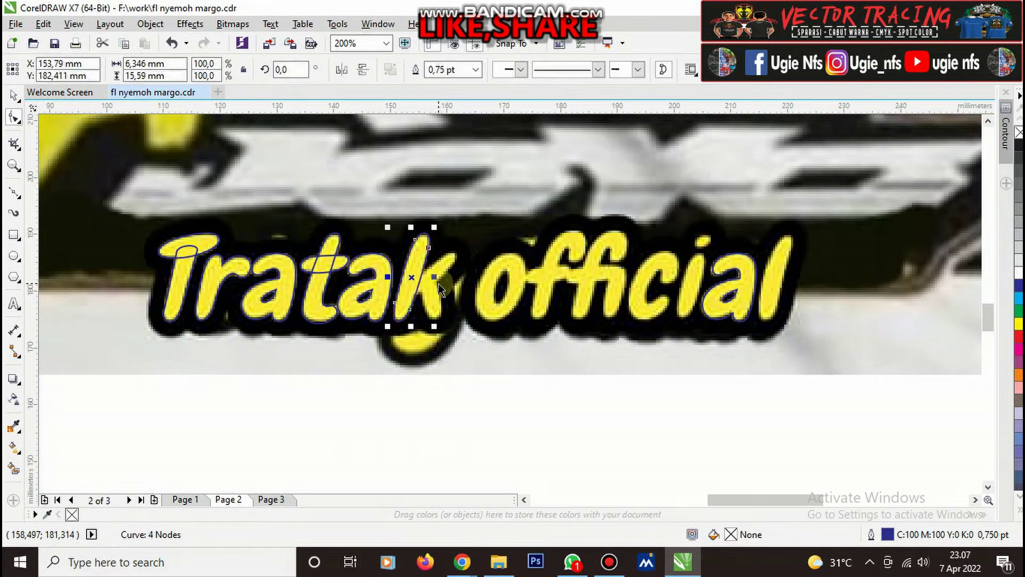
# Shorten the stroke copy on the 'i' to about 11.6 mm by dragging its top and bottom handles.
pyautogui.click(689, 288)
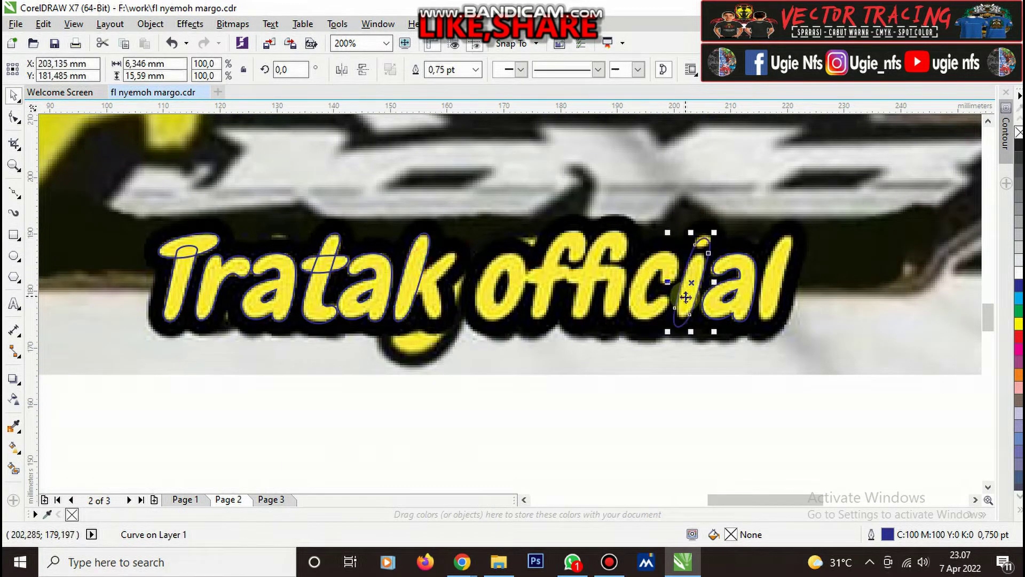
pyautogui.scroll(2, 689, 288)
pyautogui.scroll(-2, 692, 310)
pyautogui.scroll(2, 688, 286)
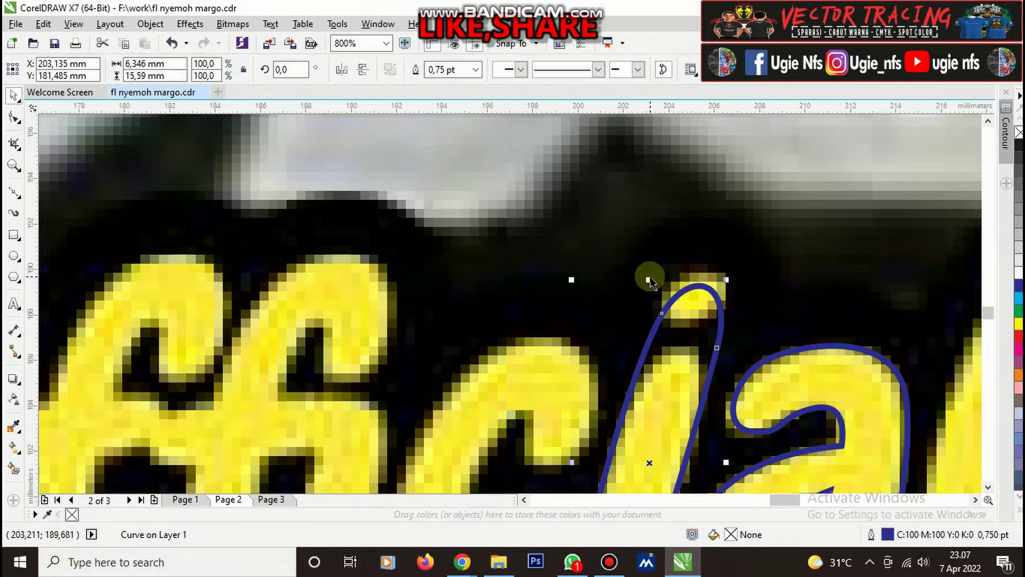
pyautogui.moveTo(649, 278)
pyautogui.mouseDown()
pyautogui.moveTo(652, 355)
pyautogui.moveTo(631, 350)
pyautogui.mouseUp()
pyautogui.scroll(-1, 641, 347)
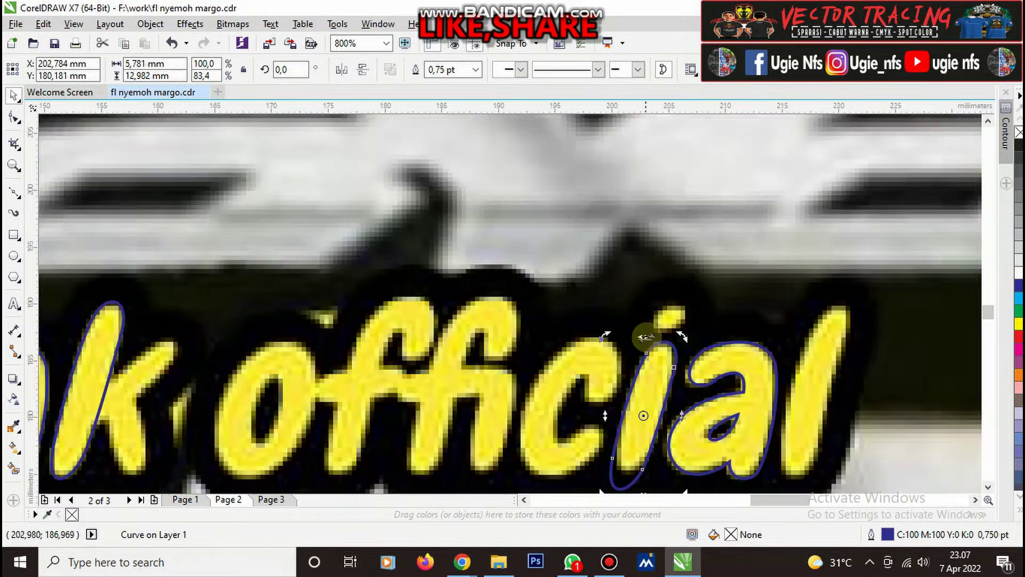
pyautogui.scroll(-1, 646, 374)
pyautogui.scroll(2, 635, 400)
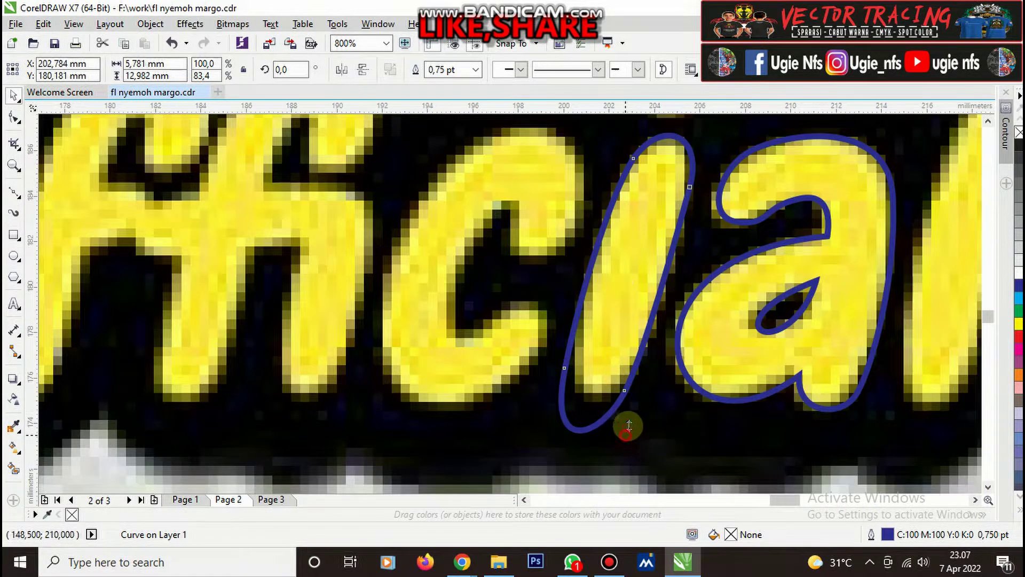
pyautogui.moveTo(628, 428)
pyautogui.mouseDown()
pyautogui.moveTo(629, 399)
pyautogui.moveTo(645, 401)
pyautogui.moveTo(633, 401)
pyautogui.mouseUp()
pyautogui.scroll(-1, 571, 331)
pyautogui.scroll(-1, 570, 330)
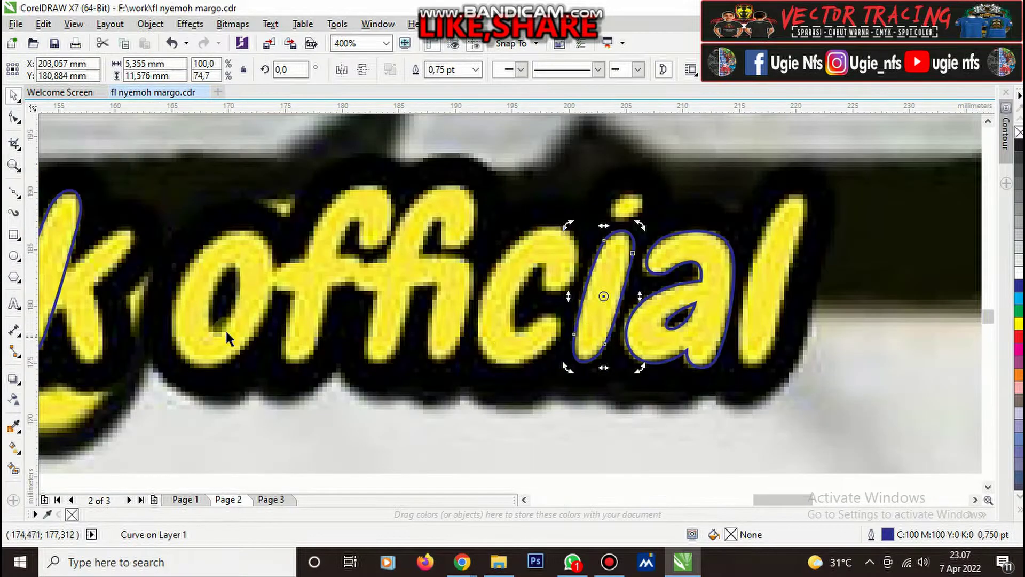
pyautogui.scroll(-2, 227, 339)
pyautogui.scroll(1, 337, 314)
# Check the traced k stem and the outline on the final 'l', then deselect everything.
pyautogui.click(331, 264)
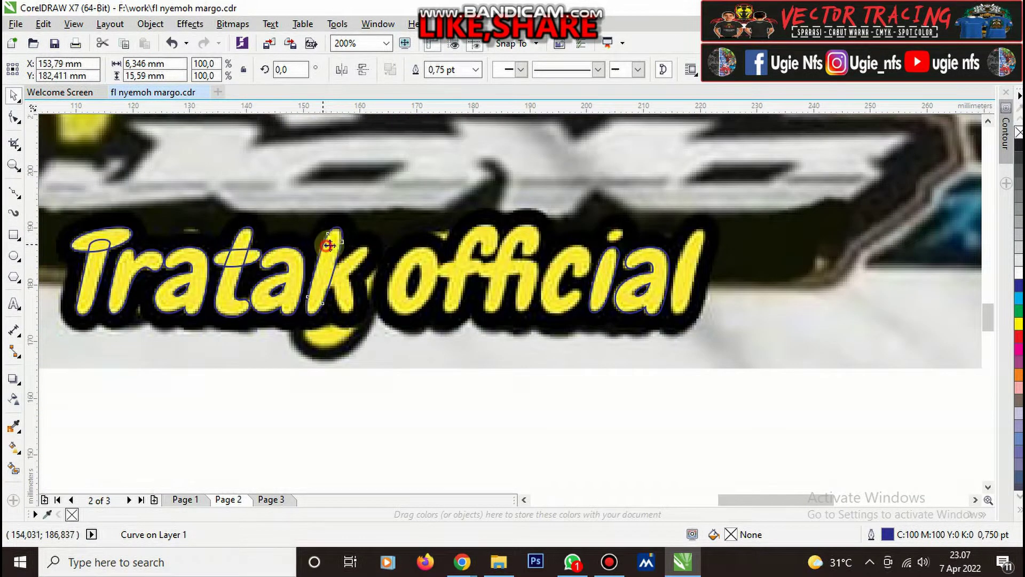
pyautogui.click(685, 286)
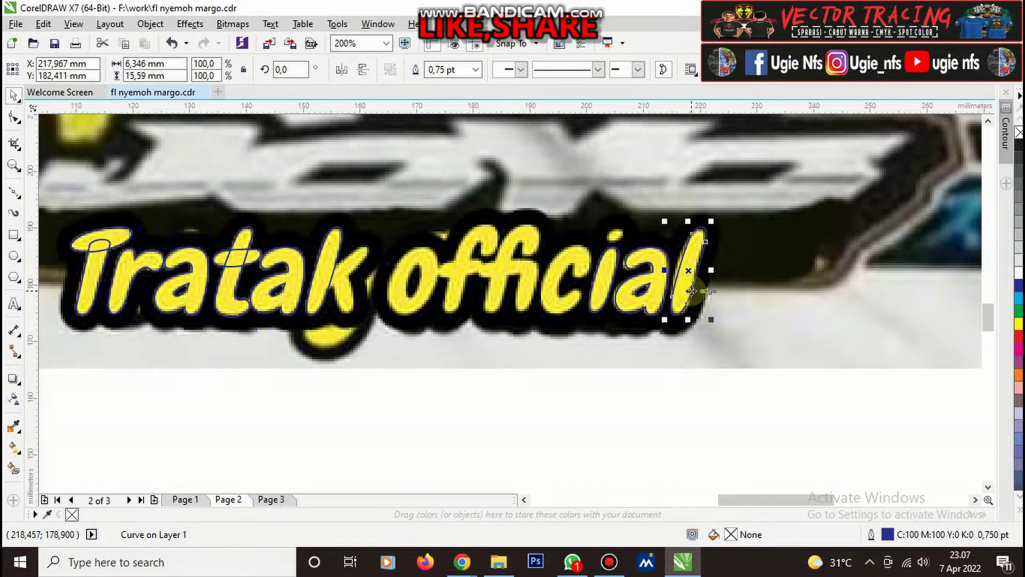
pyautogui.scroll(1, 691, 291)
pyautogui.press('Escape')
pyautogui.scroll(-1, 627, 289)
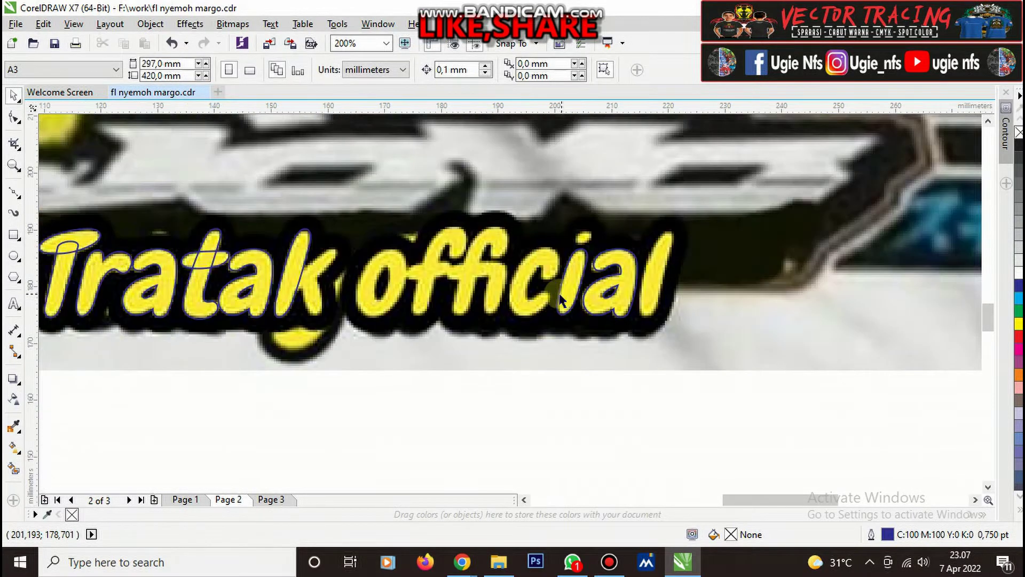
pyautogui.scroll(1, 286, 261)
# Start a Bezier outline at the top of the k's arm, curving round its tip.
pyautogui.click(13, 193)
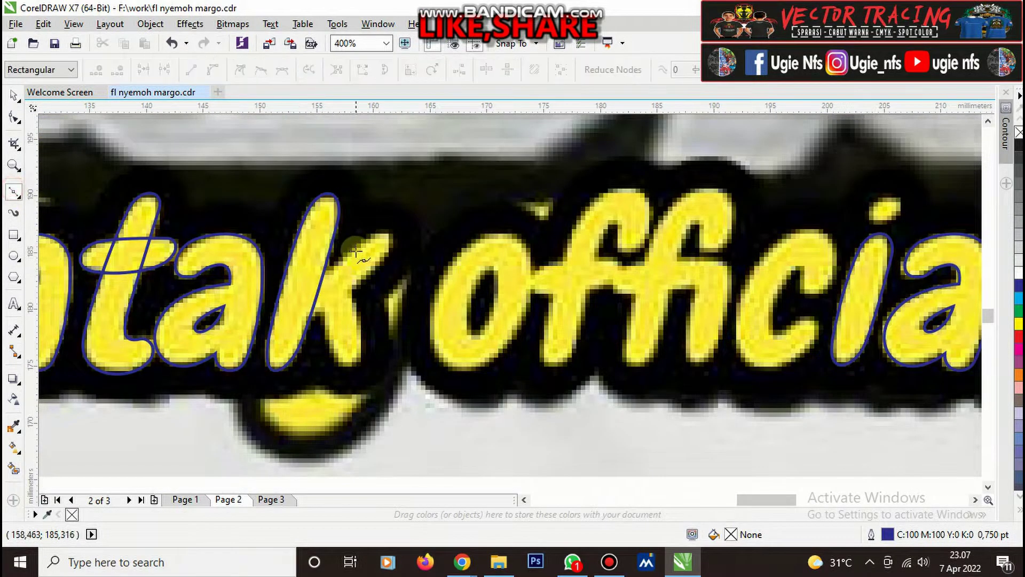
pyautogui.scroll(2, 357, 251)
pyautogui.click(410, 189)
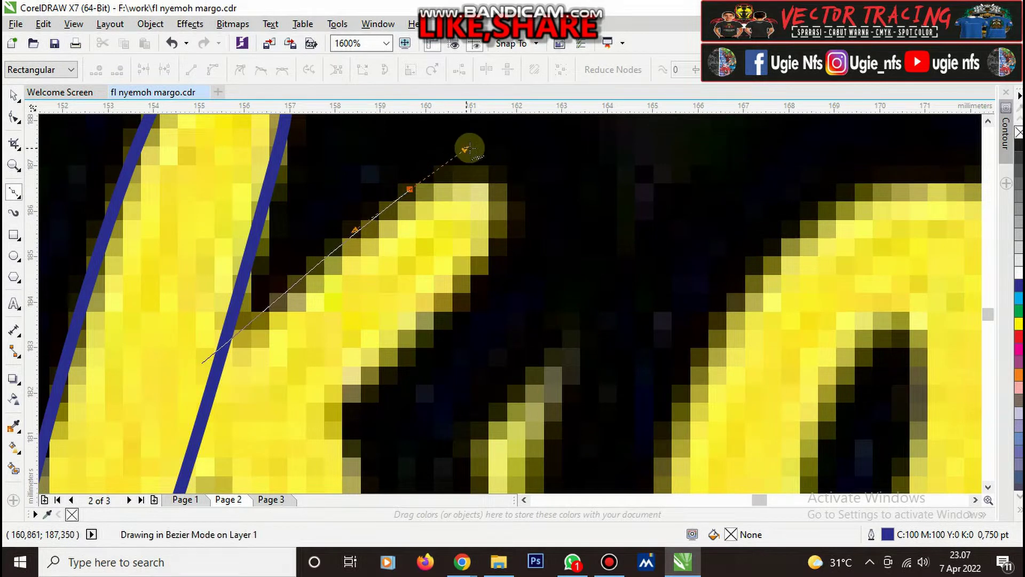
pyautogui.moveTo(484, 265); pyautogui.dragTo(535, 197)
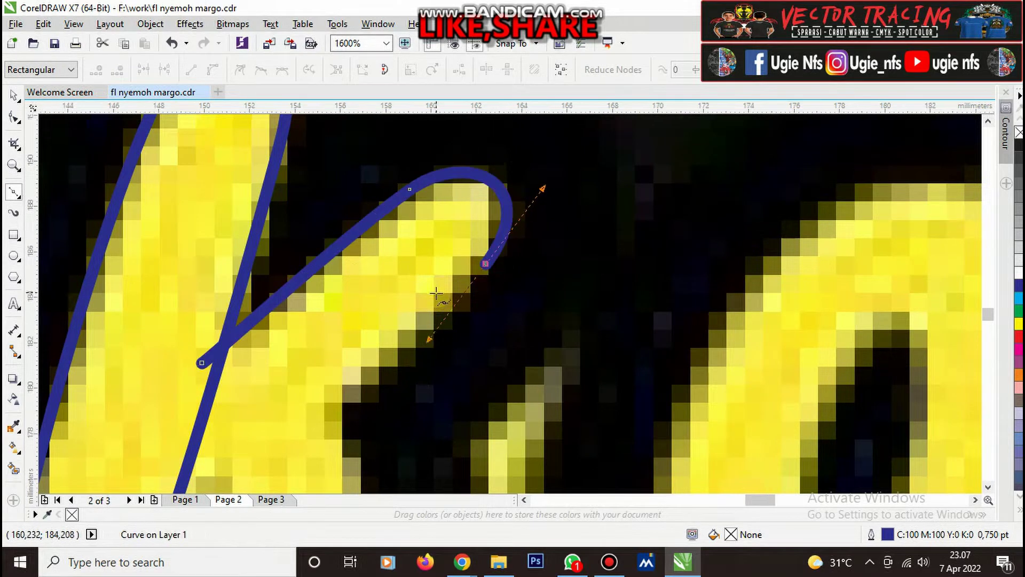
pyautogui.doubleClick(389, 335)
pyautogui.scroll(-2, 388, 335)
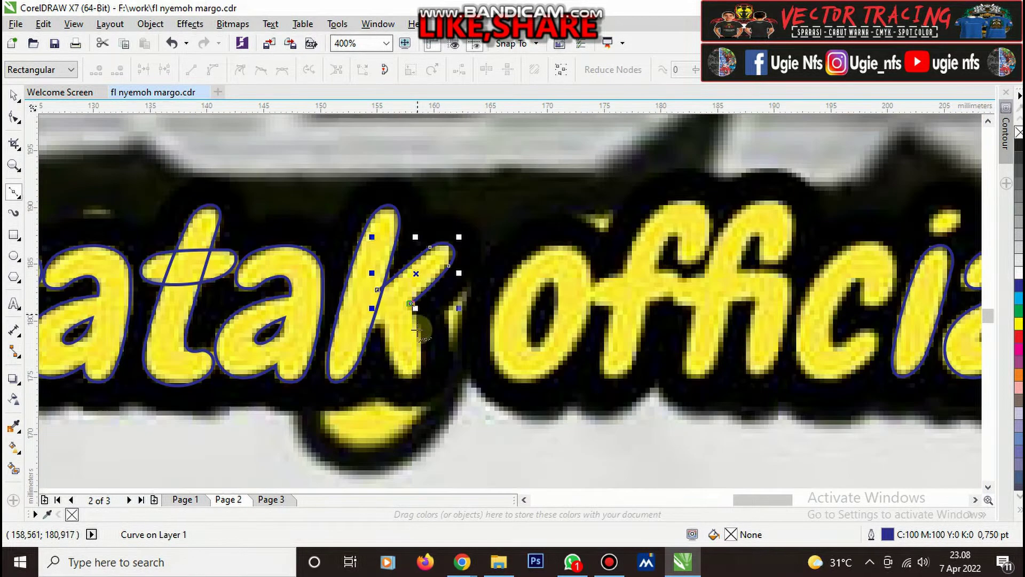
pyautogui.scroll(2, 444, 356)
# Trace down the k's leg and along its inner curve, closing the 8-node outline.
pyautogui.moveTo(511, 338); pyautogui.dragTo(513, 428)
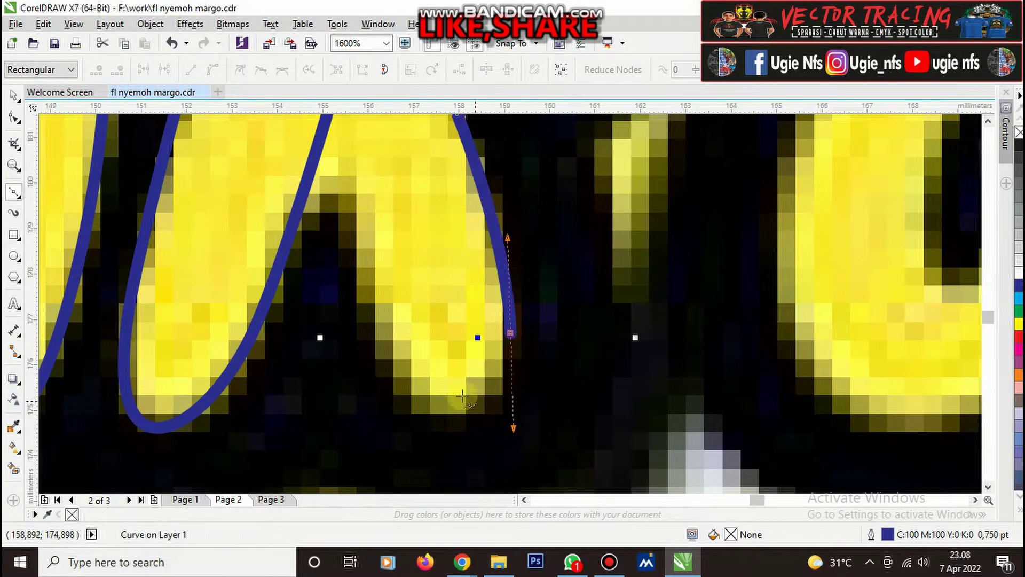
pyautogui.moveTo(385, 354); pyautogui.dragTo(343, 267)
pyautogui.click(344, 184)
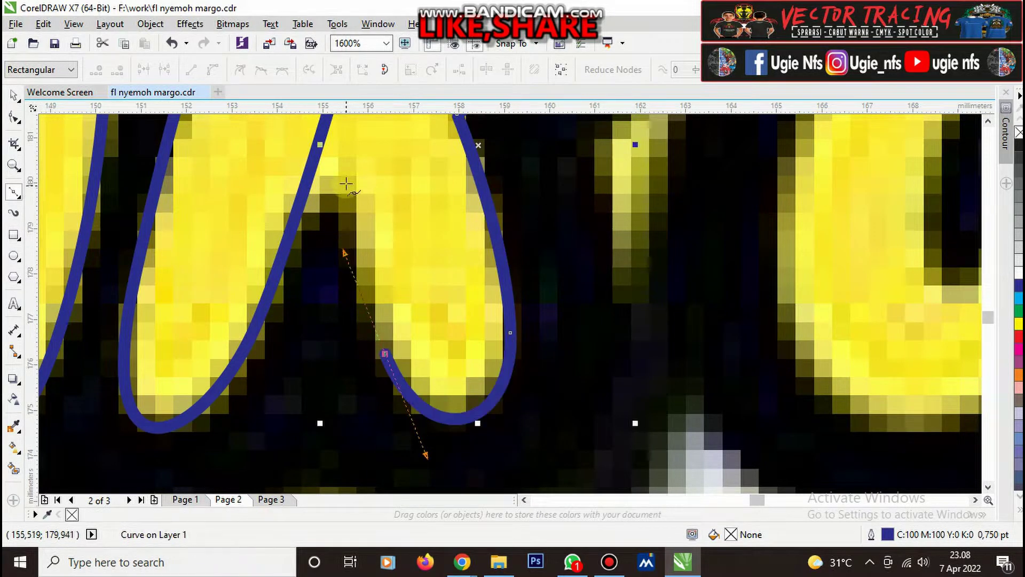
pyautogui.scroll(-1, 390, 298)
pyautogui.scroll(-1, 370, 208)
pyautogui.scroll(2, 369, 209)
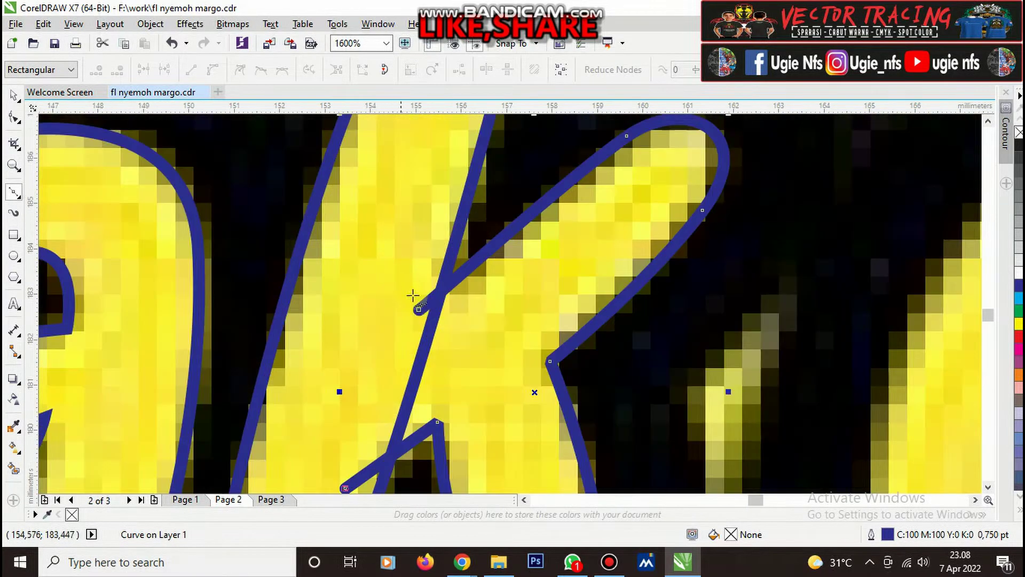
pyautogui.click(419, 309)
pyautogui.scroll(-2, 419, 310)
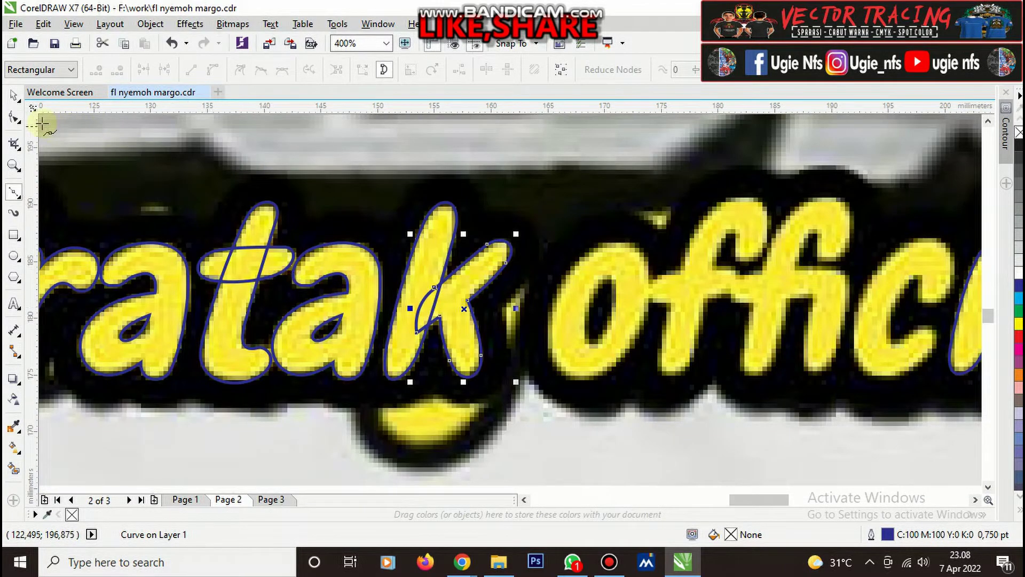
# Nudge a node of the new k outline to refine its inner notch.
pyautogui.click(14, 117)
pyautogui.scroll(2, 461, 329)
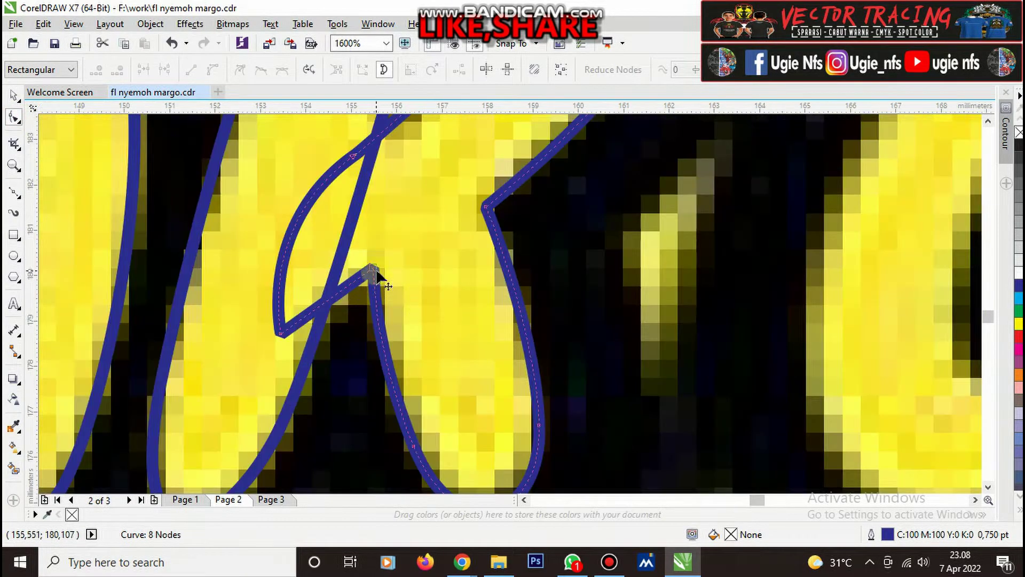
pyautogui.moveTo(376, 273); pyautogui.dragTo(368, 278)
pyautogui.scroll(-2, 397, 286)
pyautogui.scroll(2, 447, 361)
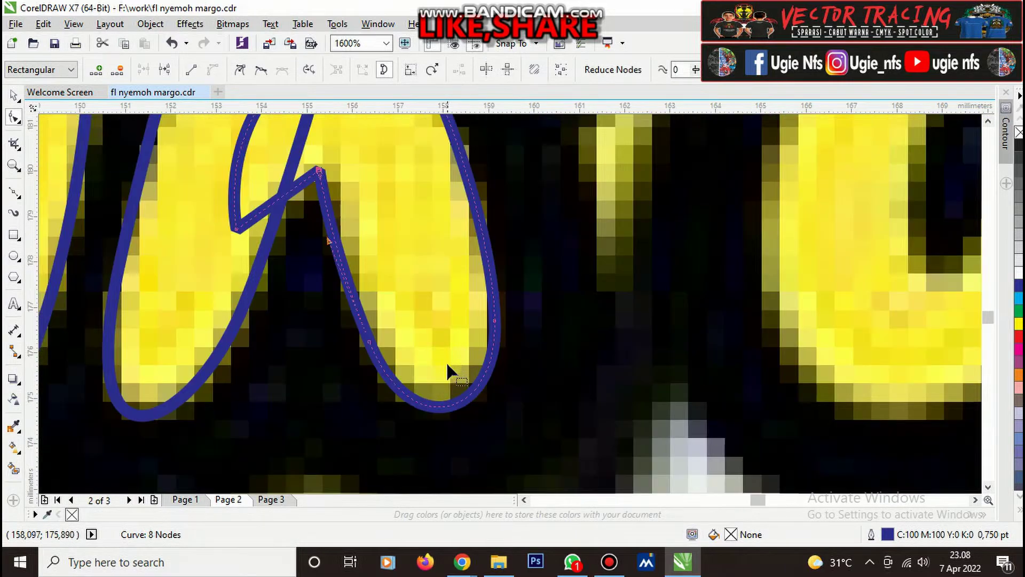
pyautogui.scroll(-2, 447, 365)
pyautogui.press('space')
pyautogui.scroll(-1, 449, 342)
# Draw an ellipse over the 'o' of 'official'.
pyautogui.scroll(-2, 525, 343)
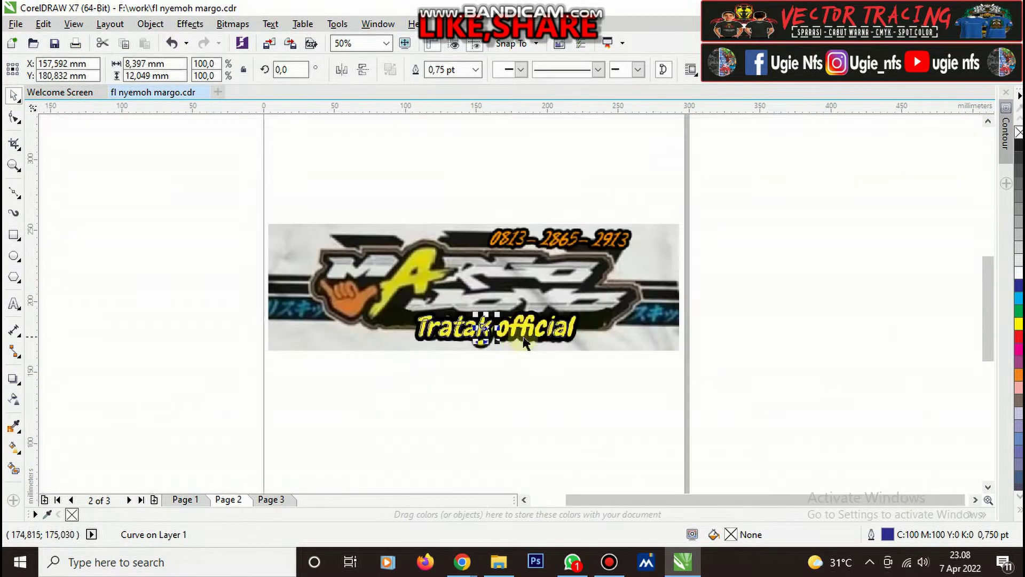
pyautogui.scroll(2, 525, 343)
pyautogui.press('space')
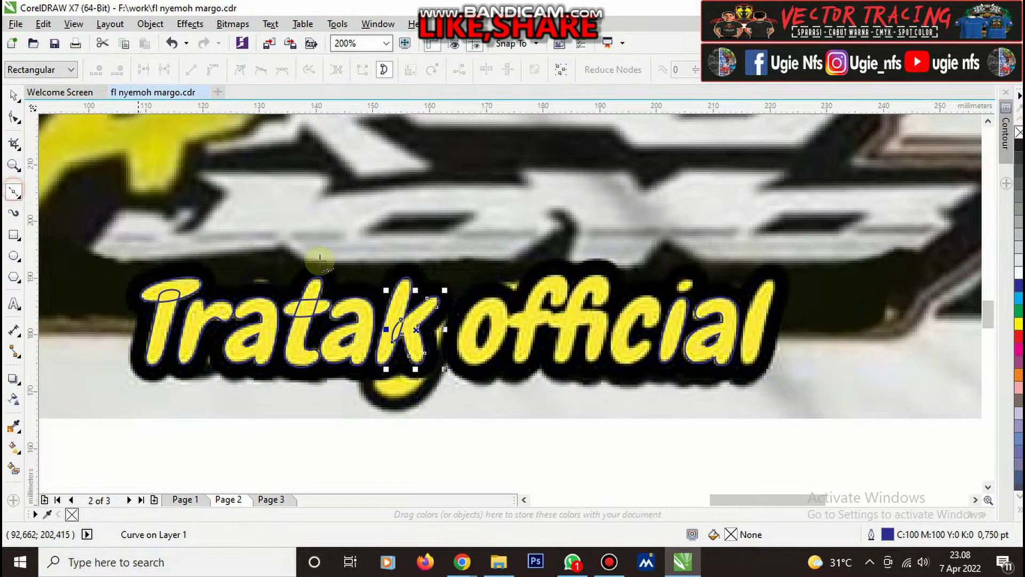
pyautogui.scroll(2, 484, 325)
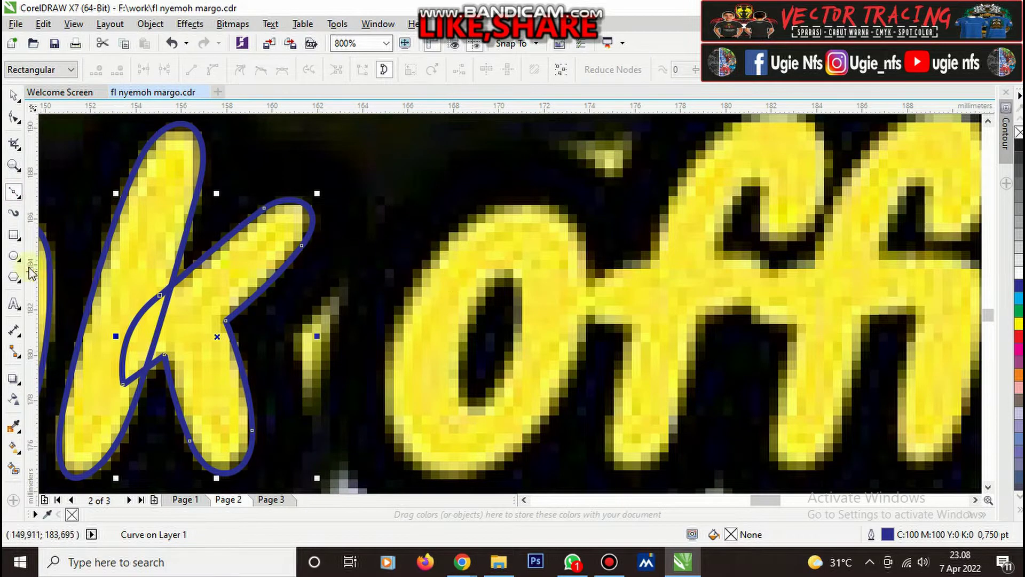
pyautogui.click(11, 258)
pyautogui.moveTo(393, 209); pyautogui.dragTo(586, 479)
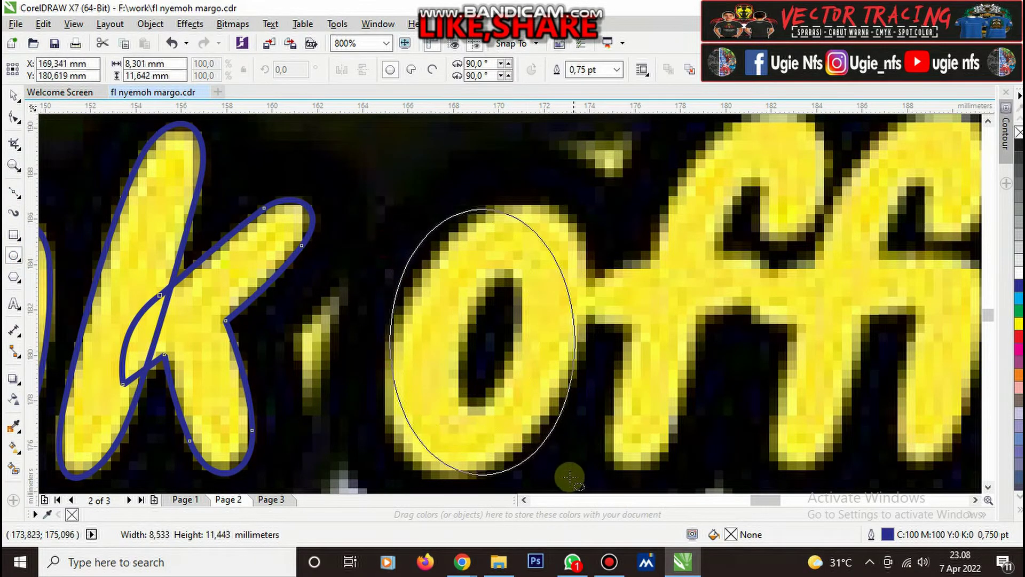
pyautogui.press('space')
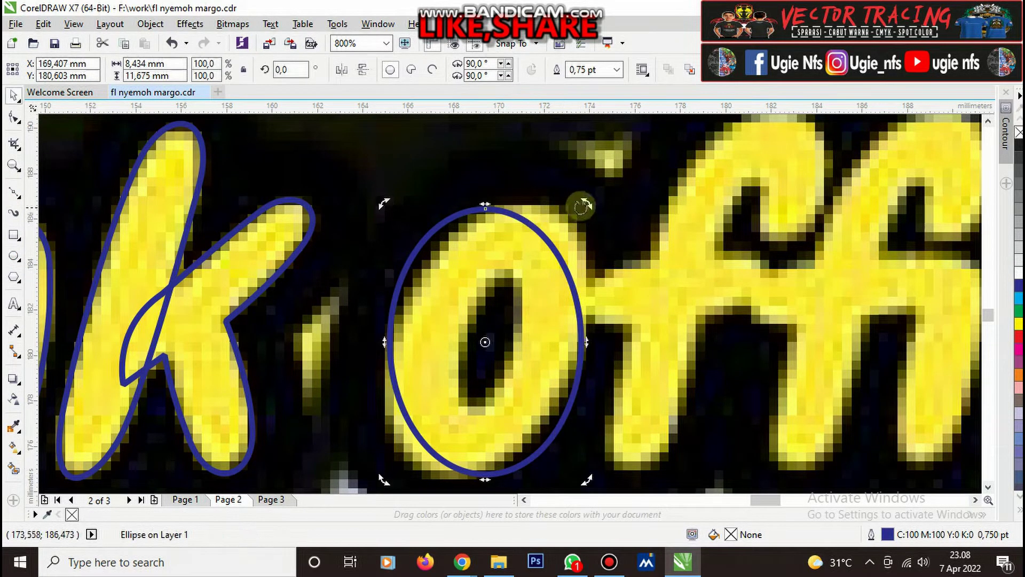
# Rotate the ellipse to the o's slant and resize and shift it to fit the letter.
pyautogui.moveTo(582, 205); pyautogui.dragTo(593, 269)
pyautogui.click(566, 273)
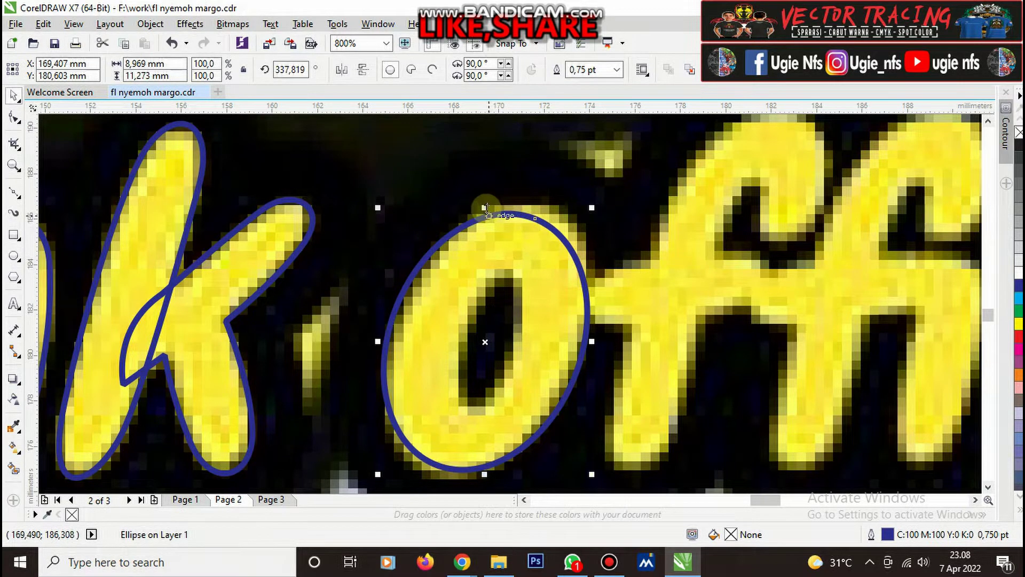
pyautogui.moveTo(484, 207)
pyautogui.mouseDown()
pyautogui.moveTo(487, 182)
pyautogui.moveTo(508, 198)
pyautogui.mouseUp()
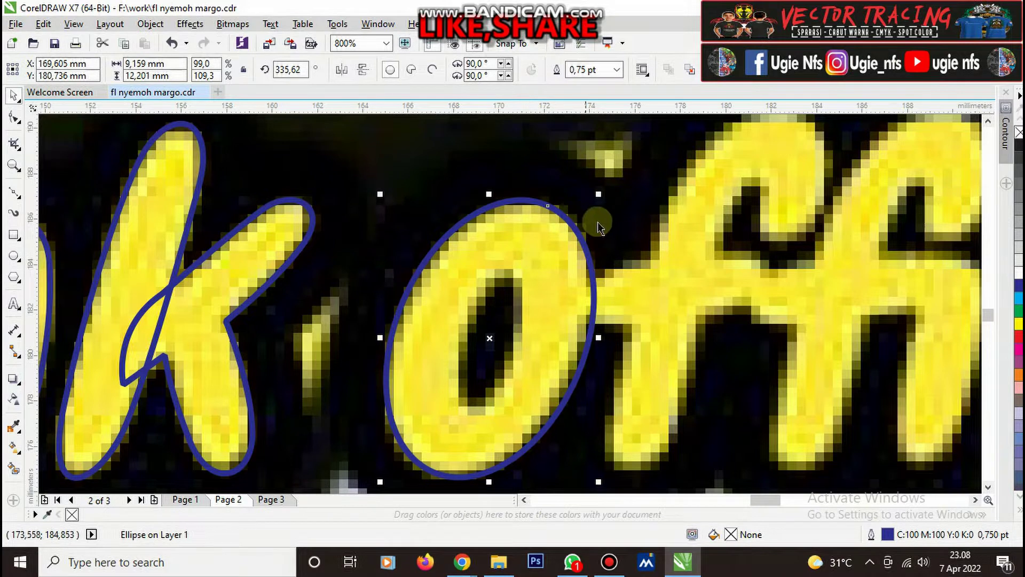
pyautogui.moveTo(598, 338); pyautogui.dragTo(591, 338)
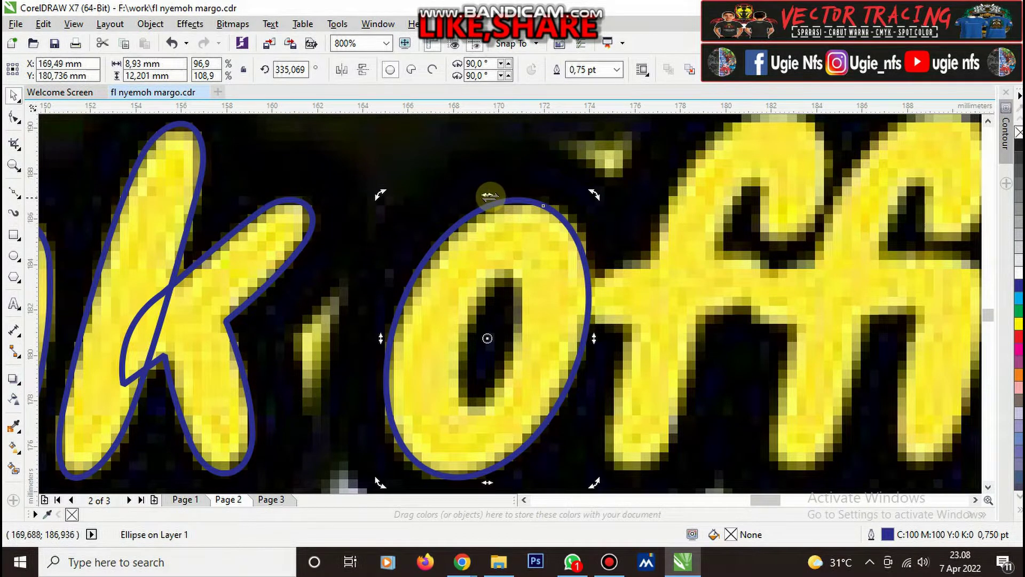
pyautogui.moveTo(492, 195); pyautogui.dragTo(495, 202)
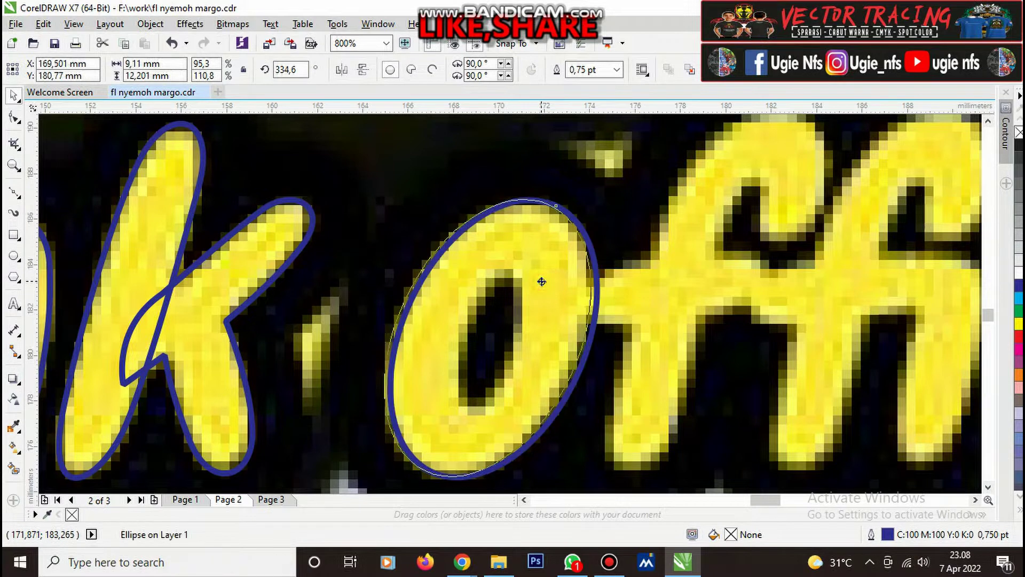
pyautogui.moveTo(547, 282); pyautogui.dragTo(542, 282)
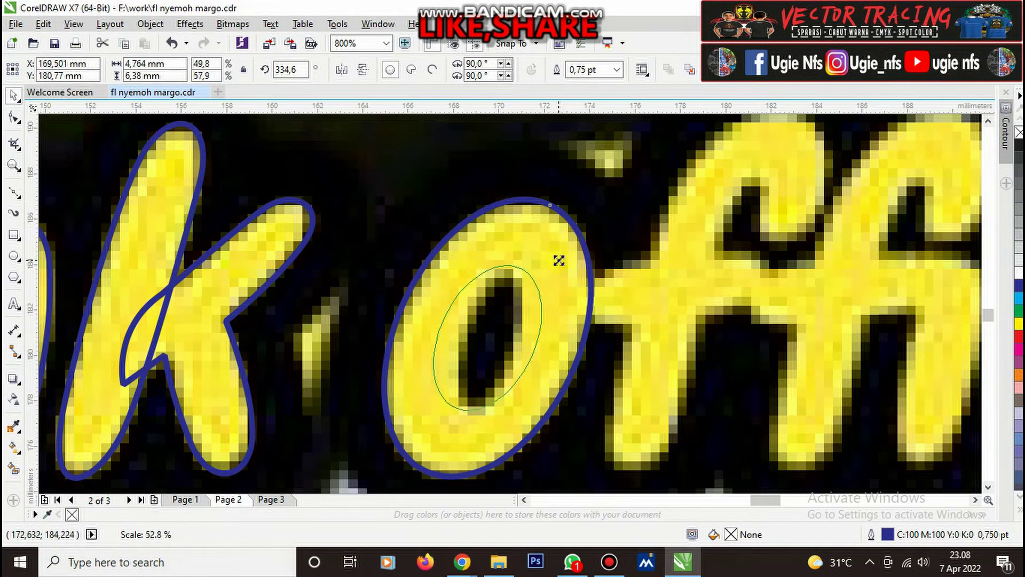
# Make a smaller, narrower tilted ellipse copy positioned over the o's hole.
pyautogui.moveTo(578, 225); pyautogui.dragTo(561, 270)
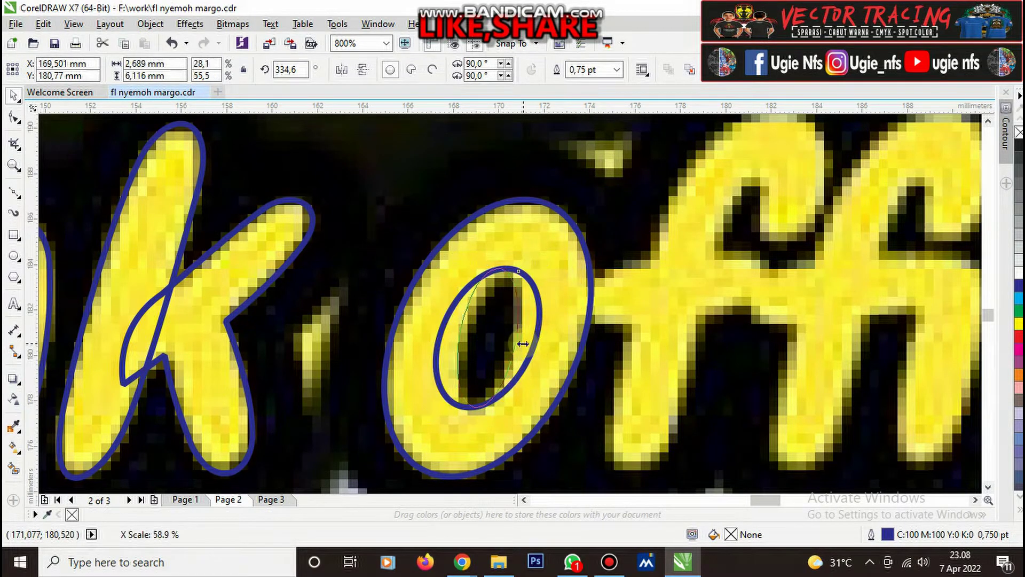
pyautogui.moveTo(544, 338); pyautogui.dragTo(522, 339)
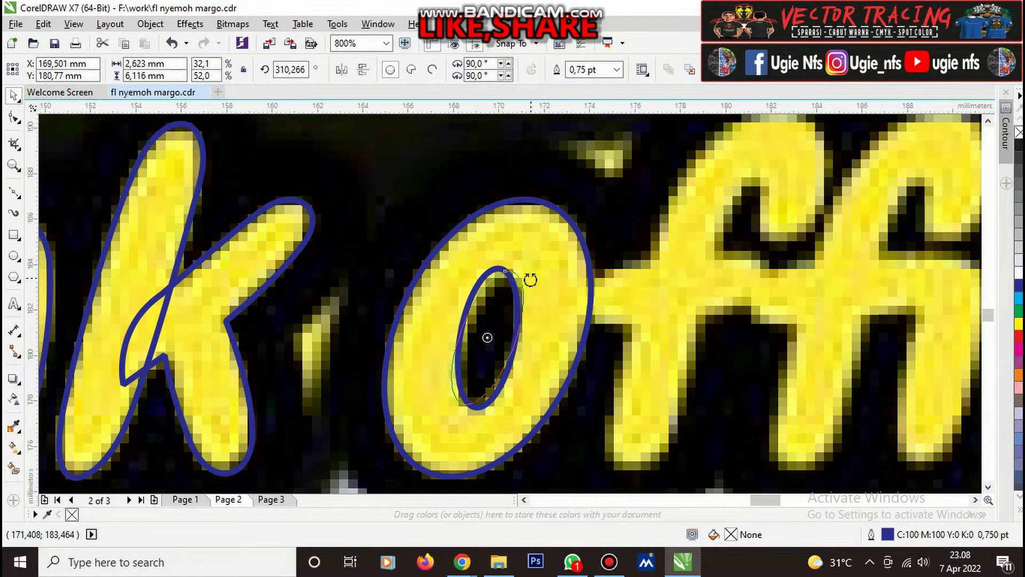
pyautogui.scroll(2, 497, 315)
pyautogui.moveTo(497, 315); pyautogui.dragTo(517, 306)
pyautogui.scroll(-2, 516, 306)
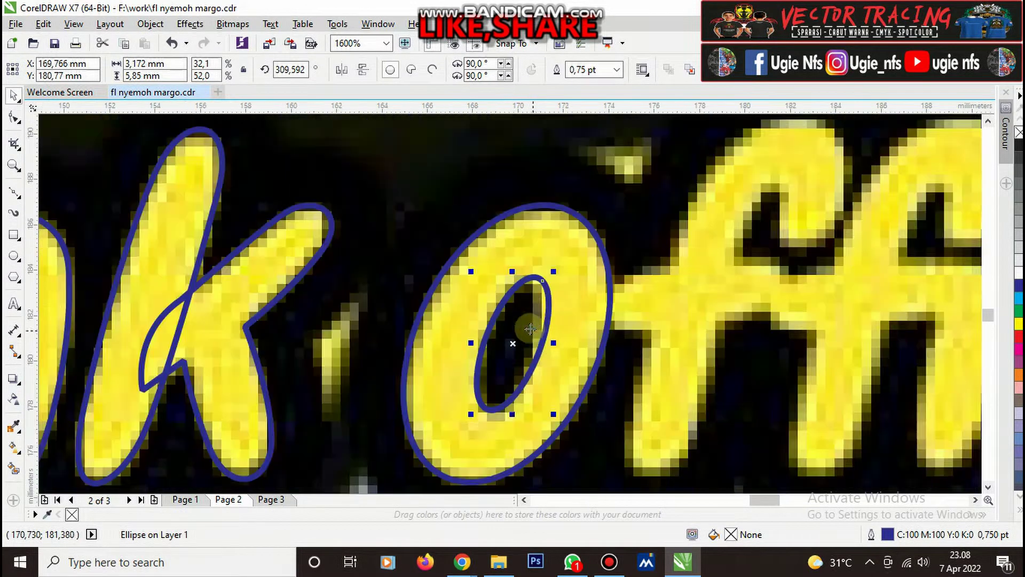
pyautogui.moveTo(554, 270); pyautogui.dragTo(548, 297)
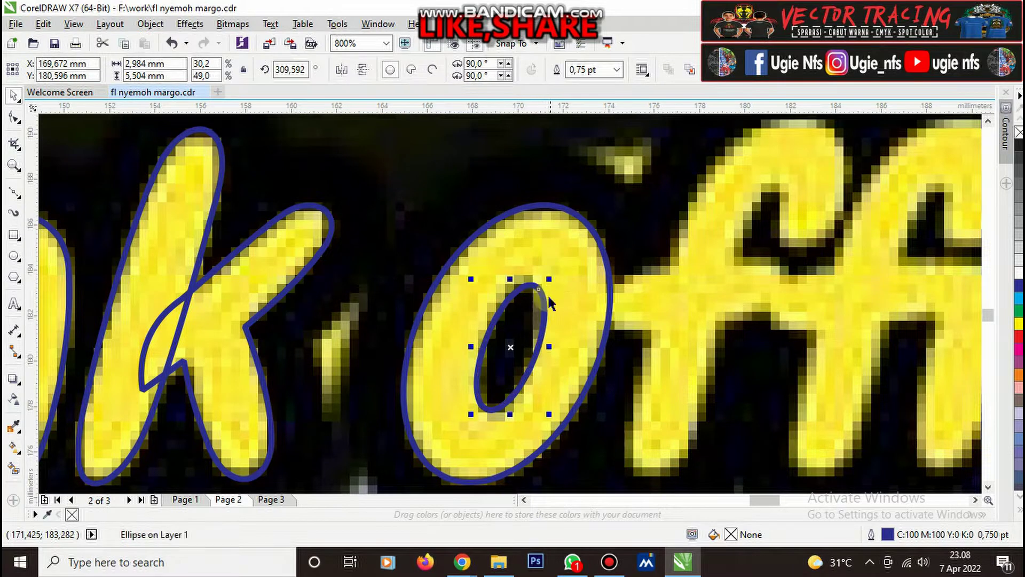
# Trim the inner ellipse out of the outer one and delete the leftover inner ellipse.
pyautogui.keyDown('shift'); pyautogui.click(581, 288); pyautogui.keyUp('shift')
pyautogui.click(435, 72)
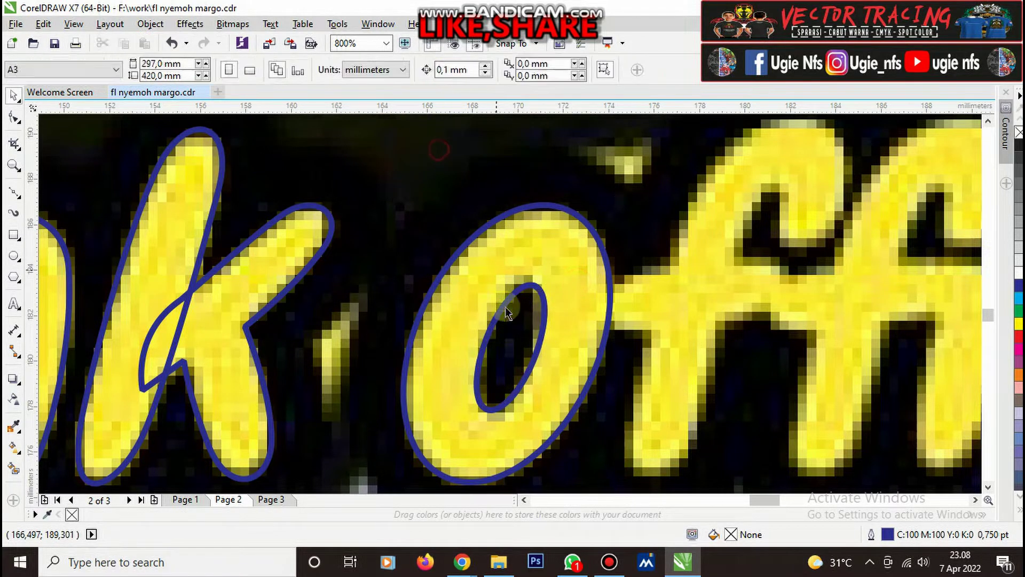
pyautogui.click(508, 335)
pyautogui.press('Delete')
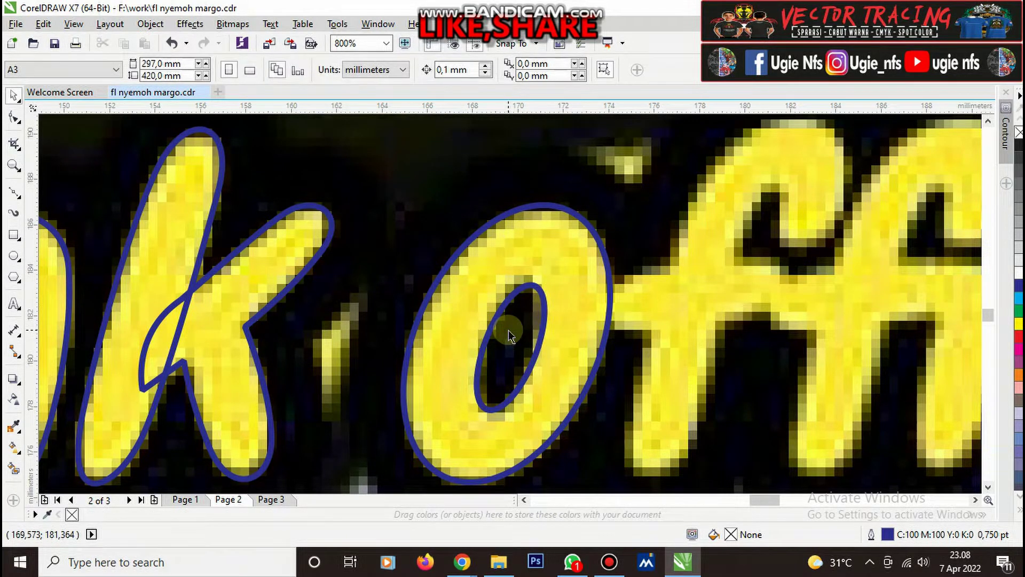
pyautogui.scroll(-2, 508, 335)
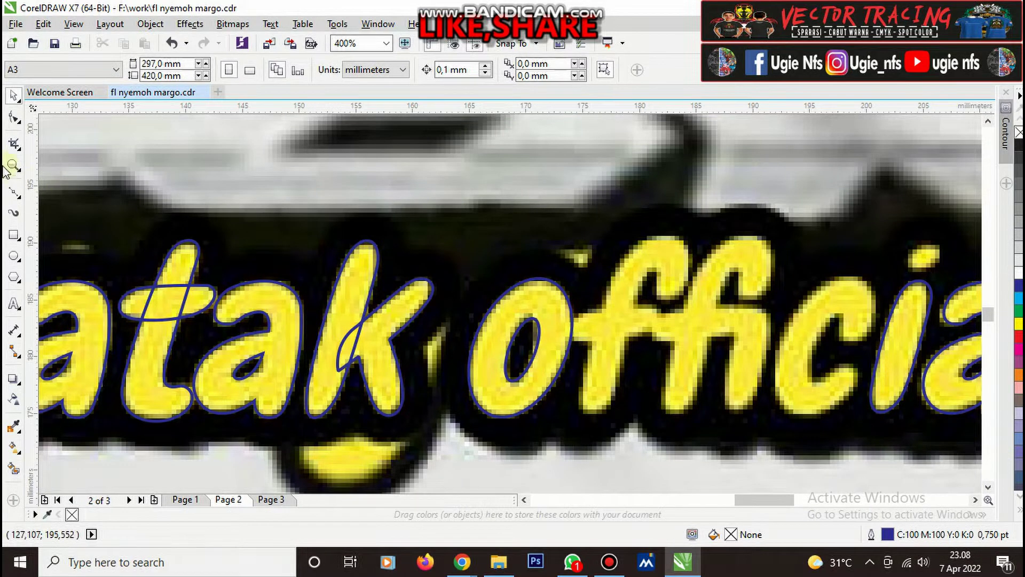
# Start a Bezier outline on the first 'f', curving over its hooked top.
pyautogui.click(14, 192)
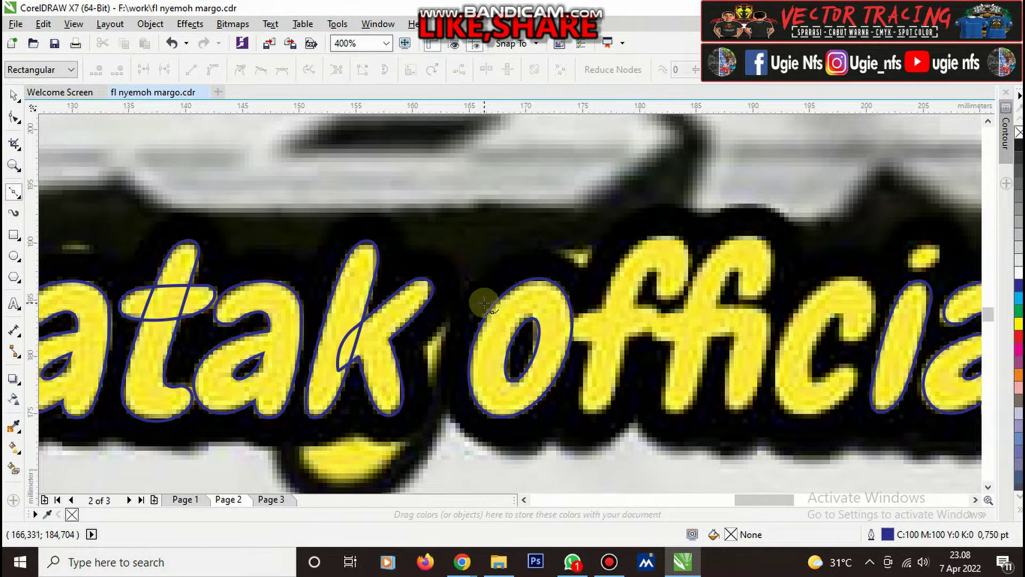
pyautogui.scroll(1, 636, 363)
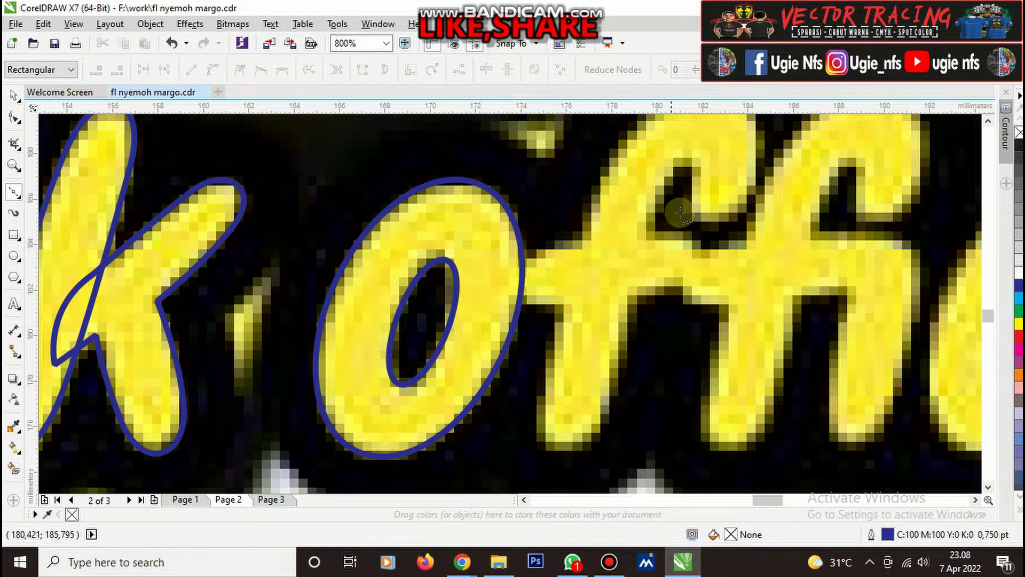
pyautogui.scroll(1, 680, 214)
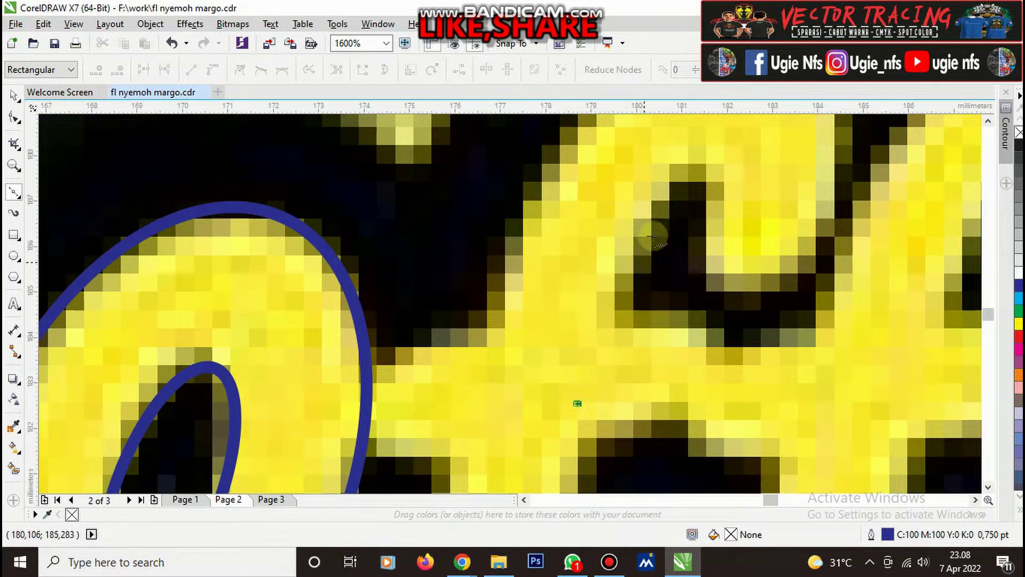
pyautogui.moveTo(705, 226); pyautogui.dragTo(686, 283)
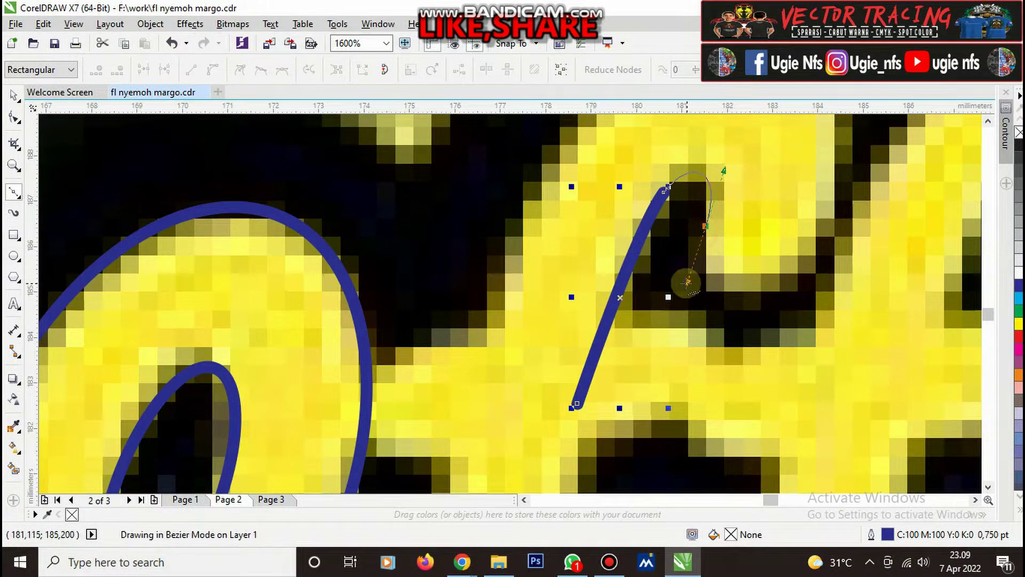
pyautogui.moveTo(821, 254); pyautogui.dragTo(863, 166)
pyautogui.scroll(-3, 790, 224)
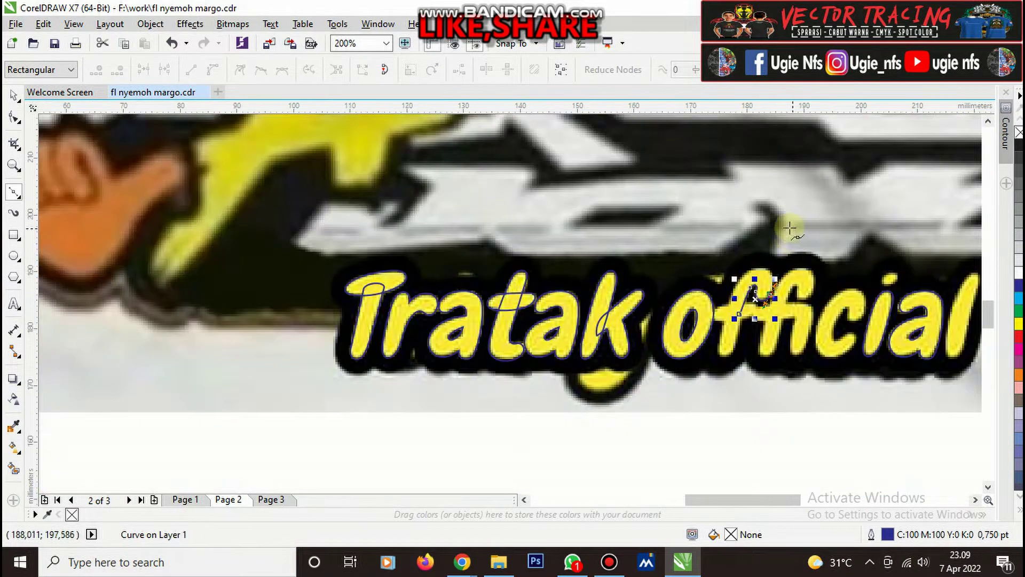
pyautogui.scroll(2, 765, 276)
pyautogui.scroll(1, 765, 275)
pyautogui.moveTo(684, 267); pyautogui.dragTo(767, 274)
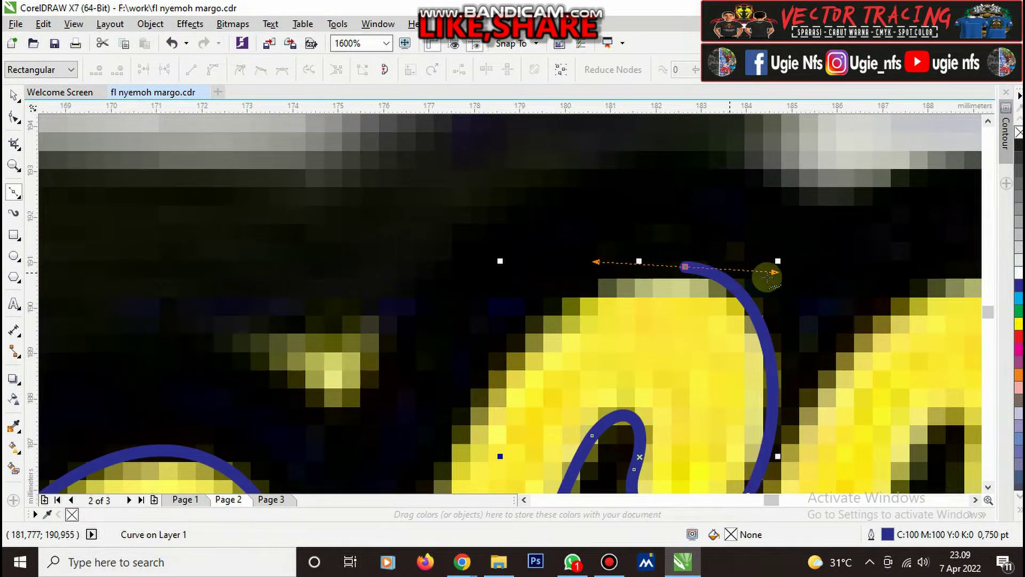
# Trace the f's left and lower edges and close the 8-node outline at its start.
pyautogui.scroll(-2, 767, 274)
pyautogui.scroll(1, 703, 338)
pyautogui.moveTo(681, 344); pyautogui.dragTo(636, 465)
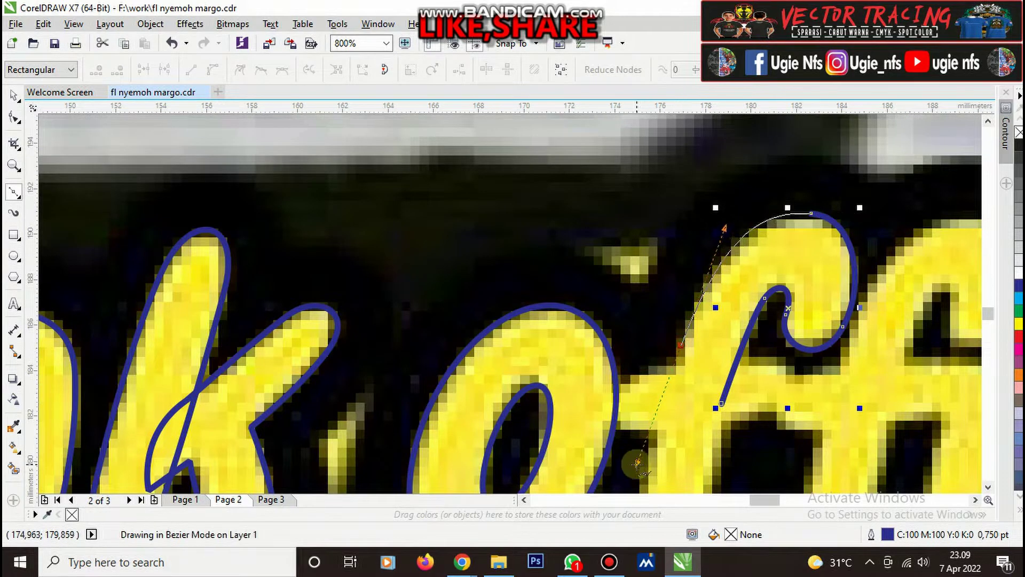
pyautogui.scroll(-2, 677, 316)
pyautogui.scroll(2, 659, 404)
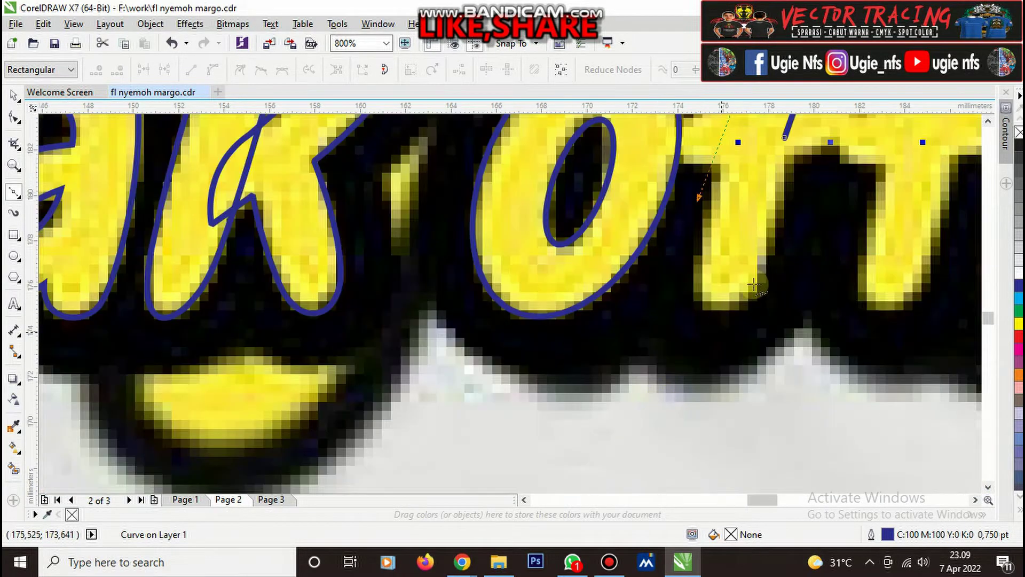
pyautogui.scroll(1, 710, 304)
pyautogui.moveTo(634, 353); pyautogui.dragTo(625, 392)
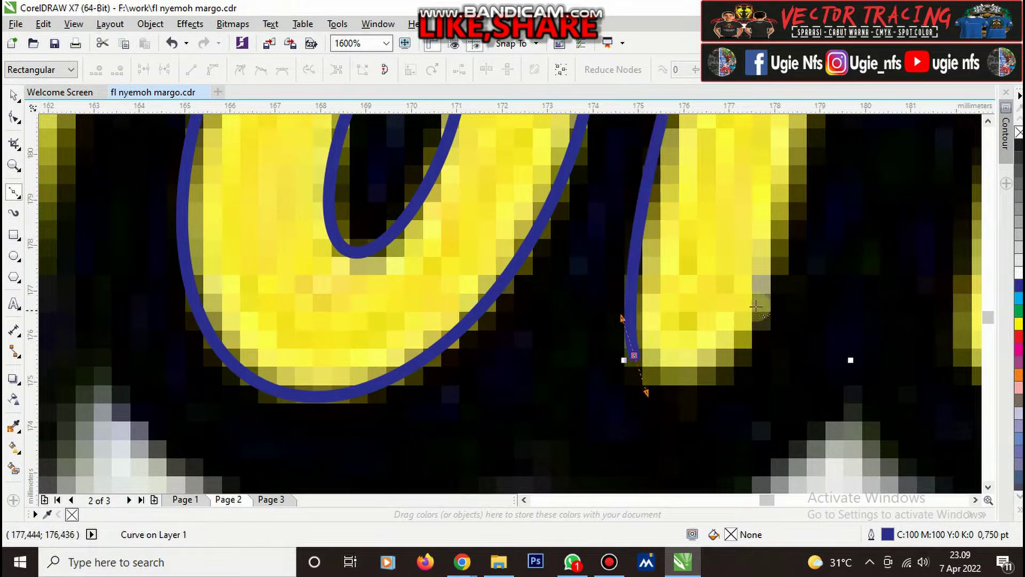
pyautogui.moveTo(763, 295); pyautogui.dragTo(802, 177)
pyautogui.scroll(-2, 760, 266)
pyautogui.scroll(2, 758, 265)
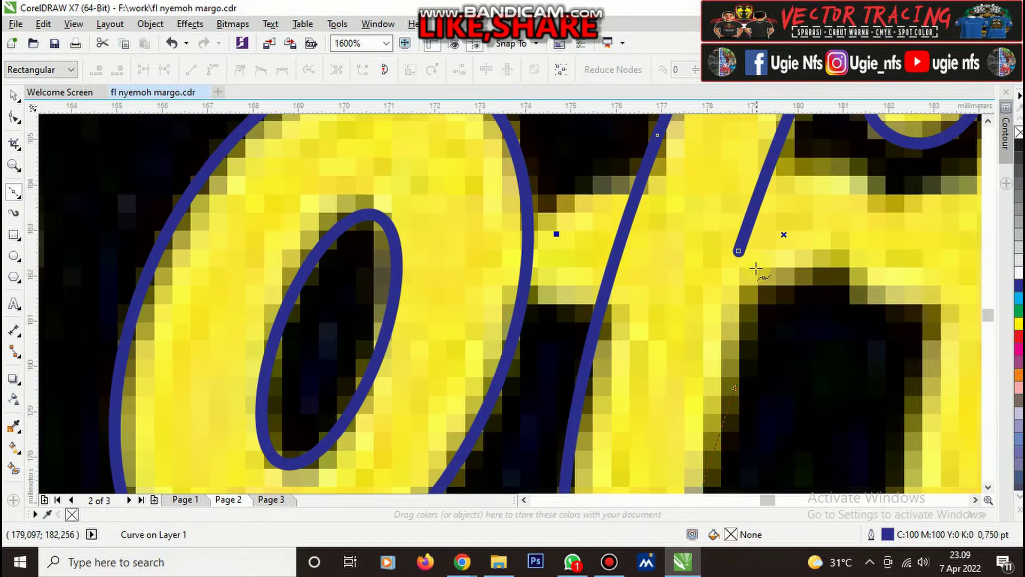
pyautogui.scroll(-1, 753, 270)
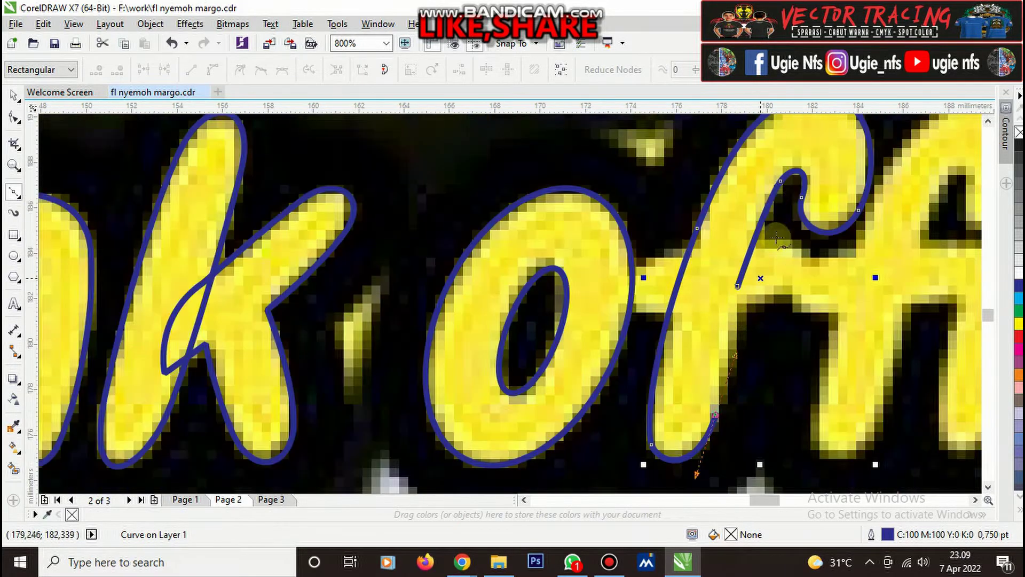
pyautogui.click(737, 287)
# Delete the extra node at the f junction and bend a segment to follow the letter.
pyautogui.click(15, 120)
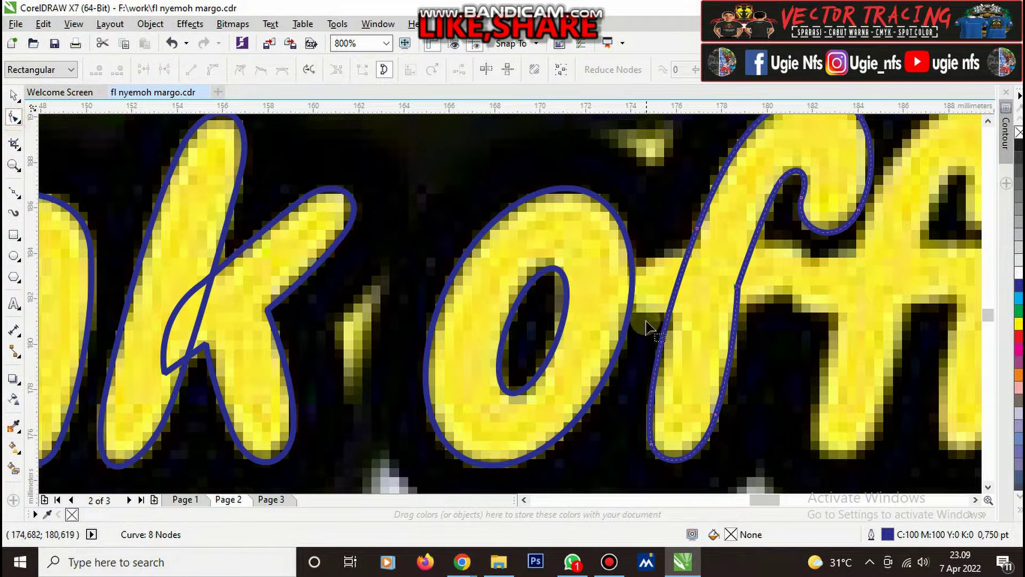
pyautogui.doubleClick(740, 286)
pyautogui.click(766, 227)
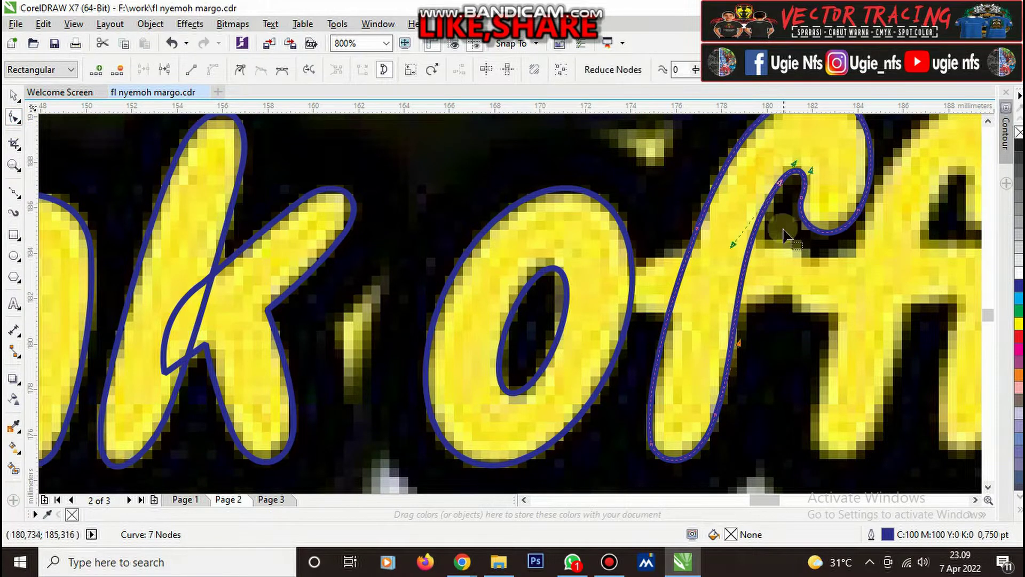
pyautogui.moveTo(735, 256); pyautogui.dragTo(737, 254)
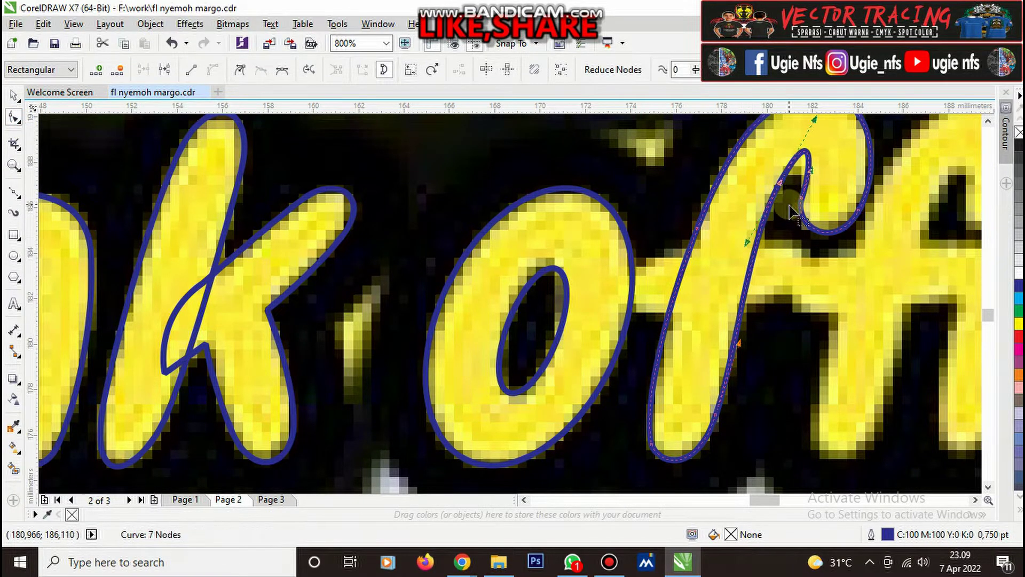
pyautogui.scroll(2, 790, 203)
pyautogui.click(747, 241)
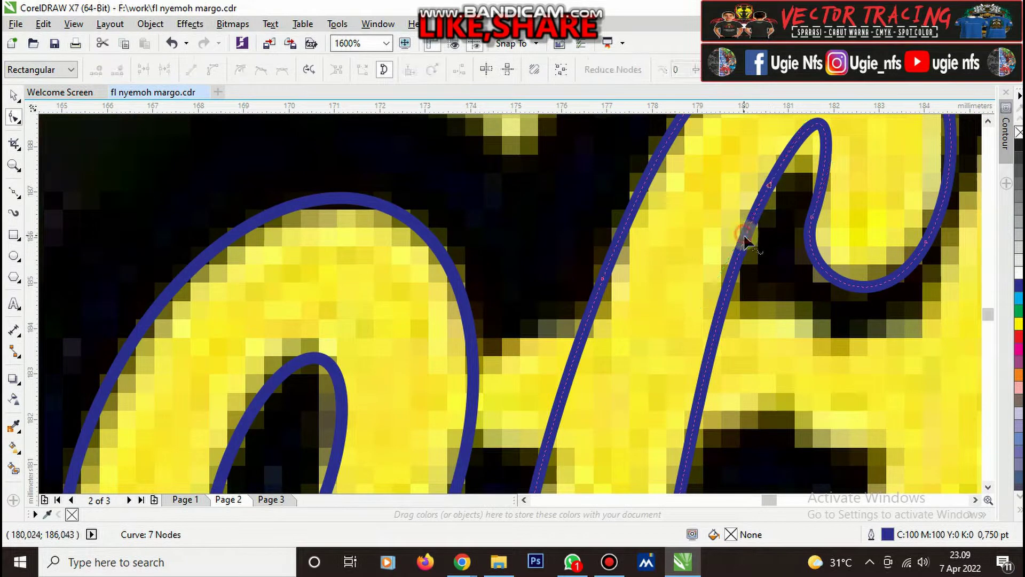
# Reshape the f's upper hook lower and narrower to hug the bitmap.
pyautogui.moveTo(760, 167); pyautogui.dragTo(796, 188)
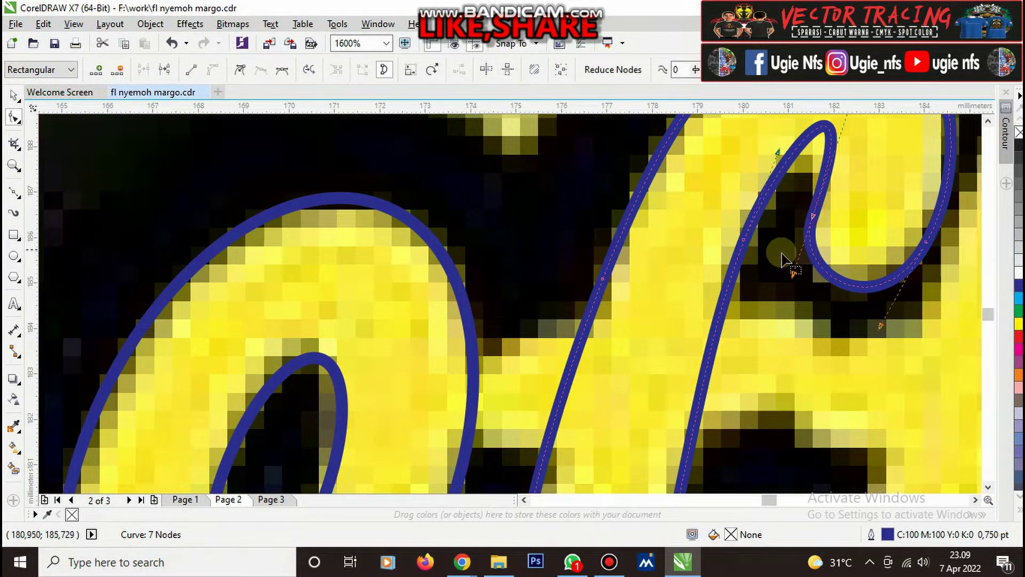
pyautogui.scroll(-2, 790, 270)
pyautogui.scroll(2, 821, 168)
pyautogui.moveTo(829, 130); pyautogui.dragTo(791, 221)
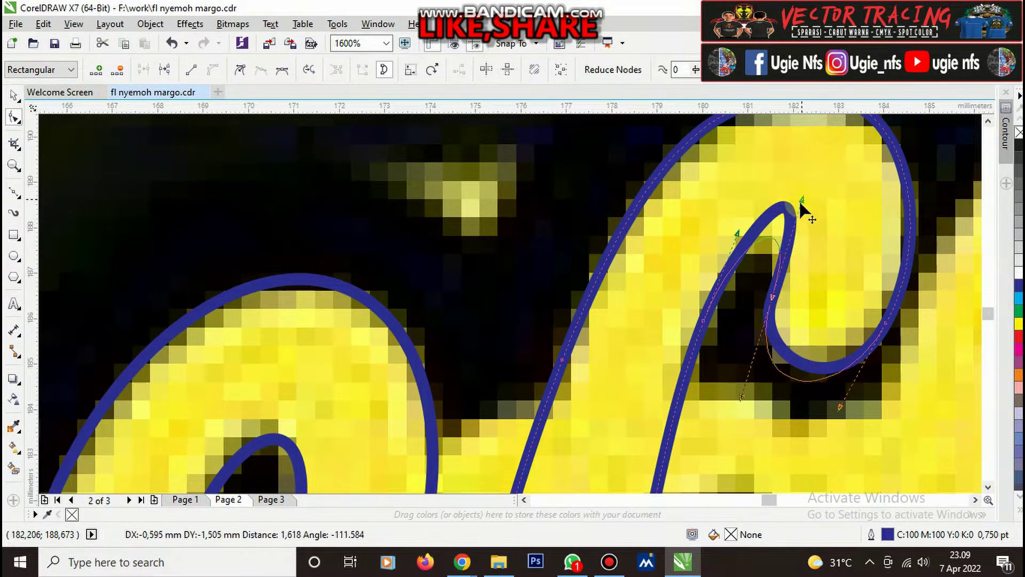
pyautogui.scroll(-3, 753, 263)
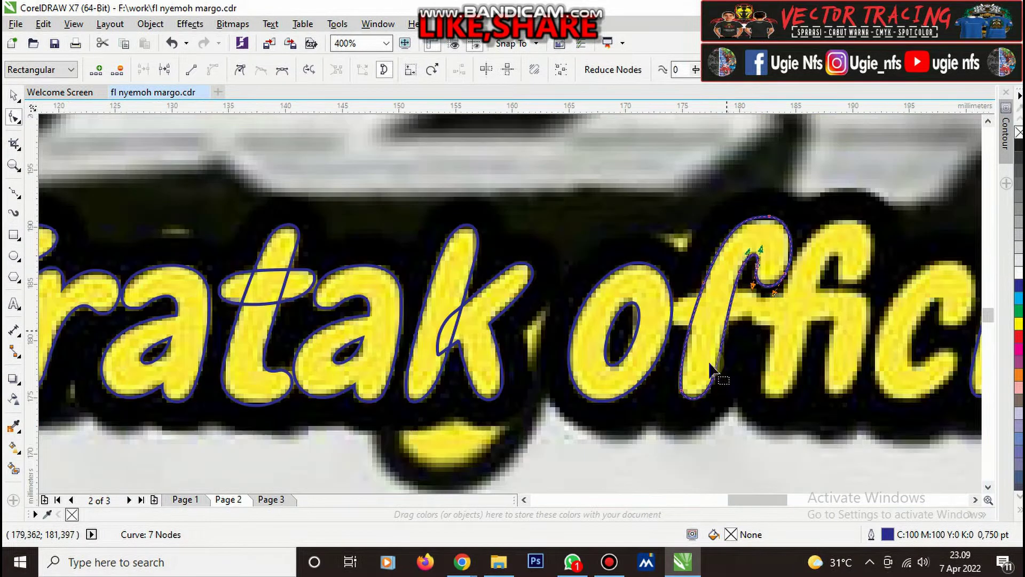
pyautogui.scroll(3, 713, 374)
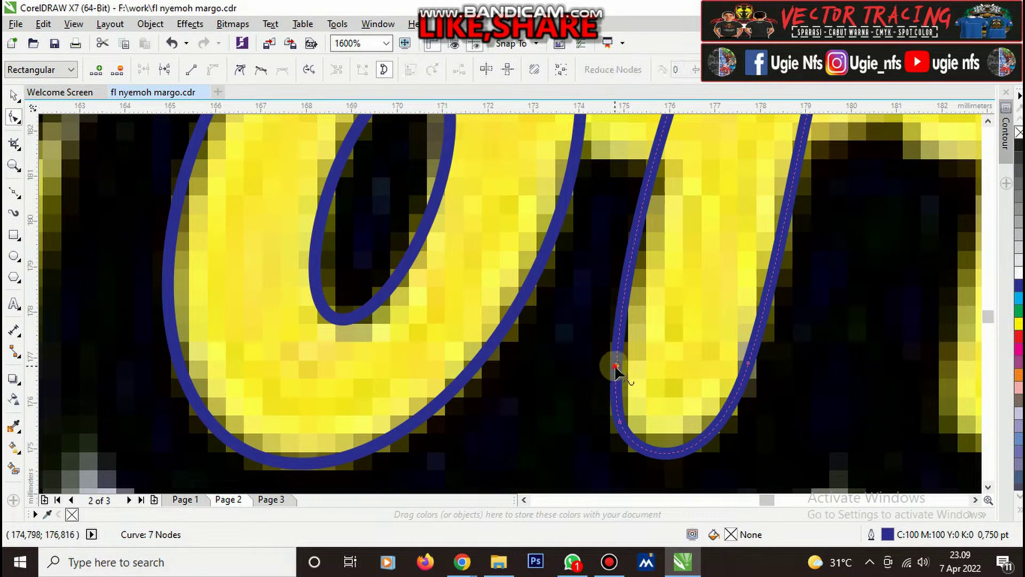
pyautogui.scroll(-2, 629, 435)
pyautogui.scroll(-2, 680, 354)
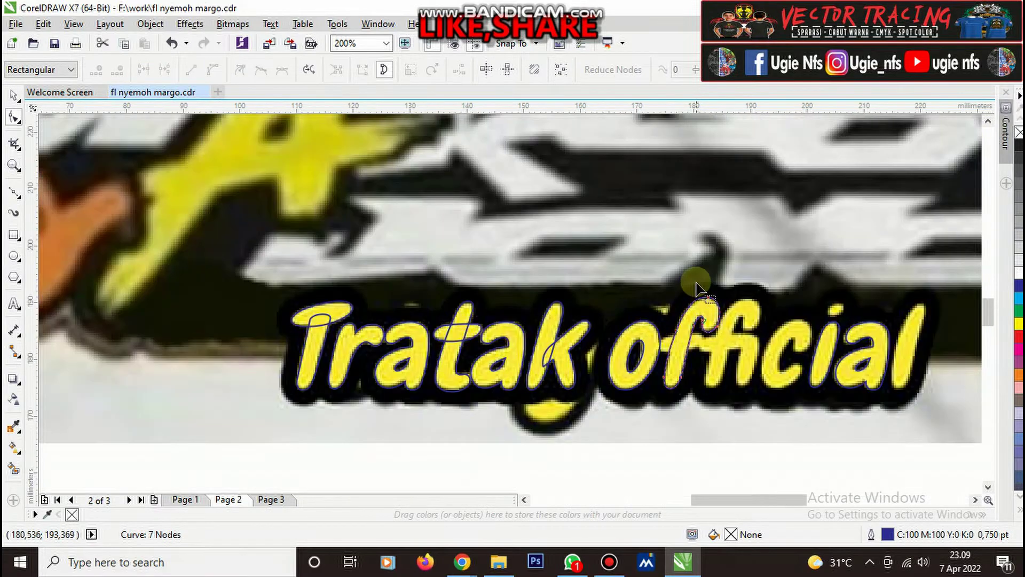
pyautogui.scroll(2, 697, 288)
pyautogui.scroll(2, 684, 335)
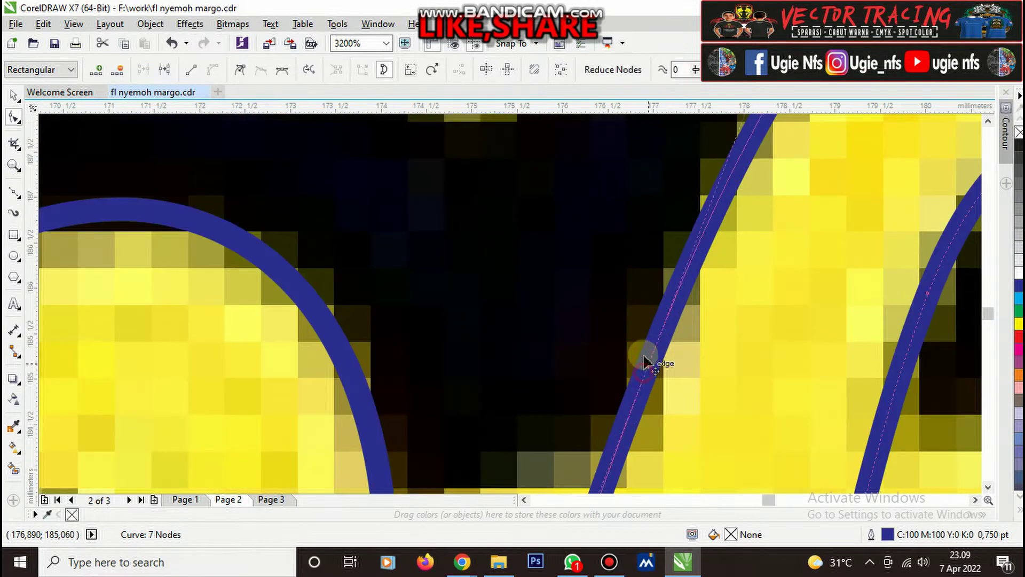
# Remove a surplus node so the f curve is down to 6 nodes.
pyautogui.click(647, 369)
pyautogui.scroll(-1, 651, 364)
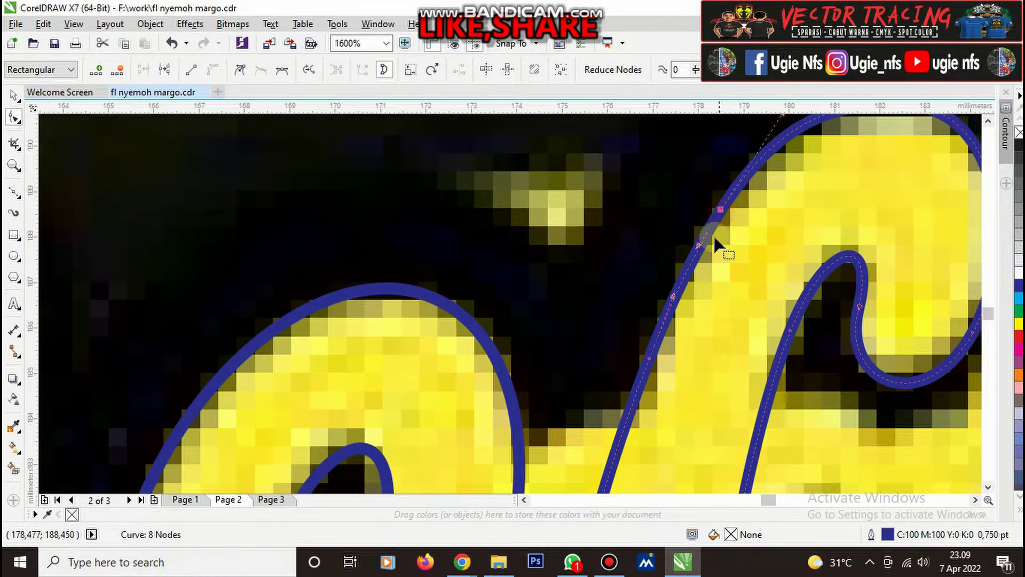
pyautogui.scroll(-2, 713, 235)
pyautogui.click(691, 287)
pyautogui.scroll(-1, 725, 260)
pyautogui.scroll(2, 725, 262)
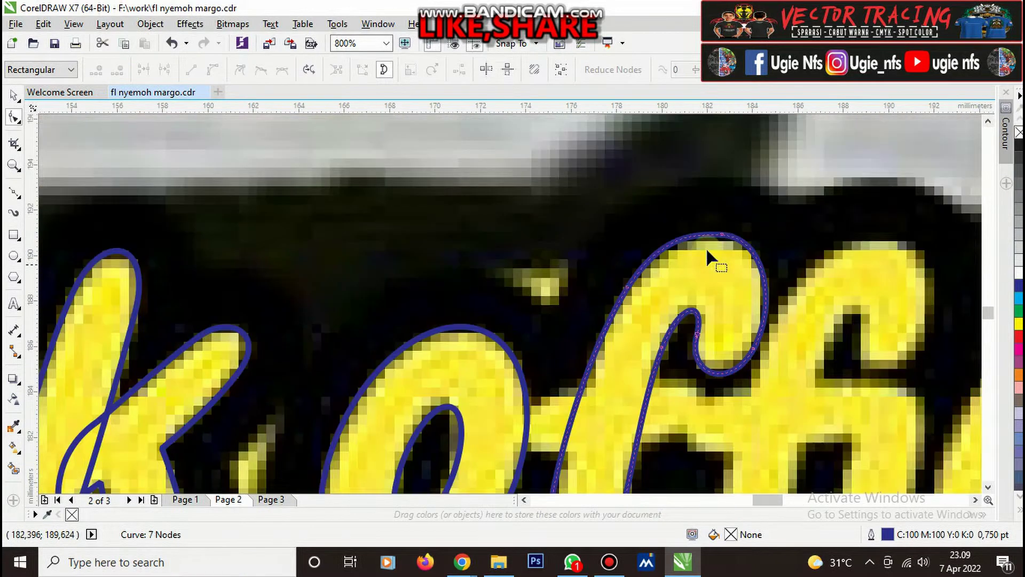
pyautogui.doubleClick(750, 275)
pyautogui.scroll(-1, 698, 318)
pyautogui.scroll(1, 637, 331)
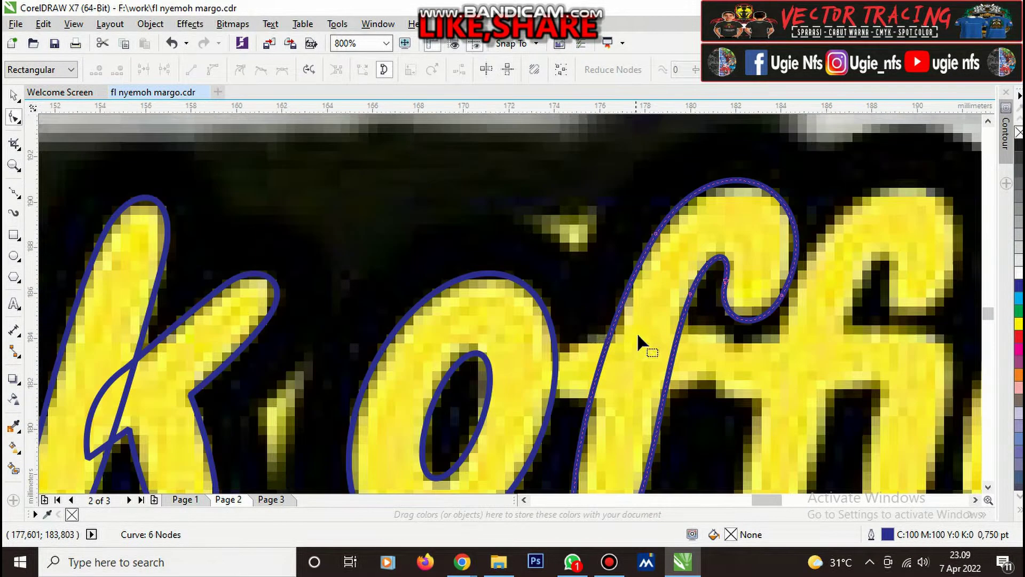
pyautogui.scroll(-1, 637, 331)
# Place a copy of the t's crossbar loop on the first f, shrunk slightly and tilted.
pyautogui.press('space')
pyautogui.click(207, 320)
pyautogui.moveTo(207, 319)
pyautogui.mouseDown()
pyautogui.moveTo(664, 342)
pyautogui.moveTo(648, 342)
pyautogui.mouseUp()
pyautogui.scroll(1, 667, 342)
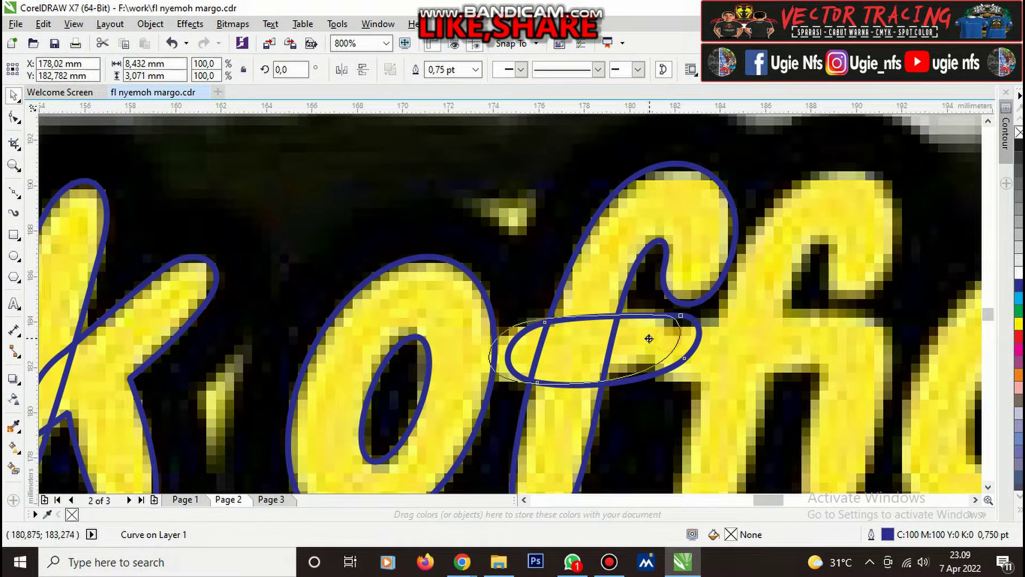
pyautogui.scroll(1, 641, 355)
pyautogui.scroll(1, 641, 355)
pyautogui.scroll(-1, 698, 379)
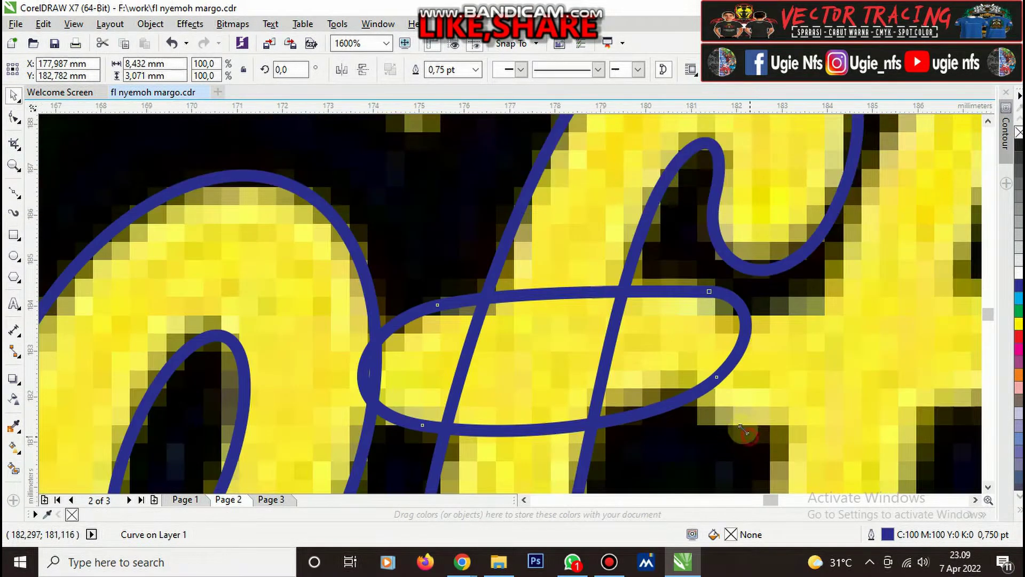
pyautogui.moveTo(741, 429); pyautogui.dragTo(731, 428)
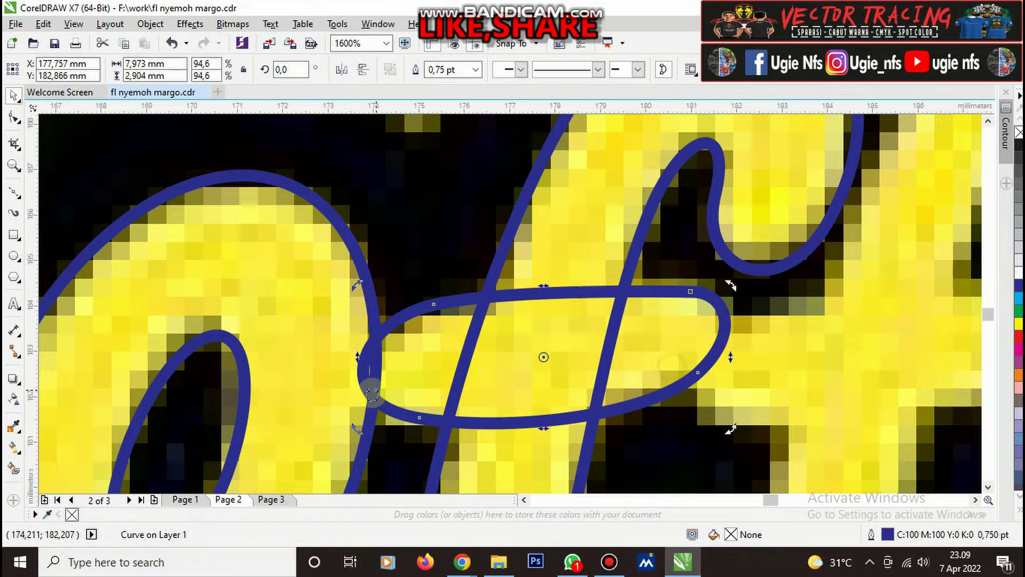
pyautogui.moveTo(361, 356); pyautogui.dragTo(361, 367)
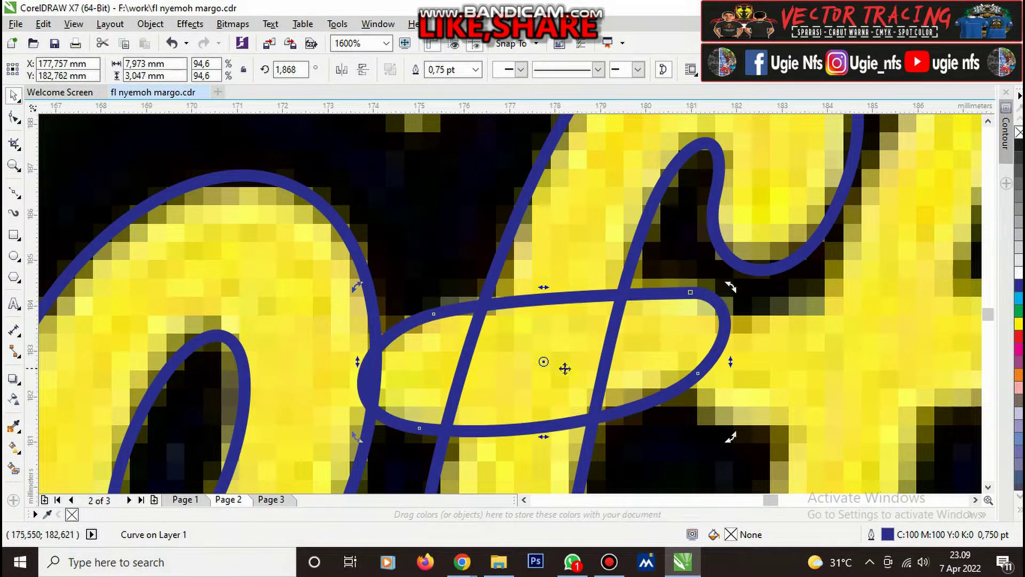
# Duplicate the f outline with its crossbar onto the second f.
pyautogui.scroll(-3, 648, 346)
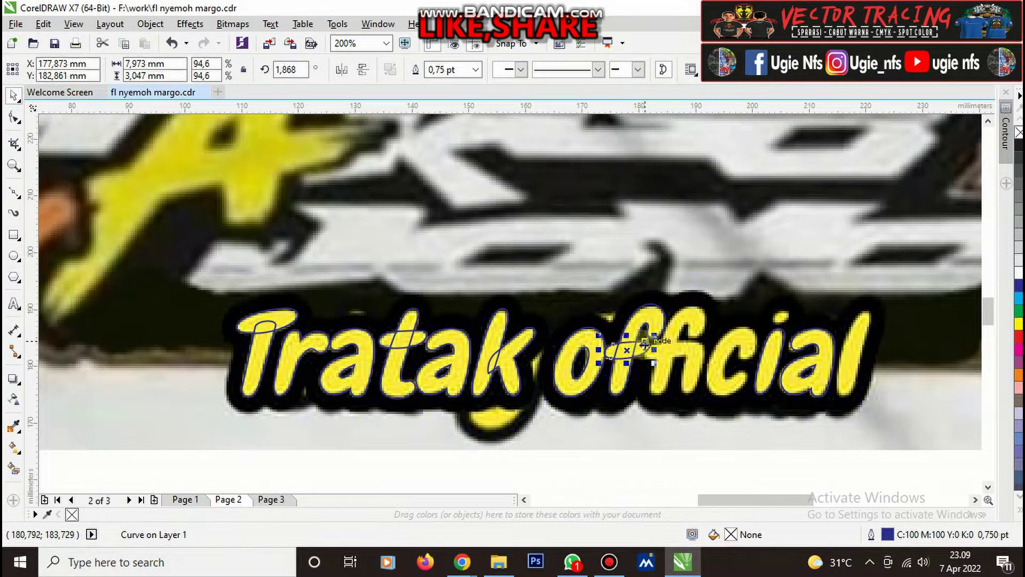
pyautogui.scroll(1, 712, 378)
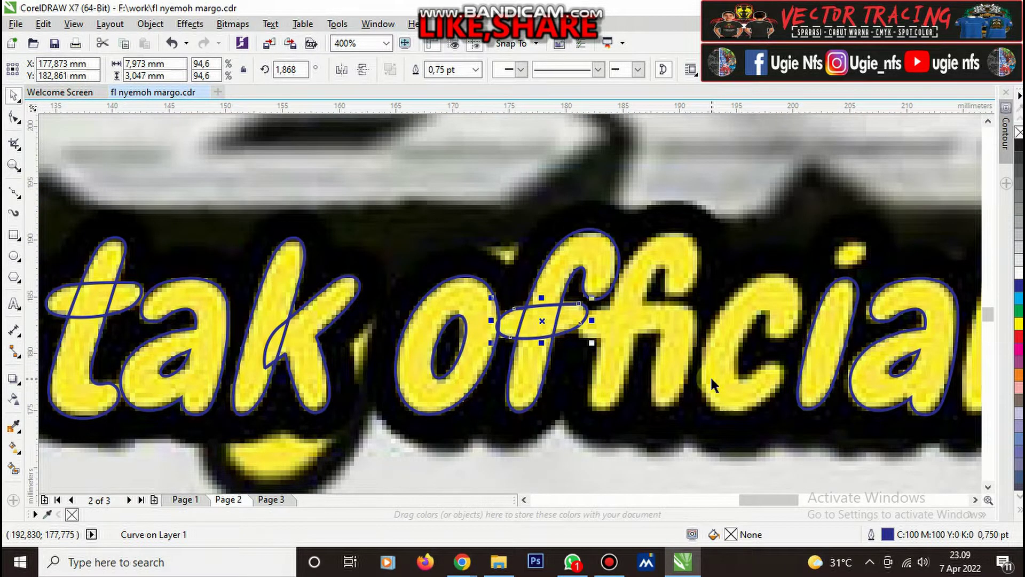
pyautogui.scroll(1, 674, 302)
pyautogui.scroll(1, 674, 301)
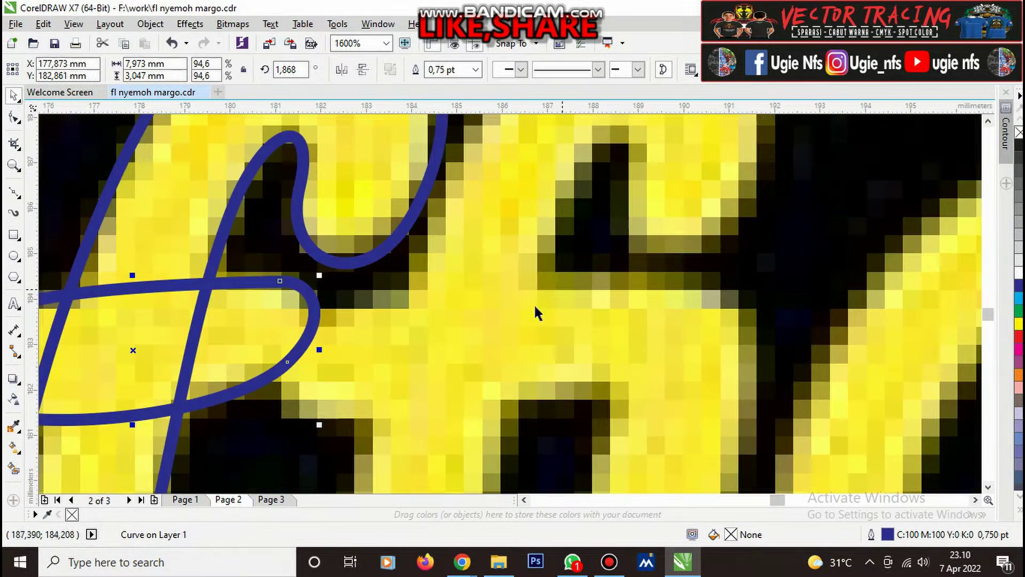
pyautogui.scroll(-1, 534, 303)
pyautogui.keyDown('shift'); pyautogui.click(392, 320); pyautogui.keyUp('shift')
pyautogui.moveTo(389, 327); pyautogui.dragTo(553, 338)
pyautogui.scroll(-2, 553, 338)
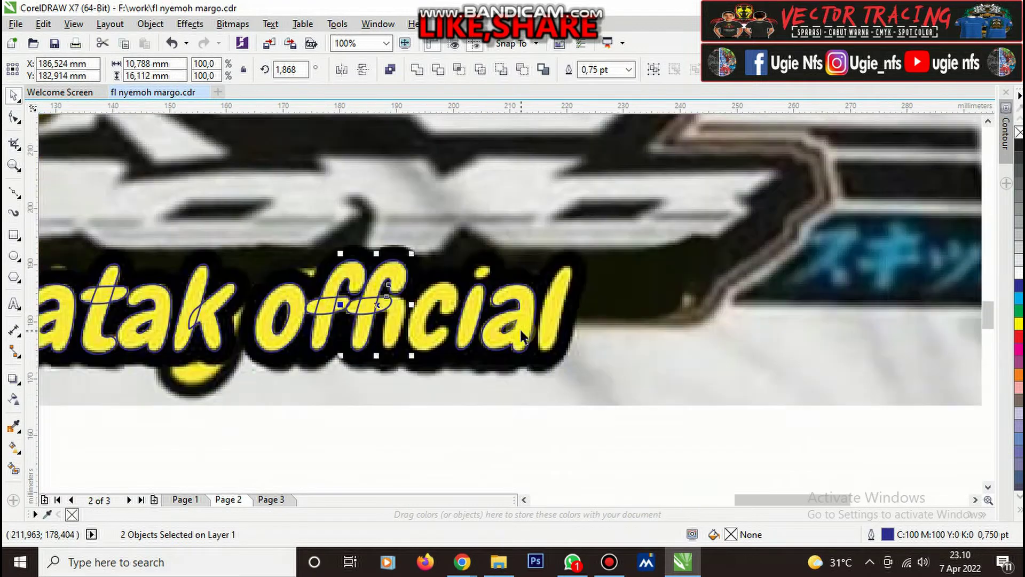
pyautogui.scroll(1, 431, 305)
# Draw a trial loop over the c and delete it.
pyautogui.press('F5')
pyautogui.moveTo(357, 237); pyautogui.dragTo(354, 243)
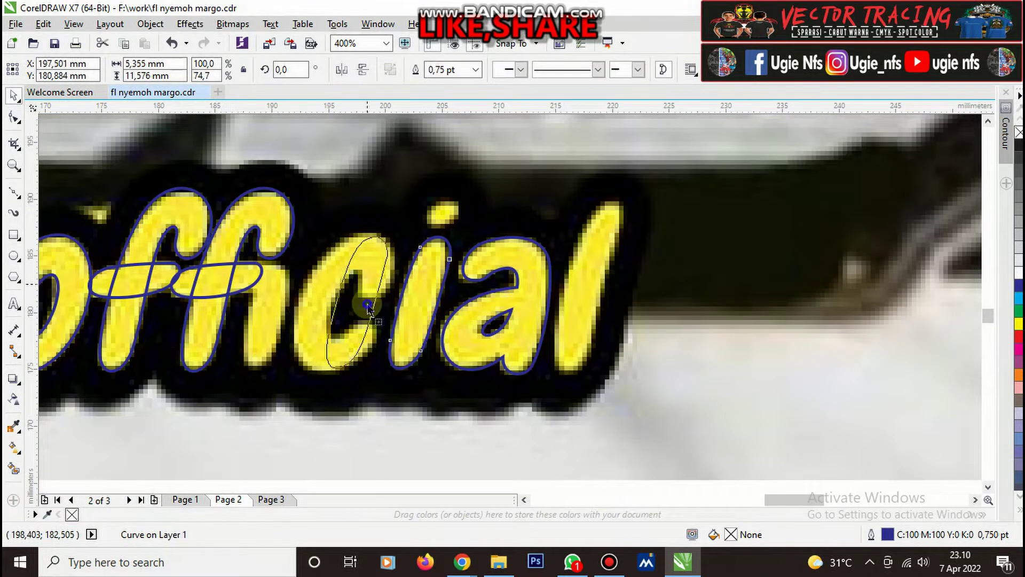
pyautogui.press('Delete')
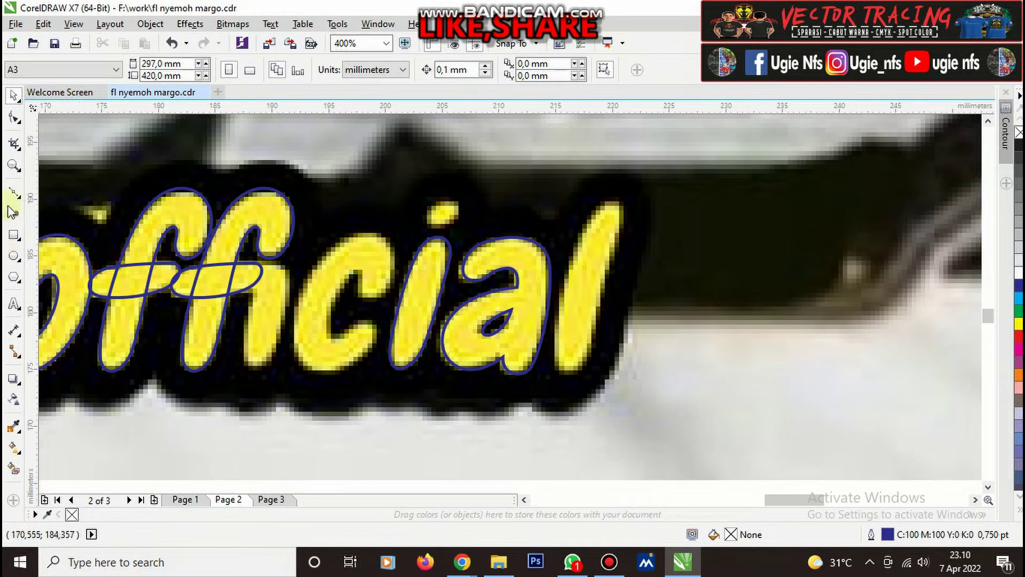
pyautogui.click(16, 195)
pyautogui.scroll(2, 244, 260)
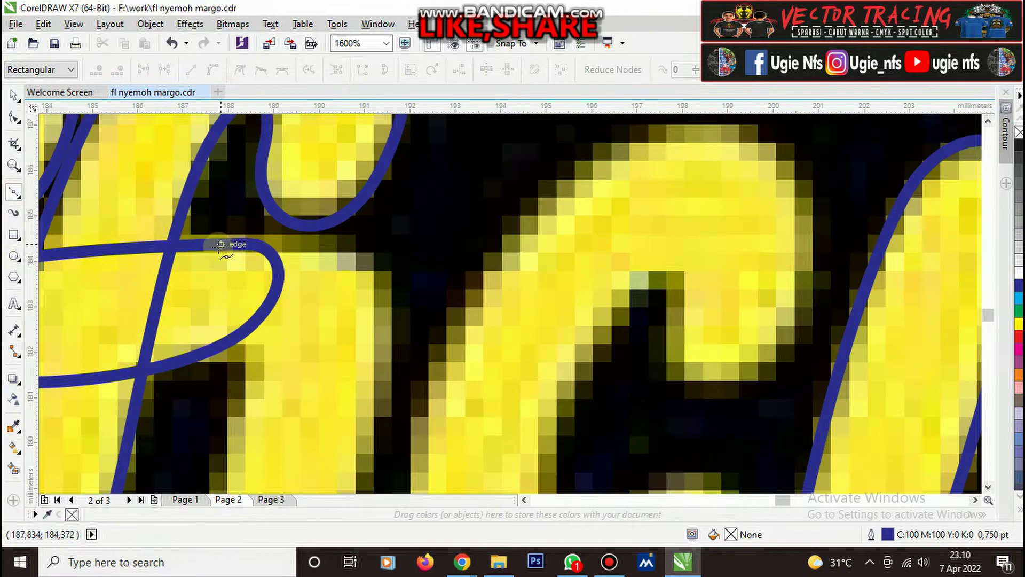
# Trace the second f's lower stem with a closed Bezier curve, about 5.8 × 9.4 mm.
pyautogui.click(219, 245)
pyautogui.moveTo(379, 312)
pyautogui.mouseDown()
pyautogui.moveTo(385, 393)
pyautogui.moveTo(364, 445)
pyautogui.mouseUp()
pyautogui.scroll(-2, 365, 381)
pyautogui.scroll(2, 365, 380)
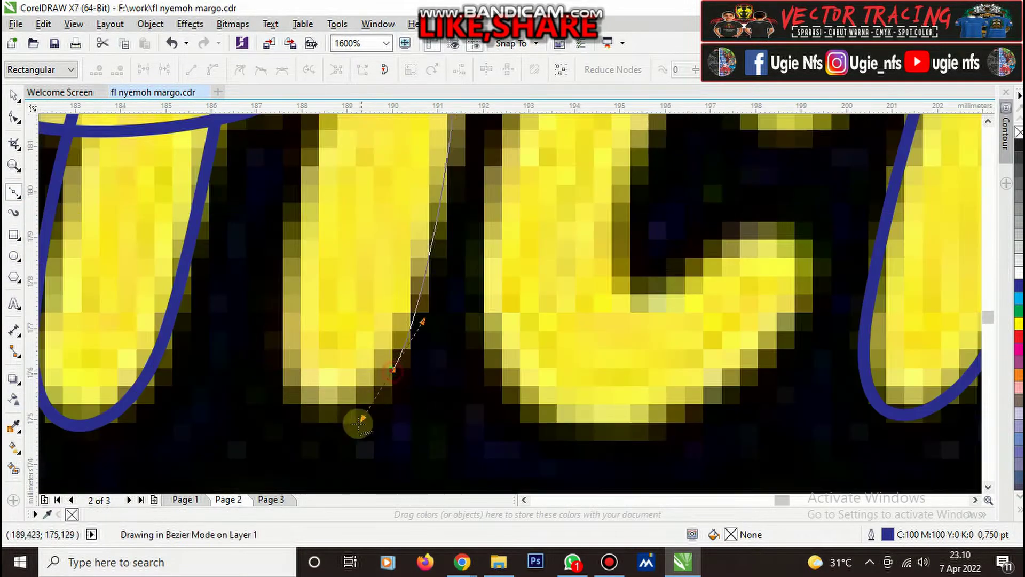
pyautogui.moveTo(284, 317); pyautogui.dragTo(294, 209)
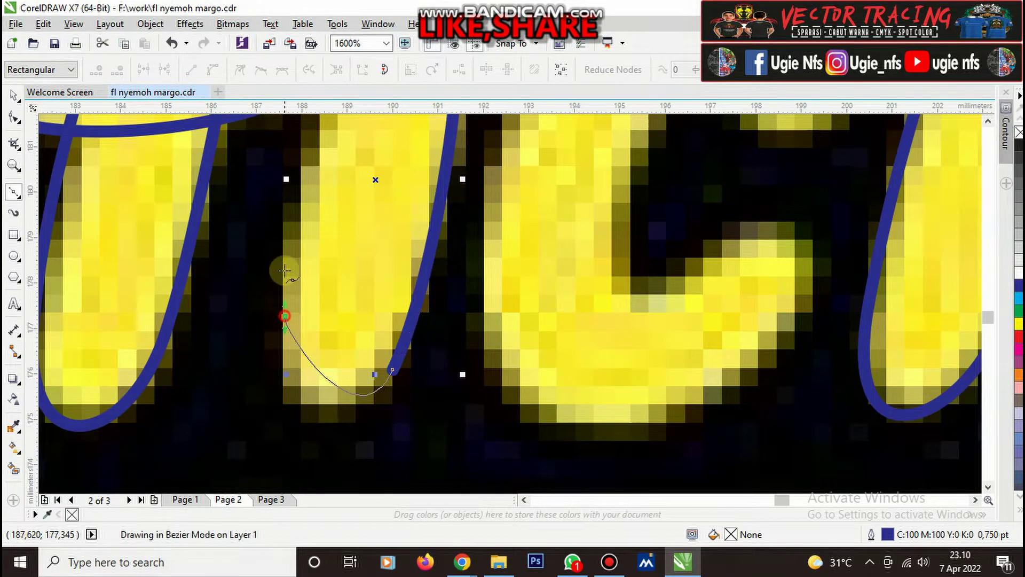
pyautogui.scroll(-2, 317, 338)
pyautogui.scroll(3, 352, 289)
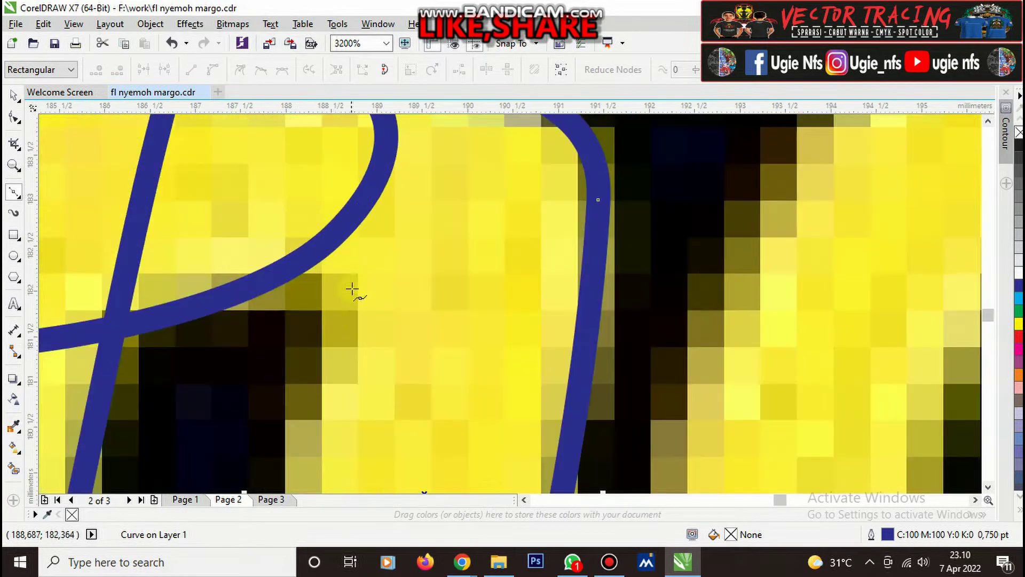
pyautogui.moveTo(328, 311); pyautogui.dragTo(336, 293)
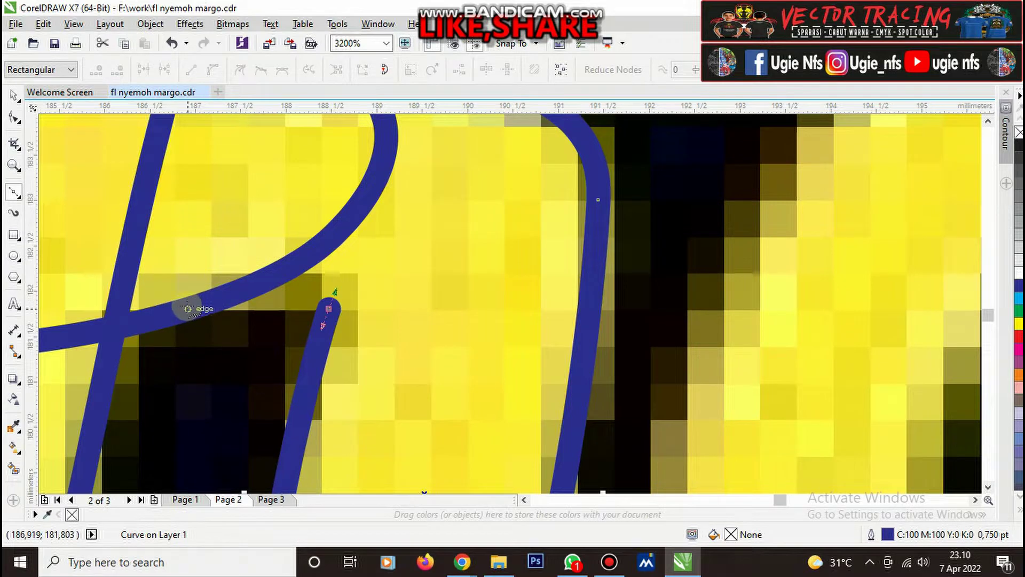
pyautogui.scroll(-2, 271, 274)
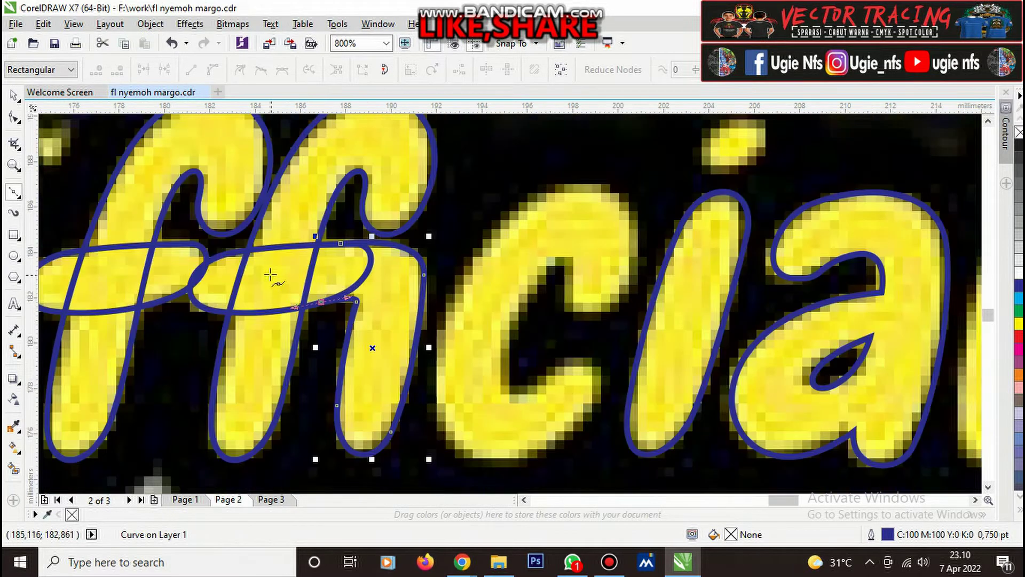
pyautogui.click(342, 245)
pyautogui.scroll(-3, 331, 288)
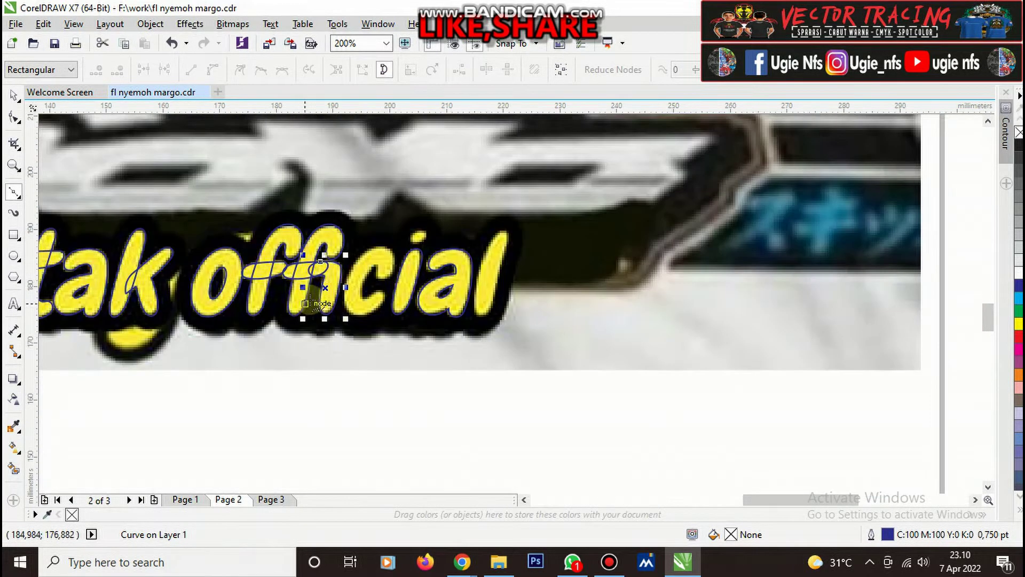
pyautogui.scroll(1, 372, 292)
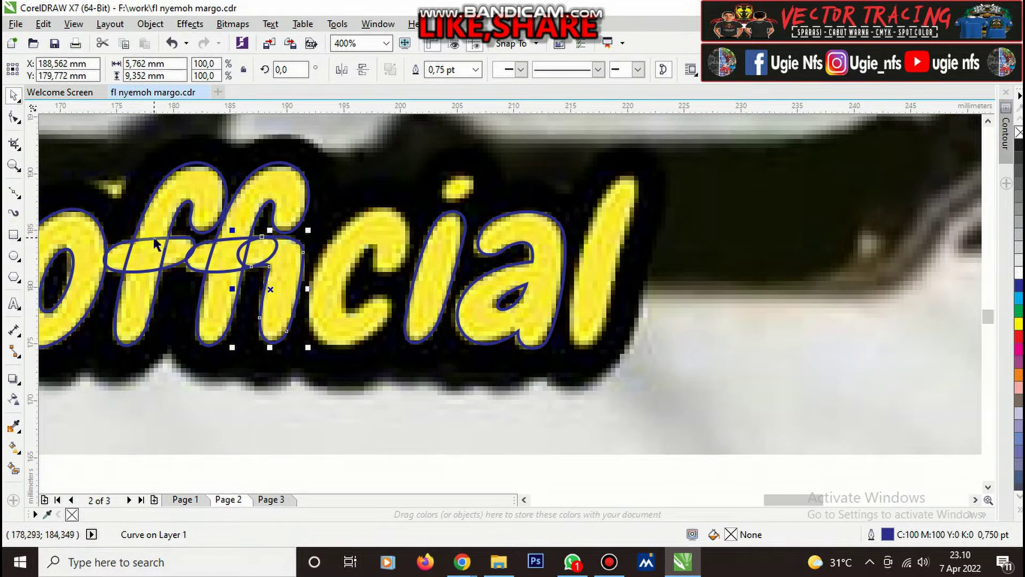
# Start a Bezier outline of the c at its inner tip, following the hook and inner edge.
pyautogui.click(86, 200)
pyautogui.click(16, 197)
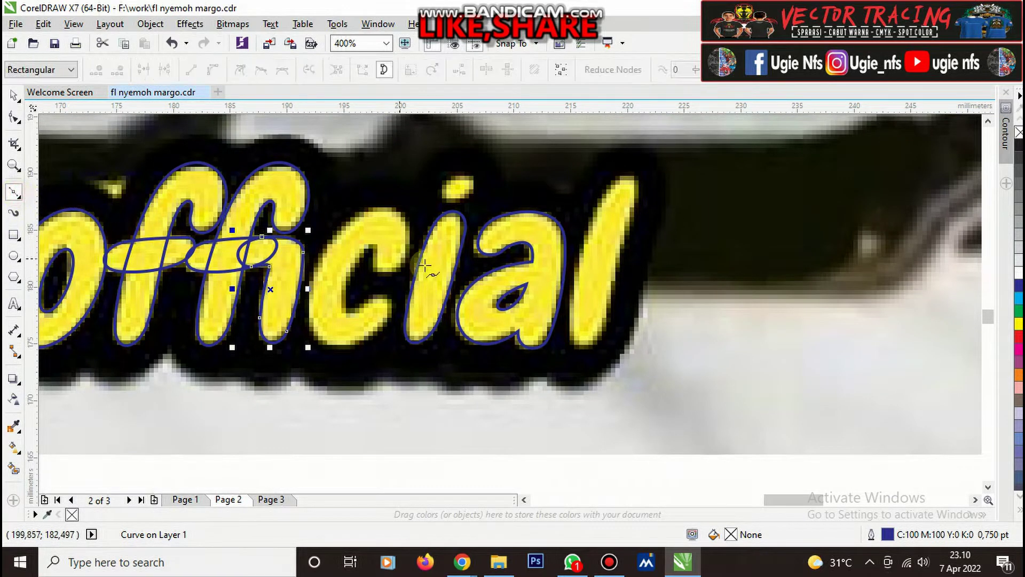
pyautogui.scroll(2, 413, 284)
pyautogui.click(384, 279)
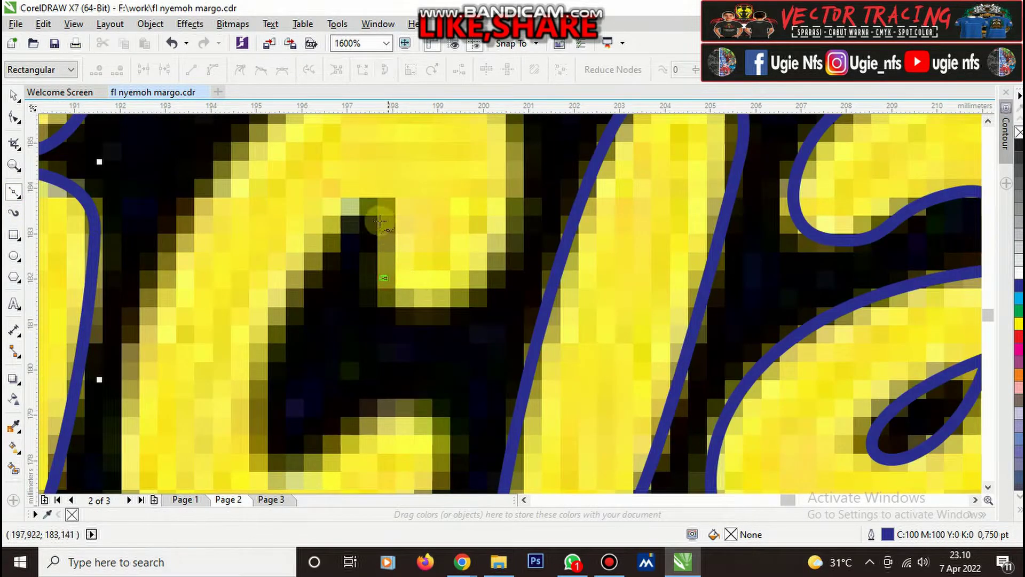
pyautogui.moveTo(372, 181); pyautogui.dragTo(406, 187)
pyautogui.scroll(-1, 401, 272)
pyautogui.scroll(1, 329, 335)
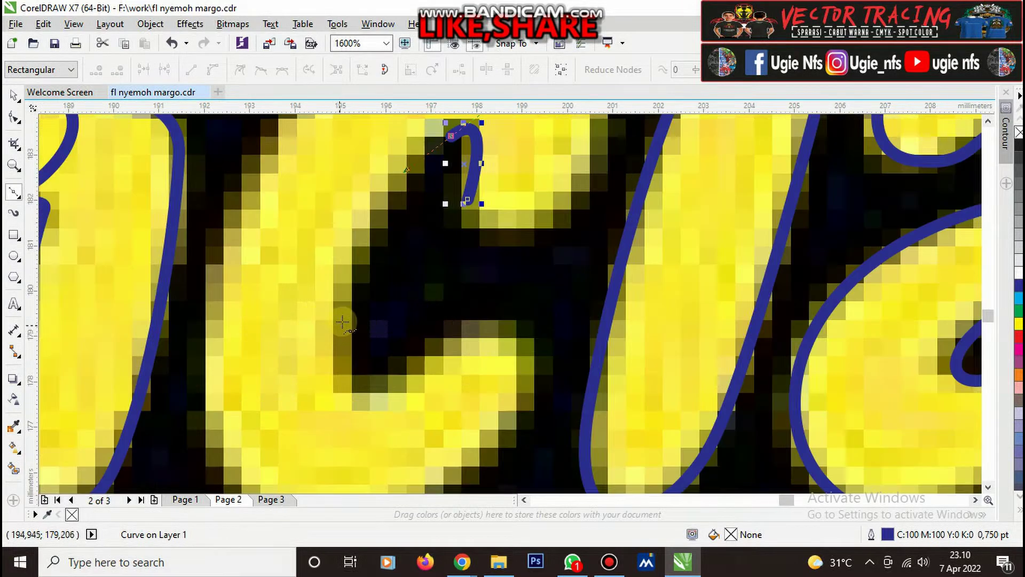
pyautogui.moveTo(342, 320); pyautogui.dragTo(321, 399)
pyautogui.moveTo(428, 351); pyautogui.dragTo(466, 300)
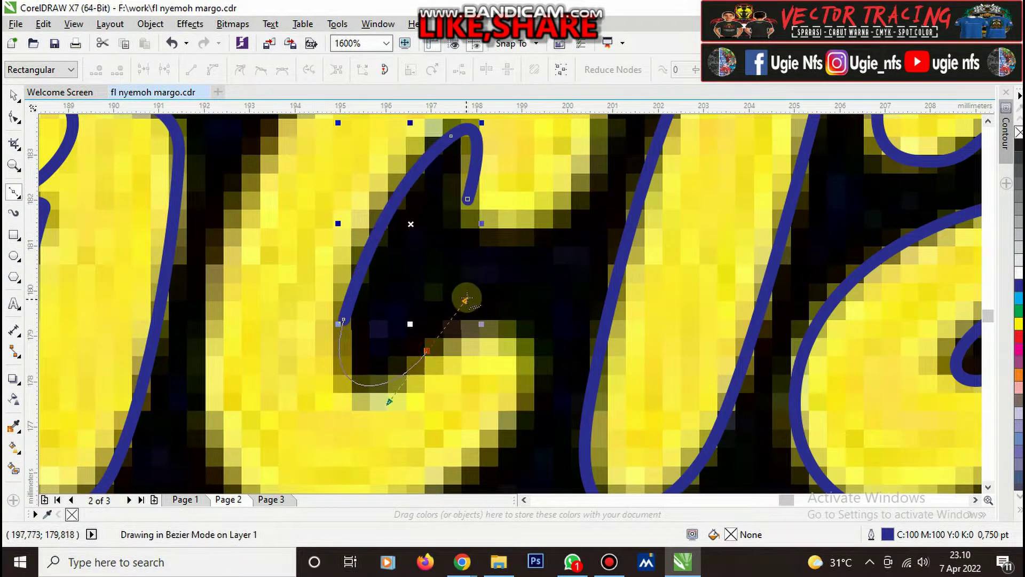
pyautogui.moveTo(531, 387); pyautogui.dragTo(506, 442)
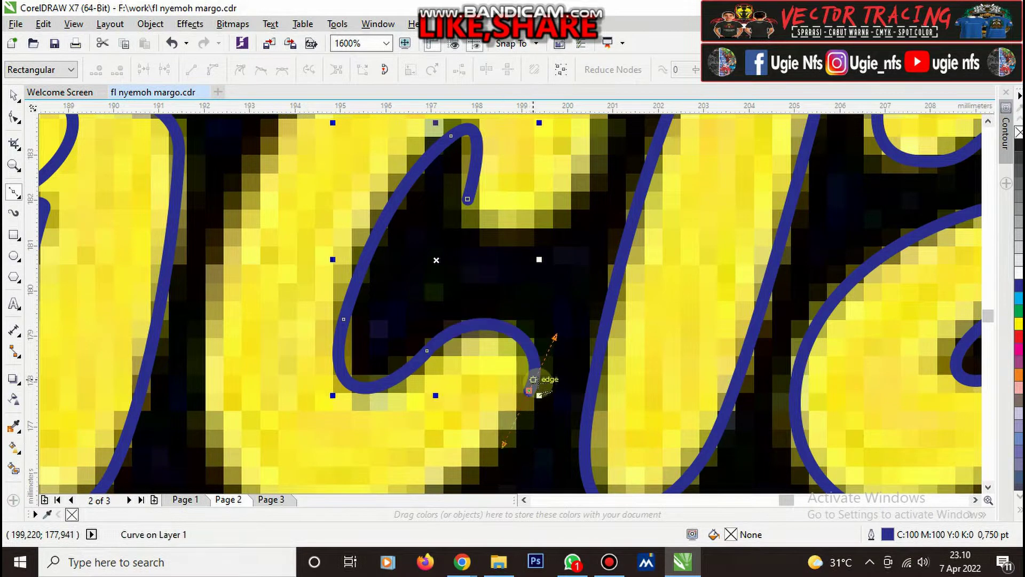
# Continue the c outline around its bottom, outer side and top, and close it.
pyautogui.scroll(-1, 507, 435)
pyautogui.scroll(1, 451, 457)
pyautogui.moveTo(400, 462); pyautogui.dragTo(293, 470)
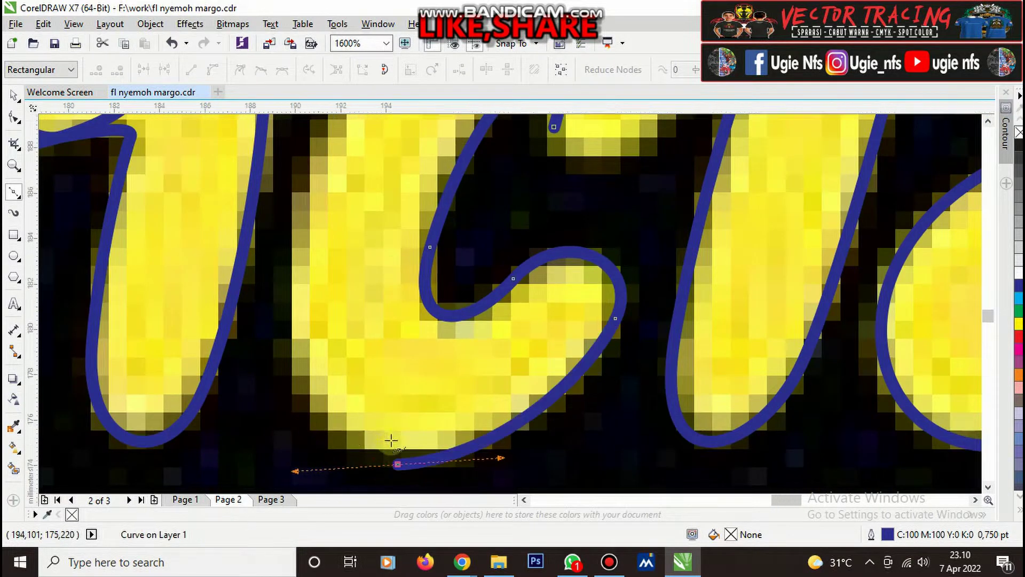
pyautogui.scroll(-2, 374, 379)
pyautogui.moveTo(375, 366); pyautogui.dragTo(396, 288)
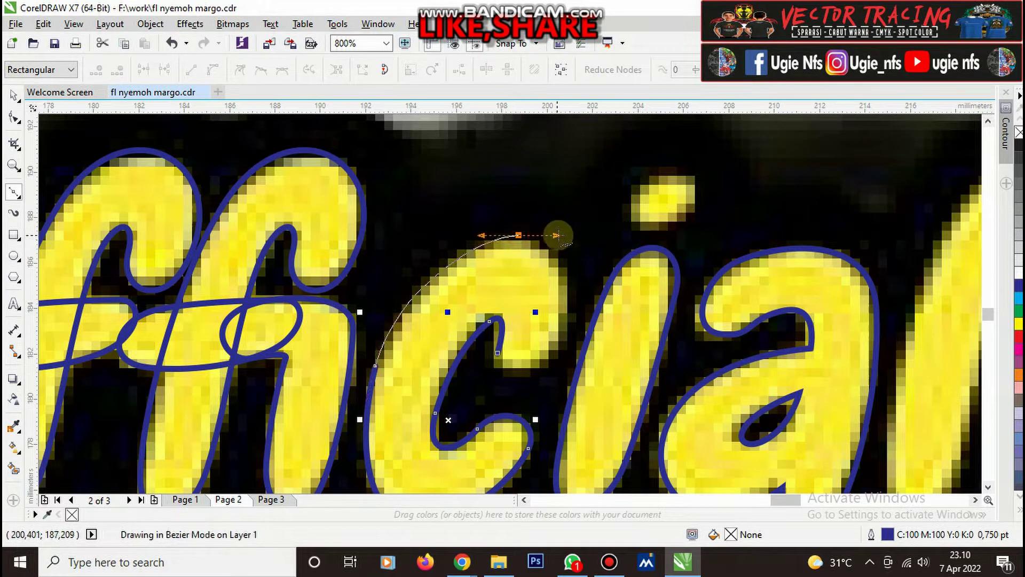
pyautogui.moveTo(508, 238); pyautogui.dragTo(551, 237)
pyautogui.scroll(2, 569, 323)
pyautogui.moveTo(561, 347); pyautogui.dragTo(529, 475)
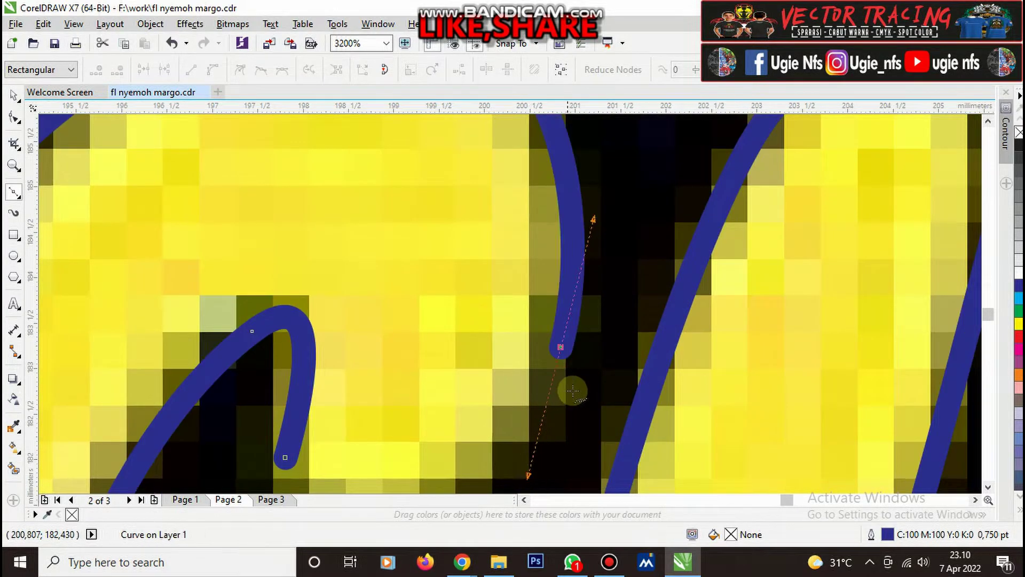
pyautogui.scroll(-3, 542, 422)
pyautogui.scroll(3, 527, 435)
pyautogui.moveTo(506, 437); pyautogui.dragTo(443, 454)
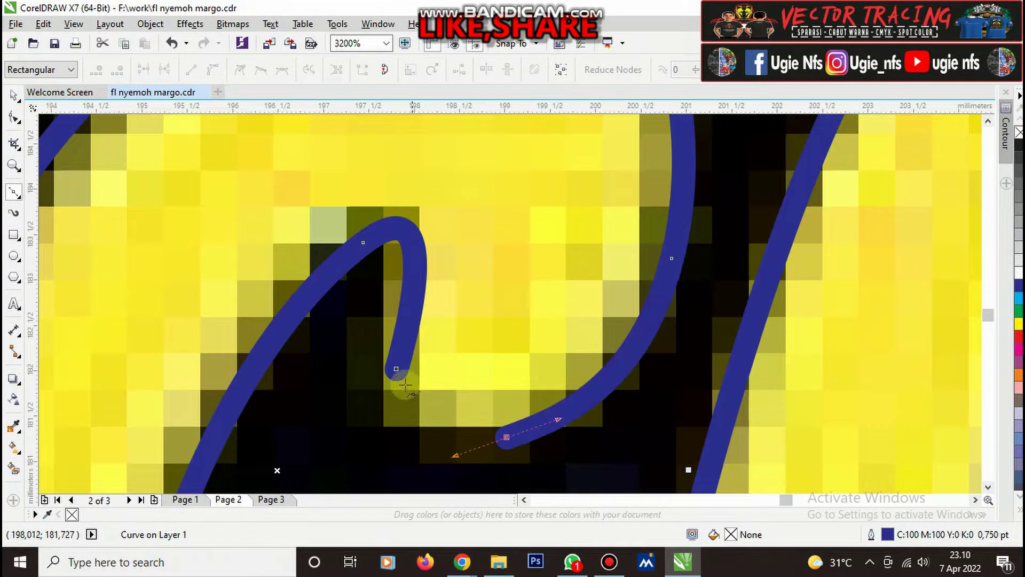
pyautogui.moveTo(395, 368); pyautogui.dragTo(422, 420)
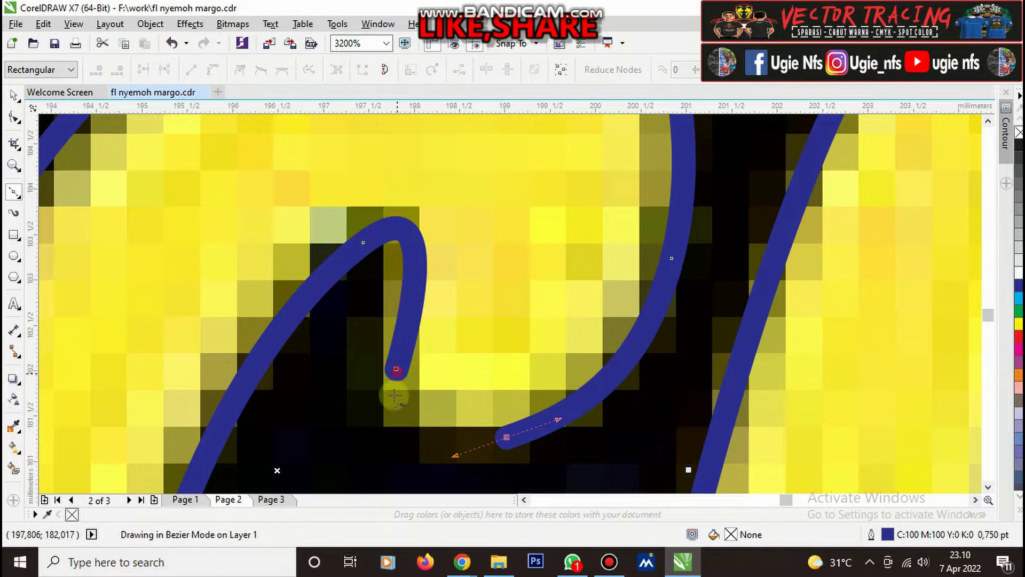
# Delete a redundant node on the c outline and move two nodes to fit its edge.
pyautogui.click(15, 116)
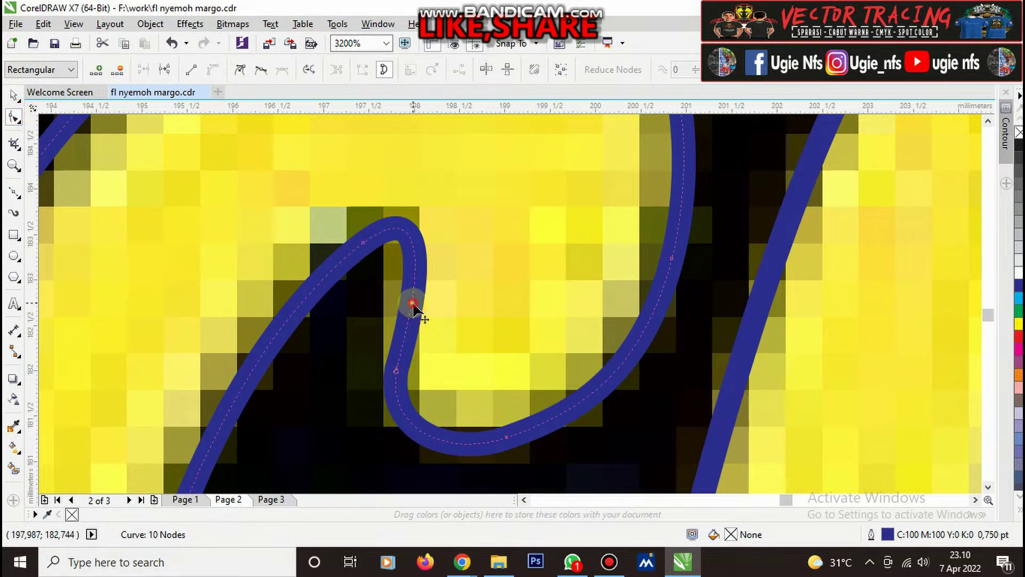
pyautogui.moveTo(366, 320); pyautogui.dragTo(447, 434)
pyautogui.press('Delete')
pyautogui.scroll(-3, 584, 374)
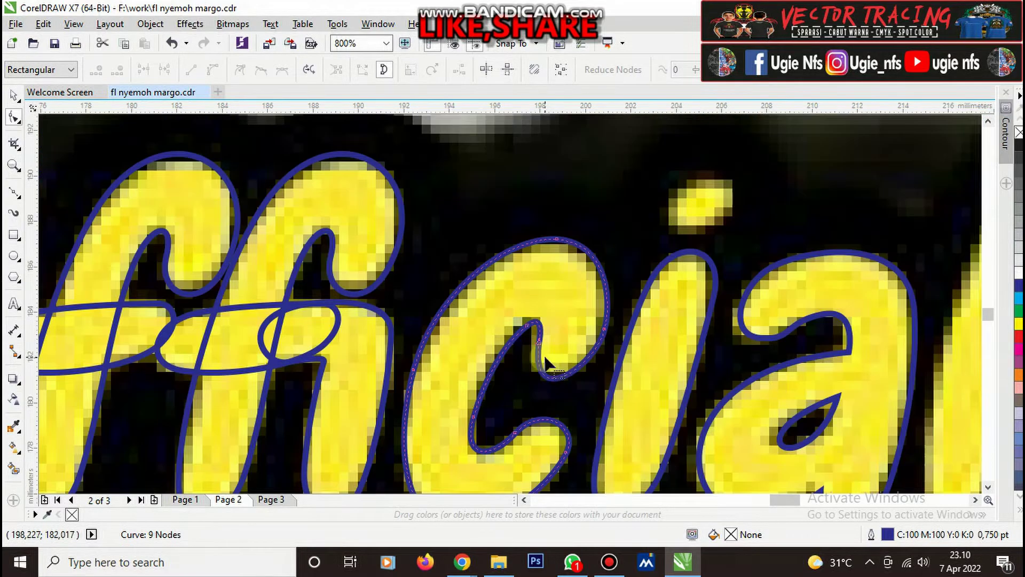
pyautogui.scroll(3, 545, 356)
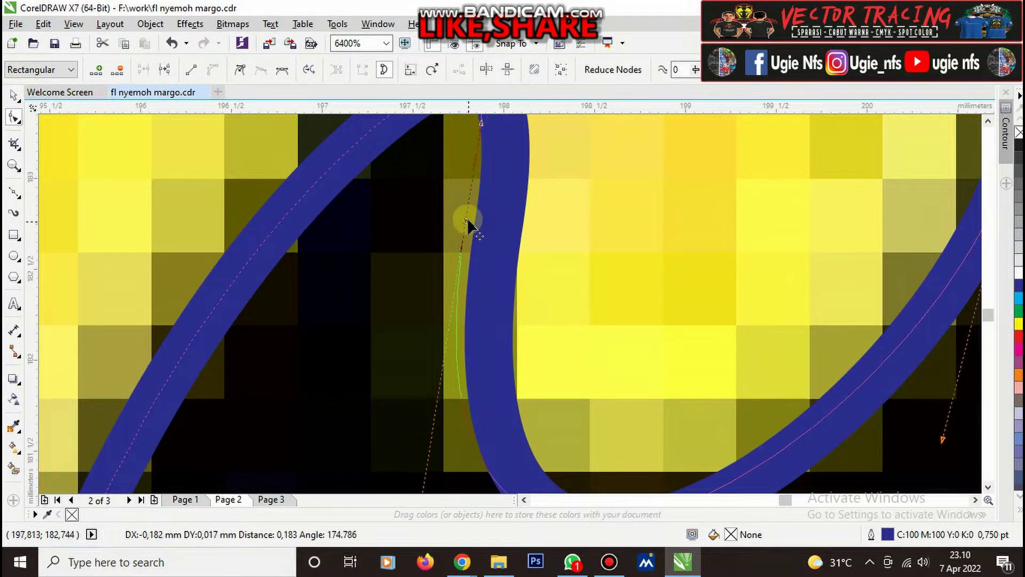
pyautogui.moveTo(501, 230); pyautogui.dragTo(469, 223)
pyautogui.scroll(-3, 640, 289)
pyautogui.scroll(2, 621, 279)
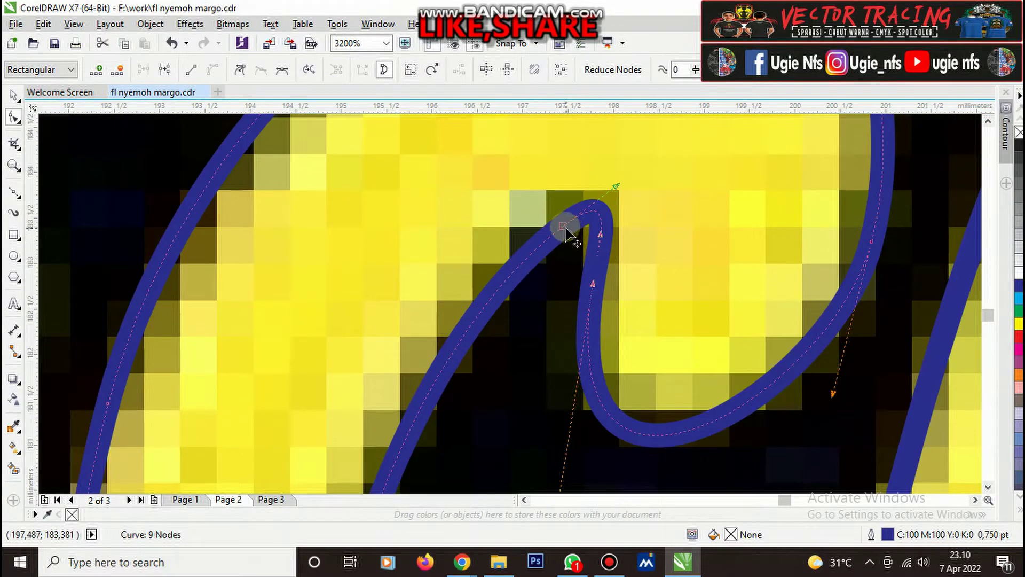
pyautogui.moveTo(566, 229); pyautogui.dragTo(562, 203)
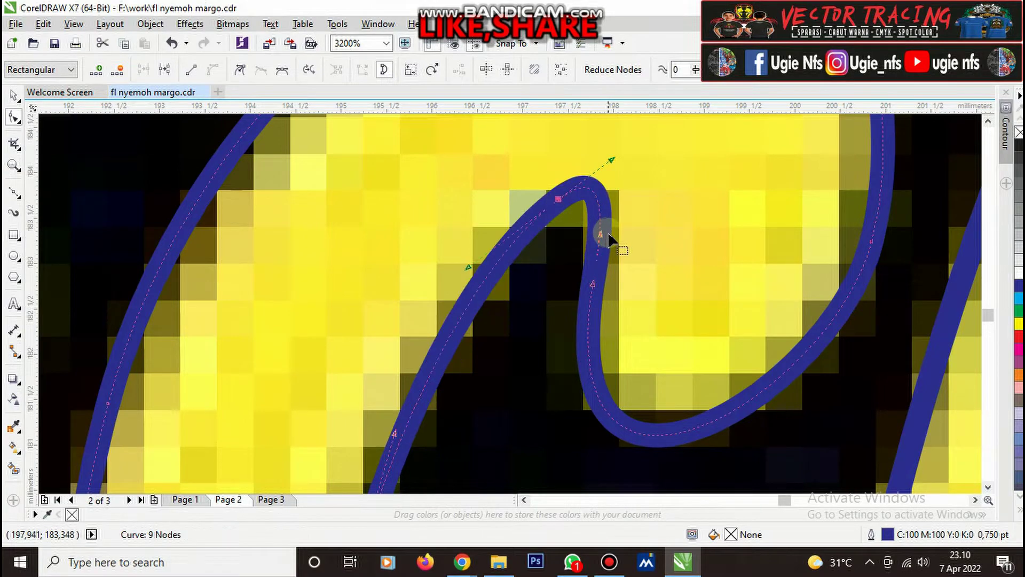
pyautogui.scroll(-1, 609, 239)
# Delete another unneeded lower node, leaving the c outline with 8 smooth nodes.
pyautogui.moveTo(458, 378); pyautogui.dragTo(496, 440)
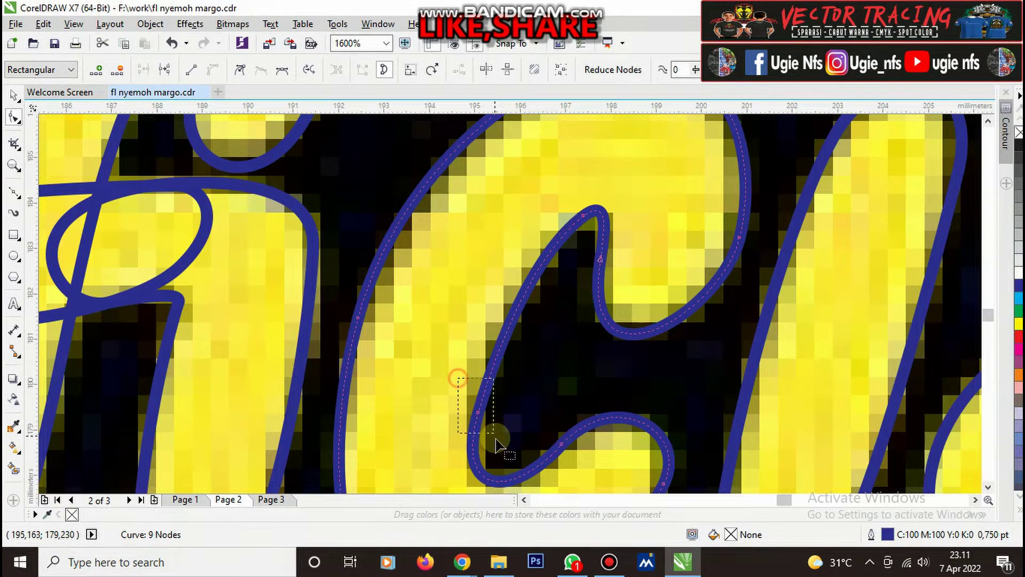
pyautogui.press('Delete')
pyautogui.scroll(-1, 512, 412)
pyautogui.scroll(1, 550, 408)
pyautogui.scroll(-1, 510, 394)
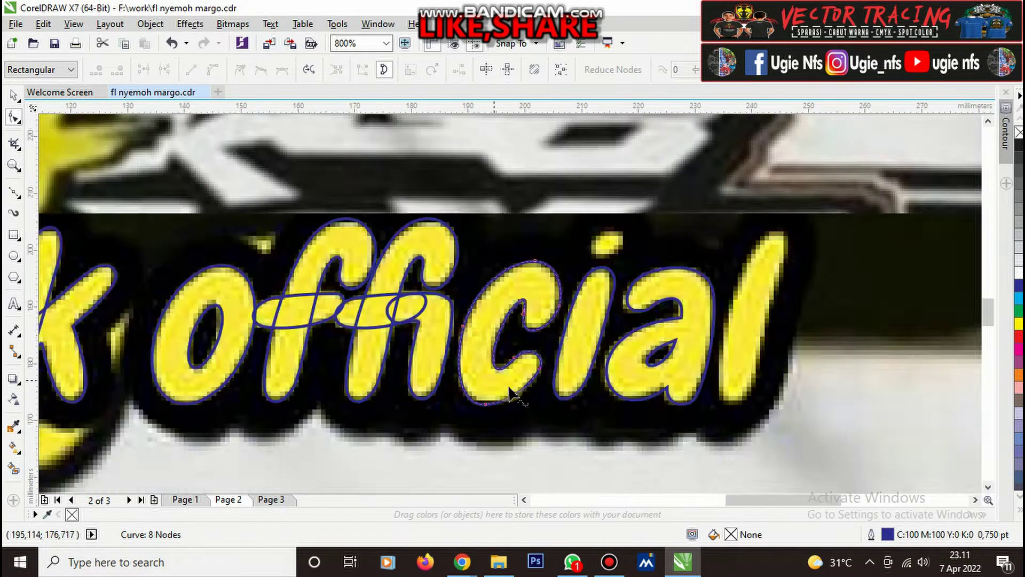
pyautogui.scroll(-1, 510, 394)
pyautogui.scroll(3, 513, 374)
pyautogui.press('space')
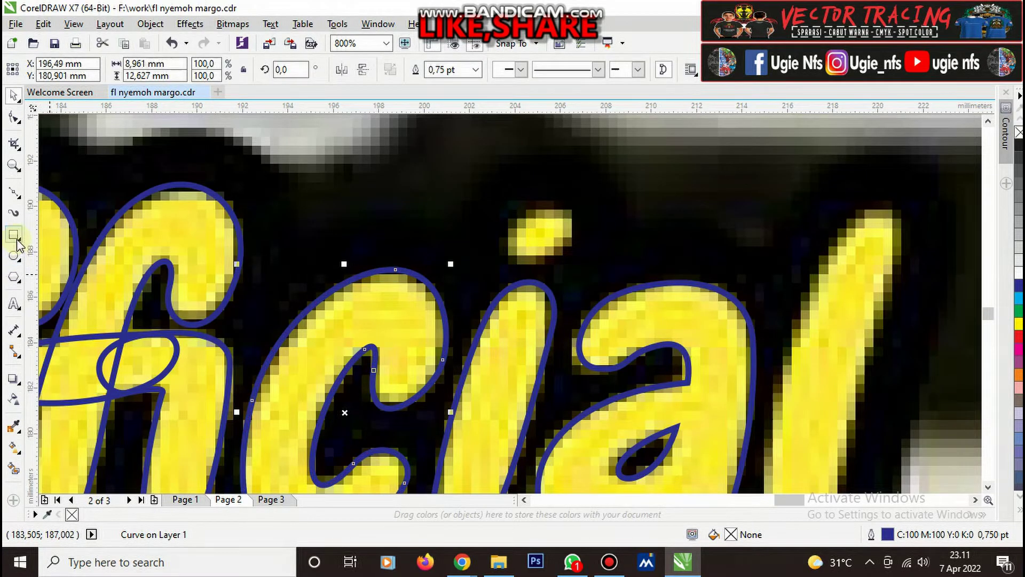
# Draw a small tilted ellipse, about 3.0 × 2.6 mm, over the i's dot.
pyautogui.click(16, 255)
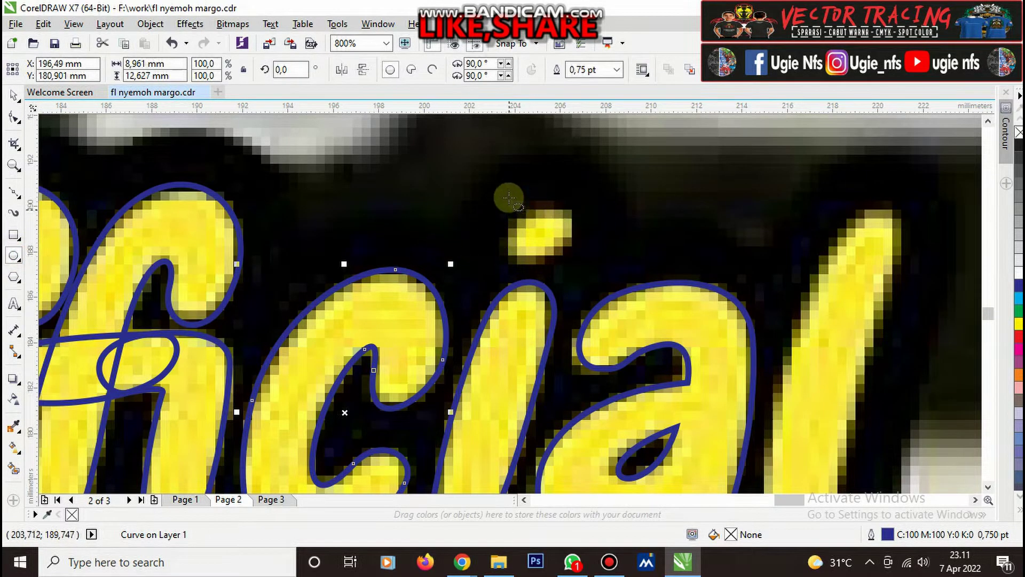
pyautogui.moveTo(509, 196)
pyautogui.mouseDown()
pyautogui.moveTo(577, 251)
pyautogui.moveTo(585, 203)
pyautogui.moveTo(568, 224)
pyautogui.mouseUp()
pyautogui.scroll(2, 544, 225)
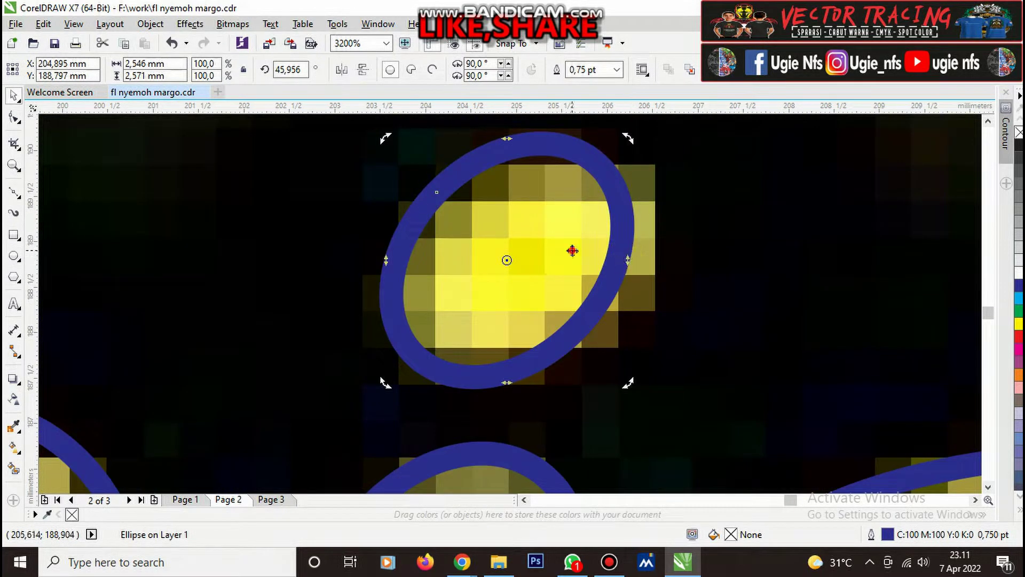
pyautogui.click(572, 250)
pyautogui.moveTo(628, 260); pyautogui.dragTo(647, 244)
pyautogui.scroll(-2, 521, 288)
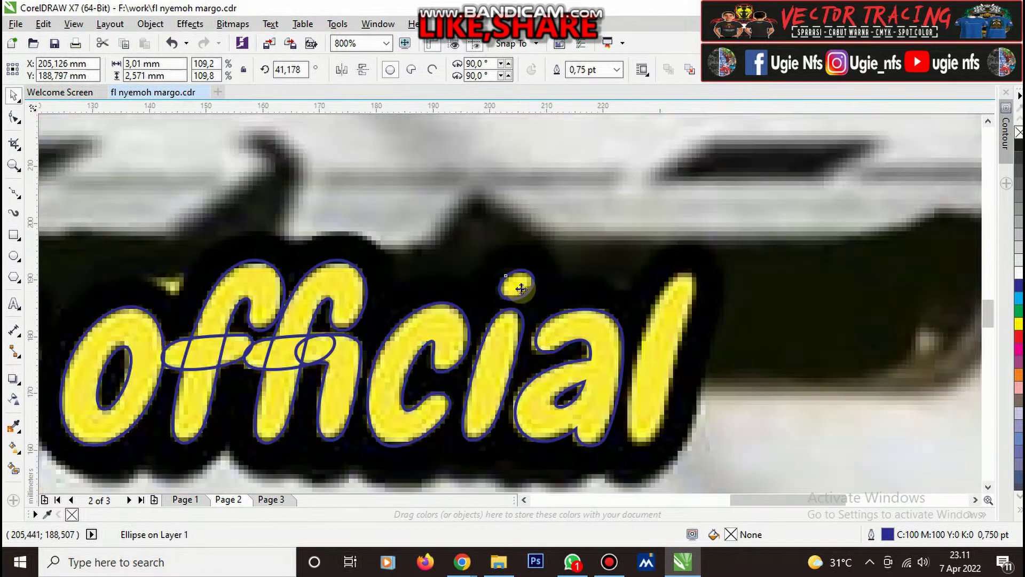
pyautogui.scroll(-2, 520, 289)
# Begin a new Bezier curve down the edge of the l.
pyautogui.click(240, 312)
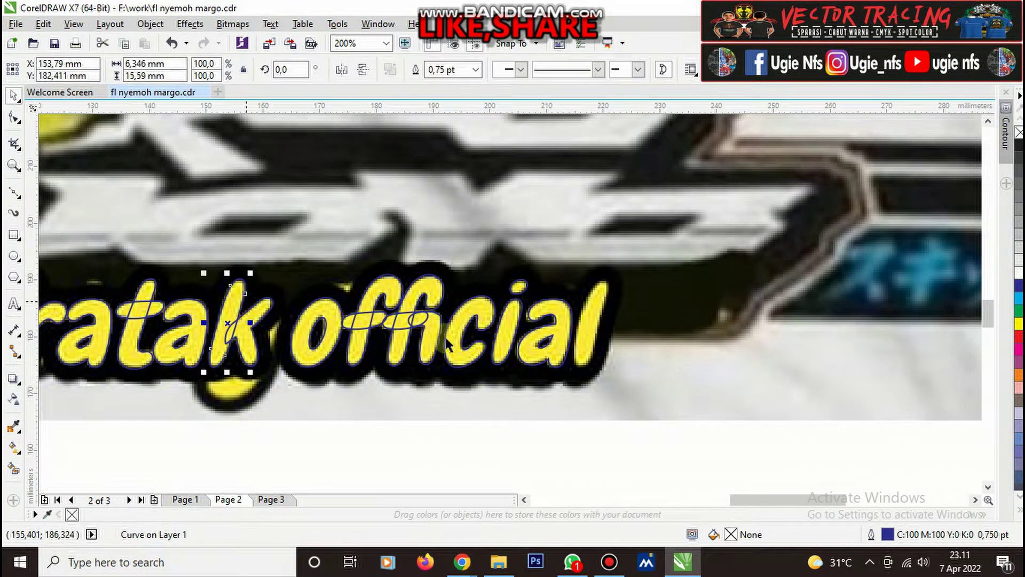
pyautogui.scroll(1, 599, 347)
pyautogui.click(11, 194)
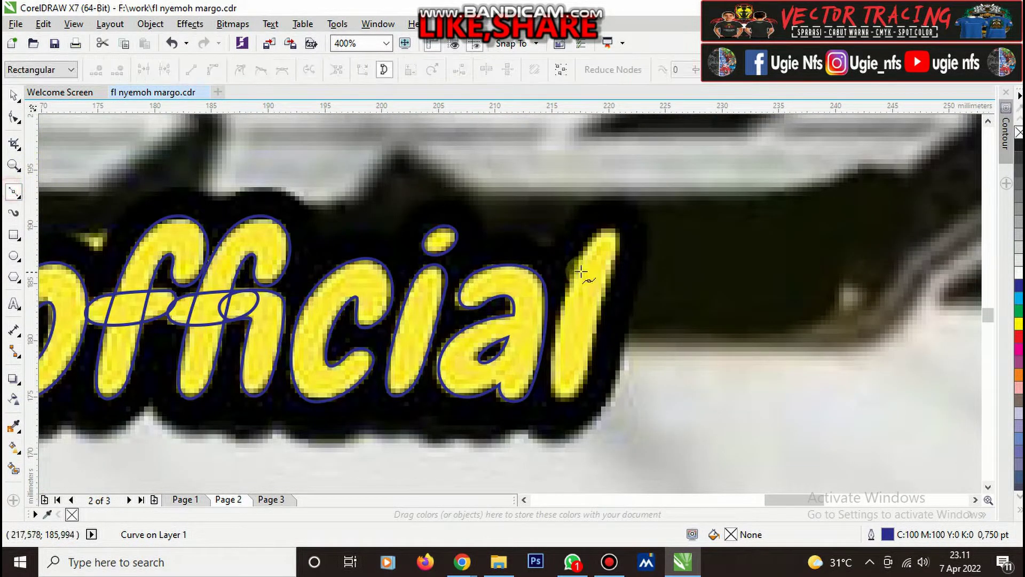
pyautogui.scroll(2, 629, 244)
pyautogui.click(724, 172)
pyautogui.scroll(-2, 666, 256)
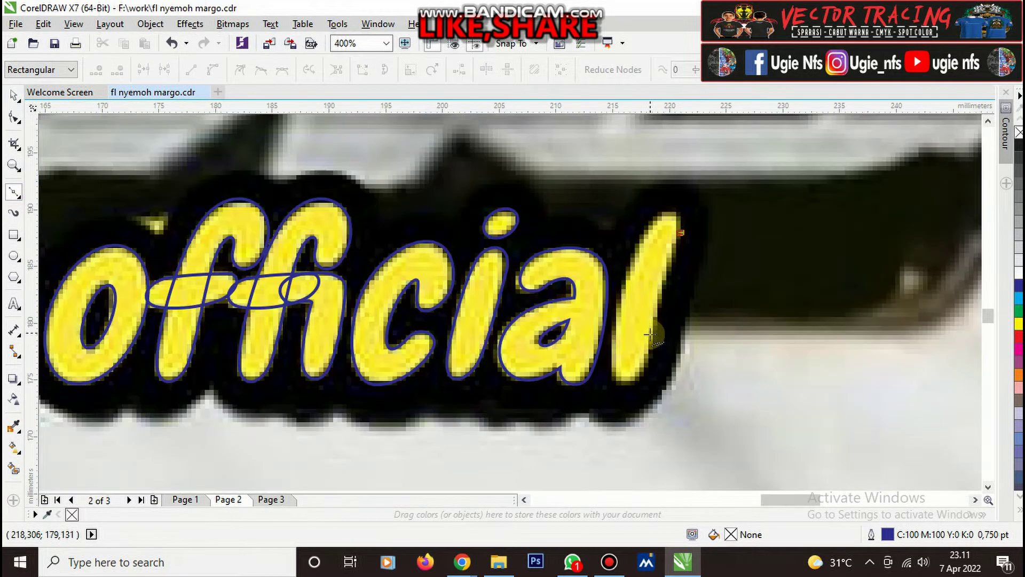
pyautogui.scroll(1, 657, 331)
pyautogui.click(653, 336)
pyautogui.moveTo(638, 408); pyautogui.dragTo(632, 448)
# Complete the l outline around its bottom, right edge and top.
pyautogui.moveTo(573, 279); pyautogui.dragTo(574, 275)
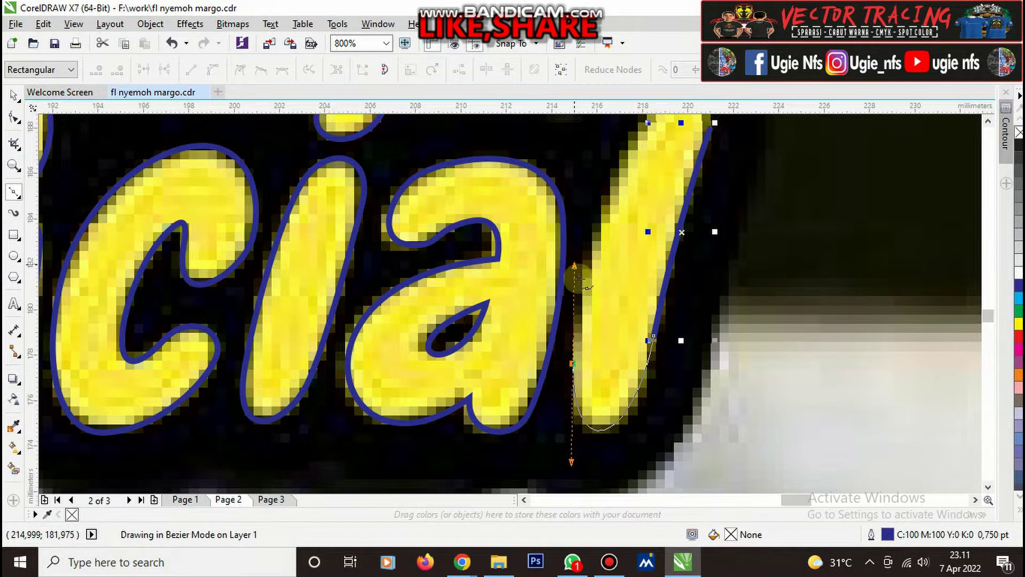
pyautogui.scroll(-1, 614, 240)
pyautogui.scroll(2, 647, 214)
pyautogui.moveTo(620, 219); pyautogui.dragTo(661, 170)
pyautogui.moveTo(719, 275); pyautogui.dragTo(746, 172)
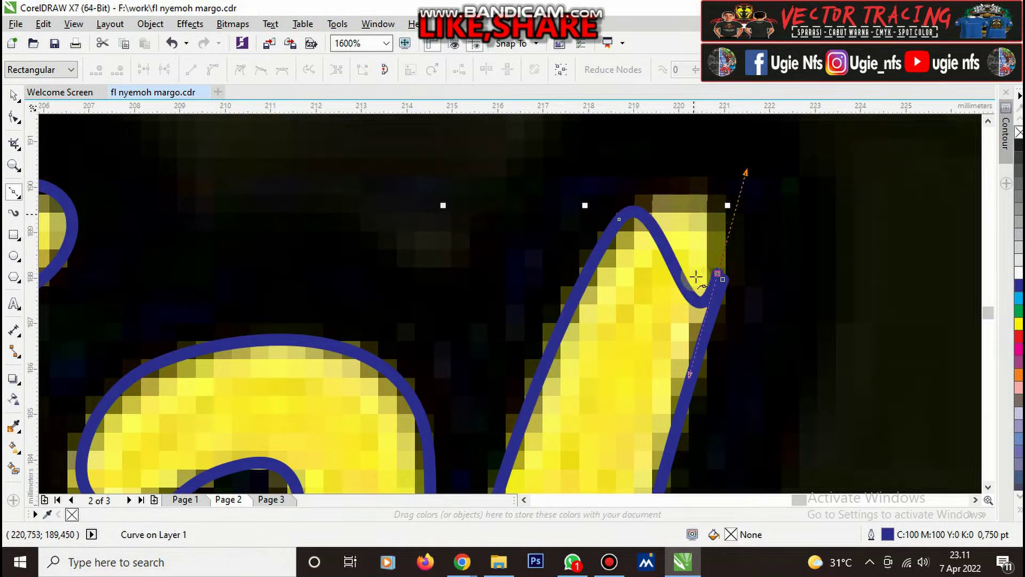
pyautogui.moveTo(723, 279); pyautogui.dragTo(755, 176)
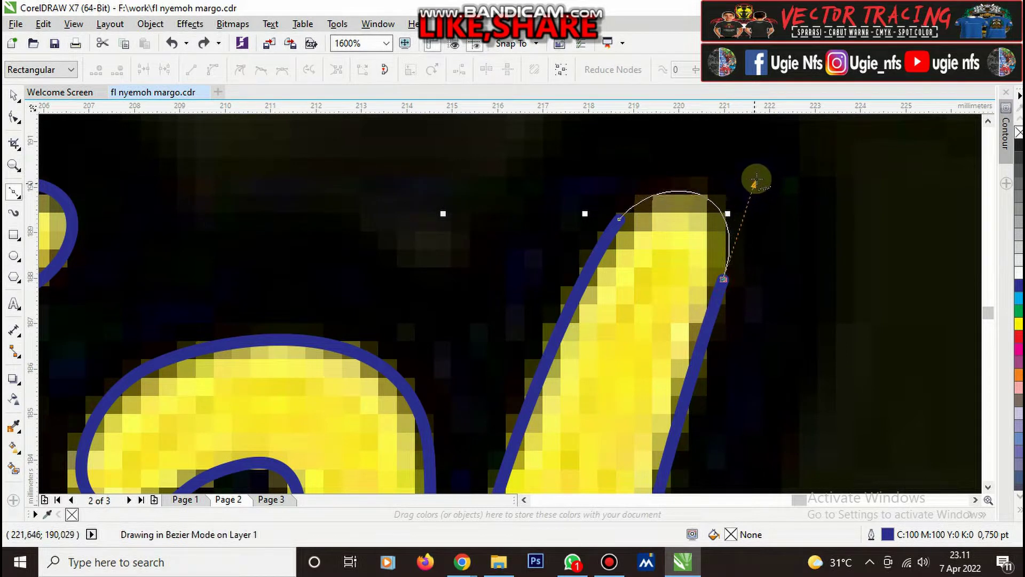
# Smooth the l outline, then group all 20 Tratak official outlines with Ctrl+G.
pyautogui.click(15, 116)
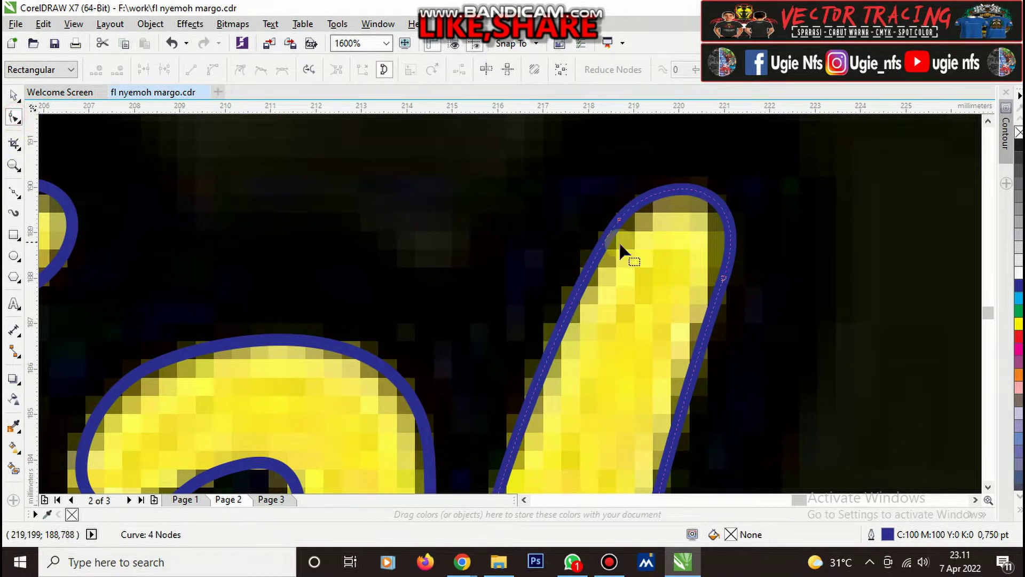
pyautogui.moveTo(594, 265); pyautogui.dragTo(606, 201)
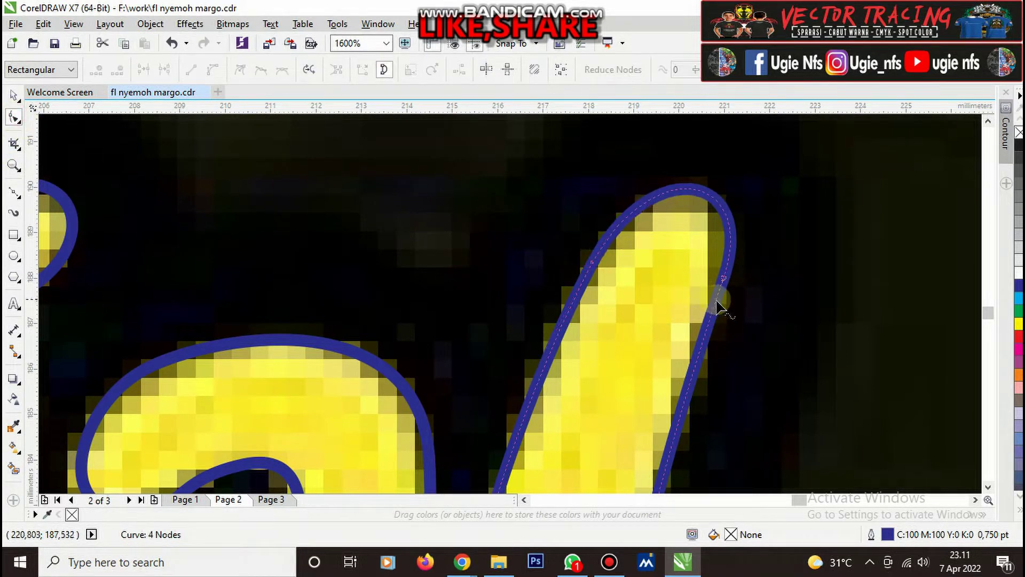
pyautogui.scroll(-3, 664, 264)
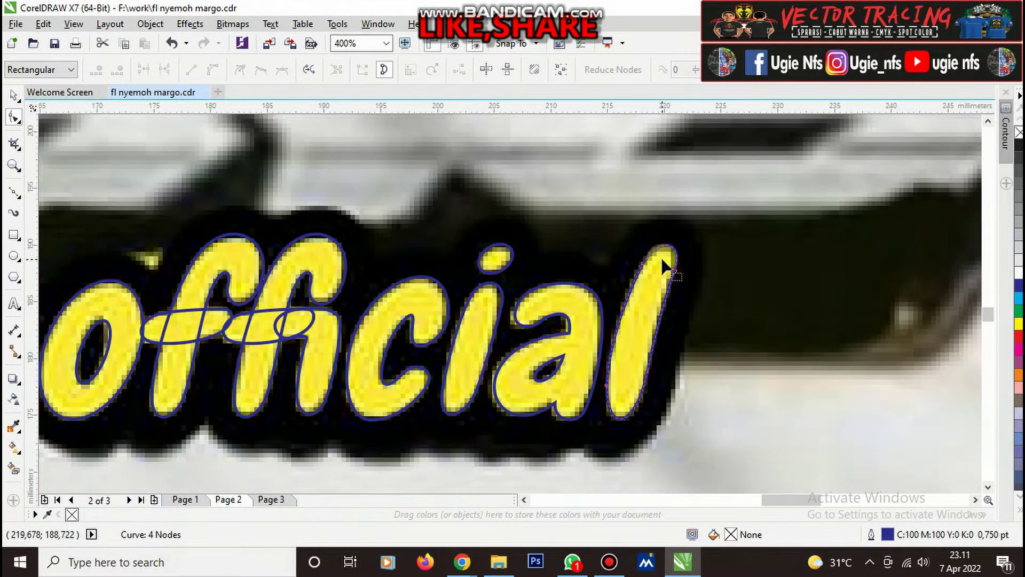
pyautogui.scroll(-2, 665, 304)
pyautogui.press('space')
pyautogui.moveTo(697, 392); pyautogui.dragTo(404, 277)
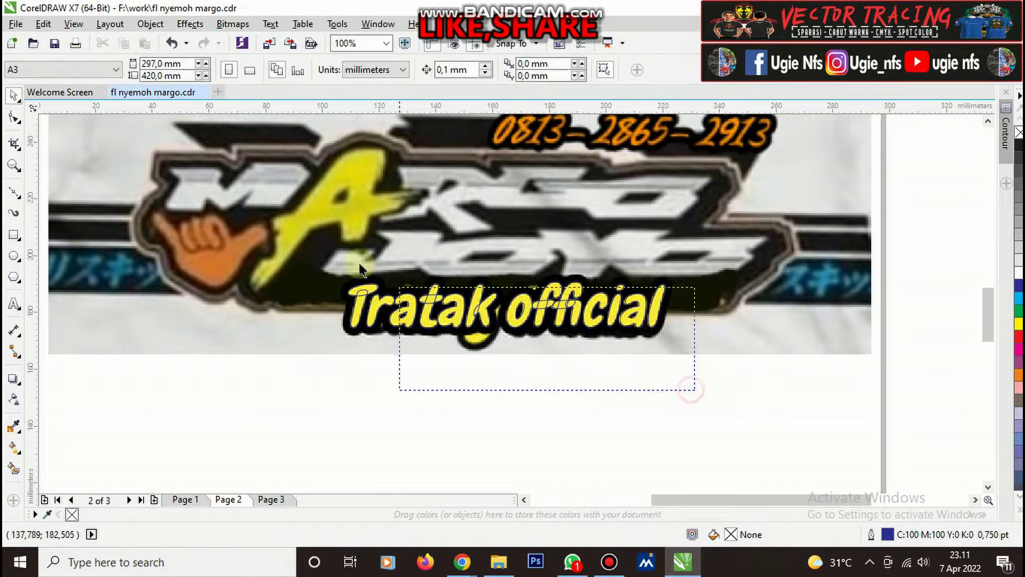
pyautogui.hotkey('ctrl', 'g')
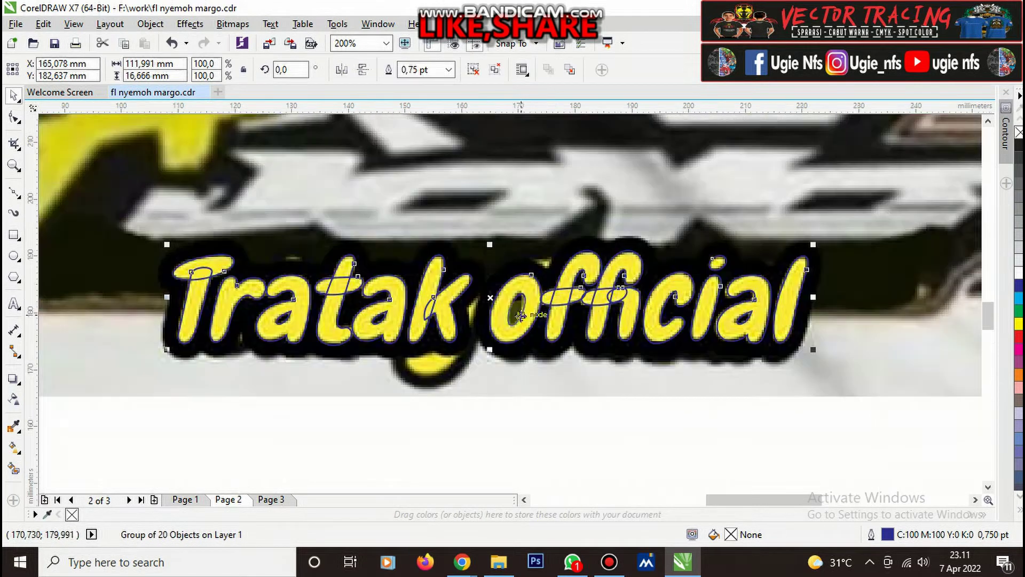
pyautogui.scroll(1, 510, 308)
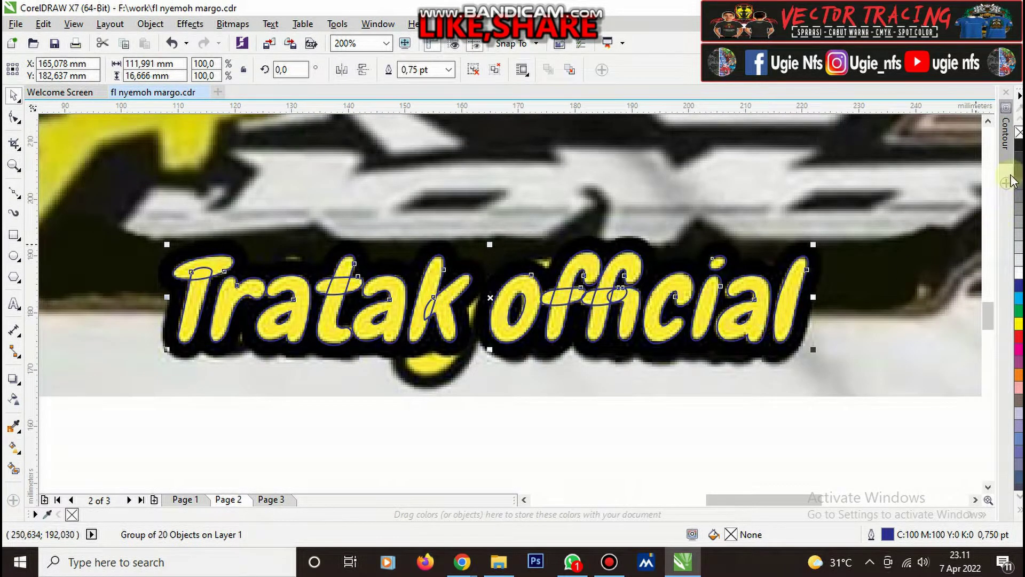
pyautogui.click(1005, 133)
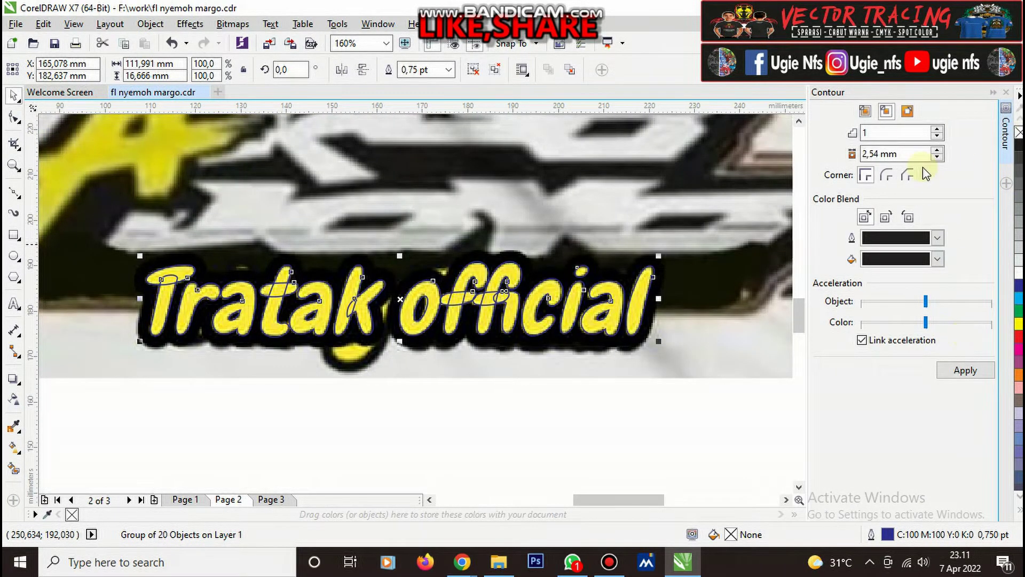
# Apply a rounded outside 2.54 mm contour and break it apart from the lettering.
pyautogui.click(965, 369)
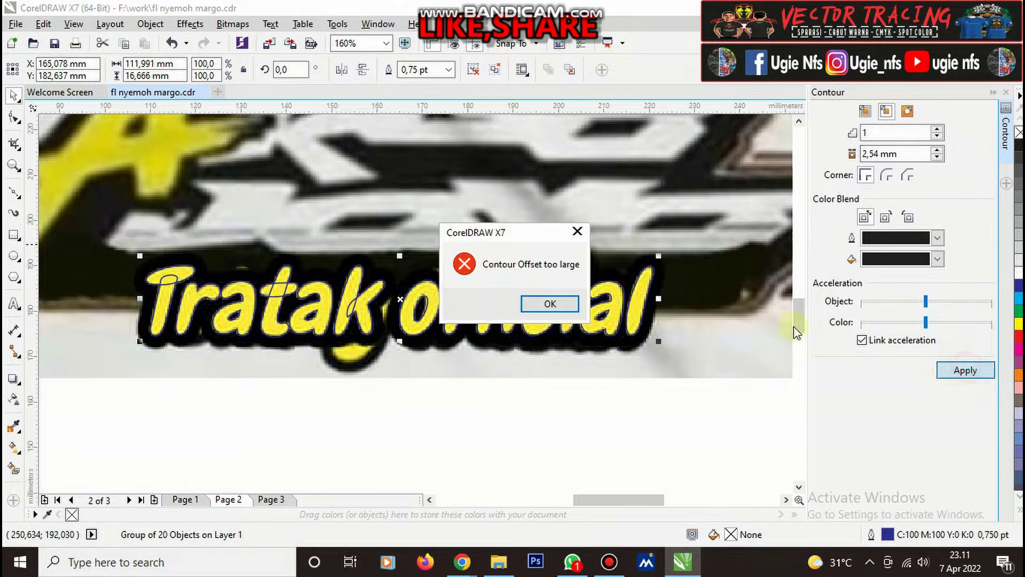
pyautogui.click(575, 231)
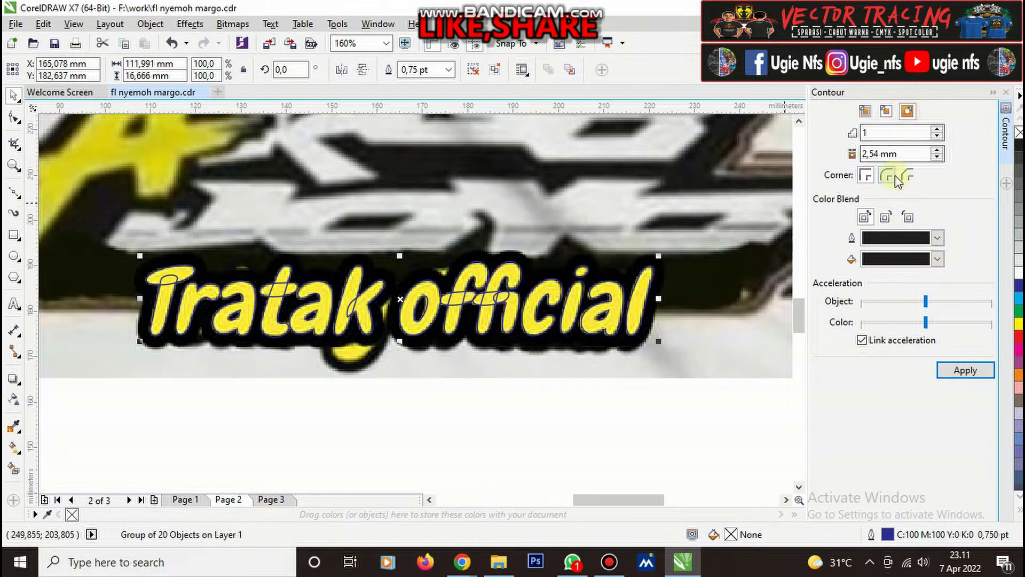
pyautogui.click(965, 370)
pyautogui.scroll(5, 662, 256)
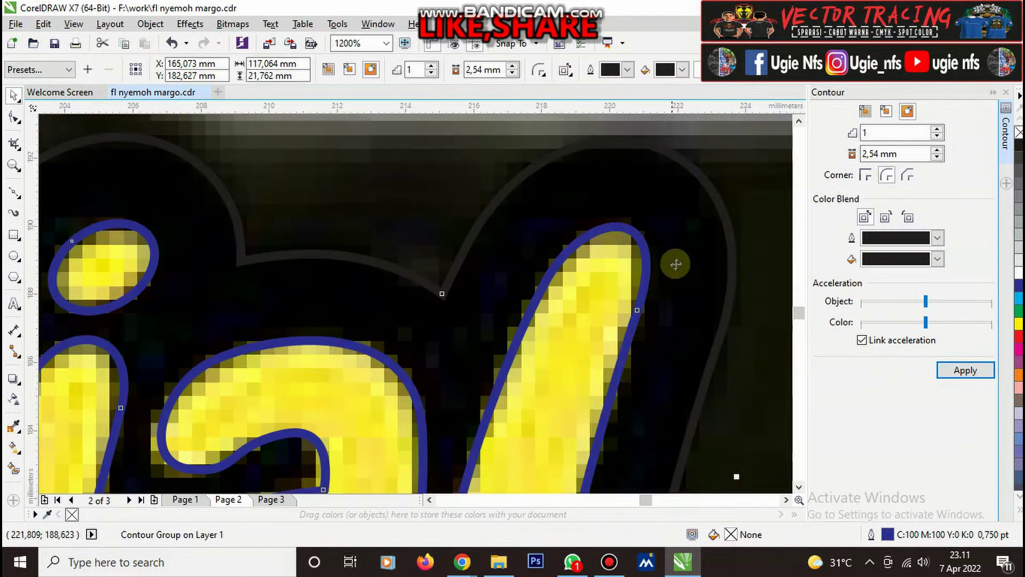
pyautogui.rightClick(662, 220)
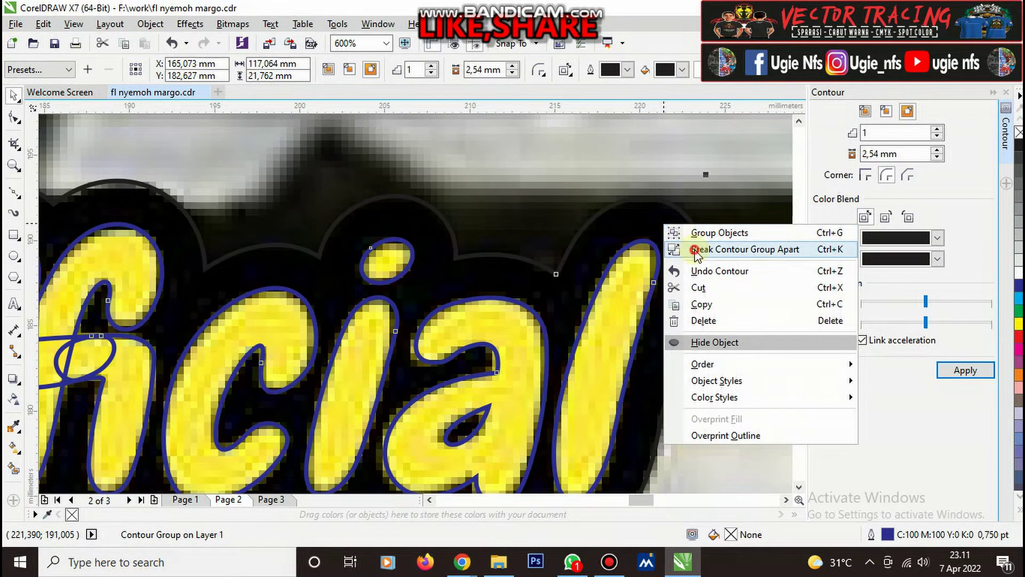
pyautogui.click(694, 249)
pyautogui.scroll(-8, 700, 299)
# Fill the separated contour shape with solid black.
pyautogui.click(710, 385)
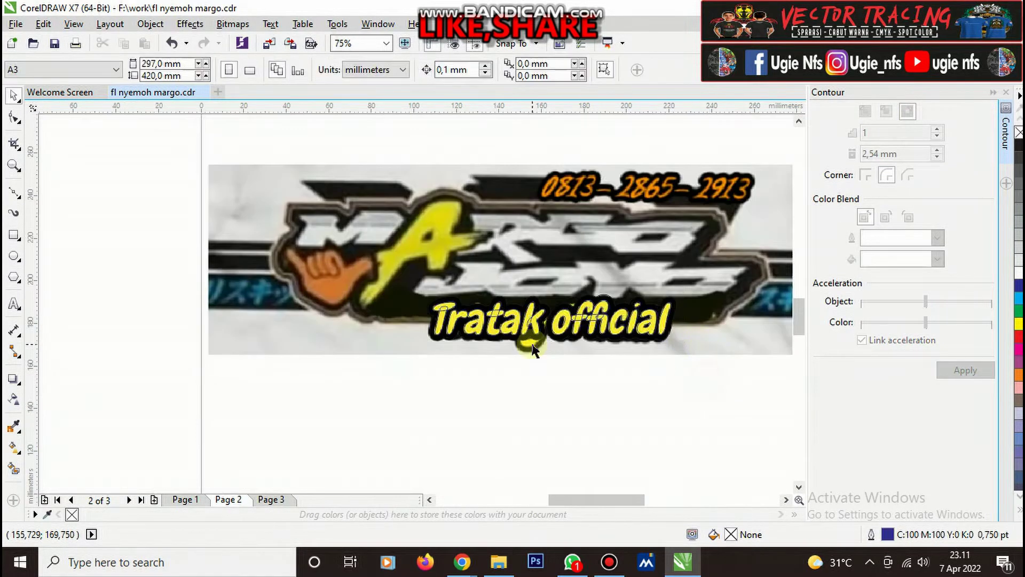
pyautogui.scroll(3, 545, 315)
pyautogui.click(545, 315)
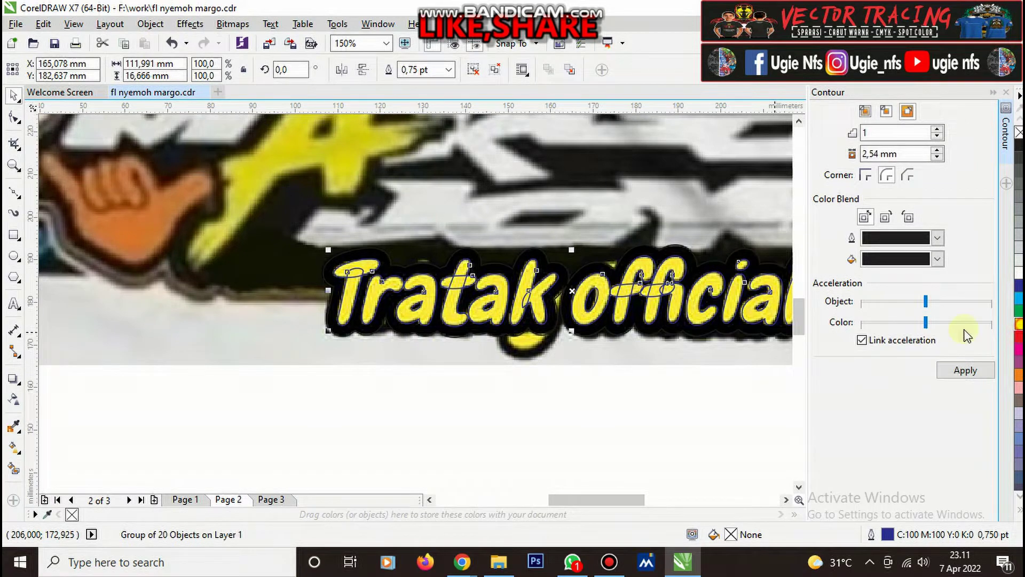
pyautogui.scroll(6, 615, 270)
pyautogui.click(686, 325)
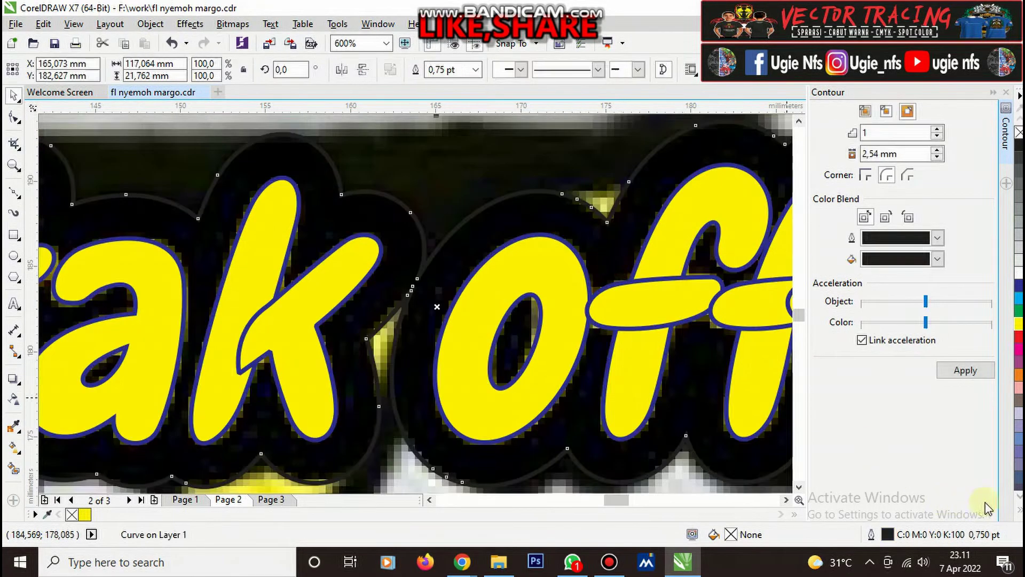
pyautogui.click(1017, 513)
pyautogui.click(1015, 209)
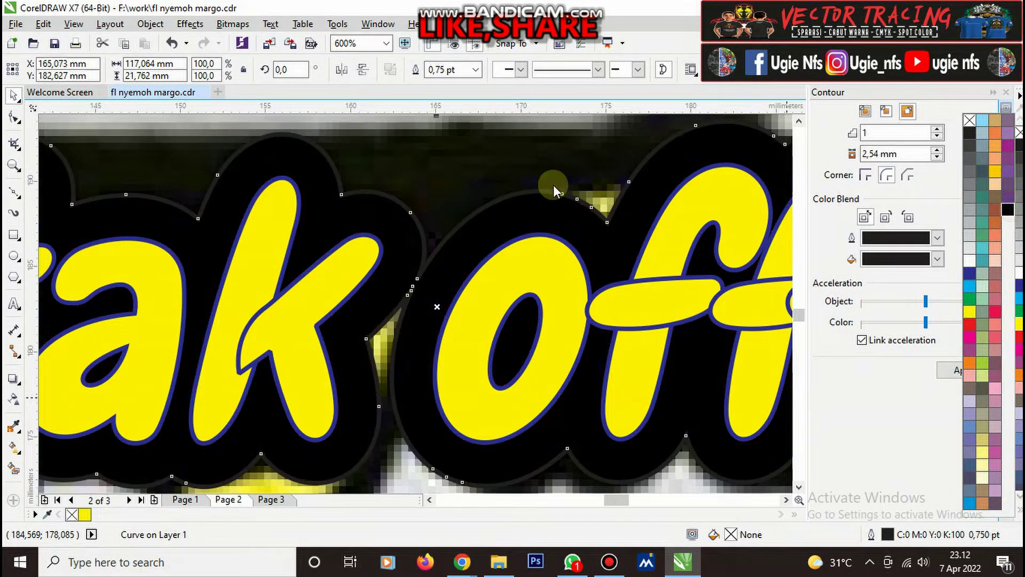
pyautogui.scroll(-8, 449, 244)
# Group the yellow lettering together with its black contour.
pyautogui.moveTo(583, 390); pyautogui.dragTo(209, 227)
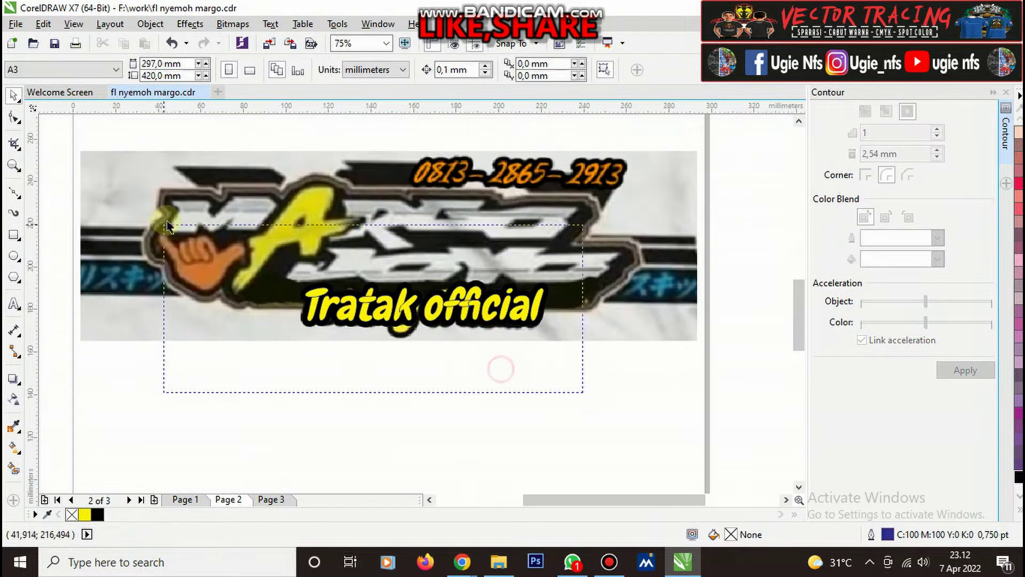
pyautogui.hotkey('ctrl', 'g')
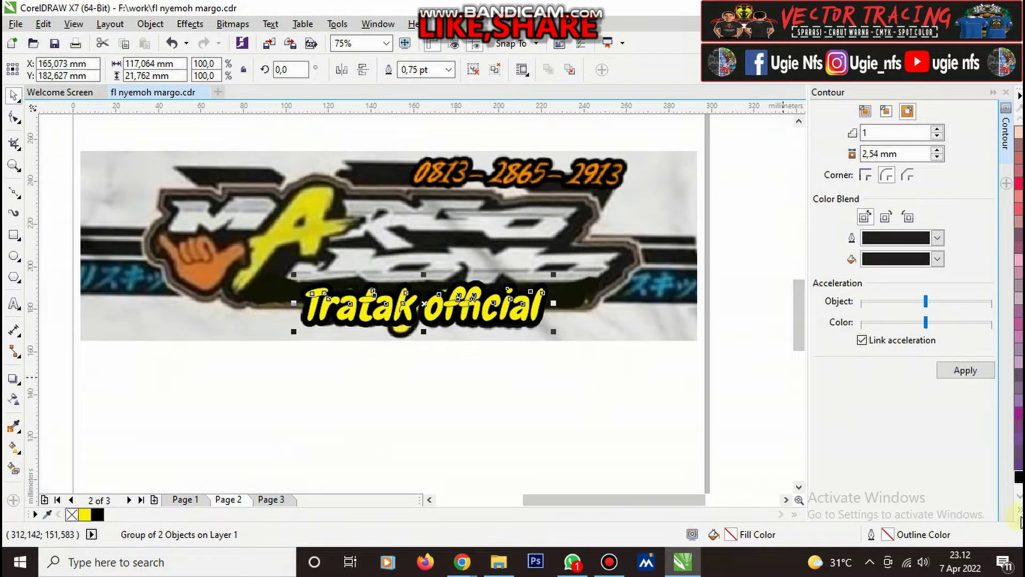
pyautogui.click(1019, 514)
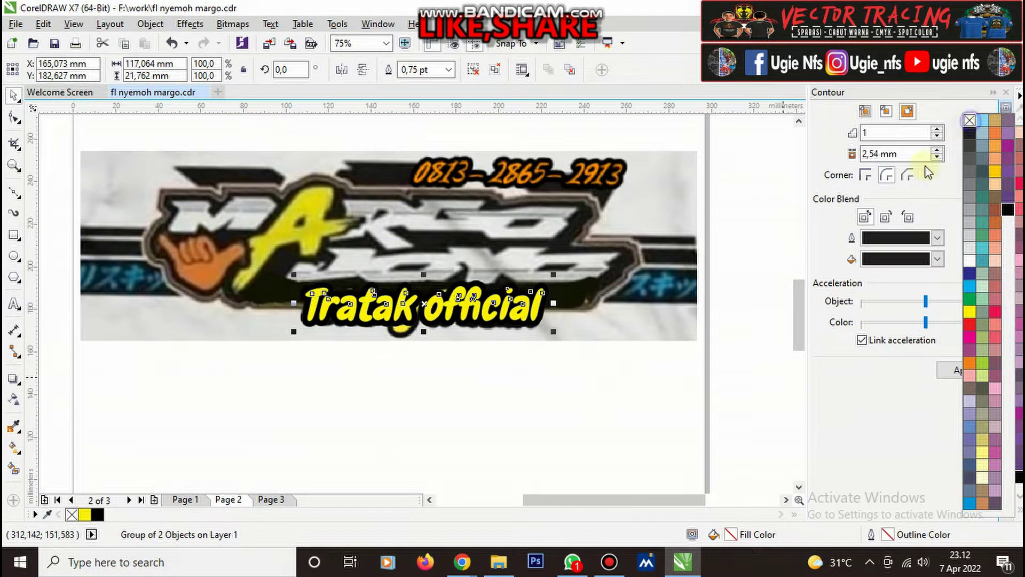
pyautogui.click(538, 377)
pyautogui.scroll(2, 491, 347)
# Retype the logo's phone number as a text line just above the bitmap's orange number.
pyautogui.scroll(-2, 490, 350)
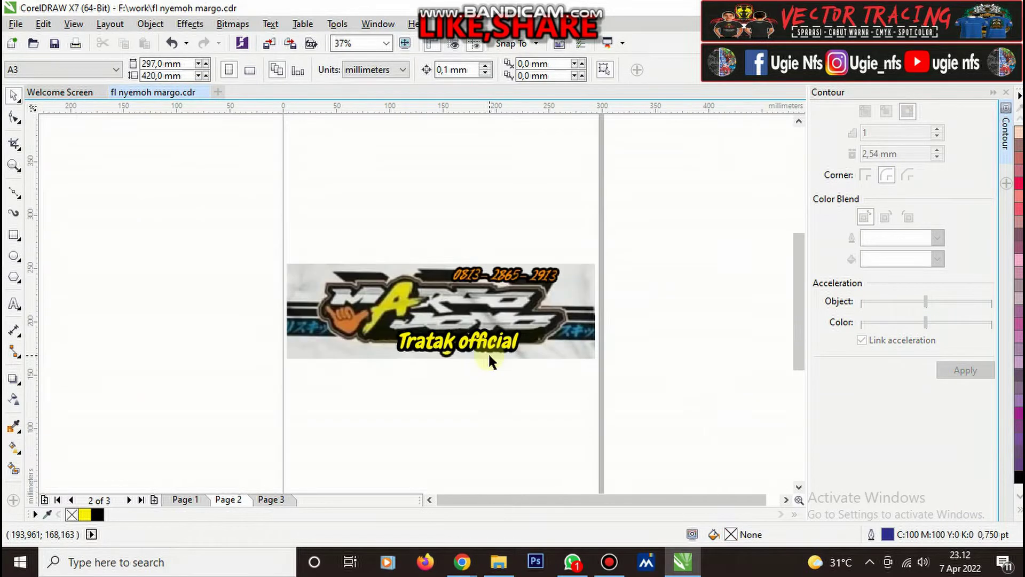
pyautogui.scroll(2, 430, 287)
pyautogui.scroll(-1, 429, 262)
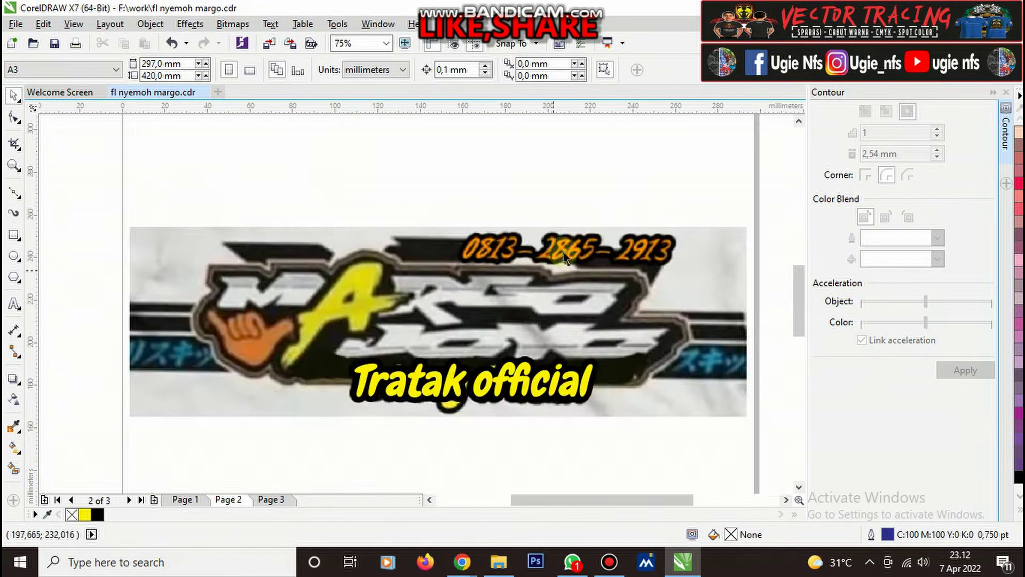
pyautogui.scroll(1, 566, 241)
pyautogui.scroll(1, 470, 271)
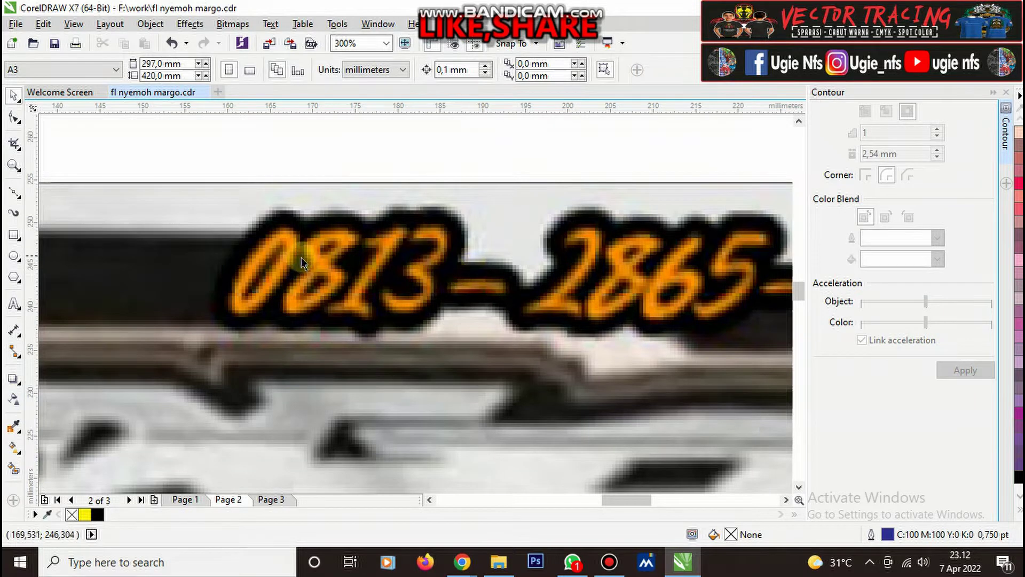
pyautogui.scroll(-1, 289, 266)
pyautogui.scroll(2, 278, 267)
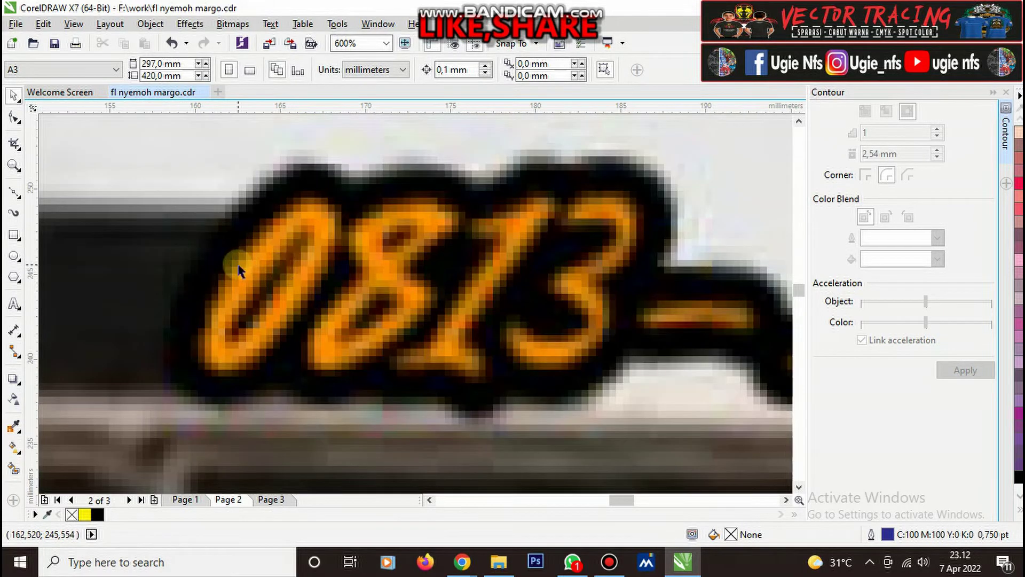
pyautogui.scroll(-1, 239, 271)
pyautogui.scroll(-1, 183, 261)
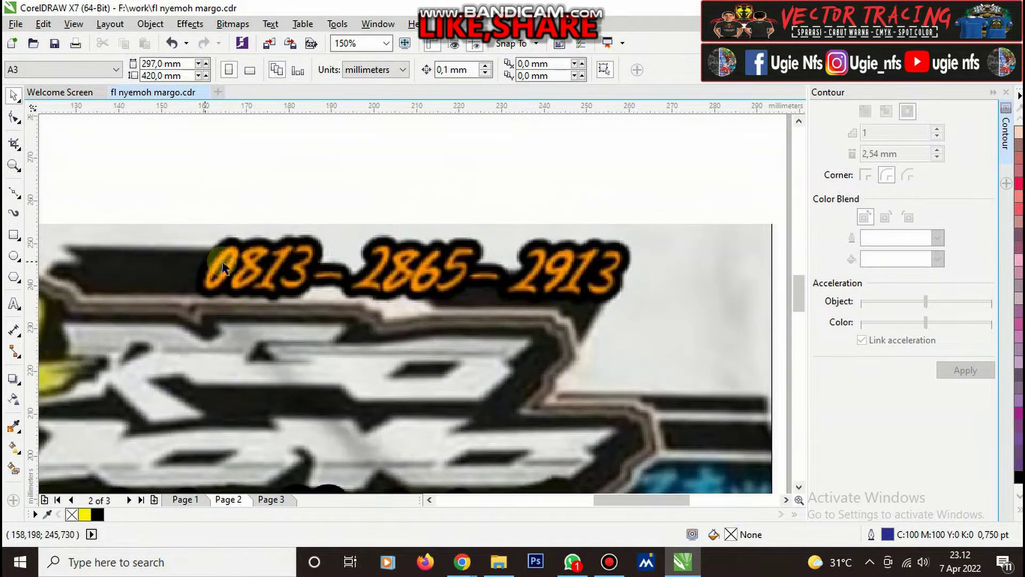
pyautogui.scroll(1, 257, 267)
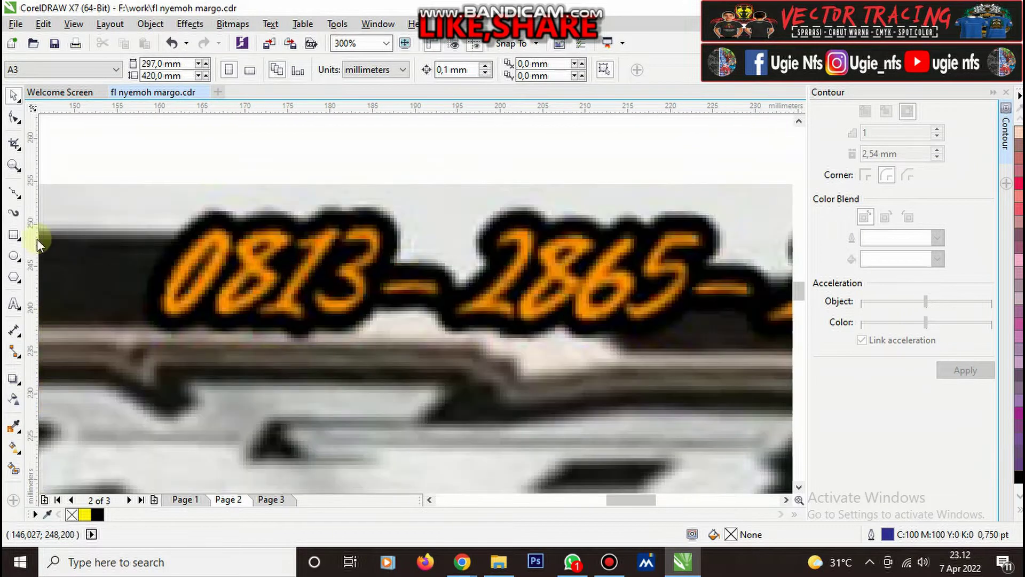
pyautogui.click(14, 306)
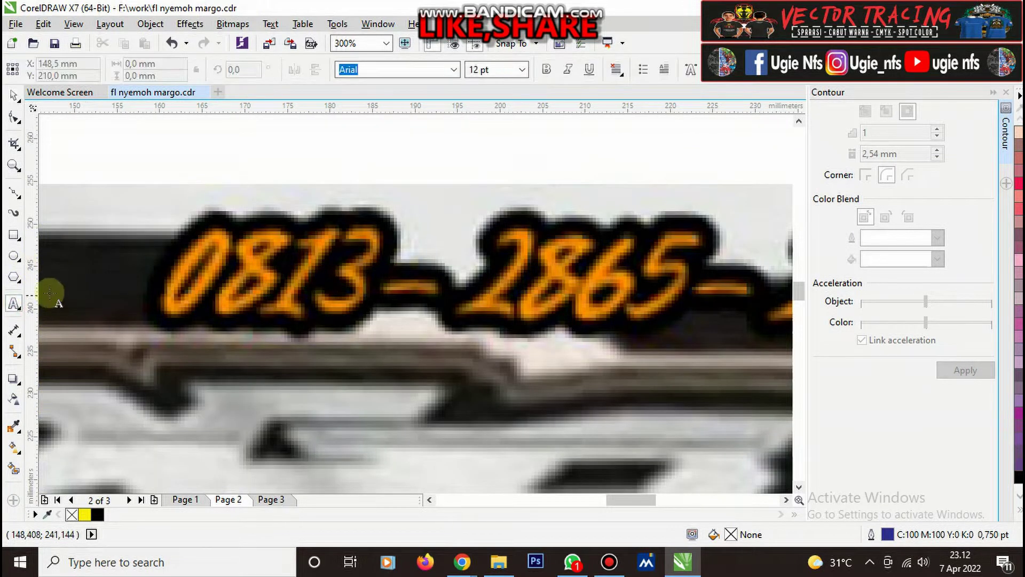
pyautogui.click(230, 184)
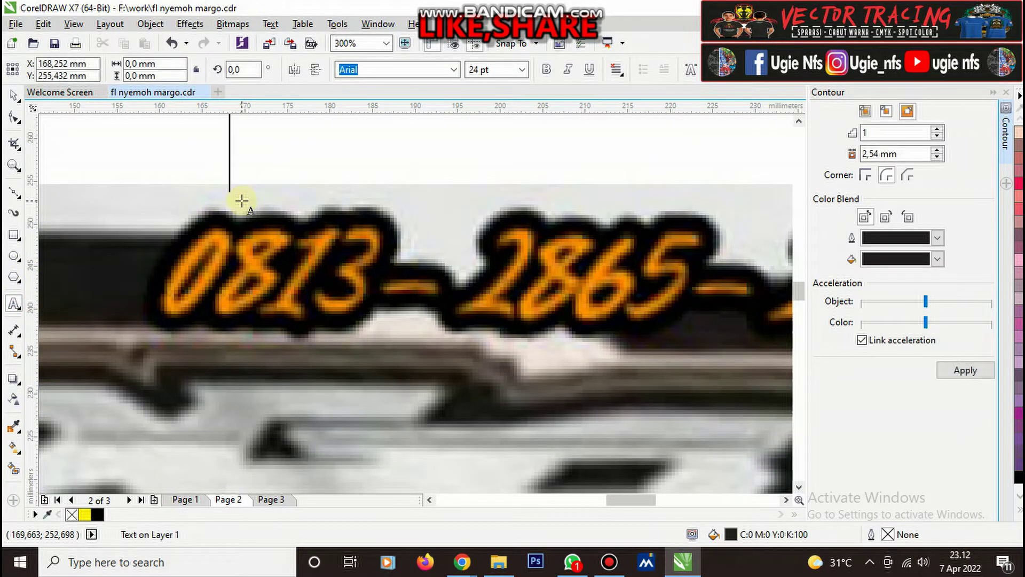
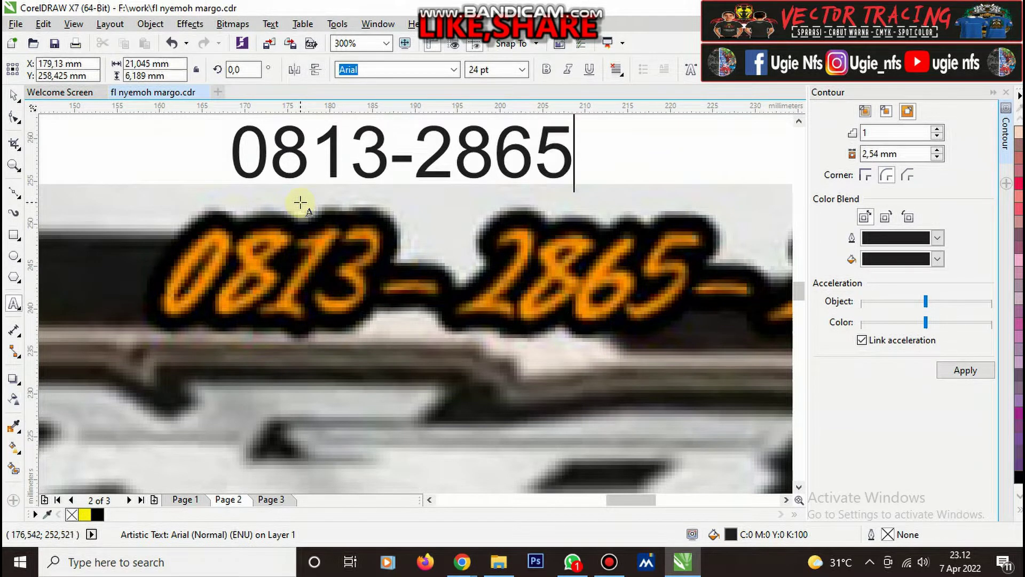
pyautogui.scroll(-2, 288, 202)
pyautogui.scroll(1, 378, 210)
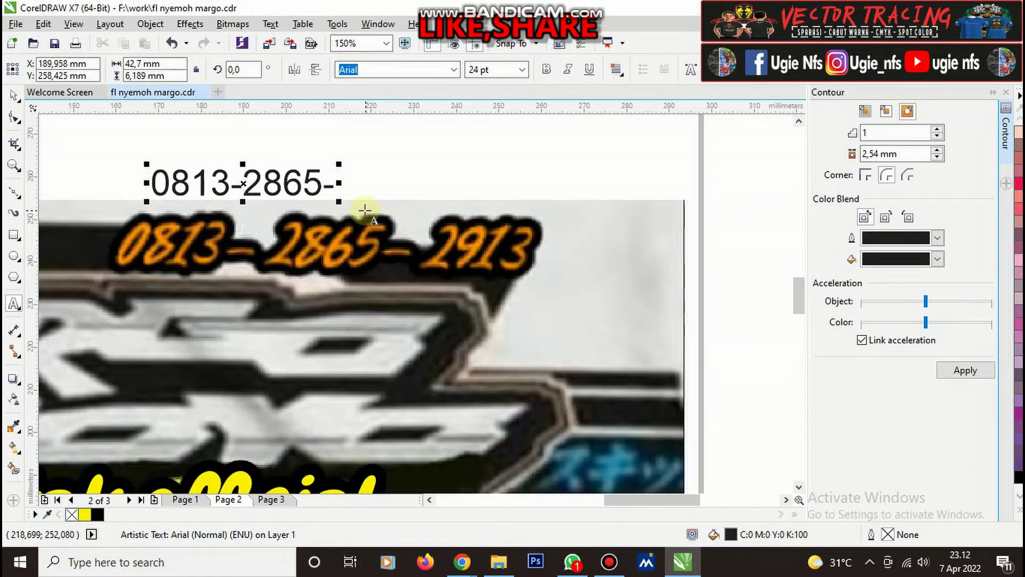
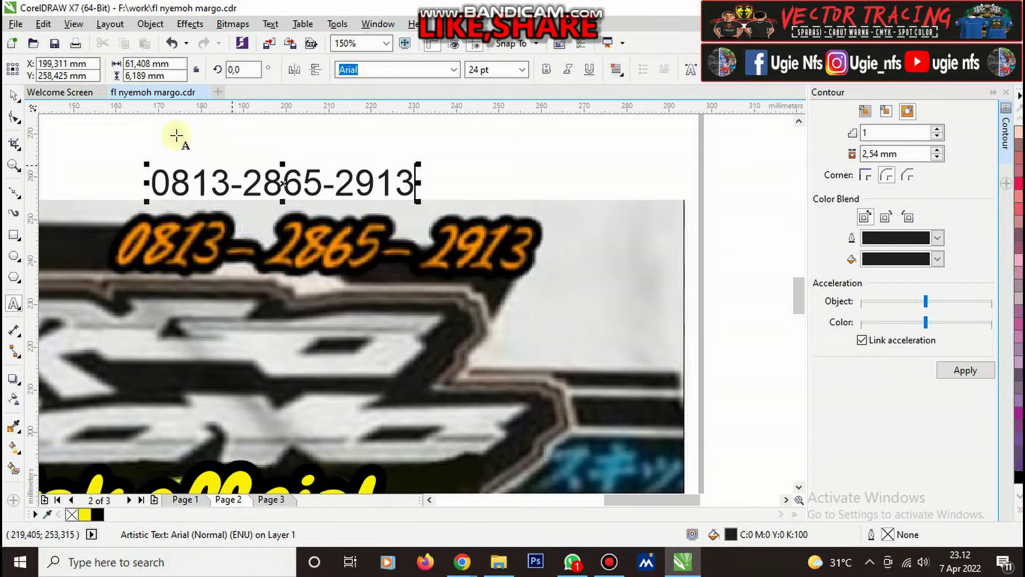
# Finish the text entry with the number selected, collapse the Contour docker, and preview fonts.
pyautogui.hotkey('ctrl', 'space')
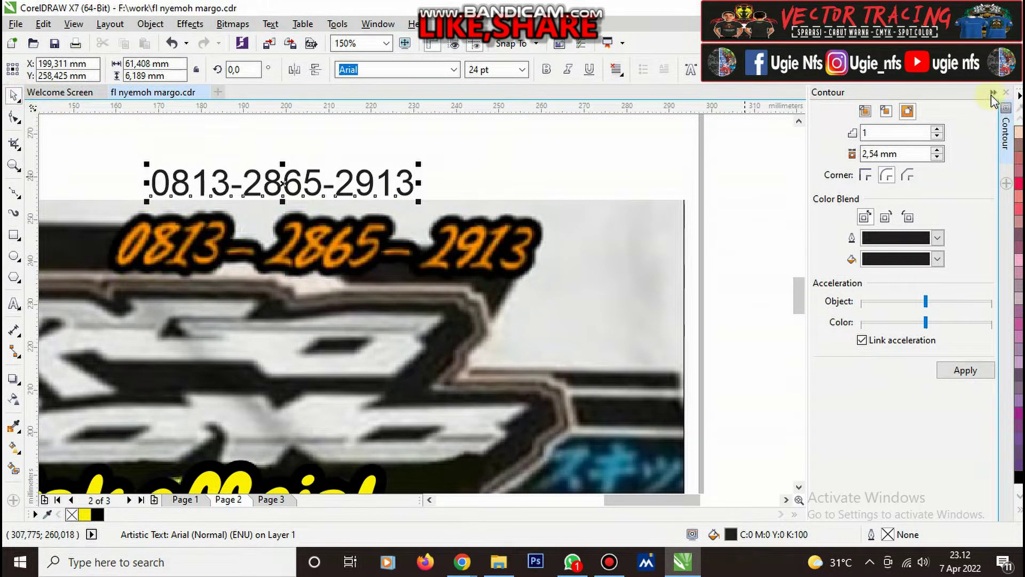
pyautogui.click(992, 92)
pyautogui.scroll(-1, 748, 265)
pyautogui.scroll(1, 530, 226)
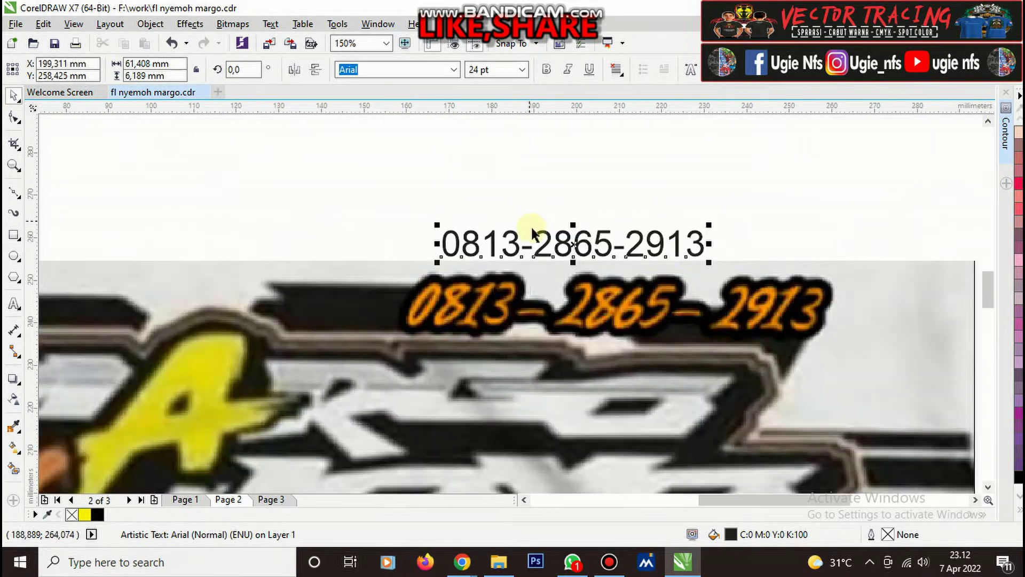
pyautogui.scroll(-1, 662, 245)
pyautogui.scroll(1, 552, 252)
pyautogui.scroll(1, 569, 255)
pyautogui.scroll(-1, 556, 255)
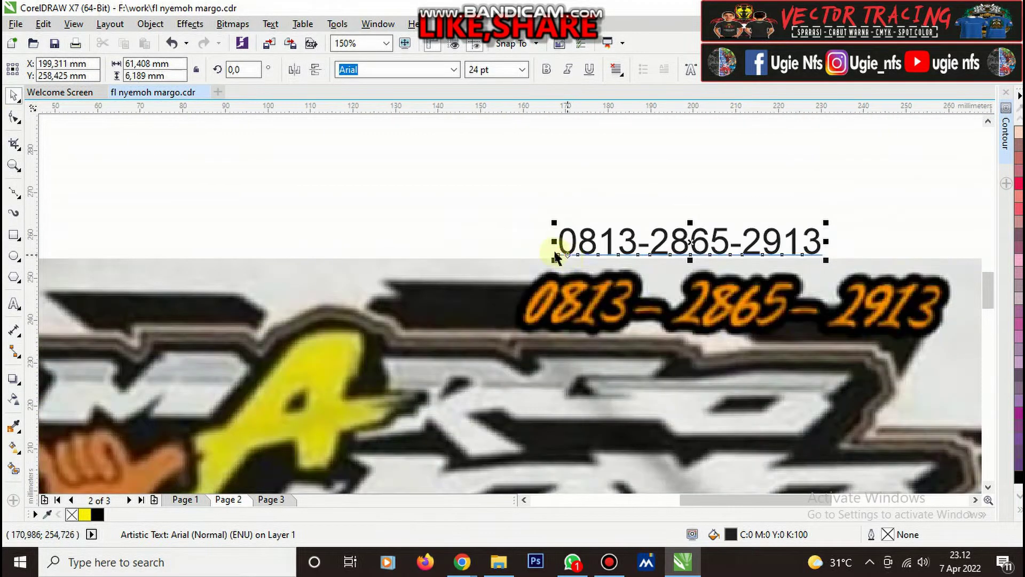
pyautogui.scroll(-3, 356, 213)
pyautogui.scroll(2, 463, 216)
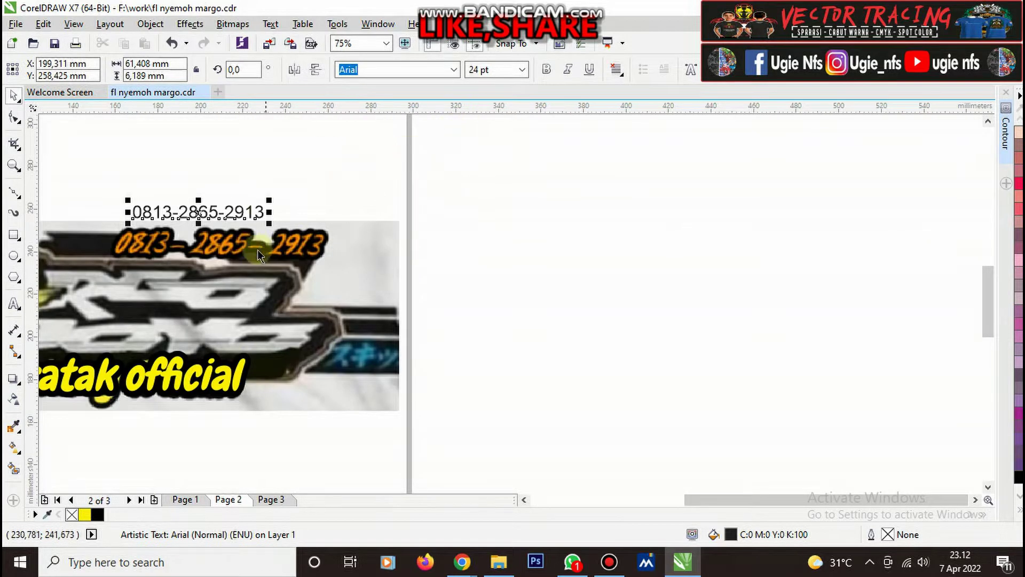
pyautogui.scroll(1, 256, 249)
pyautogui.scroll(-3, 266, 233)
pyautogui.scroll(3, 257, 230)
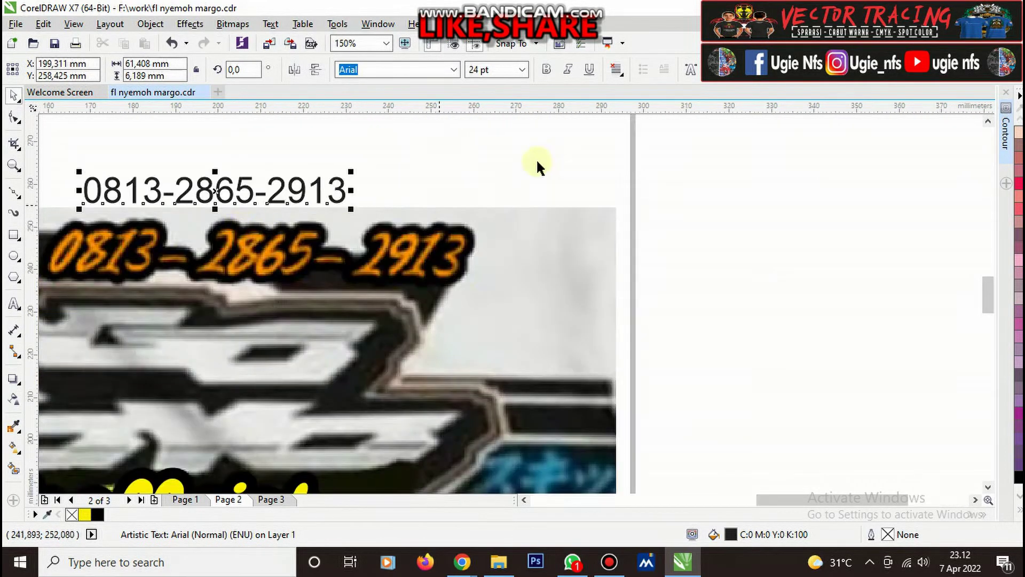
pyautogui.click(459, 70)
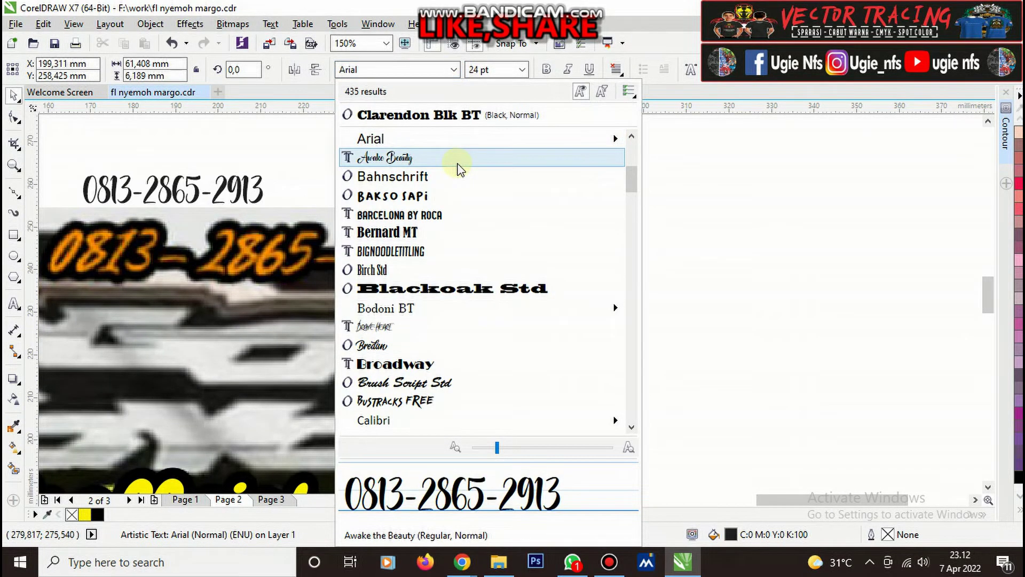
# Set the phone-number text in The Bredan font.
pyautogui.scroll(3, 469, 165)
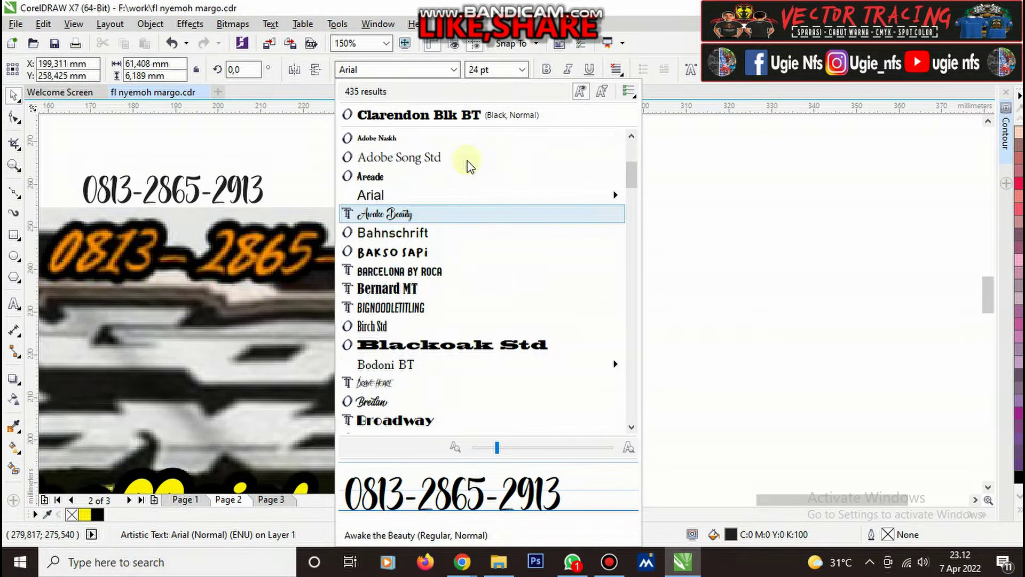
pyautogui.scroll(2, 469, 166)
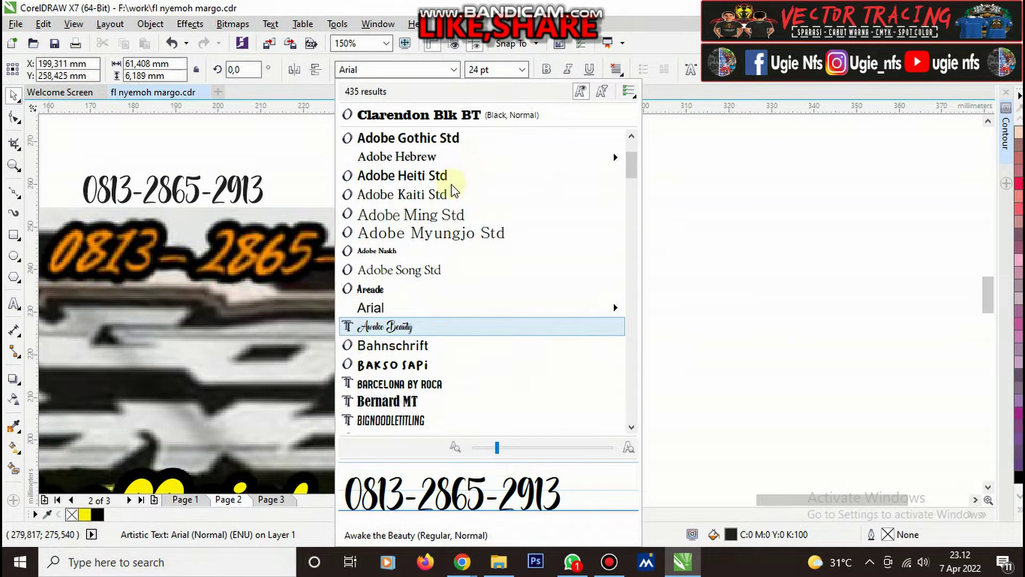
pyautogui.scroll(2, 451, 192)
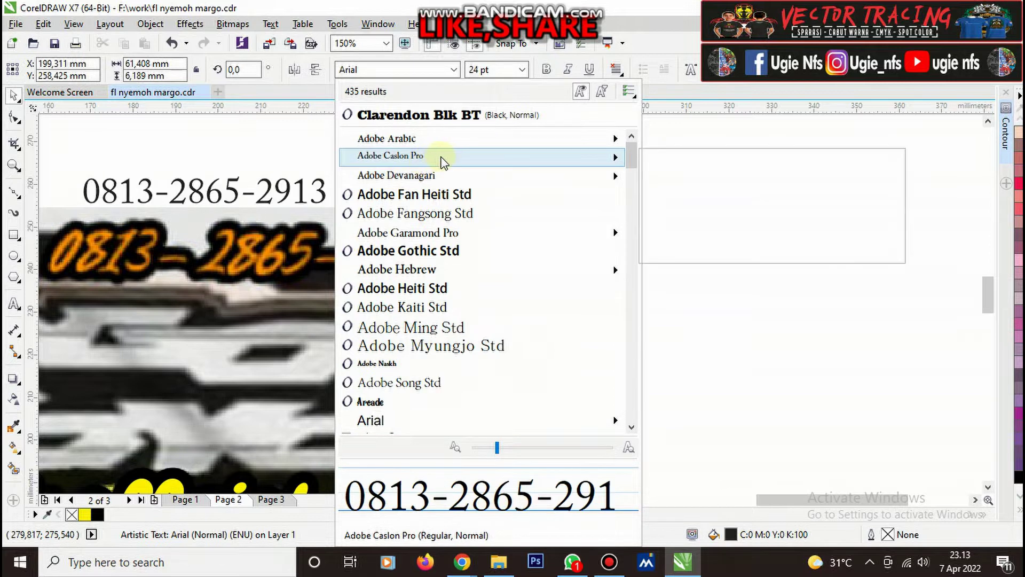
pyautogui.scroll(-1, 487, 352)
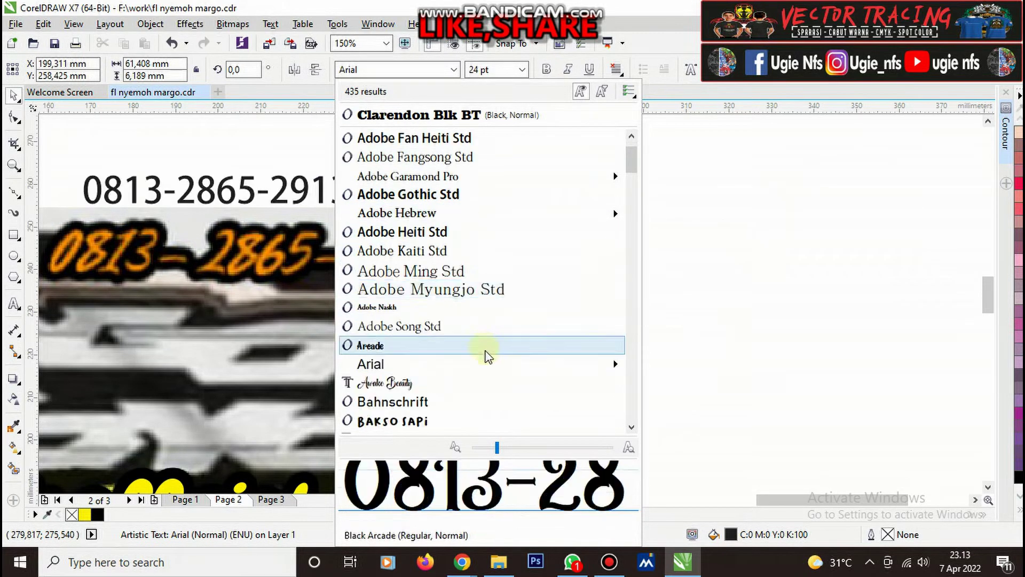
pyautogui.scroll(-1, 487, 352)
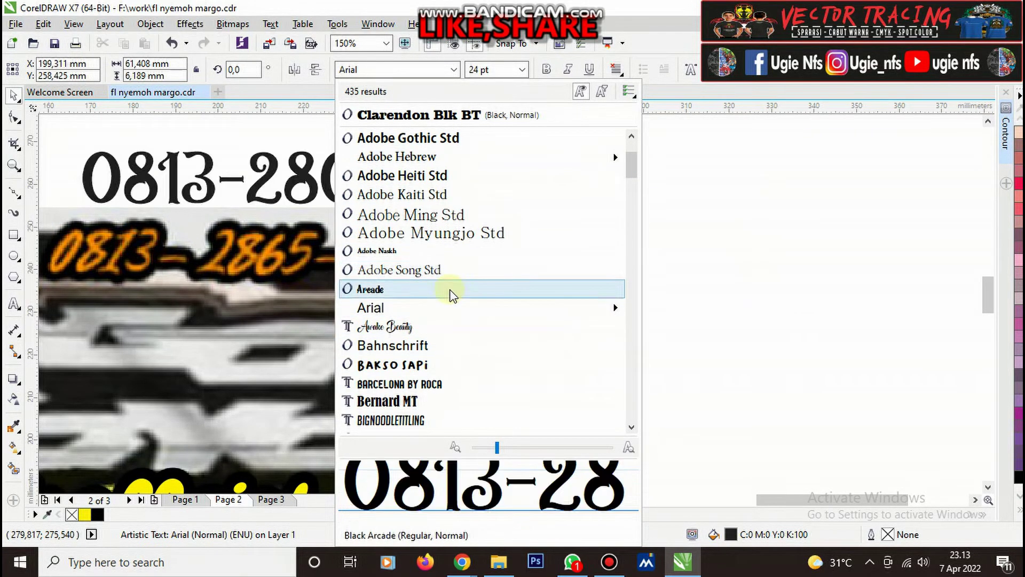
pyautogui.scroll(-1, 449, 304)
pyautogui.scroll(-1, 451, 310)
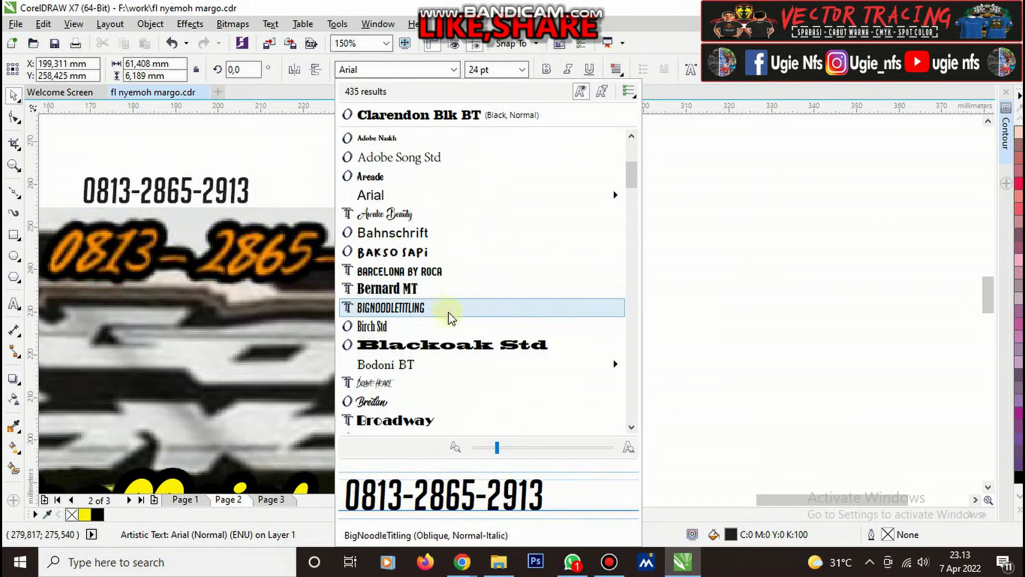
pyautogui.scroll(-1, 453, 318)
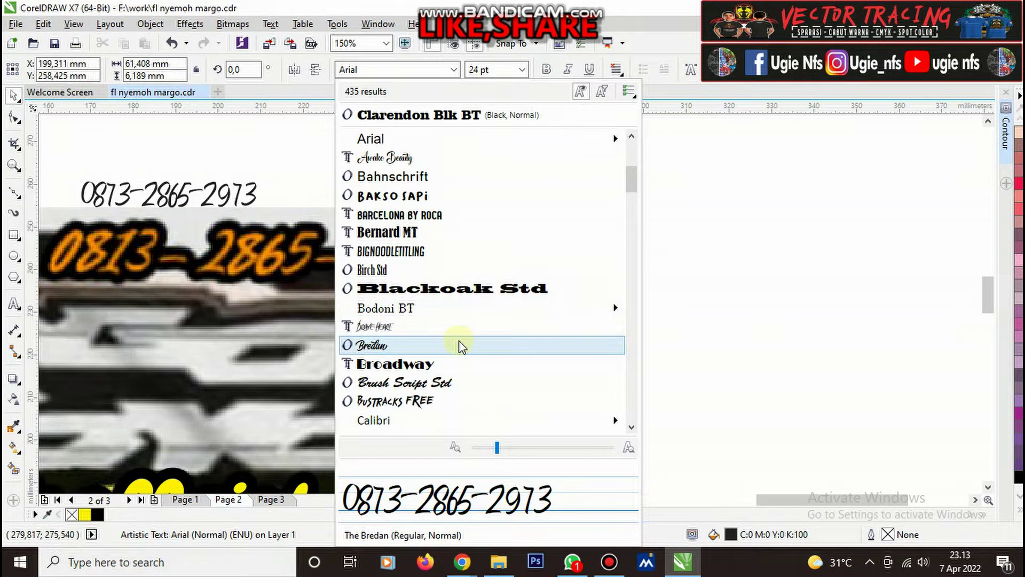
pyautogui.click(460, 344)
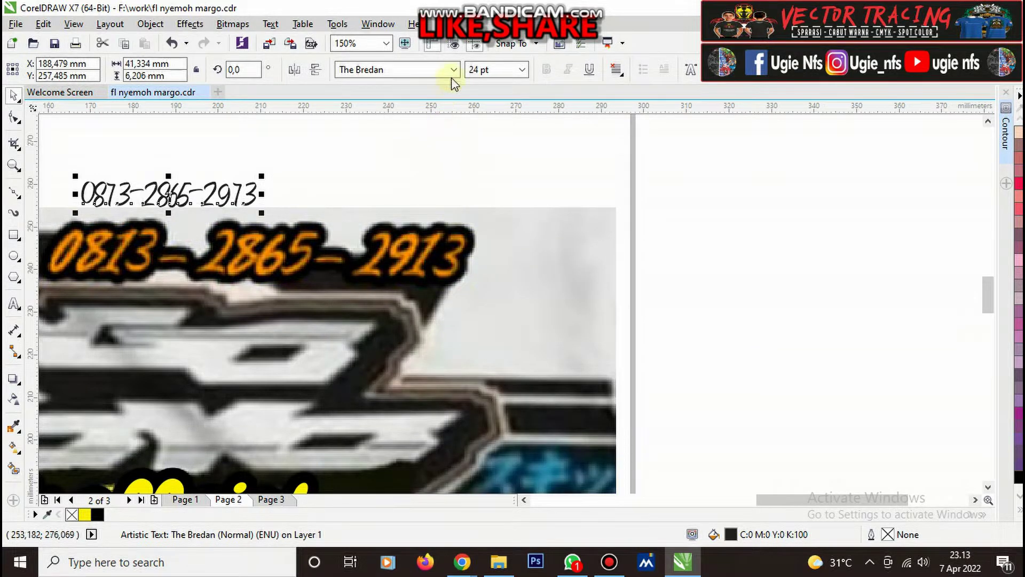
# Drag a duplicate of the number above it and preview fonts on the lower copy.
pyautogui.moveTo(172, 191); pyautogui.dragTo(195, 138)
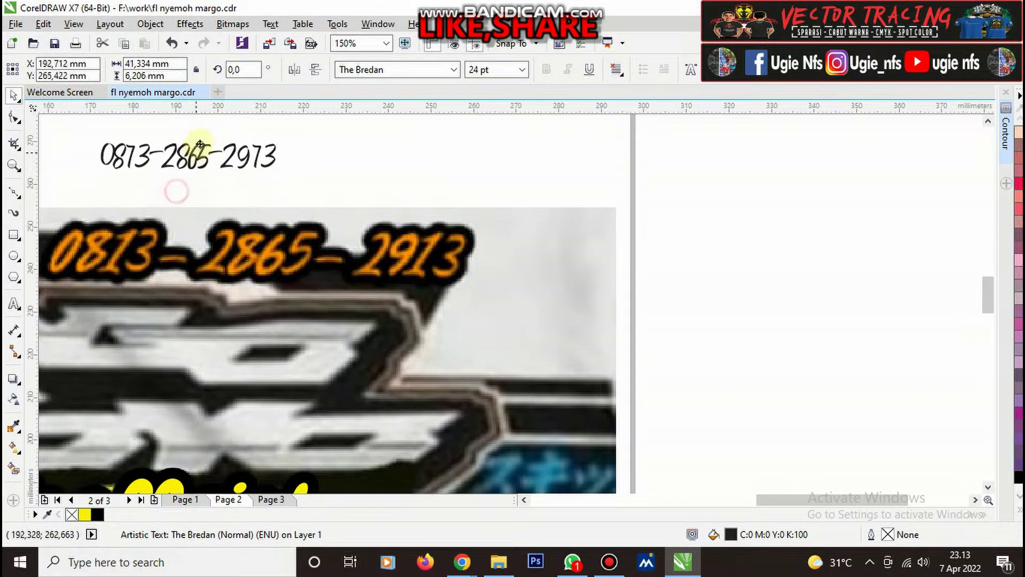
pyautogui.click(182, 203)
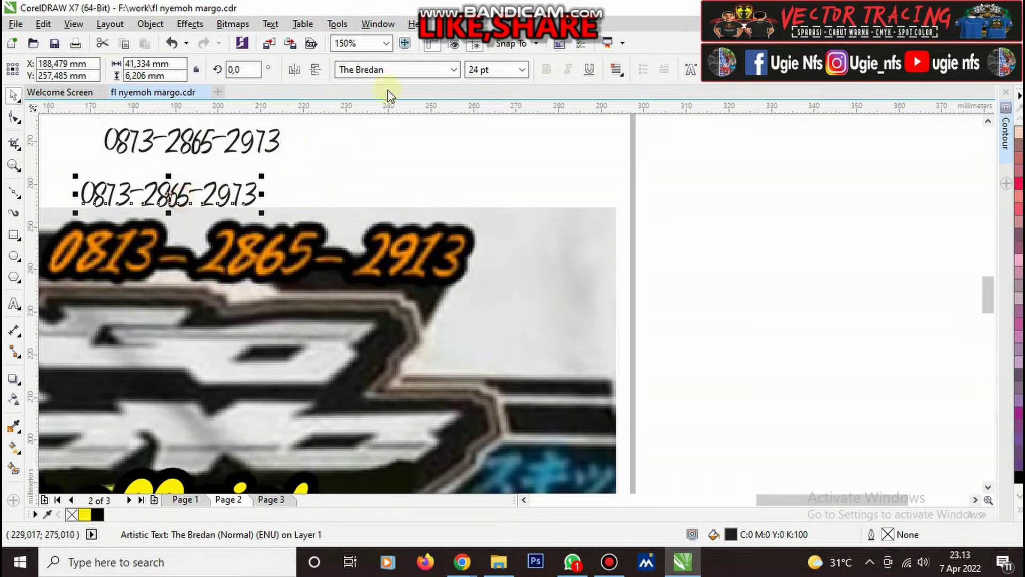
pyautogui.click(453, 69)
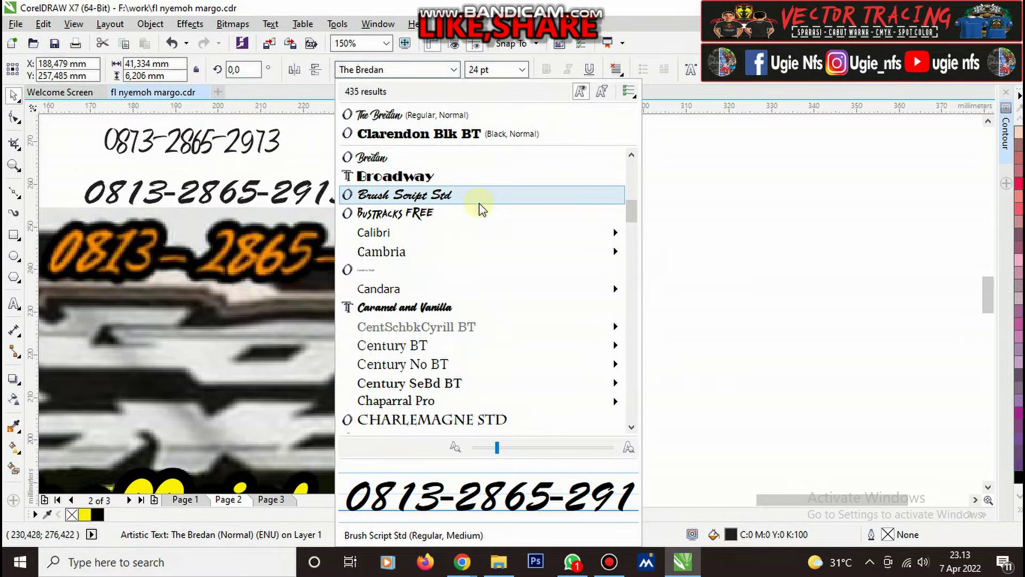
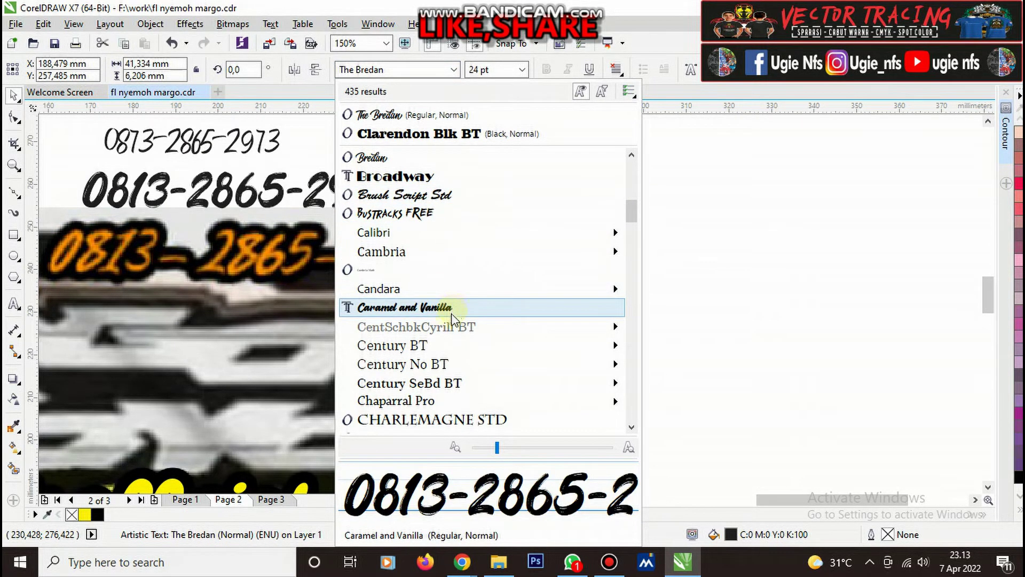
# Set the phone-number text in the Mistral font.
pyautogui.scroll(-1, 452, 315)
pyautogui.scroll(-1, 452, 317)
pyautogui.scroll(-1, 449, 363)
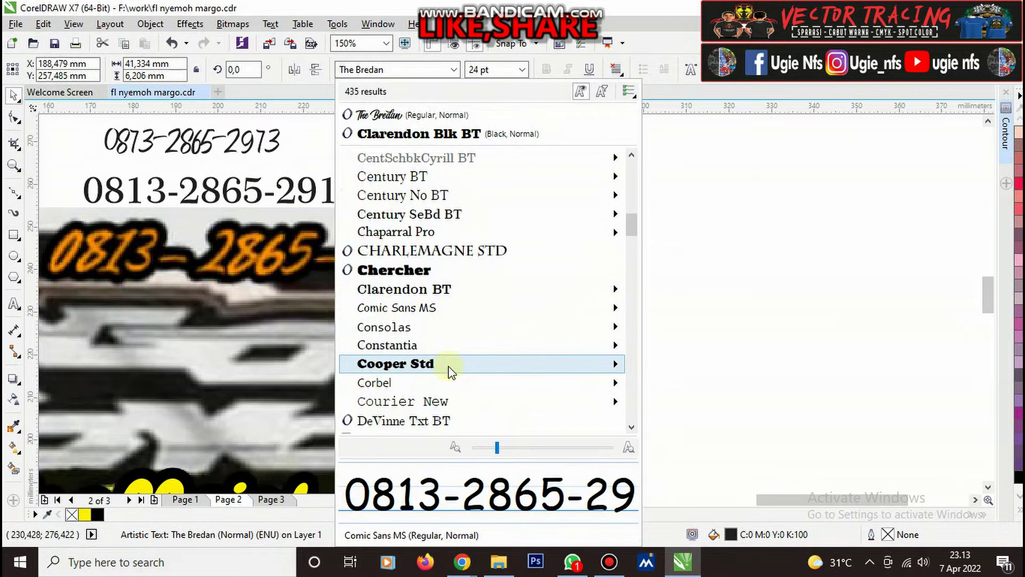
pyautogui.scroll(-1, 450, 369)
pyautogui.scroll(-1, 451, 368)
pyautogui.scroll(-1, 454, 368)
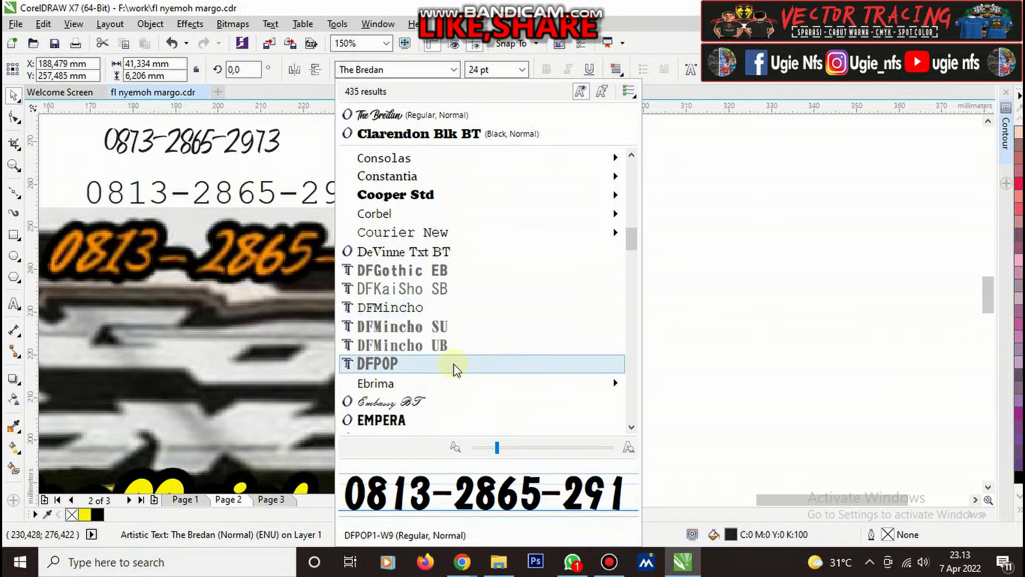
pyautogui.scroll(-1, 453, 368)
pyautogui.scroll(-1, 454, 367)
pyautogui.scroll(-1, 456, 368)
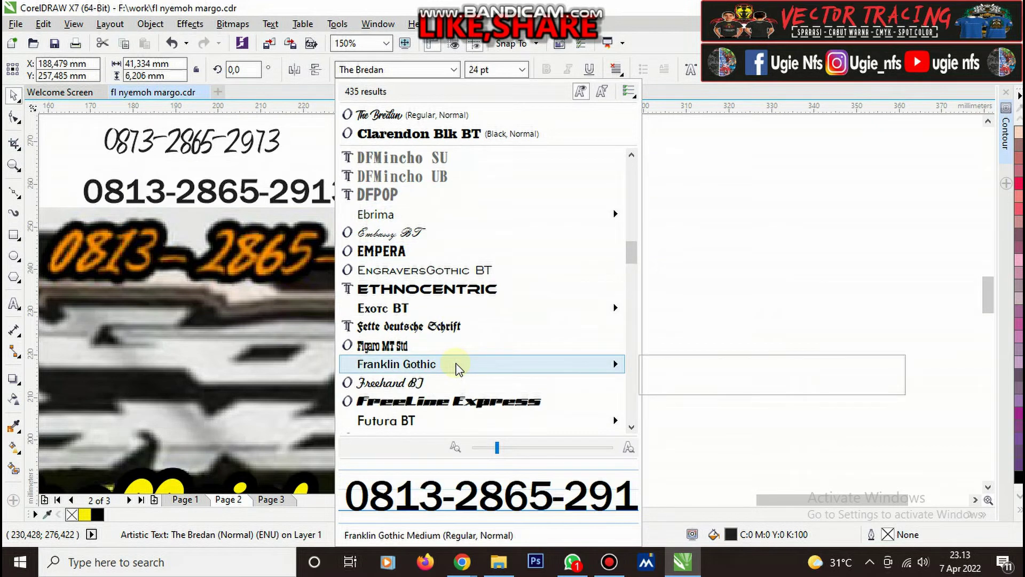
pyautogui.scroll(-1, 455, 363)
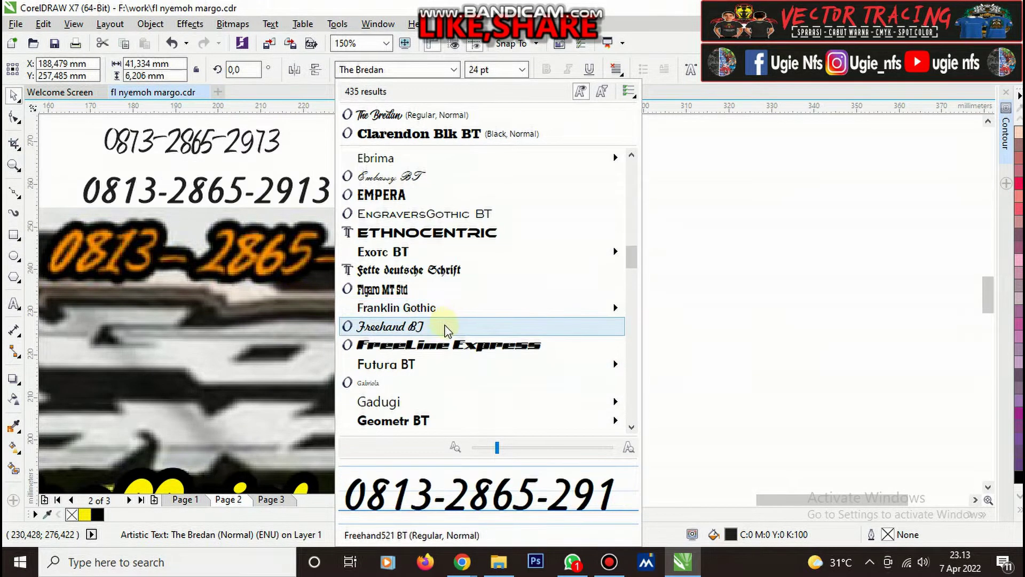
pyautogui.scroll(-1, 446, 328)
pyautogui.scroll(-1, 446, 330)
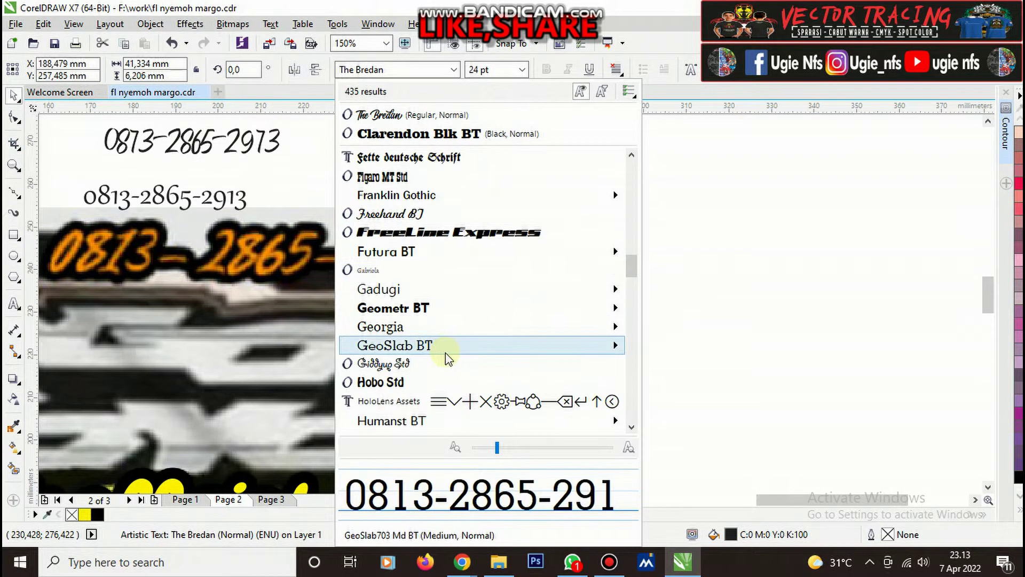
pyautogui.scroll(-1, 448, 363)
pyautogui.scroll(-1, 448, 363)
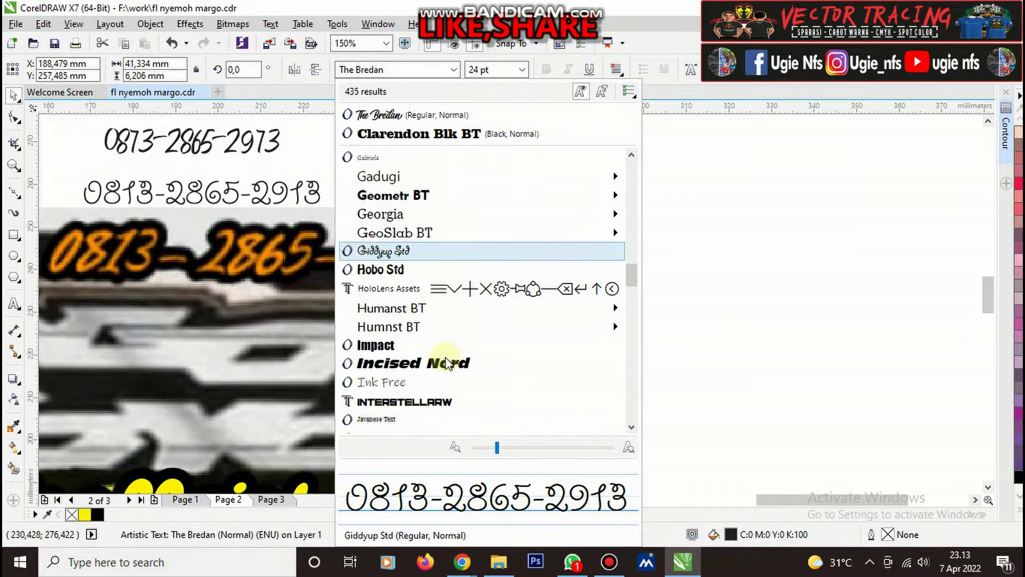
pyautogui.scroll(-1, 447, 363)
pyautogui.scroll(-1, 447, 355)
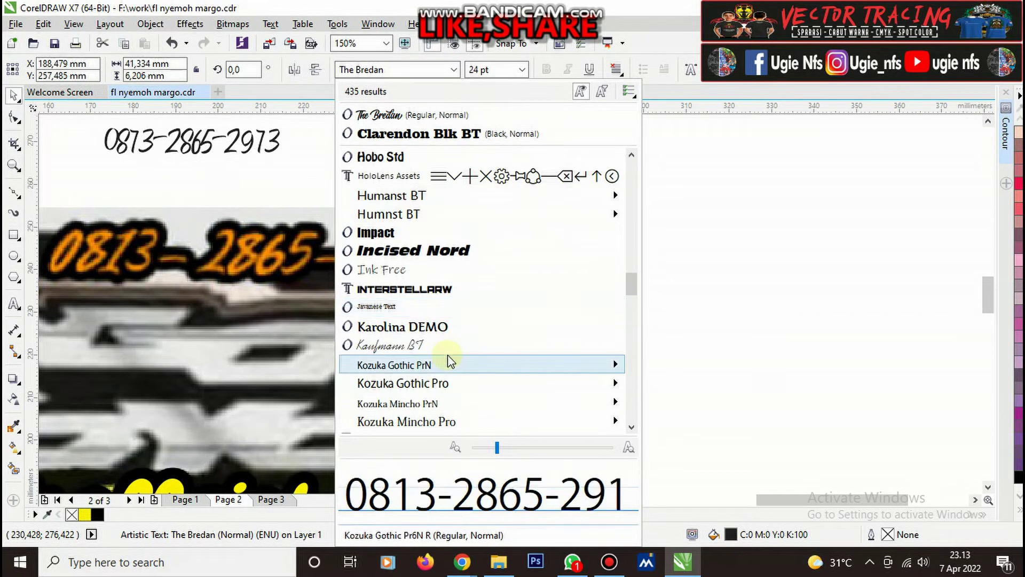
pyautogui.scroll(-1, 446, 356)
pyautogui.scroll(-1, 448, 359)
pyautogui.scroll(-1, 448, 362)
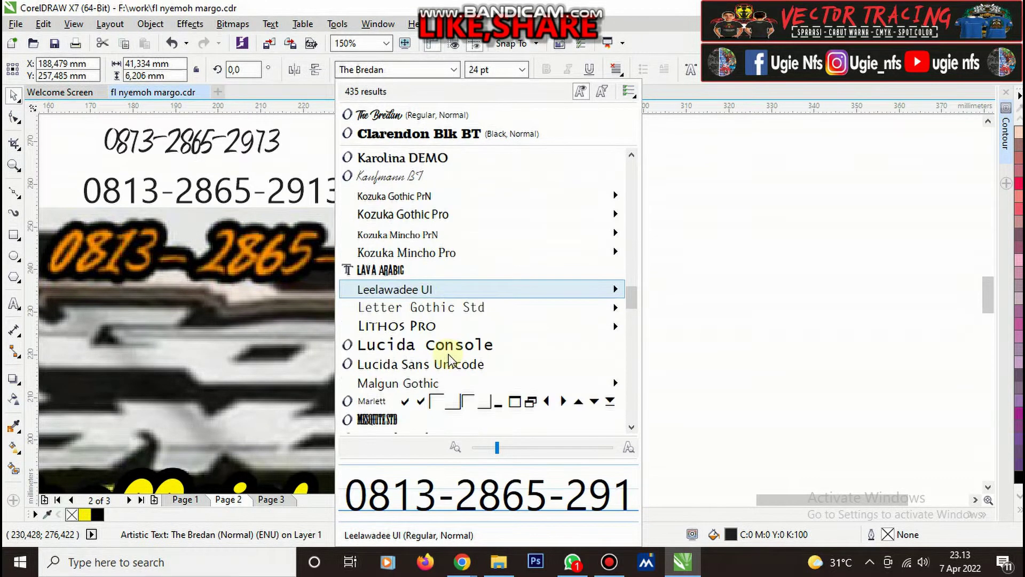
pyautogui.scroll(-1, 449, 361)
pyautogui.scroll(-1, 448, 361)
pyautogui.scroll(-1, 448, 362)
pyautogui.scroll(-1, 448, 361)
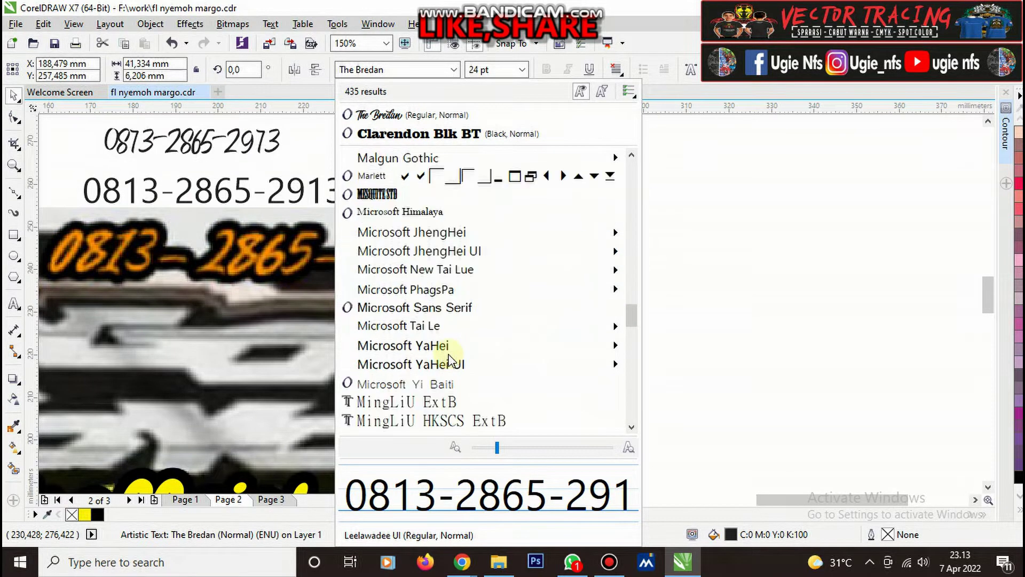
pyautogui.scroll(-1, 449, 359)
pyautogui.scroll(-1, 444, 355)
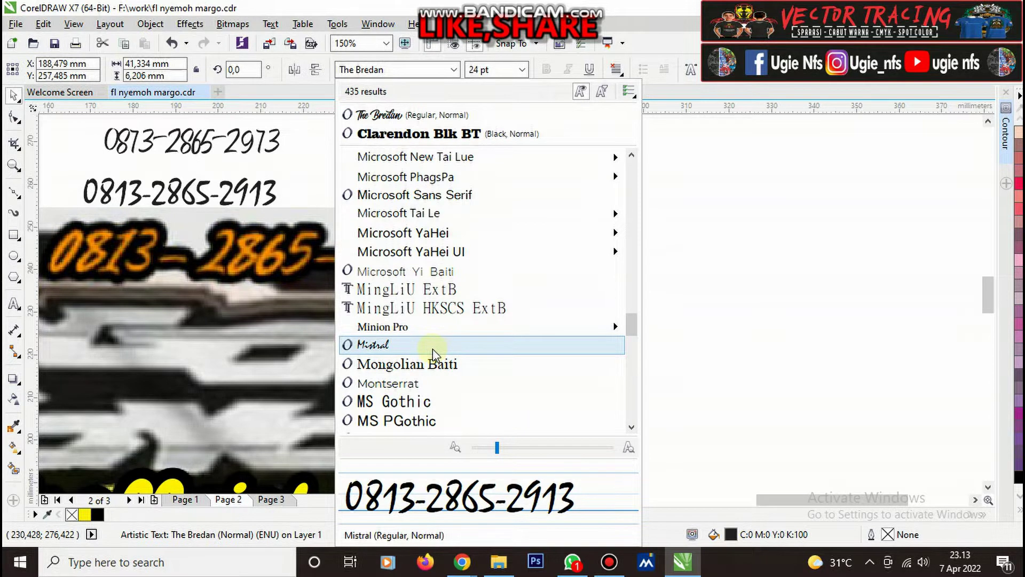
pyautogui.click(433, 346)
# Drop a Mistral number copy at upper right and restyle the left copy in a thin, widely spaced font.
pyautogui.moveTo(163, 189); pyautogui.dragTo(411, 132)
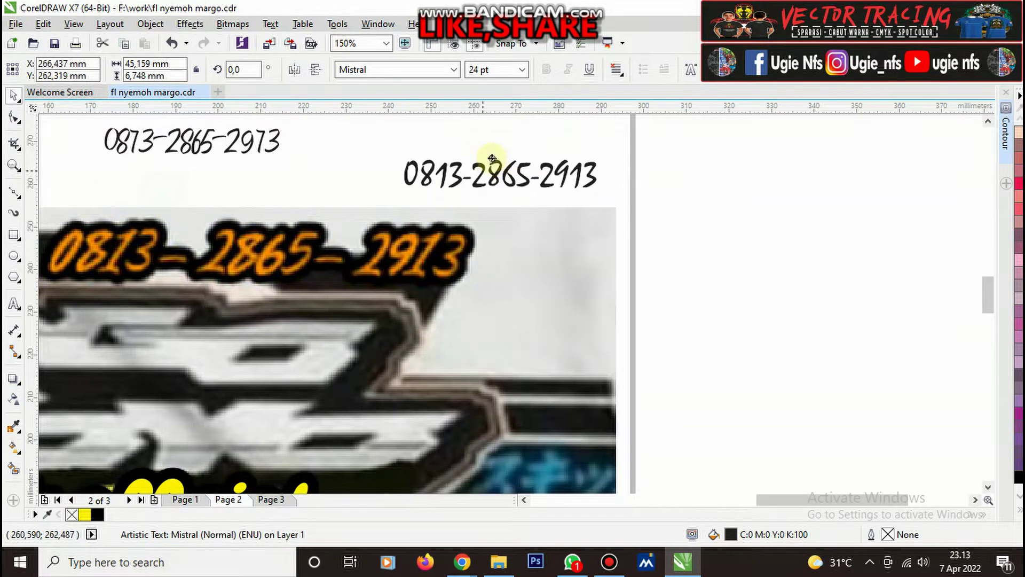
pyautogui.click(454, 71)
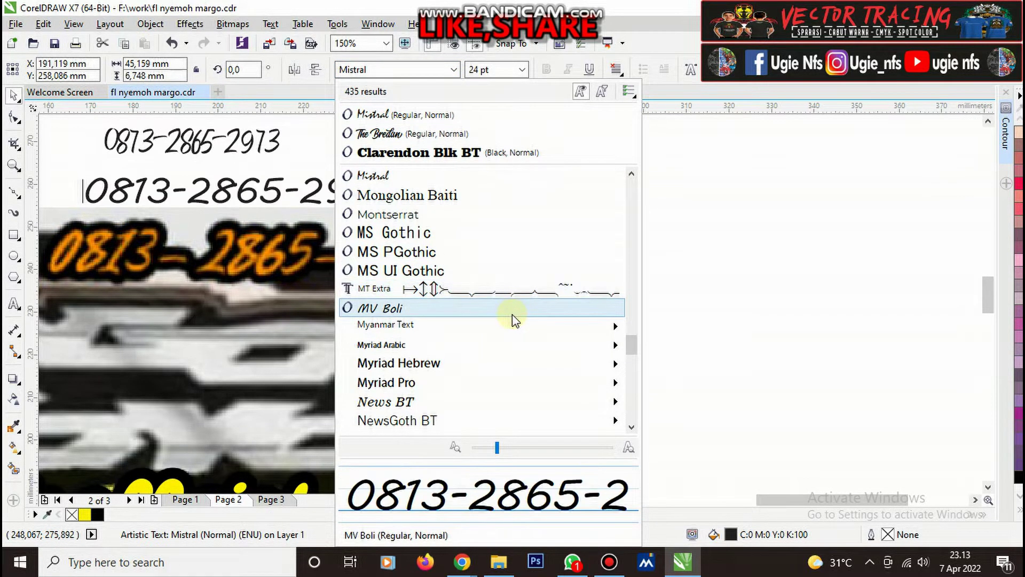
pyautogui.scroll(-1, 504, 324)
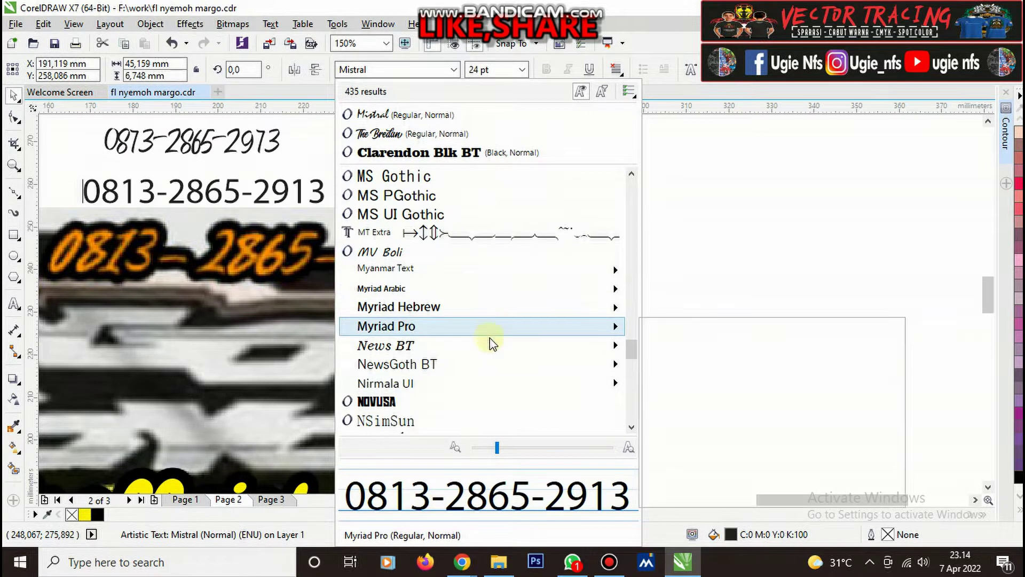
pyautogui.scroll(-1, 489, 342)
pyautogui.scroll(-1, 489, 348)
pyautogui.scroll(-1, 481, 362)
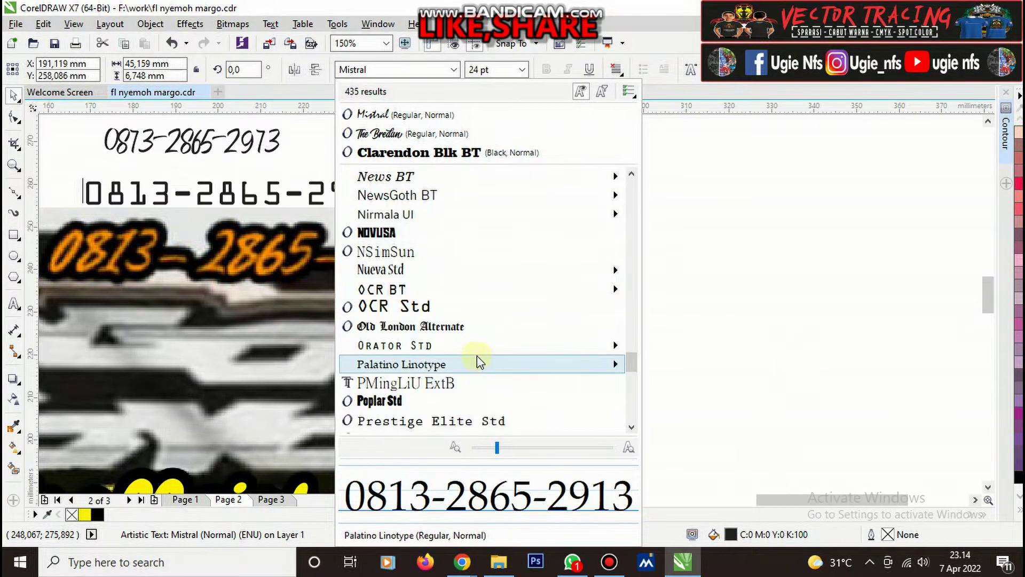
pyautogui.scroll(-1, 476, 361)
pyautogui.scroll(-1, 474, 363)
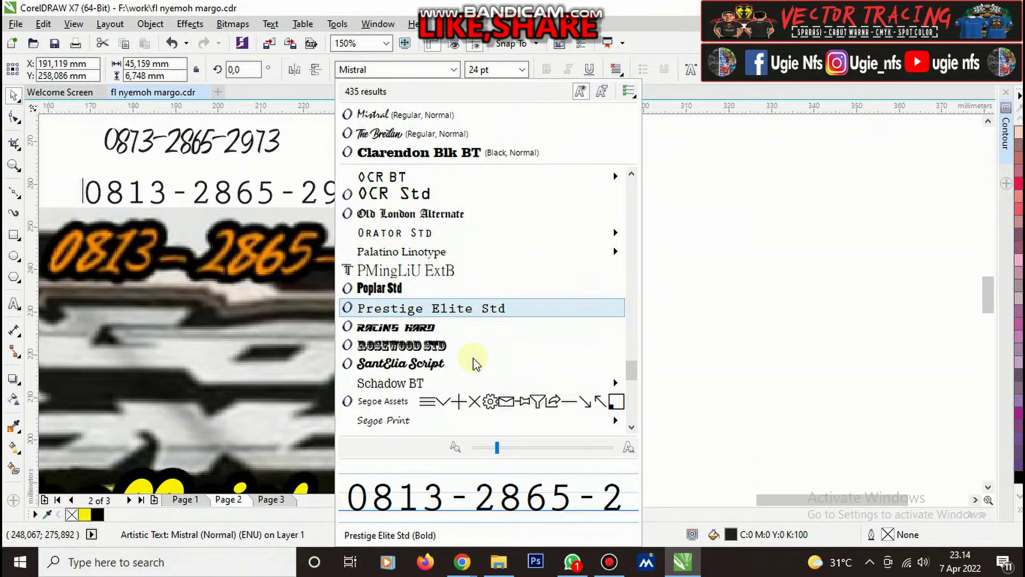
pyautogui.scroll(-1, 475, 363)
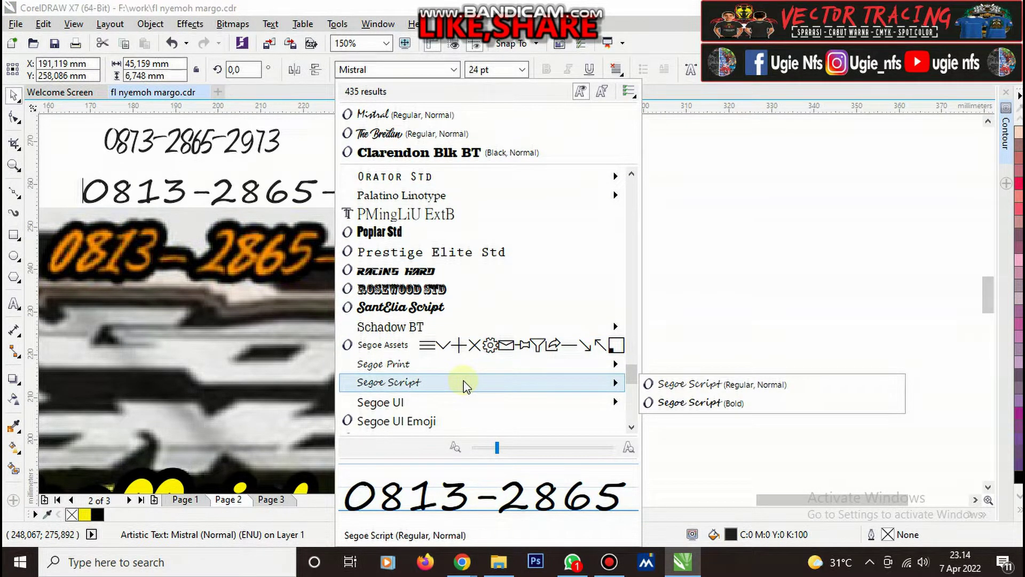
pyautogui.scroll(-1, 464, 384)
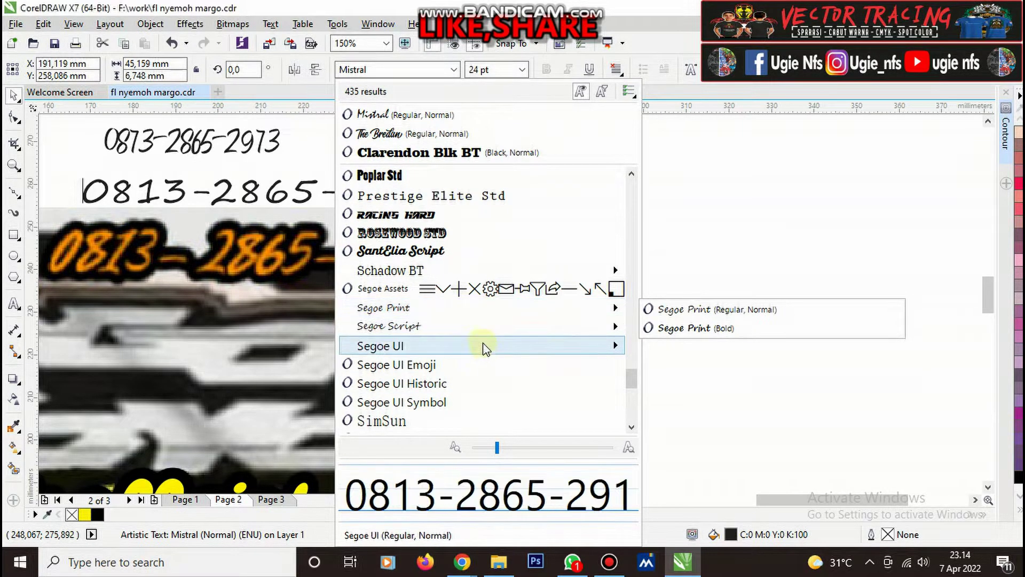
pyautogui.scroll(-1, 483, 347)
pyautogui.scroll(-1, 483, 348)
pyautogui.scroll(-1, 483, 350)
pyautogui.scroll(-1, 482, 350)
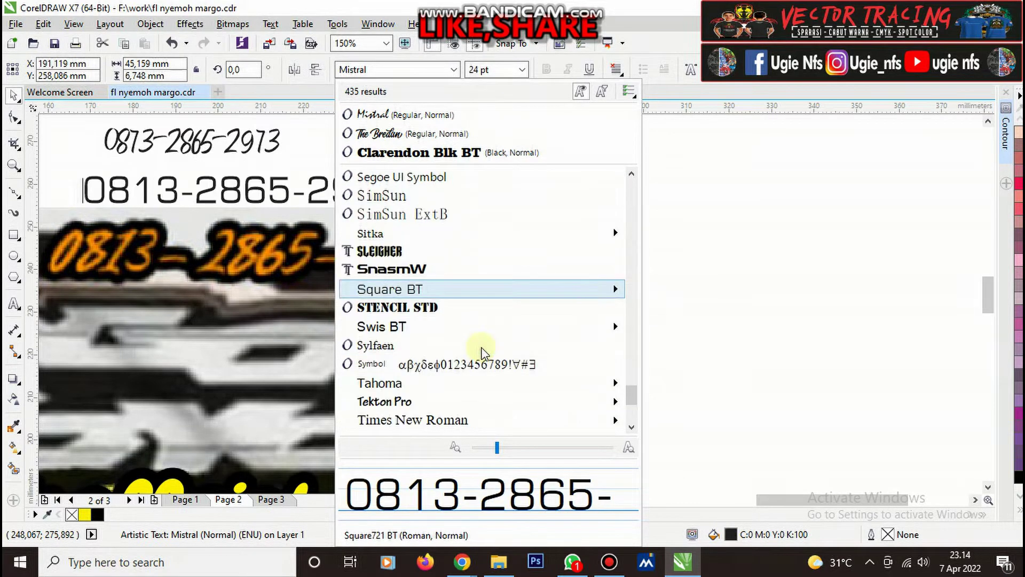
pyautogui.scroll(-1, 483, 350)
pyautogui.scroll(-1, 482, 351)
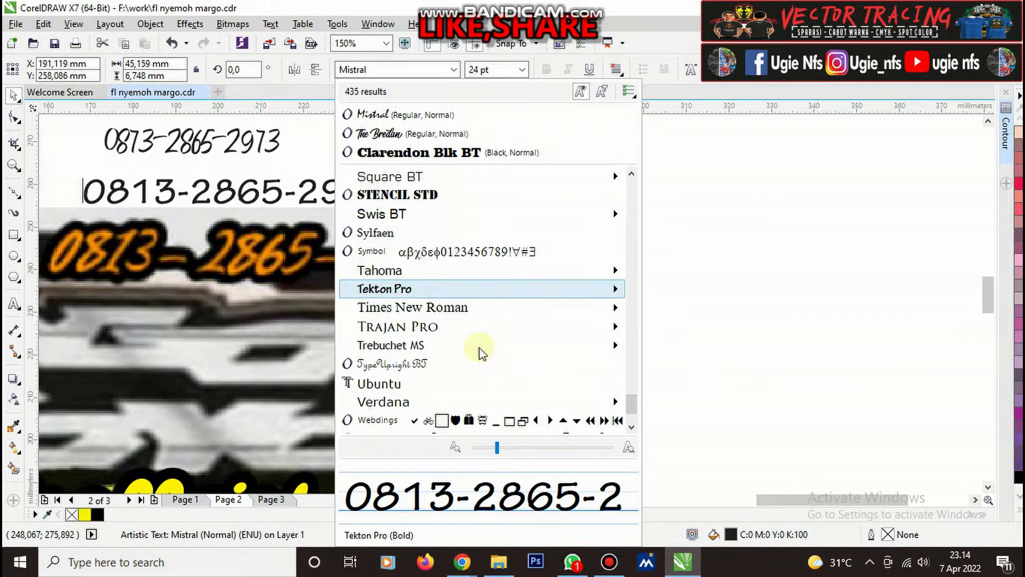
pyautogui.scroll(-1, 483, 351)
pyautogui.scroll(-1, 482, 347)
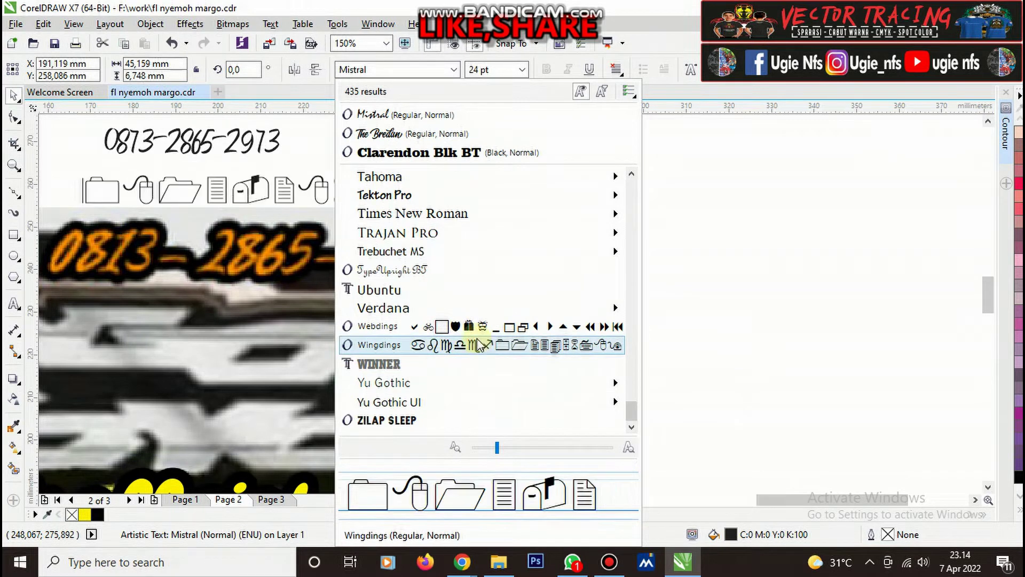
pyautogui.click(463, 279)
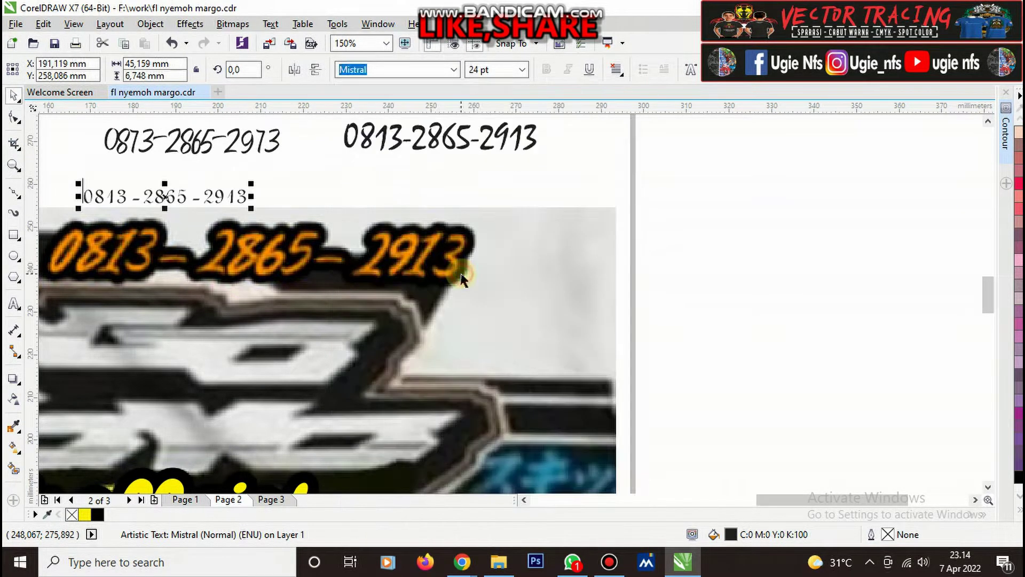
pyautogui.write('TypoUpright BT')
# Delete the thin number copy, try the Mistral number over the orange digits, and save.
pyautogui.press('Delete')
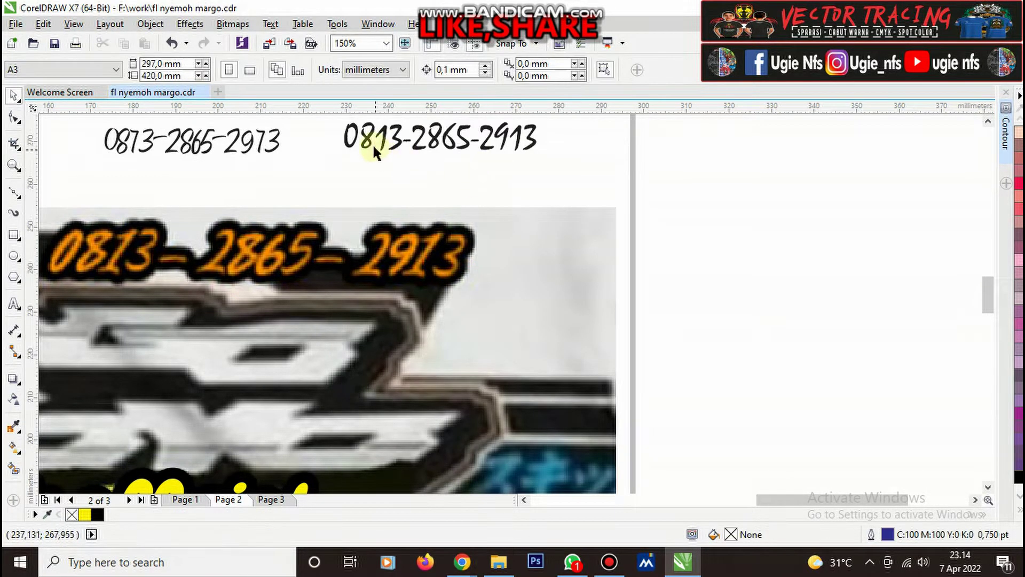
pyautogui.click(373, 143)
pyautogui.moveTo(369, 136); pyautogui.dragTo(309, 192)
pyautogui.moveTo(236, 229); pyautogui.dragTo(160, 251)
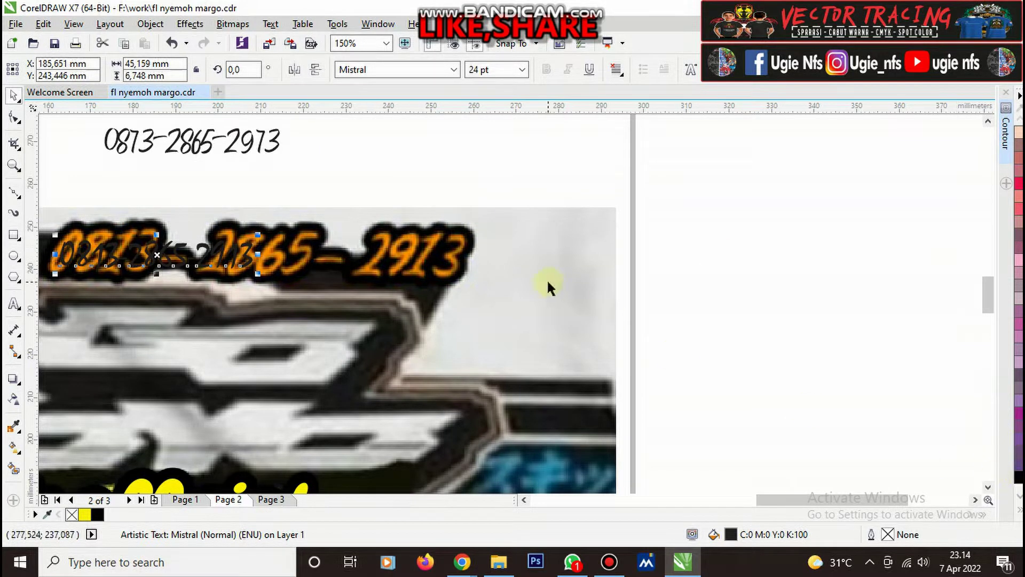
pyautogui.hotkey('ctrl', 's')
# Return the Mistral number above the sticker and lay the Bredan number, coloured red, over the orange digits.
pyautogui.scroll(-3, 363, 246)
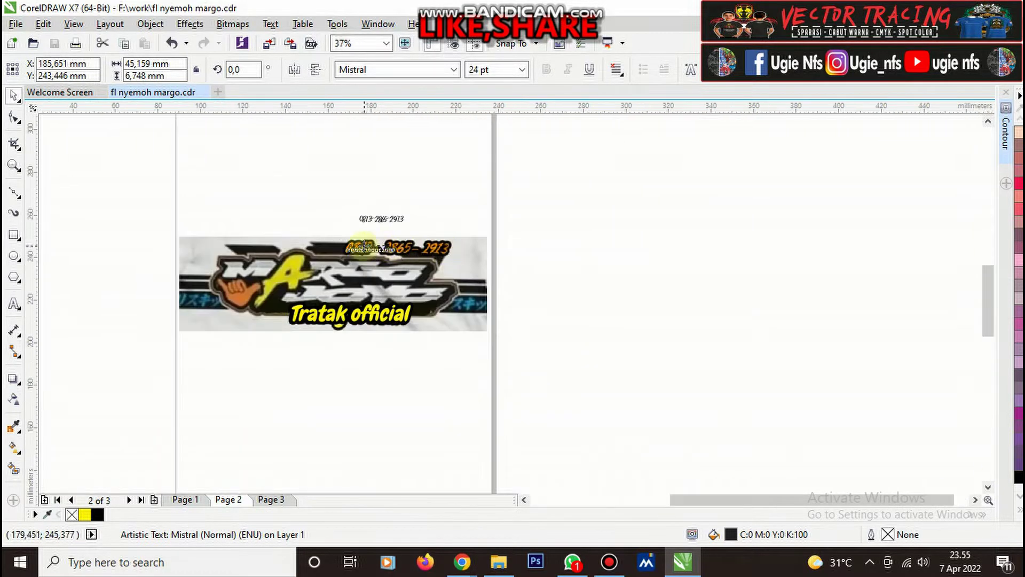
pyautogui.scroll(2, 364, 247)
pyautogui.moveTo(363, 247); pyautogui.dragTo(411, 155)
pyautogui.scroll(2, 386, 191)
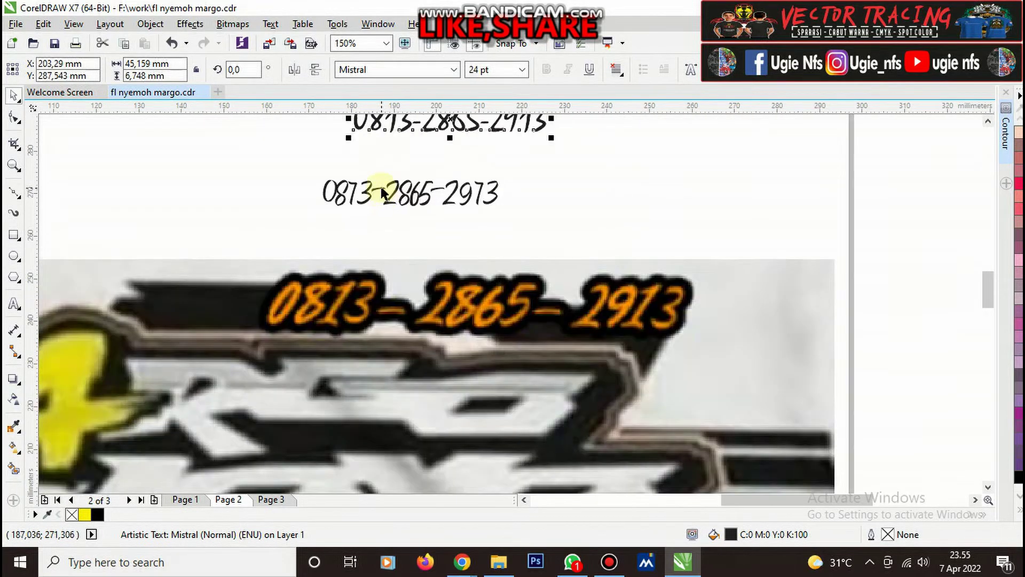
pyautogui.moveTo(369, 195); pyautogui.dragTo(327, 301)
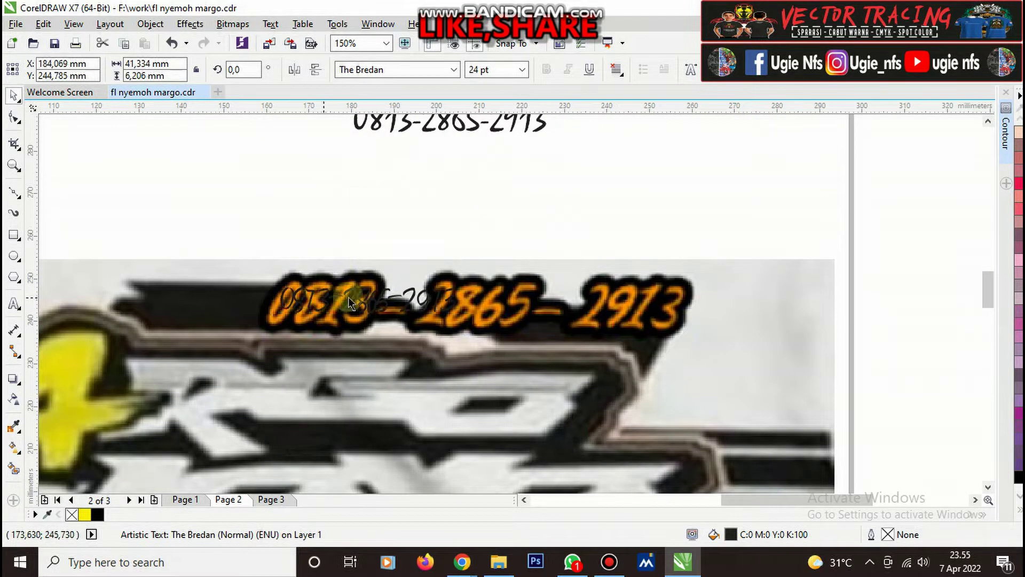
pyautogui.click(1020, 510)
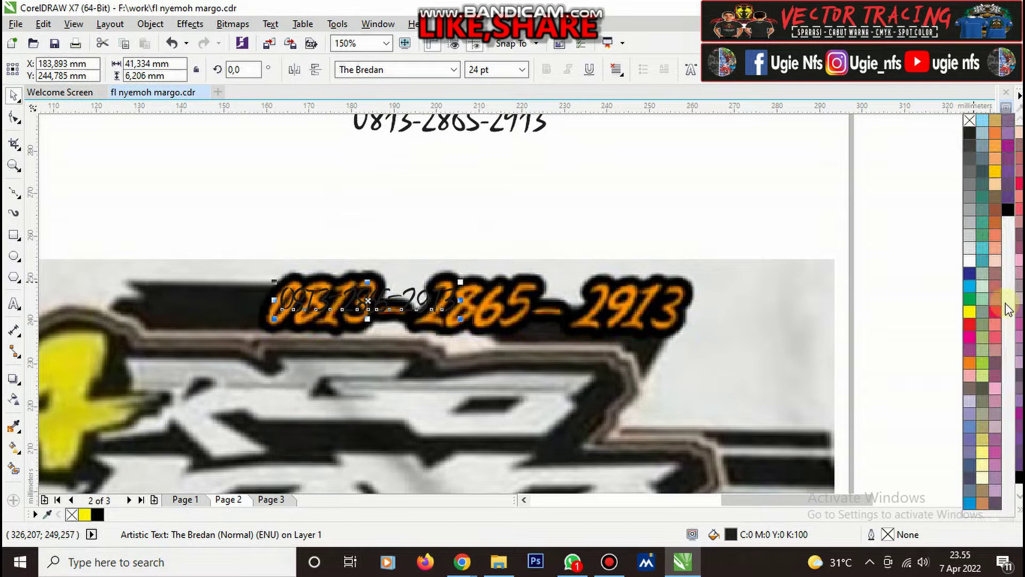
pyautogui.click(969, 310)
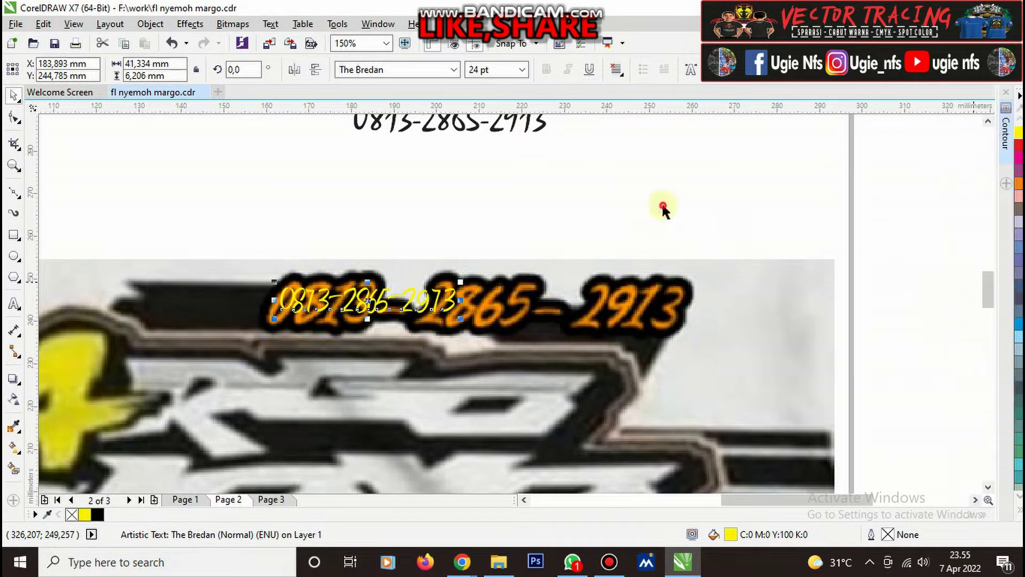
pyautogui.click(1019, 144)
pyautogui.click(640, 218)
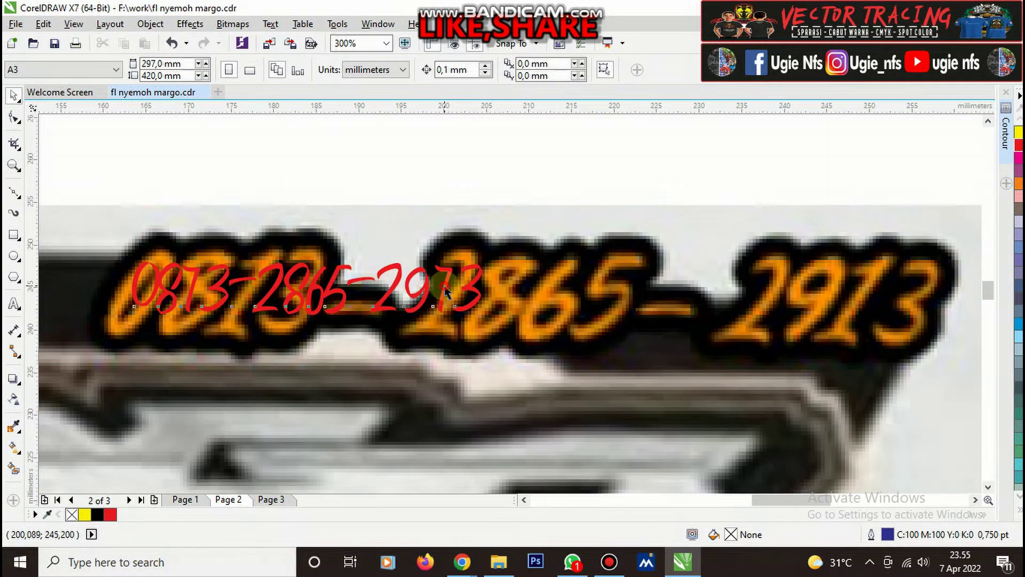
# Enlarge the red number about 179% and stretch it horizontally over the orange digits.
pyautogui.click(446, 292)
pyautogui.moveTo(487, 257); pyautogui.dragTo(764, 188)
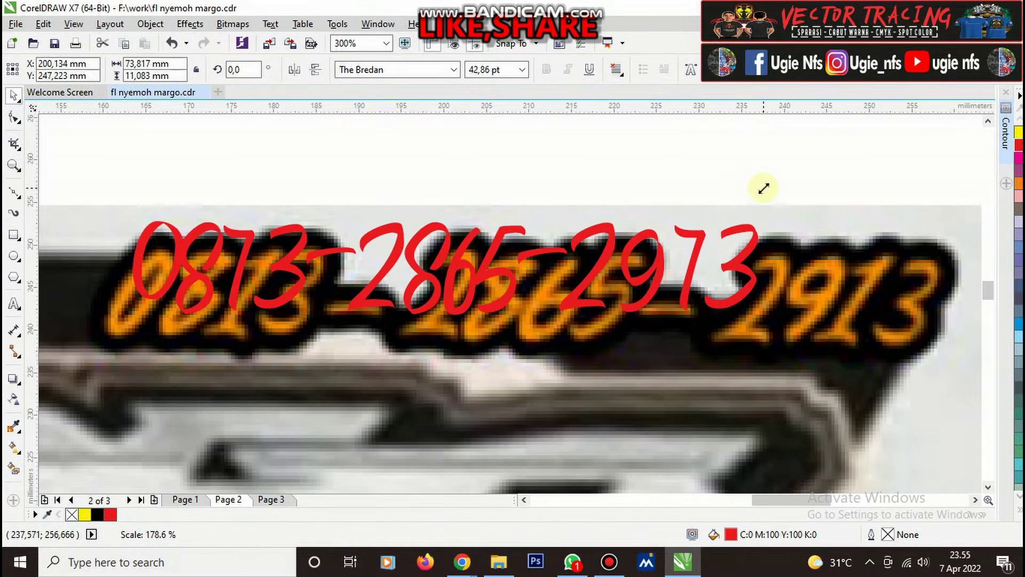
pyautogui.moveTo(689, 237); pyautogui.dragTo(684, 262)
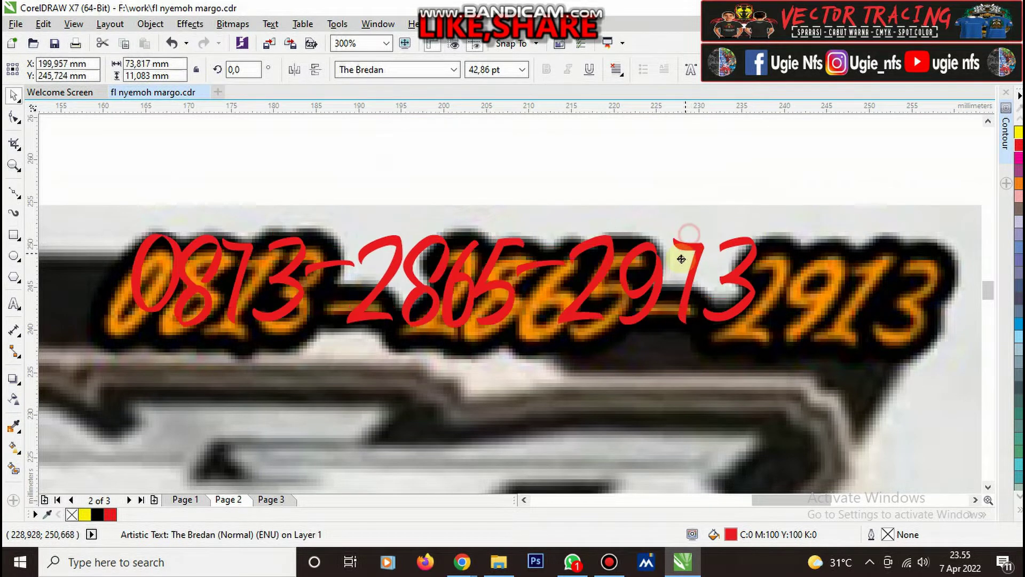
pyautogui.scroll(-1, 695, 272)
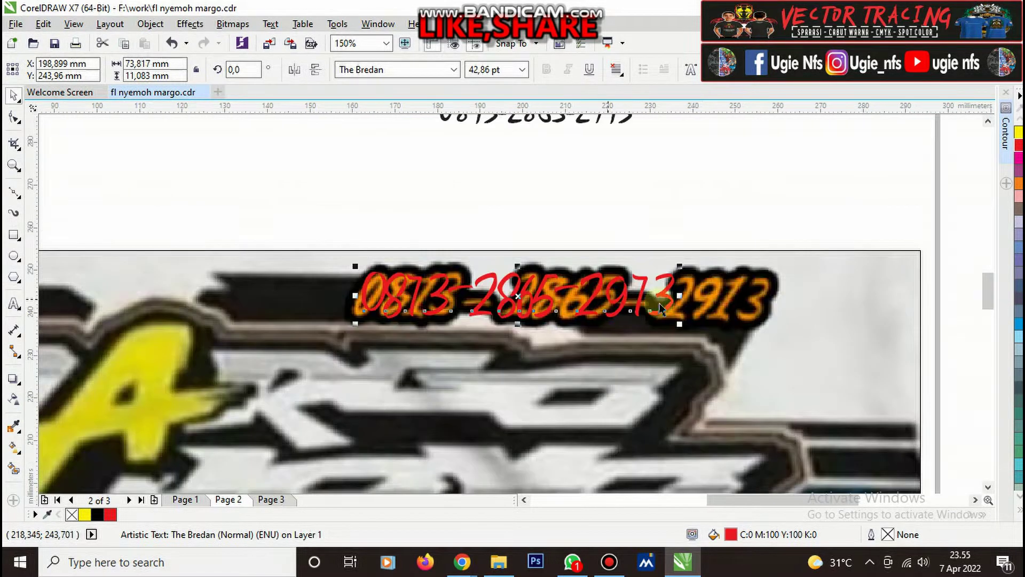
pyautogui.scroll(1, 660, 299)
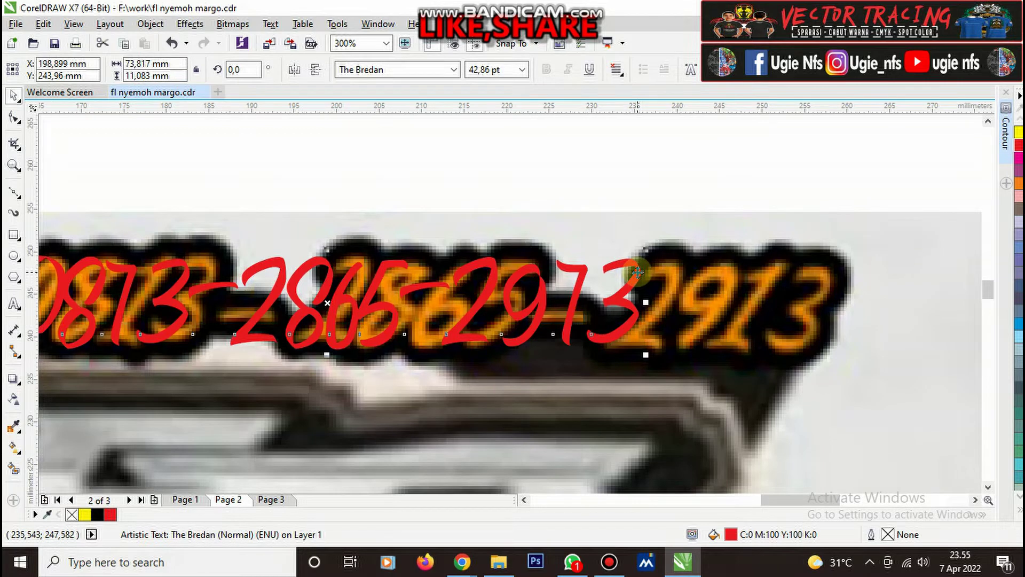
pyautogui.scroll(-1, 657, 292)
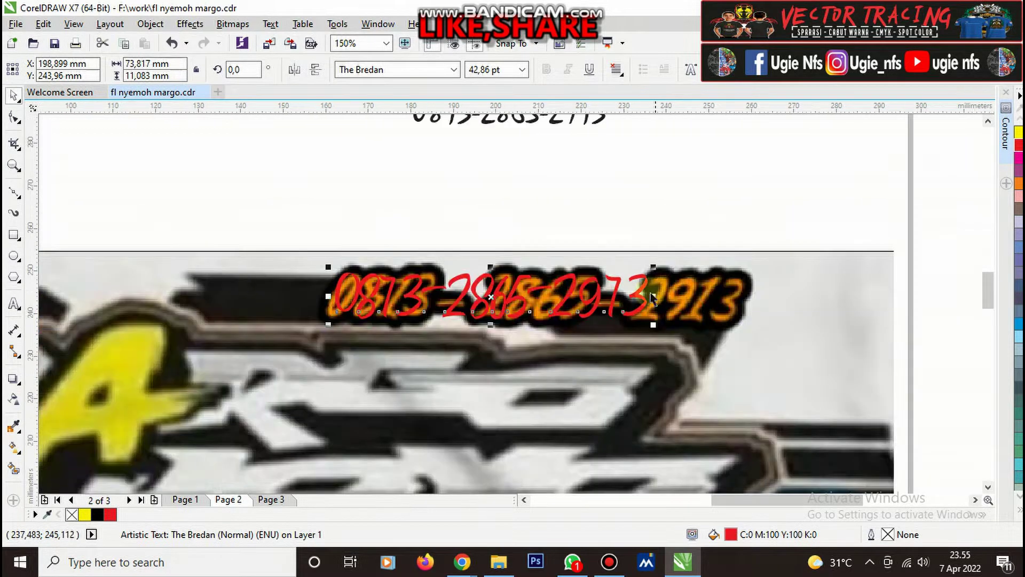
pyautogui.scroll(1, 346, 291)
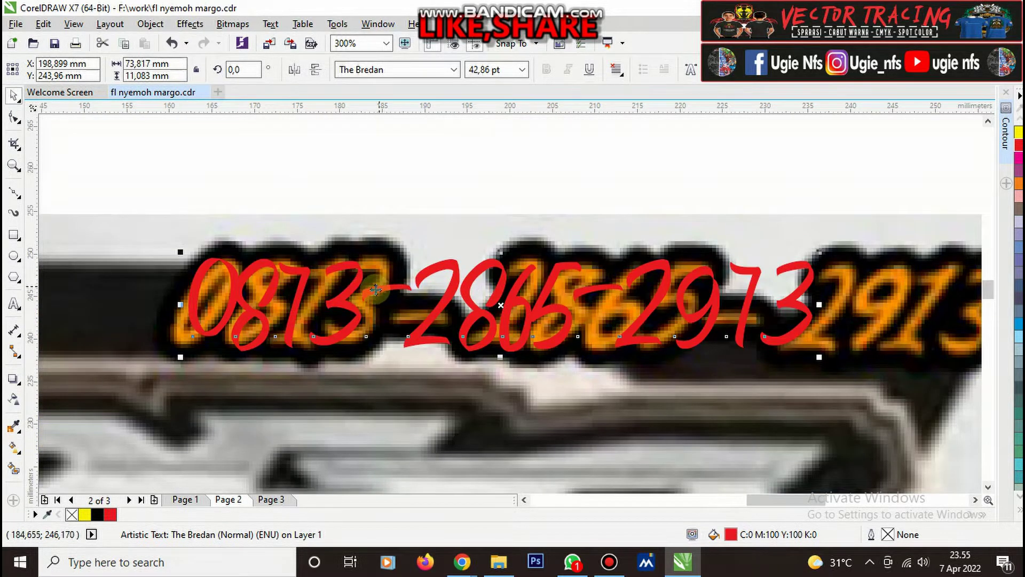
pyautogui.scroll(-1, 385, 289)
pyautogui.scroll(1, 550, 296)
pyautogui.moveTo(639, 249); pyautogui.dragTo(649, 246)
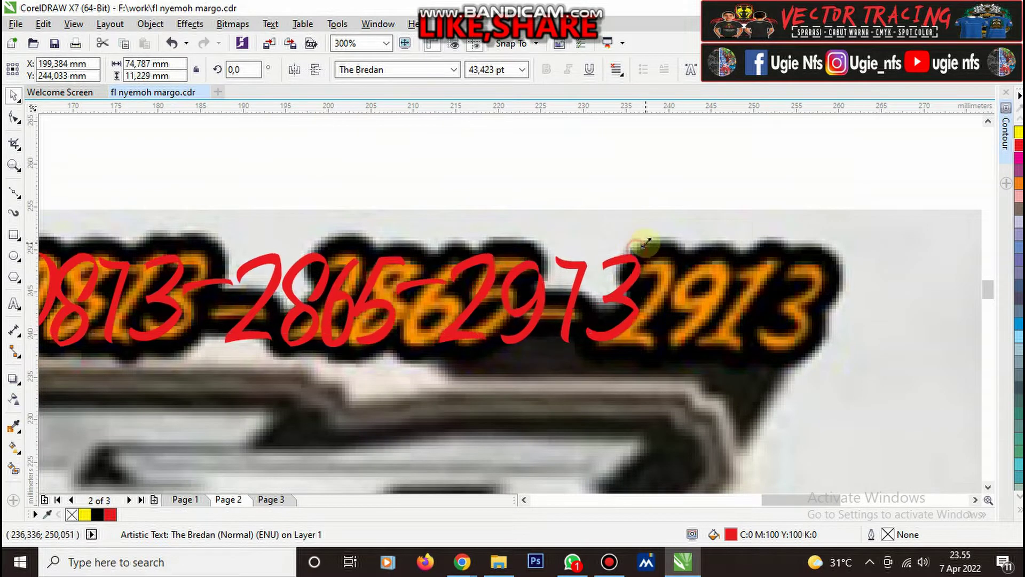
pyautogui.moveTo(647, 299); pyautogui.dragTo(827, 332)
# Slant the red number slightly, nudge it left, and widen it a bit more.
pyautogui.scroll(-1, 728, 307)
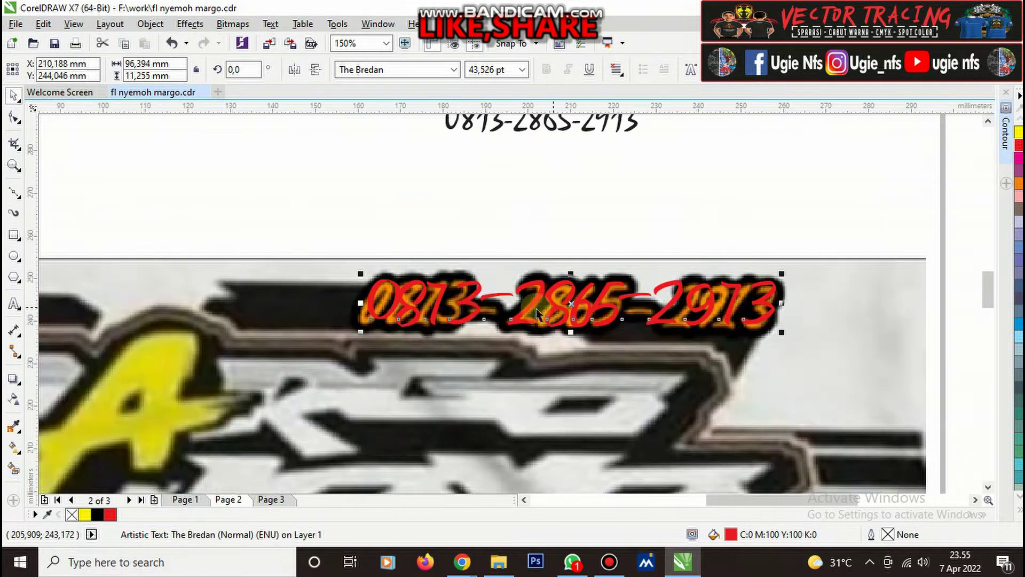
pyautogui.scroll(2, 479, 288)
pyautogui.scroll(-1, 534, 289)
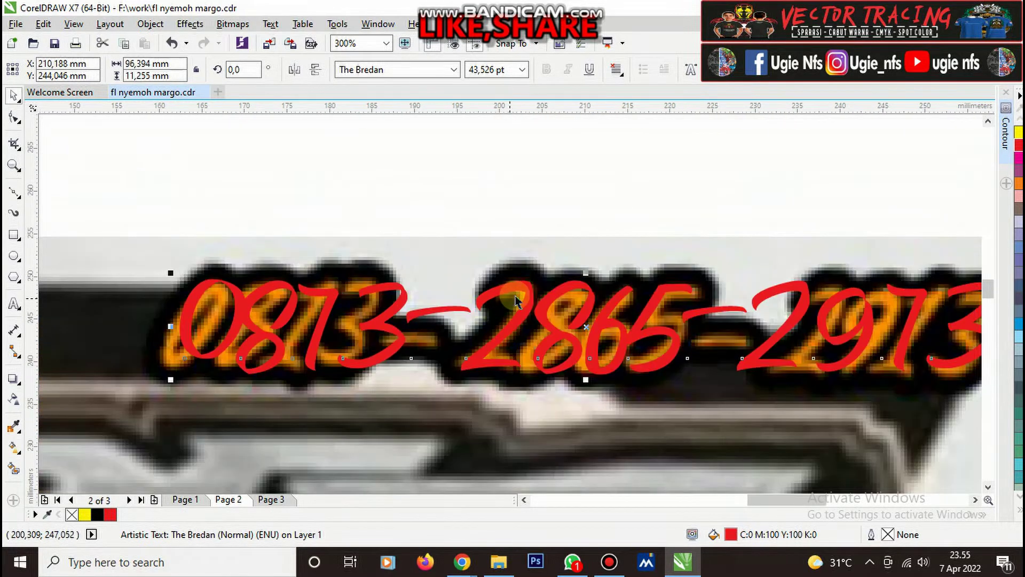
pyautogui.click(566, 285)
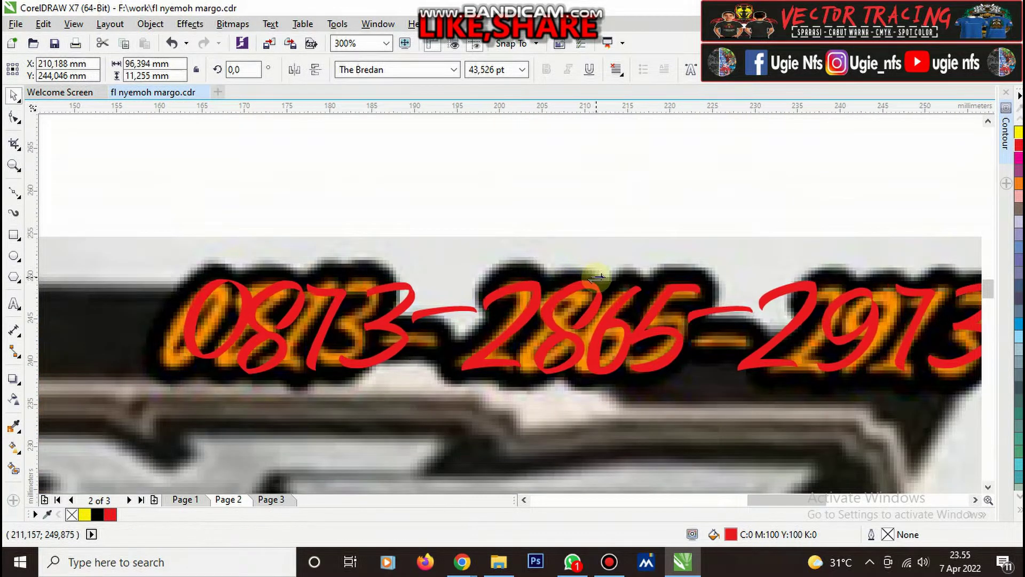
pyautogui.moveTo(596, 275); pyautogui.dragTo(603, 275)
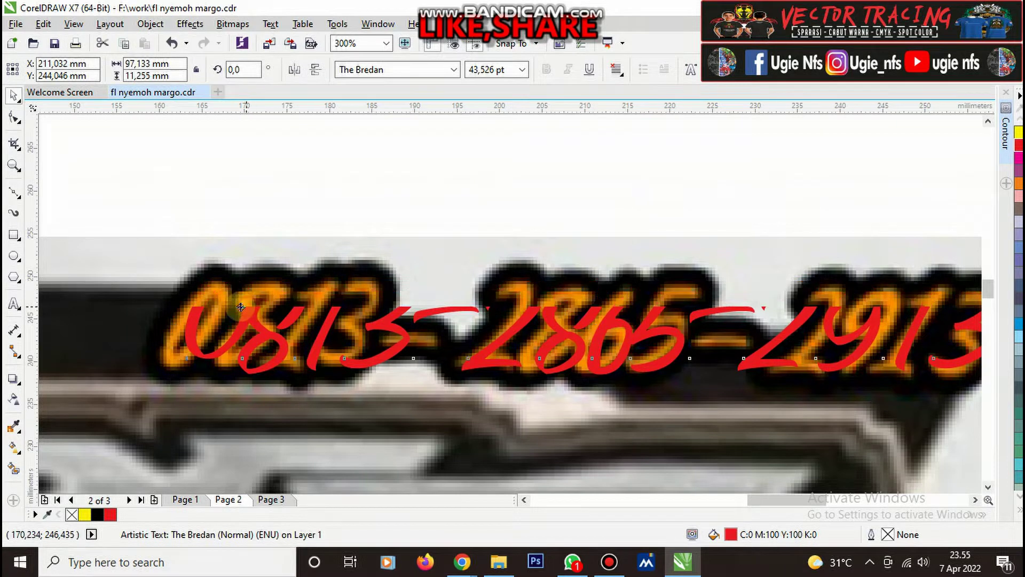
pyautogui.moveTo(248, 311); pyautogui.dragTo(219, 311)
pyautogui.scroll(-2, 219, 312)
pyautogui.scroll(2, 380, 315)
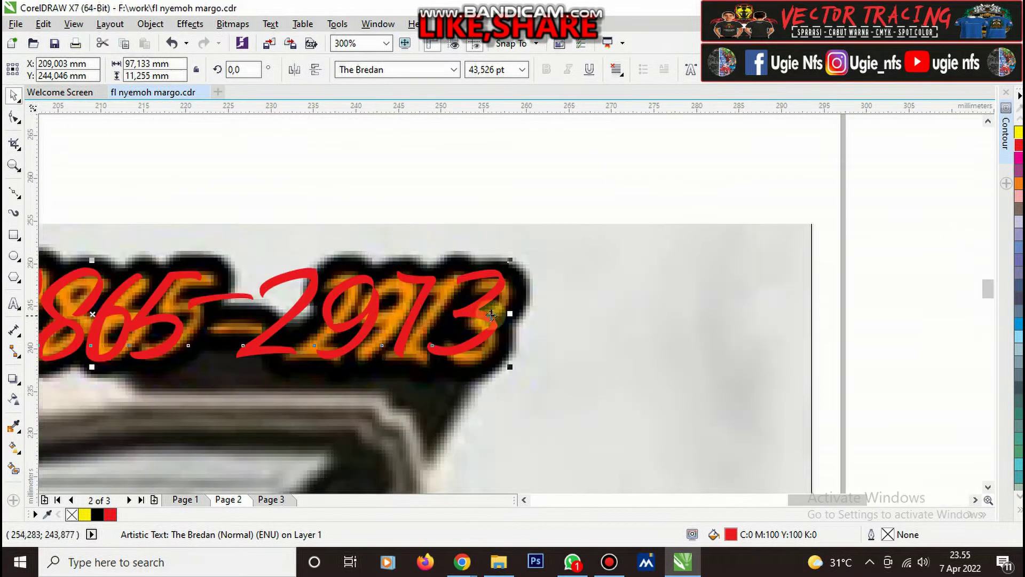
pyautogui.moveTo(515, 313); pyautogui.dragTo(525, 313)
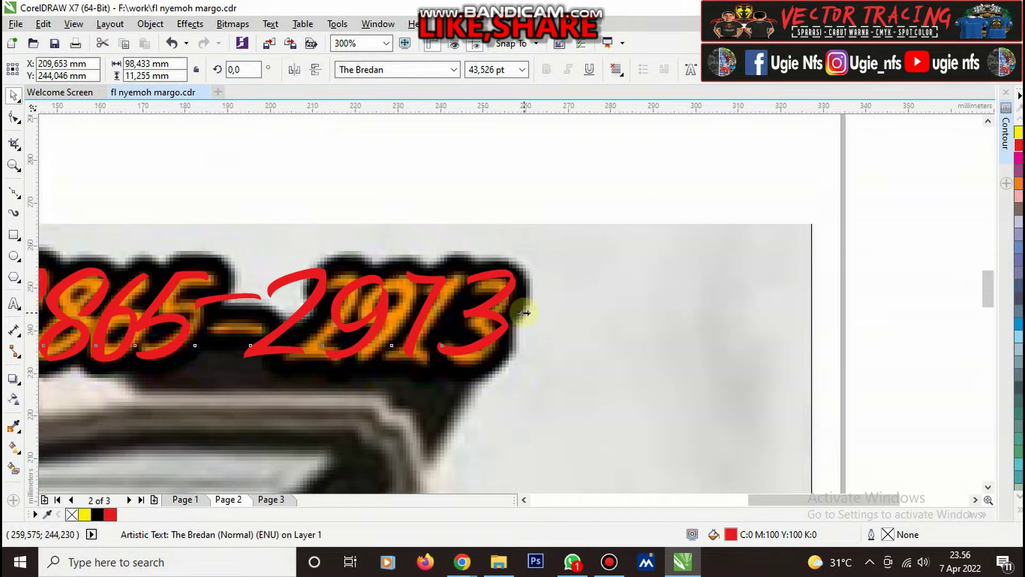
pyautogui.scroll(-1, 470, 299)
pyautogui.scroll(1, 462, 299)
# Convert the red number to curves and replace a digit's hook with a smooth pointed end.
pyautogui.scroll(-1, 491, 290)
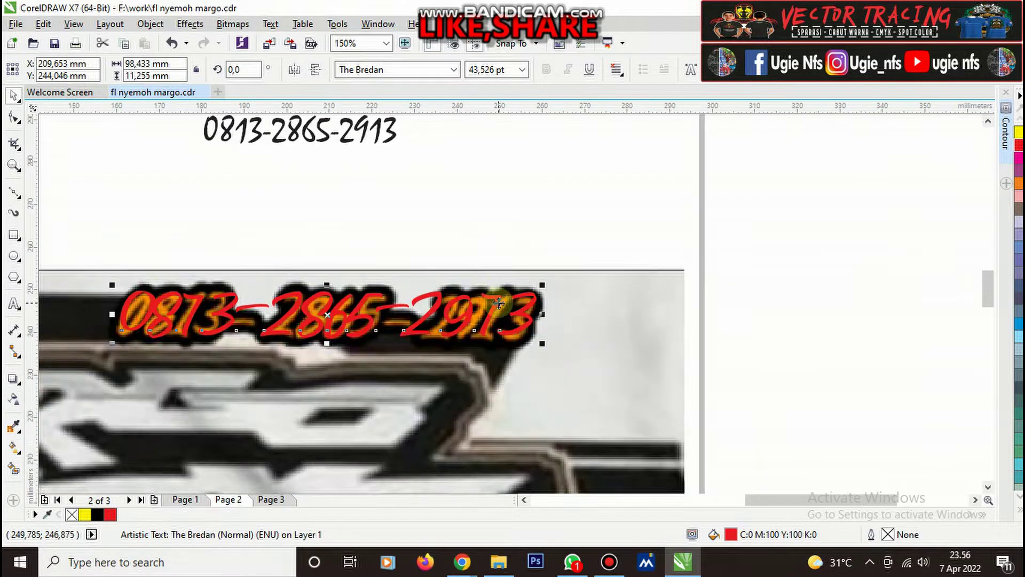
pyautogui.scroll(2, 498, 296)
pyautogui.hotkey('ctrl', 'q')
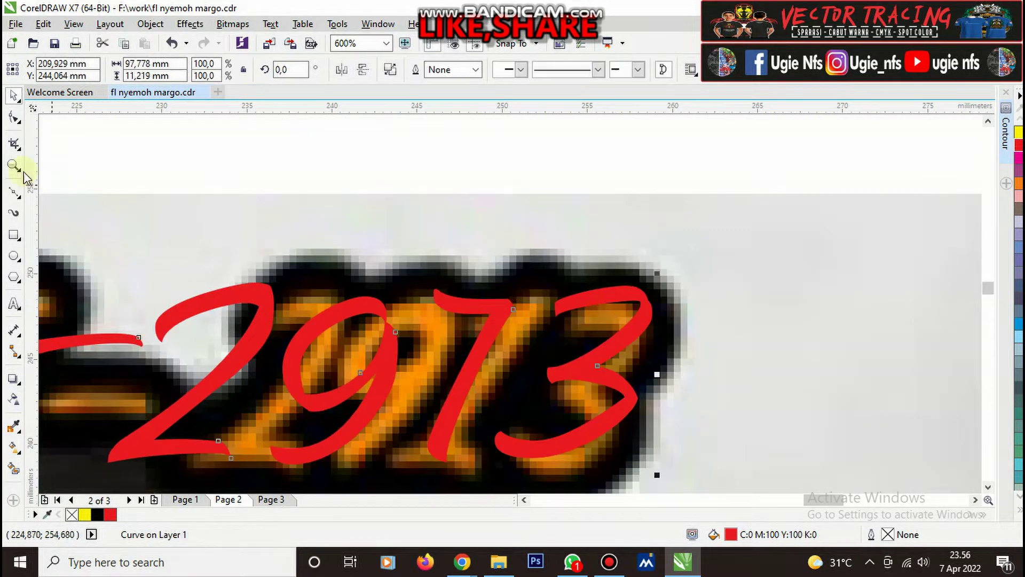
pyautogui.click(15, 119)
pyautogui.scroll(4, 422, 287)
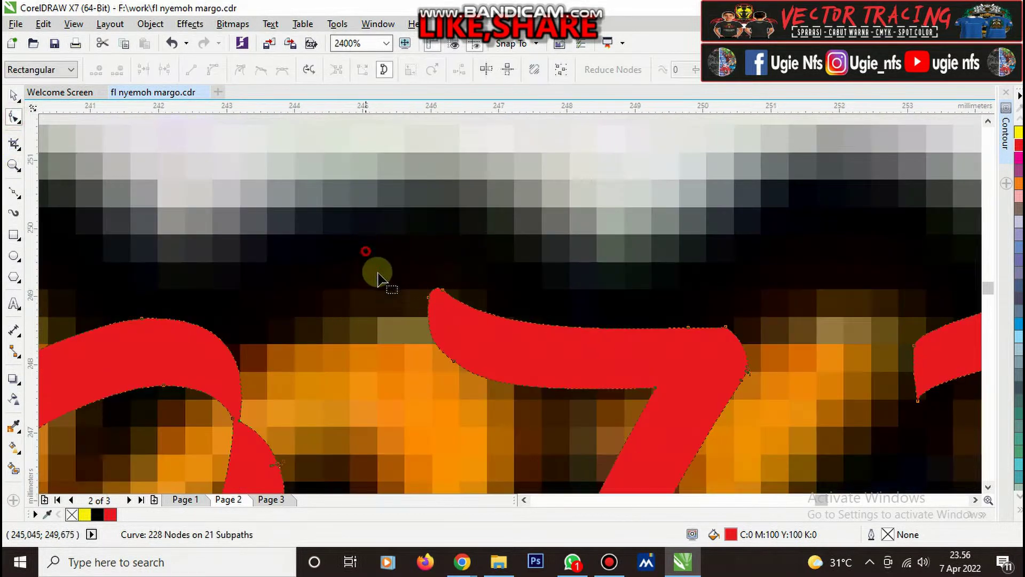
pyautogui.moveTo(366, 250); pyautogui.dragTo(541, 406)
pyautogui.press('Delete')
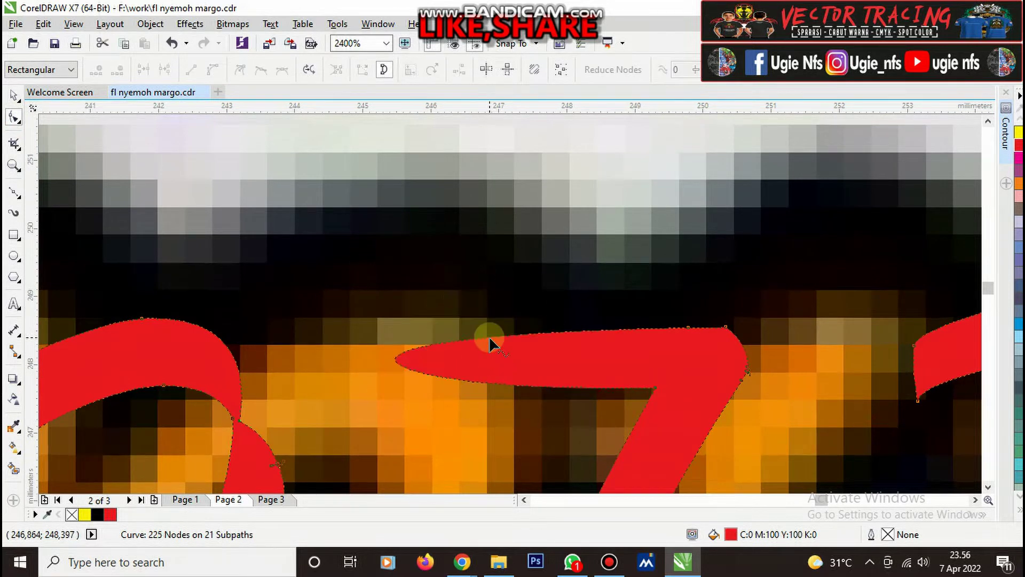
pyautogui.click(530, 395)
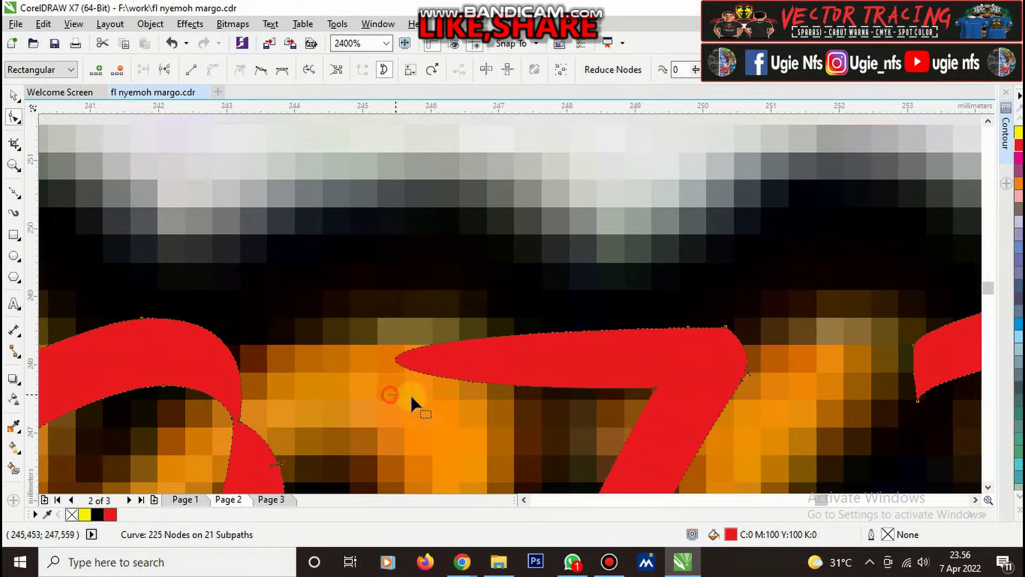
pyautogui.moveTo(411, 398); pyautogui.dragTo(559, 423)
pyautogui.moveTo(294, 359); pyautogui.dragTo(536, 394)
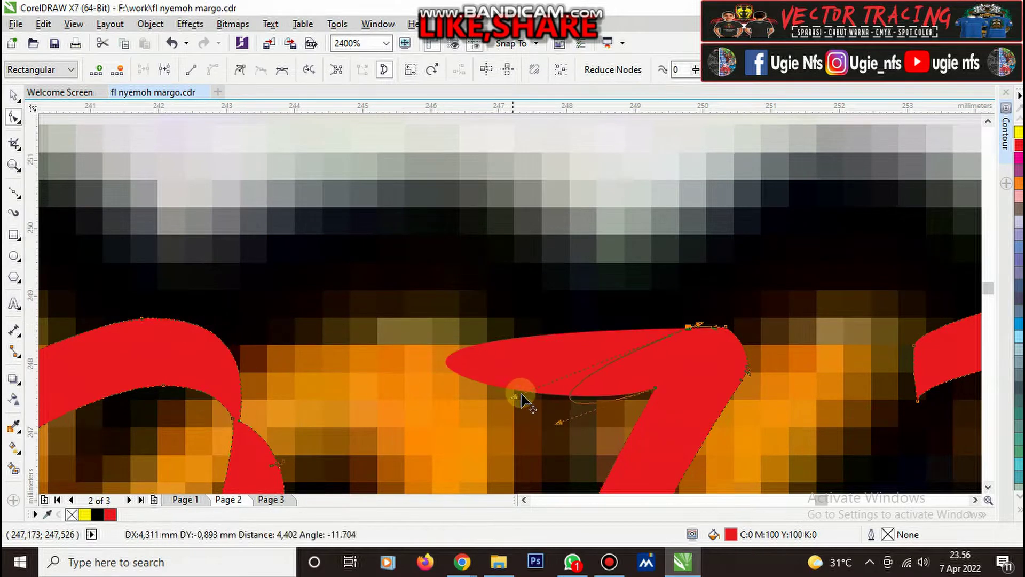
# Remove the digit's top-left tip nodes and reshape the 1's top stroke.
pyautogui.scroll(-2, 497, 373)
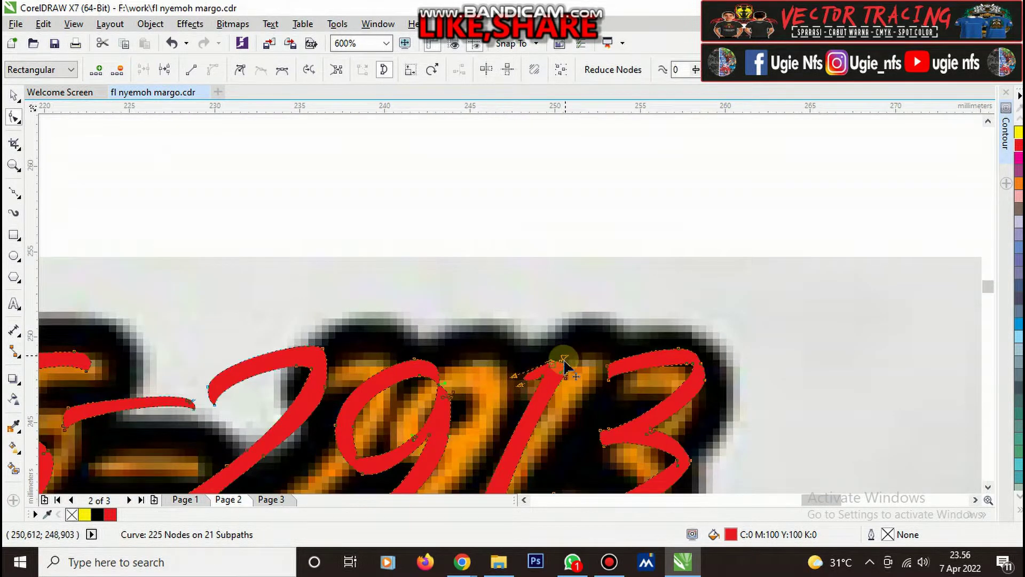
pyautogui.scroll(2, 531, 393)
pyautogui.scroll(-3, 584, 366)
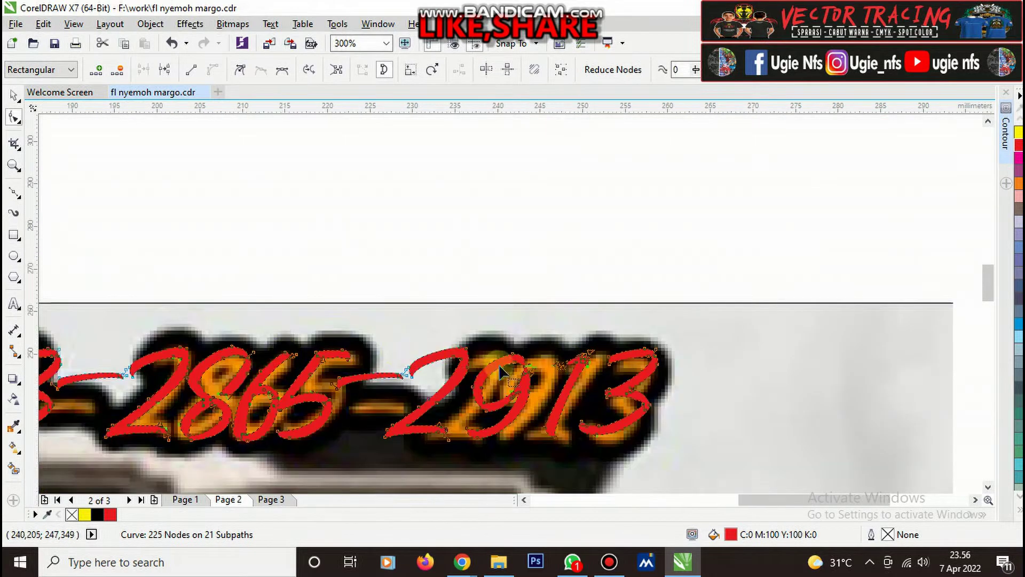
pyautogui.scroll(-1, 270, 369)
pyautogui.scroll(2, 179, 352)
pyautogui.scroll(2, 114, 337)
pyautogui.scroll(1, 114, 336)
pyautogui.scroll(-1, 387, 325)
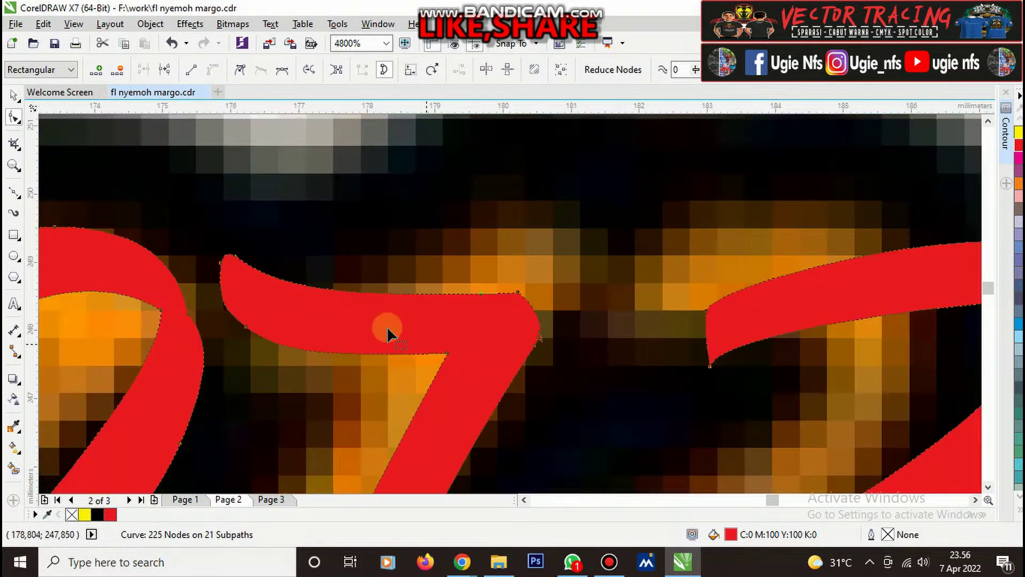
pyautogui.press('Delete')
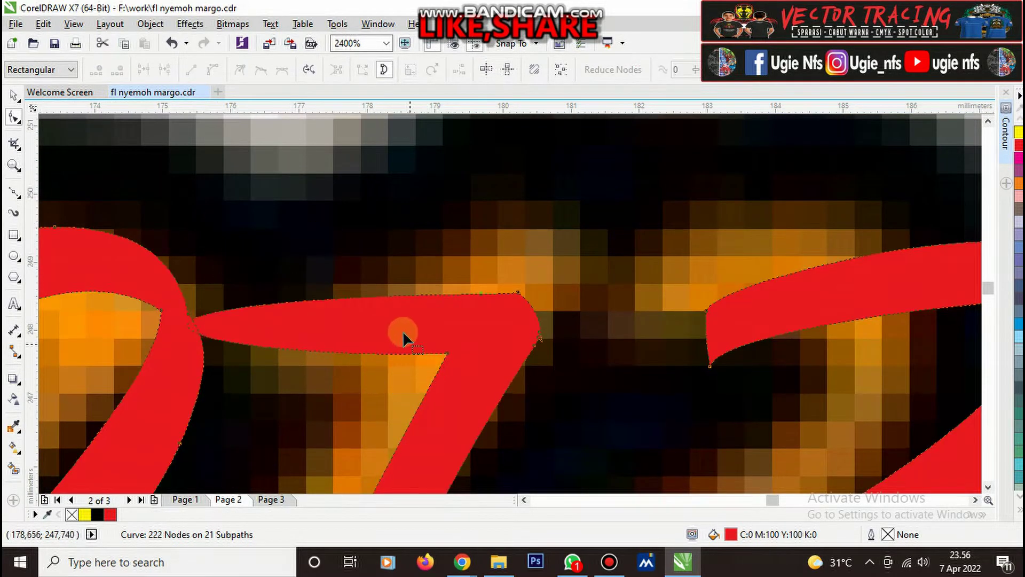
pyautogui.moveTo(459, 367); pyautogui.dragTo(460, 367)
pyautogui.moveTo(448, 354); pyautogui.dragTo(195, 366)
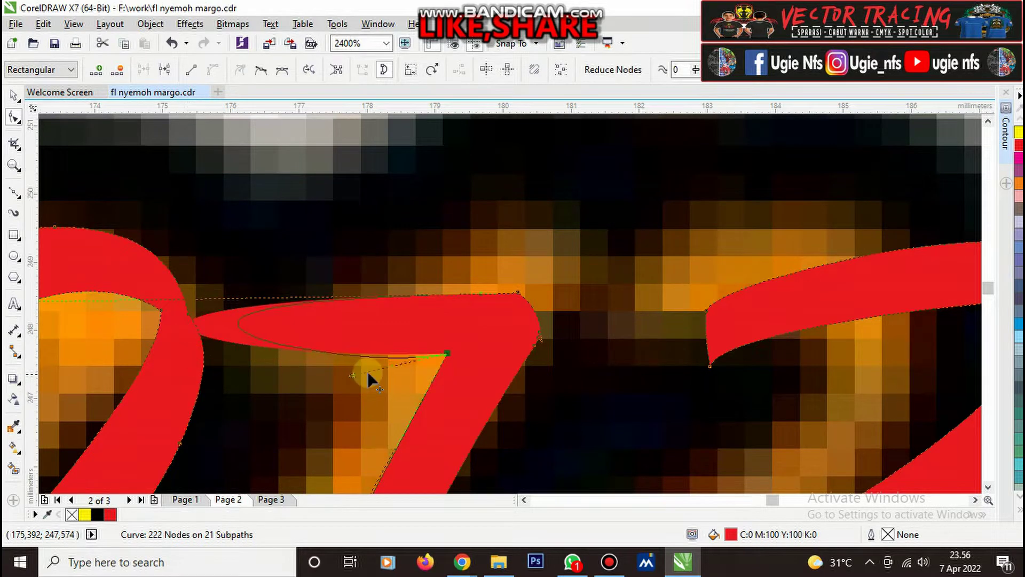
pyautogui.moveTo(367, 370); pyautogui.dragTo(281, 334)
pyautogui.scroll(-2, 249, 363)
pyautogui.scroll(1, 249, 363)
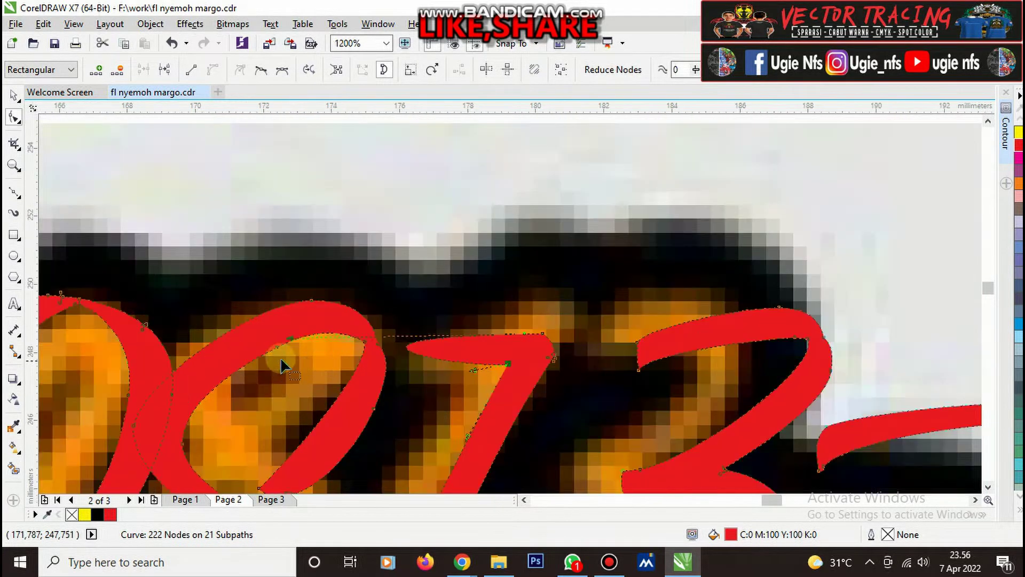
pyautogui.moveTo(344, 346)
pyautogui.mouseDown()
pyautogui.moveTo(437, 341)
pyautogui.moveTo(446, 368)
pyautogui.mouseUp()
pyautogui.press('space')
# Deselect, then reselect the dash and the whole phone-number curve.
pyautogui.scroll(-2, 397, 347)
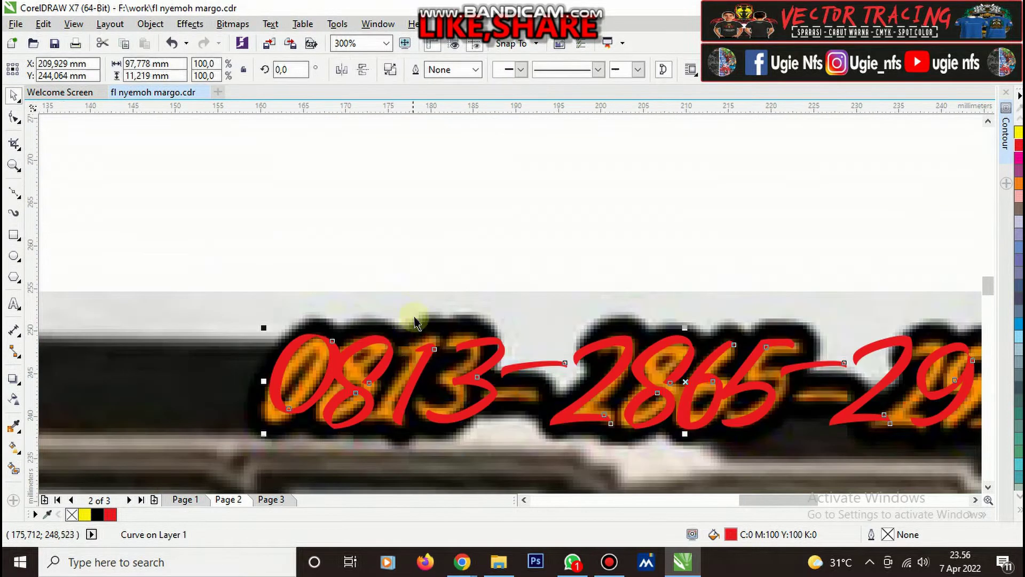
pyautogui.click(406, 283)
pyautogui.scroll(-2, 378, 295)
pyautogui.scroll(2, 445, 332)
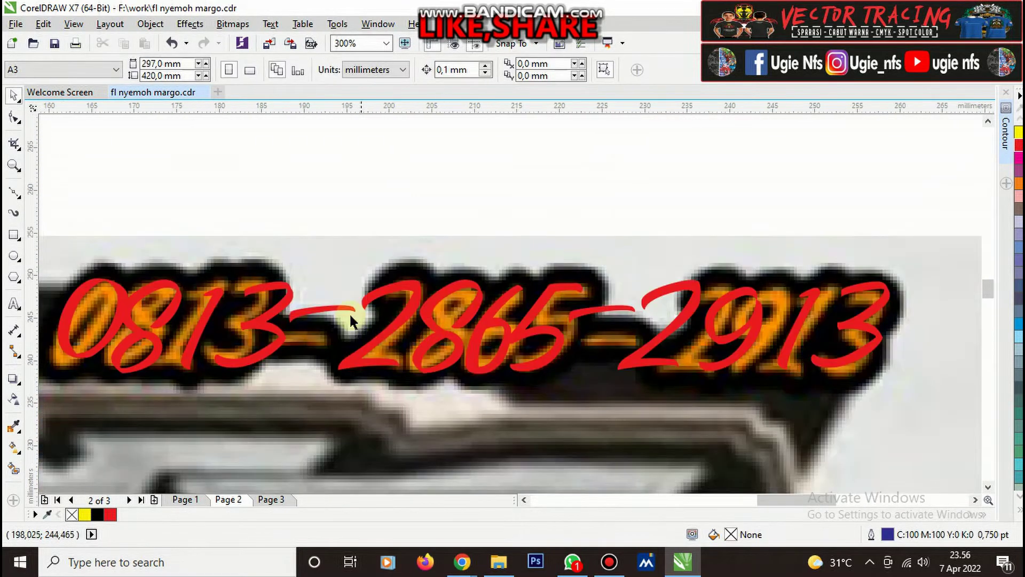
pyautogui.scroll(2, 320, 316)
pyautogui.click(324, 298)
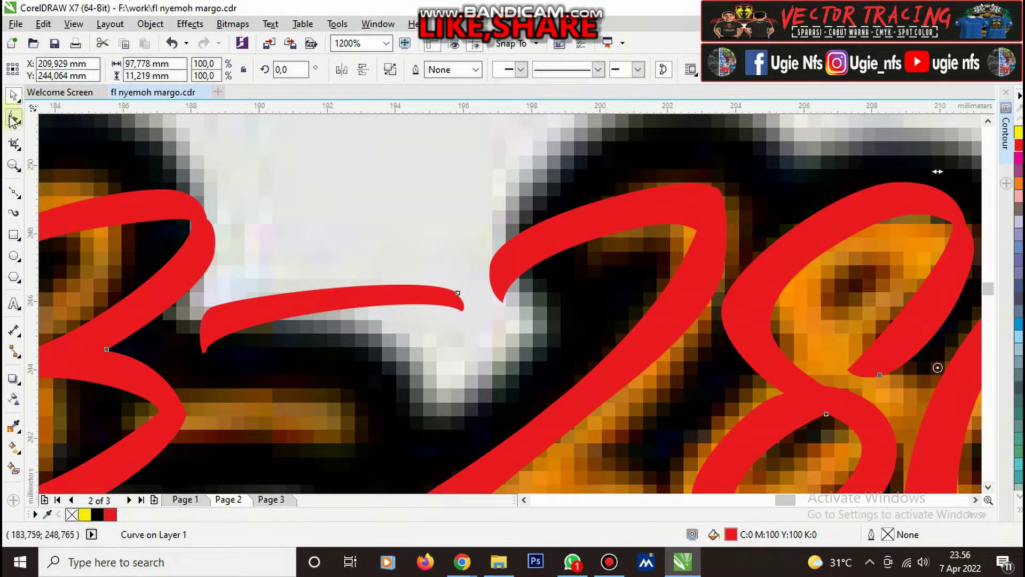
pyautogui.press('space')
pyautogui.scroll(-2, 333, 286)
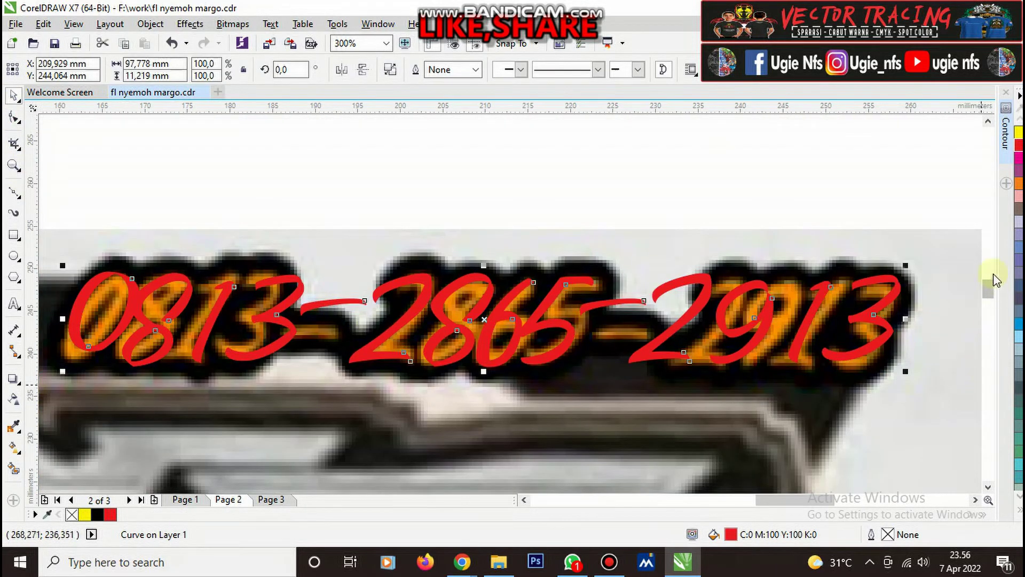
# Try a 2 mm black contour around the number, then undo it.
pyautogui.click(1006, 134)
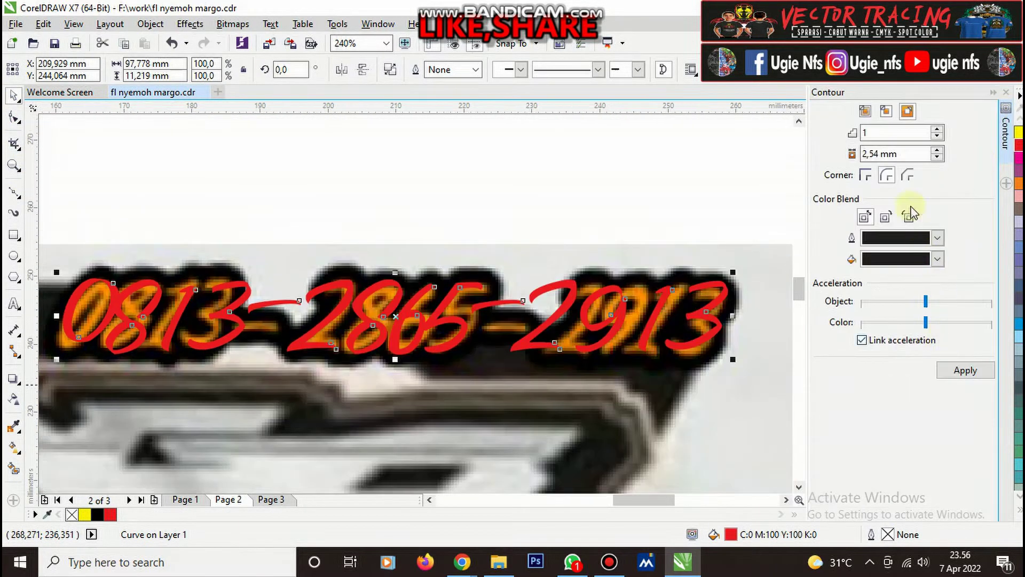
pyautogui.press('BackSpace')
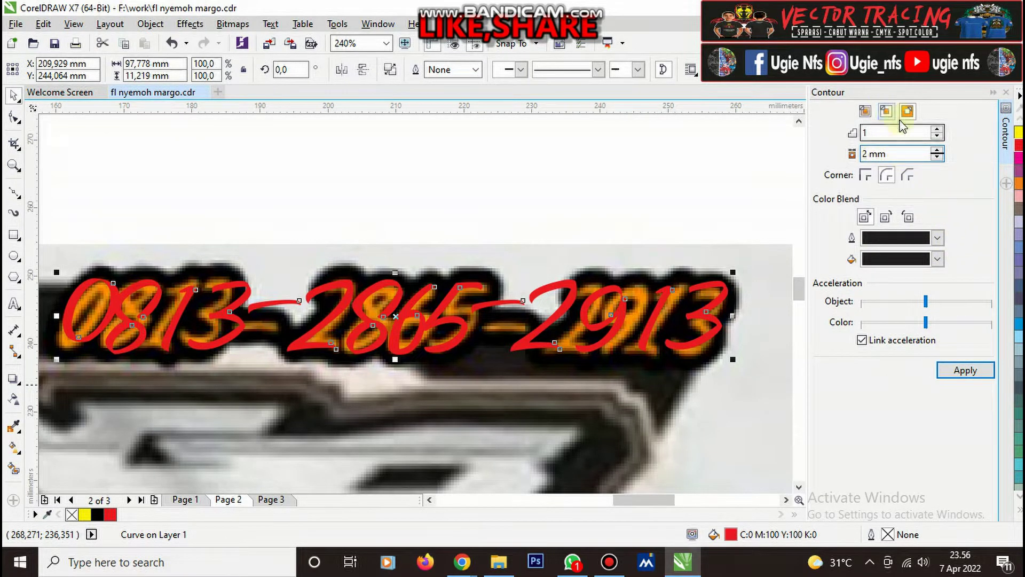
pyautogui.click(957, 370)
pyautogui.scroll(2, 734, 291)
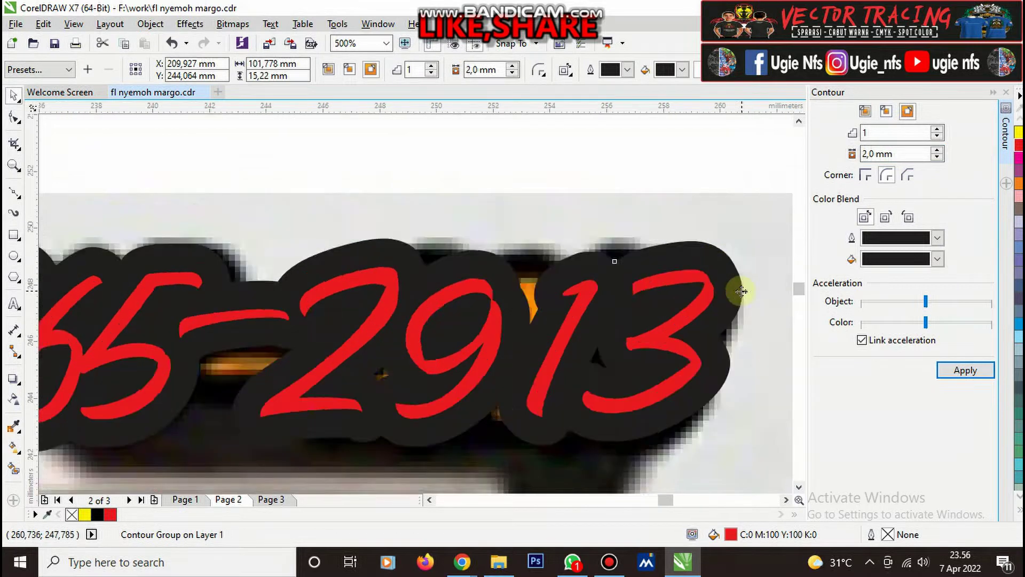
pyautogui.scroll(2, 675, 243)
pyautogui.scroll(-4, 603, 259)
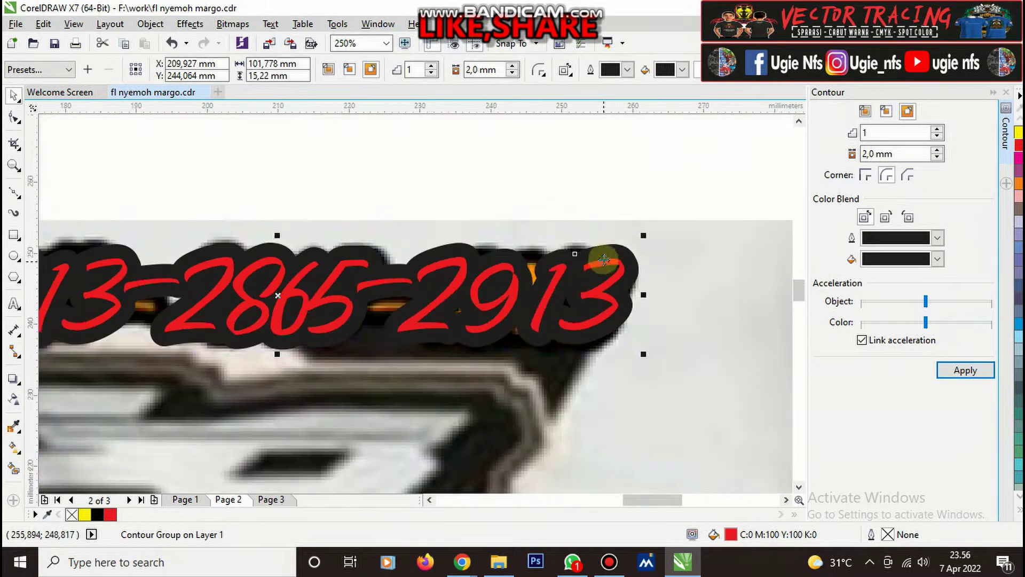
pyautogui.click(171, 44)
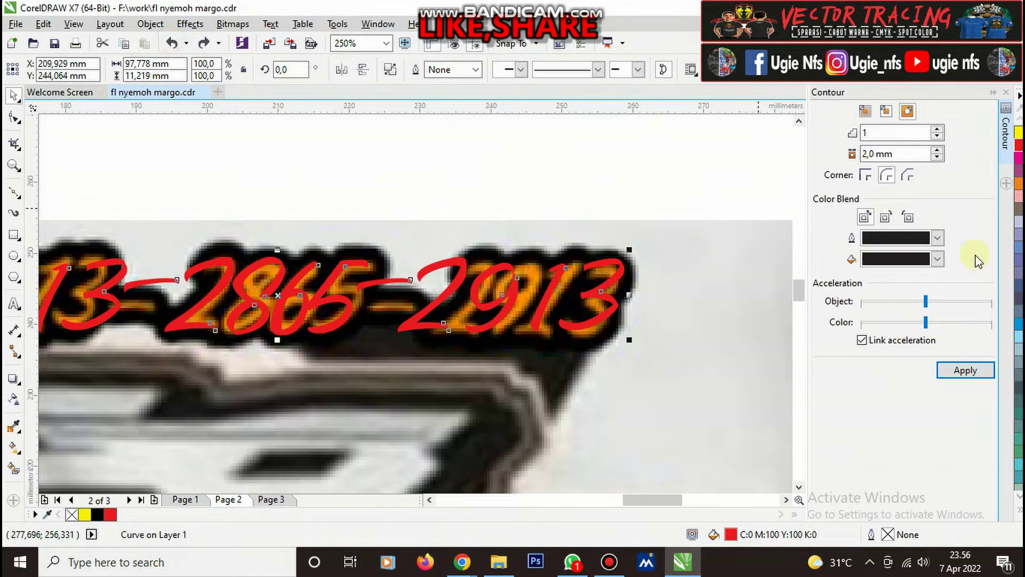
# Apply a 1.0 mm contour to 2913, comparing it with undo before settling.
pyautogui.click(937, 158)
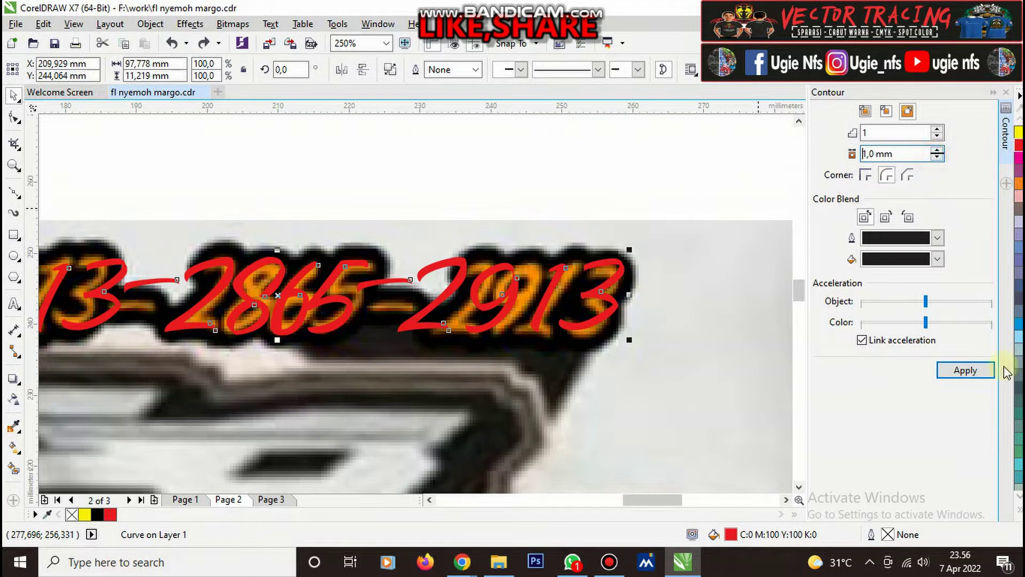
pyautogui.click(965, 370)
pyautogui.scroll(1, 648, 262)
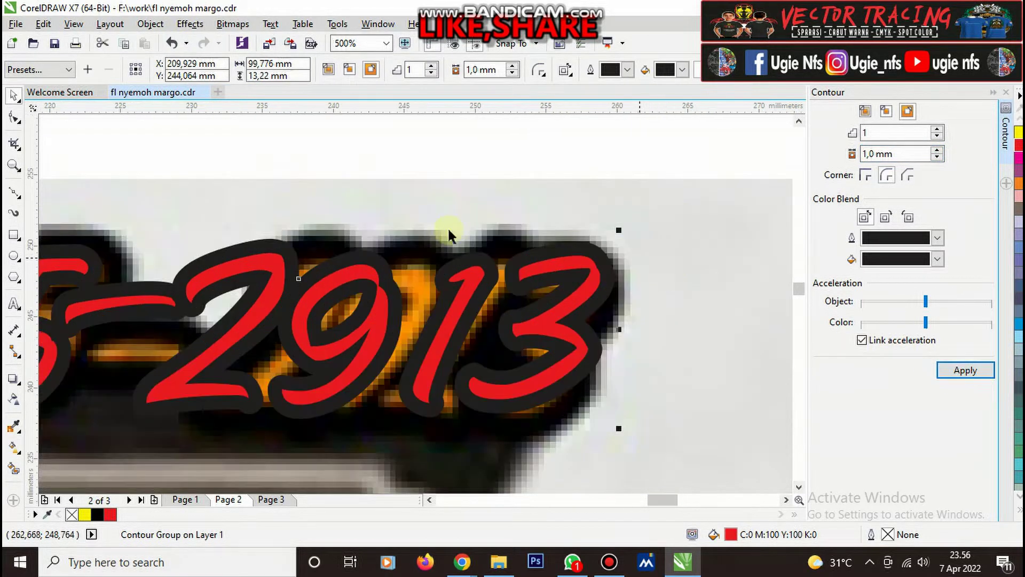
pyautogui.click(170, 44)
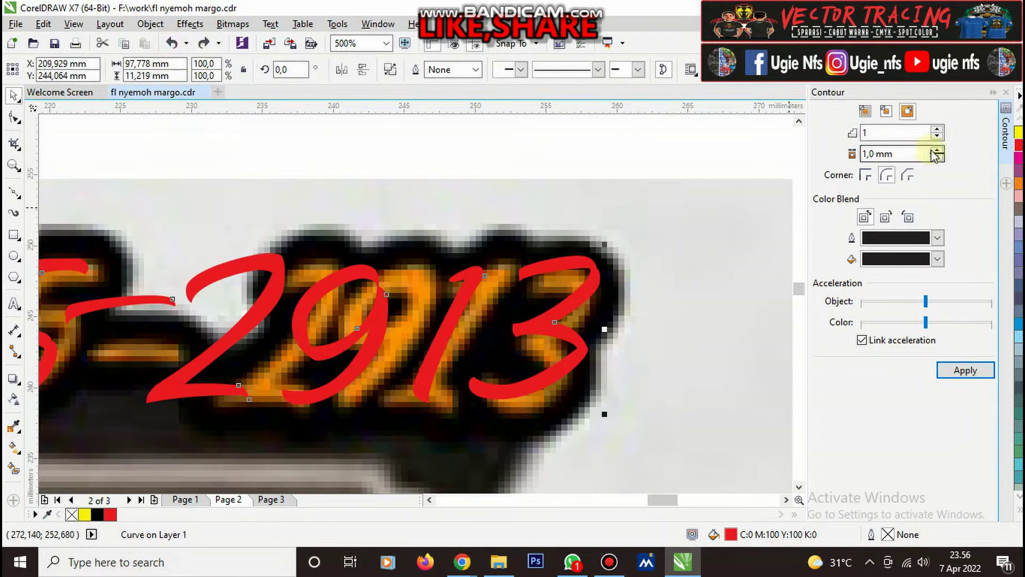
pyautogui.write('1,5')
pyautogui.click(956, 374)
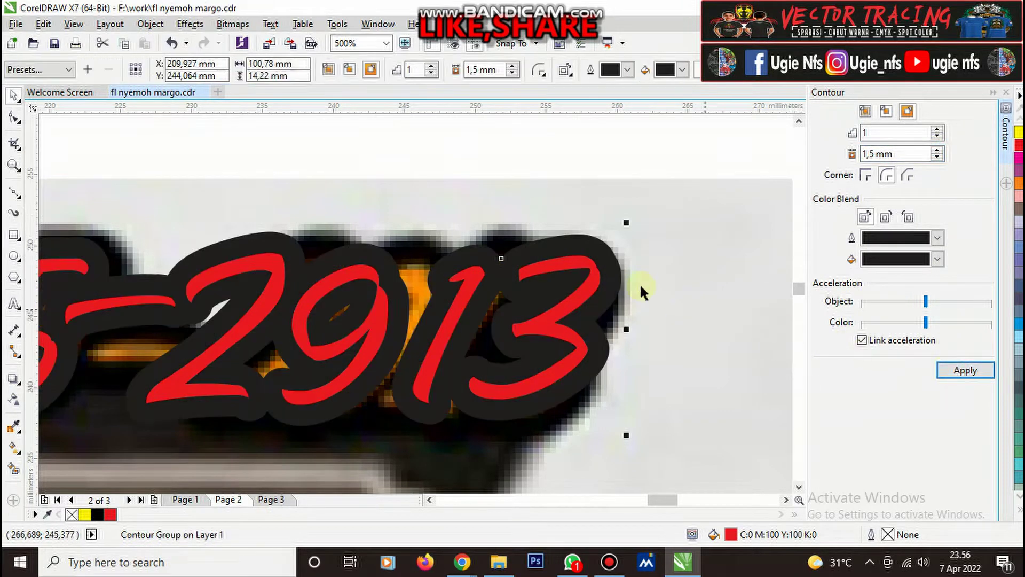
pyautogui.click(172, 43)
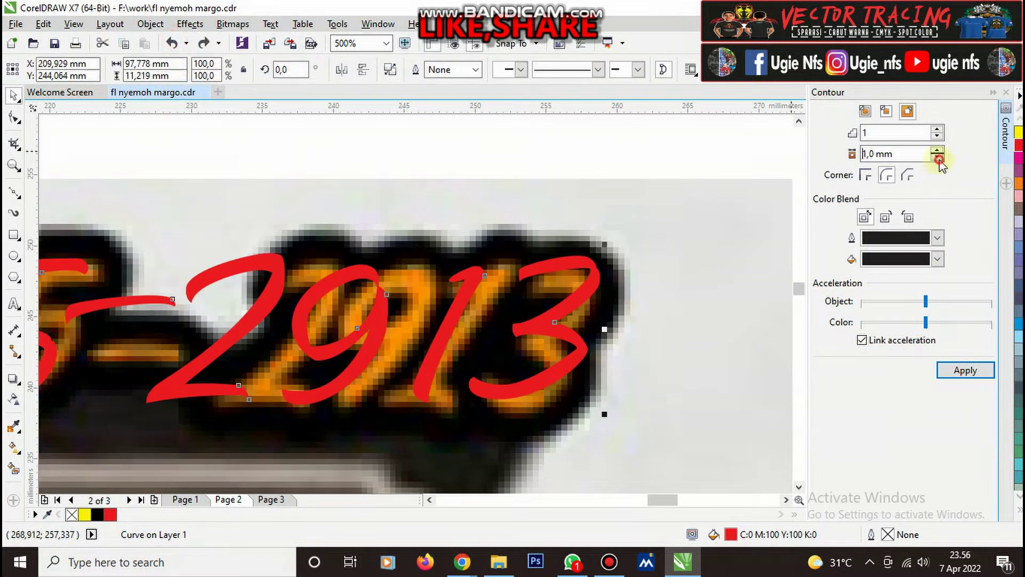
pyautogui.click(961, 370)
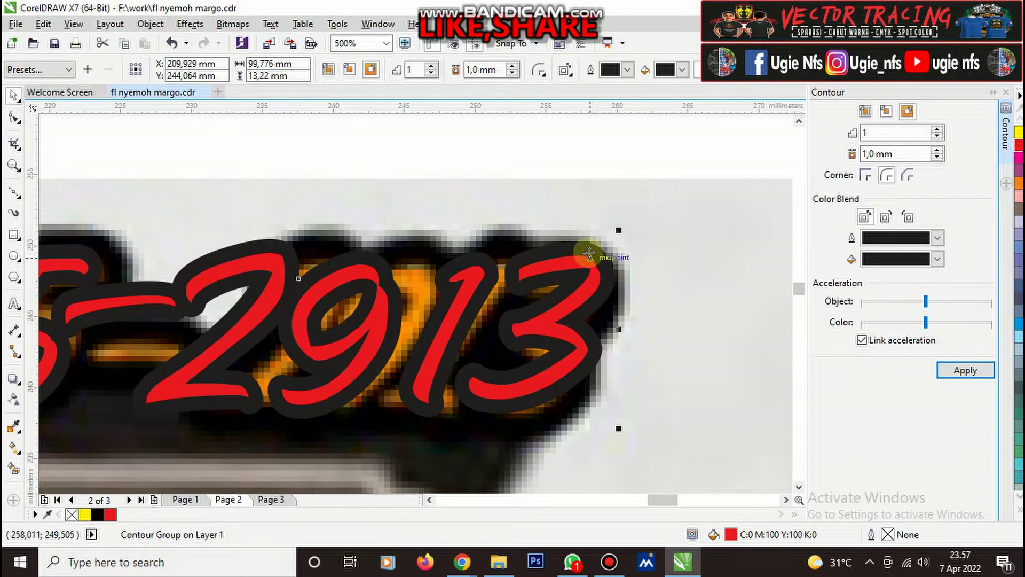
# Break the contour group apart, filling the digits orange and the outline shape rich black.
pyautogui.rightClick(589, 255)
pyautogui.click(662, 277)
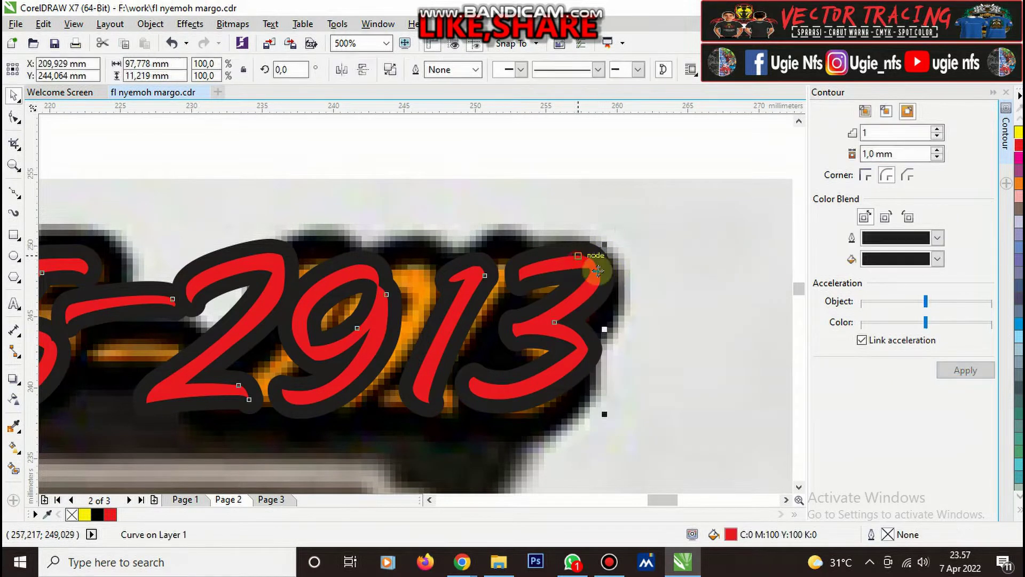
pyautogui.click(1019, 512)
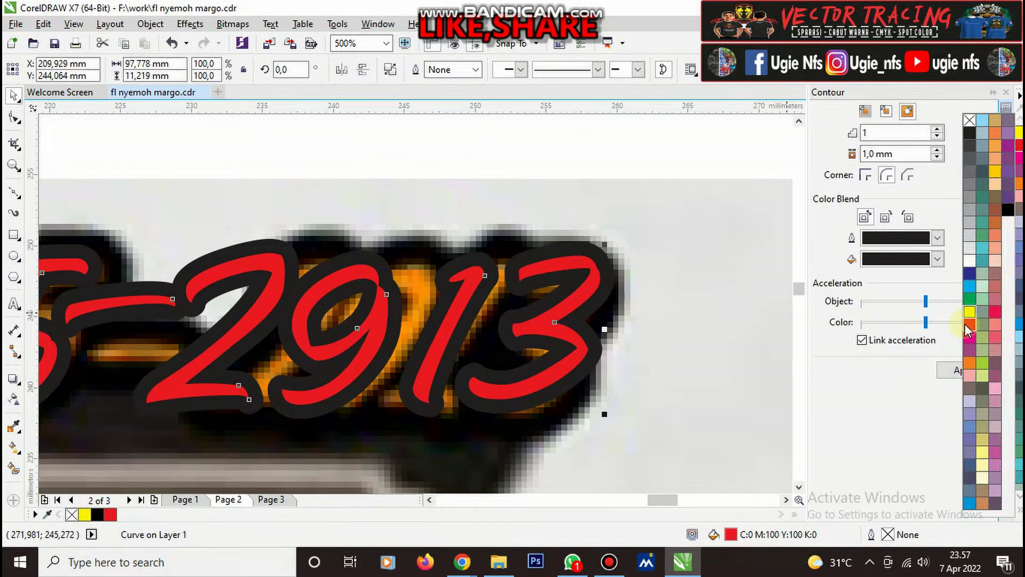
pyautogui.click(970, 366)
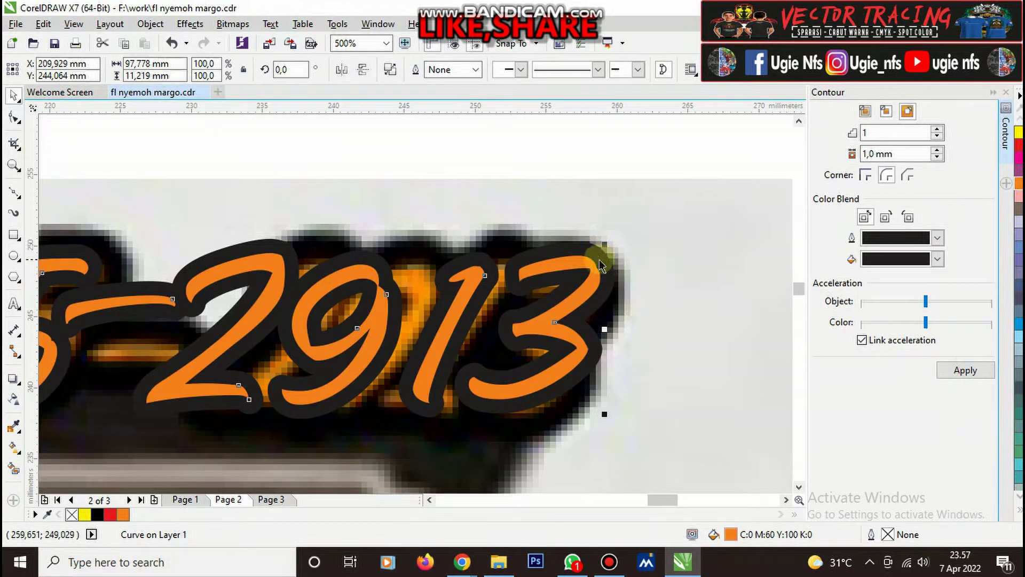
pyautogui.click(603, 257)
pyautogui.click(1018, 512)
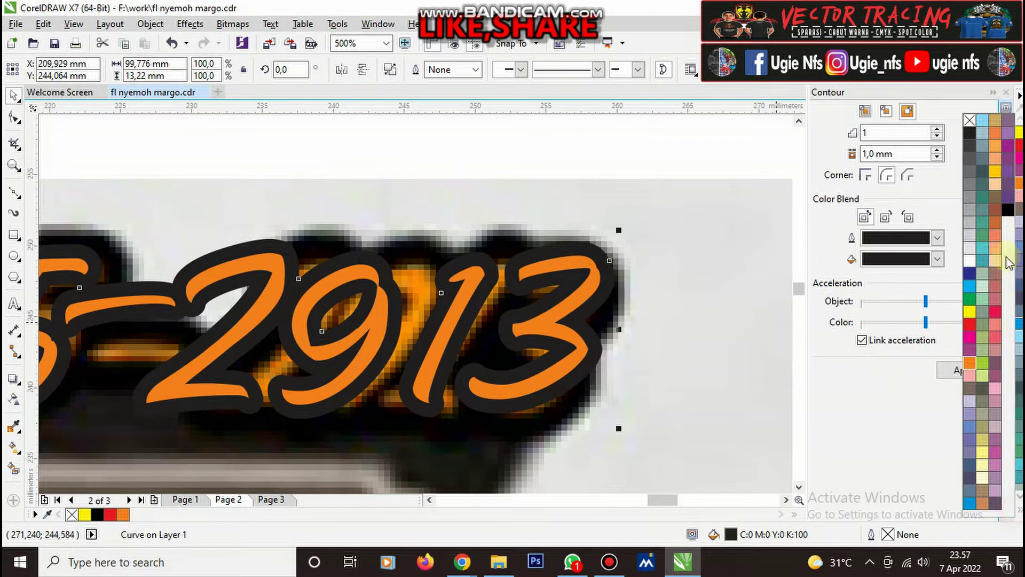
pyautogui.click(1010, 217)
# Group the orange phone number with its black outline.
pyautogui.scroll(-5, 622, 146)
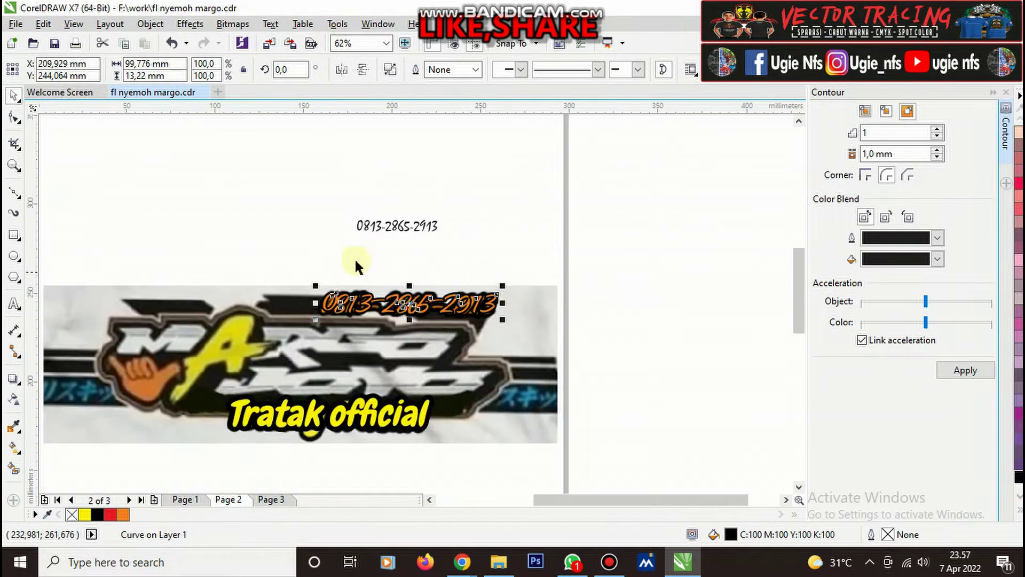
pyautogui.click(274, 260)
pyautogui.moveTo(274, 260); pyautogui.dragTo(587, 358)
pyautogui.hotkey('ctrl', 'g')
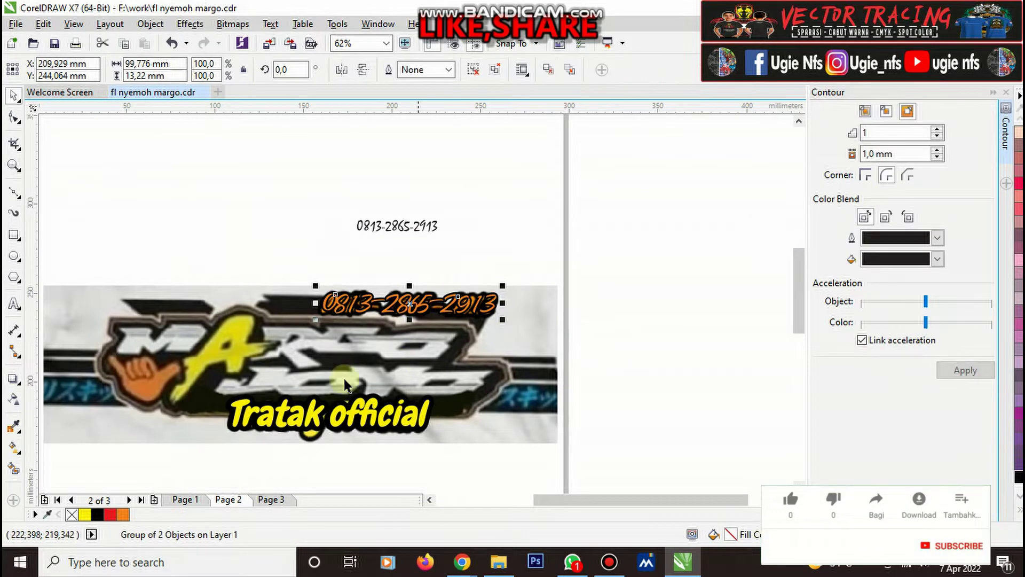
pyautogui.click(524, 270)
pyautogui.scroll(-4, 481, 275)
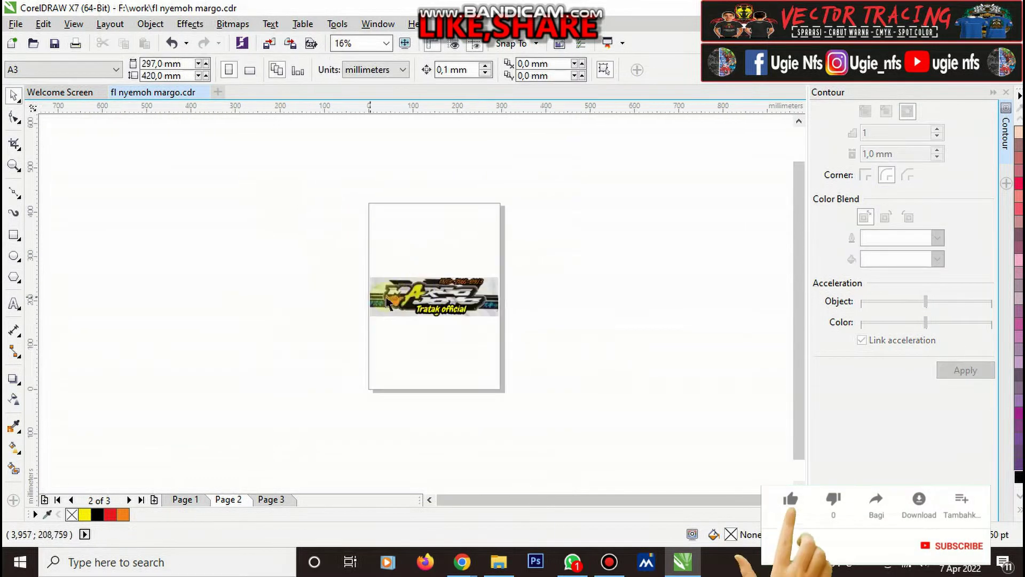
pyautogui.scroll(6, 455, 287)
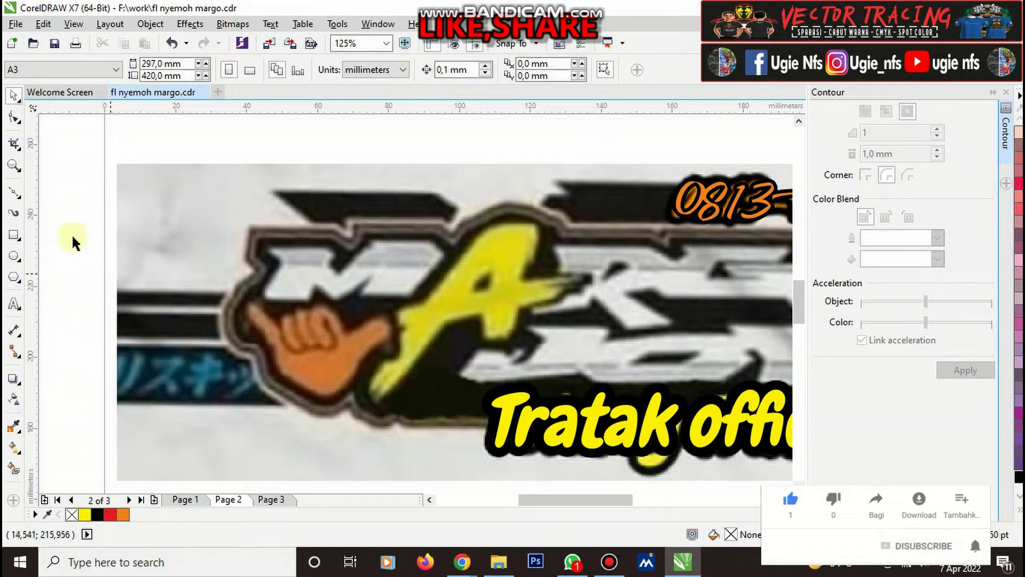
# Start the Bezier hand outline along the palm's bottom and right edge up to the thumb tip.
pyautogui.click(14, 193)
pyautogui.scroll(2, 288, 374)
pyautogui.scroll(3, 319, 371)
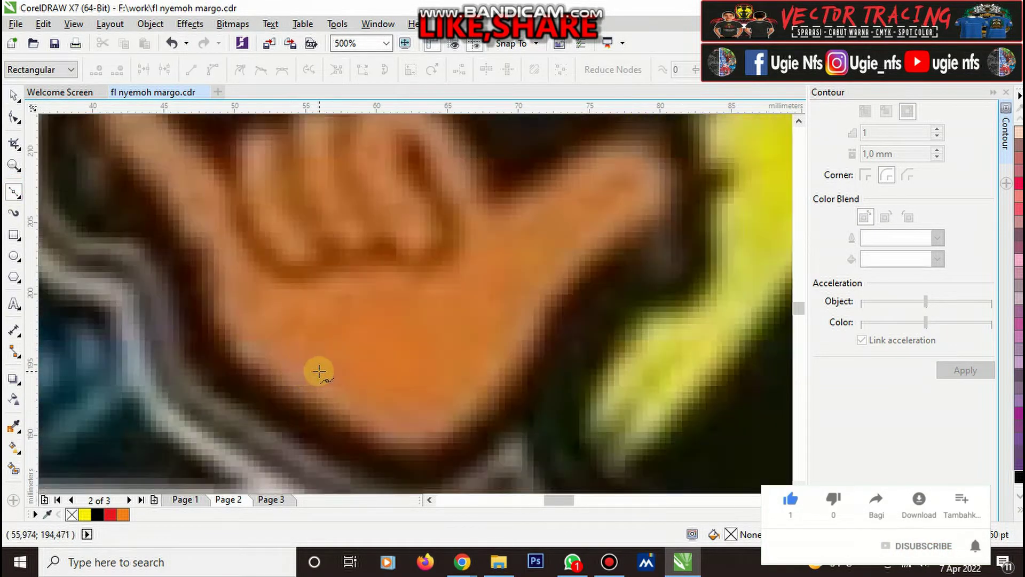
pyautogui.scroll(-4, 323, 348)
pyautogui.scroll(4, 332, 344)
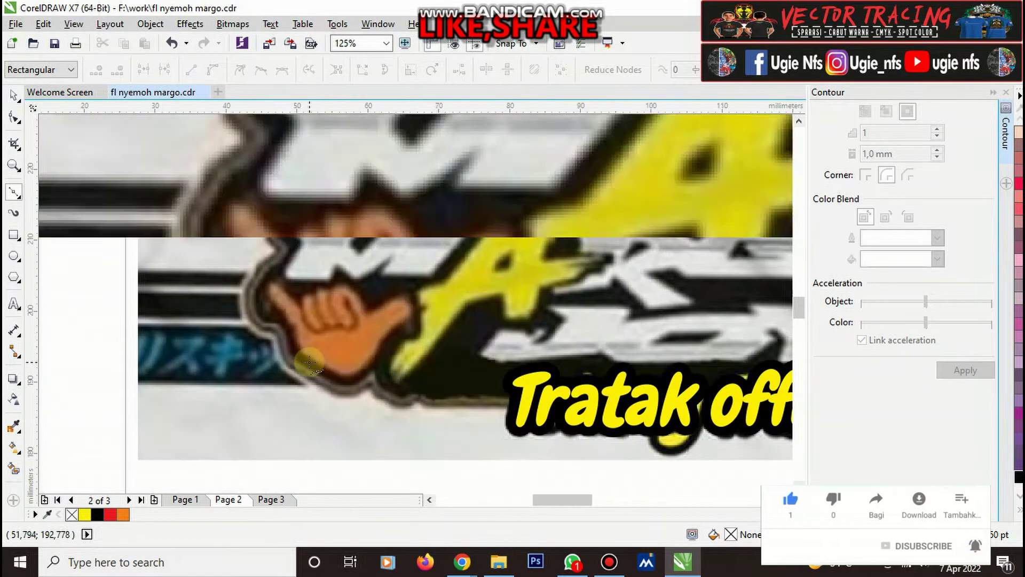
pyautogui.scroll(4, 436, 411)
pyautogui.scroll(-2, 375, 404)
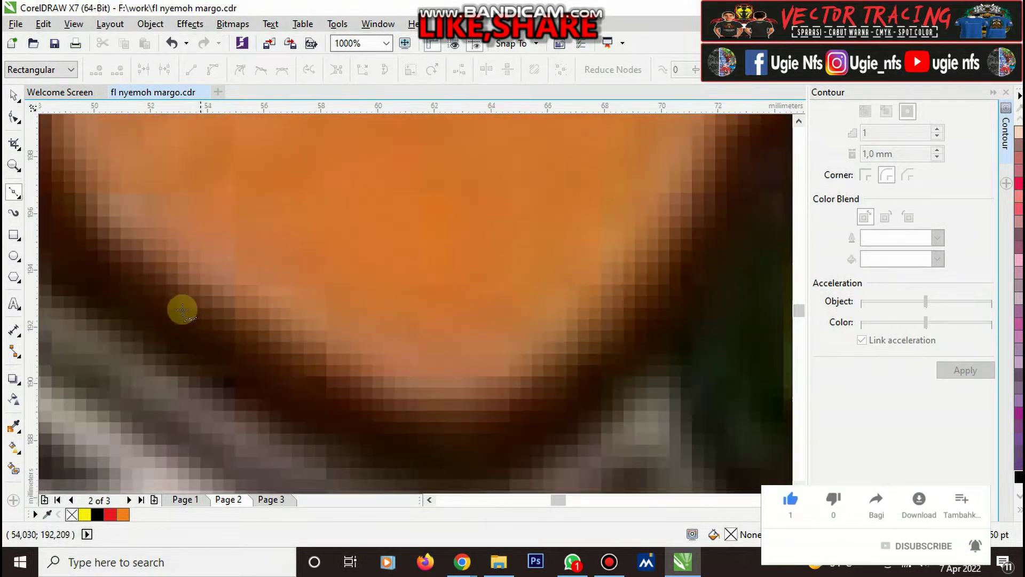
pyautogui.click(355, 390)
pyautogui.moveTo(606, 354); pyautogui.dragTo(668, 291)
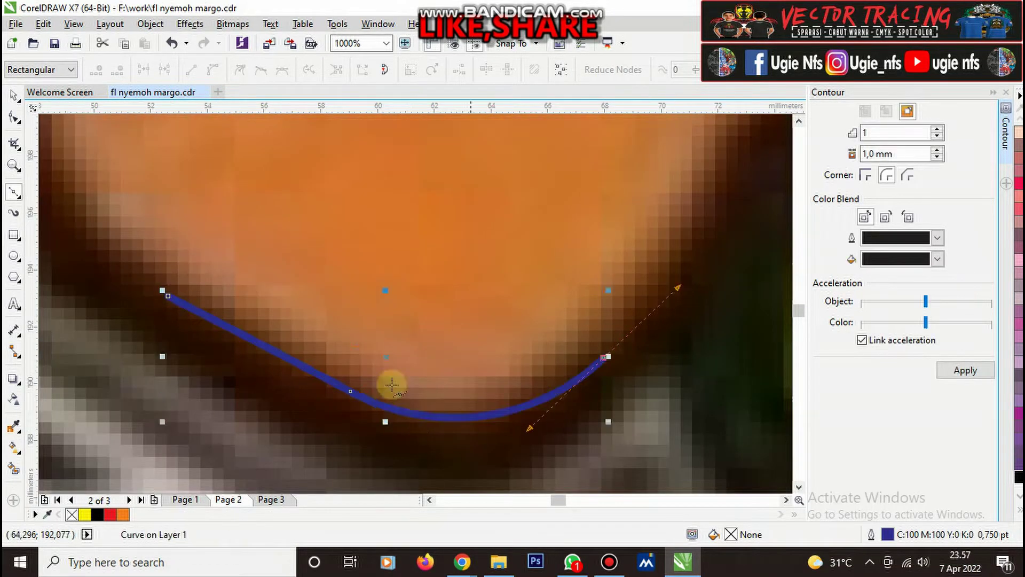
pyautogui.scroll(-6, 387, 385)
pyautogui.scroll(6, 448, 330)
pyautogui.scroll(2, 398, 411)
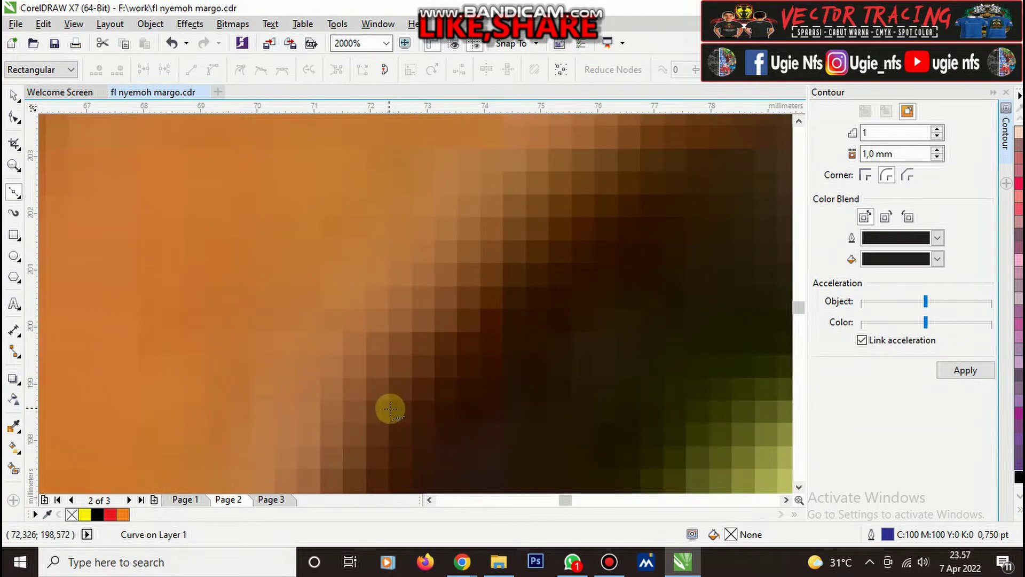
pyautogui.scroll(-4, 390, 410)
pyautogui.moveTo(391, 410); pyautogui.dragTo(403, 374)
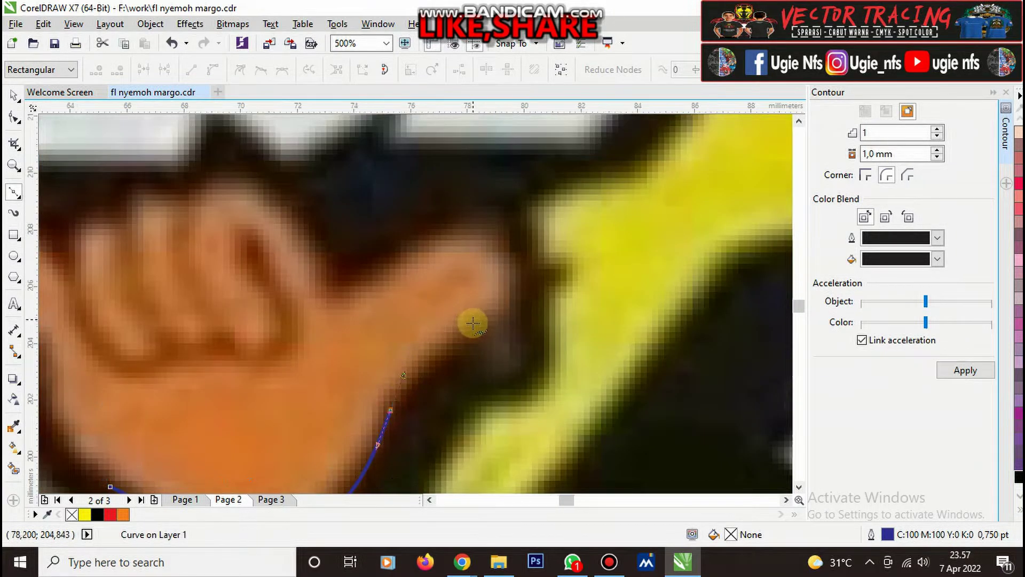
pyautogui.scroll(-2, 473, 322)
pyautogui.moveTo(468, 280)
pyautogui.mouseDown()
pyautogui.moveTo(534, 223)
pyautogui.moveTo(483, 184)
pyautogui.mouseUp()
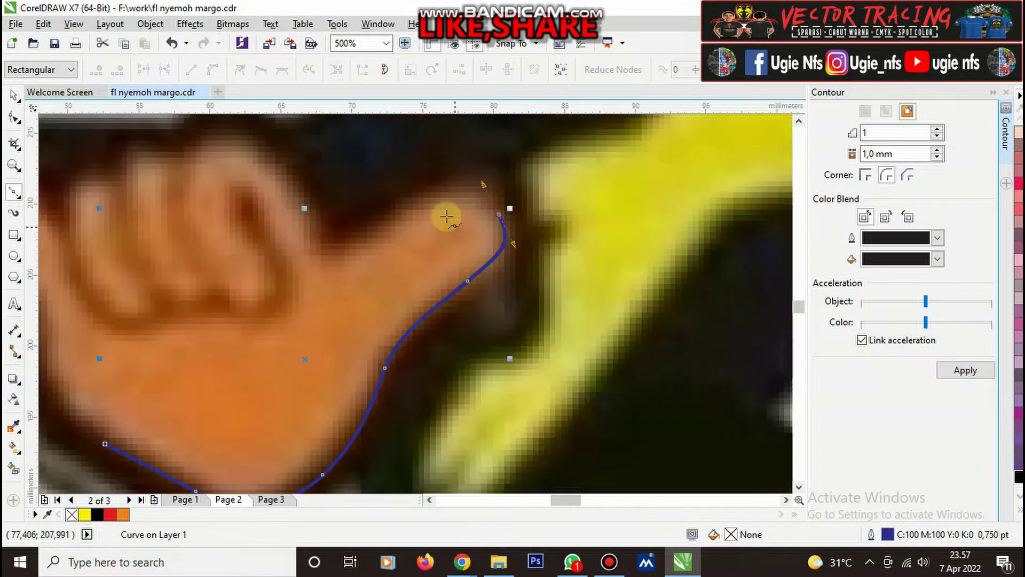
pyautogui.scroll(2, 446, 216)
pyautogui.moveTo(390, 232); pyautogui.dragTo(299, 294)
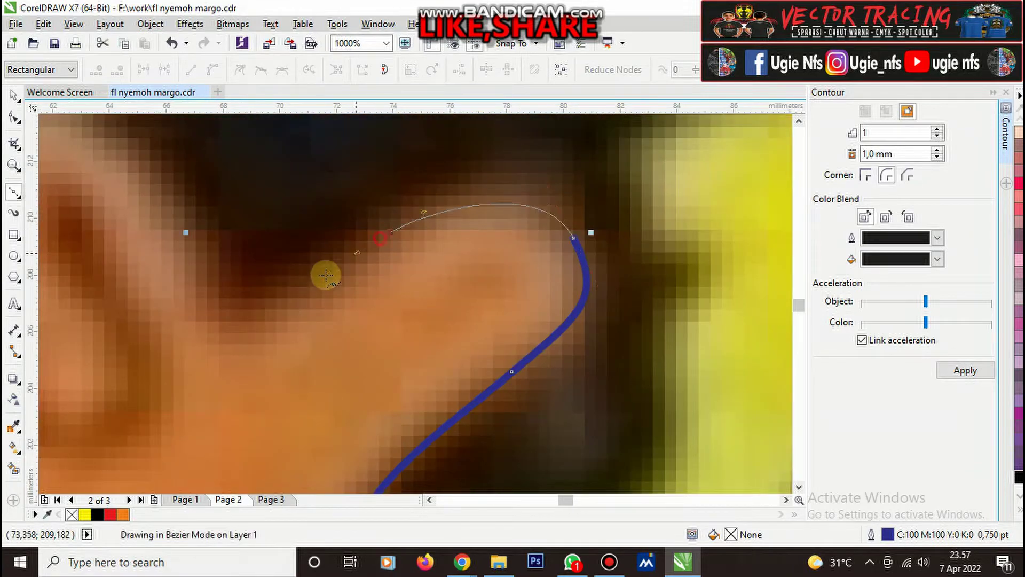
# Continue the outline over the thumb's top and around the first finger loop.
pyautogui.click(228, 308)
pyautogui.scroll(-4, 336, 275)
pyautogui.scroll(2, 325, 277)
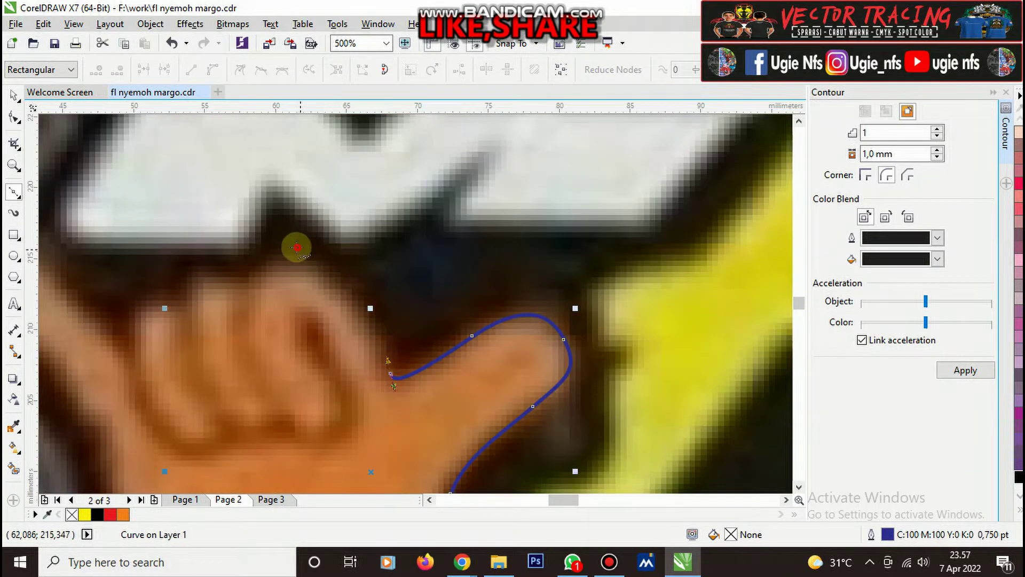
pyautogui.moveTo(298, 247); pyautogui.dragTo(264, 238)
pyautogui.scroll(4, 259, 298)
pyautogui.scroll(-4, 378, 282)
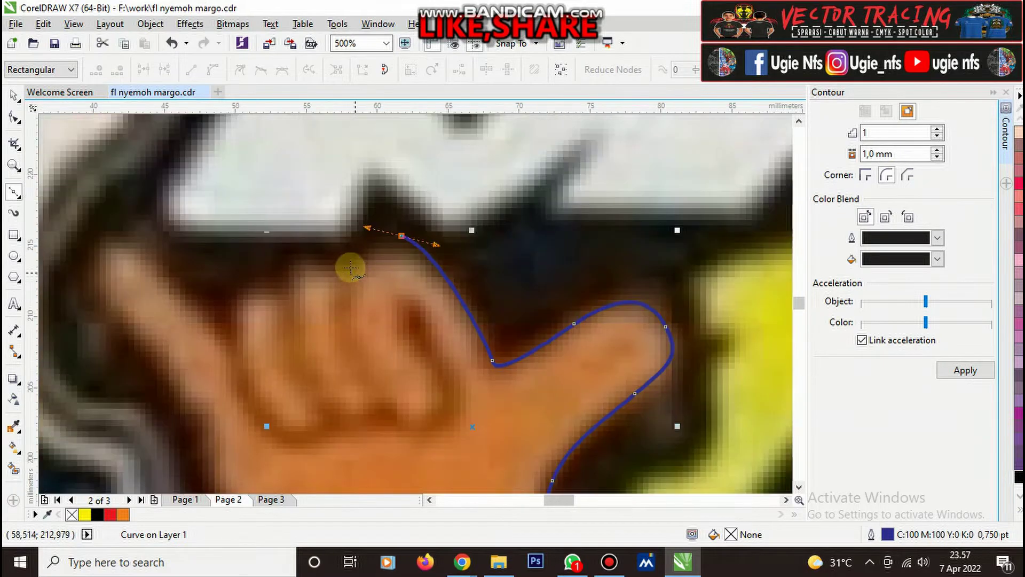
pyautogui.scroll(2, 351, 267)
pyautogui.hotkey('ctrl', 'z')
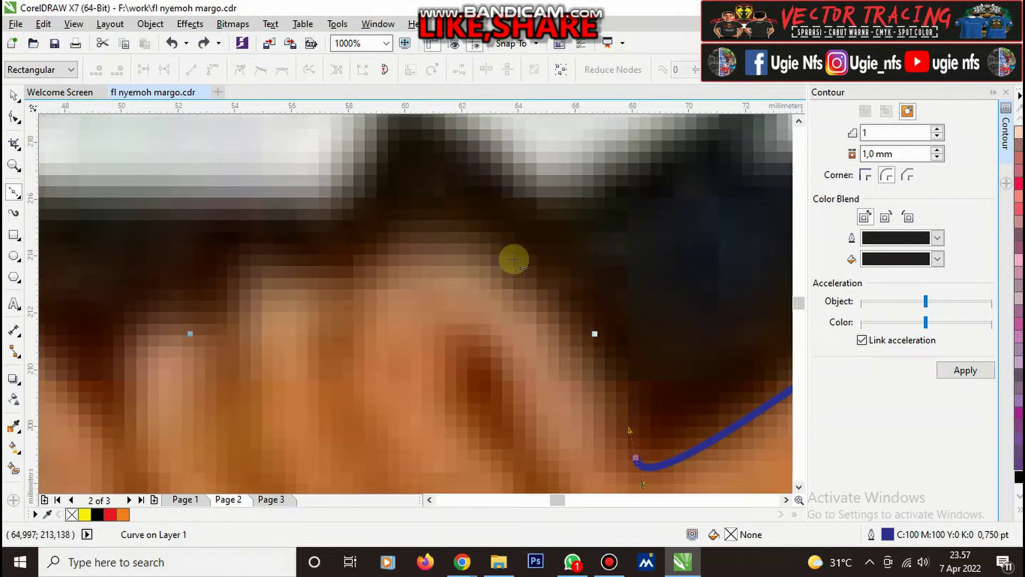
pyautogui.moveTo(489, 237); pyautogui.dragTo(427, 202)
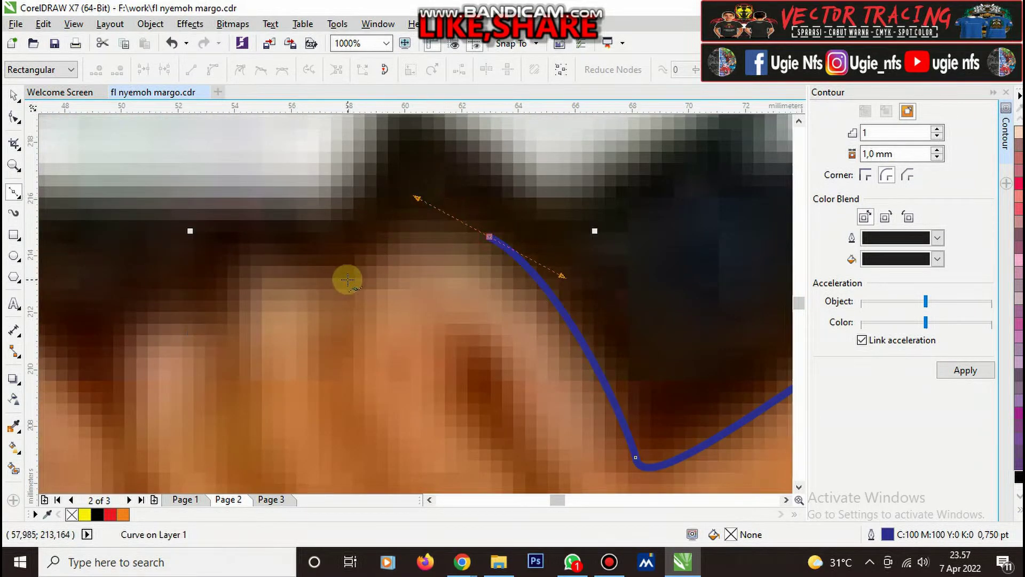
pyautogui.scroll(-2, 441, 282)
pyautogui.scroll(2, 393, 297)
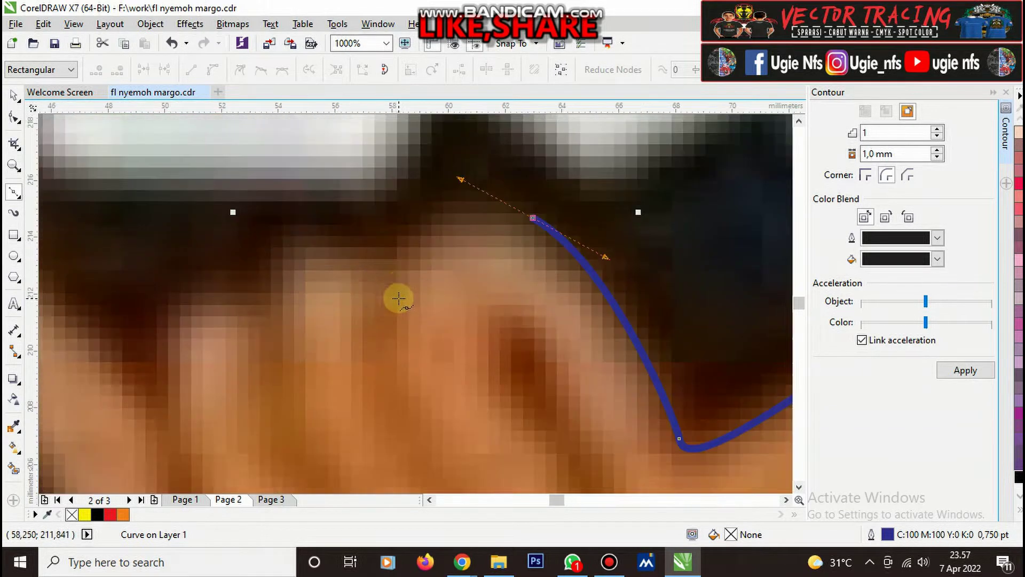
pyautogui.moveTo(399, 283); pyautogui.dragTo(387, 349)
pyautogui.scroll(-2, 411, 354)
pyautogui.scroll(2, 443, 405)
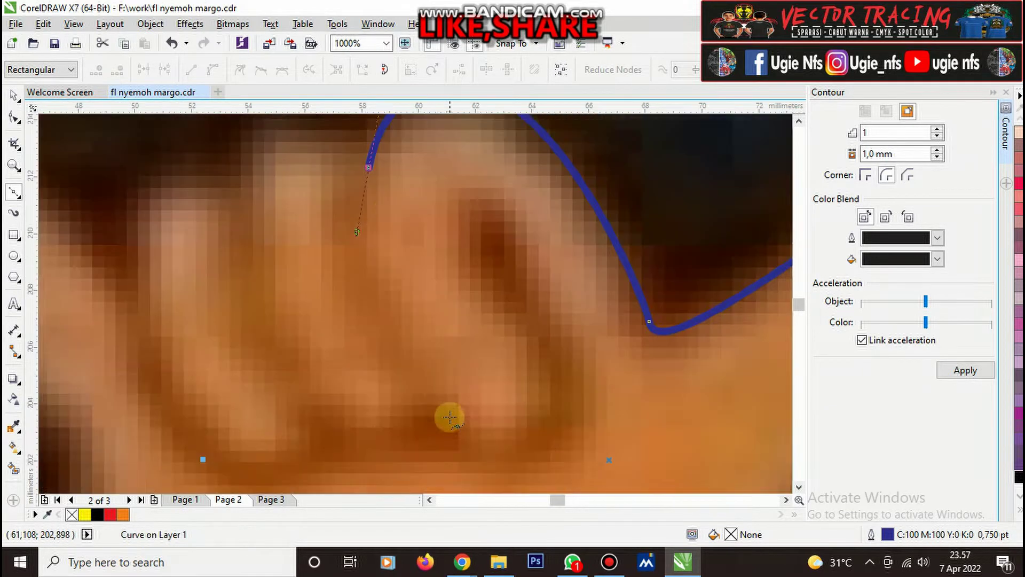
pyautogui.moveTo(434, 385); pyautogui.dragTo(492, 453)
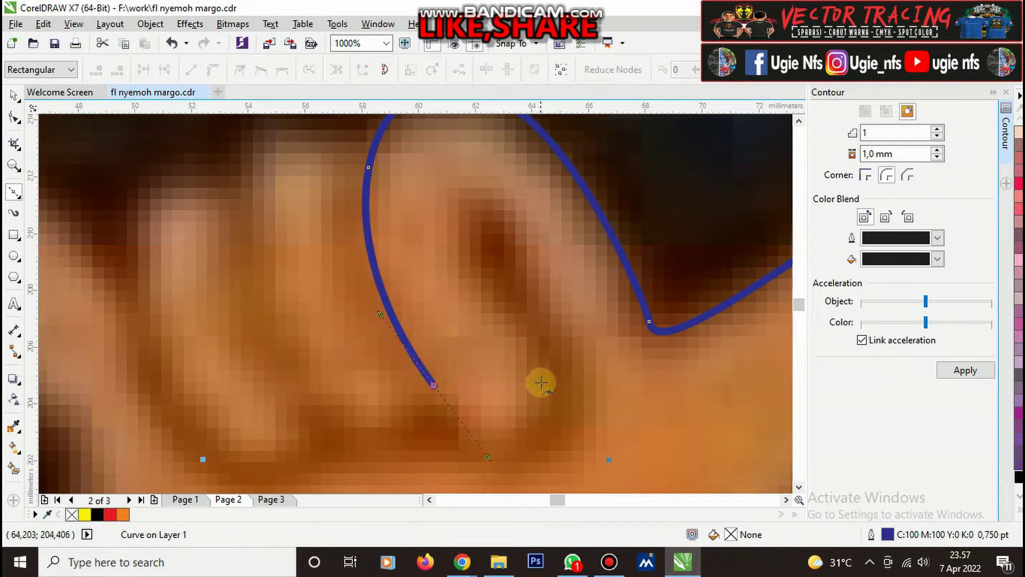
pyautogui.moveTo(541, 378); pyautogui.dragTo(521, 312)
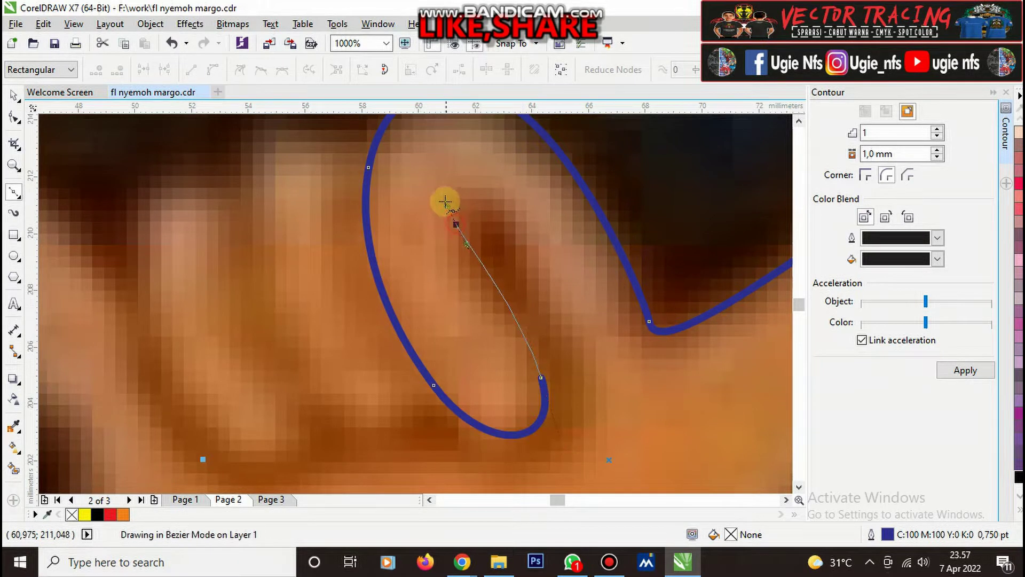
pyautogui.moveTo(456, 224); pyautogui.dragTo(459, 199)
pyautogui.moveTo(520, 235); pyautogui.dragTo(563, 302)
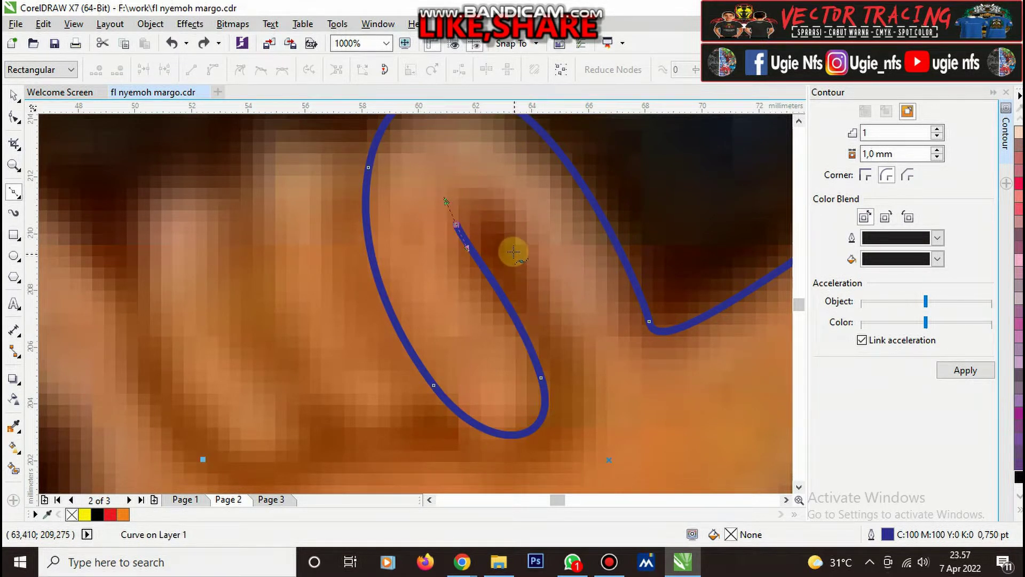
pyautogui.moveTo(513, 249); pyautogui.dragTo(556, 308)
# Trace the remaining finger edges and close the hand outline at its starting node.
pyautogui.scroll(-2, 556, 344)
pyautogui.scroll(2, 561, 408)
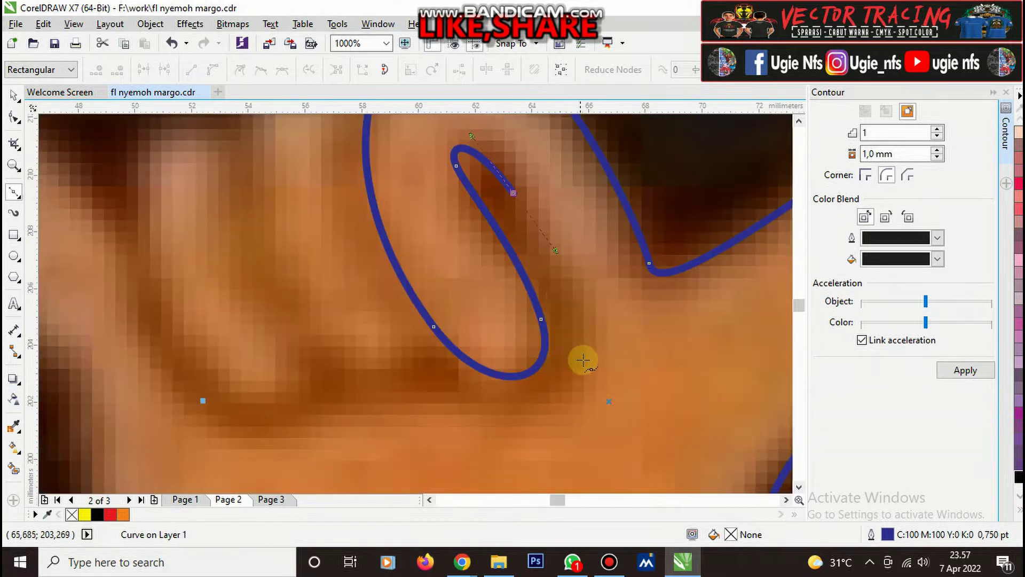
pyautogui.moveTo(584, 358); pyautogui.dragTo(584, 401)
pyautogui.moveTo(393, 361)
pyautogui.mouseDown()
pyautogui.moveTo(363, 333)
pyautogui.moveTo(393, 434)
pyautogui.mouseUp()
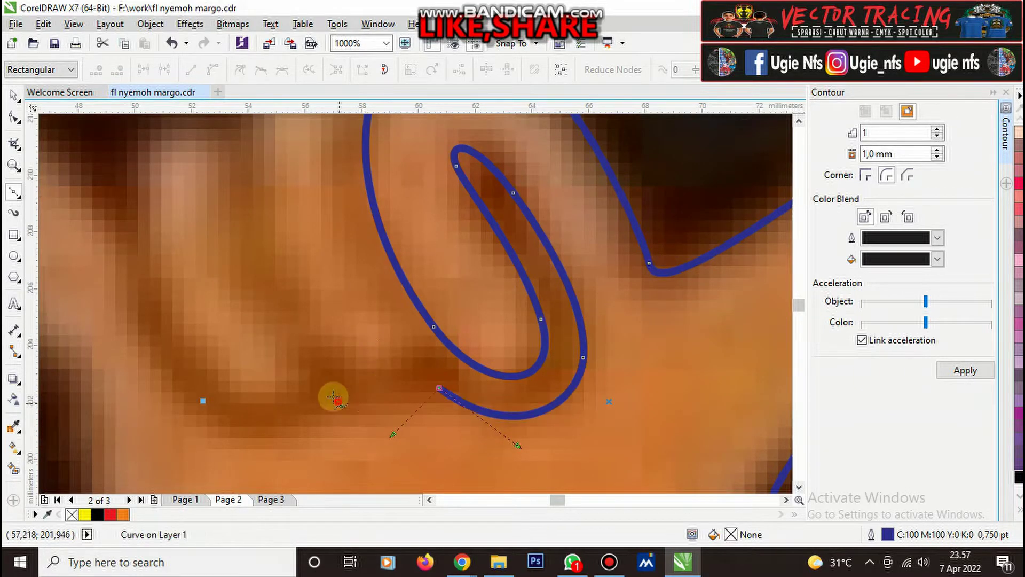
pyautogui.moveTo(338, 401)
pyautogui.mouseDown()
pyautogui.moveTo(195, 407)
pyautogui.moveTo(115, 281)
pyautogui.mouseUp()
pyautogui.scroll(-3, 275, 343)
pyautogui.scroll(2, 206, 293)
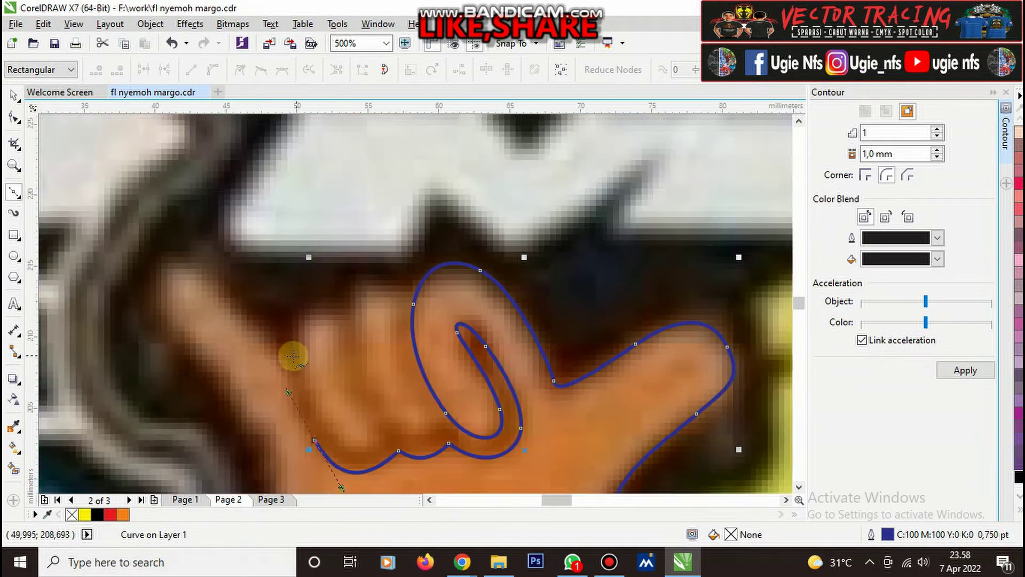
pyautogui.scroll(3, 293, 356)
pyautogui.moveTo(235, 321); pyautogui.dragTo(171, 241)
pyautogui.scroll(-2, 367, 354)
pyautogui.scroll(-2, 298, 315)
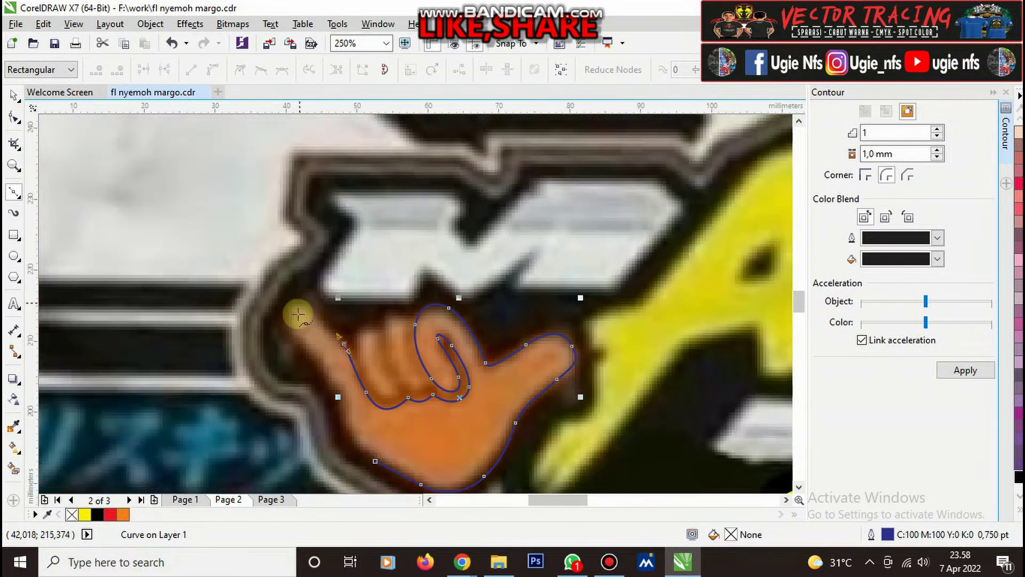
pyautogui.scroll(3, 298, 315)
pyautogui.moveTo(323, 275); pyautogui.dragTo(289, 248)
pyautogui.moveTo(244, 354); pyautogui.dragTo(288, 432)
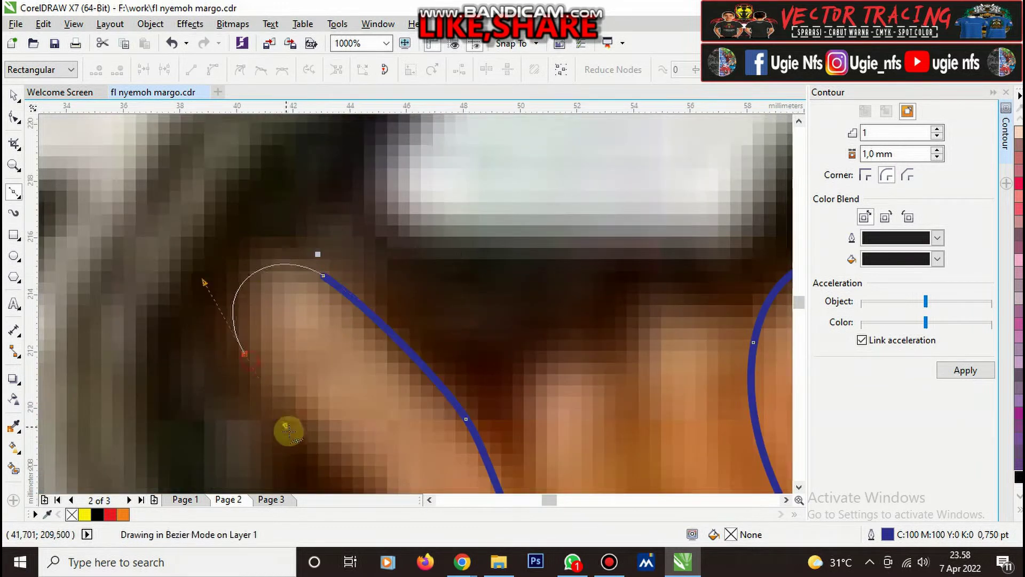
pyautogui.scroll(-3, 393, 297)
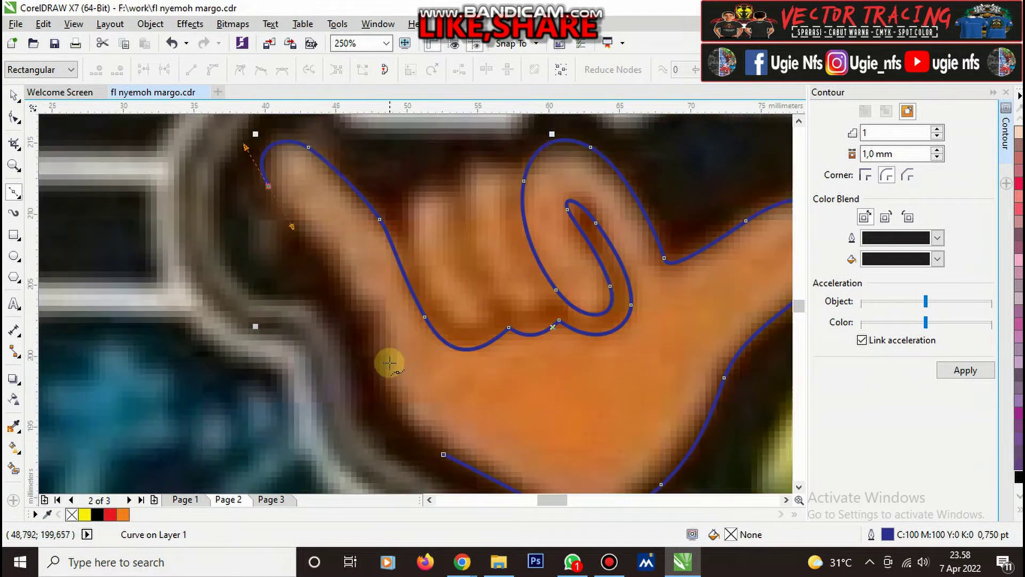
pyautogui.scroll(2, 390, 363)
pyautogui.moveTo(345, 281); pyautogui.dragTo(367, 383)
pyautogui.scroll(-1, 366, 383)
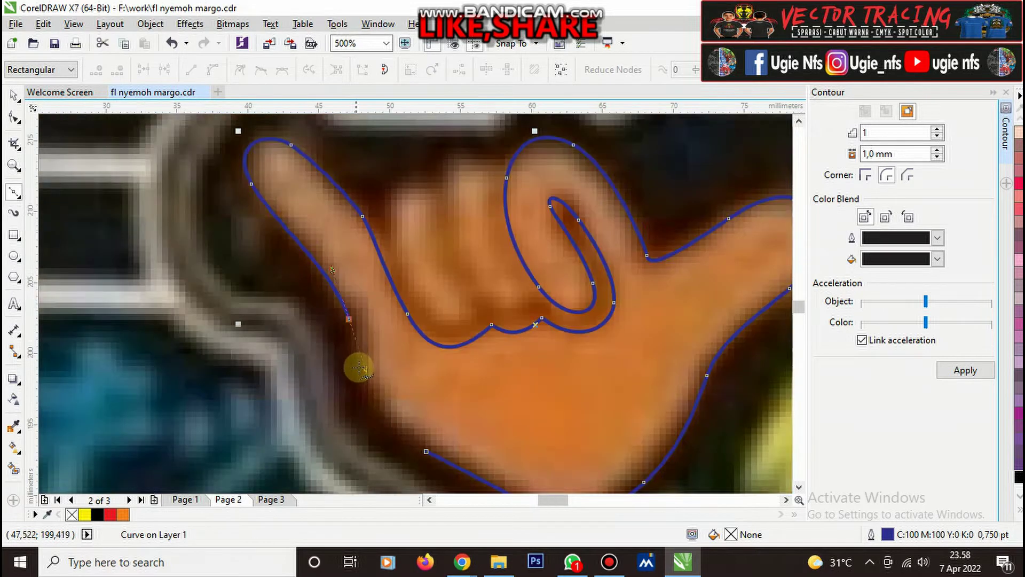
pyautogui.moveTo(426, 451); pyautogui.dragTo(390, 356)
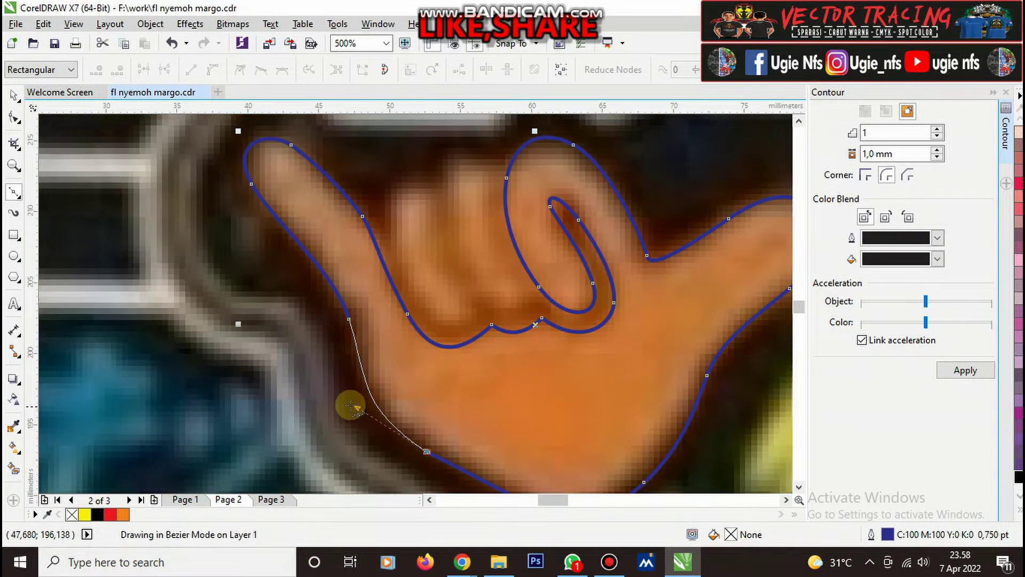
# Draw a Bezier finger-fold curve over the top and around the bottom of one curled finger.
pyautogui.scroll(-1, 436, 256)
pyautogui.scroll(3, 453, 268)
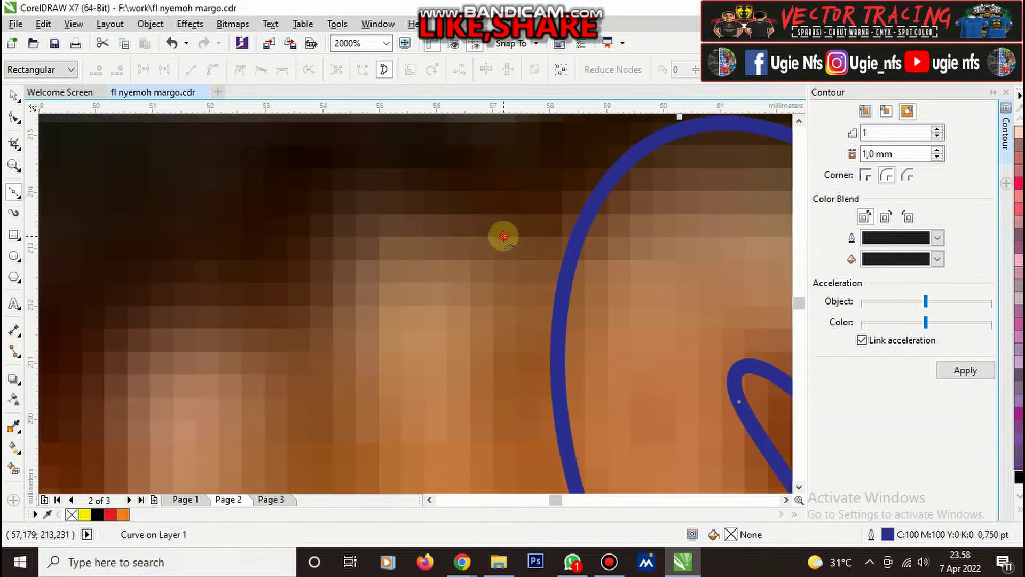
pyautogui.click(504, 235)
pyautogui.moveTo(323, 255); pyautogui.dragTo(310, 307)
pyautogui.scroll(-1, 355, 320)
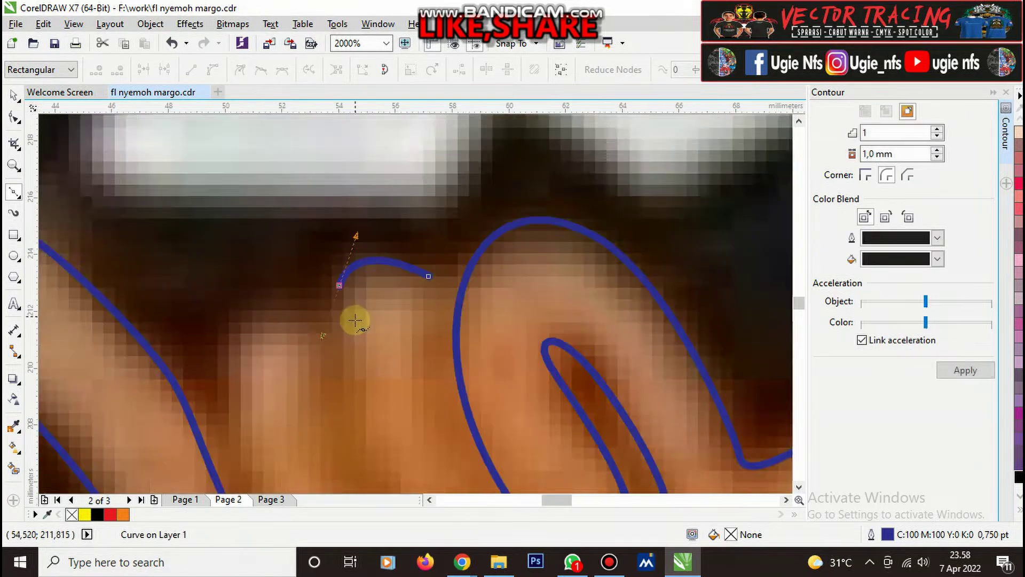
pyautogui.scroll(-1, 356, 321)
pyautogui.scroll(2, 379, 440)
pyautogui.moveTo(394, 410); pyautogui.dragTo(420, 446)
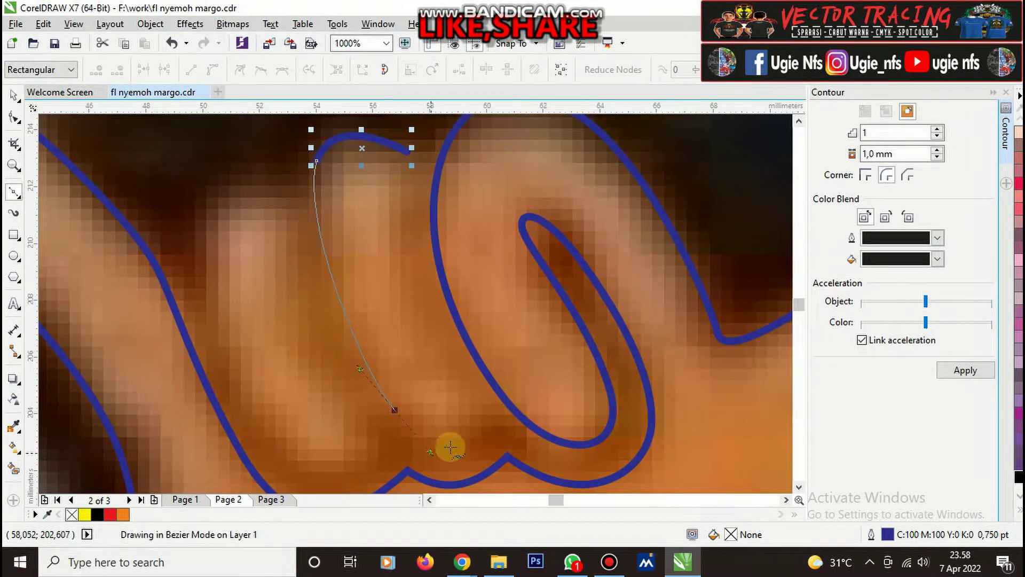
pyautogui.moveTo(473, 408); pyautogui.dragTo(465, 384)
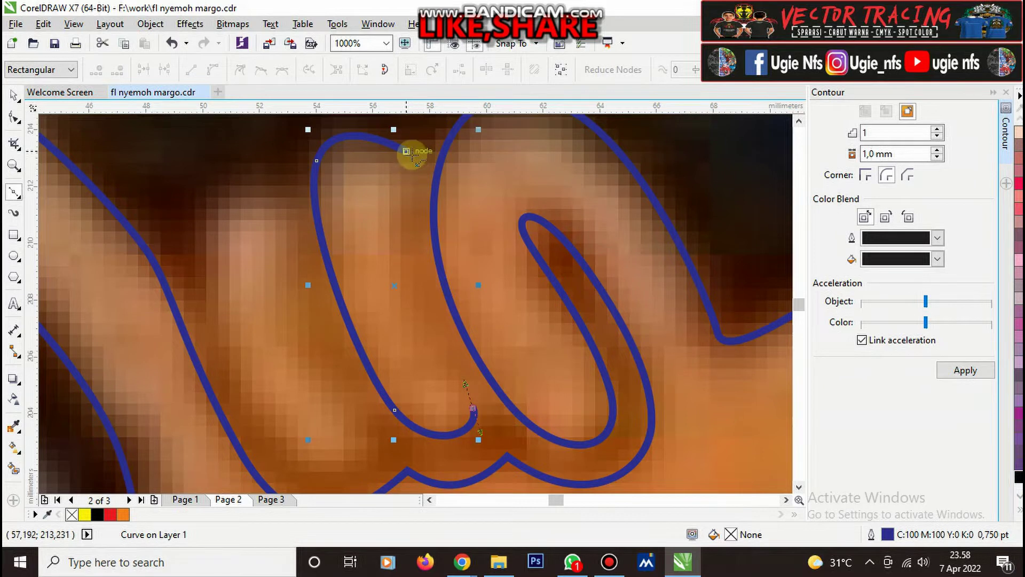
pyautogui.moveTo(407, 152); pyautogui.dragTo(374, 253)
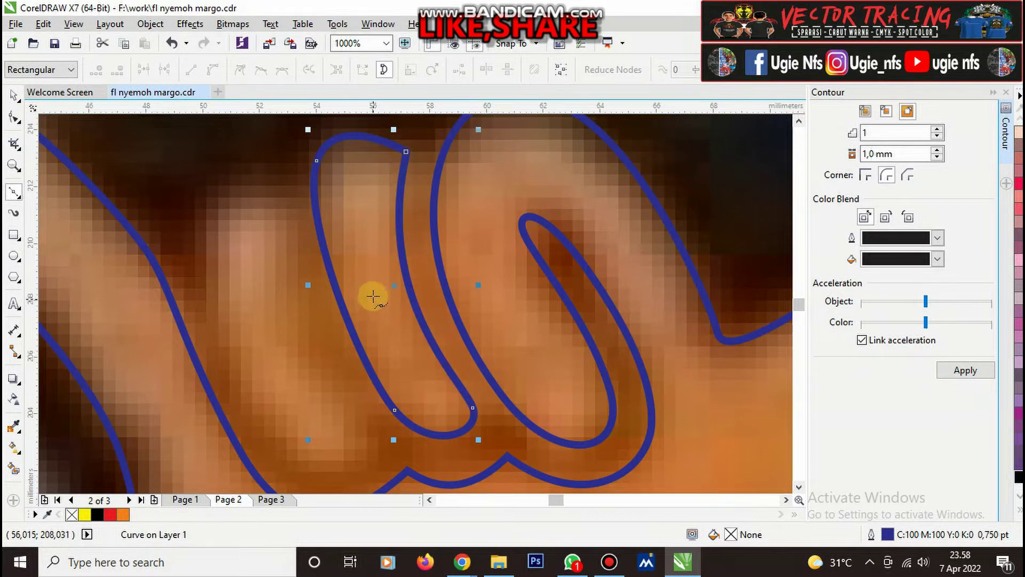
pyautogui.press('space')
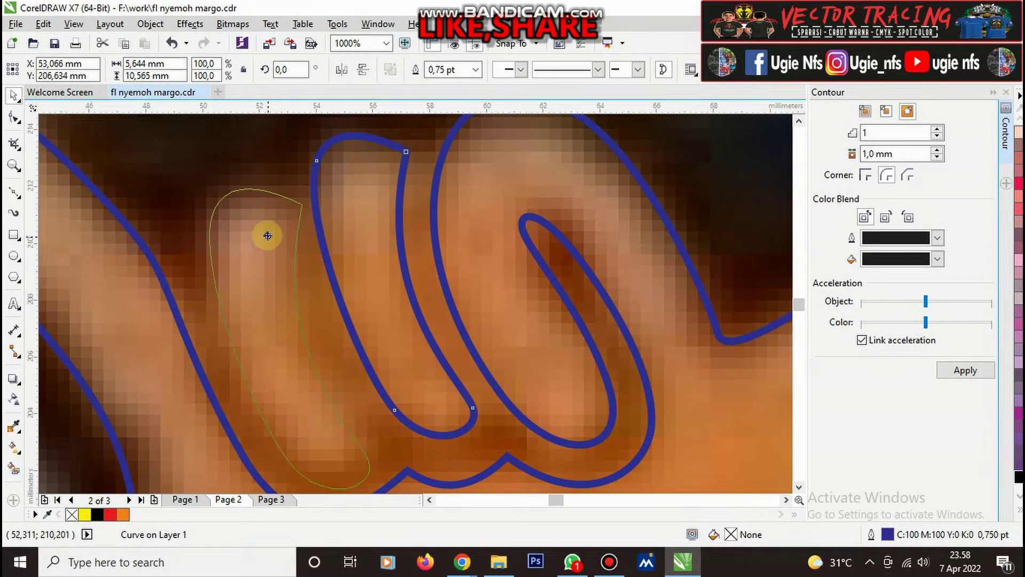
# Place a copy on the next finger and reshape both curves' nodes to fit the fingers.
pyautogui.moveTo(281, 249); pyautogui.dragTo(260, 233)
pyautogui.click(18, 119)
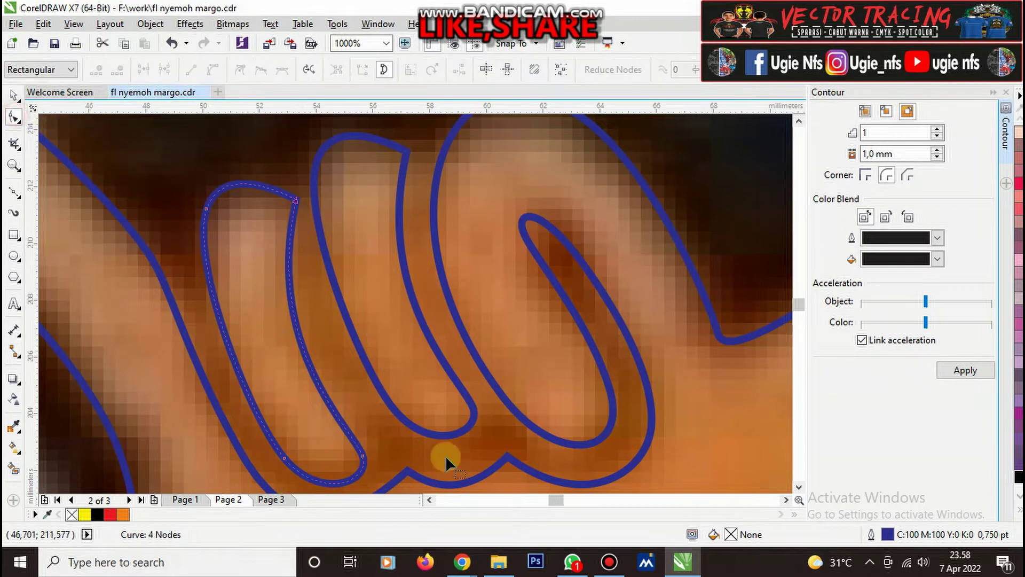
pyautogui.moveTo(364, 454); pyautogui.dragTo(373, 449)
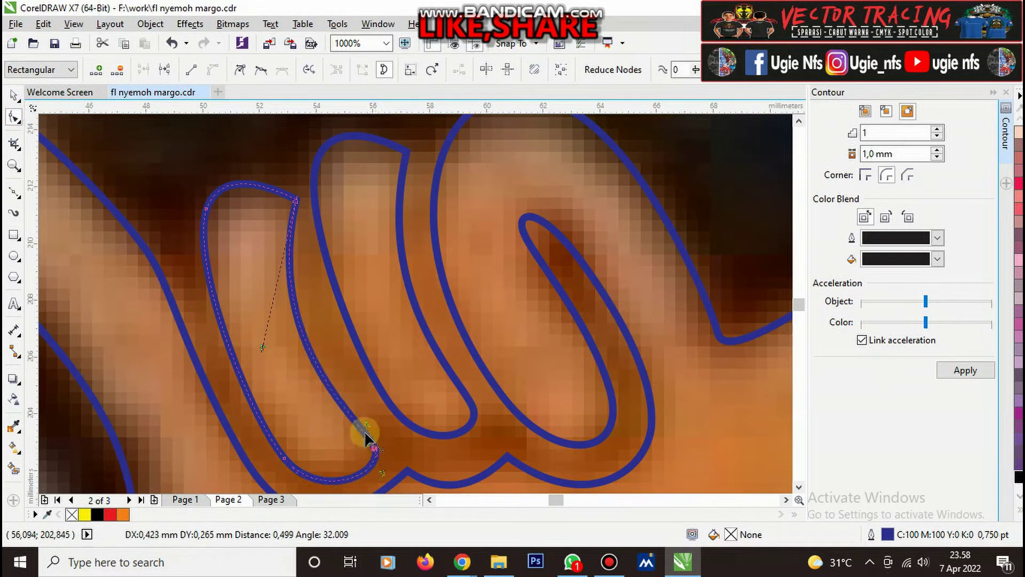
pyautogui.moveTo(262, 347); pyautogui.dragTo(282, 311)
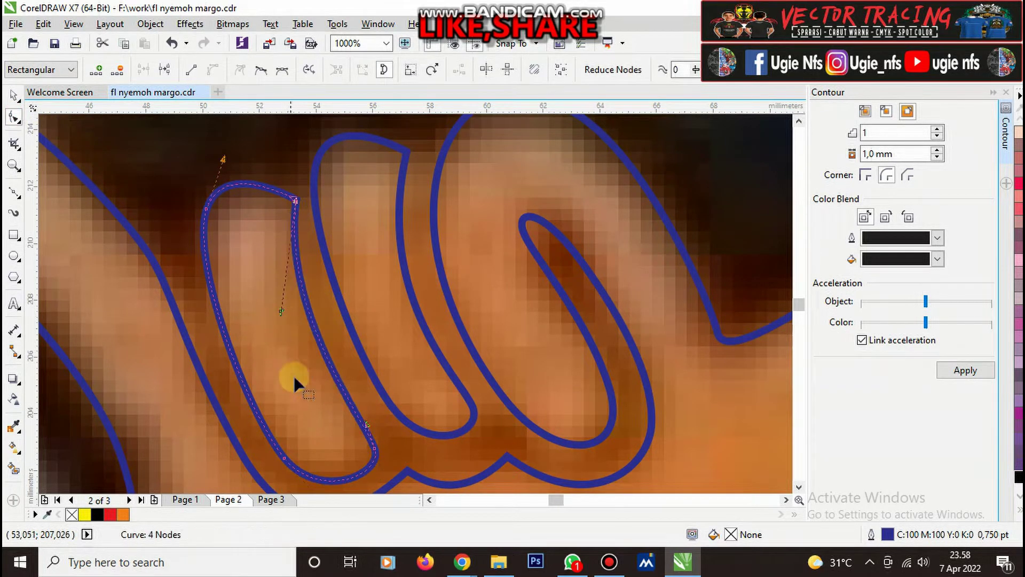
pyautogui.click(397, 134)
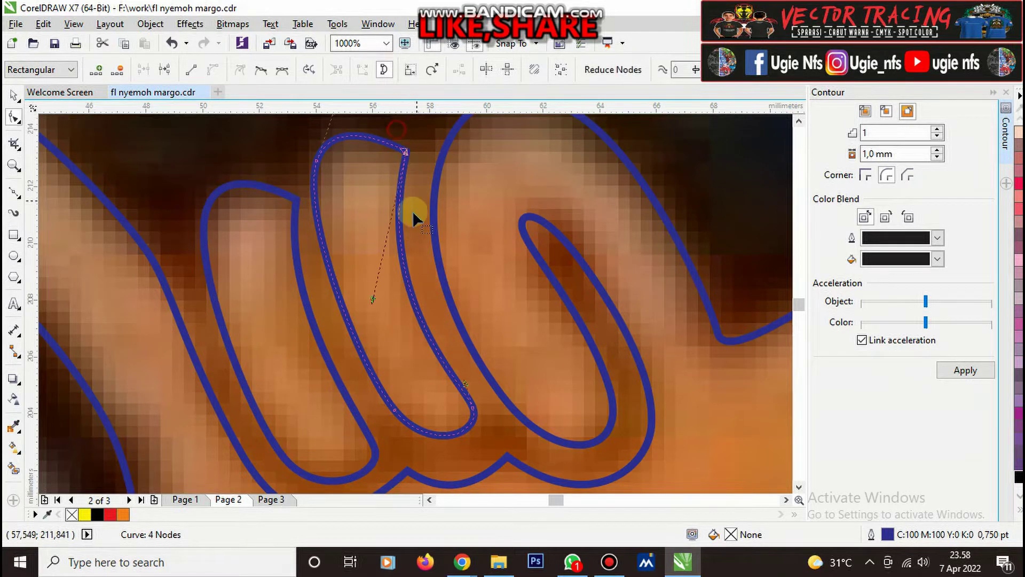
pyautogui.moveTo(386, 294); pyautogui.dragTo(390, 293)
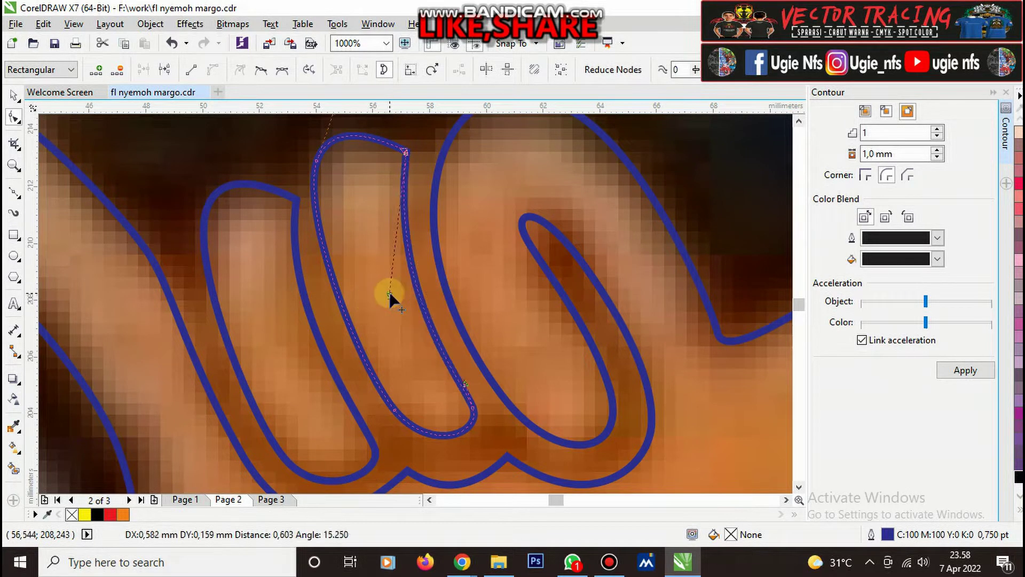
pyautogui.moveTo(395, 415); pyautogui.dragTo(406, 430)
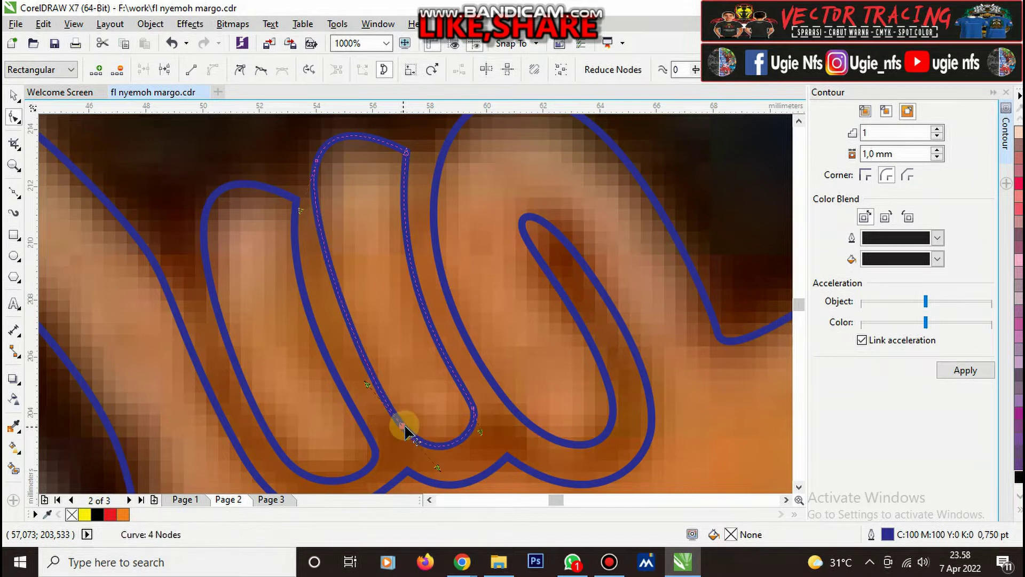
pyautogui.scroll(-1, 479, 406)
# Group the hand outline and both finger curves, then fill them orange (C:0 M:60 Y:100 K:0).
pyautogui.press('space')
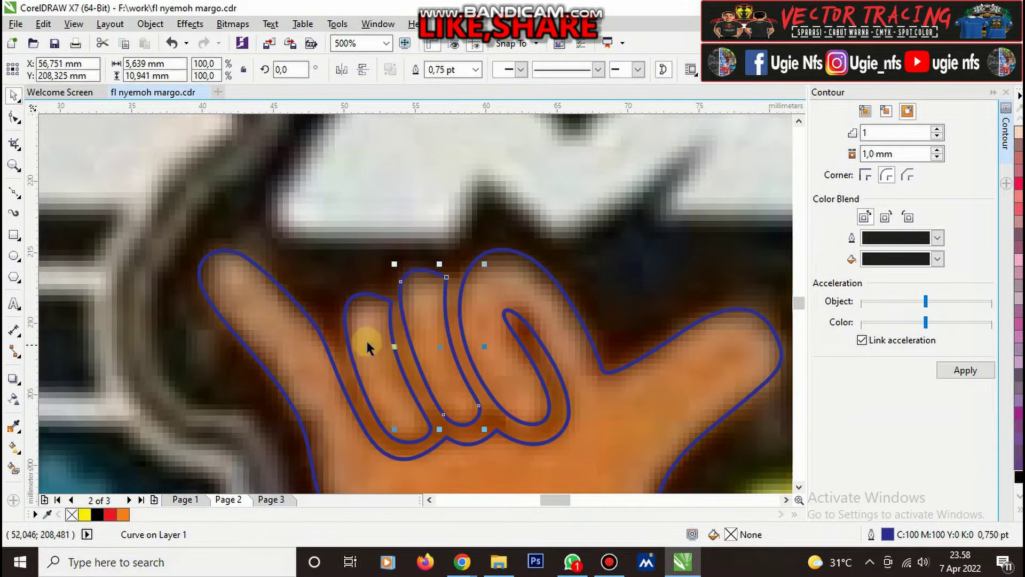
pyautogui.hotkey('ctrl', 'a')
pyautogui.hotkey('ctrl', 'g')
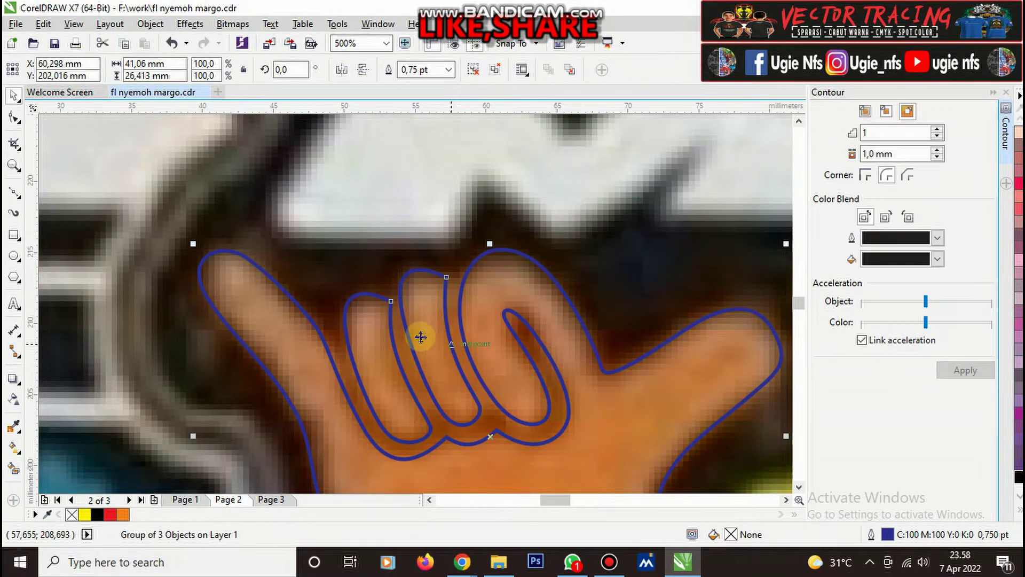
pyautogui.scroll(-2, 427, 342)
pyautogui.scroll(1, 475, 373)
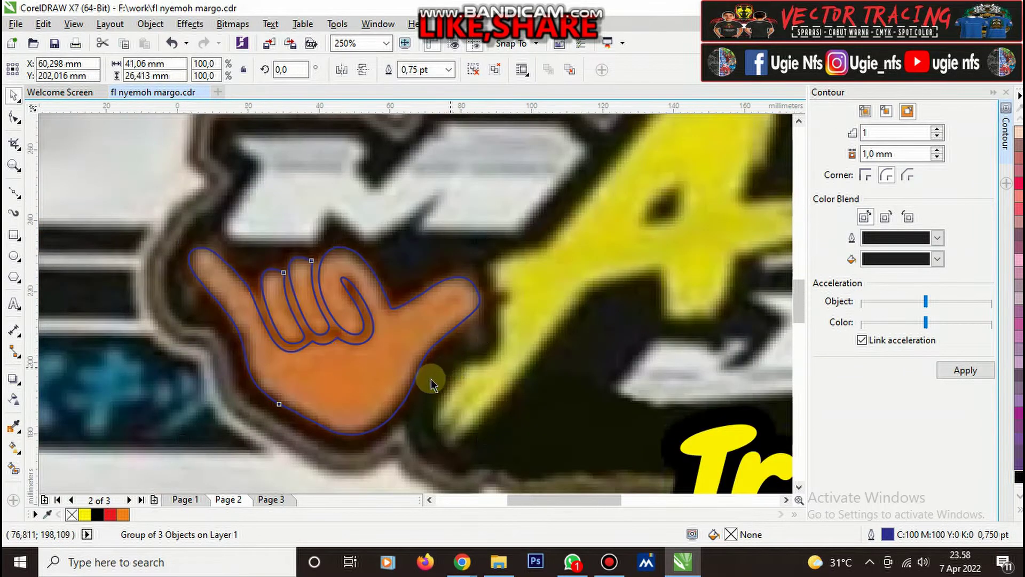
pyautogui.scroll(-2, 434, 375)
pyautogui.click(1017, 510)
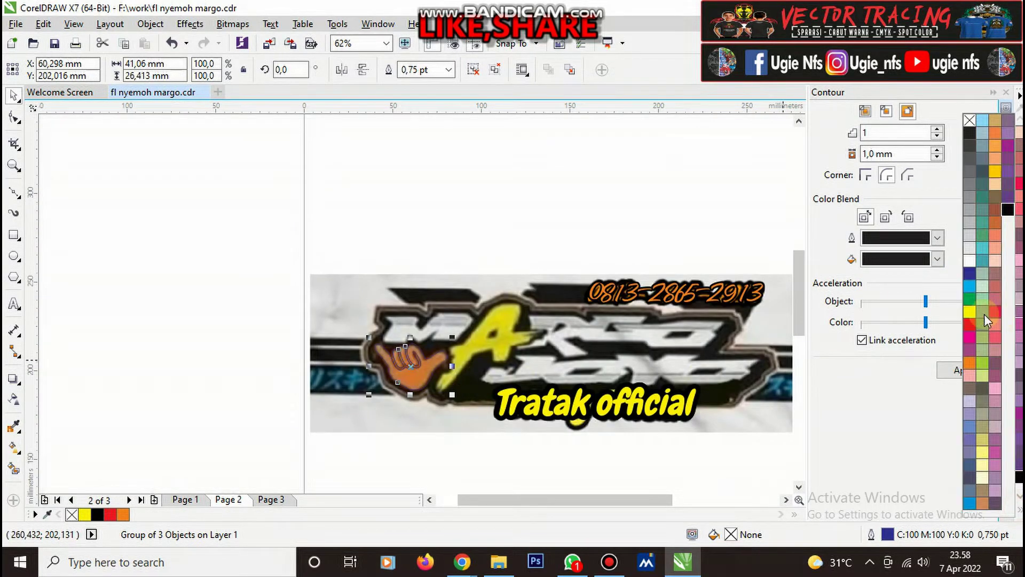
pyautogui.click(970, 363)
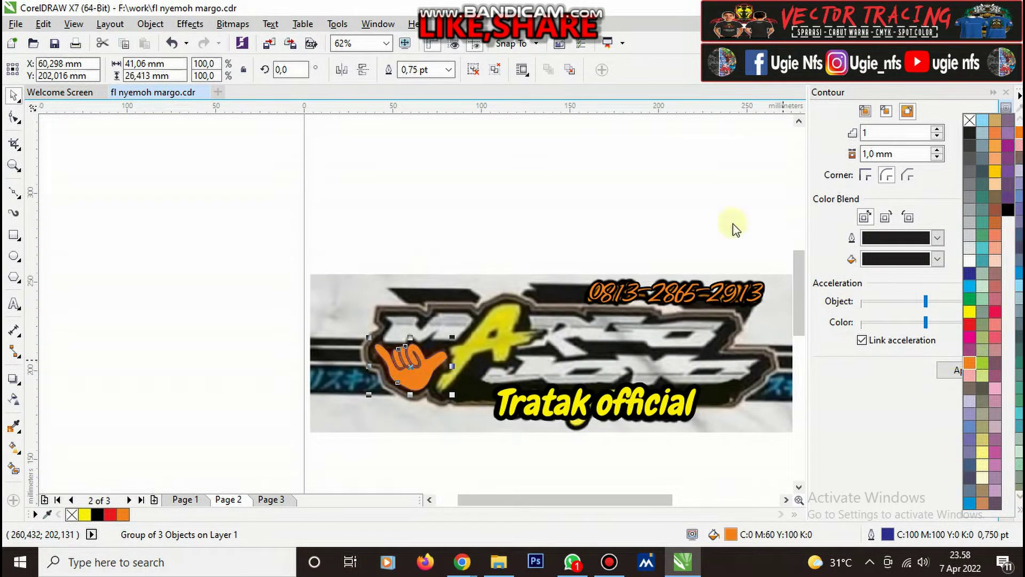
# Check the selection of objects around the hand and logo, then deselect everything.
pyautogui.click(518, 206)
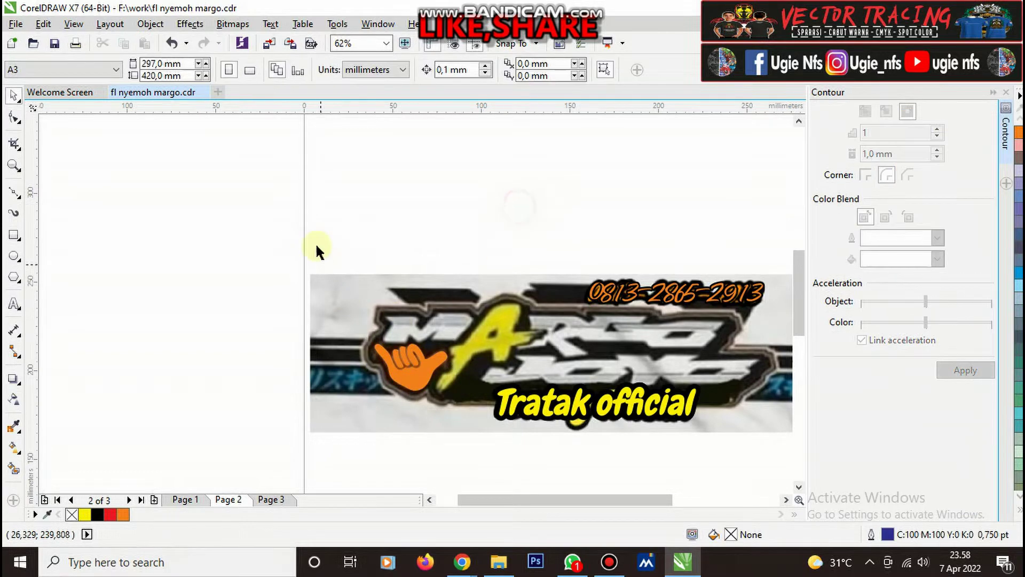
pyautogui.moveTo(437, 425); pyautogui.dragTo(463, 403)
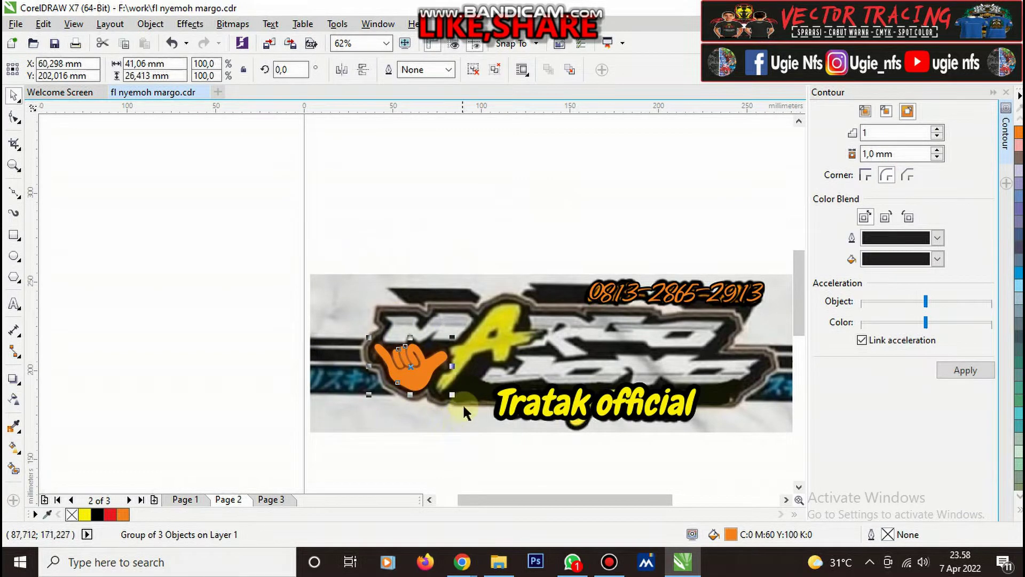
pyautogui.click(210, 342)
pyautogui.scroll(2, 489, 347)
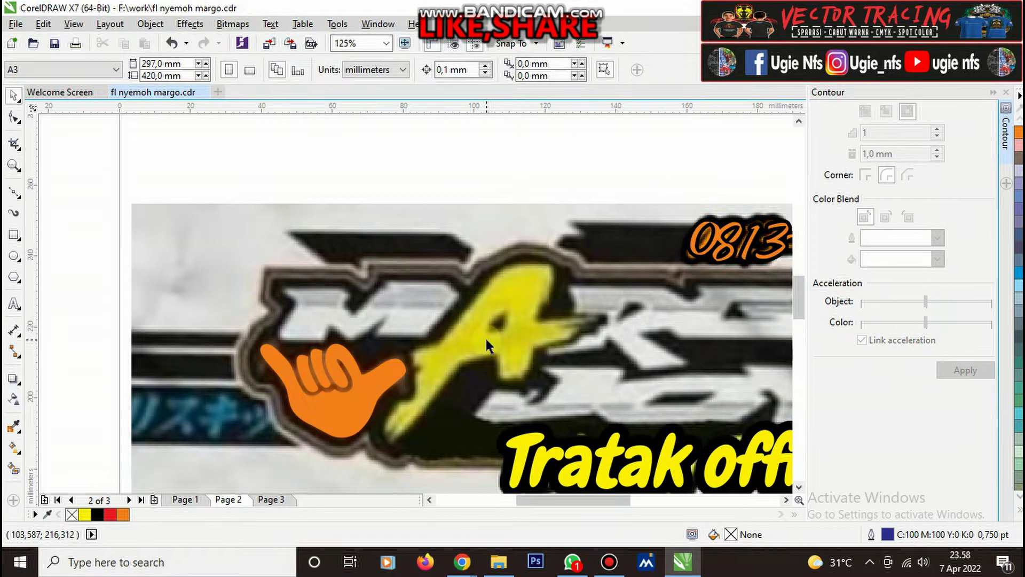
pyautogui.scroll(-1, 397, 339)
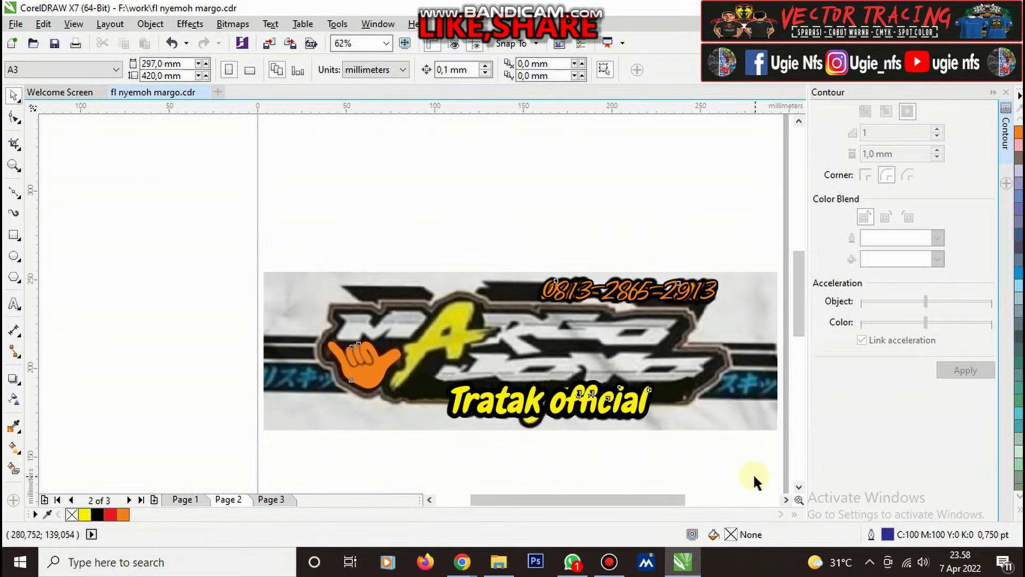
pyautogui.moveTo(677, 446); pyautogui.dragTo(753, 472)
pyautogui.click(526, 214)
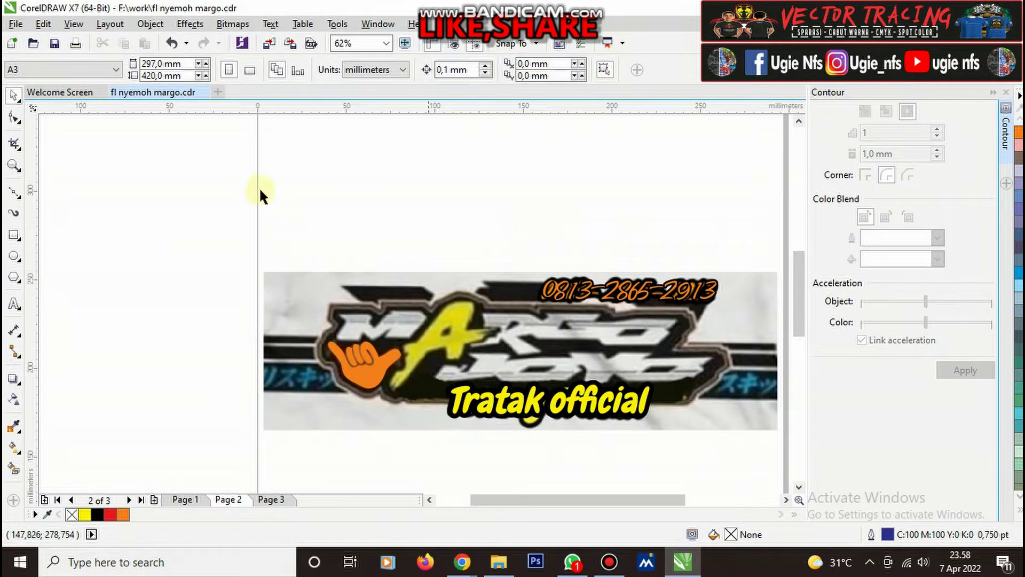
pyautogui.click(13, 193)
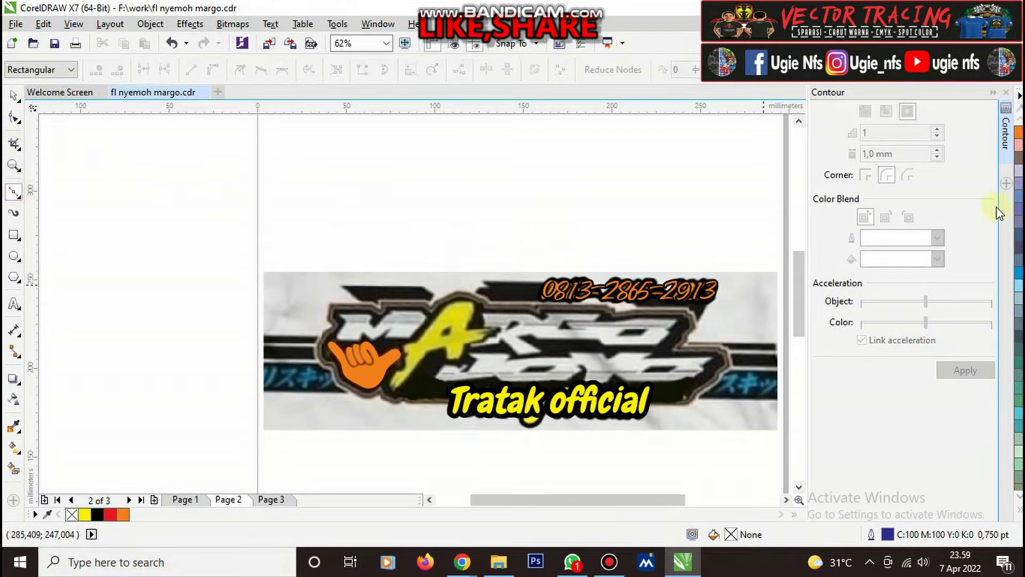
# Hide the contour settings docker and zoom in on the white M.
pyautogui.click(993, 94)
pyautogui.scroll(5, 473, 328)
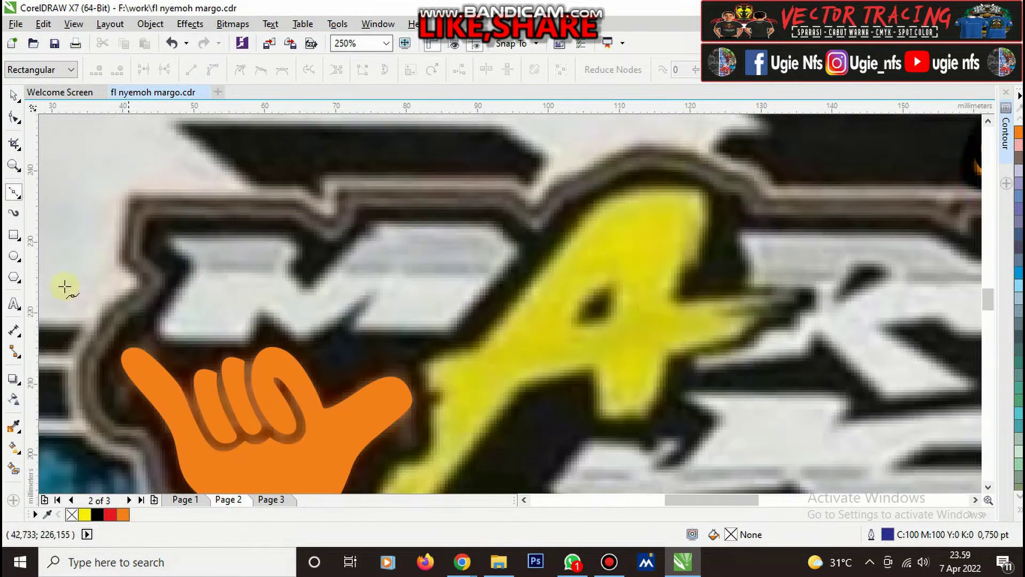
pyautogui.scroll(2, 384, 320)
pyautogui.scroll(2, 444, 365)
# Start a Bezier outline along the M's bottom edge, undoing two misplaced nodes.
pyautogui.click(476, 309)
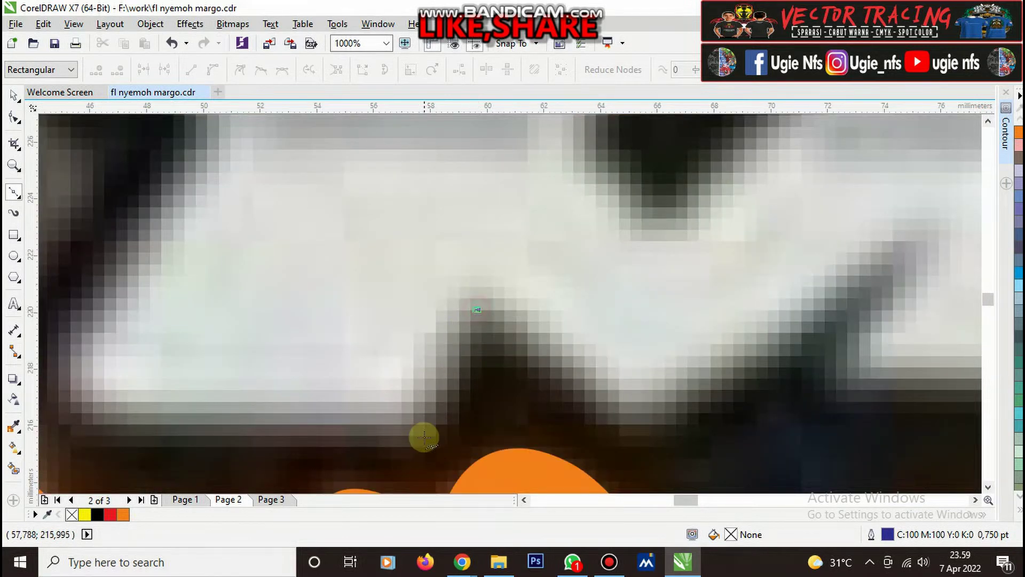
pyautogui.click(424, 417)
pyautogui.moveTo(261, 433)
pyautogui.mouseDown()
pyautogui.moveTo(332, 445)
pyautogui.moveTo(288, 421)
pyautogui.mouseUp()
pyautogui.scroll(-2, 332, 445)
pyautogui.scroll(4, 402, 428)
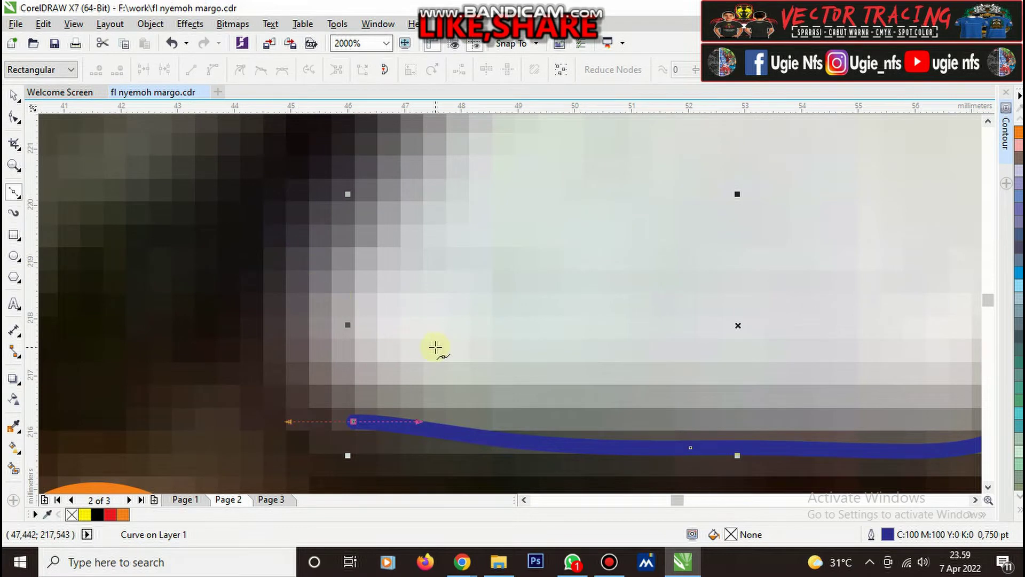
pyautogui.hotkey('ctrl', 'z')
pyautogui.click(342, 433)
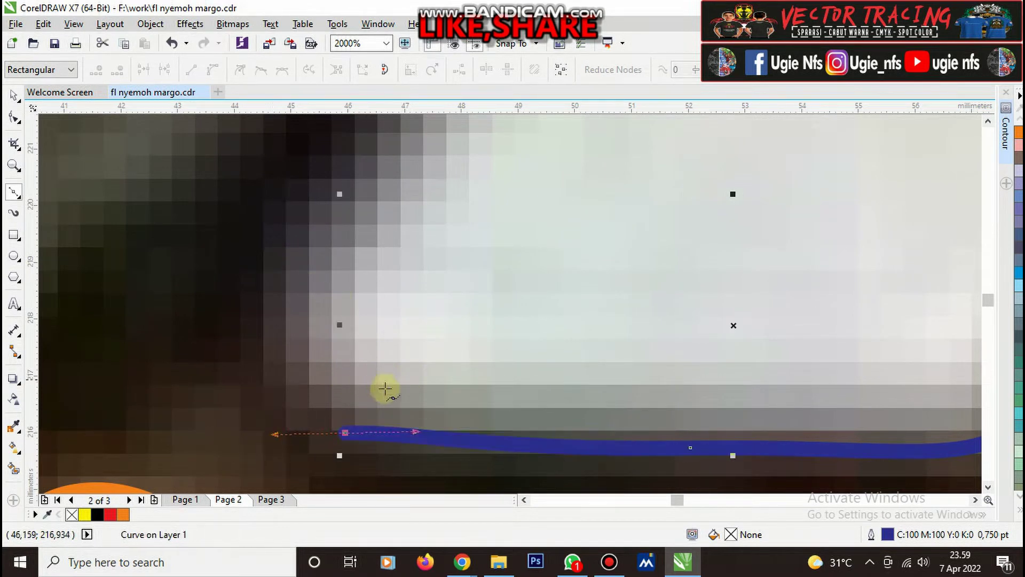
pyautogui.scroll(-1, 390, 390)
pyautogui.hotkey('ctrl', 'z')
pyautogui.hotkey('ctrl', 'z')
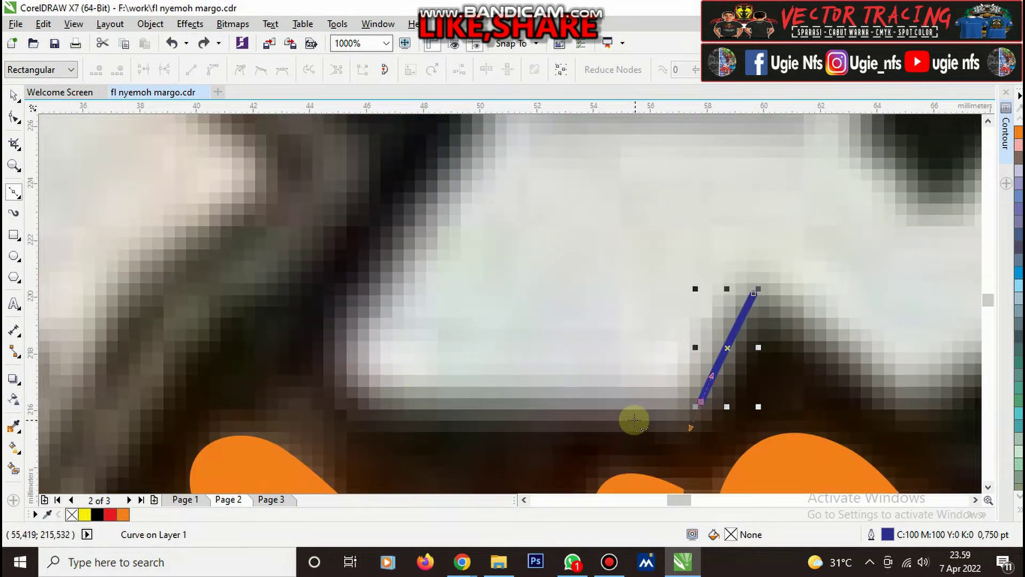
# Trace the outline along the M's lower edge, up its left side and round the upper-left corner.
pyautogui.moveTo(627, 421); pyautogui.dragTo(597, 421)
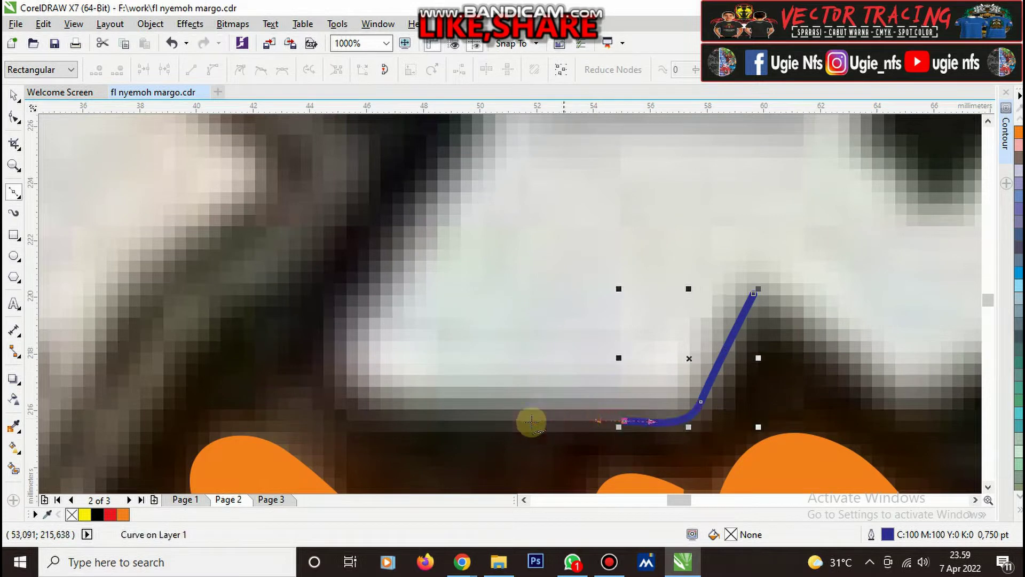
pyautogui.moveTo(376, 405); pyautogui.dragTo(342, 399)
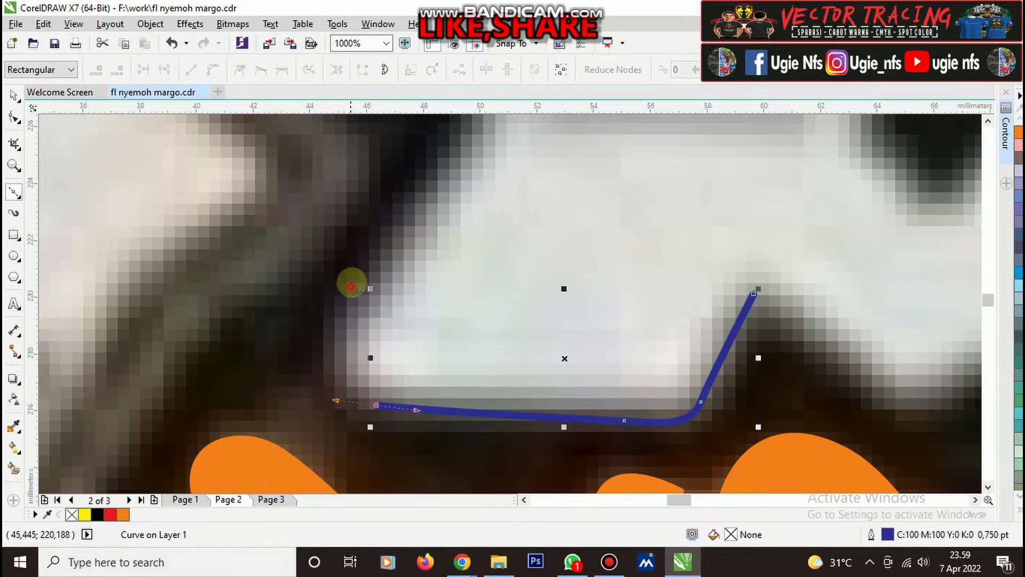
pyautogui.moveTo(351, 281); pyautogui.dragTo(382, 229)
pyautogui.scroll(-2, 383, 229)
pyautogui.scroll(1, 434, 214)
pyautogui.scroll(1, 435, 213)
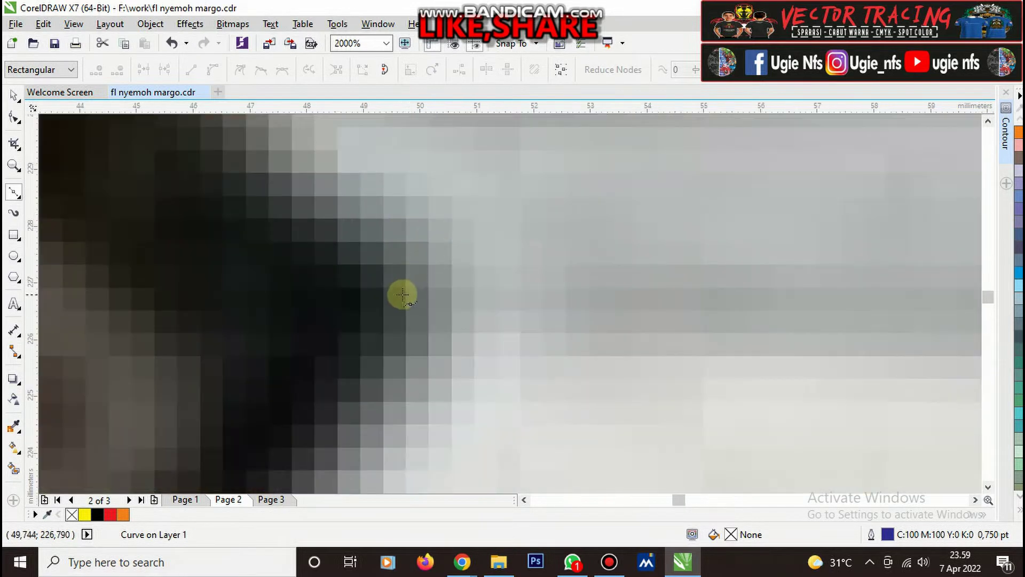
pyautogui.moveTo(398, 288)
pyautogui.mouseDown()
pyautogui.moveTo(389, 275)
pyautogui.moveTo(534, 272)
pyautogui.mouseUp()
pyautogui.scroll(-1, 390, 267)
pyautogui.scroll(1, 417, 294)
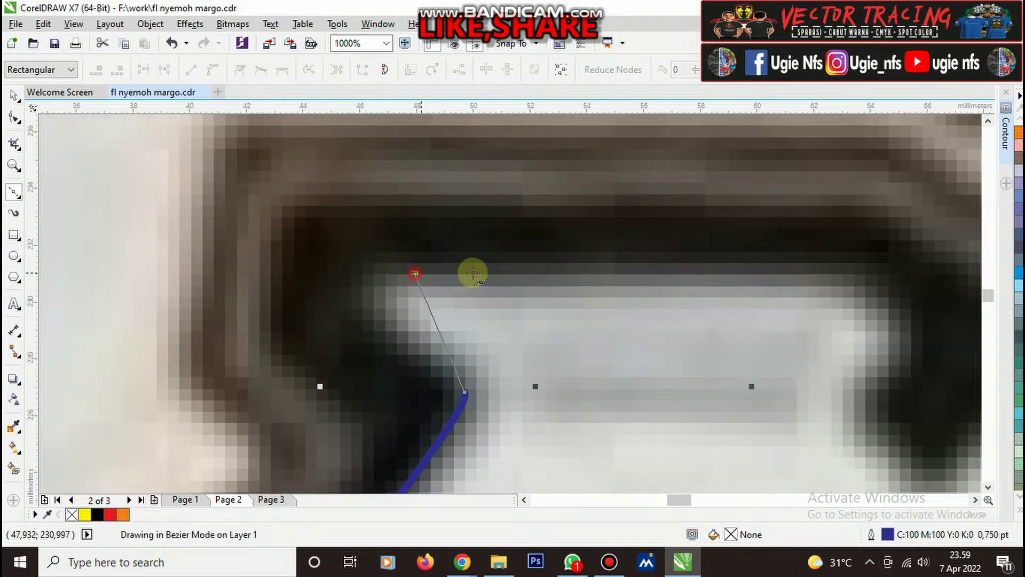
# Continue the outline along the M's top edge, down into its notch and back out.
pyautogui.moveTo(844, 278); pyautogui.dragTo(871, 278)
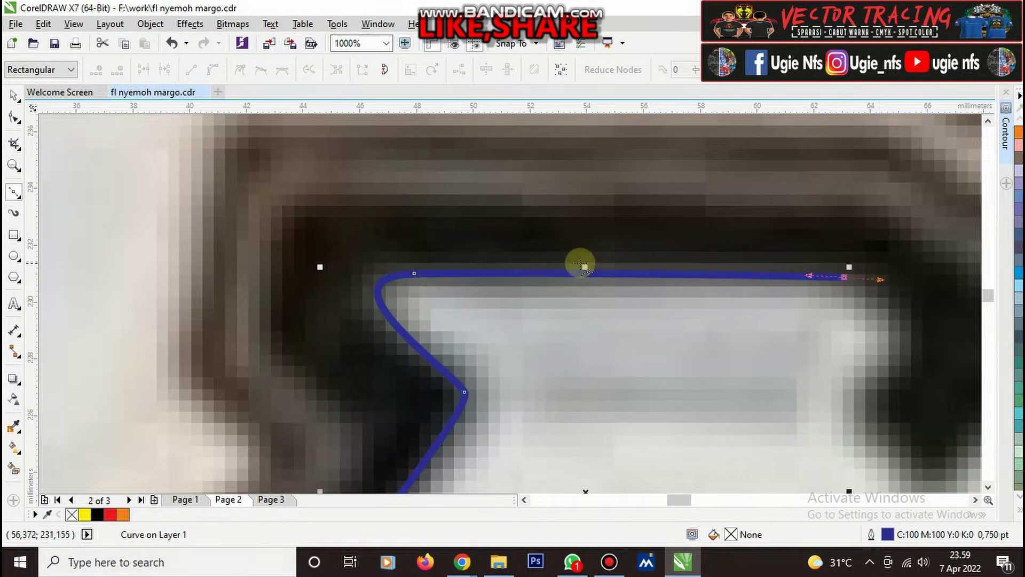
pyautogui.scroll(-1, 582, 263)
pyautogui.scroll(1, 756, 288)
pyautogui.moveTo(731, 289); pyautogui.dragTo(745, 306)
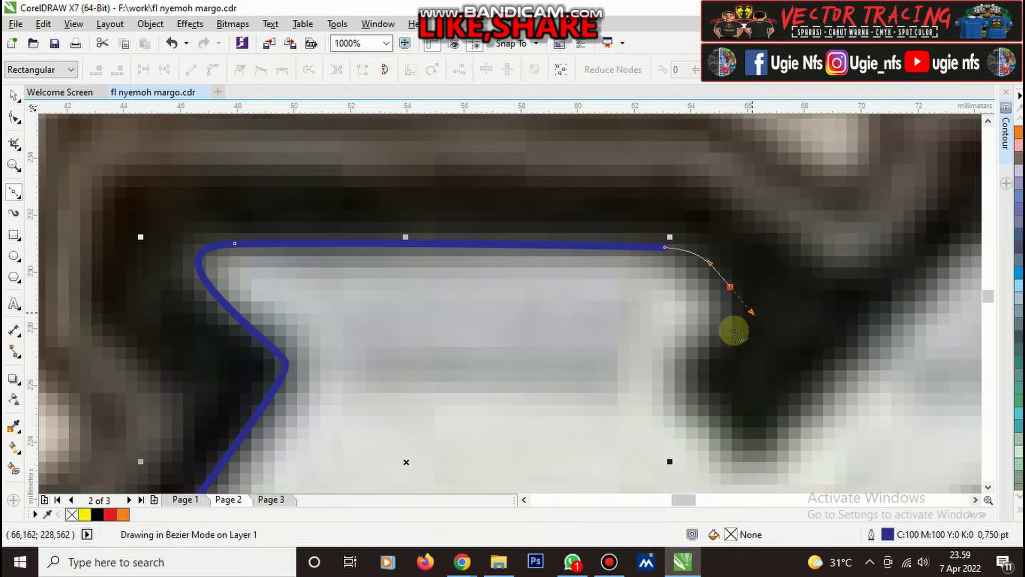
pyautogui.moveTo(707, 344)
pyautogui.mouseDown()
pyautogui.moveTo(694, 351)
pyautogui.moveTo(761, 445)
pyautogui.mouseUp()
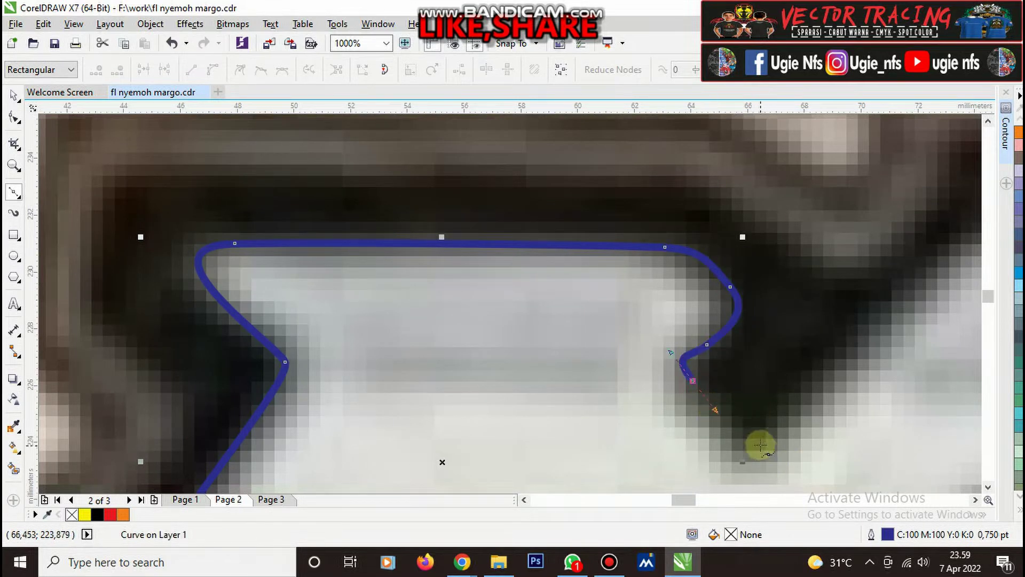
pyautogui.scroll(-1, 774, 422)
pyautogui.scroll(-1, 561, 361)
pyautogui.scroll(2, 610, 346)
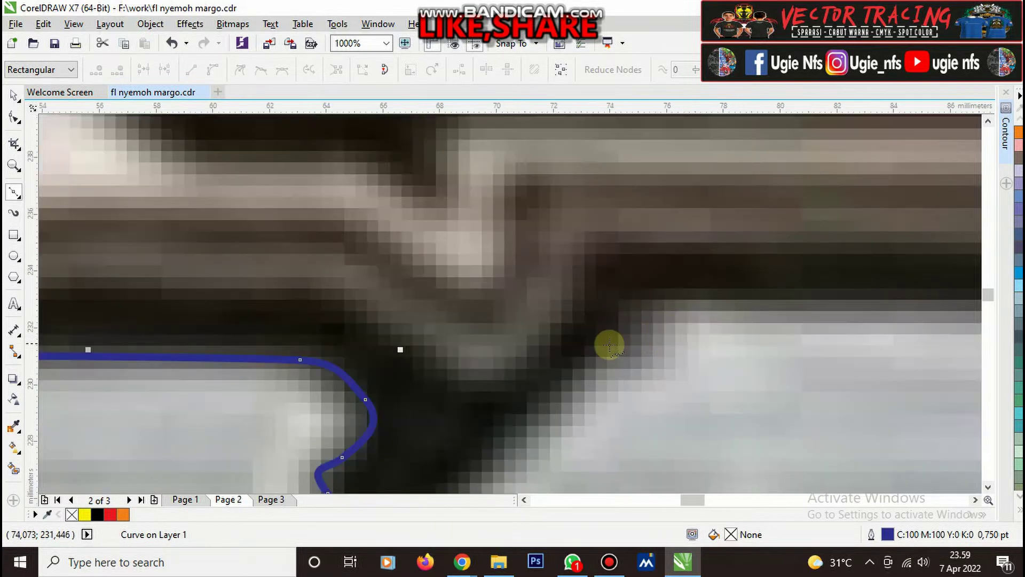
pyautogui.moveTo(629, 320); pyautogui.dragTo(648, 302)
pyautogui.moveTo(759, 294); pyautogui.dragTo(692, 279)
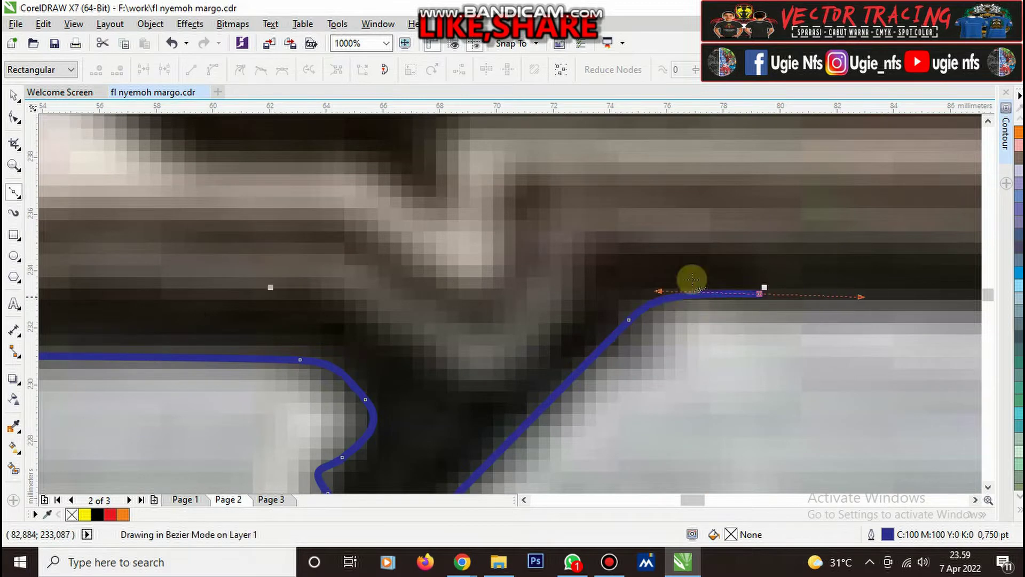
pyautogui.scroll(-2, 692, 279)
pyautogui.scroll(2, 613, 285)
# Carry the outline over the M's right corner and down its right side and slant.
pyautogui.click(590, 255)
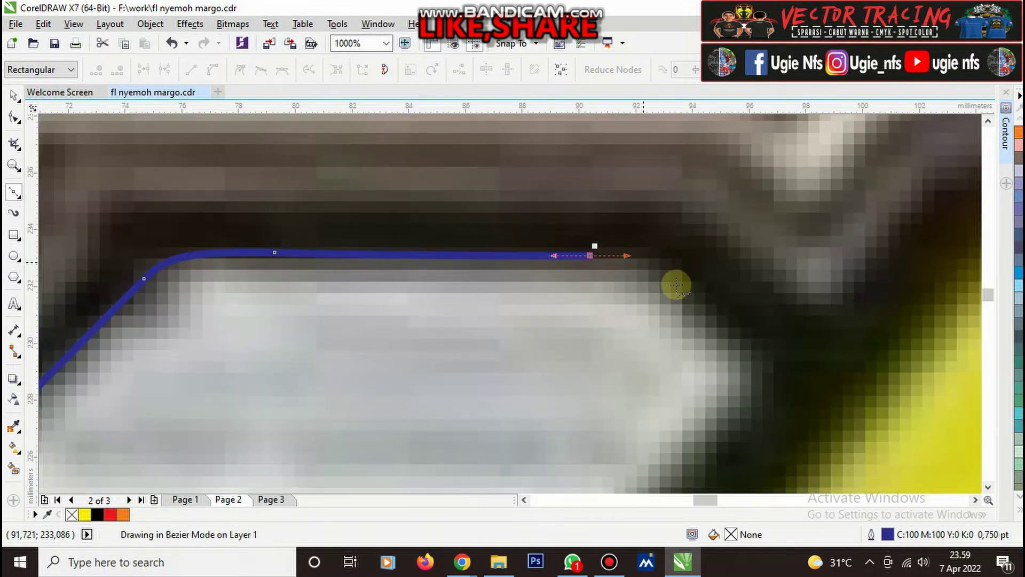
pyautogui.moveTo(696, 299); pyautogui.dragTo(737, 333)
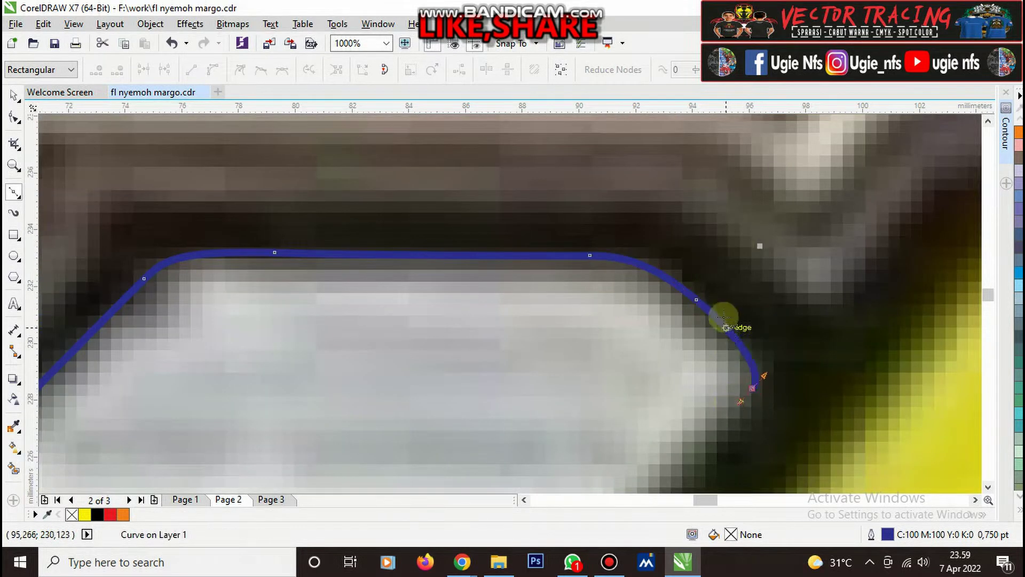
pyautogui.scroll(-2, 723, 322)
pyautogui.scroll(3, 682, 371)
pyautogui.moveTo(674, 365); pyautogui.dragTo(640, 398)
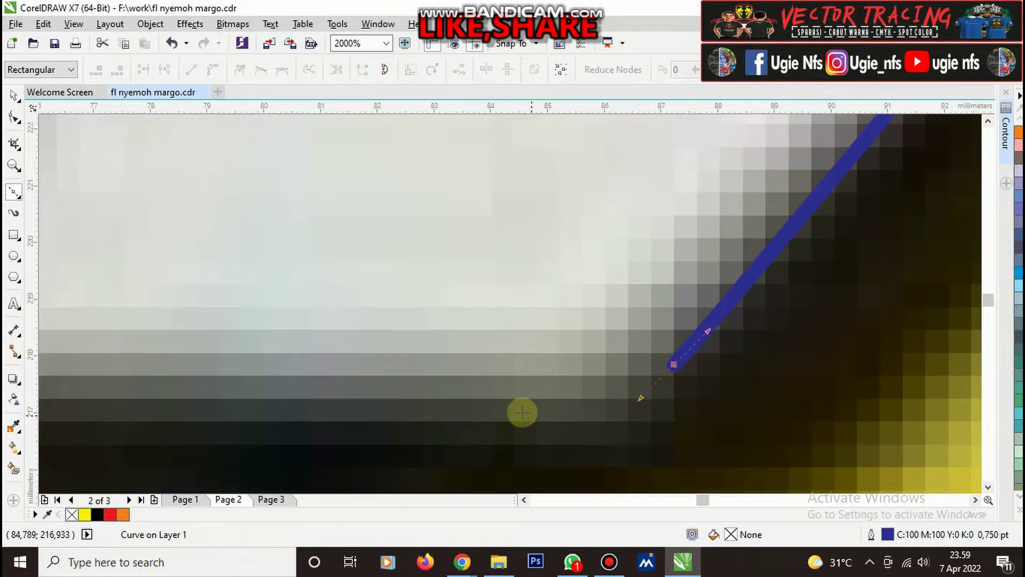
pyautogui.moveTo(519, 412); pyautogui.dragTo(431, 412)
pyautogui.scroll(-2, 551, 389)
pyautogui.scroll(2, 458, 385)
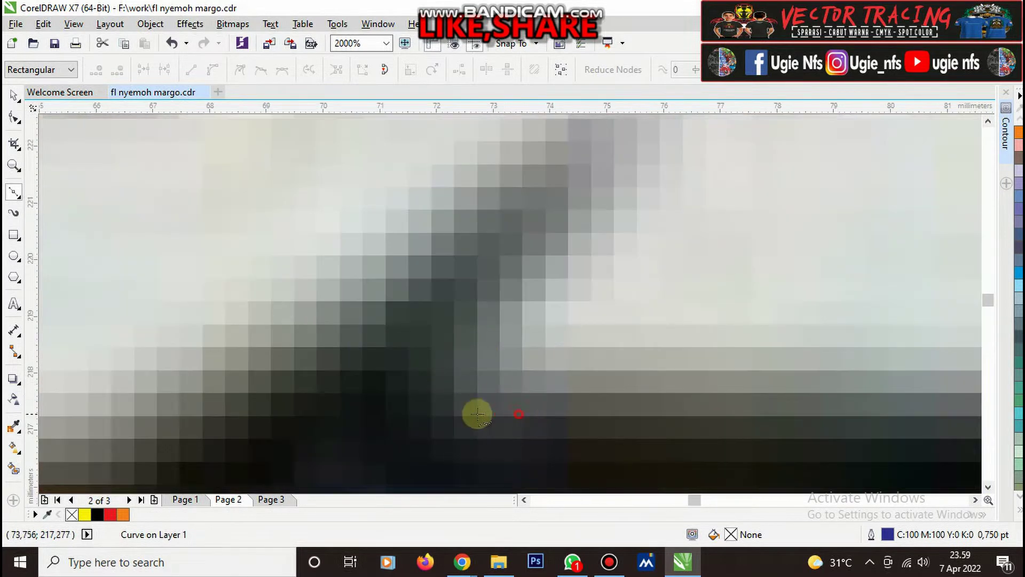
# Trace the lower right and inner V, then close the path on its starting node.
pyautogui.moveTo(487, 319)
pyautogui.mouseDown()
pyautogui.moveTo(534, 263)
pyautogui.moveTo(283, 456)
pyautogui.mouseUp()
pyautogui.scroll(-2, 531, 326)
pyautogui.moveTo(208, 417); pyautogui.dragTo(175, 388)
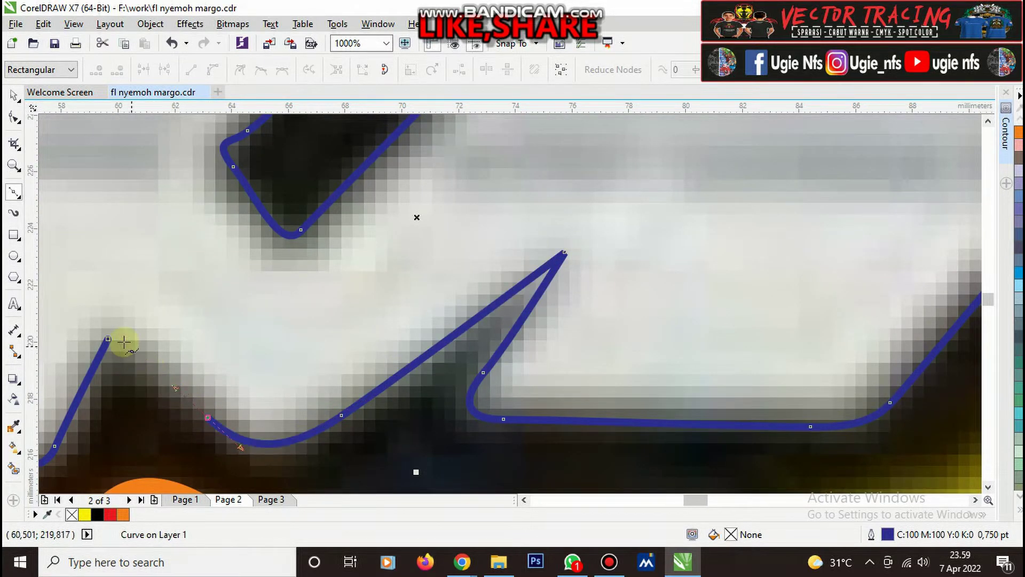
pyautogui.click(107, 337)
pyautogui.scroll(-2, 347, 351)
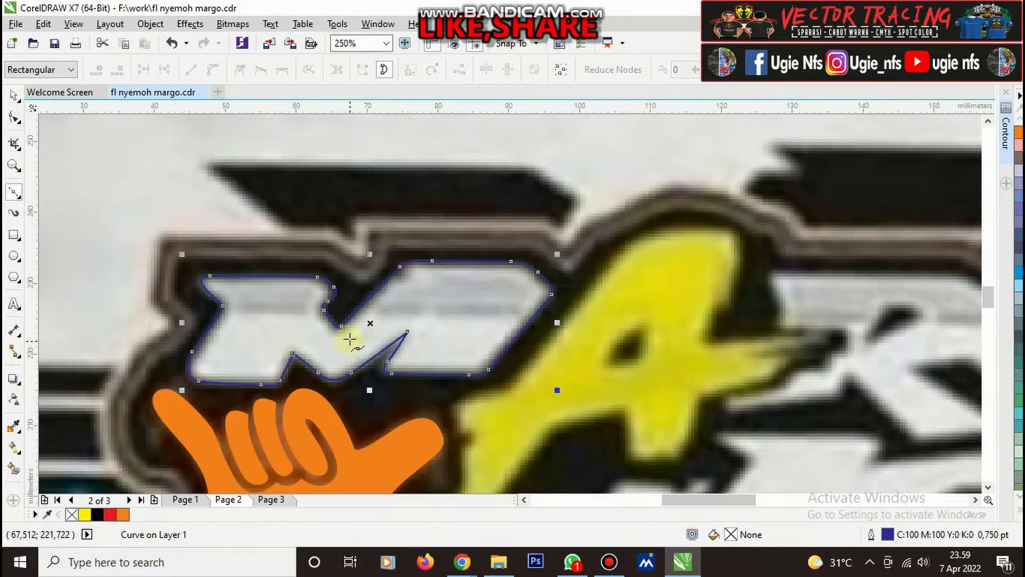
pyautogui.press('space')
pyautogui.scroll(-2, 355, 292)
# Group all the selected logo artwork into one group.
pyautogui.moveTo(257, 133); pyautogui.dragTo(726, 439)
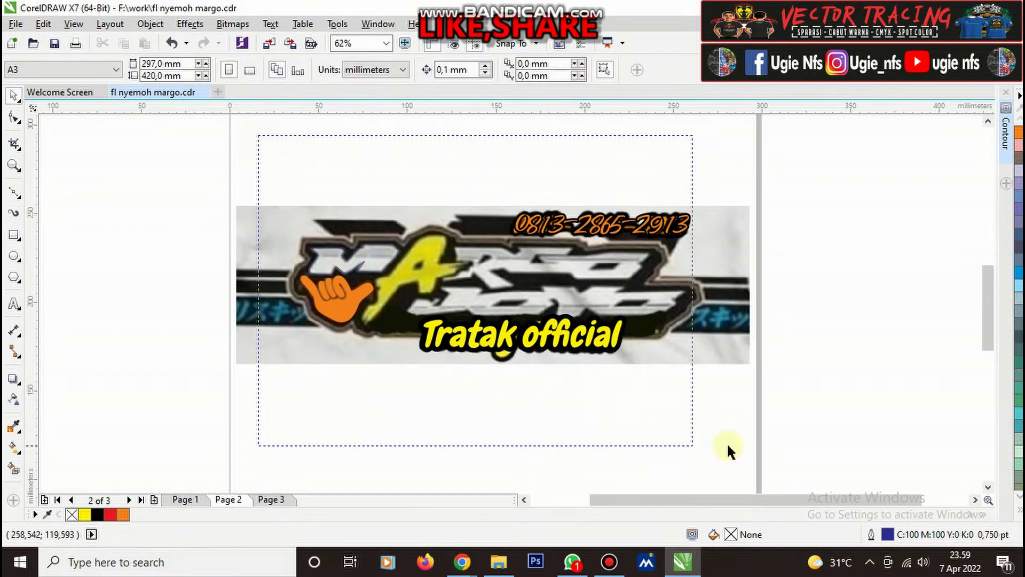
pyautogui.hotkey('ctrl', 'g')
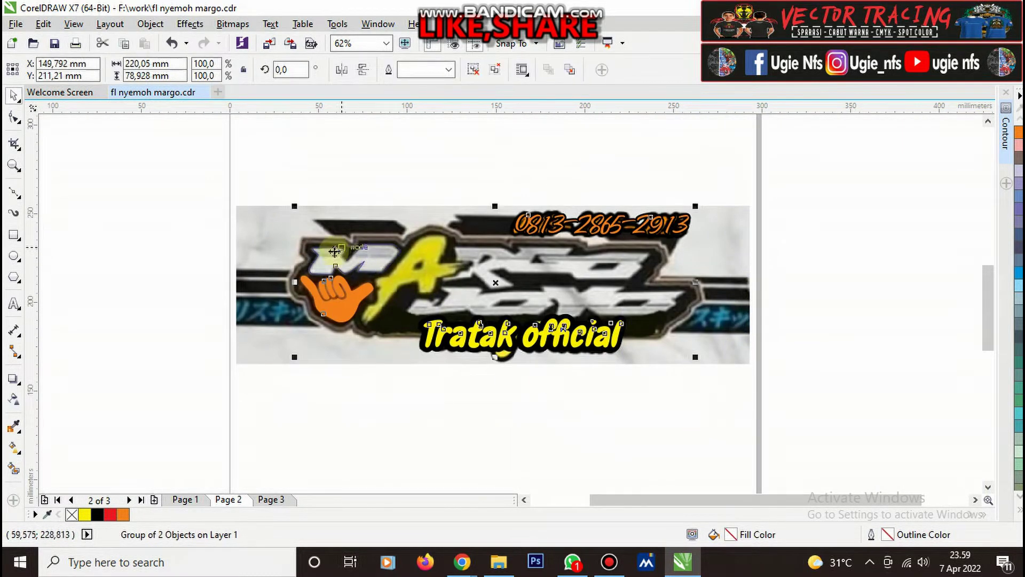
pyautogui.scroll(2, 334, 251)
# With the Bezier tool, trace the dark ring from above the M over the yellow A.
pyautogui.click(15, 192)
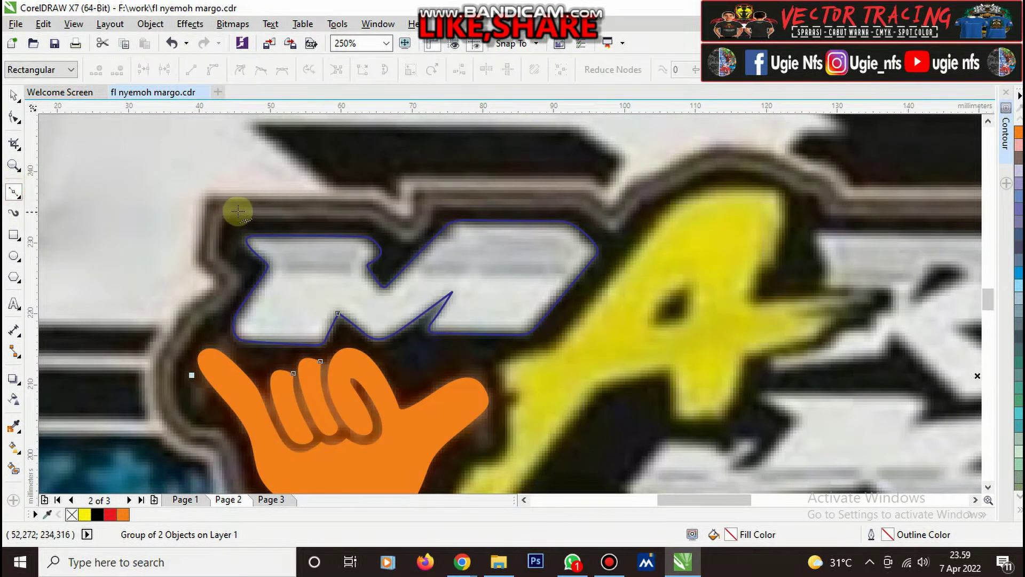
pyautogui.scroll(1, 224, 215)
pyautogui.scroll(1, 486, 228)
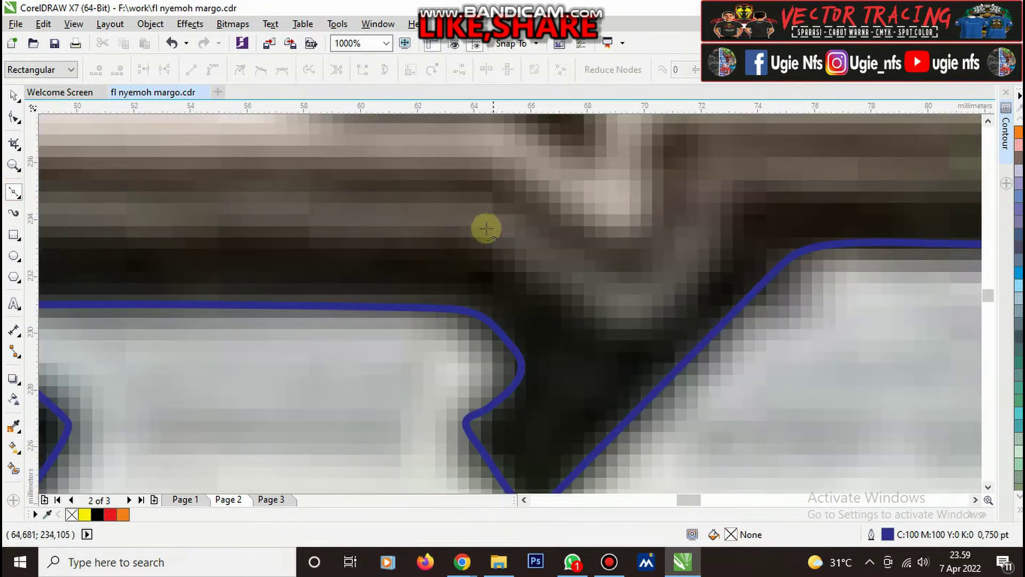
pyautogui.click(430, 231)
pyautogui.moveTo(565, 295); pyautogui.dragTo(612, 328)
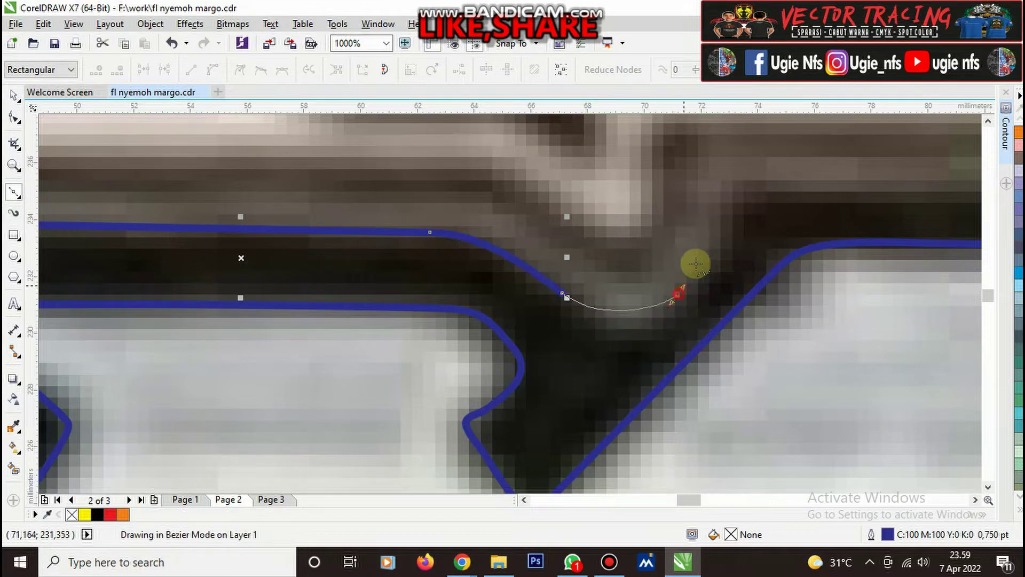
pyautogui.moveTo(695, 263); pyautogui.dragTo(719, 228)
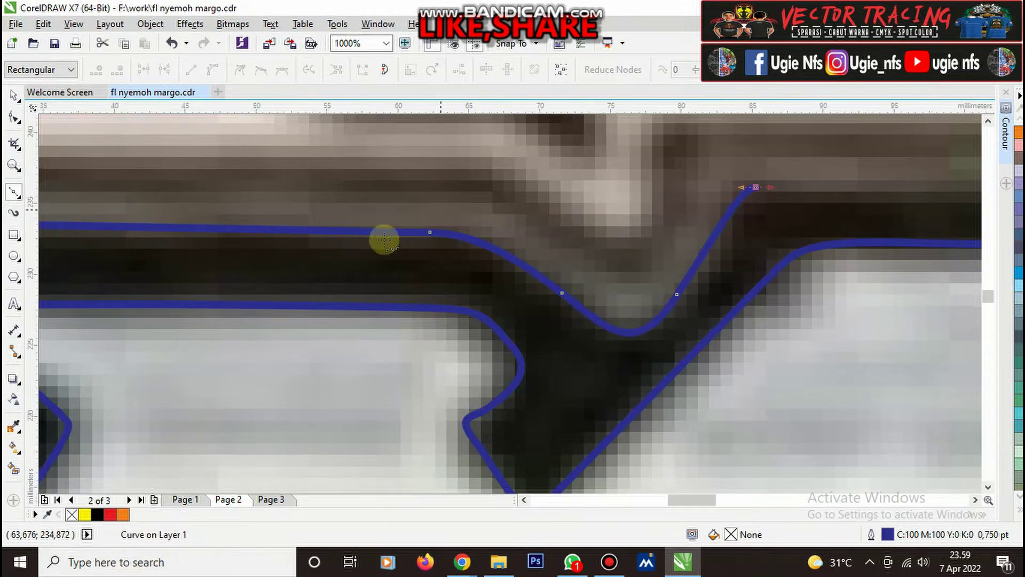
pyautogui.scroll(-2, 383, 236)
pyautogui.scroll(3, 502, 277)
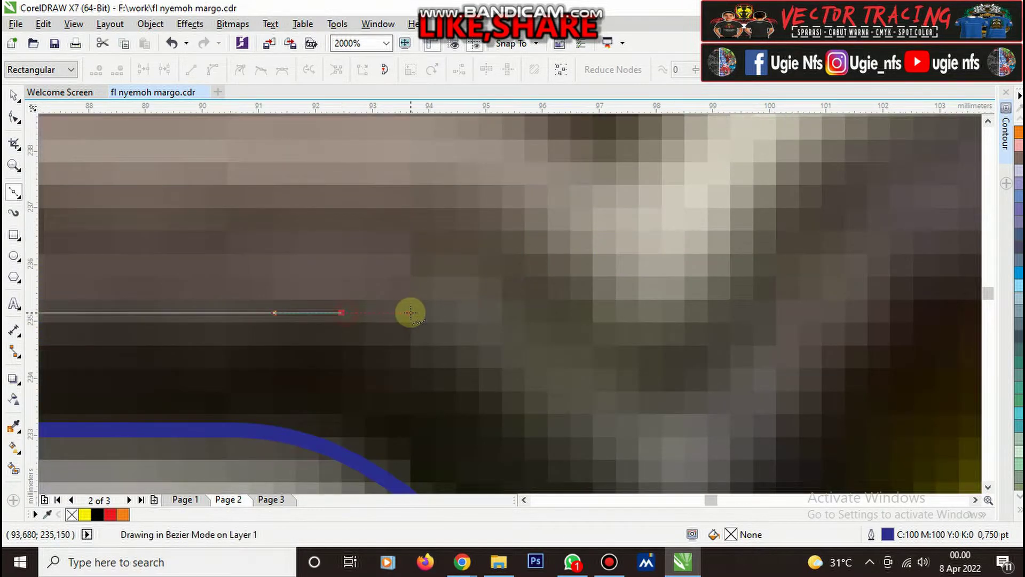
pyautogui.scroll(-2, 456, 290)
pyautogui.scroll(1, 483, 316)
pyautogui.moveTo(469, 310)
pyautogui.mouseDown()
pyautogui.moveTo(508, 347)
pyautogui.moveTo(536, 300)
pyautogui.mouseUp()
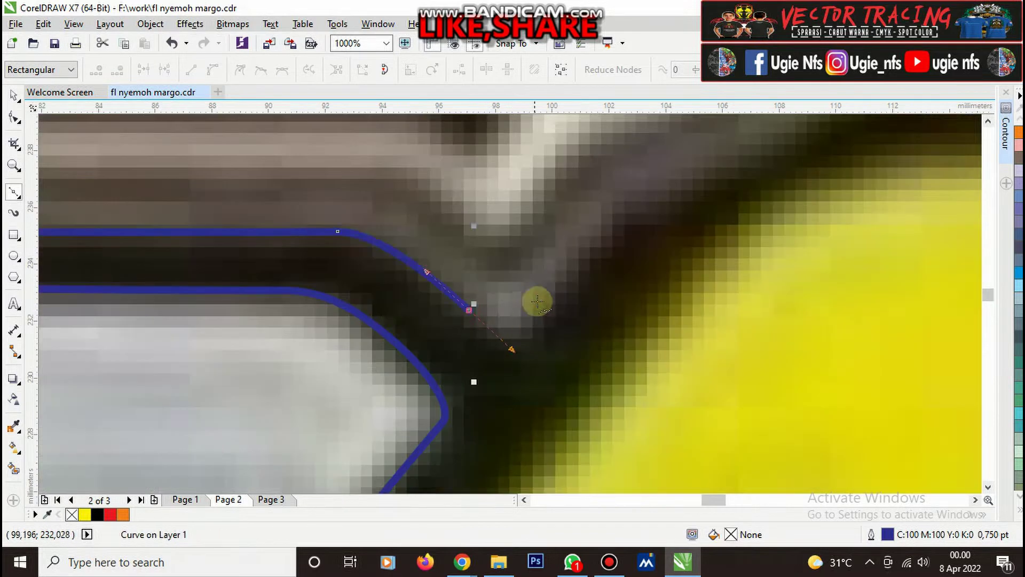
pyautogui.scroll(-1, 557, 222)
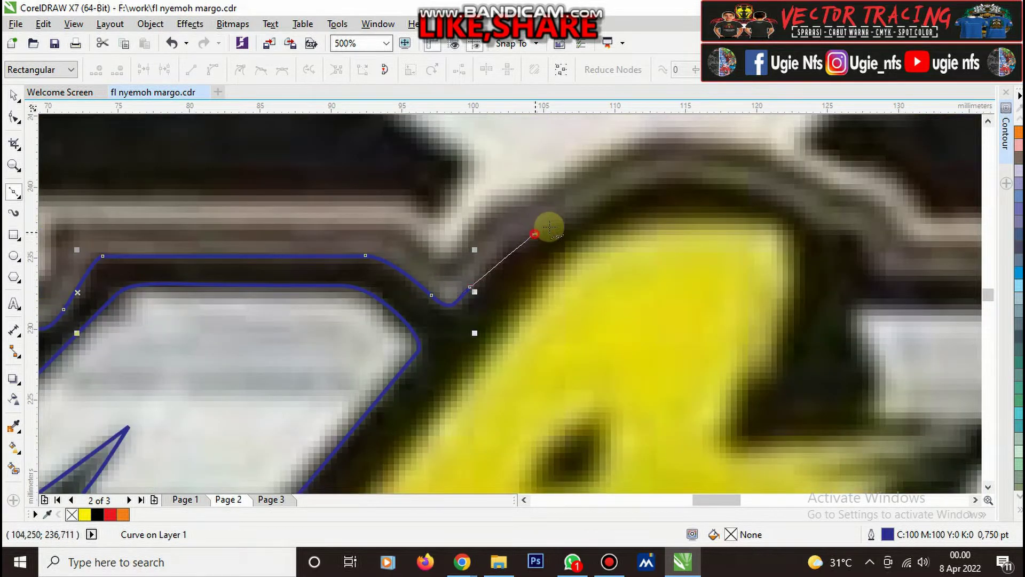
pyautogui.click(535, 234)
pyautogui.click(701, 177)
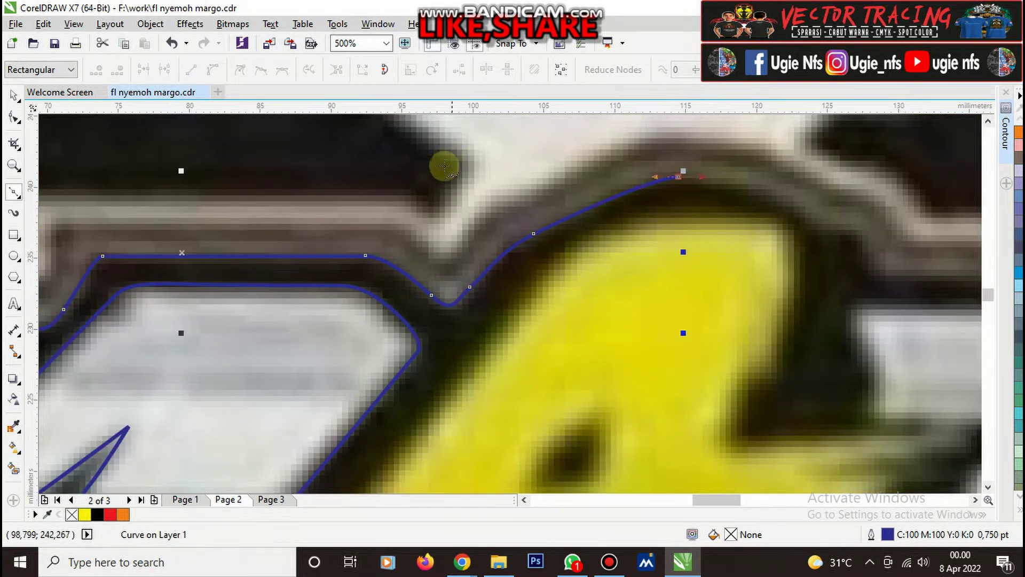
pyautogui.scroll(-2, 444, 166)
pyautogui.scroll(3, 648, 187)
pyautogui.click(552, 164)
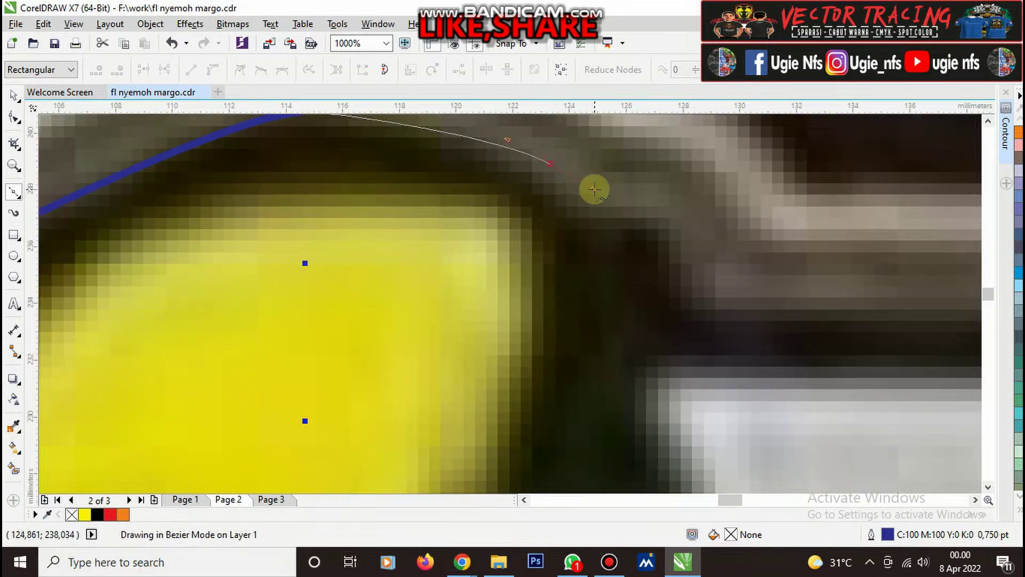
pyautogui.click(605, 216)
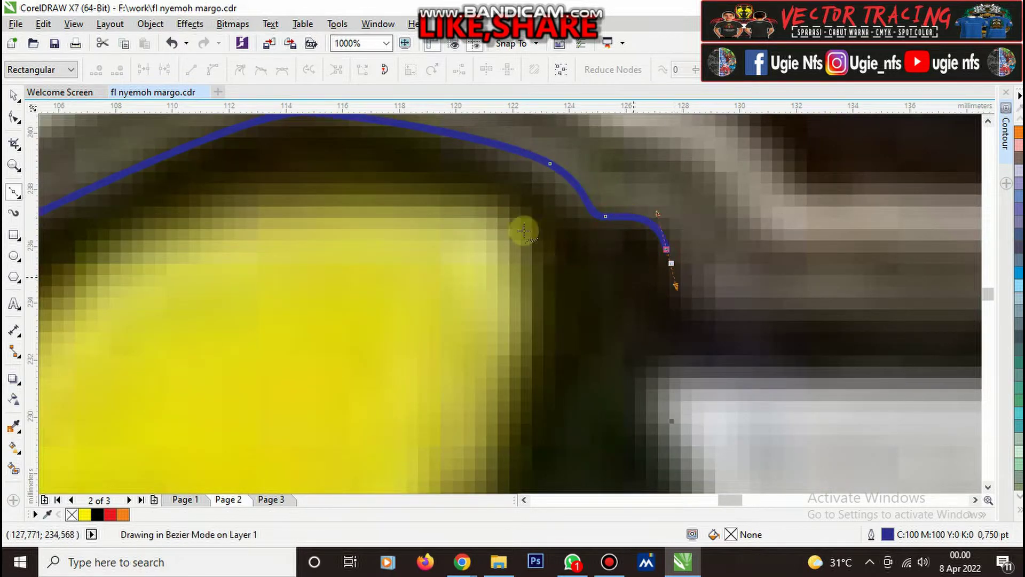
# Extend the outline along the sticker's top edge and round the top-right corner.
pyautogui.scroll(-2, 579, 252)
pyautogui.scroll(1, 559, 260)
pyautogui.moveTo(515, 248)
pyautogui.mouseDown()
pyautogui.moveTo(563, 247)
pyautogui.moveTo(558, 232)
pyautogui.moveTo(631, 267)
pyautogui.moveTo(636, 231)
pyautogui.moveTo(769, 230)
pyautogui.mouseUp()
pyautogui.scroll(-2, 562, 246)
pyautogui.scroll(2, 587, 241)
pyautogui.scroll(-2, 836, 202)
pyautogui.scroll(4, 789, 237)
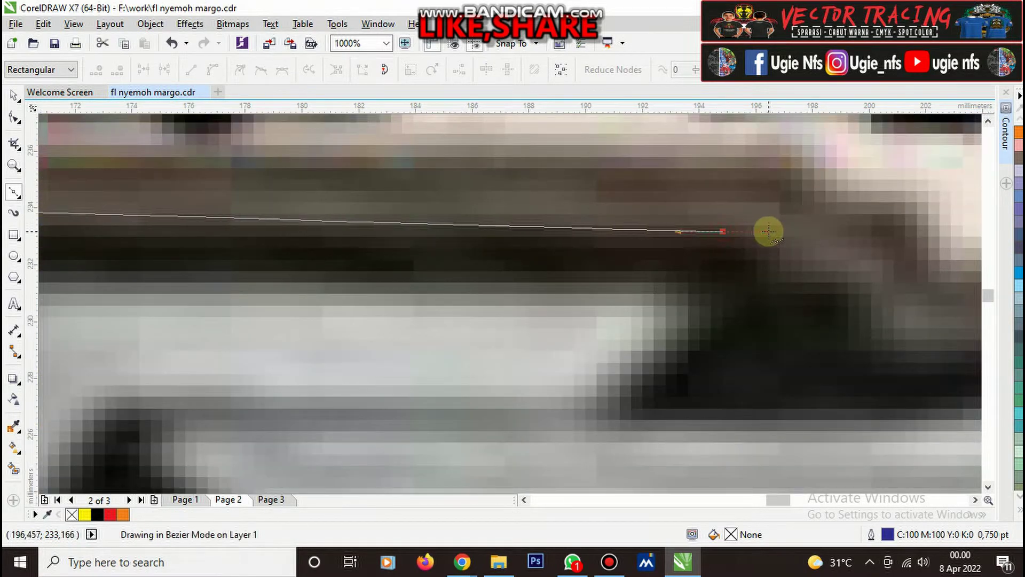
pyautogui.scroll(-2, 672, 224)
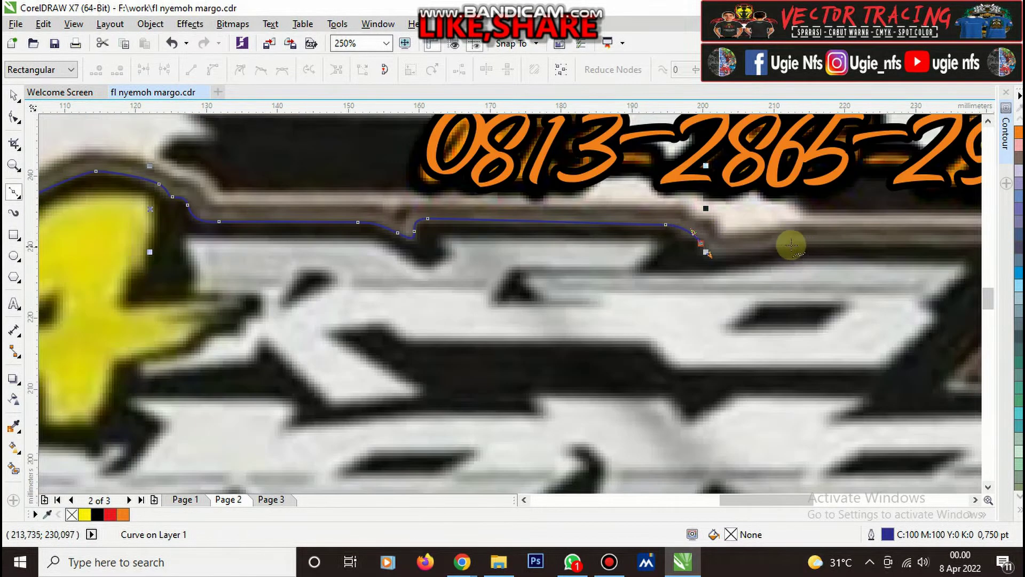
pyautogui.scroll(2, 790, 241)
pyautogui.moveTo(711, 250); pyautogui.dragTo(789, 240)
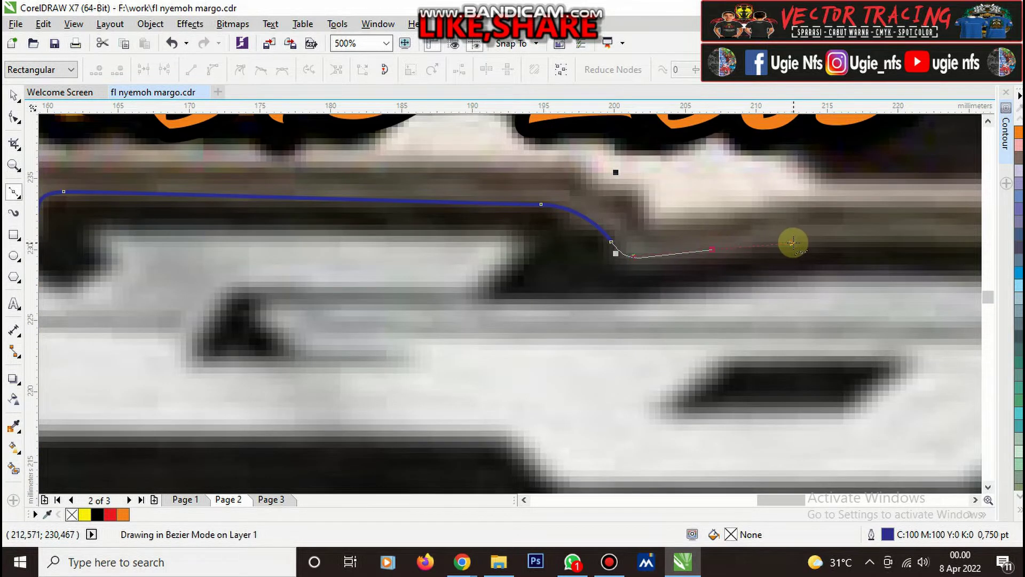
pyautogui.scroll(-2, 648, 232)
pyautogui.scroll(2, 599, 244)
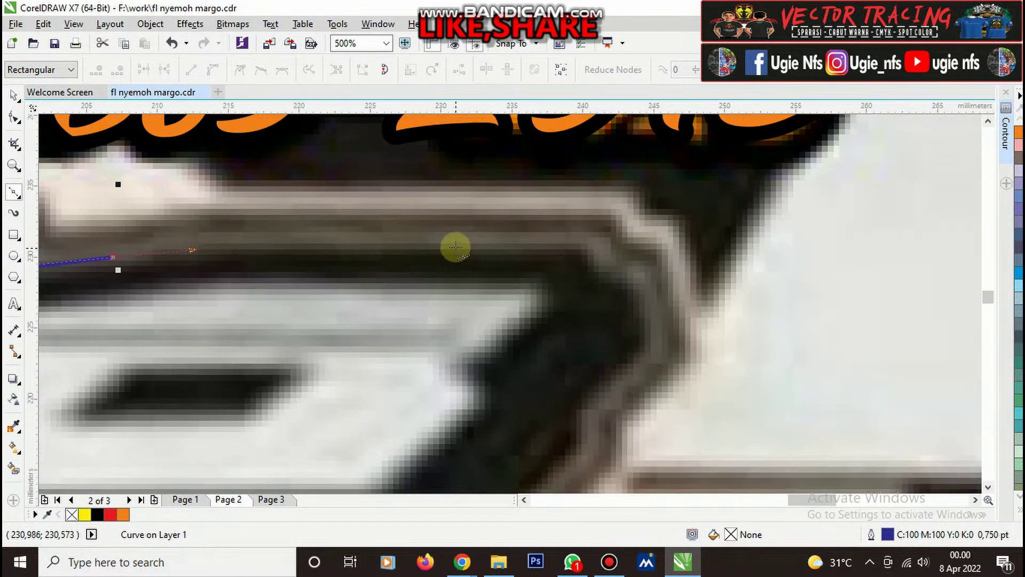
pyautogui.moveTo(597, 248); pyautogui.dragTo(600, 255)
pyautogui.scroll(4, 588, 248)
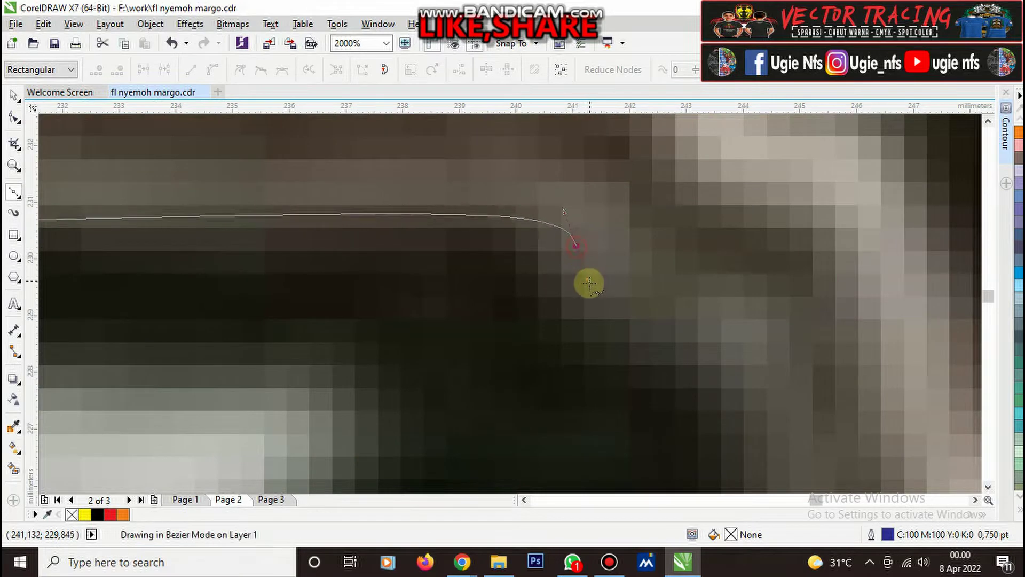
pyautogui.scroll(-4, 623, 230)
pyautogui.scroll(-2, 652, 289)
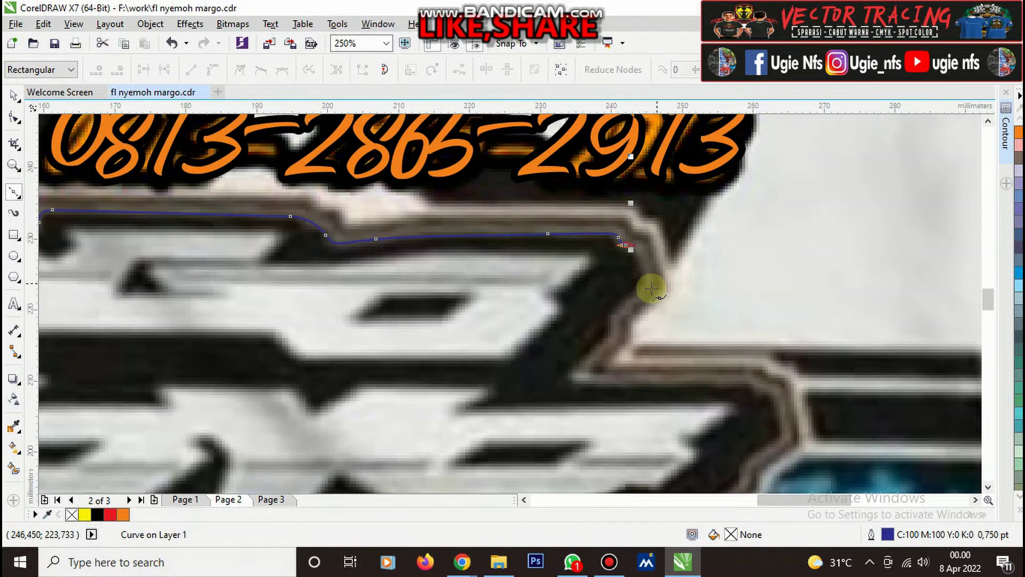
pyautogui.scroll(4, 651, 289)
pyautogui.moveTo(599, 274); pyautogui.dragTo(578, 301)
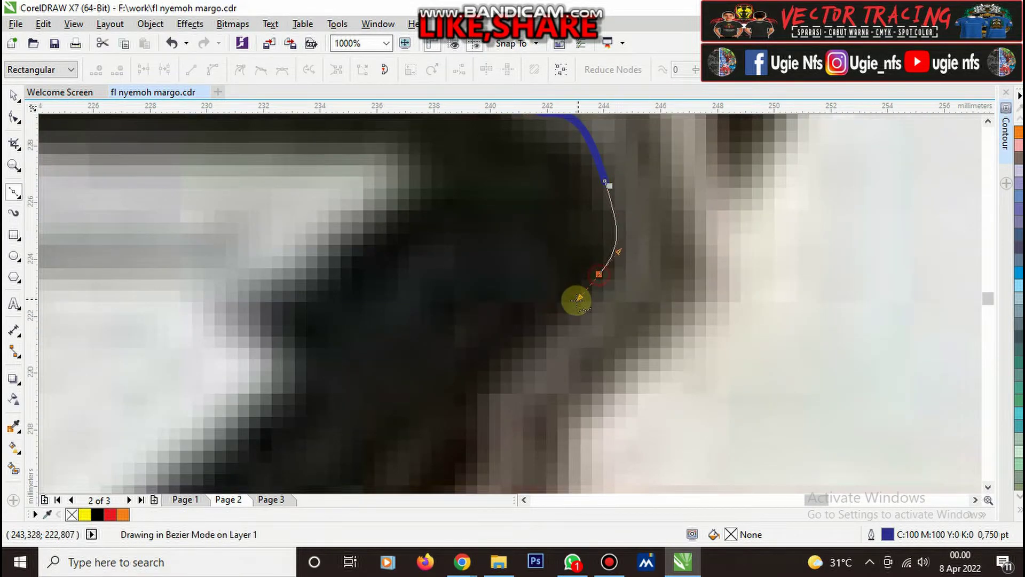
# Trace the outline down the dark border on the sticker's right side.
pyautogui.scroll(-4, 569, 230)
pyautogui.scroll(-4, 571, 224)
pyautogui.scroll(4, 534, 270)
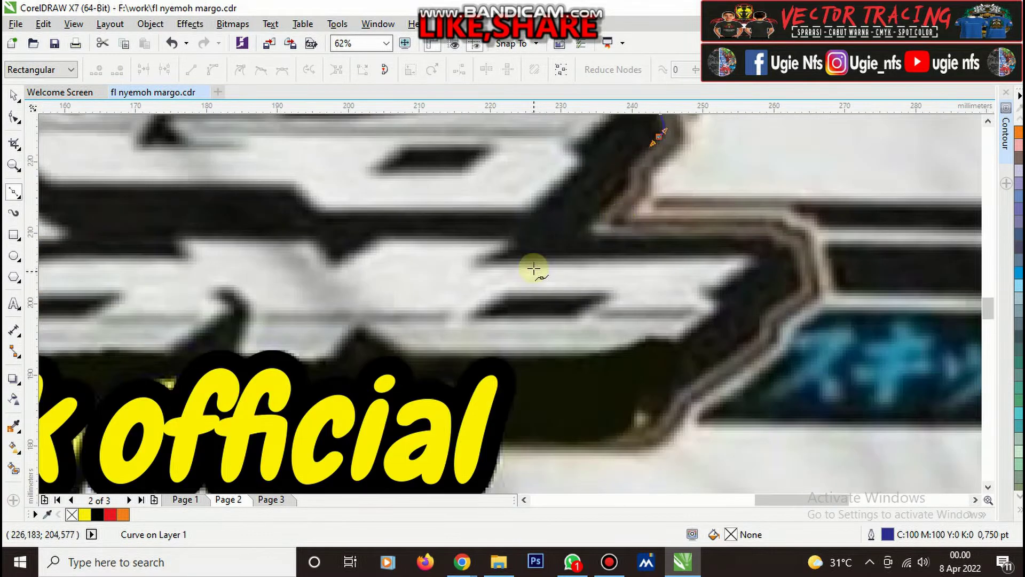
pyautogui.scroll(5, 637, 159)
pyautogui.click(596, 212)
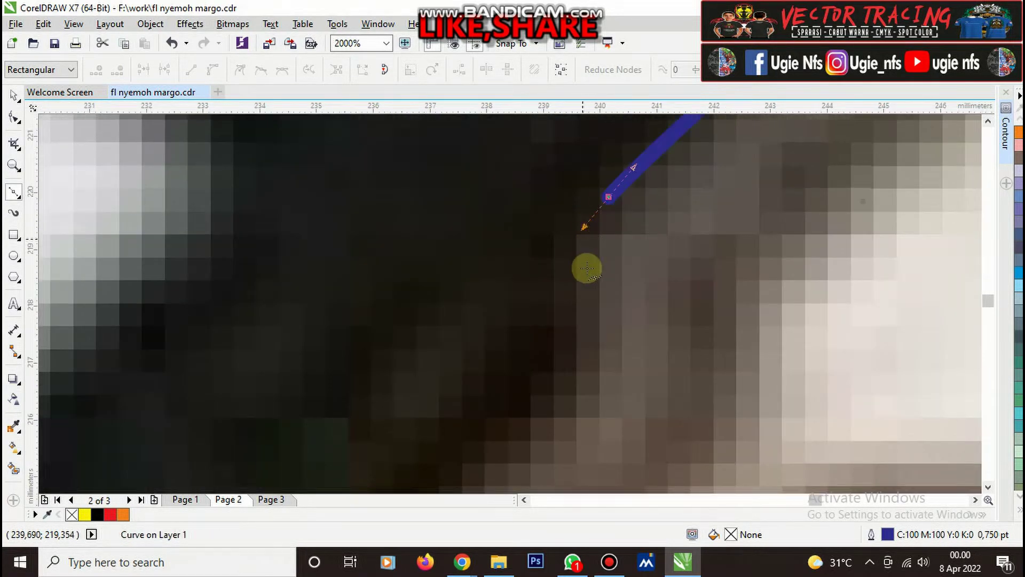
pyautogui.moveTo(590, 293); pyautogui.dragTo(604, 325)
pyautogui.scroll(-5, 614, 283)
pyautogui.scroll(4, 606, 285)
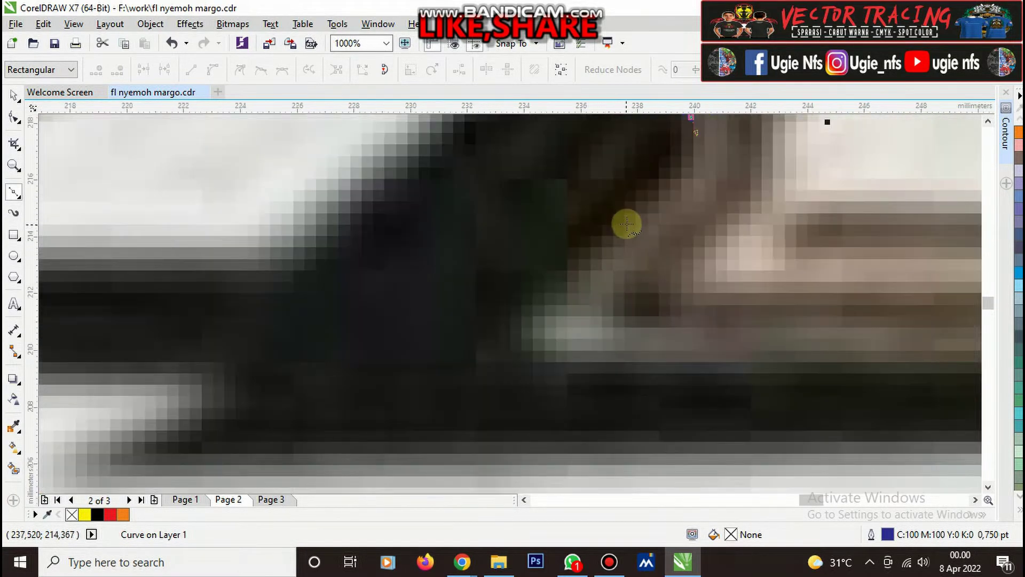
pyautogui.moveTo(624, 221); pyautogui.dragTo(567, 280)
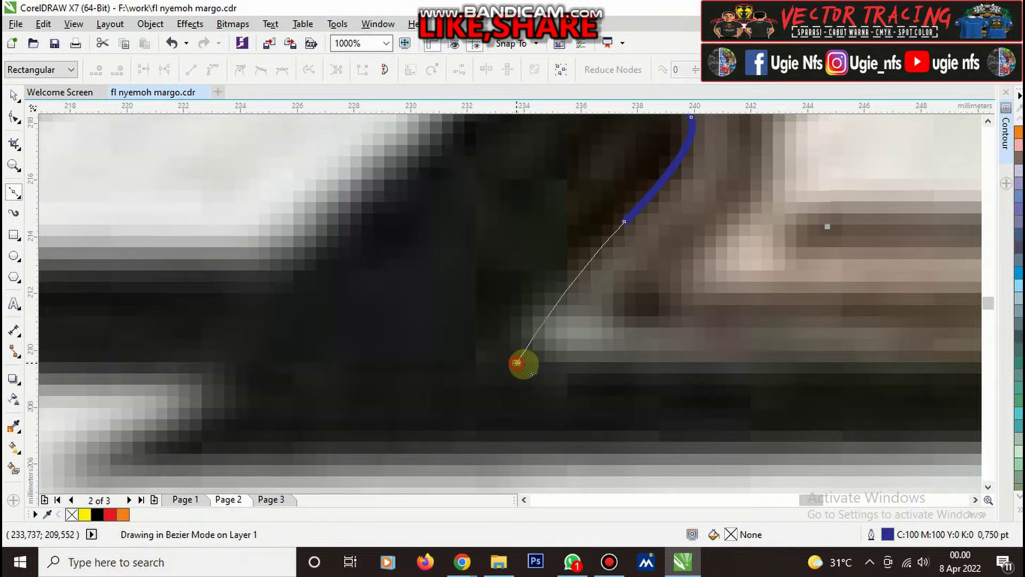
pyautogui.moveTo(520, 360); pyautogui.dragTo(489, 360)
pyautogui.scroll(-4, 534, 313)
pyautogui.scroll(4, 620, 318)
pyautogui.moveTo(650, 313); pyautogui.dragTo(718, 323)
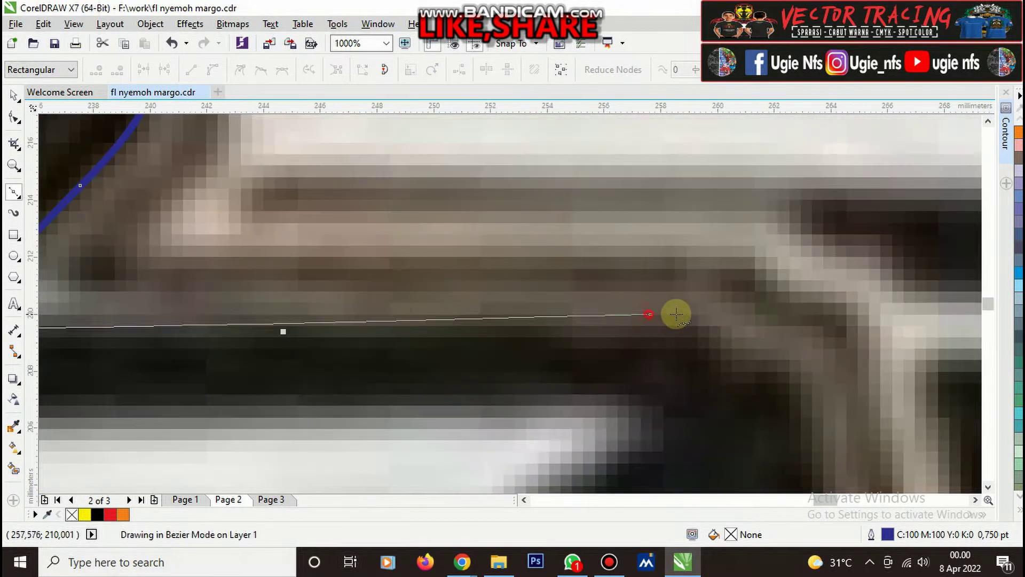
pyautogui.moveTo(739, 365); pyautogui.dragTo(742, 369)
pyautogui.moveTo(759, 359); pyautogui.dragTo(778, 359)
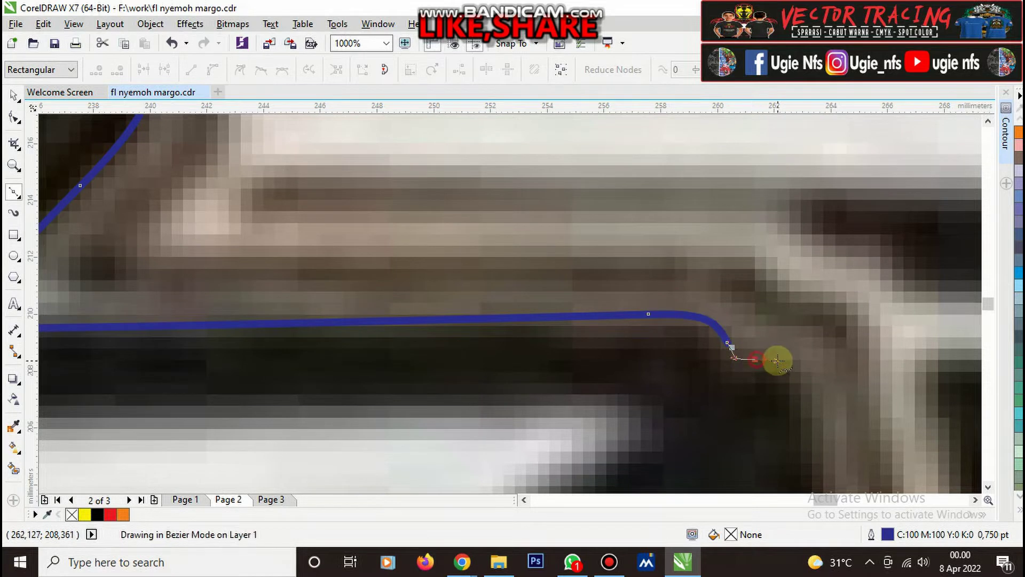
pyautogui.moveTo(812, 400); pyautogui.dragTo(823, 444)
pyautogui.scroll(-2, 706, 266)
pyautogui.scroll(-4, 706, 266)
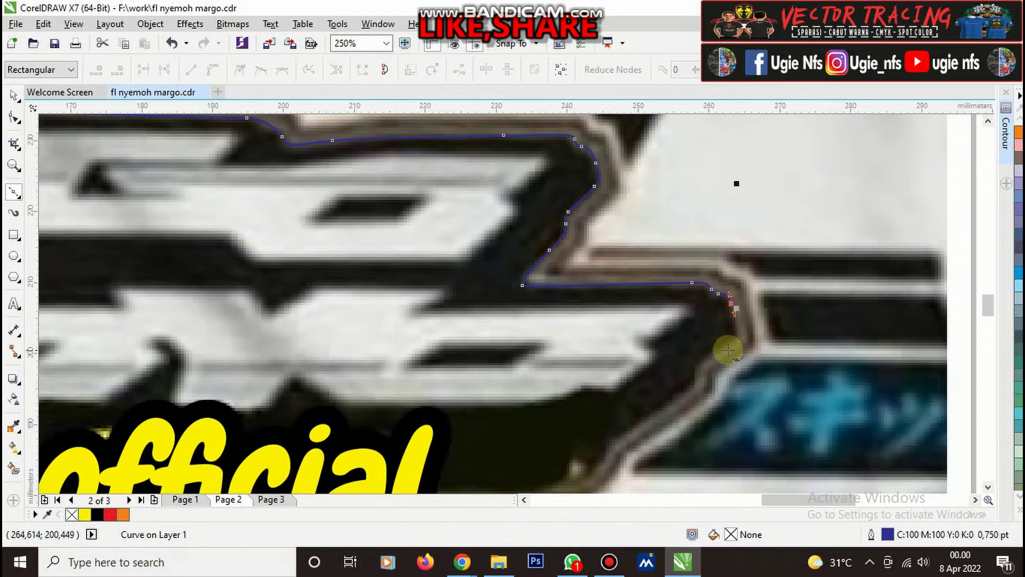
pyautogui.scroll(5, 728, 348)
pyautogui.moveTo(747, 329); pyautogui.dragTo(721, 343)
pyautogui.scroll(-3, 716, 332)
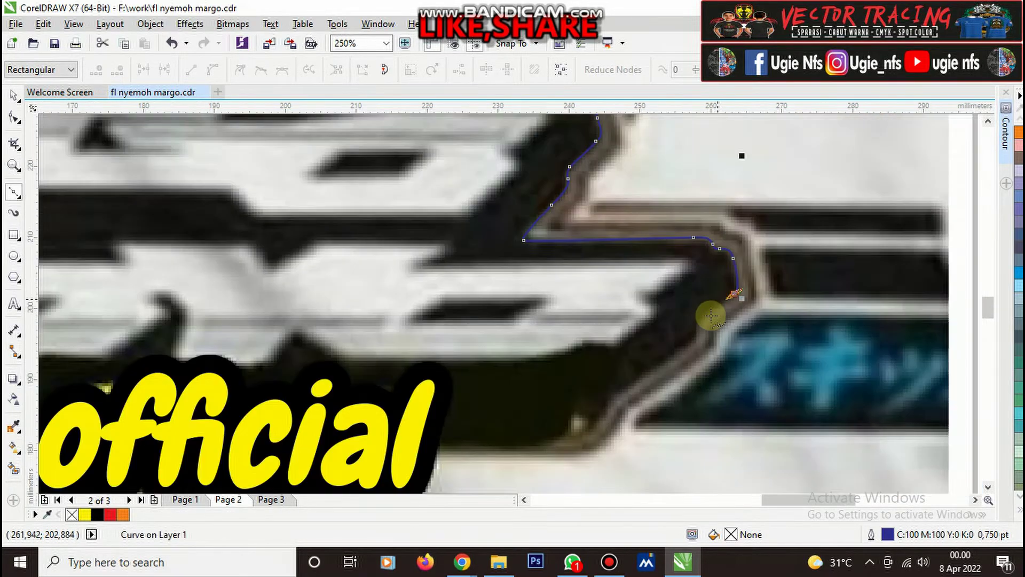
pyautogui.scroll(3, 700, 318)
pyautogui.click(700, 277)
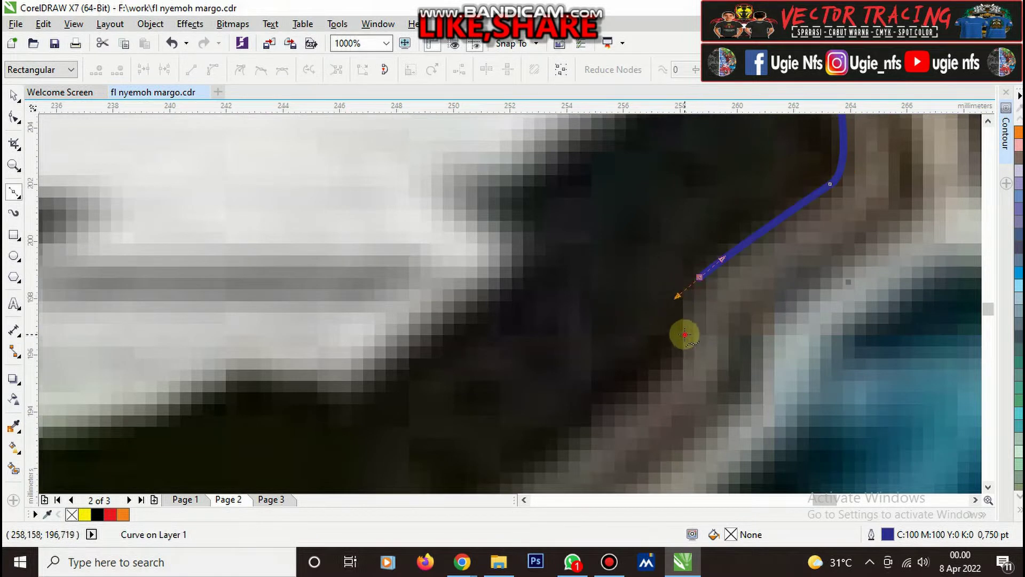
pyautogui.moveTo(684, 335); pyautogui.dragTo(682, 352)
# Round the outline at the bottom-right corner and turn it along the bottom edge.
pyautogui.scroll(-3, 630, 394)
pyautogui.scroll(2, 710, 263)
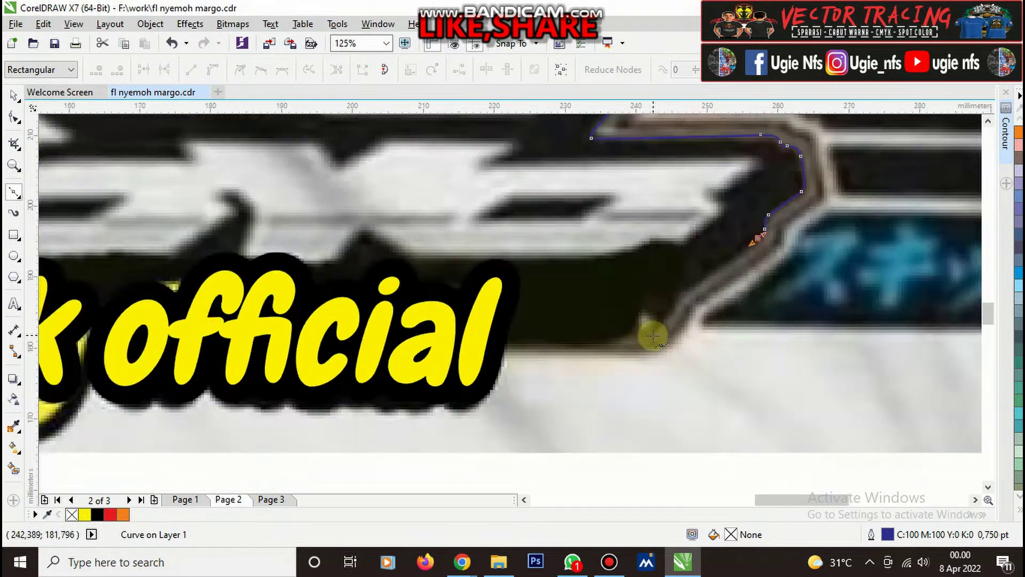
pyautogui.scroll(2, 653, 332)
pyautogui.scroll(1, 710, 264)
pyautogui.moveTo(733, 206); pyautogui.dragTo(678, 241)
pyautogui.moveTo(634, 347); pyautogui.dragTo(609, 394)
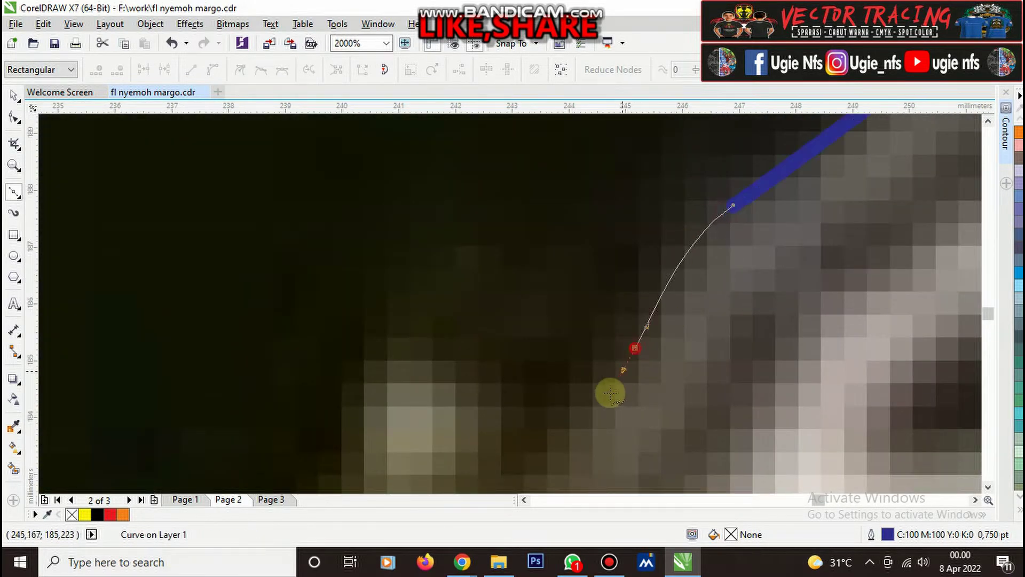
pyautogui.scroll(-3, 674, 337)
pyautogui.scroll(1, 674, 337)
pyautogui.moveTo(684, 297); pyautogui.dragTo(656, 296)
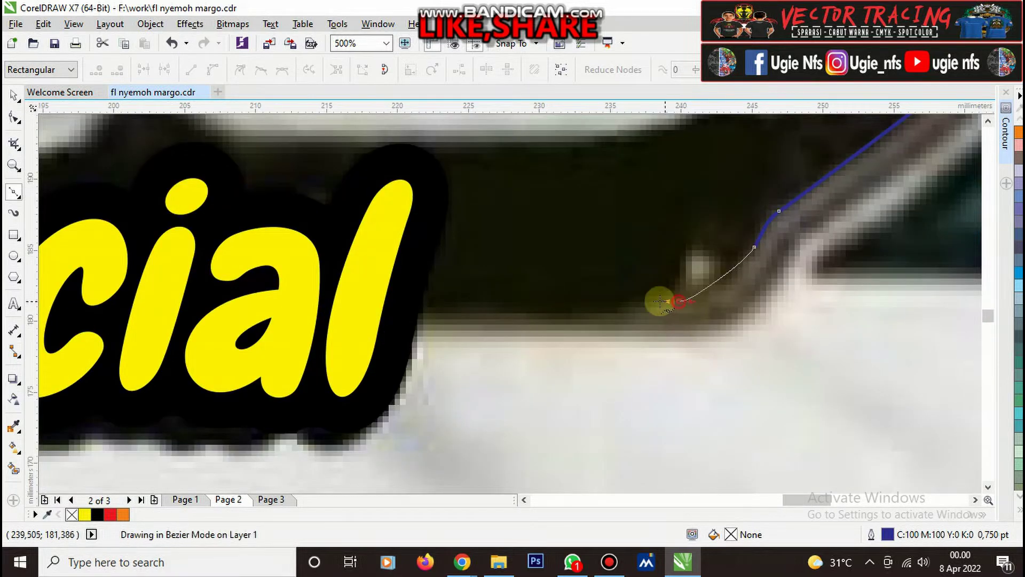
pyautogui.scroll(-3, 660, 293)
pyautogui.scroll(1, 440, 291)
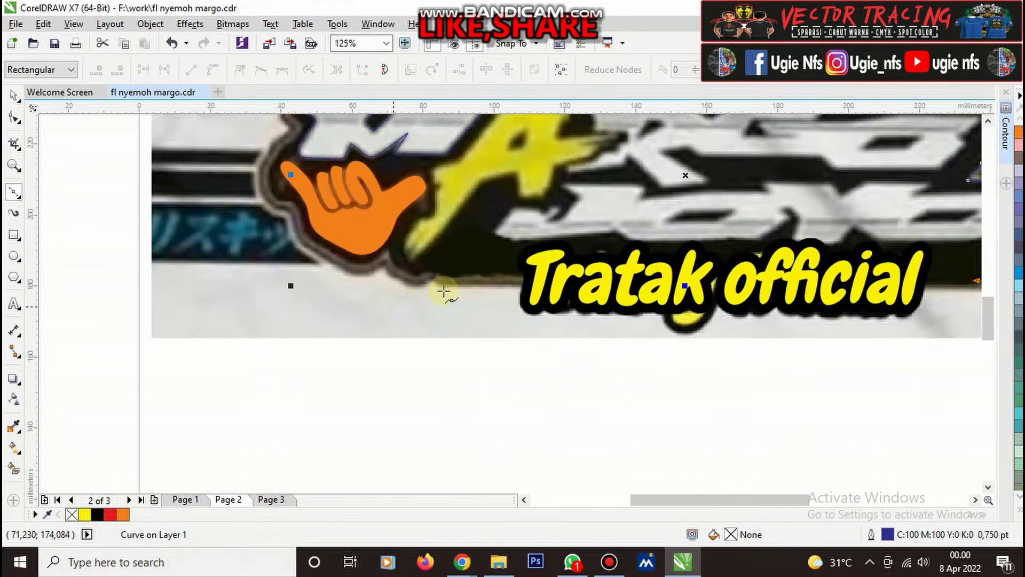
pyautogui.scroll(1, 632, 217)
pyautogui.scroll(1, 626, 260)
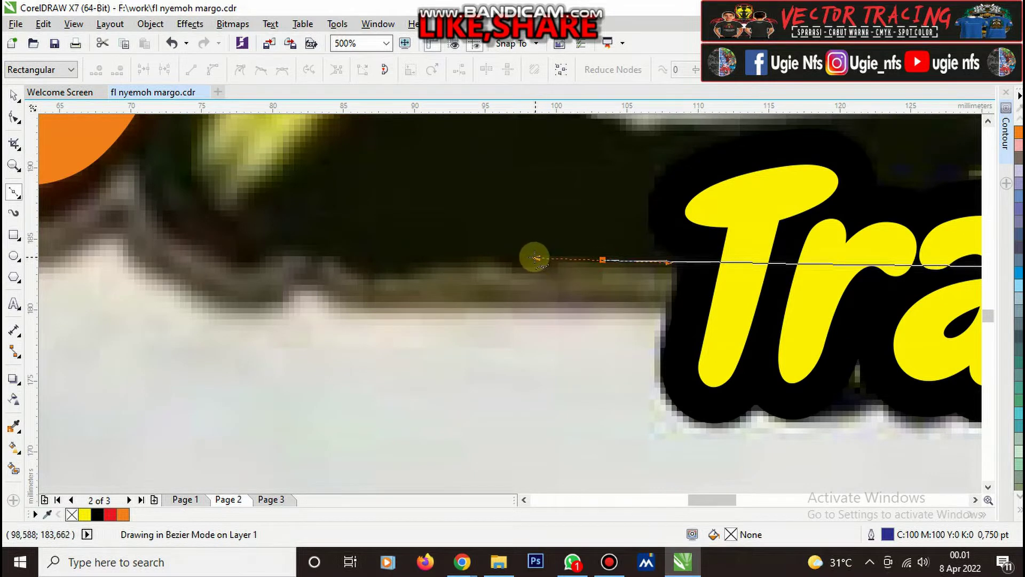
pyautogui.scroll(2, 513, 263)
pyautogui.scroll(-2, 513, 265)
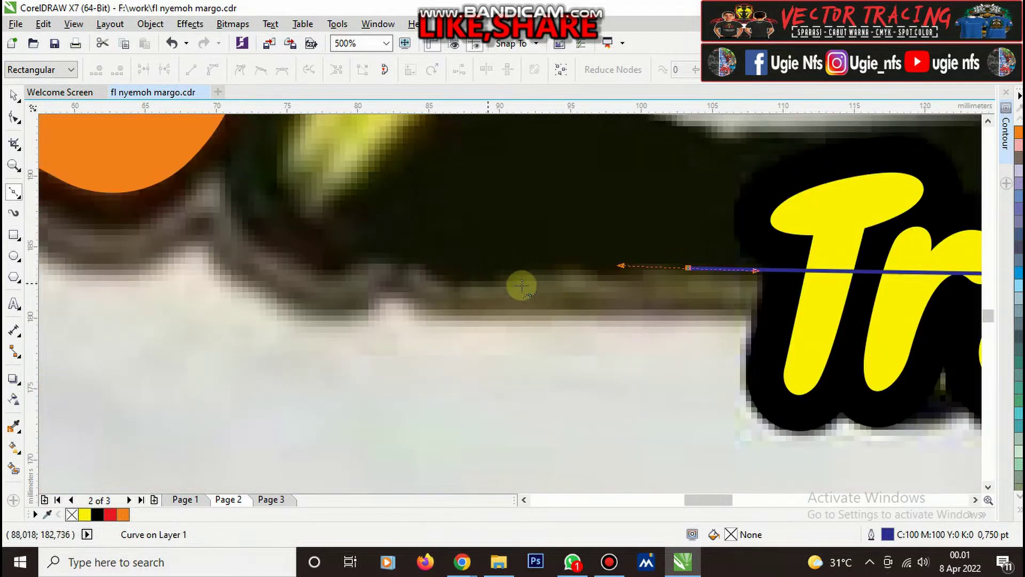
pyautogui.scroll(2, 405, 273)
pyautogui.scroll(-2, 510, 265)
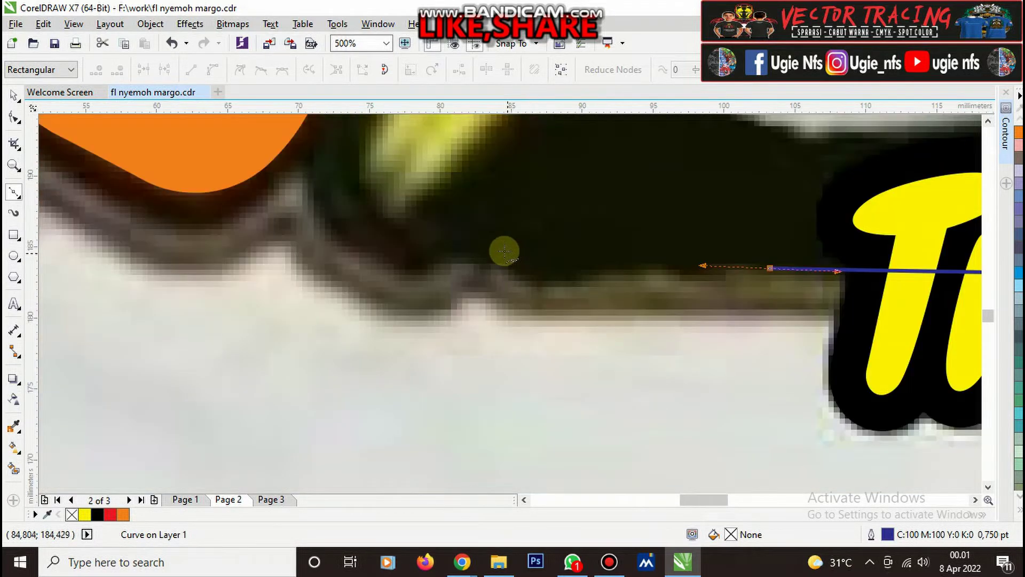
pyautogui.scroll(1, 503, 251)
# Trace the bottom border beneath the Tratak text and under the orange hand to the left side.
pyautogui.moveTo(506, 271); pyautogui.dragTo(474, 260)
pyautogui.scroll(-1, 397, 255)
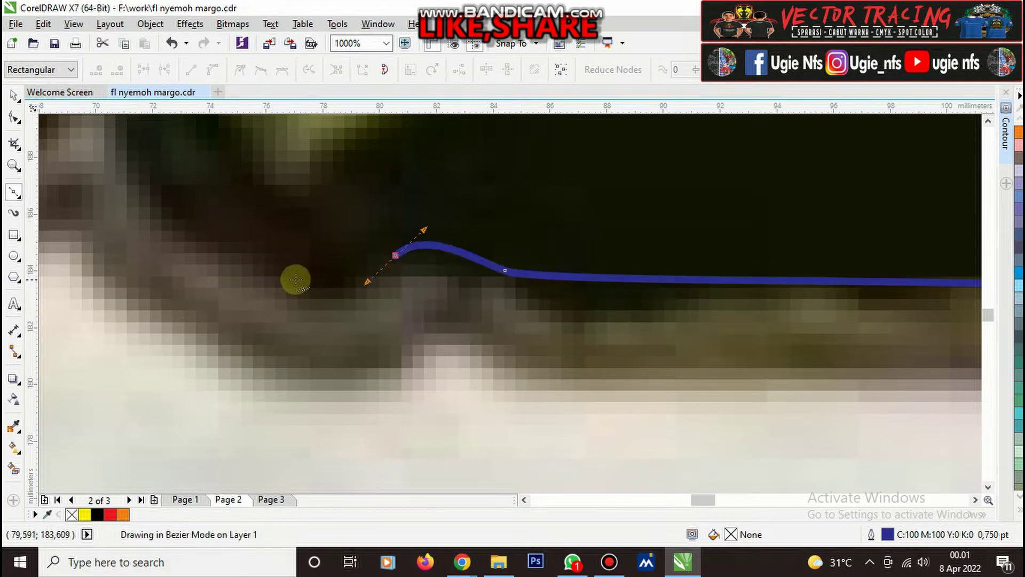
pyautogui.moveTo(259, 273); pyautogui.dragTo(213, 255)
pyautogui.scroll(-2, 421, 251)
pyautogui.scroll(2, 421, 251)
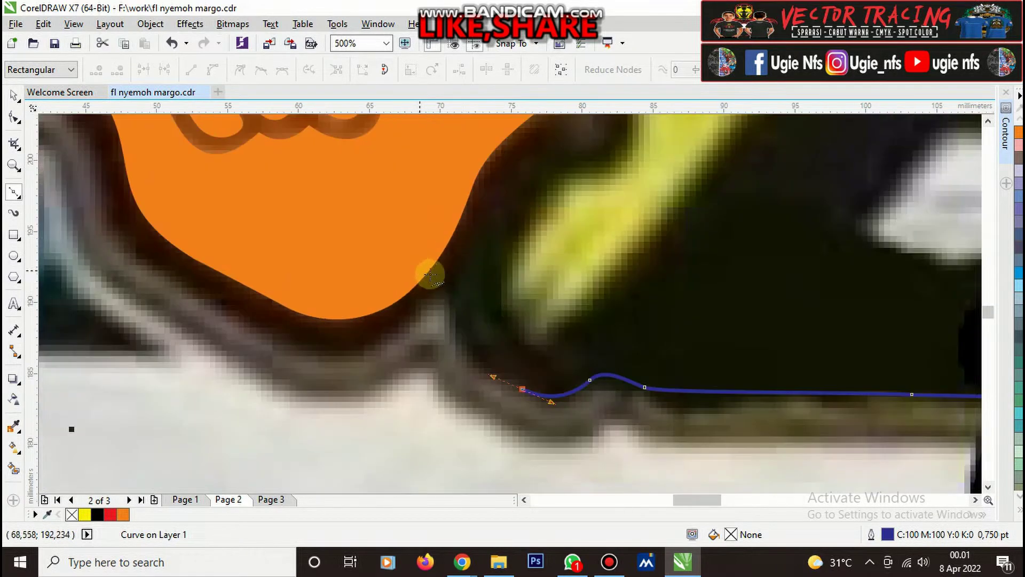
pyautogui.moveTo(446, 287); pyautogui.dragTo(443, 238)
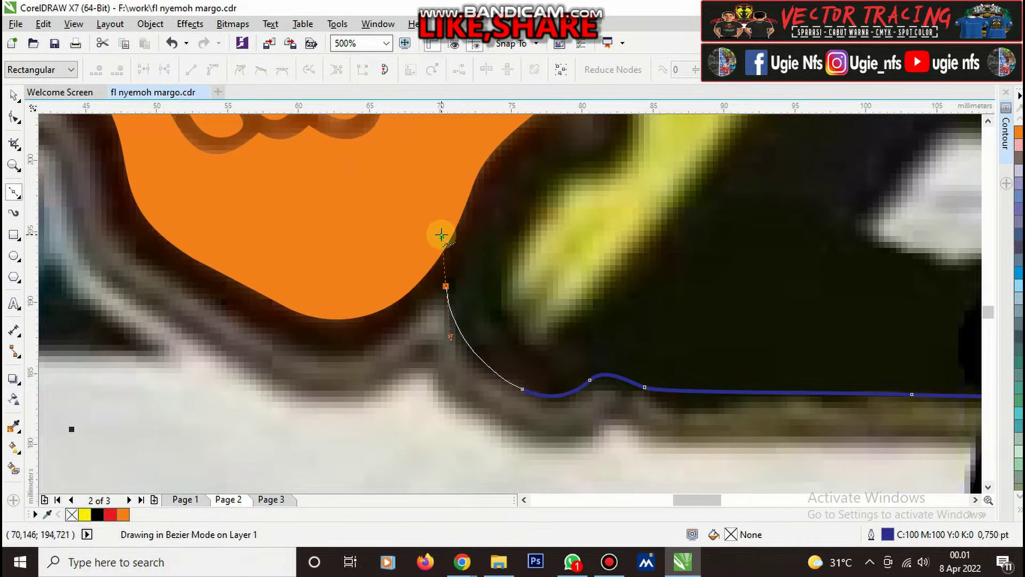
pyautogui.moveTo(281, 343); pyautogui.dragTo(219, 314)
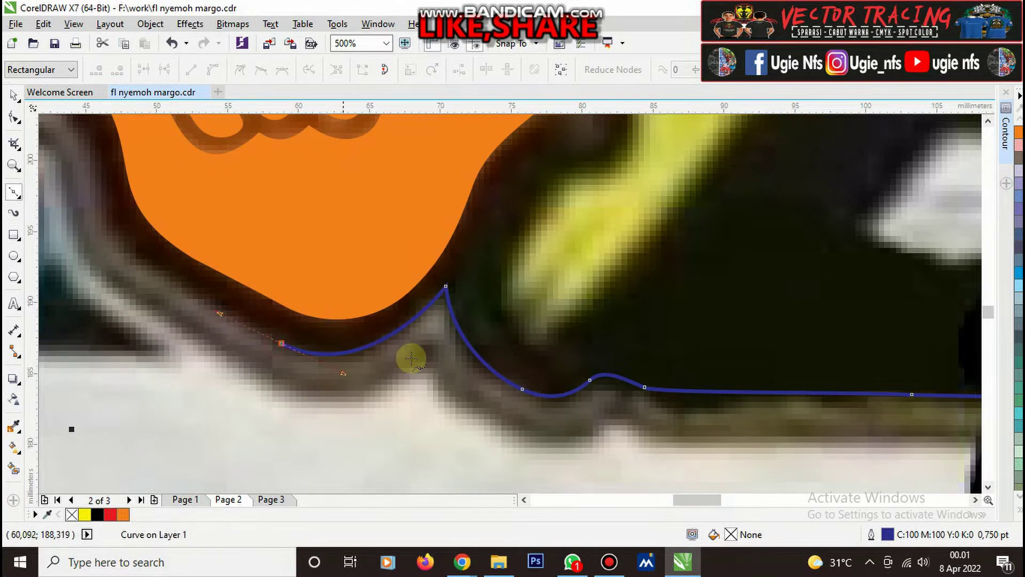
pyautogui.scroll(-2, 268, 291)
pyautogui.scroll(1, 291, 305)
pyautogui.scroll(2, 322, 352)
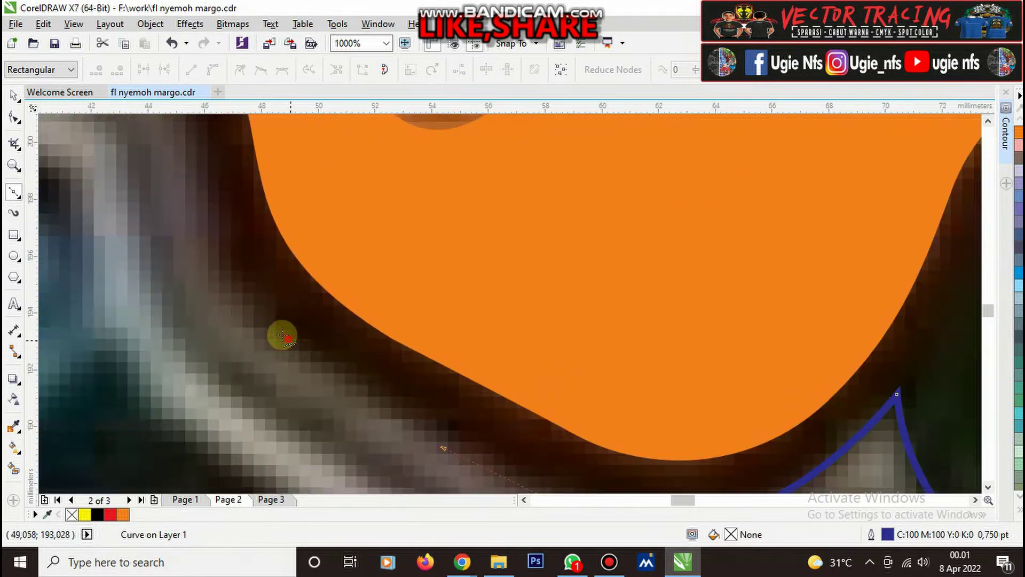
pyautogui.moveTo(284, 337); pyautogui.dragTo(207, 156)
pyautogui.scroll(-2, 321, 263)
pyautogui.scroll(-1, 286, 224)
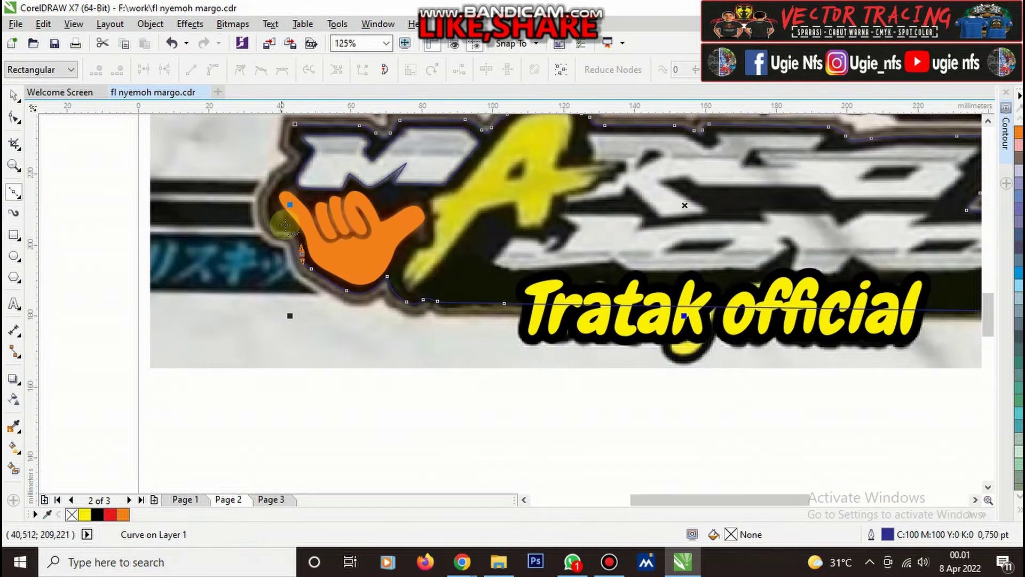
pyautogui.scroll(3, 285, 225)
pyautogui.moveTo(310, 258)
pyautogui.mouseDown()
pyautogui.moveTo(237, 240)
pyautogui.moveTo(240, 215)
pyautogui.mouseUp()
pyautogui.scroll(-2, 279, 271)
pyautogui.scroll(1, 242, 219)
pyautogui.scroll(-2, 239, 206)
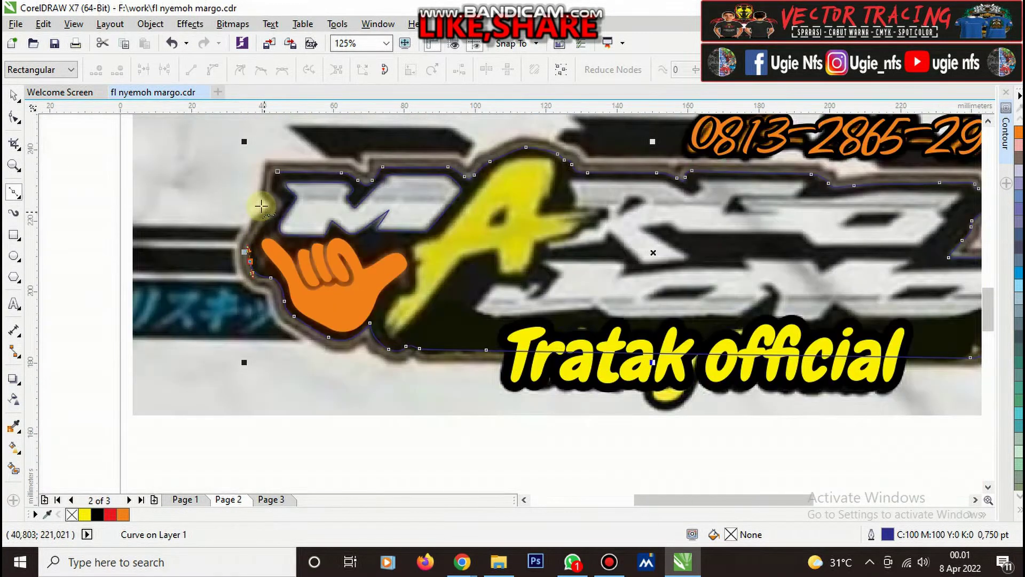
pyautogui.scroll(2, 265, 241)
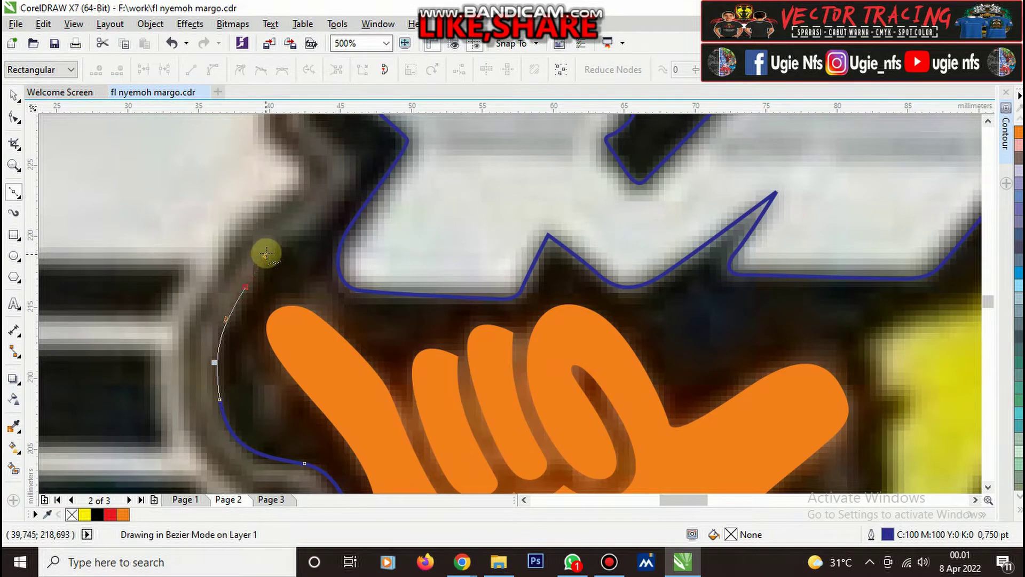
pyautogui.scroll(2, 288, 240)
# Trace up the left edge past the M, close the curve at its start node, and return to the Pick tool.
pyautogui.moveTo(356, 245); pyautogui.dragTo(410, 220)
pyautogui.scroll(-2, 410, 220)
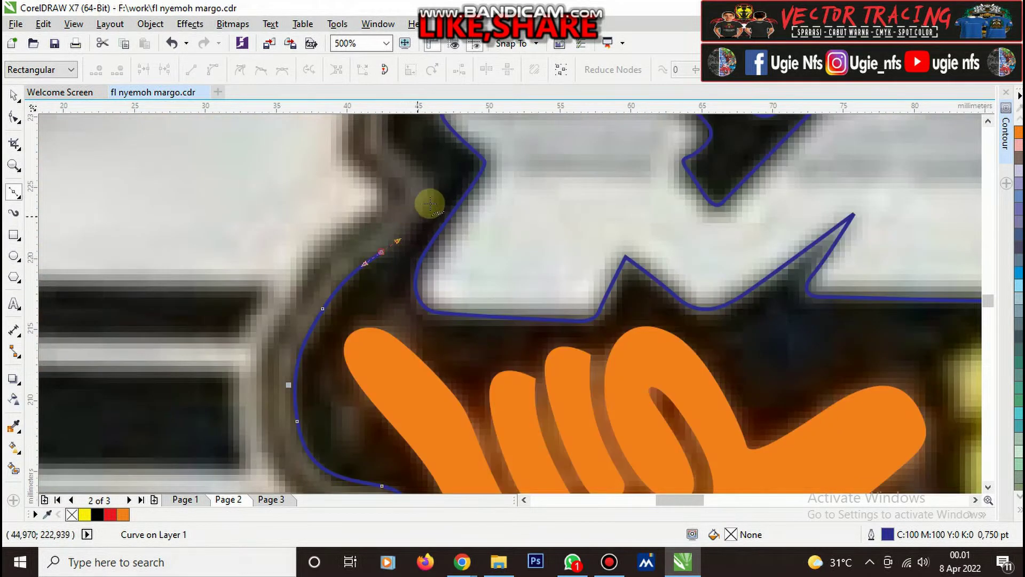
pyautogui.scroll(1, 438, 226)
pyautogui.moveTo(434, 204); pyautogui.dragTo(415, 162)
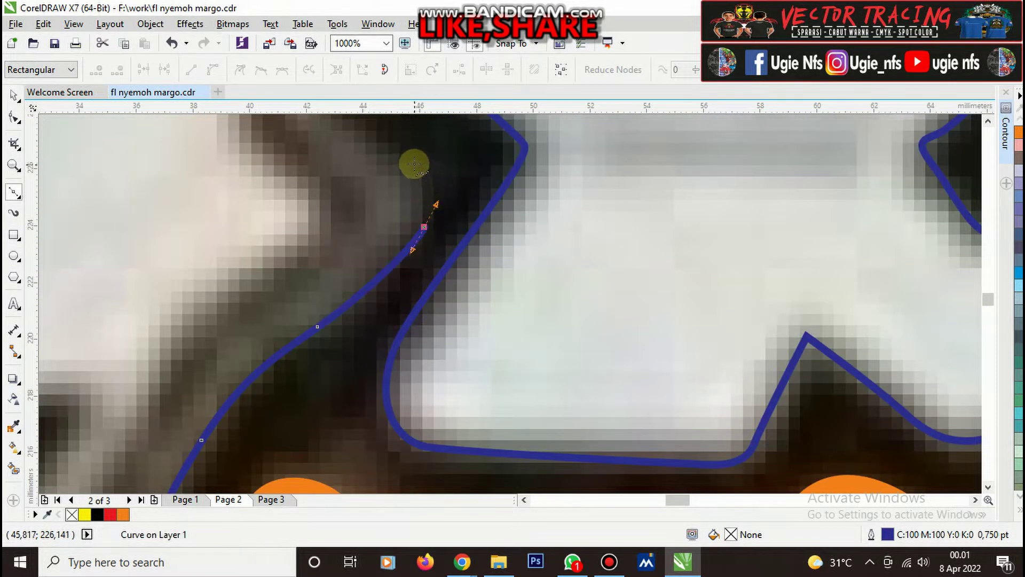
pyautogui.scroll(-2, 418, 186)
pyautogui.scroll(3, 418, 186)
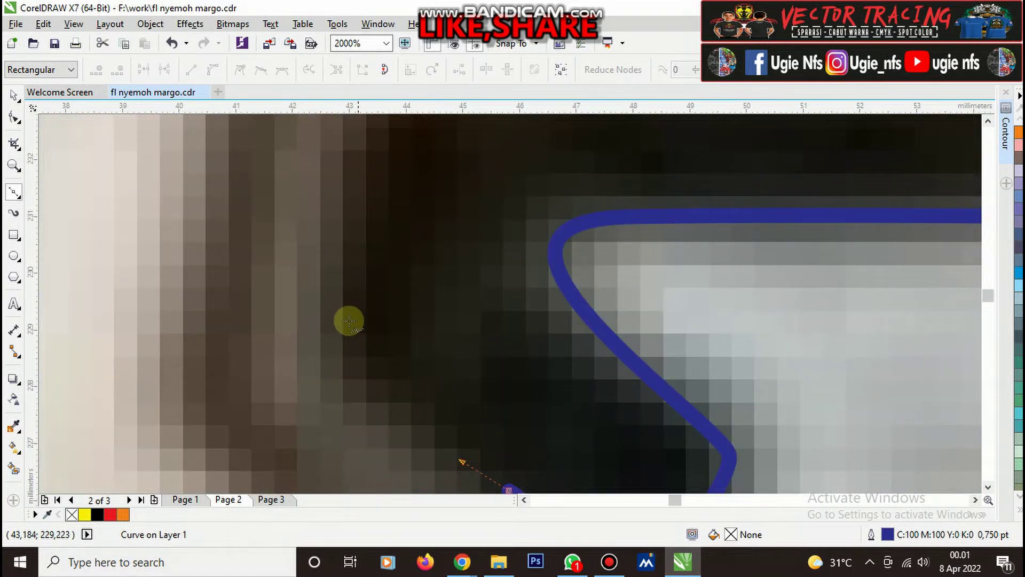
pyautogui.moveTo(338, 323); pyautogui.dragTo(336, 259)
pyautogui.scroll(-3, 372, 303)
pyautogui.scroll(3, 385, 235)
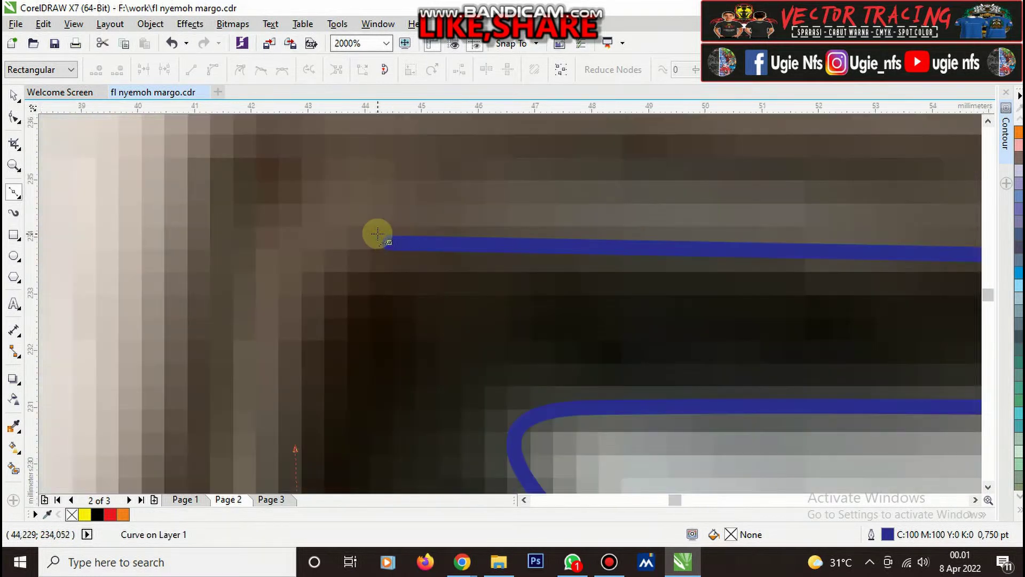
pyautogui.moveTo(383, 242); pyautogui.dragTo(321, 238)
pyautogui.scroll(-1, 325, 257)
pyautogui.scroll(-1, 300, 238)
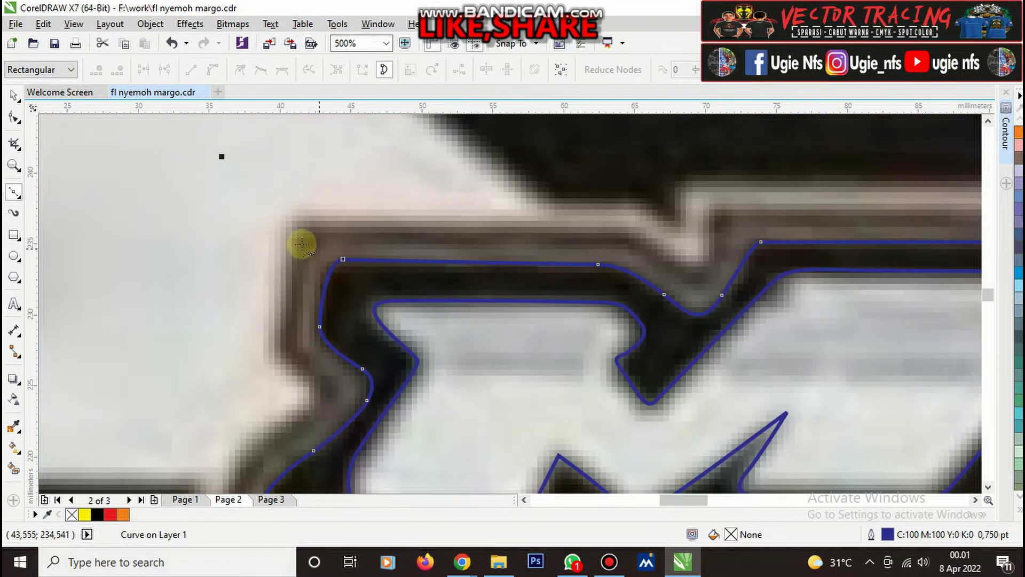
pyautogui.scroll(-3, 188, 227)
pyautogui.press('space')
pyautogui.scroll(3, 383, 247)
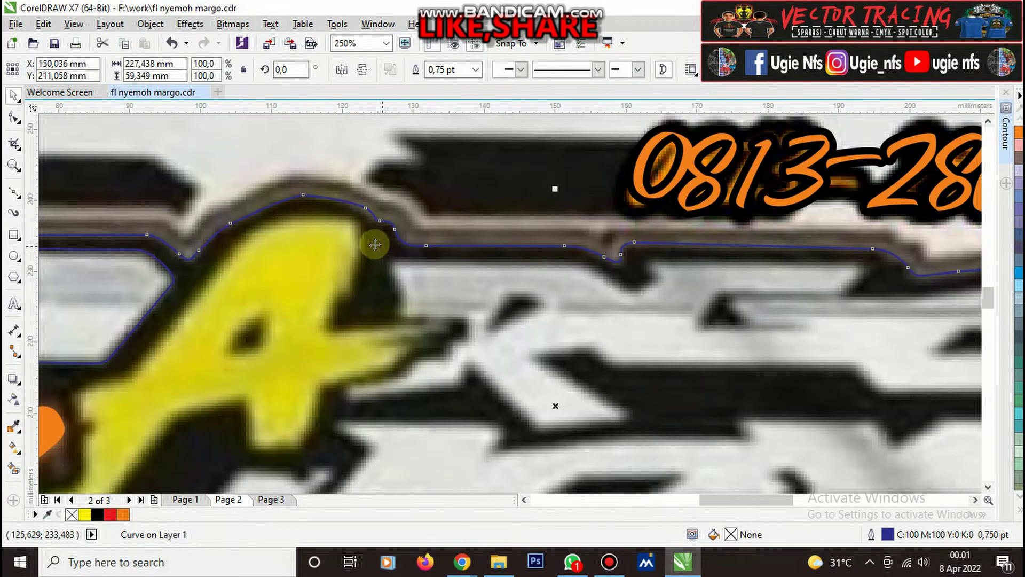
# With the Shape tool, move a node and reshape the bend onto the image's dark top edge.
pyautogui.click(16, 122)
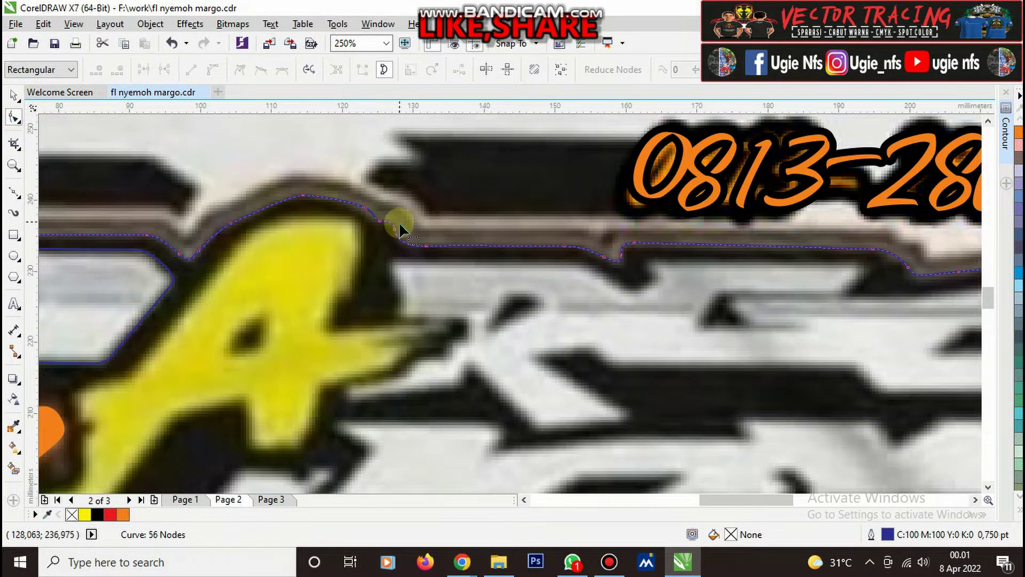
pyautogui.scroll(-2, 622, 256)
pyautogui.scroll(3, 636, 241)
pyautogui.scroll(1, 687, 188)
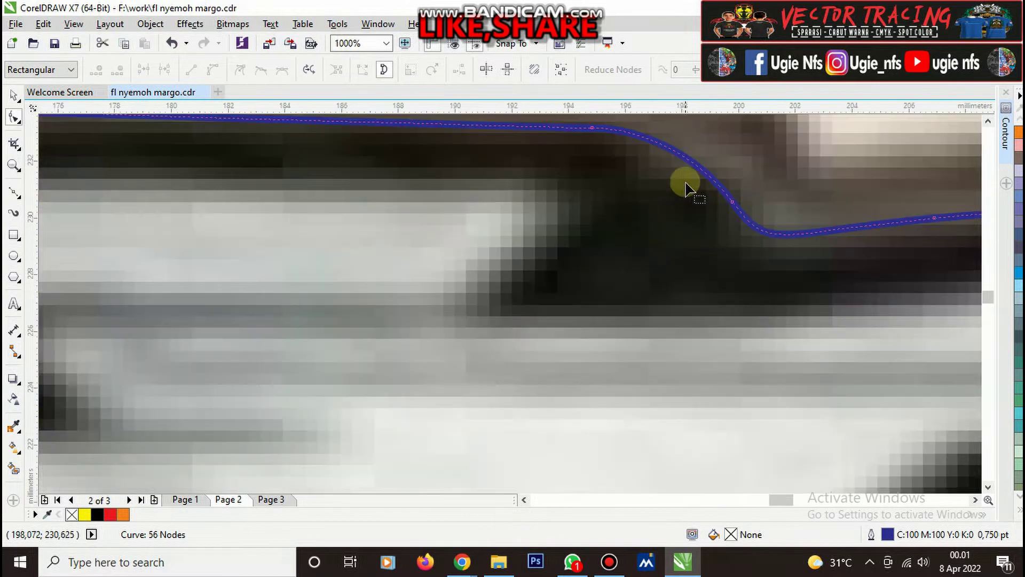
pyautogui.moveTo(685, 160)
pyautogui.mouseDown()
pyautogui.moveTo(657, 167)
pyautogui.moveTo(634, 154)
pyautogui.moveTo(657, 161)
pyautogui.moveTo(644, 168)
pyautogui.mouseUp()
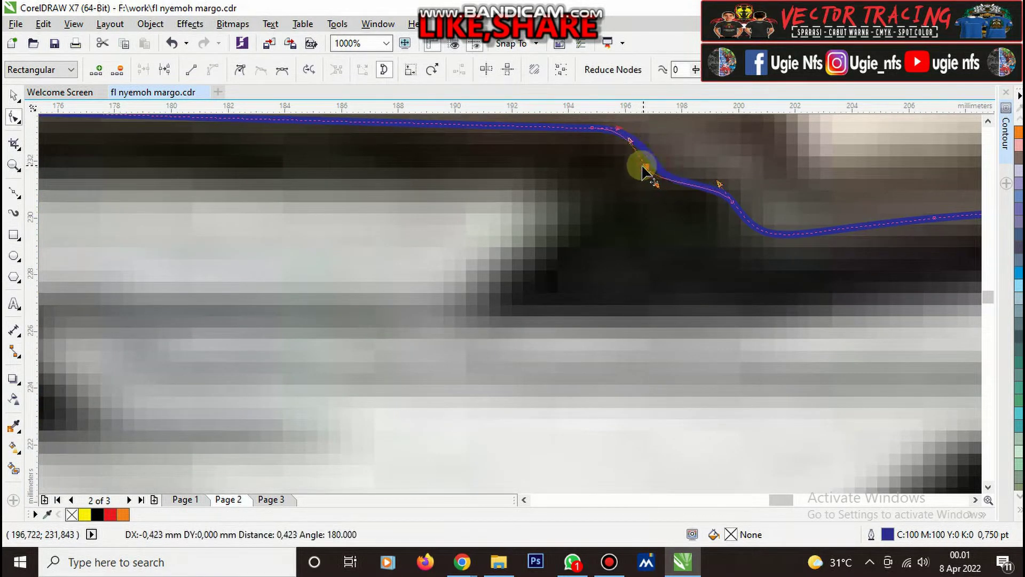
pyautogui.moveTo(719, 184); pyautogui.dragTo(721, 165)
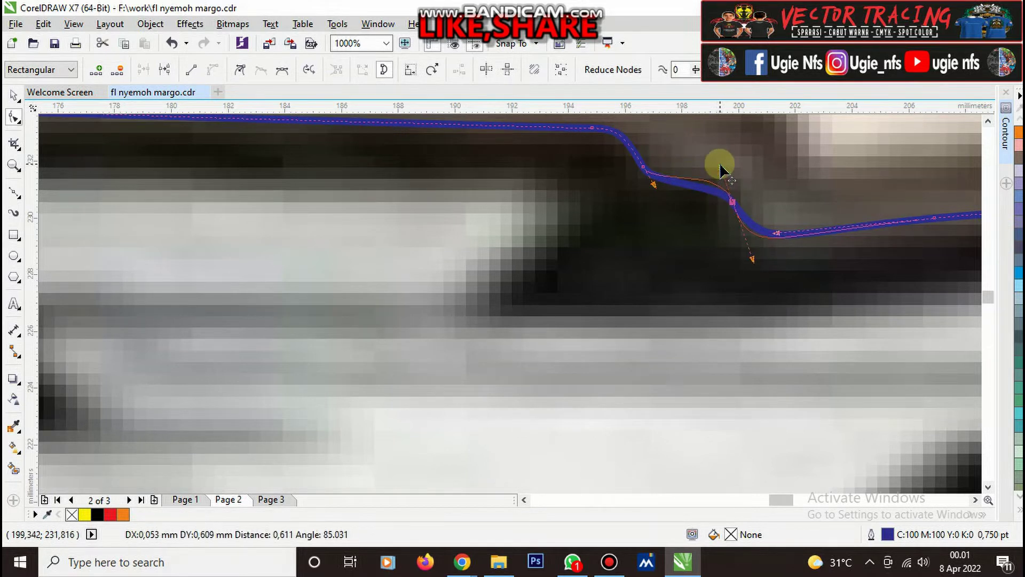
pyautogui.scroll(-2, 605, 207)
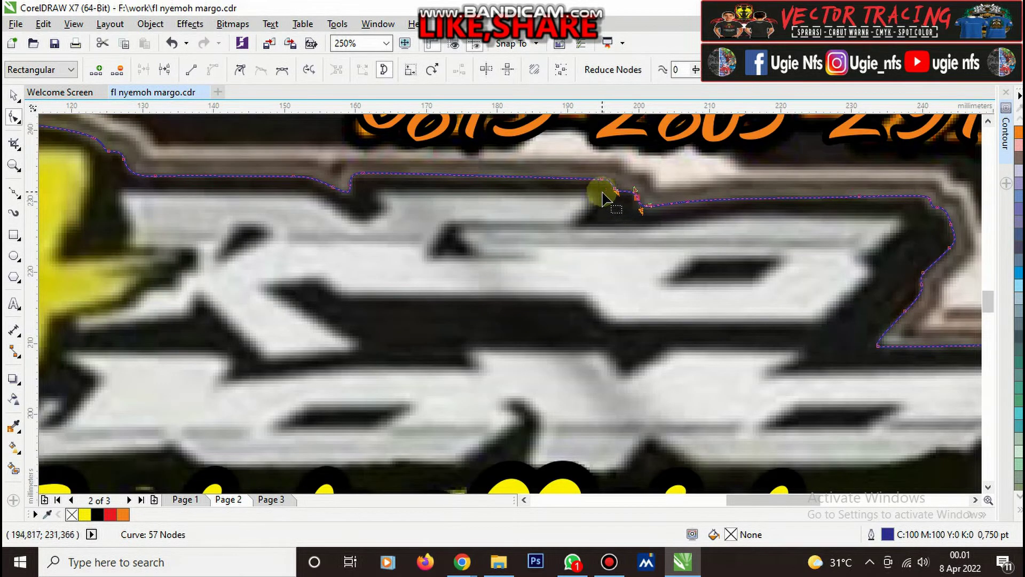
pyautogui.scroll(-2, 603, 199)
# Bring the logo group to the front of the layer.
pyautogui.press('space')
pyautogui.click(847, 290)
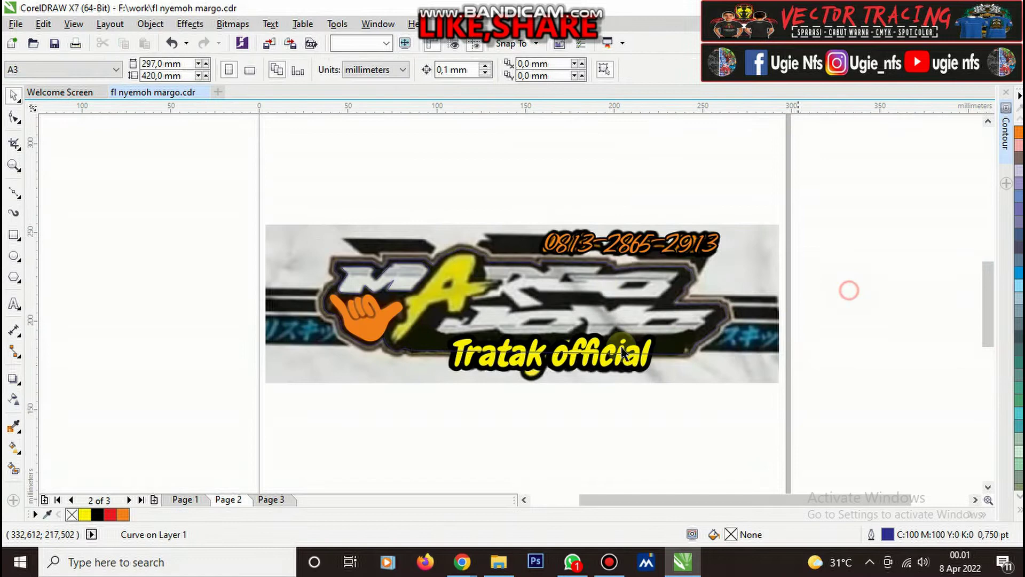
pyautogui.click(627, 259)
pyautogui.rightClick(629, 260)
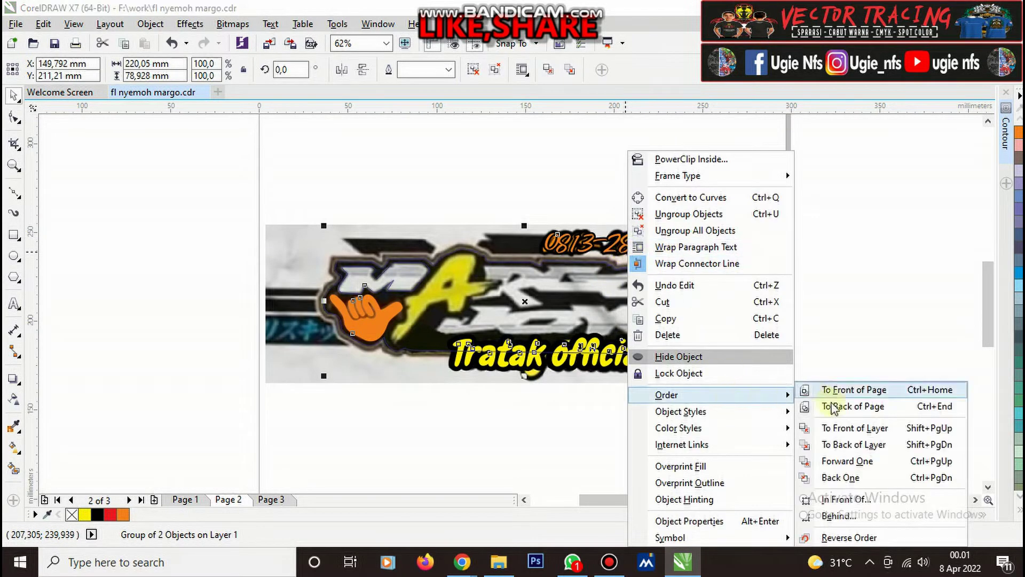
pyautogui.click(836, 428)
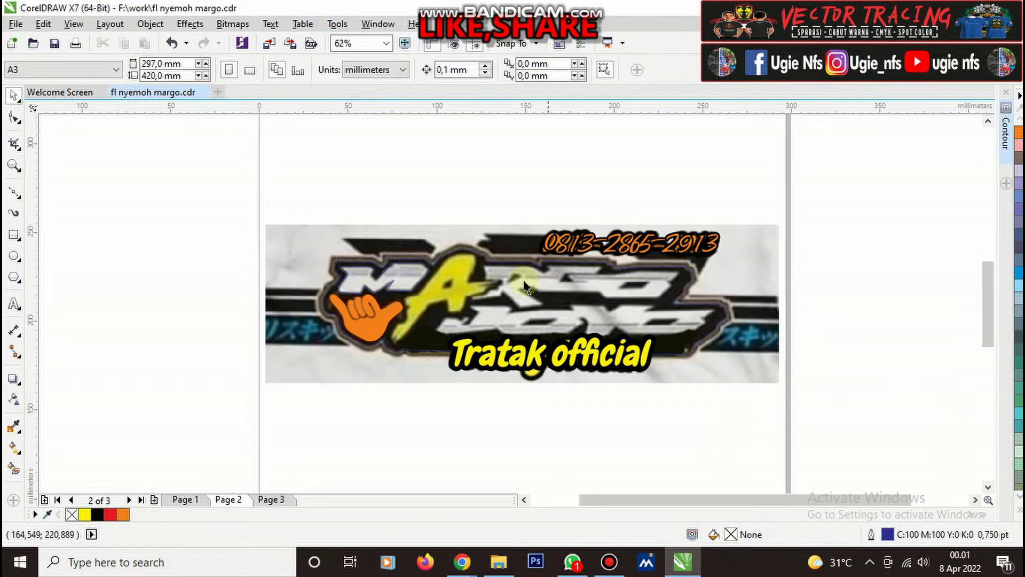
pyautogui.scroll(2, 387, 308)
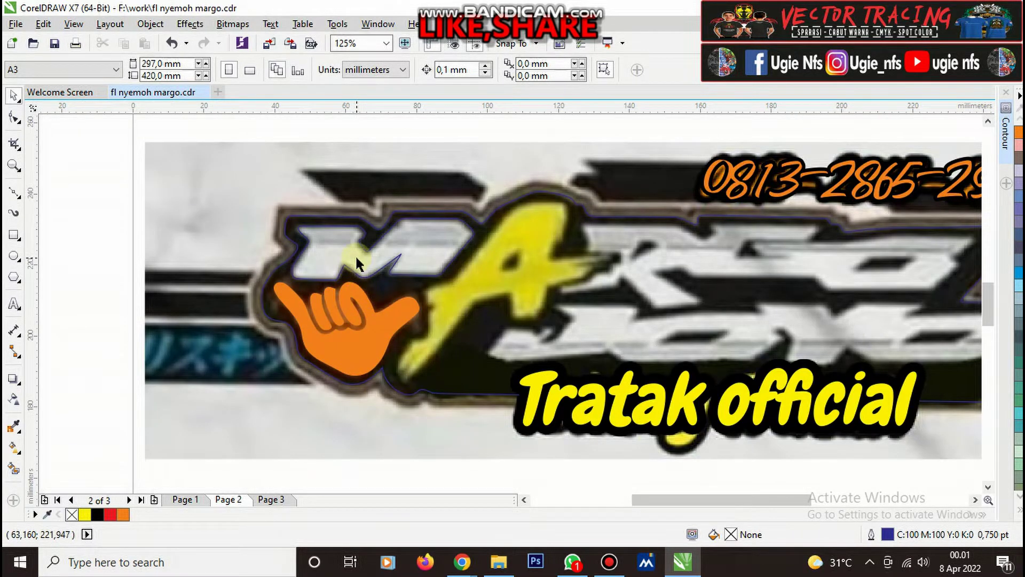
# Add a 1.5 mm outside contour around the blue M outline and break the contour group apart.
pyautogui.scroll(4, 344, 222)
pyautogui.click(486, 244)
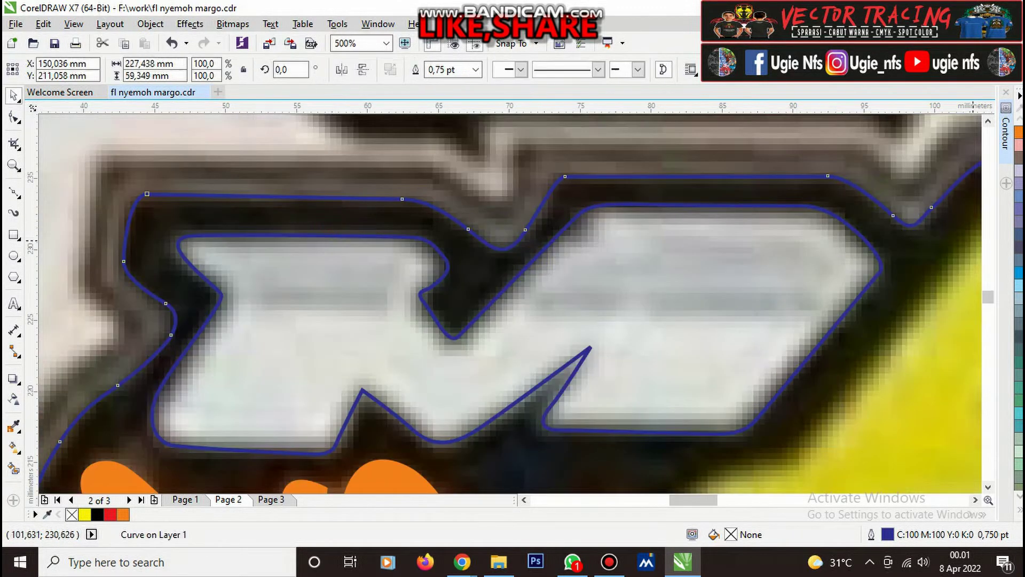
pyautogui.click(1005, 140)
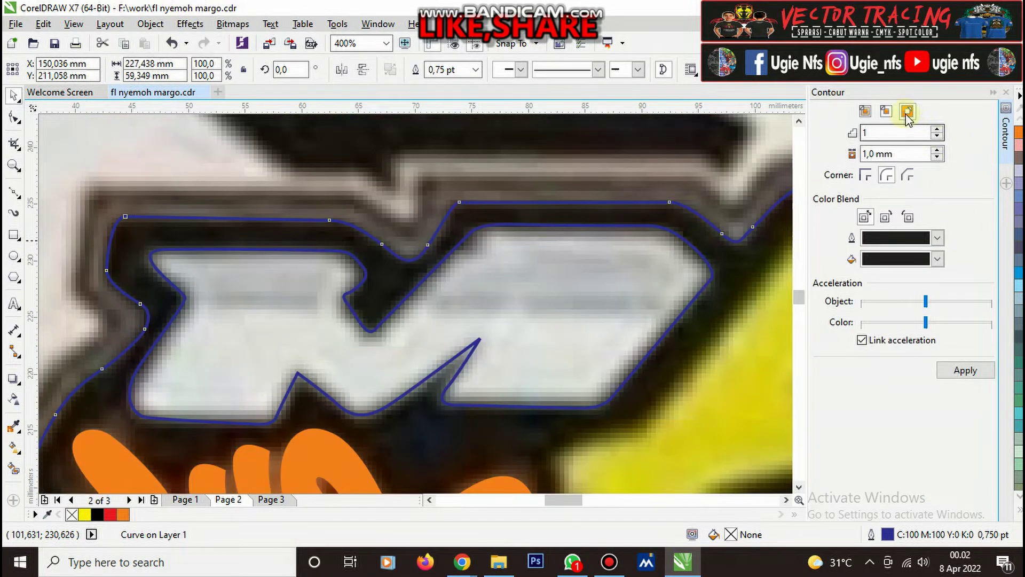
pyautogui.click(966, 370)
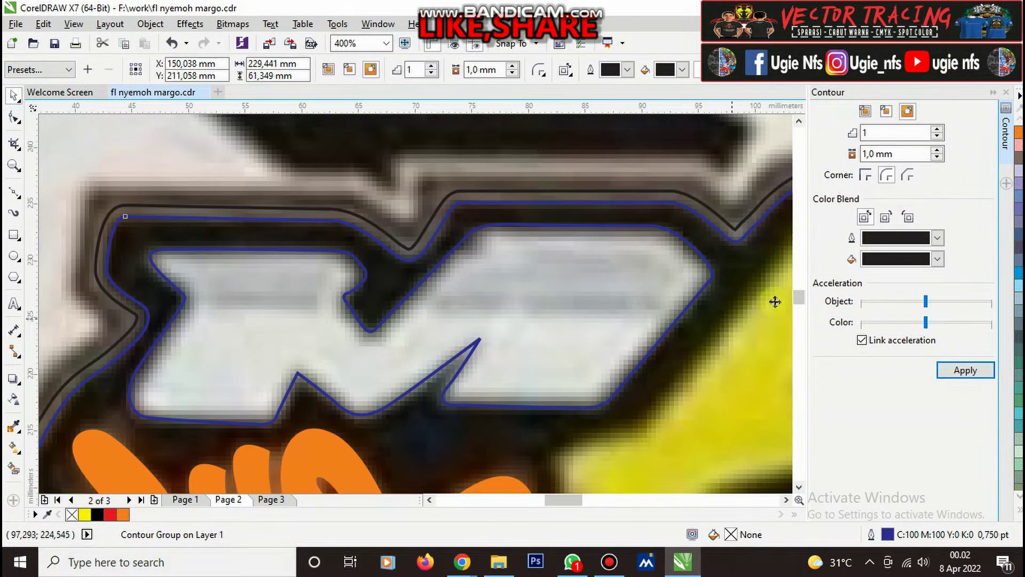
pyautogui.hotkey('ctrl', 'z')
pyautogui.write('1,5')
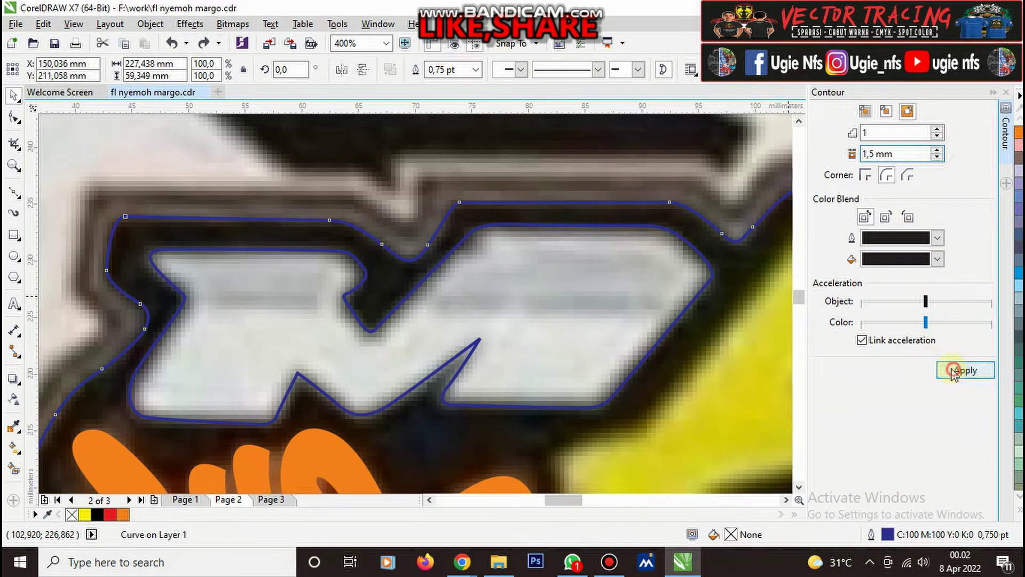
pyautogui.click(955, 372)
pyautogui.rightClick(363, 216)
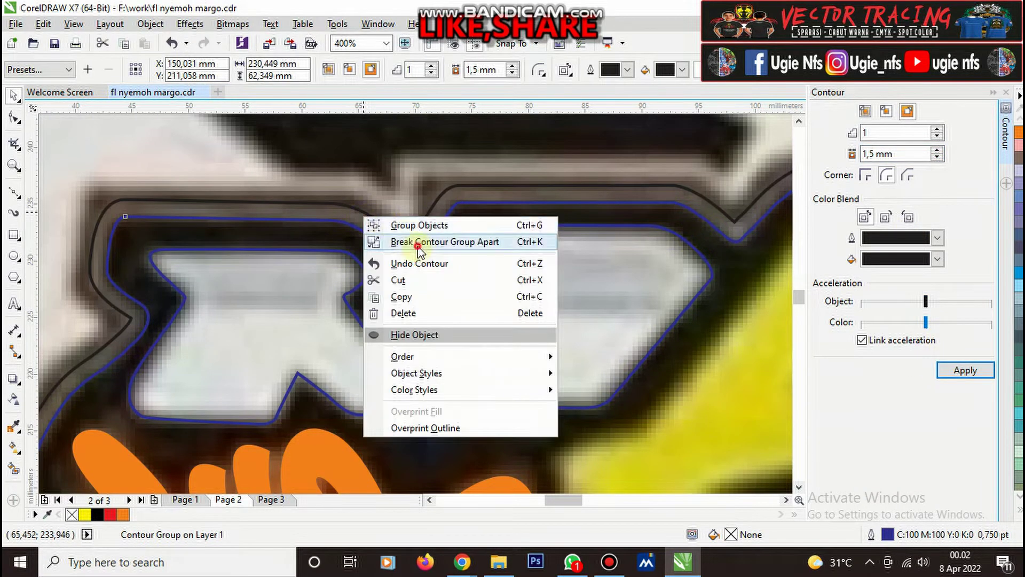
pyautogui.click(418, 246)
pyautogui.click(366, 183)
# Contour the new black ring and break that contour group apart into a second ring.
pyautogui.click(355, 211)
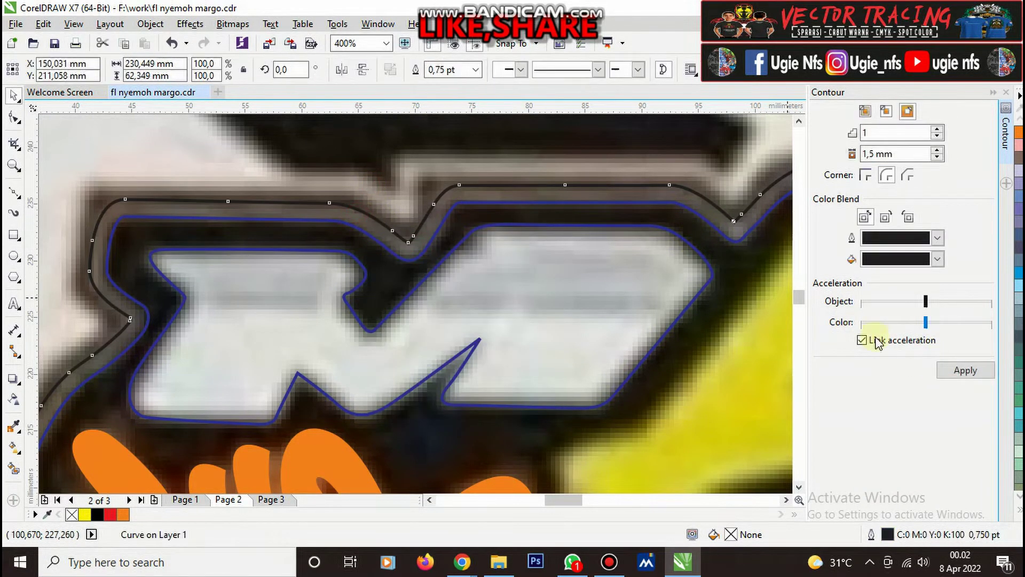
pyautogui.click(967, 370)
pyautogui.hotkey('ctrl', 'z')
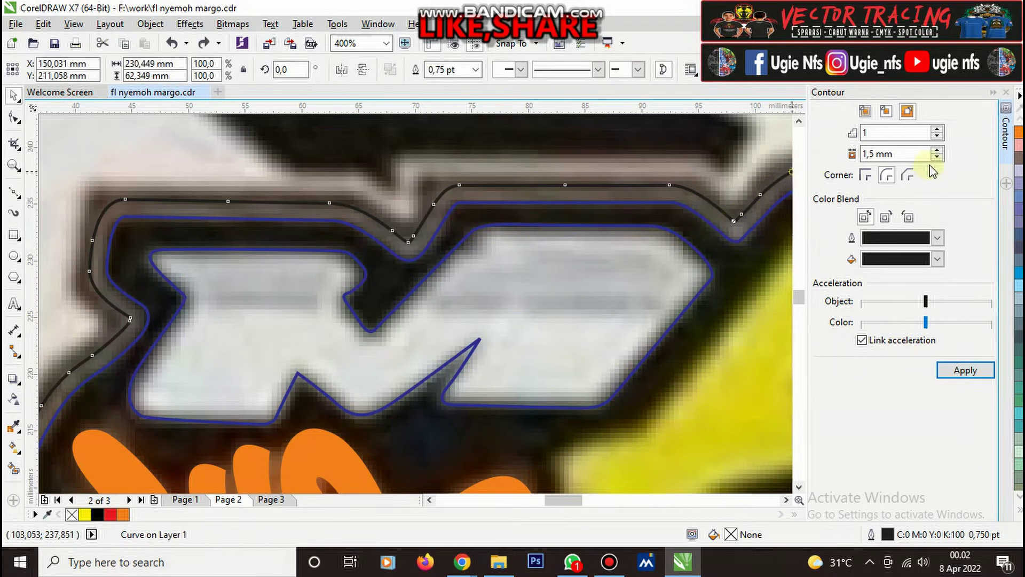
pyautogui.write('1')
pyautogui.click(354, 188)
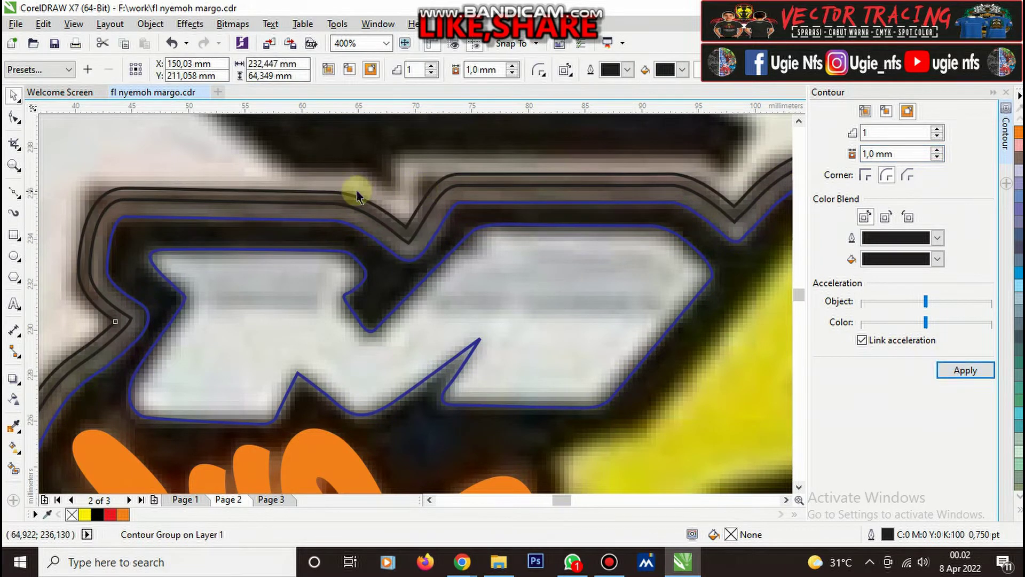
pyautogui.scroll(2, 352, 192)
pyautogui.rightClick(338, 201)
pyautogui.click(381, 227)
pyautogui.scroll(-2, 381, 228)
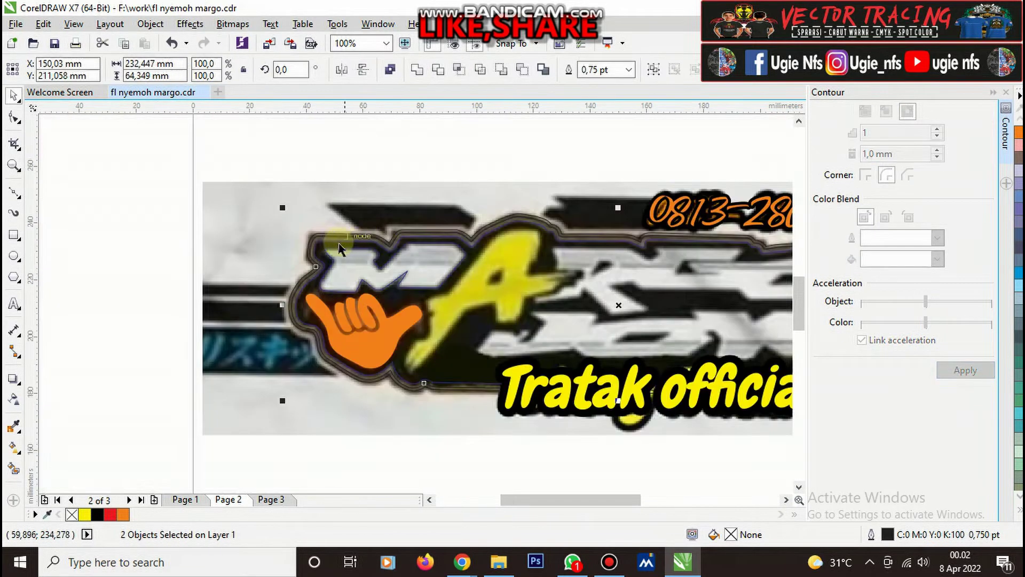
pyautogui.scroll(-2, 499, 236)
pyautogui.scroll(1, 620, 262)
pyautogui.click(620, 260)
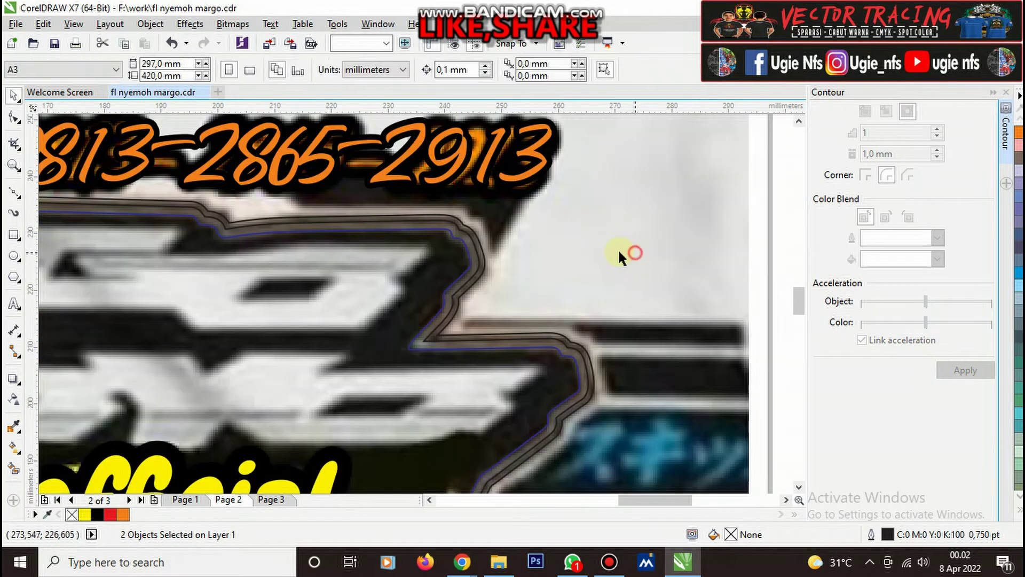
# Add another outside contour around the outermost ring and break it apart.
pyautogui.scroll(3, 623, 252)
pyautogui.click(388, 237)
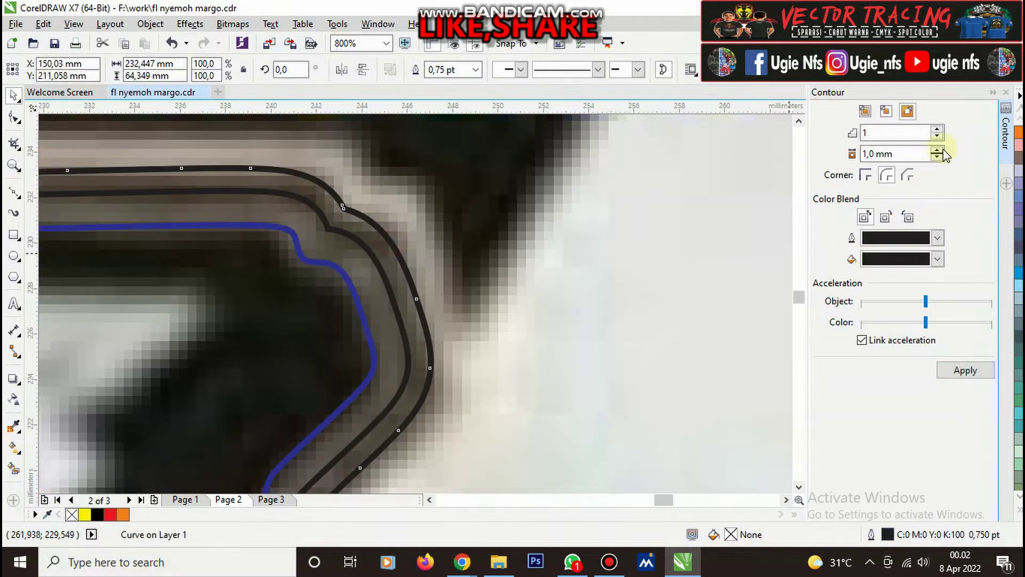
pyautogui.click(902, 153)
pyautogui.write('1,5')
pyautogui.click(964, 370)
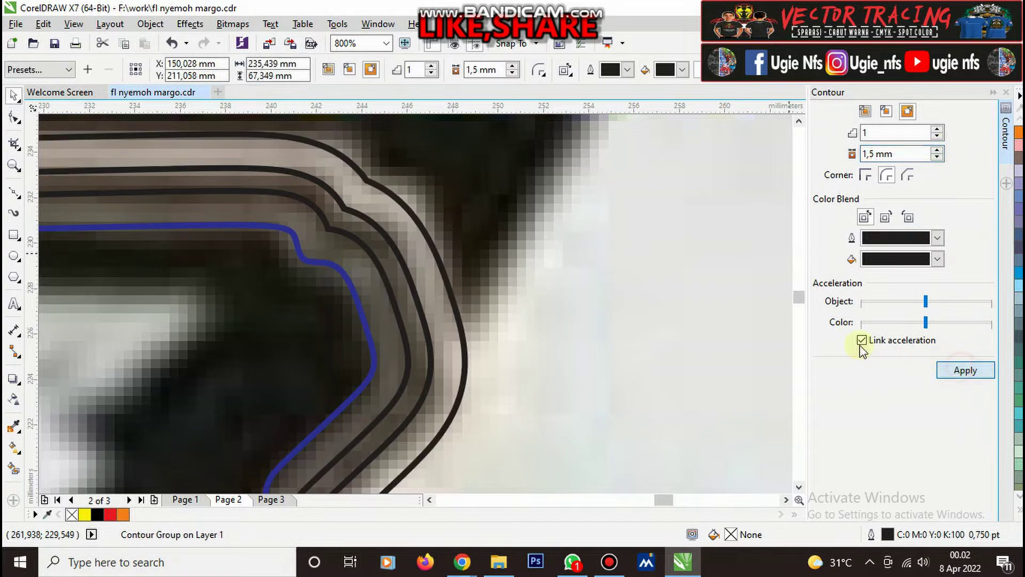
pyautogui.scroll(-2, 523, 270)
pyautogui.scroll(2, 507, 249)
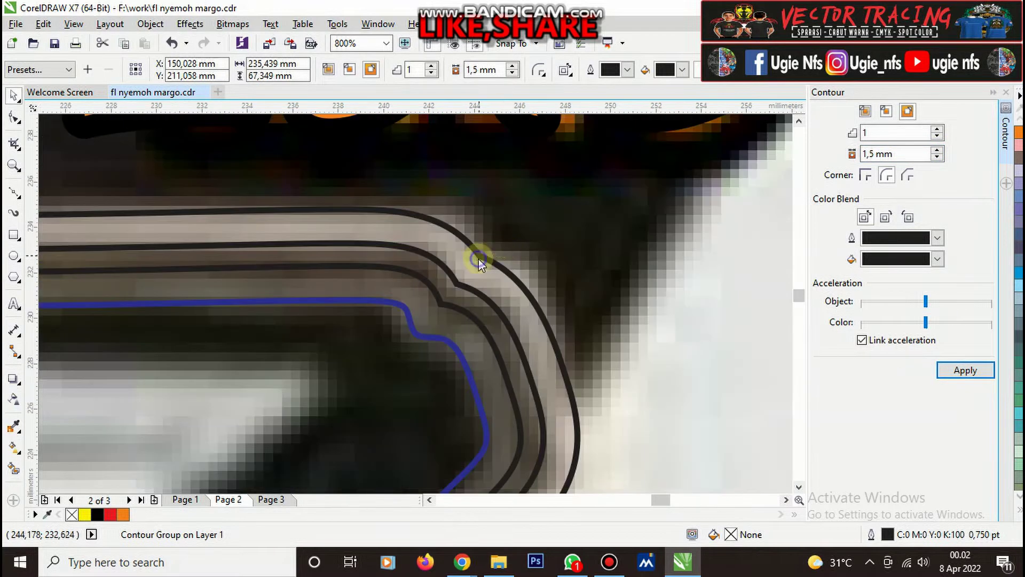
pyautogui.rightClick(479, 262)
pyautogui.click(522, 287)
pyautogui.scroll(-2, 569, 283)
pyautogui.scroll(-2, 473, 256)
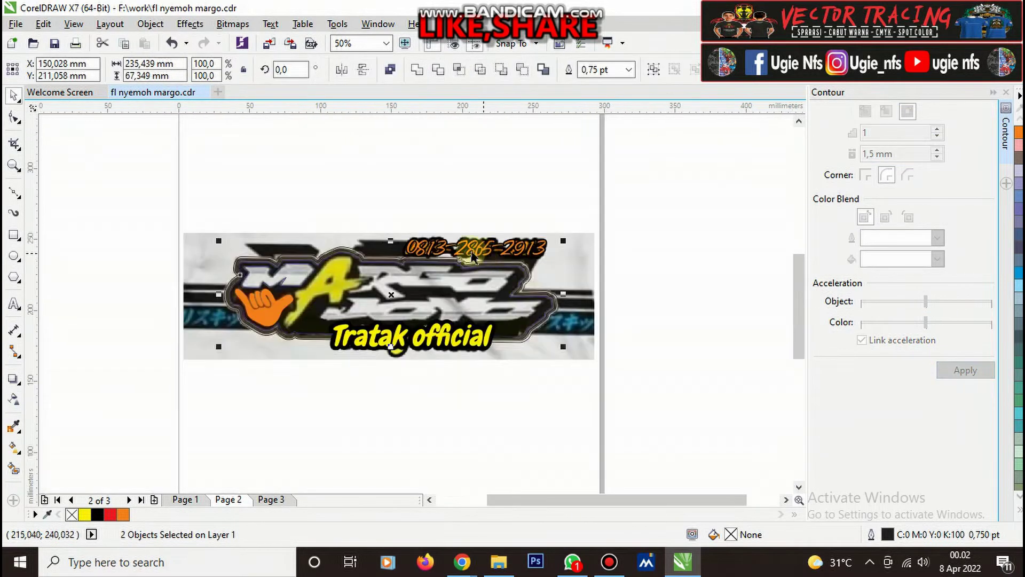
pyautogui.click(267, 213)
pyautogui.scroll(2, 259, 281)
pyautogui.scroll(1, 267, 270)
pyautogui.scroll(-2, 272, 278)
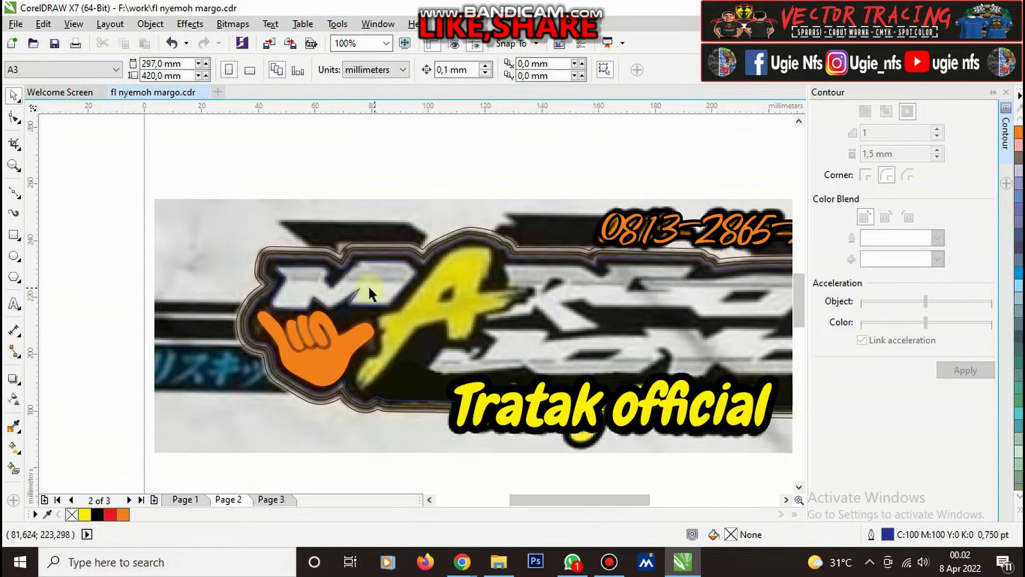
pyautogui.scroll(2, 369, 288)
# Begin a Bezier trace along the yellow A's edge, curving it upward.
pyautogui.scroll(-1, 391, 280)
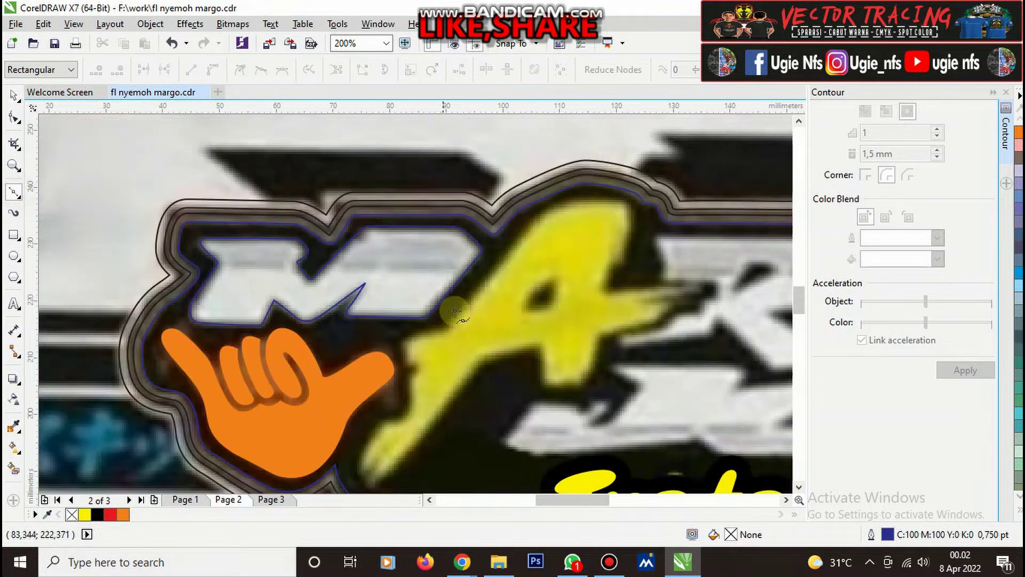
pyautogui.scroll(1, 386, 446)
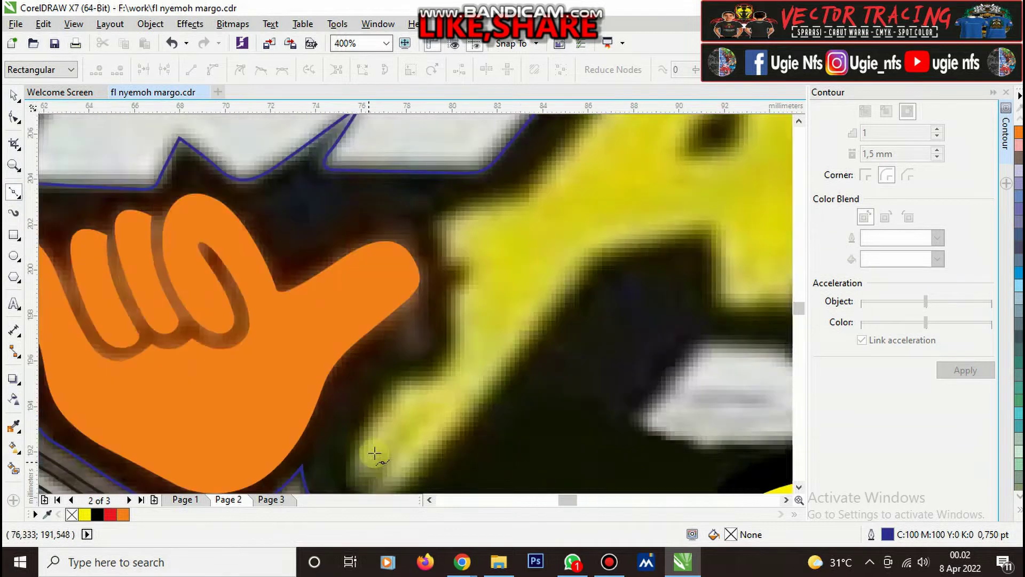
pyautogui.scroll(1, 373, 451)
pyautogui.moveTo(441, 291); pyautogui.dragTo(451, 292)
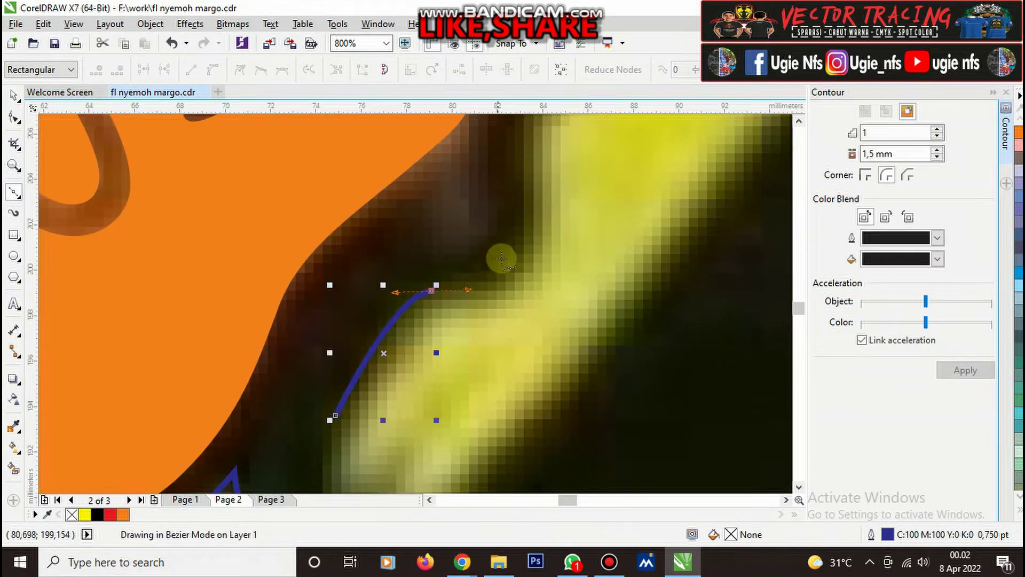
pyautogui.moveTo(510, 250); pyautogui.dragTo(531, 217)
pyautogui.moveTo(527, 177); pyautogui.dragTo(519, 154)
pyautogui.scroll(-1, 543, 258)
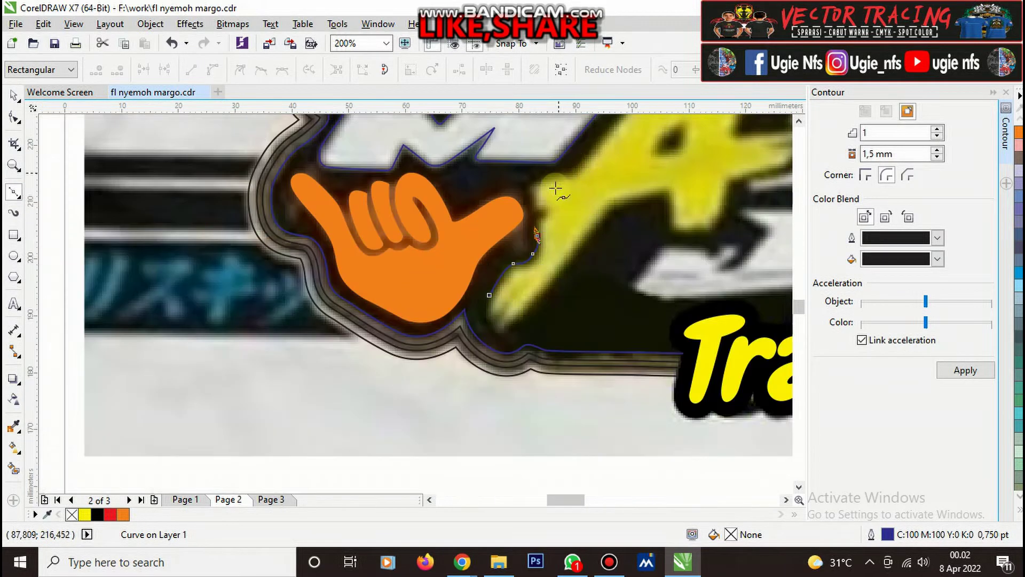
pyautogui.scroll(2, 489, 336)
pyautogui.click(493, 330)
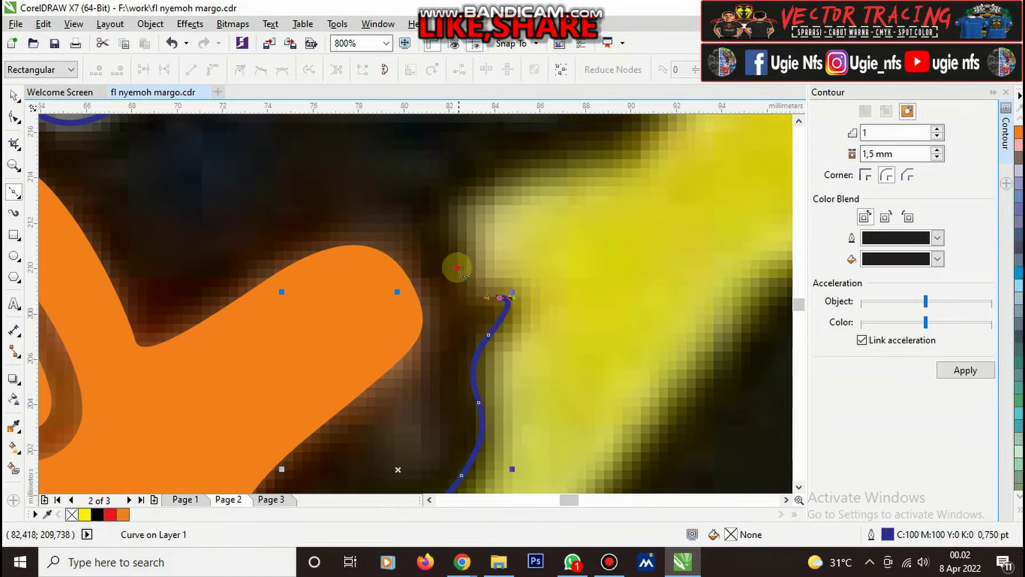
pyautogui.moveTo(454, 269)
pyautogui.mouseDown()
pyautogui.moveTo(458, 214)
pyautogui.moveTo(487, 172)
pyautogui.mouseUp()
pyautogui.scroll(-2, 455, 320)
pyautogui.scroll(3, 494, 294)
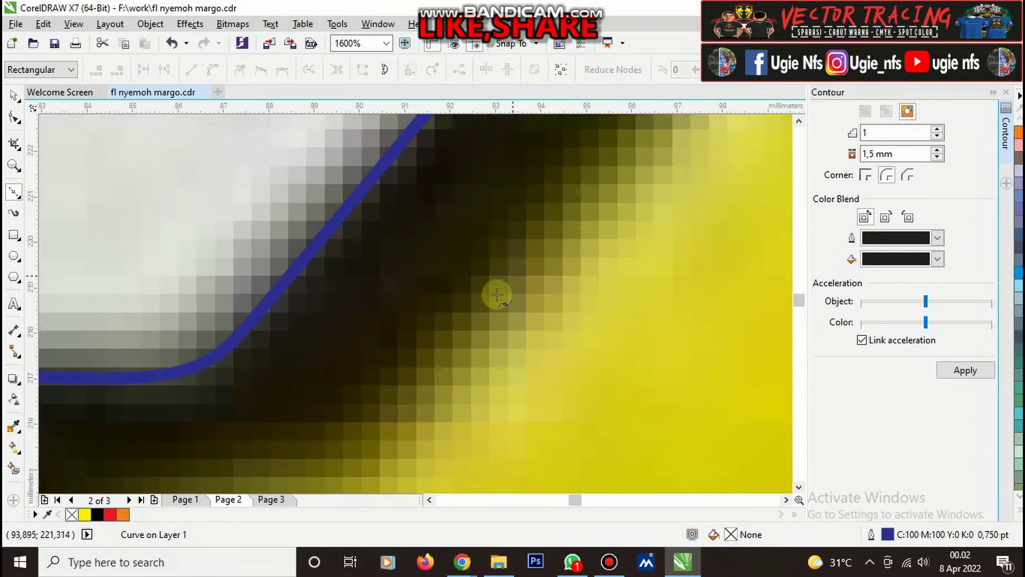
# Continue the Bezier outline over the top of the A and down its right side.
pyautogui.moveTo(394, 411); pyautogui.dragTo(450, 362)
pyautogui.scroll(-3, 504, 263)
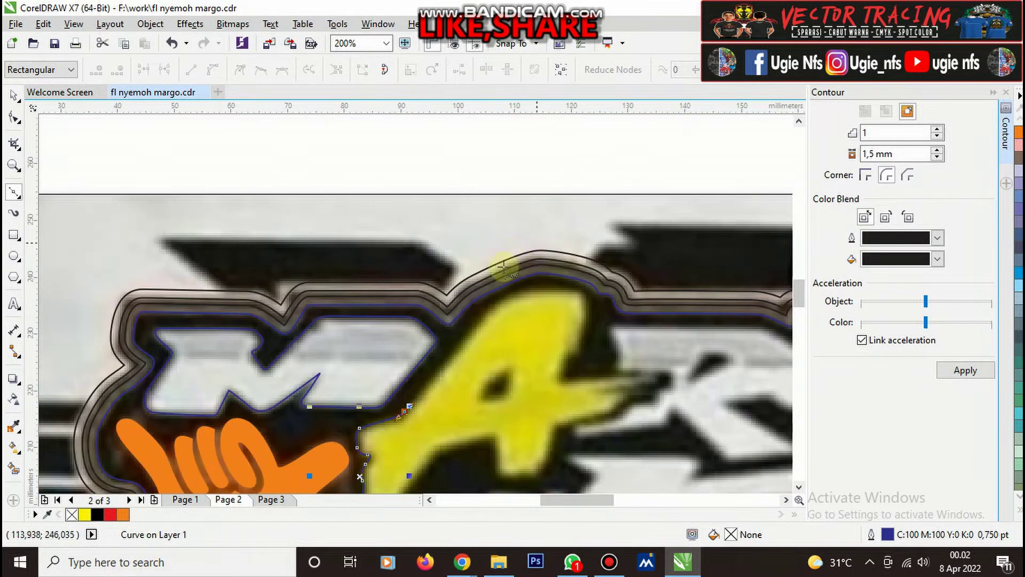
pyautogui.scroll(3, 530, 347)
pyautogui.scroll(-1, 502, 363)
pyautogui.moveTo(487, 370); pyautogui.dragTo(668, 282)
pyautogui.scroll(-2, 466, 334)
pyautogui.scroll(3, 465, 335)
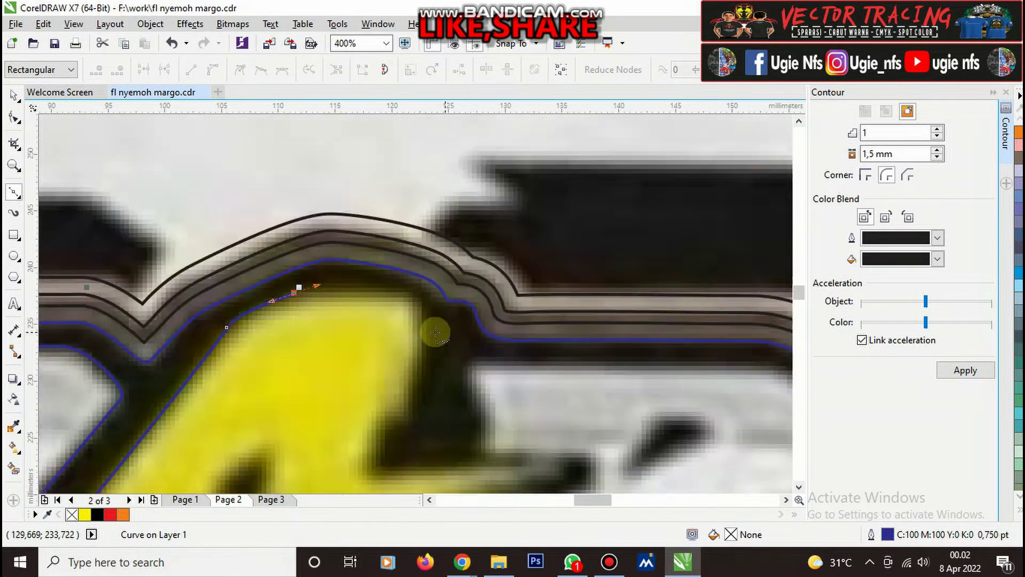
pyautogui.moveTo(336, 246); pyautogui.dragTo(398, 262)
pyautogui.moveTo(419, 329); pyautogui.dragTo(416, 389)
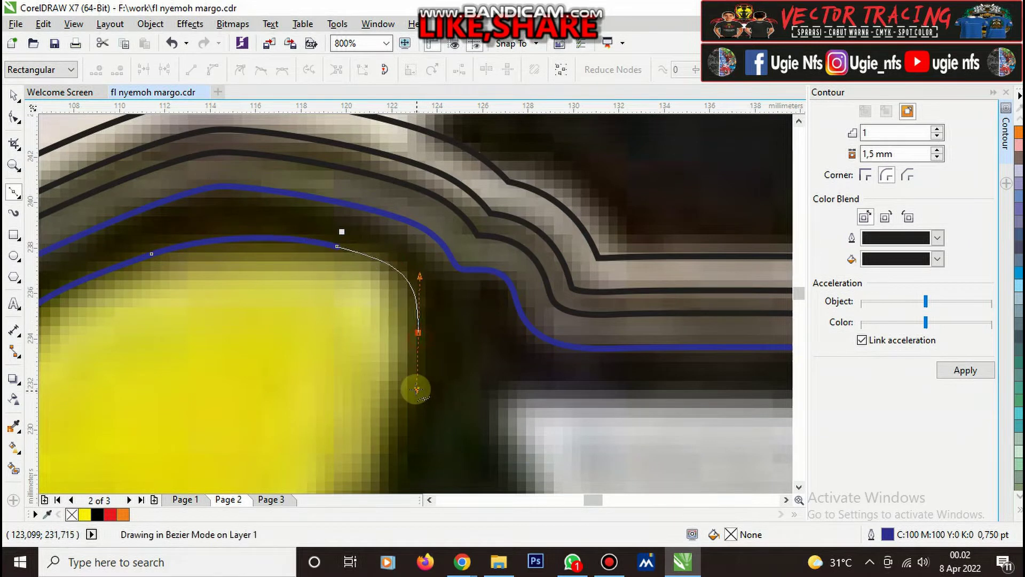
pyautogui.scroll(-2, 416, 387)
pyautogui.scroll(2, 380, 395)
pyautogui.moveTo(423, 292); pyautogui.dragTo(401, 313)
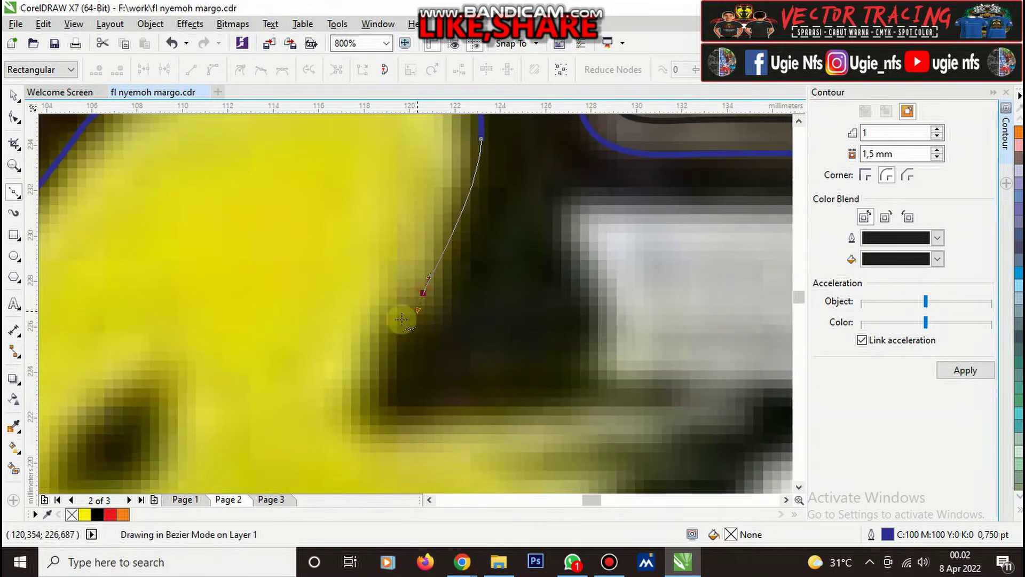
# Trace the A's pointed right arm out to its tip and back underneath.
pyautogui.click(385, 323)
pyautogui.click(362, 425)
pyautogui.scroll(-2, 473, 400)
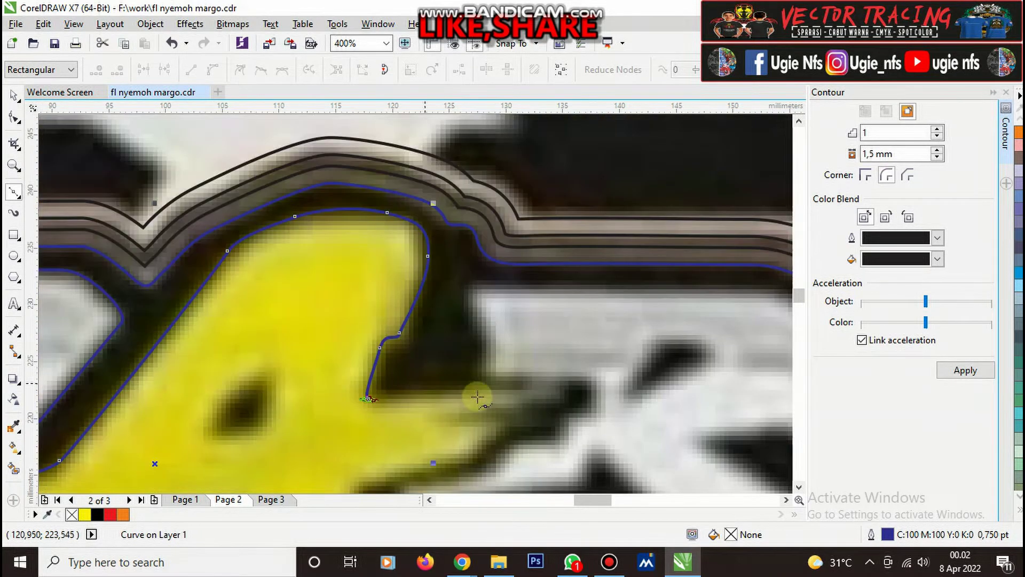
pyautogui.scroll(2, 494, 405)
pyautogui.moveTo(544, 372); pyautogui.dragTo(612, 372)
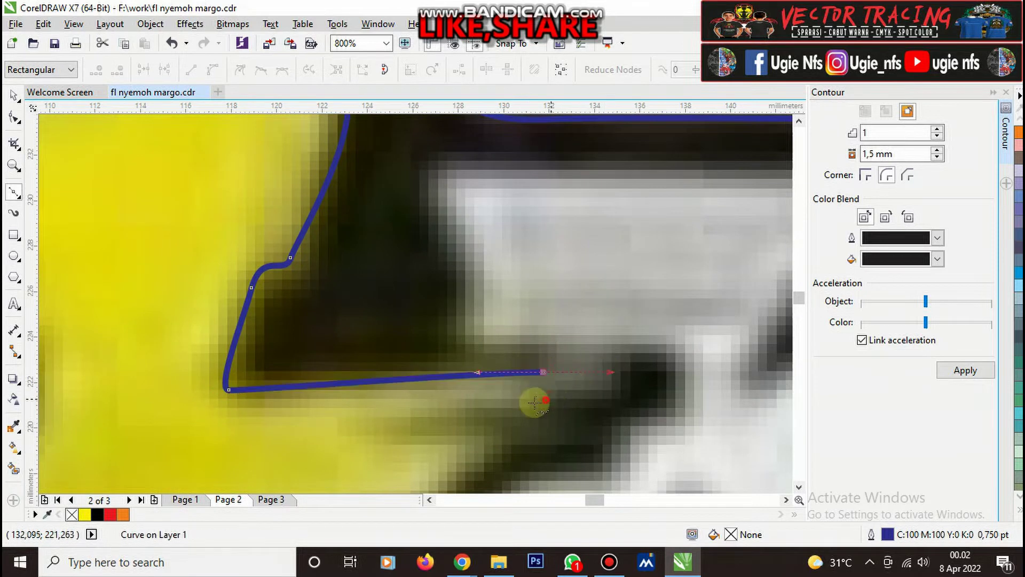
pyautogui.click(549, 398)
pyautogui.moveTo(392, 433); pyautogui.dragTo(493, 454)
pyautogui.click(493, 454)
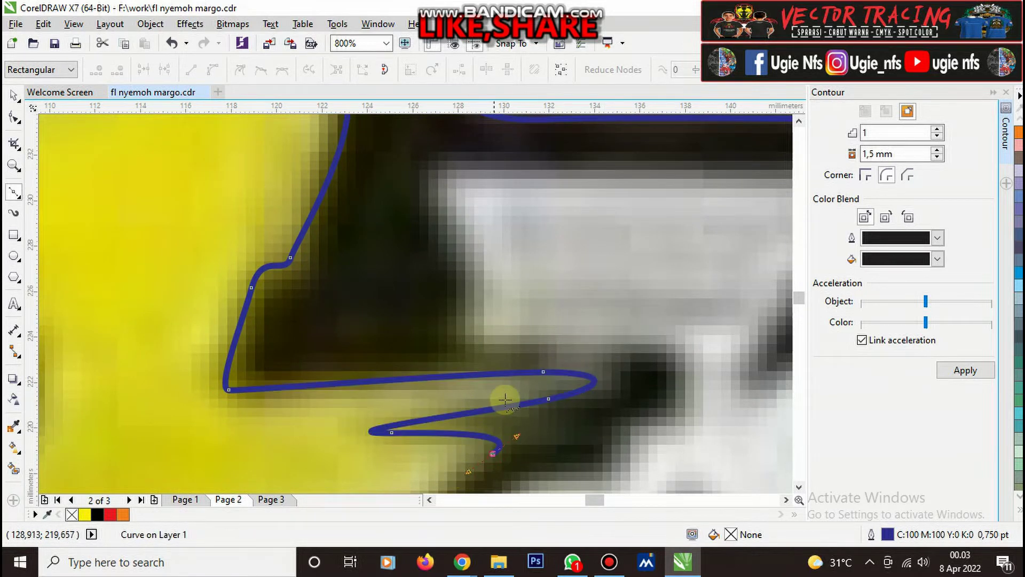
pyautogui.scroll(-2, 508, 406)
pyautogui.scroll(2, 536, 370)
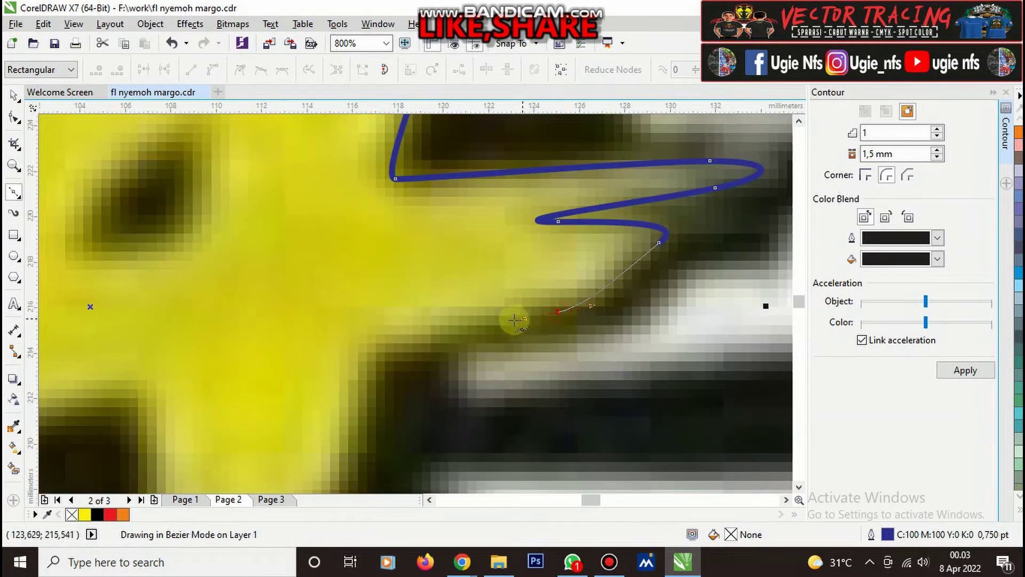
# Carry the outline under the arm, around the right leg's bottom corner and up its inner side.
pyautogui.moveTo(561, 312); pyautogui.dragTo(515, 315)
pyautogui.moveTo(390, 353); pyautogui.dragTo(375, 358)
pyautogui.moveTo(360, 421); pyautogui.dragTo(350, 450)
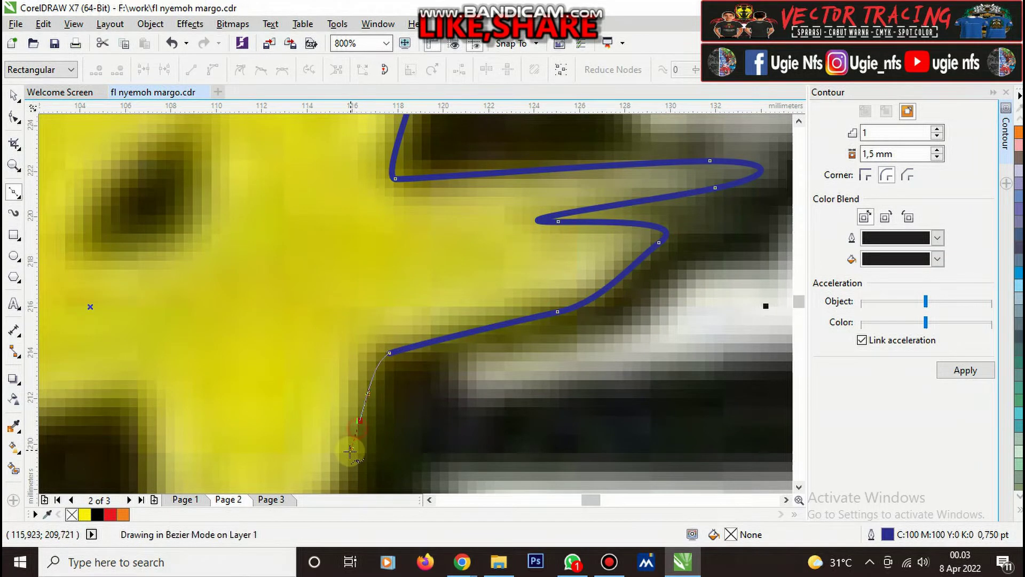
pyautogui.scroll(-2, 363, 428)
pyautogui.scroll(2, 480, 299)
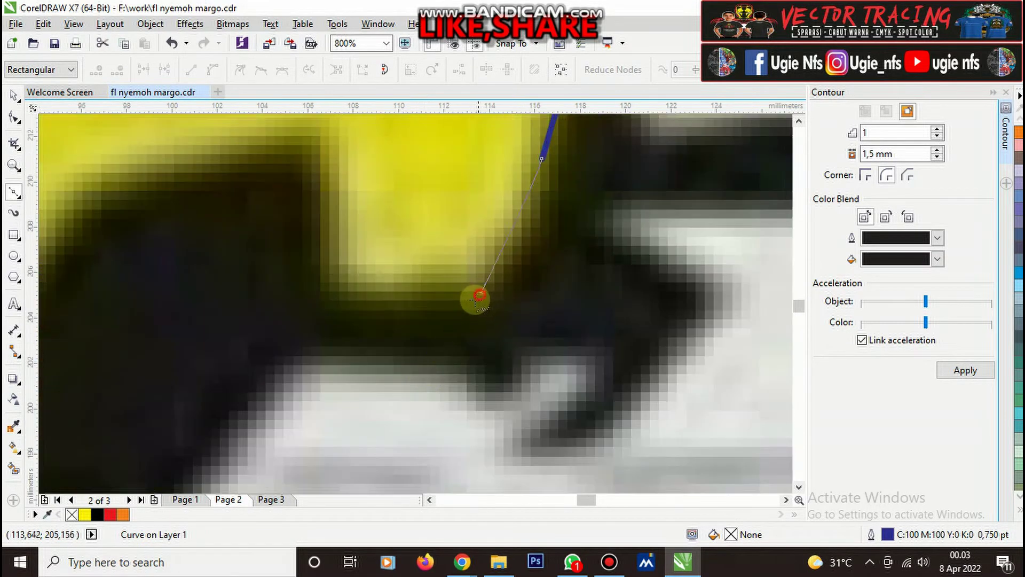
pyautogui.moveTo(365, 298); pyautogui.dragTo(327, 289)
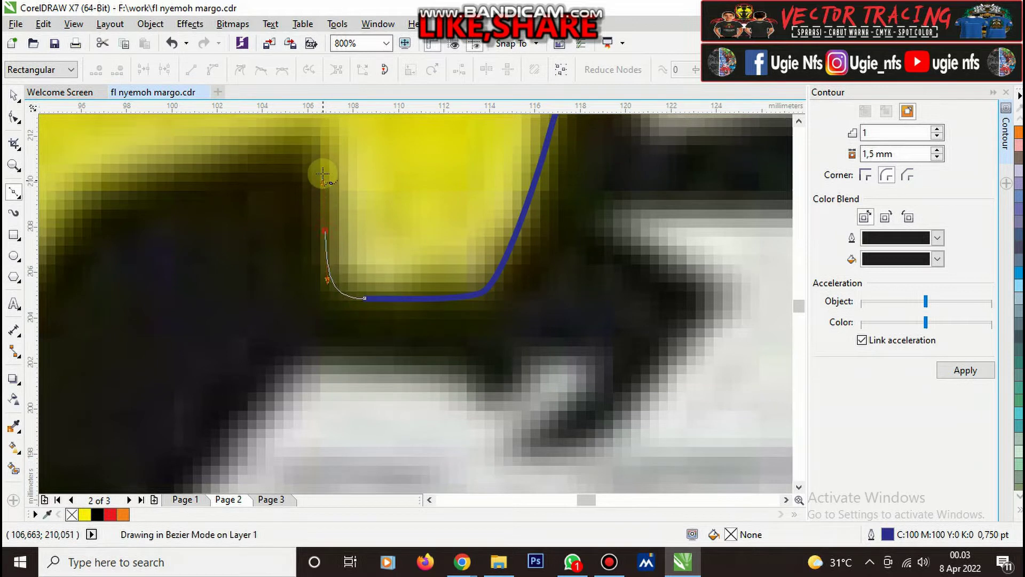
pyautogui.moveTo(311, 134); pyautogui.dragTo(362, 133)
# Undo the stray segment and continue the outline from the corner between the legs.
pyautogui.scroll(-2, 447, 241)
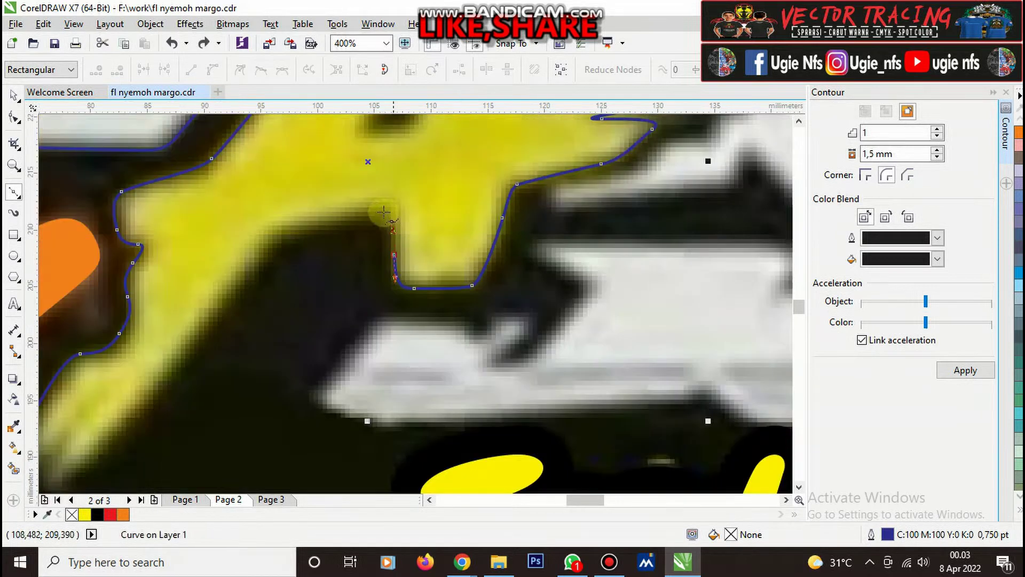
pyautogui.scroll(2, 363, 224)
pyautogui.moveTo(346, 204); pyautogui.dragTo(286, 227)
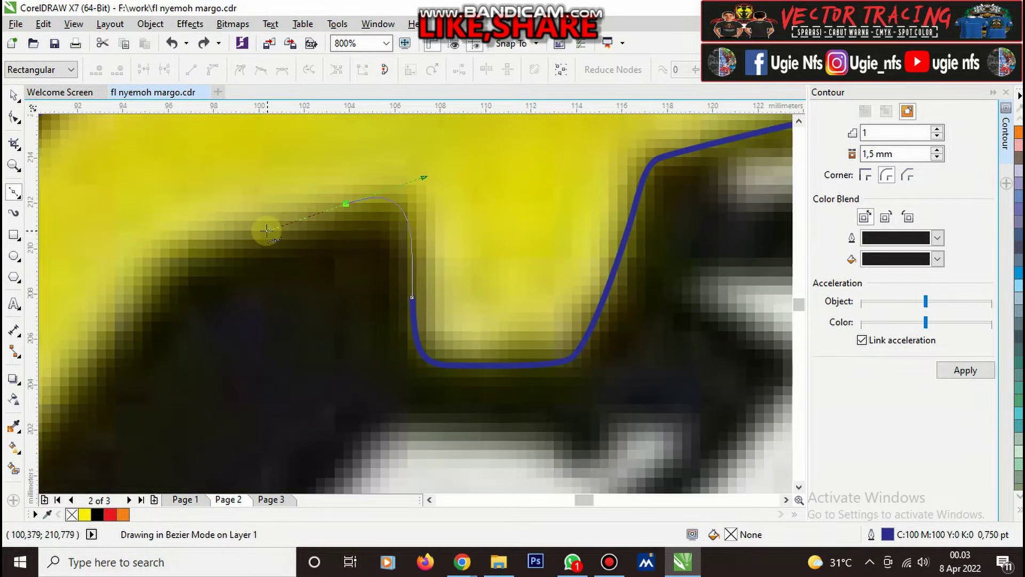
pyautogui.scroll(-2, 267, 230)
pyautogui.scroll(1, 390, 253)
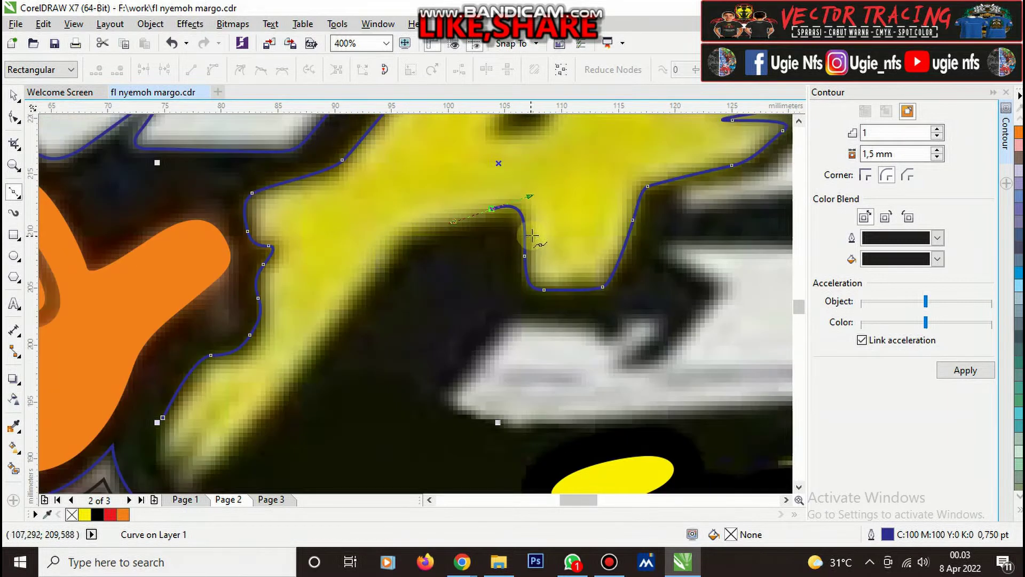
pyautogui.hotkey('ctrl', 'z')
pyautogui.scroll(2, 534, 192)
pyautogui.click(476, 247)
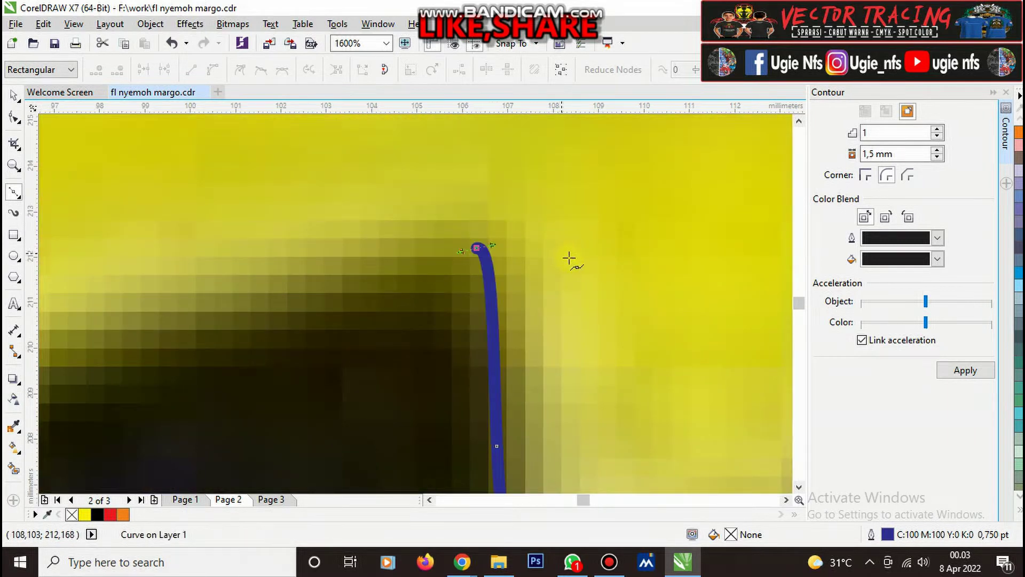
pyautogui.scroll(-2, 570, 258)
pyautogui.scroll(1, 481, 267)
pyautogui.moveTo(481, 267)
pyautogui.mouseDown()
pyautogui.moveTo(458, 276)
pyautogui.moveTo(515, 270)
pyautogui.mouseUp()
# Trace the A's lower-left stroke and thin tip, then close the curve at its start node.
pyautogui.scroll(-2, 514, 270)
pyautogui.scroll(2, 476, 290)
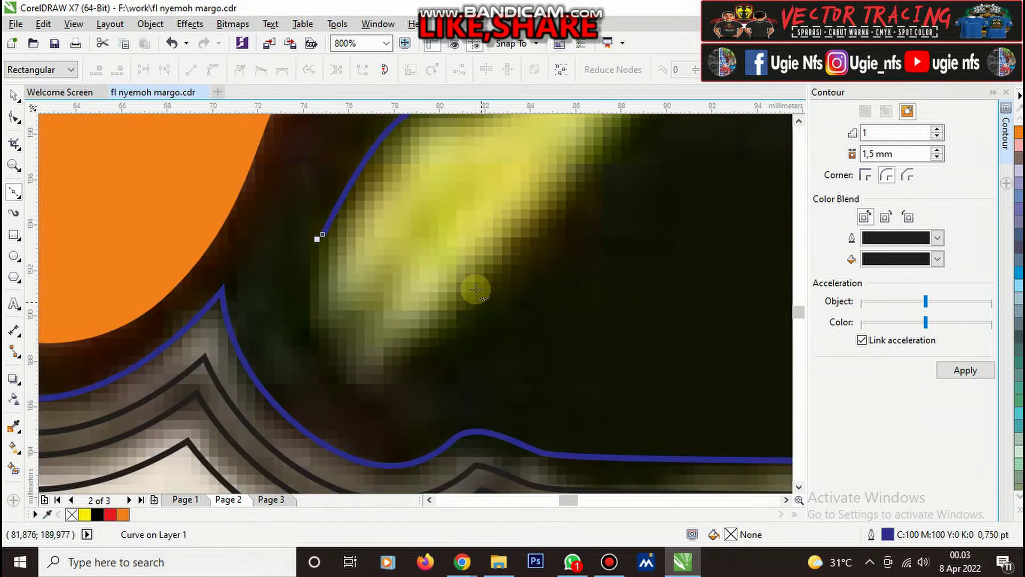
pyautogui.moveTo(451, 310)
pyautogui.mouseDown()
pyautogui.moveTo(400, 367)
pyautogui.moveTo(427, 253)
pyautogui.mouseUp()
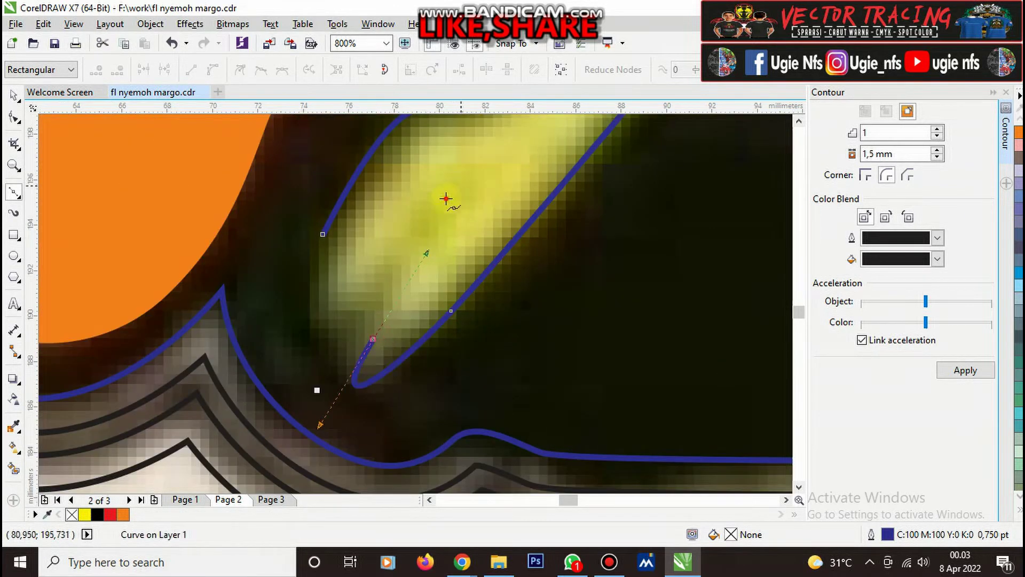
pyautogui.moveTo(458, 187); pyautogui.dragTo(393, 252)
pyautogui.moveTo(312, 318); pyautogui.dragTo(313, 286)
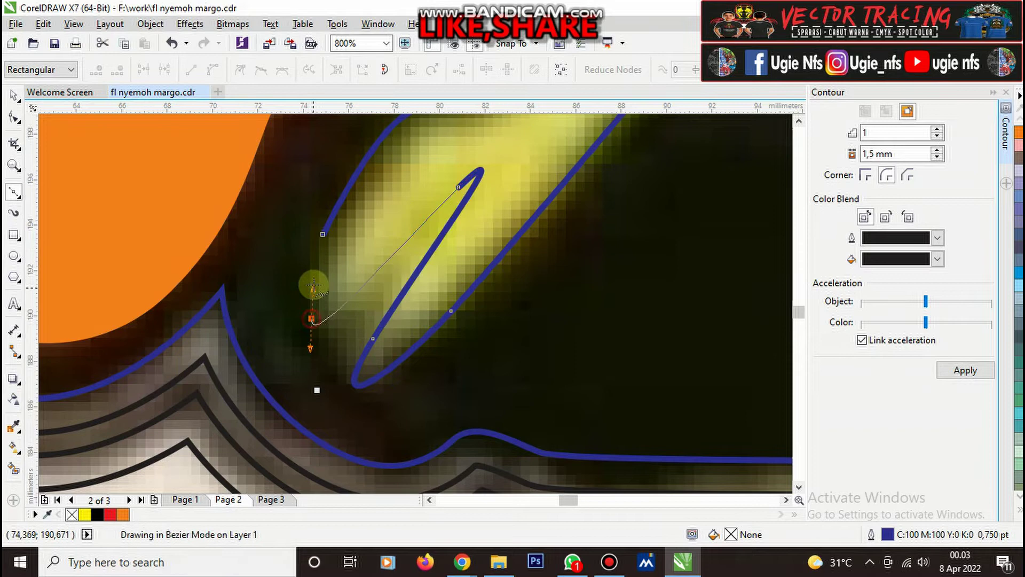
pyautogui.click(322, 236)
# Check the closed A outline's roughly 32 nodes with the Shape tool.
pyautogui.scroll(-1, 326, 240)
pyautogui.scroll(1, 345, 243)
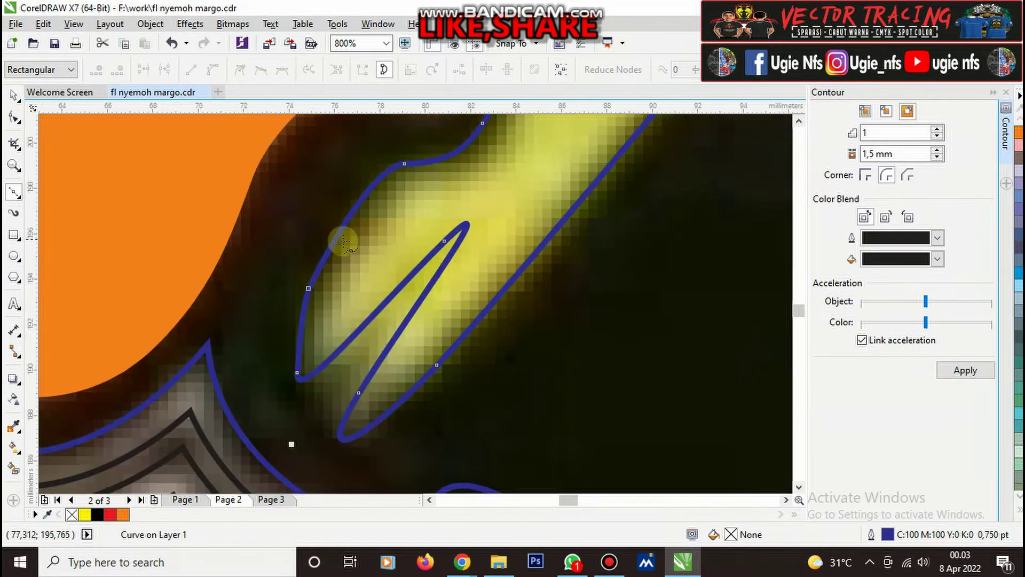
pyautogui.click(14, 115)
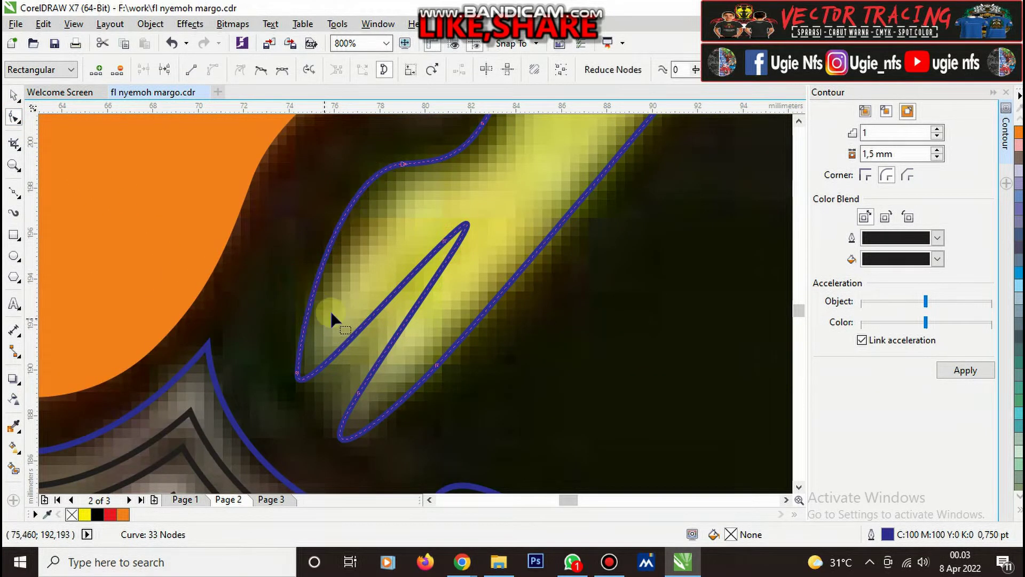
pyautogui.scroll(-2, 412, 303)
pyautogui.scroll(-2, 443, 290)
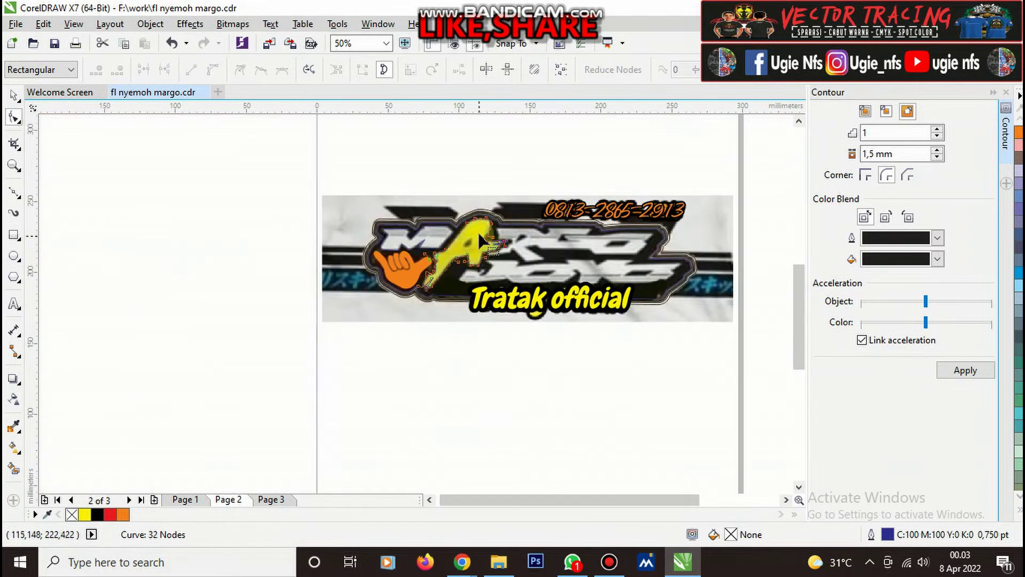
pyautogui.scroll(3, 472, 244)
# Trace the A's triangular inner counter as a closed Bezier outline.
pyautogui.press('space')
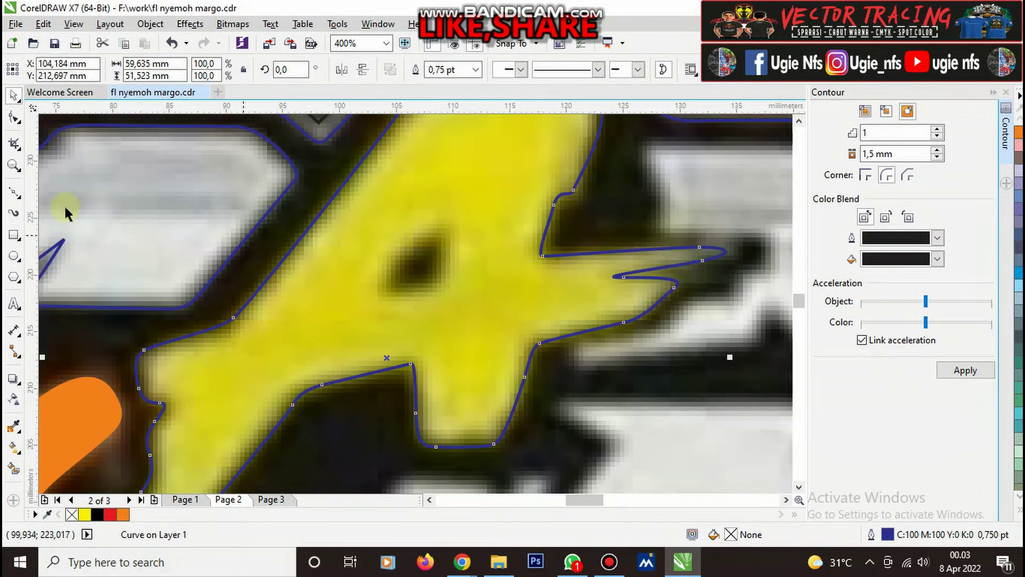
pyautogui.scroll(1, 458, 252)
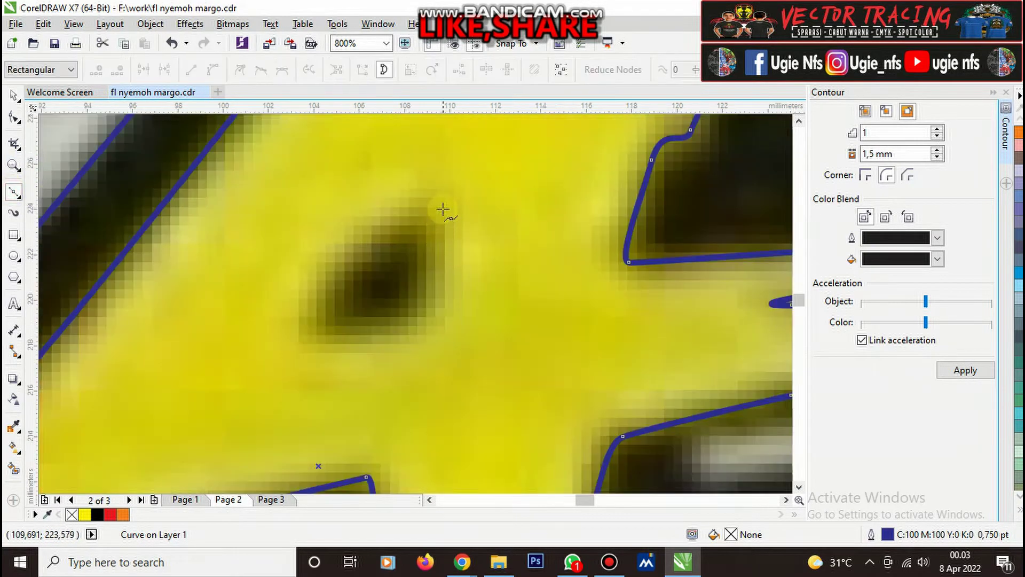
pyautogui.moveTo(441, 206); pyautogui.dragTo(412, 300)
pyautogui.moveTo(332, 334); pyautogui.dragTo(350, 273)
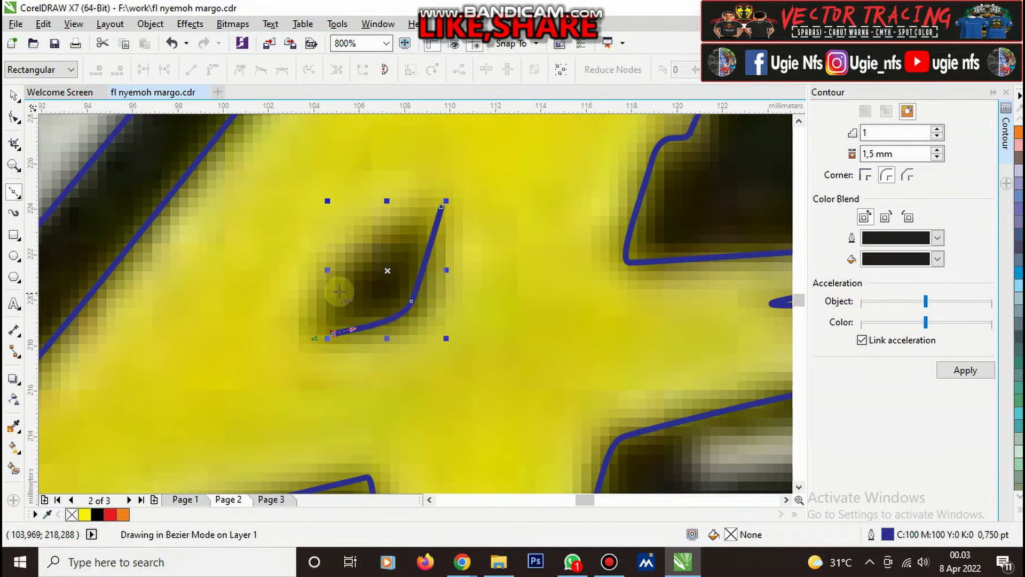
pyautogui.click(444, 203)
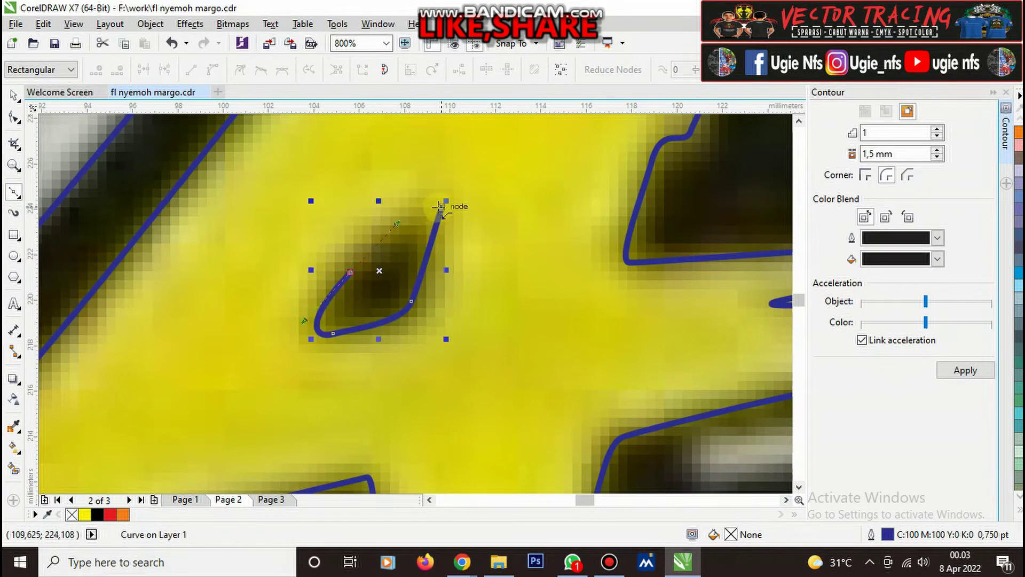
pyautogui.scroll(-1, 466, 204)
pyautogui.press('space')
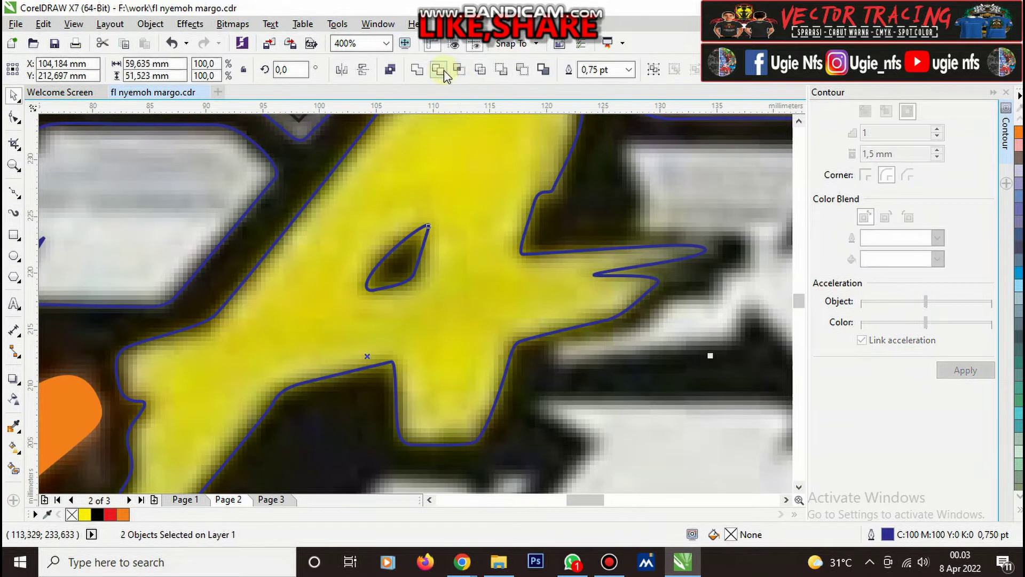
# Select the counter and outer A outline together, then deselect and zoom out.
pyautogui.click(586, 160)
pyautogui.click(646, 185)
pyautogui.press('Escape')
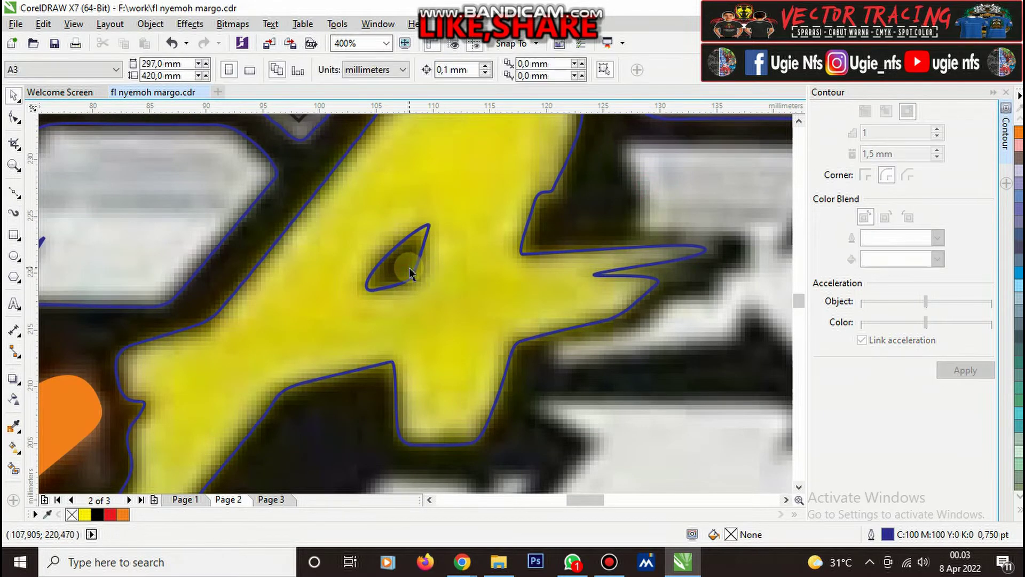
pyautogui.scroll(-2, 400, 327)
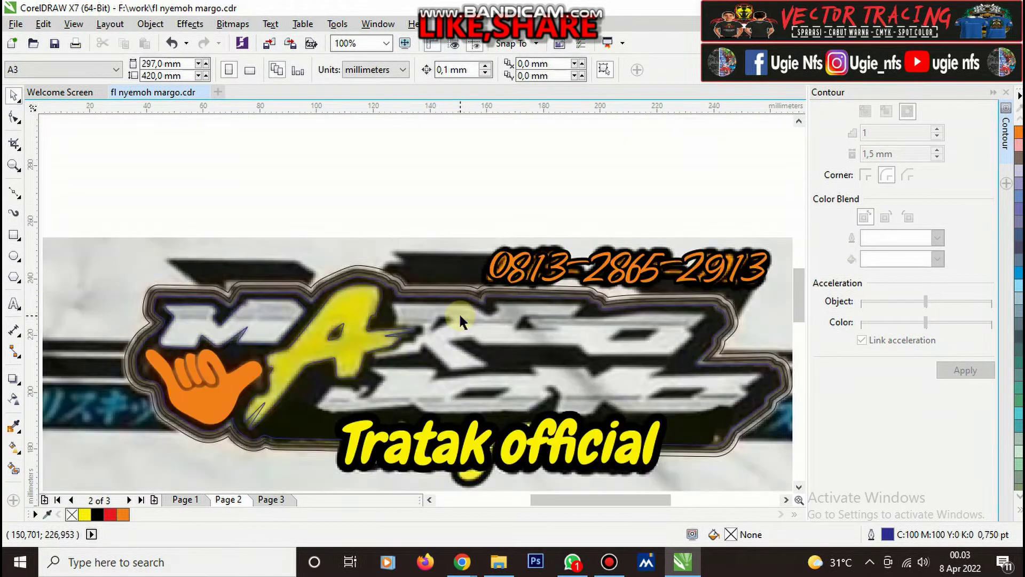
# With the Bezier tool, start tracing nodes along the white lettering's top edge.
pyautogui.click(20, 190)
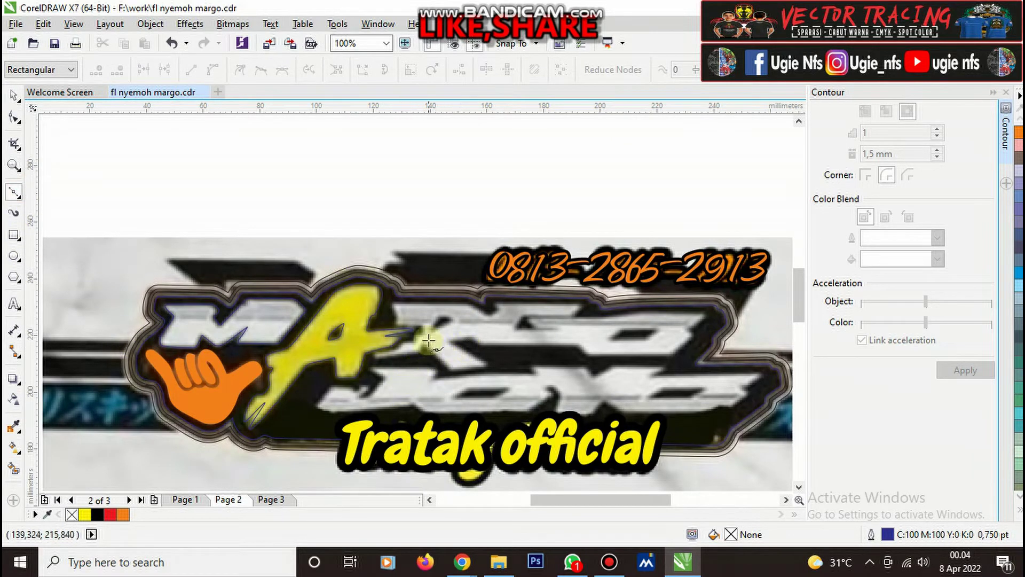
pyautogui.scroll(2, 428, 339)
pyautogui.scroll(2, 396, 234)
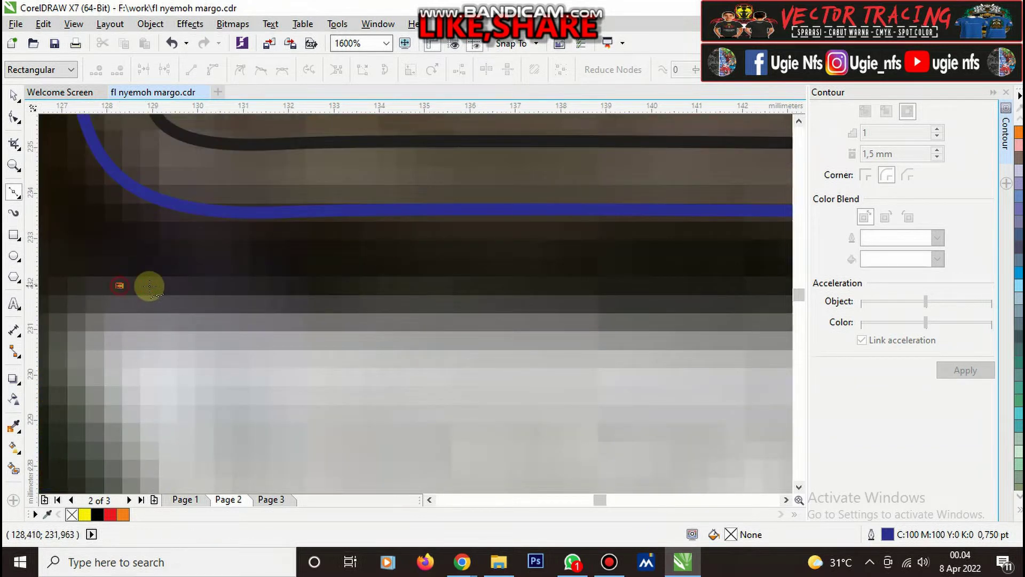
pyautogui.scroll(-2, 146, 286)
pyautogui.scroll(2, 522, 316)
pyautogui.moveTo(417, 295); pyautogui.dragTo(483, 297)
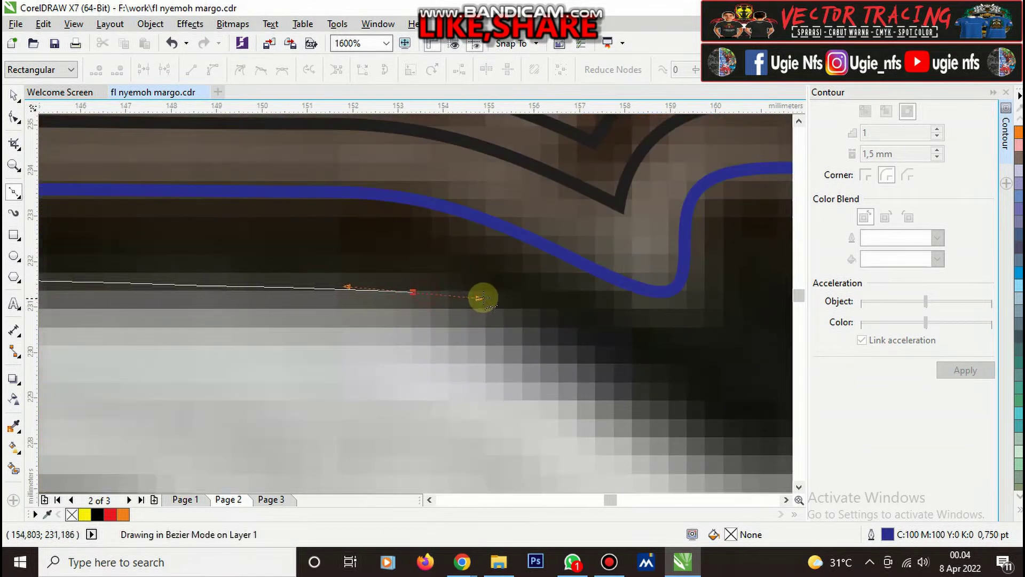
pyautogui.moveTo(665, 429); pyautogui.dragTo(665, 429)
pyautogui.scroll(-2, 561, 348)
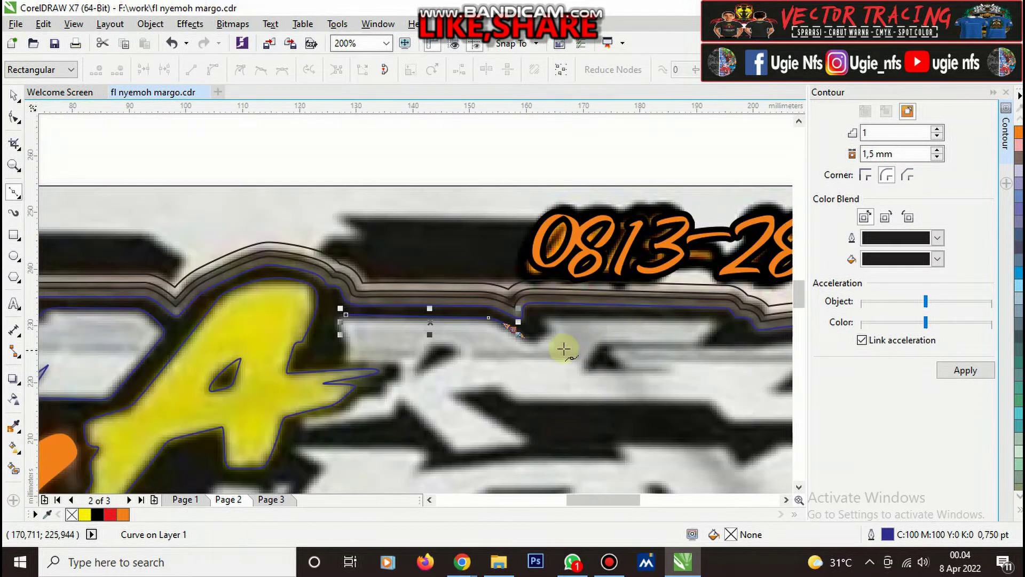
pyautogui.scroll(2, 488, 338)
pyautogui.click(446, 351)
pyautogui.click(563, 237)
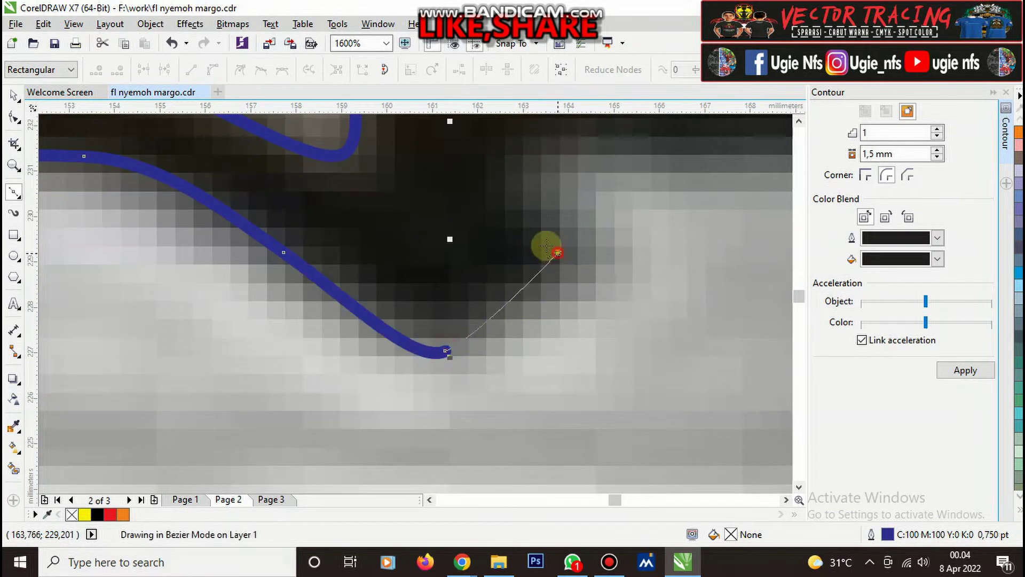
pyautogui.scroll(-2, 428, 256)
pyautogui.scroll(2, 454, 235)
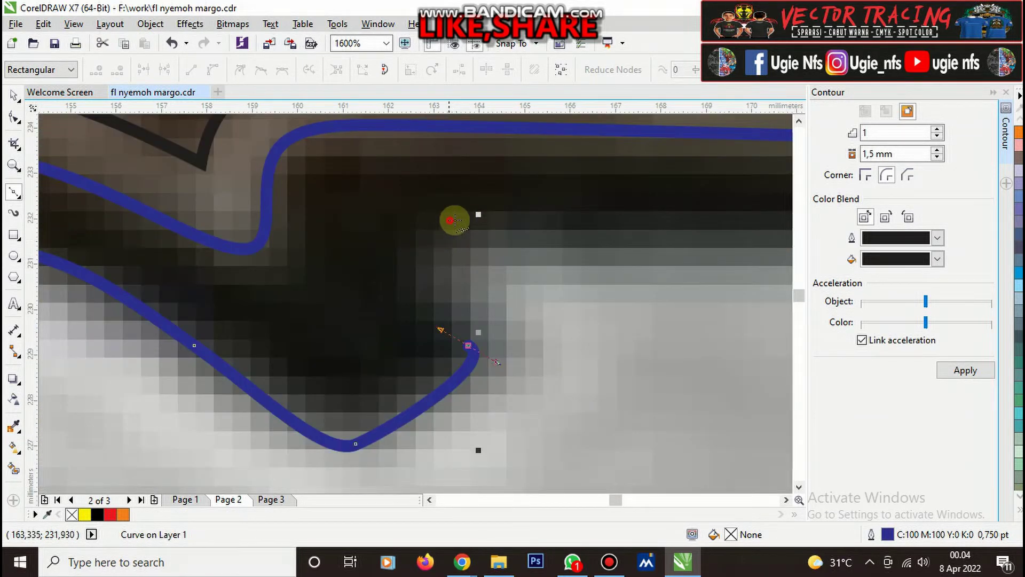
# Curve the outline over the notch corner, along the straight top edge and down the corner.
pyautogui.moveTo(451, 220); pyautogui.dragTo(534, 219)
pyautogui.scroll(-2, 309, 259)
pyautogui.scroll(2, 505, 274)
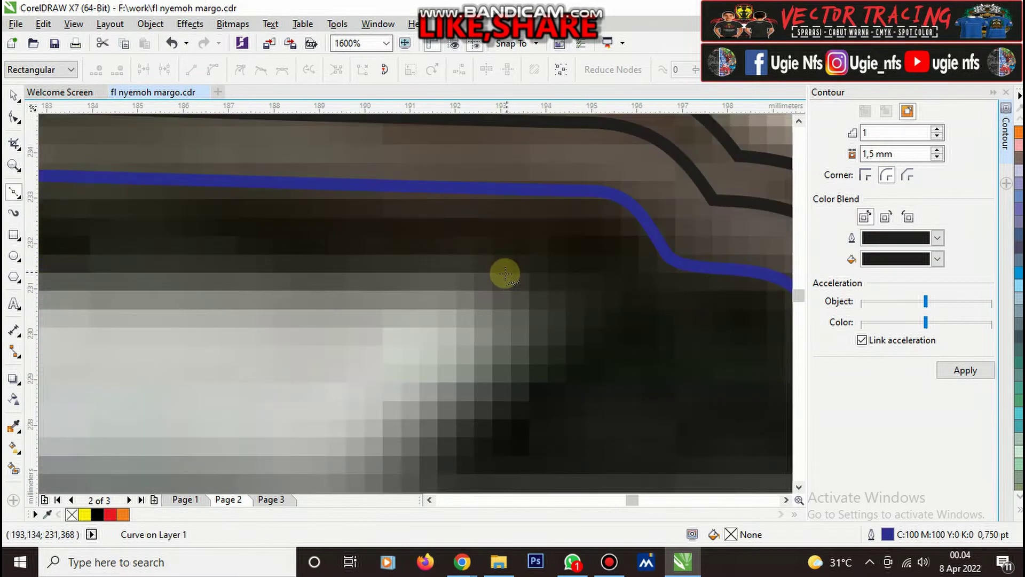
pyautogui.moveTo(498, 274); pyautogui.dragTo(577, 274)
pyautogui.scroll(-3, 511, 353)
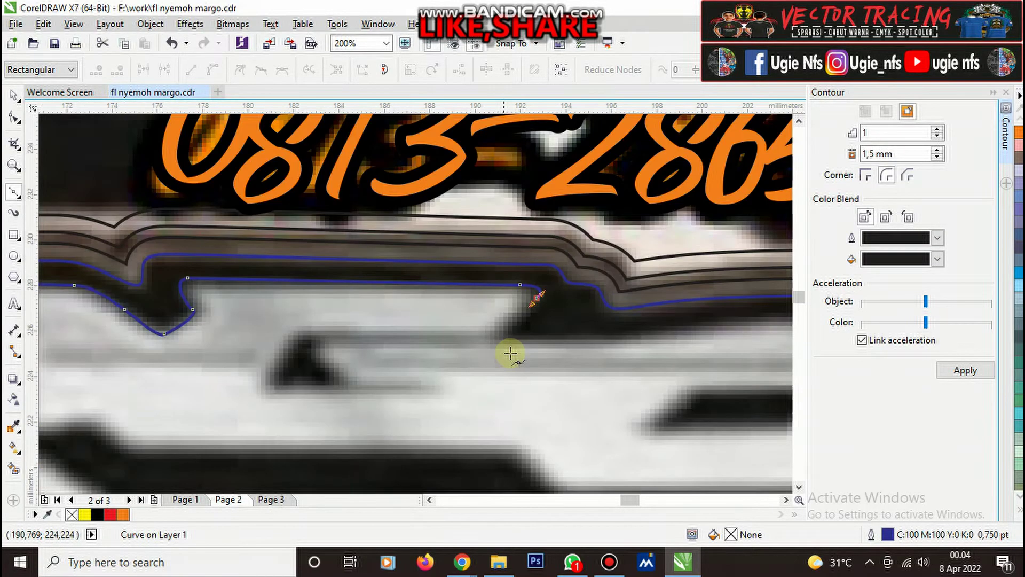
pyautogui.scroll(1, 507, 342)
pyautogui.scroll(-3, 502, 310)
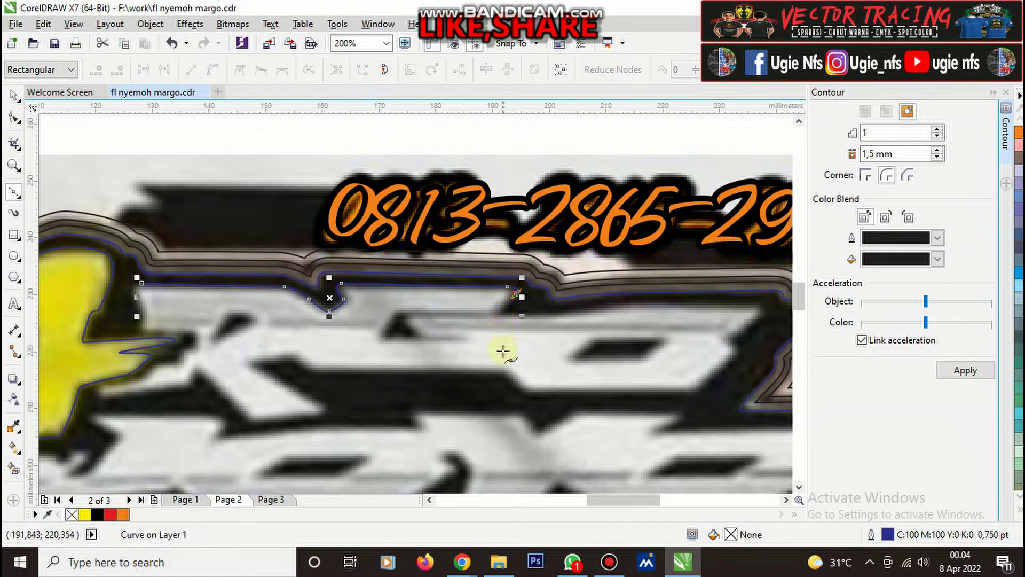
pyautogui.scroll(-1, 503, 351)
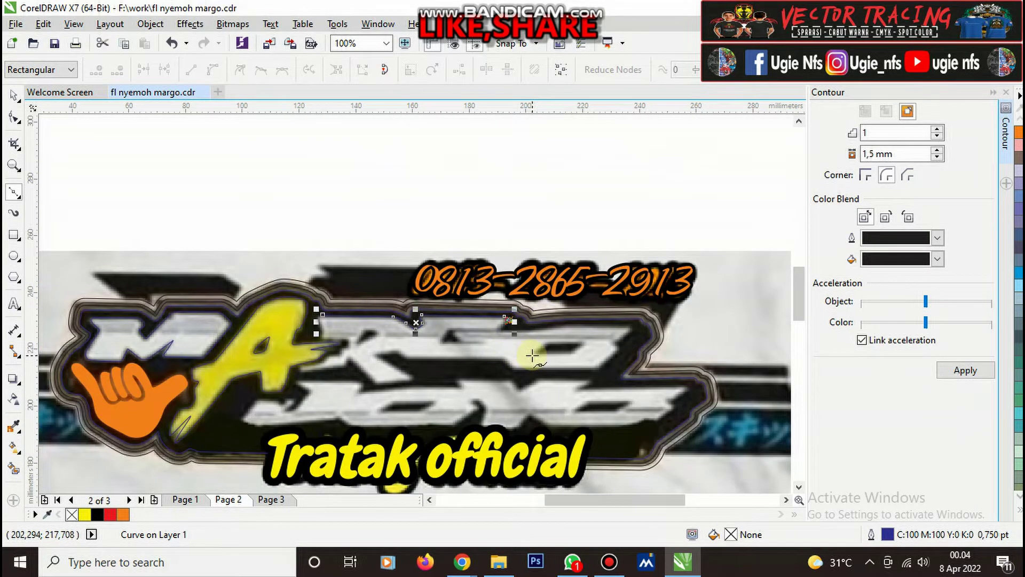
pyautogui.scroll(2, 462, 280)
pyautogui.scroll(1, 475, 281)
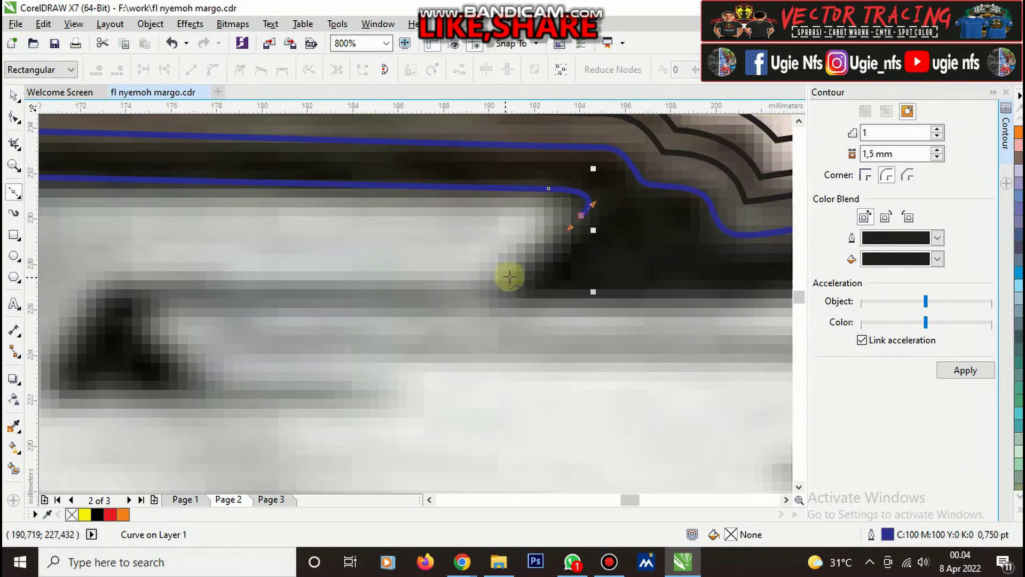
pyautogui.scroll(1, 509, 276)
pyautogui.moveTo(518, 263); pyautogui.dragTo(489, 294)
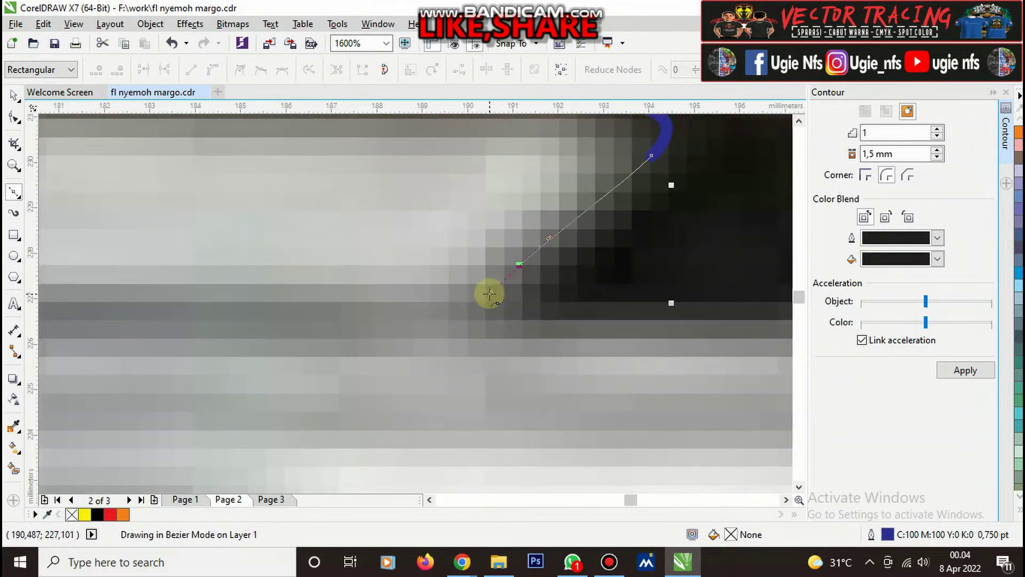
# Extend the outline leftward along the lower edge and around the dark triangle.
pyautogui.click(400, 299)
pyautogui.scroll(-2, 401, 288)
pyautogui.scroll(1, 396, 303)
pyautogui.click(401, 298)
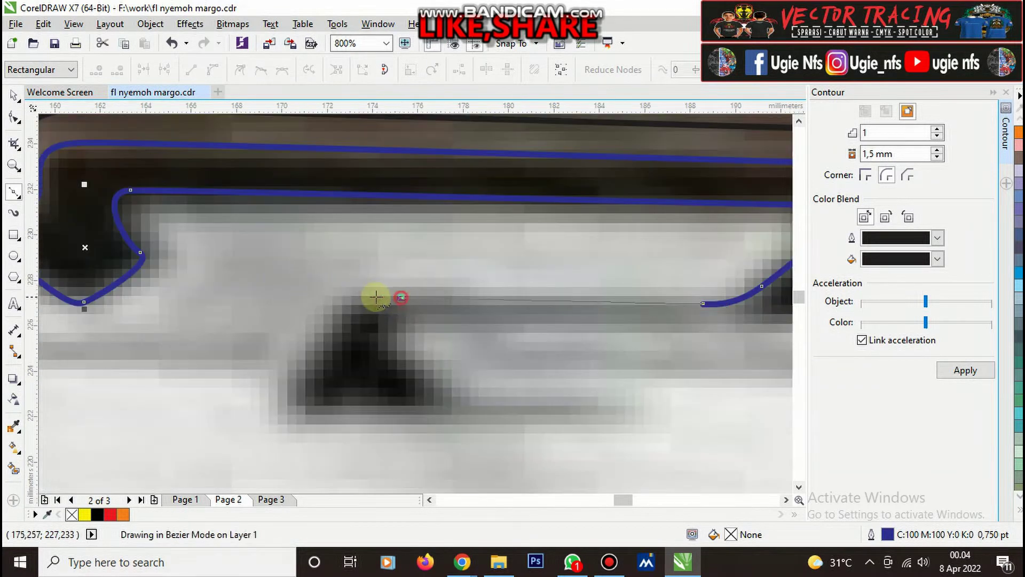
pyautogui.click(347, 298)
pyautogui.moveTo(332, 326); pyautogui.dragTo(299, 395)
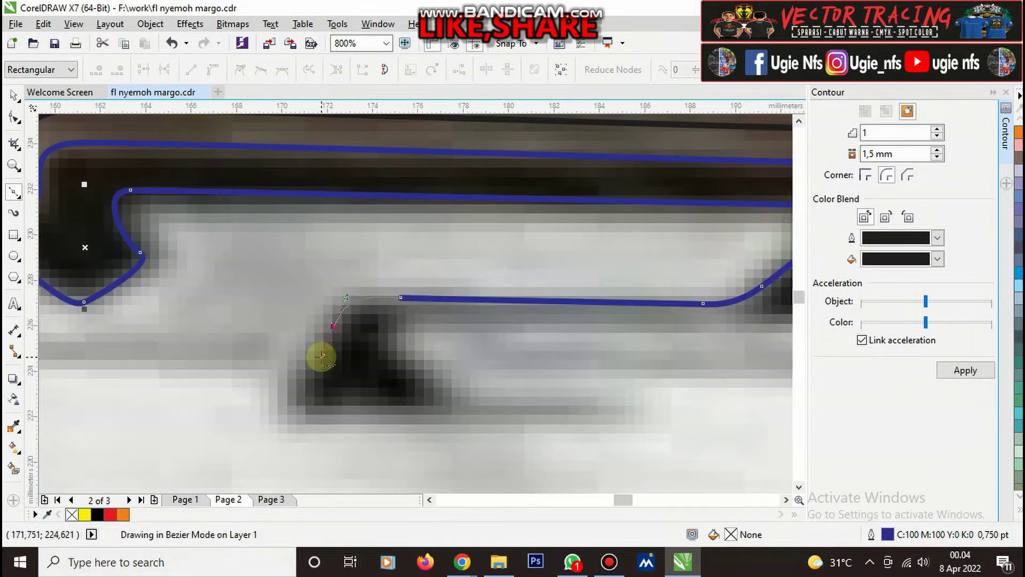
pyautogui.click(297, 404)
pyautogui.scroll(-1, 406, 379)
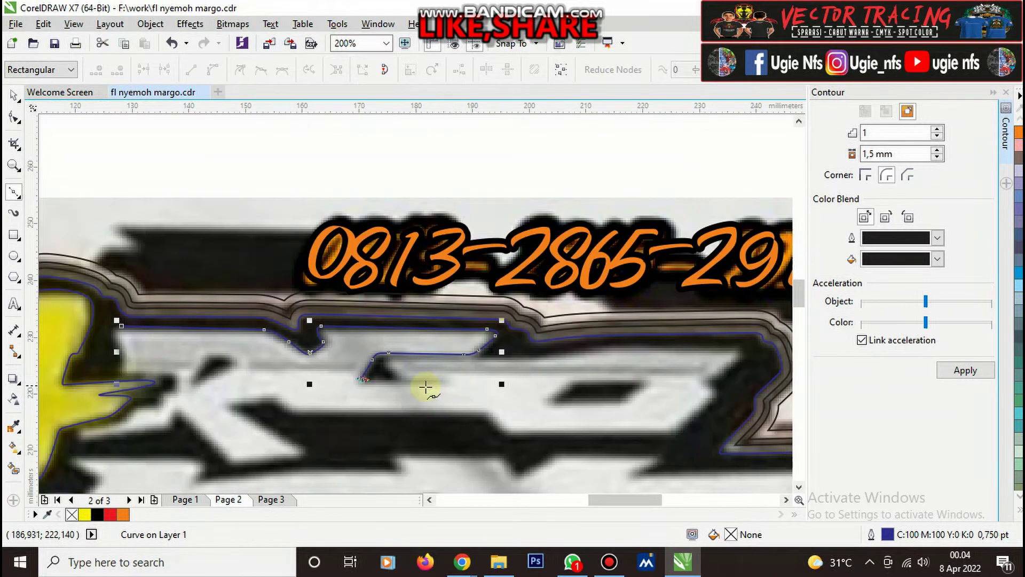
pyautogui.scroll(1, 428, 388)
pyautogui.click(441, 371)
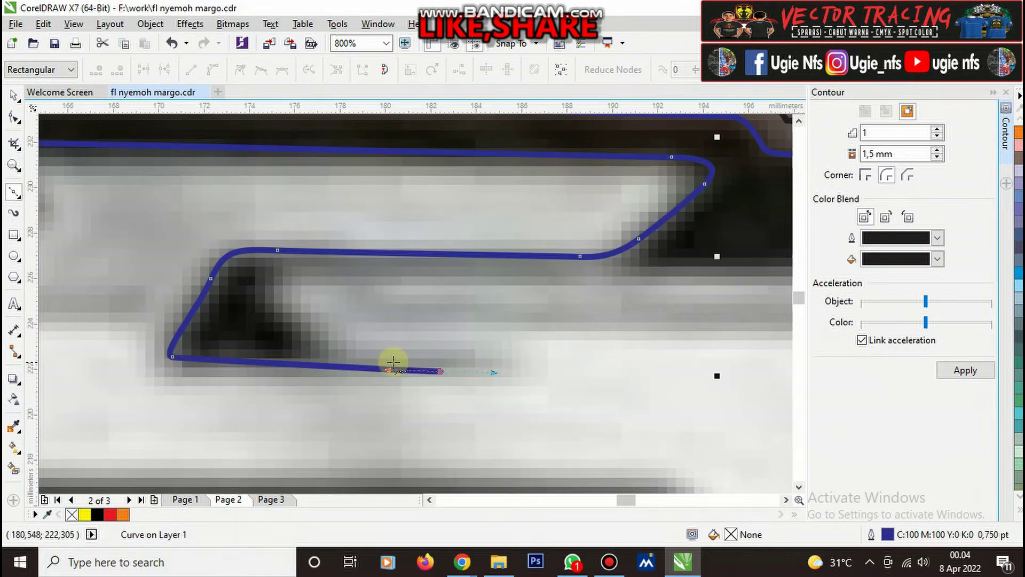
# Undo the misplaced node, trace the triangle's left and bottom edges, and finish the curve.
pyautogui.hotkey('ctrl', 'z')
pyautogui.scroll(2, 170, 381)
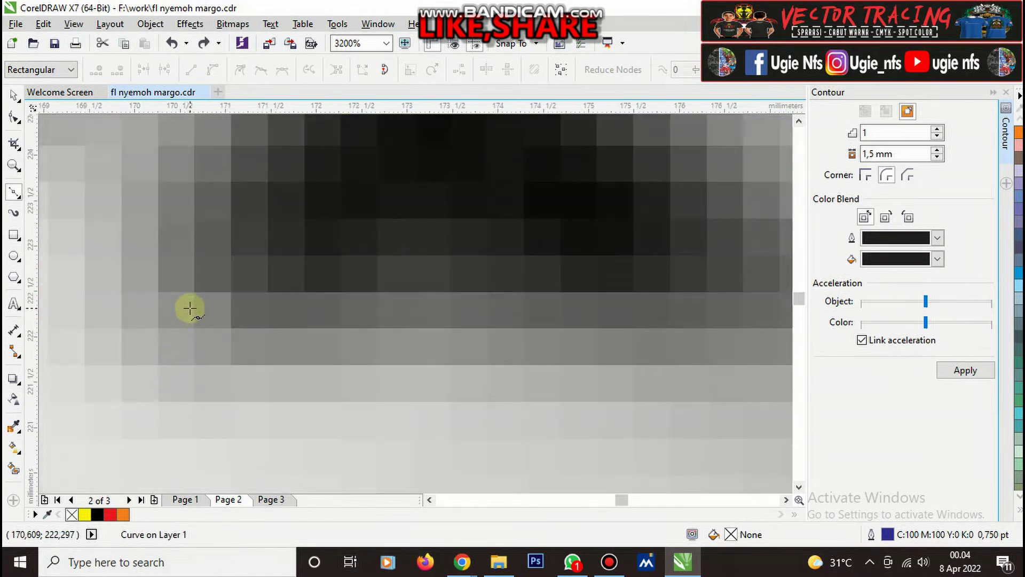
pyautogui.scroll(-2, 171, 355)
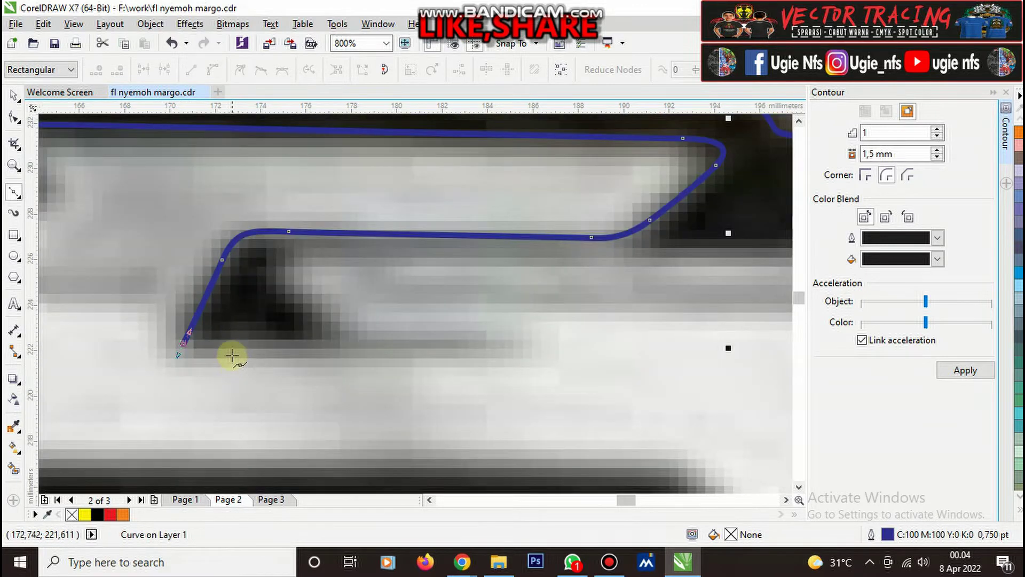
pyautogui.moveTo(248, 354); pyautogui.dragTo(297, 355)
pyautogui.moveTo(479, 358)
pyautogui.mouseDown()
pyautogui.moveTo(490, 346)
pyautogui.moveTo(465, 341)
pyautogui.mouseUp()
pyautogui.moveTo(358, 336); pyautogui.dragTo(328, 333)
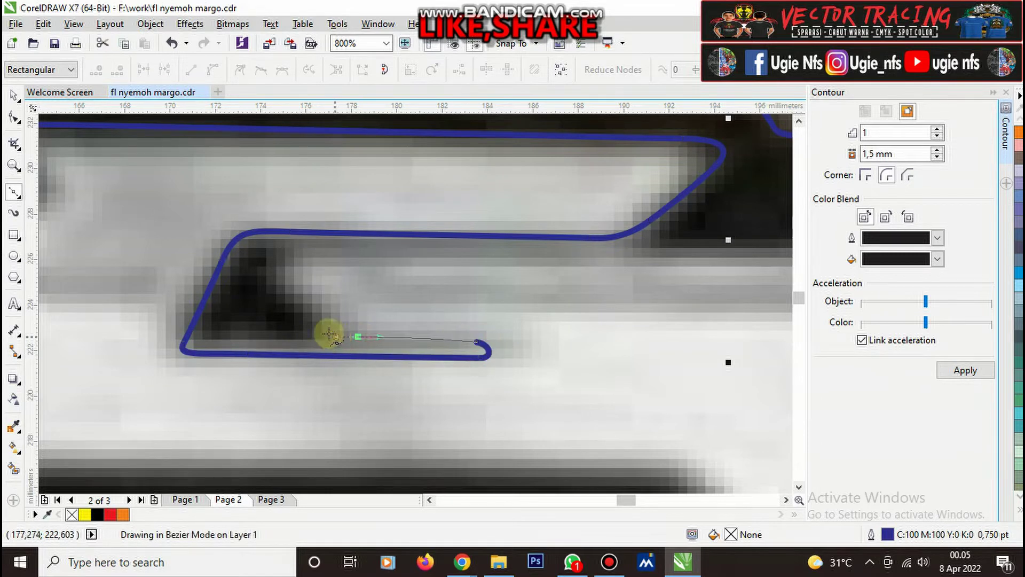
pyautogui.moveTo(290, 300); pyautogui.dragTo(275, 280)
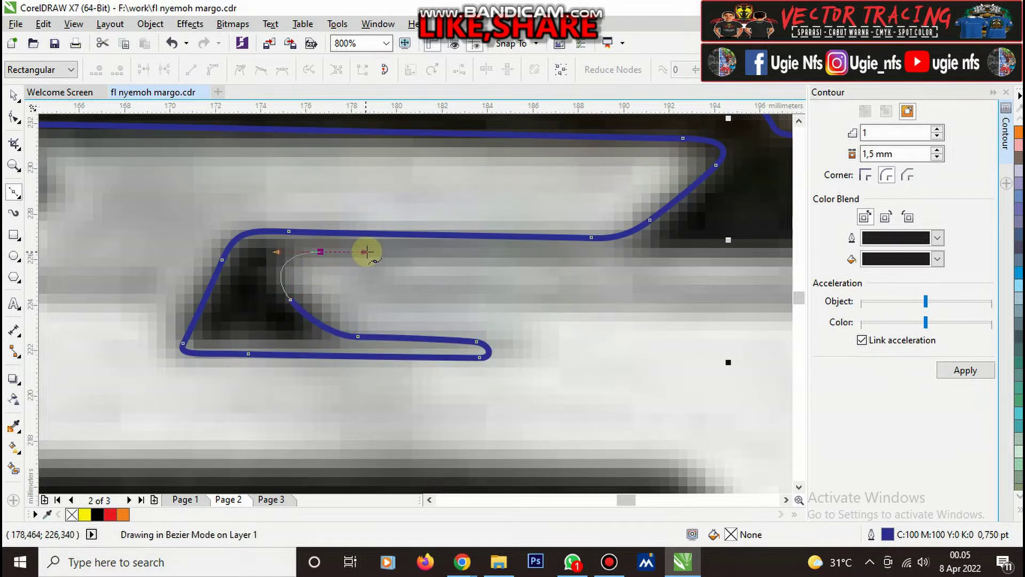
pyautogui.click(293, 270)
# Trace the outline rightward along the dark band and turn it down the right corner.
pyautogui.scroll(-3, 320, 272)
pyautogui.scroll(3, 313, 294)
pyautogui.scroll(3, 313, 294)
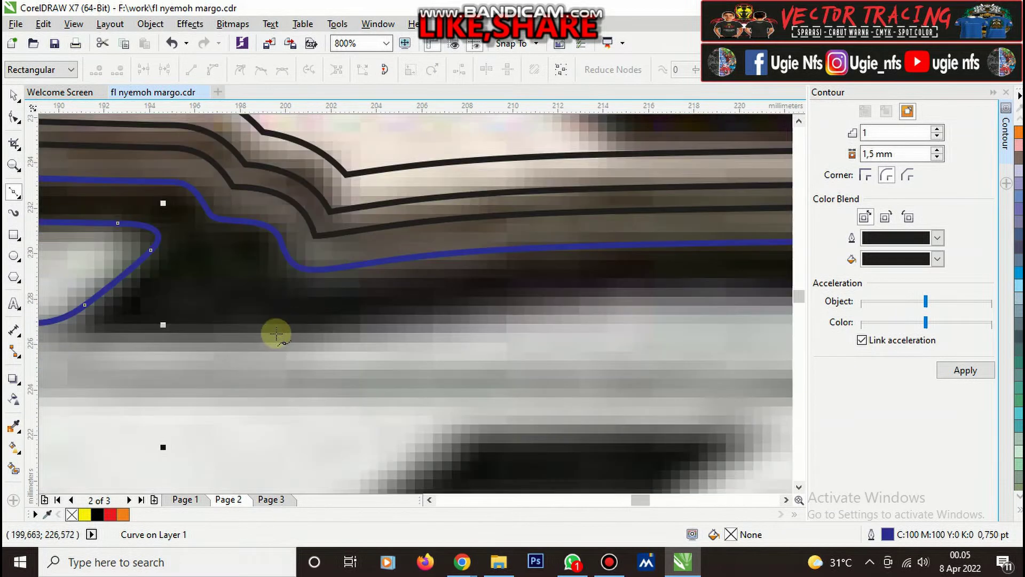
pyautogui.moveTo(274, 334); pyautogui.dragTo(326, 332)
pyautogui.moveTo(526, 296); pyautogui.dragTo(591, 277)
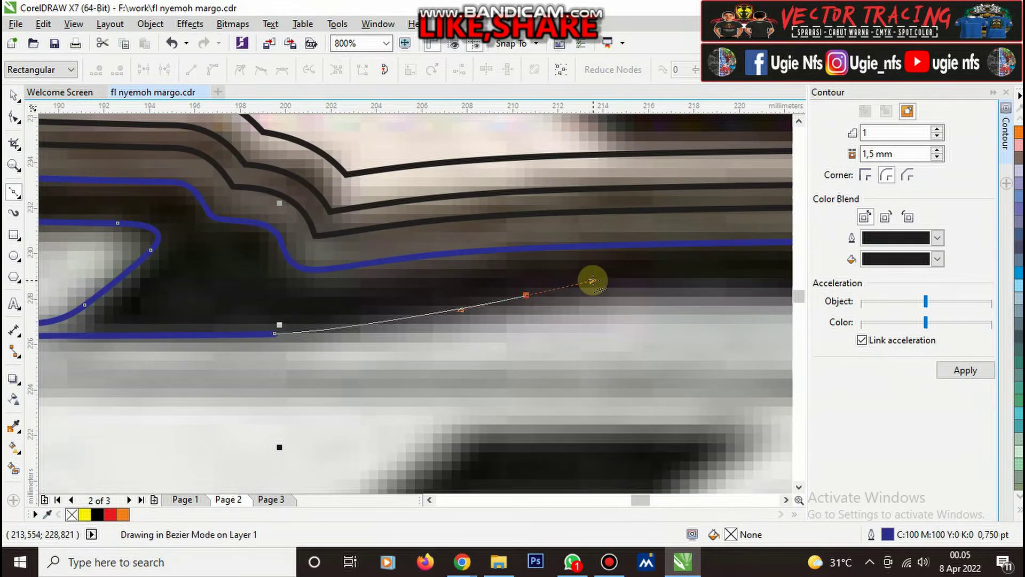
pyautogui.scroll(-3, 425, 311)
pyautogui.scroll(3, 546, 304)
pyautogui.moveTo(408, 299); pyautogui.dragTo(571, 302)
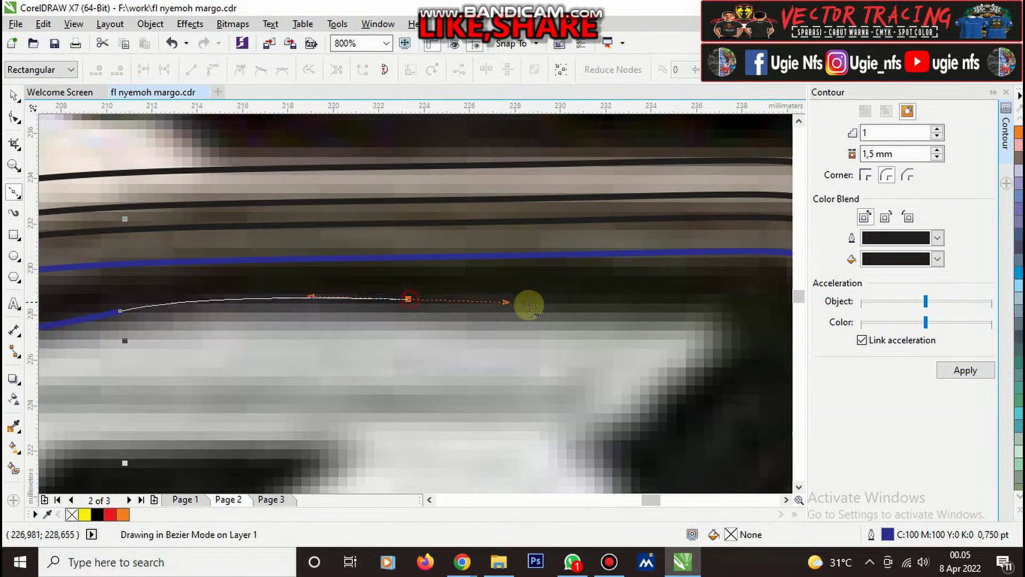
pyautogui.moveTo(724, 304); pyautogui.dragTo(741, 305)
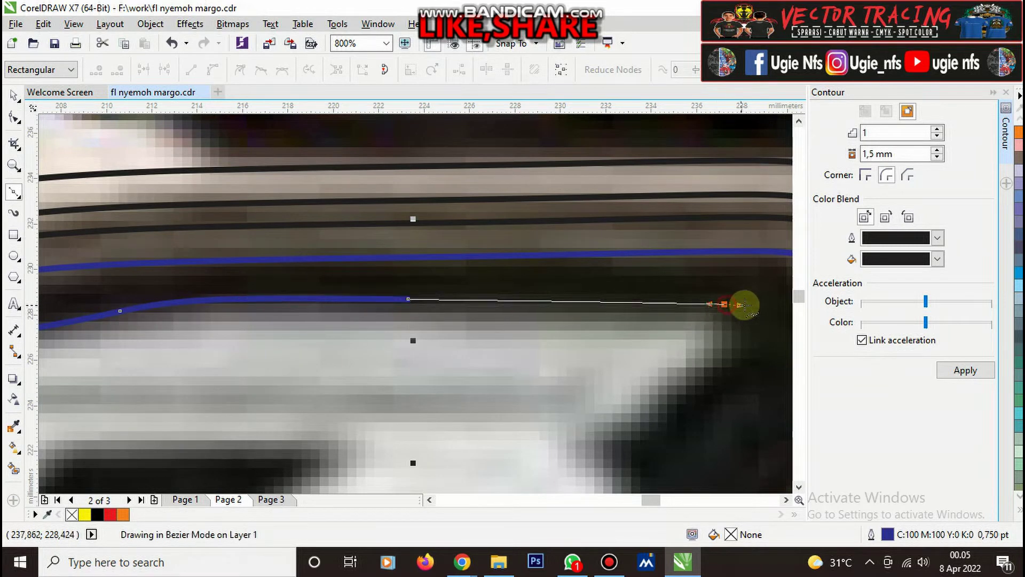
pyautogui.moveTo(715, 359); pyautogui.dragTo(641, 391)
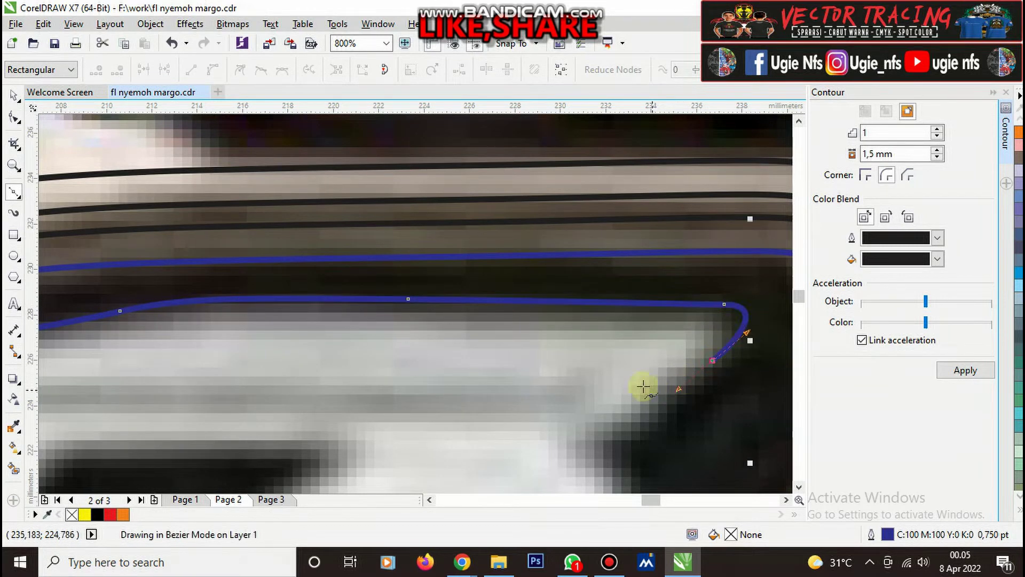
# Curve the outline down the letter's right side and diagonal edge to the lower edge.
pyautogui.scroll(-2, 609, 411)
pyautogui.scroll(1, 609, 411)
pyautogui.scroll(2, 583, 400)
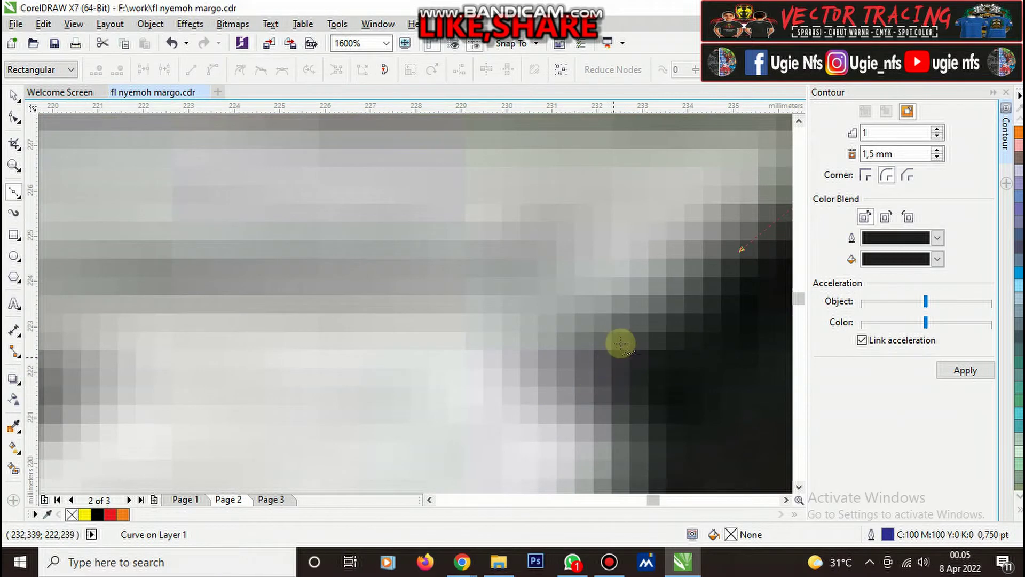
pyautogui.moveTo(617, 337)
pyautogui.mouseDown()
pyautogui.moveTo(588, 339)
pyautogui.moveTo(587, 384)
pyautogui.moveTo(558, 439)
pyautogui.mouseUp()
pyautogui.scroll(-2, 609, 395)
pyautogui.scroll(2, 600, 391)
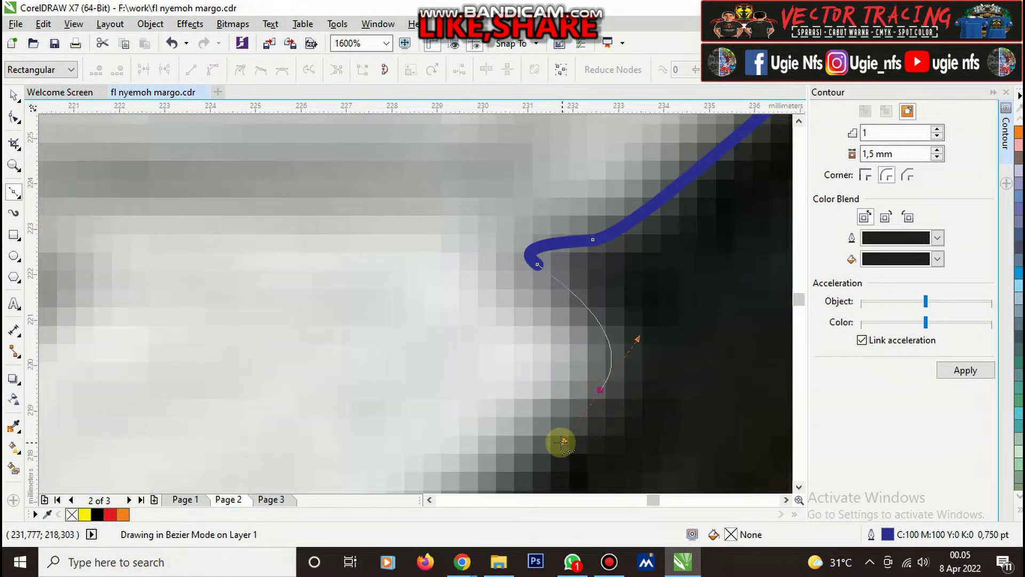
pyautogui.scroll(-2, 587, 384)
pyautogui.scroll(1, 604, 390)
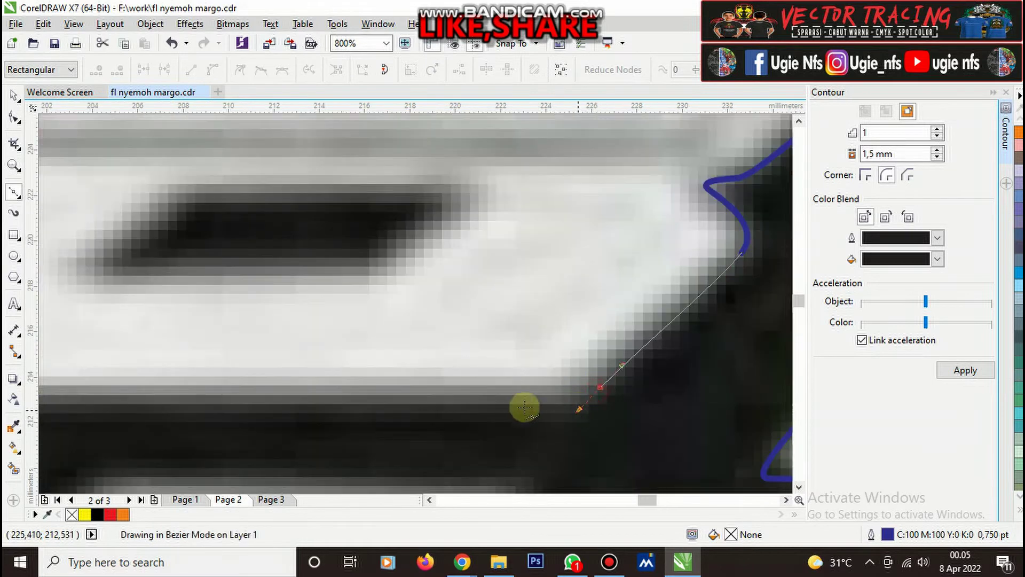
pyautogui.moveTo(492, 411); pyautogui.dragTo(444, 408)
pyautogui.scroll(-2, 443, 406)
pyautogui.scroll(2, 419, 385)
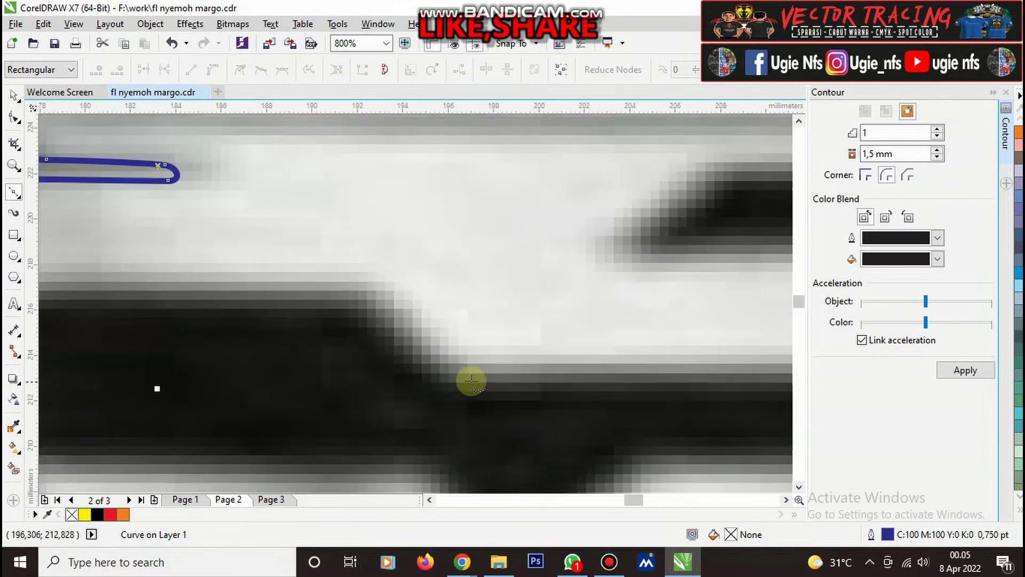
pyautogui.moveTo(402, 347)
pyautogui.mouseDown()
pyautogui.moveTo(361, 307)
pyautogui.moveTo(294, 299)
pyautogui.mouseUp()
# Add a curved node and a corner node along the letter's dark lower edge.
pyautogui.scroll(-1, 591, 354)
pyautogui.scroll(-1, 327, 326)
pyautogui.scroll(2, 372, 358)
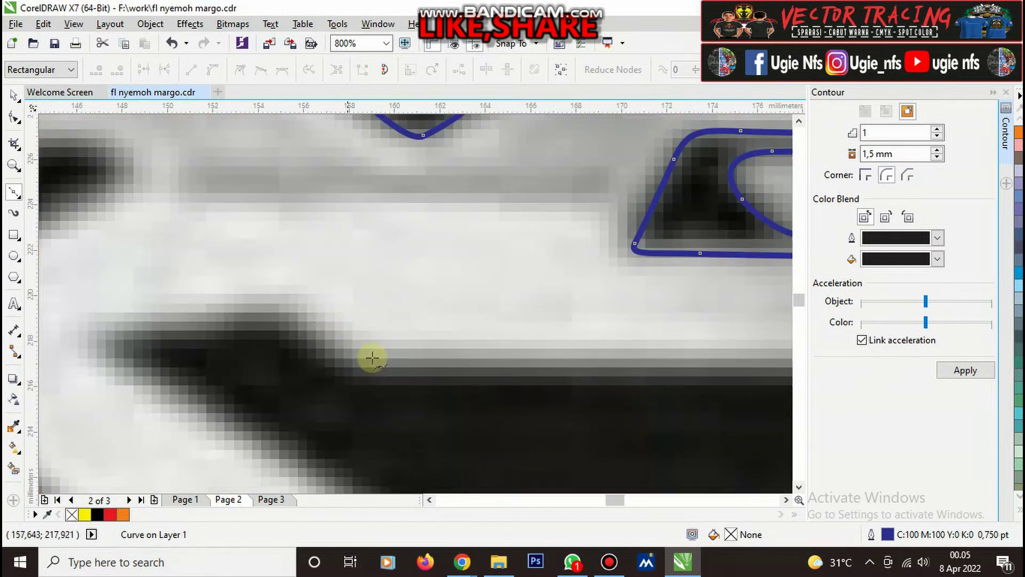
pyautogui.moveTo(403, 374)
pyautogui.mouseDown()
pyautogui.moveTo(332, 367)
pyautogui.moveTo(227, 322)
pyautogui.mouseUp()
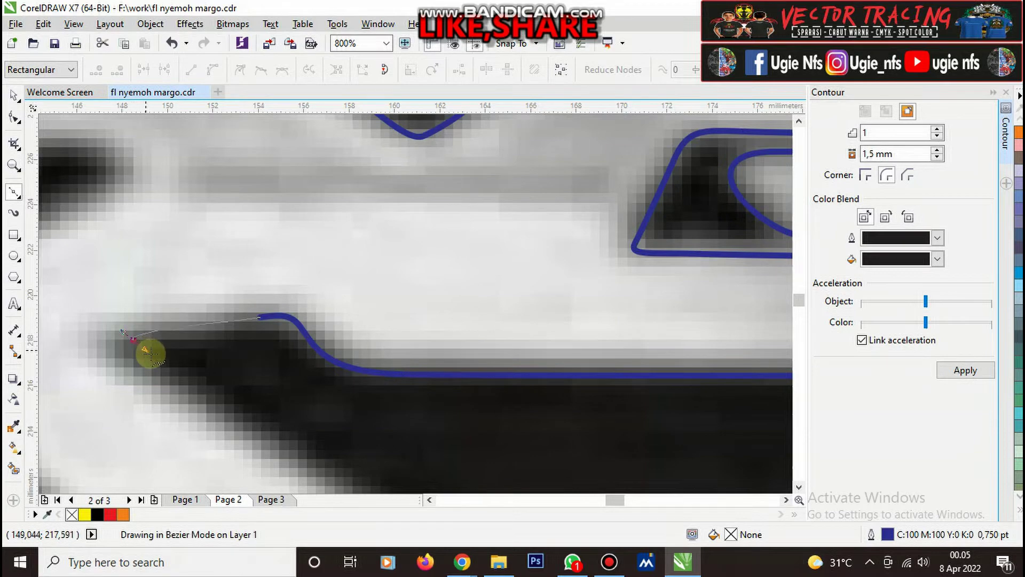
pyautogui.scroll(-2, 149, 352)
pyautogui.scroll(3, 342, 387)
pyautogui.click(365, 370)
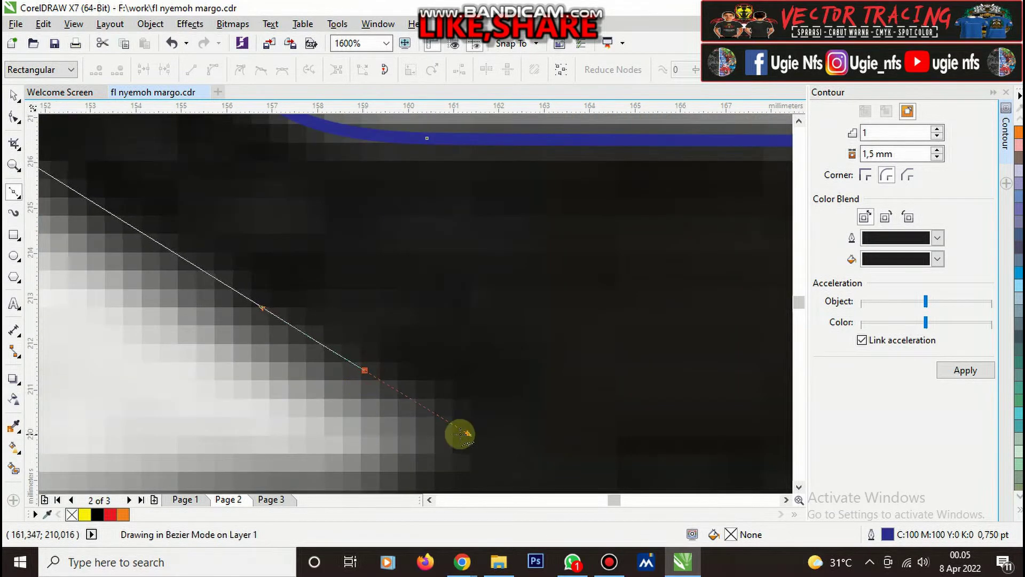
# Curve the outline around the pointed left tip and back along the lower edge.
pyautogui.scroll(-2, 435, 401)
pyautogui.scroll(2, 442, 396)
pyautogui.moveTo(449, 389); pyautogui.dragTo(367, 410)
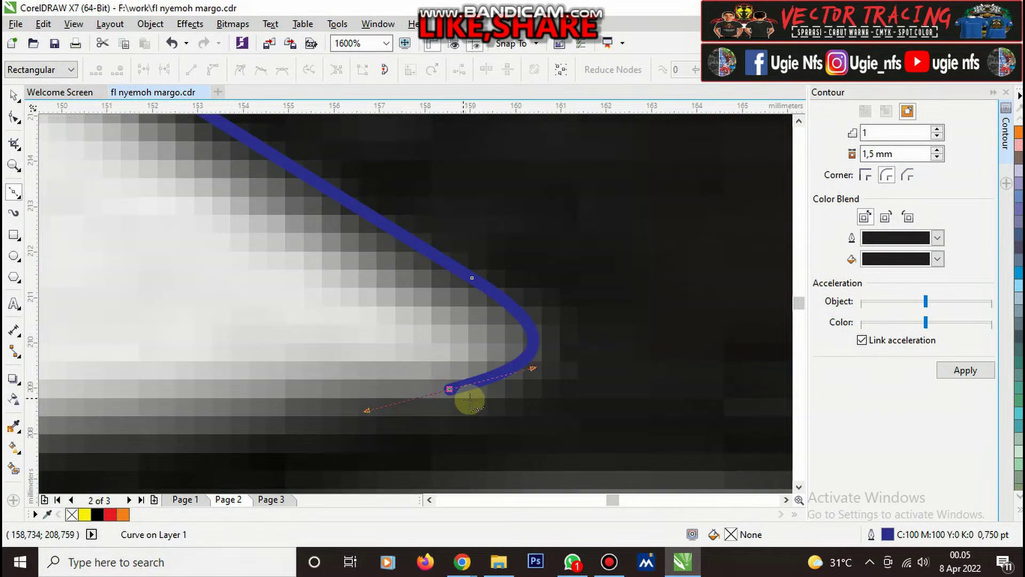
pyautogui.scroll(-2, 470, 401)
pyautogui.scroll(2, 579, 377)
pyautogui.moveTo(617, 377); pyautogui.dragTo(536, 389)
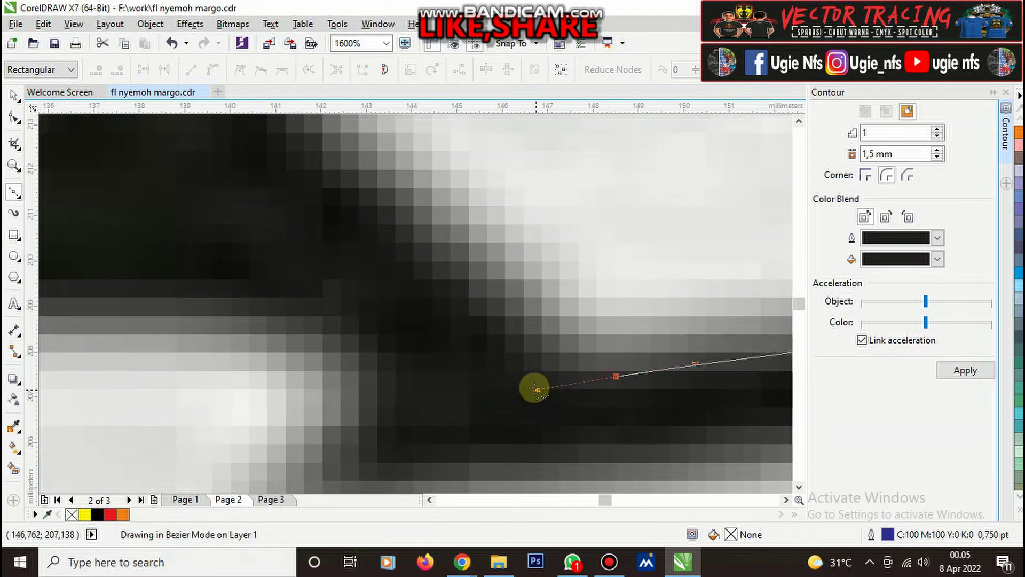
pyautogui.click(537, 389)
pyautogui.moveTo(481, 304); pyautogui.dragTo(442, 265)
# Continue the outline along the dark edge and its bend toward the yellow A.
pyautogui.scroll(-3, 497, 315)
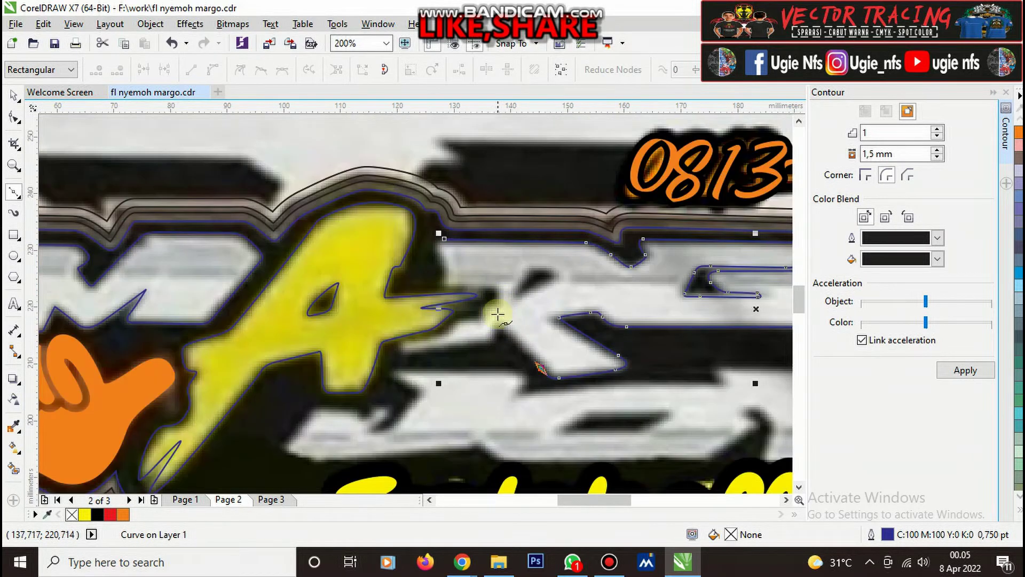
pyautogui.scroll(3, 497, 316)
pyautogui.moveTo(522, 393)
pyautogui.mouseDown()
pyautogui.moveTo(469, 393)
pyautogui.moveTo(515, 359)
pyautogui.mouseUp()
pyautogui.scroll(-3, 514, 392)
pyautogui.scroll(3, 514, 393)
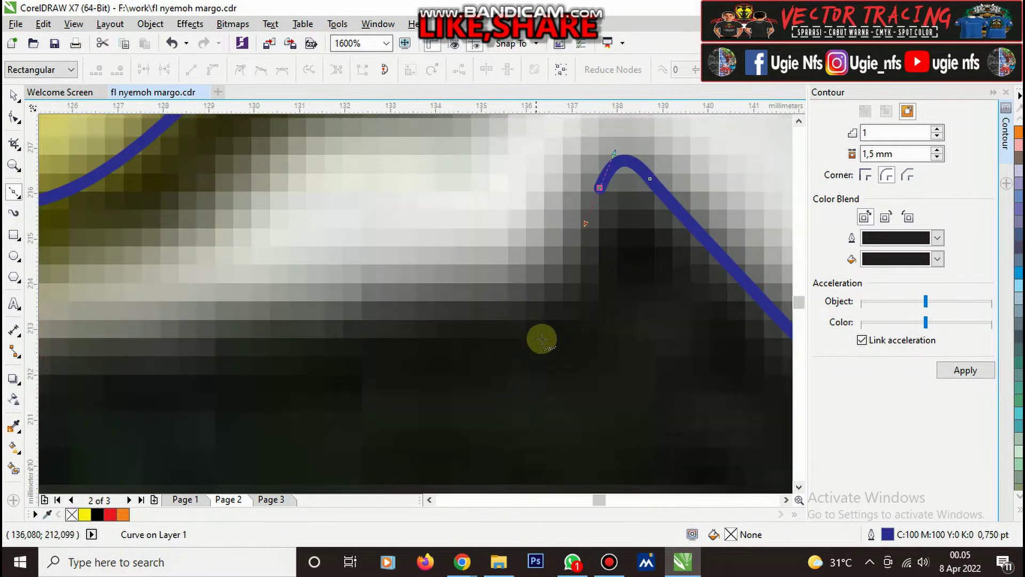
pyautogui.click(511, 308)
pyautogui.scroll(-3, 513, 314)
pyautogui.scroll(3, 396, 327)
pyautogui.moveTo(382, 368); pyautogui.dragTo(307, 383)
pyautogui.moveTo(308, 335)
pyautogui.mouseDown()
pyautogui.moveTo(402, 261)
pyautogui.moveTo(380, 320)
pyautogui.mouseUp()
pyautogui.scroll(-3, 380, 320)
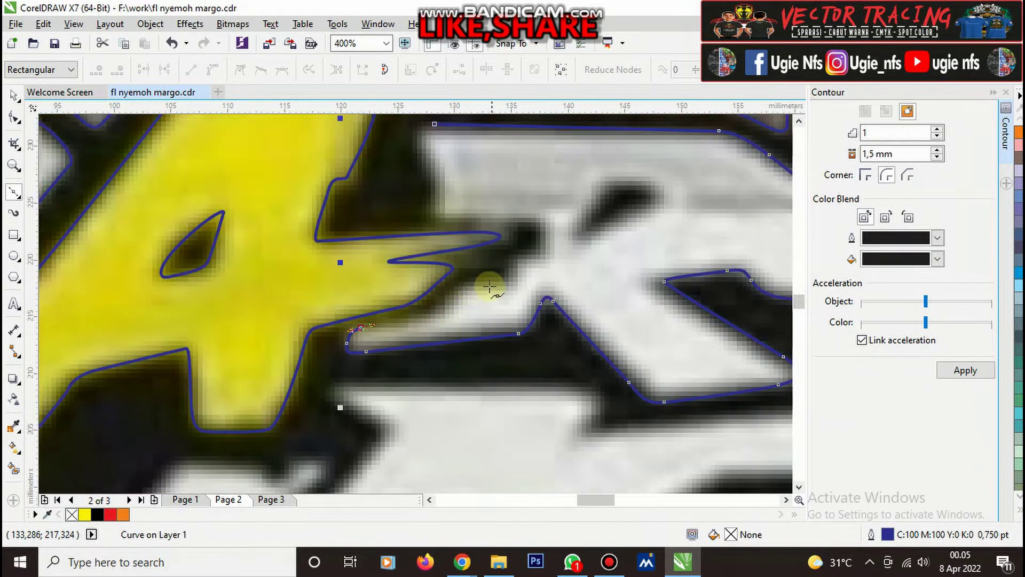
pyautogui.scroll(3, 339, 263)
# Trace past the yellow A and dark gap, closing the letter outline at its start node.
pyautogui.moveTo(255, 390); pyautogui.dragTo(305, 382)
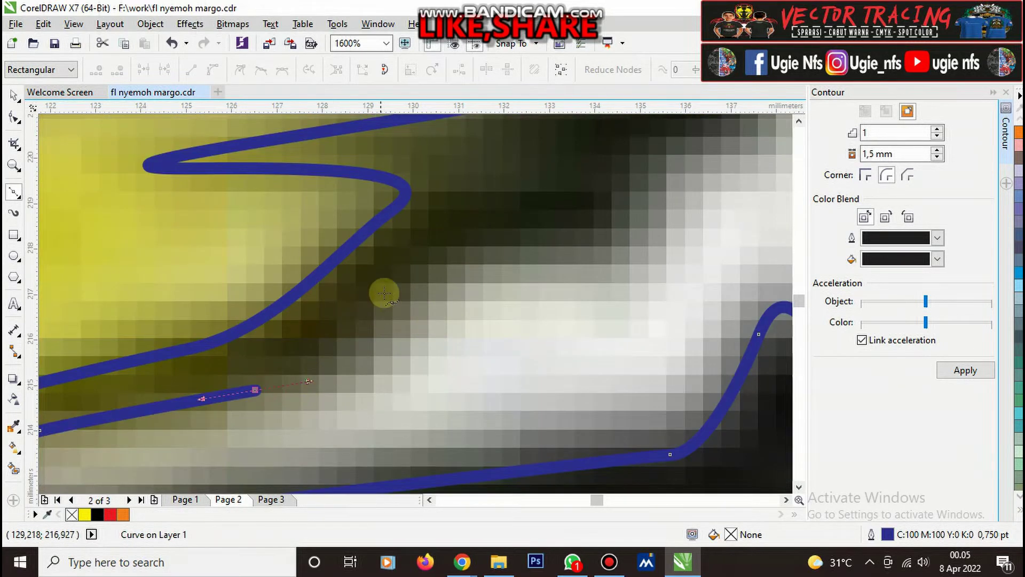
pyautogui.moveTo(387, 292)
pyautogui.mouseDown()
pyautogui.moveTo(424, 251)
pyautogui.moveTo(511, 241)
pyautogui.mouseUp()
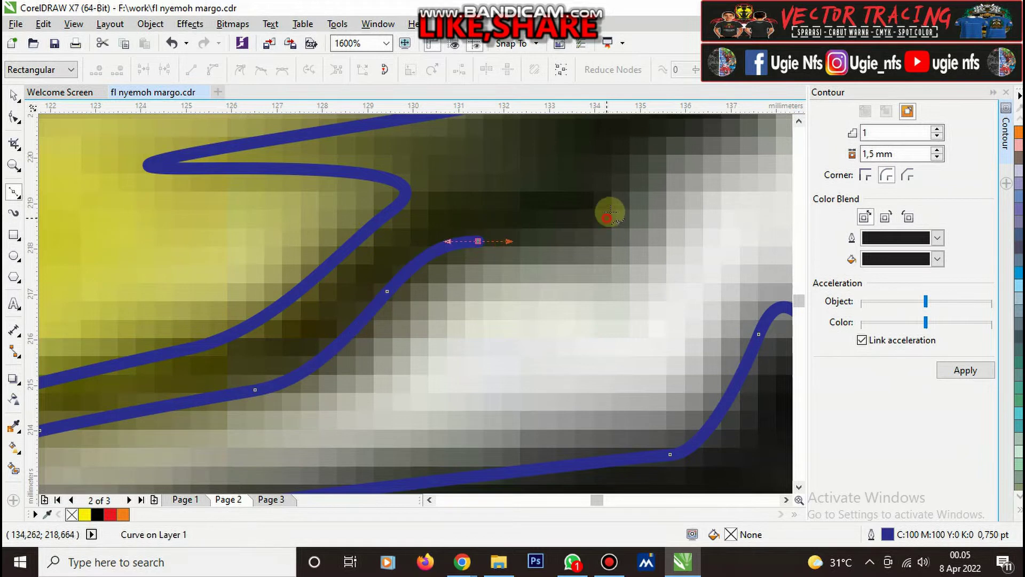
pyautogui.moveTo(607, 217); pyautogui.dragTo(628, 182)
pyautogui.scroll(-3, 566, 256)
pyautogui.scroll(3, 550, 291)
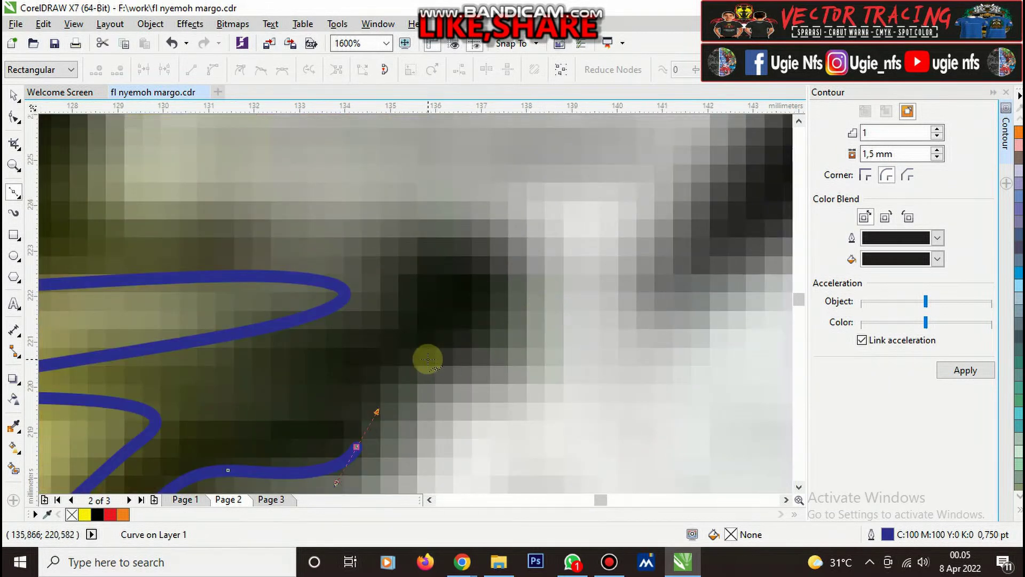
pyautogui.moveTo(428, 358); pyautogui.dragTo(454, 357)
pyautogui.scroll(-2, 535, 363)
pyautogui.scroll(1, 529, 374)
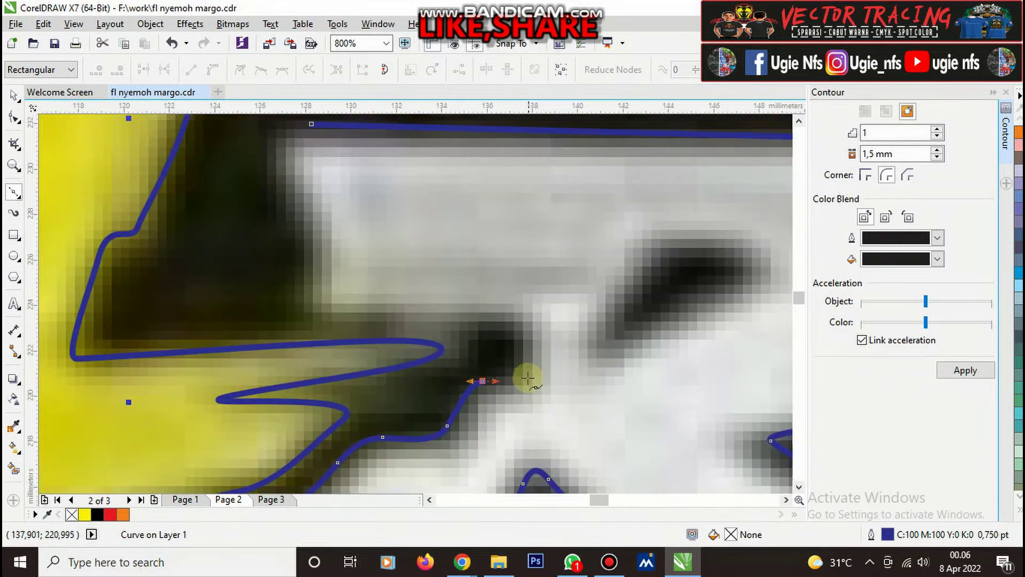
pyautogui.moveTo(518, 366); pyautogui.dragTo(530, 322)
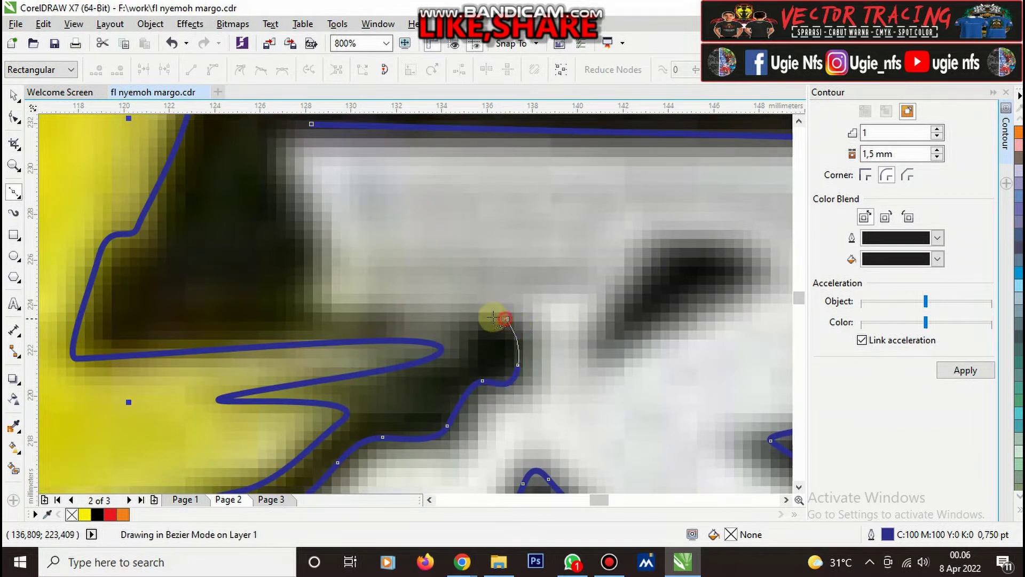
pyautogui.moveTo(332, 315)
pyautogui.mouseDown()
pyautogui.moveTo(279, 305)
pyautogui.moveTo(315, 251)
pyautogui.mouseUp()
pyautogui.moveTo(290, 199); pyautogui.dragTo(274, 173)
pyautogui.moveTo(313, 123); pyautogui.dragTo(254, 124)
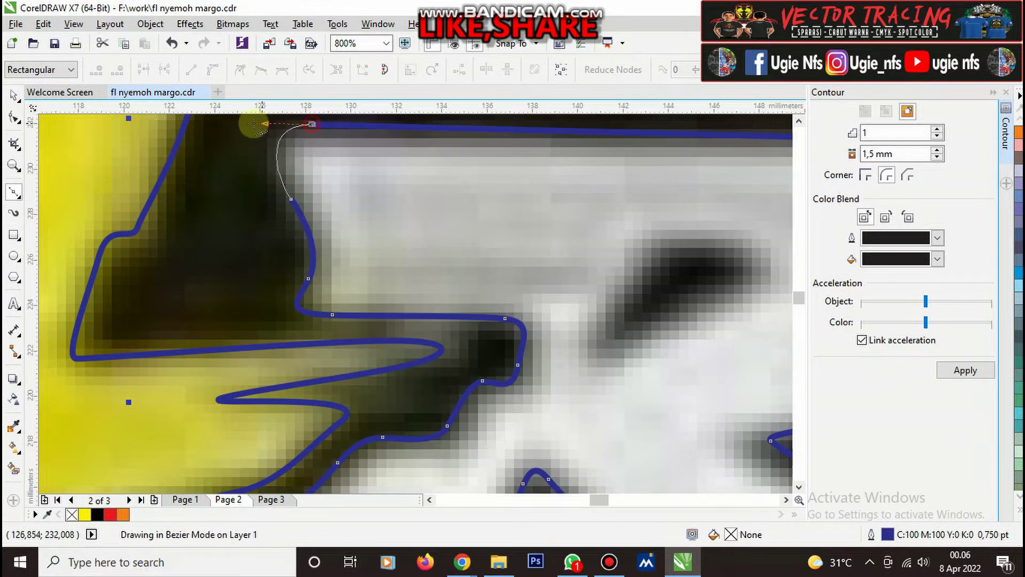
pyautogui.press('space')
# Draw a separate closed Bezier shape around the dark notch.
pyautogui.scroll(-3, 368, 230)
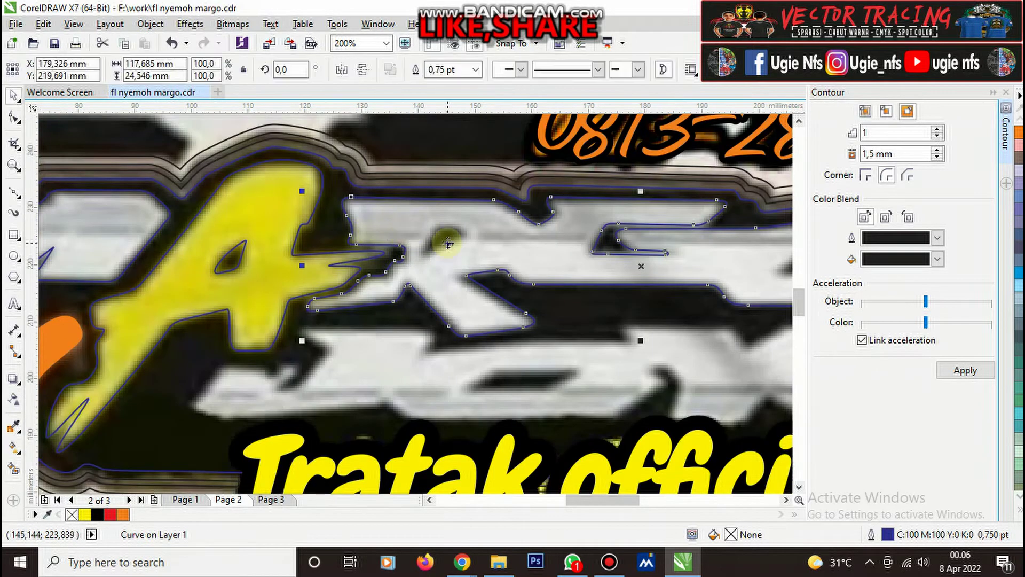
pyautogui.scroll(-3, 448, 244)
pyautogui.scroll(3, 437, 265)
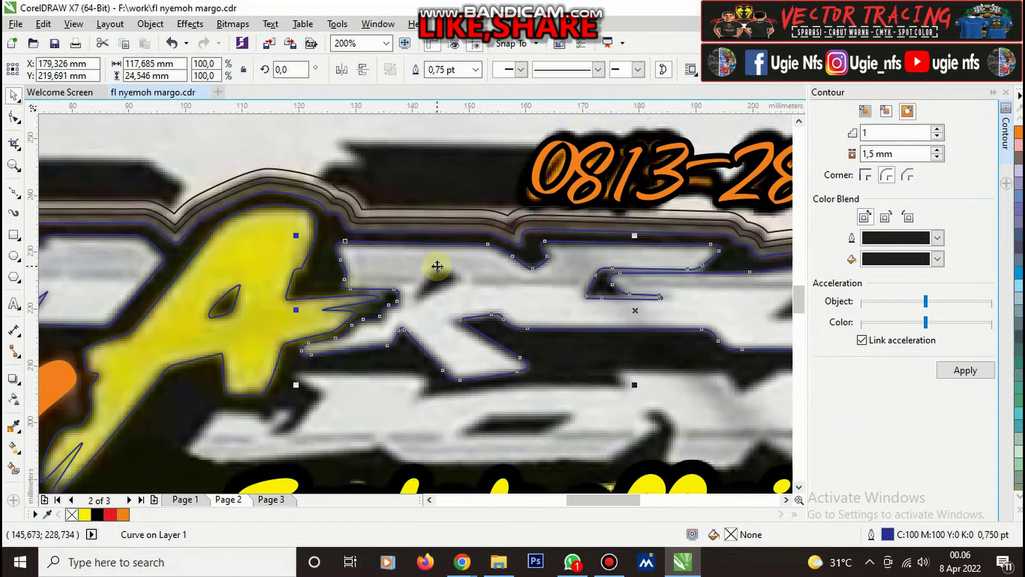
pyautogui.click(16, 190)
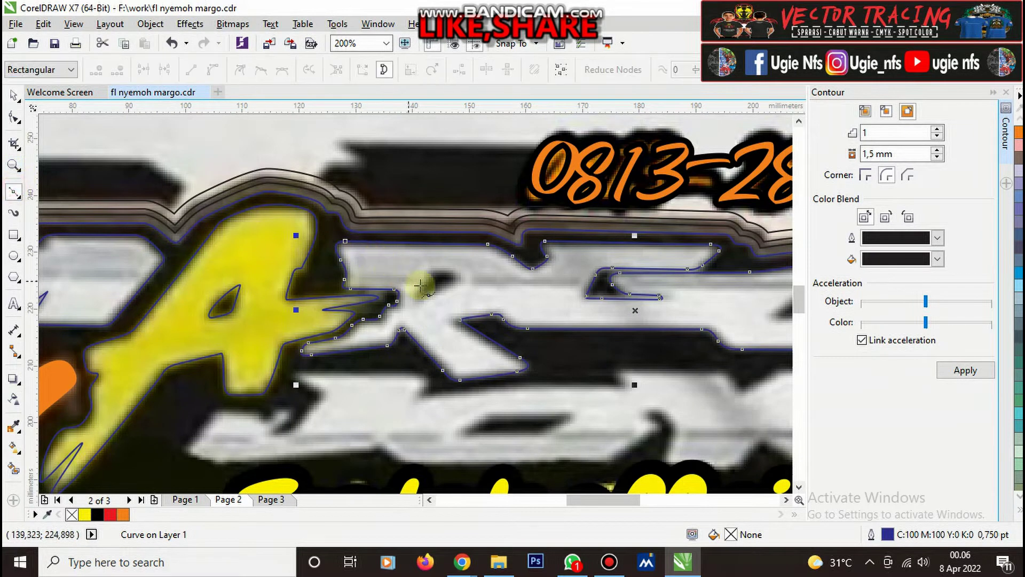
pyautogui.scroll(3, 429, 286)
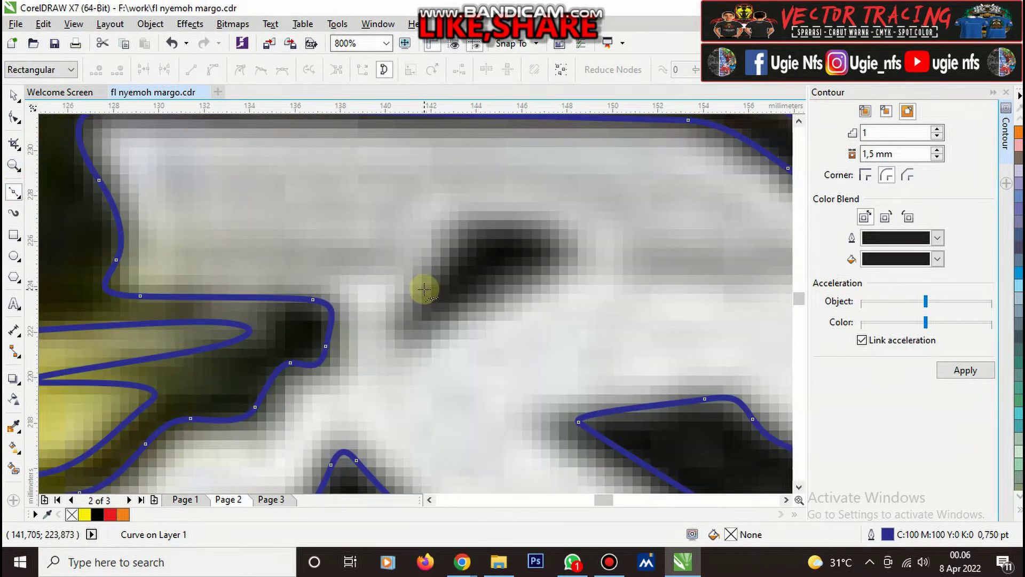
pyautogui.scroll(2, 406, 315)
pyautogui.scroll(-1, 377, 370)
pyautogui.click(356, 387)
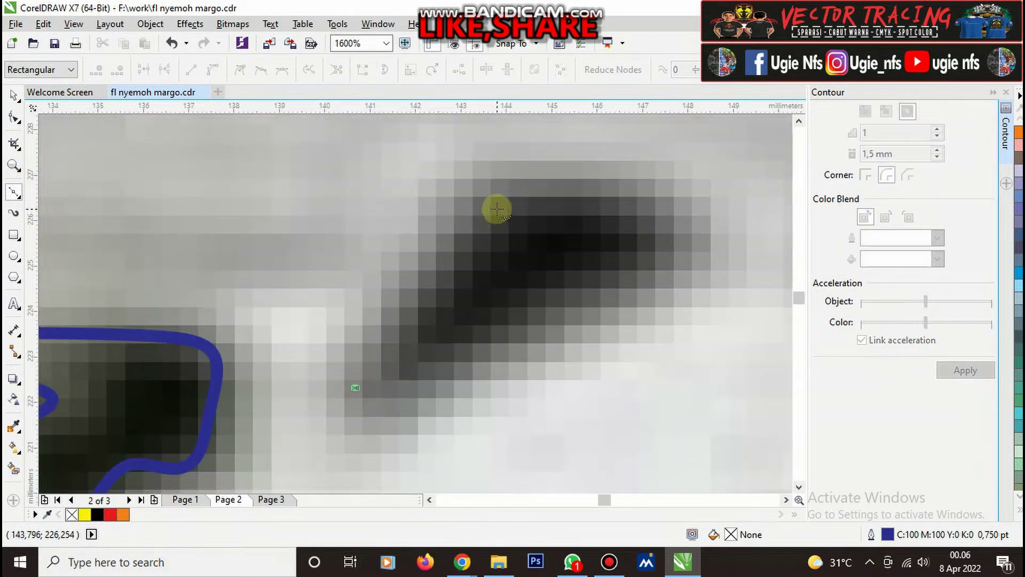
pyautogui.moveTo(500, 204); pyautogui.dragTo(683, 203)
pyautogui.moveTo(662, 237); pyautogui.dragTo(618, 251)
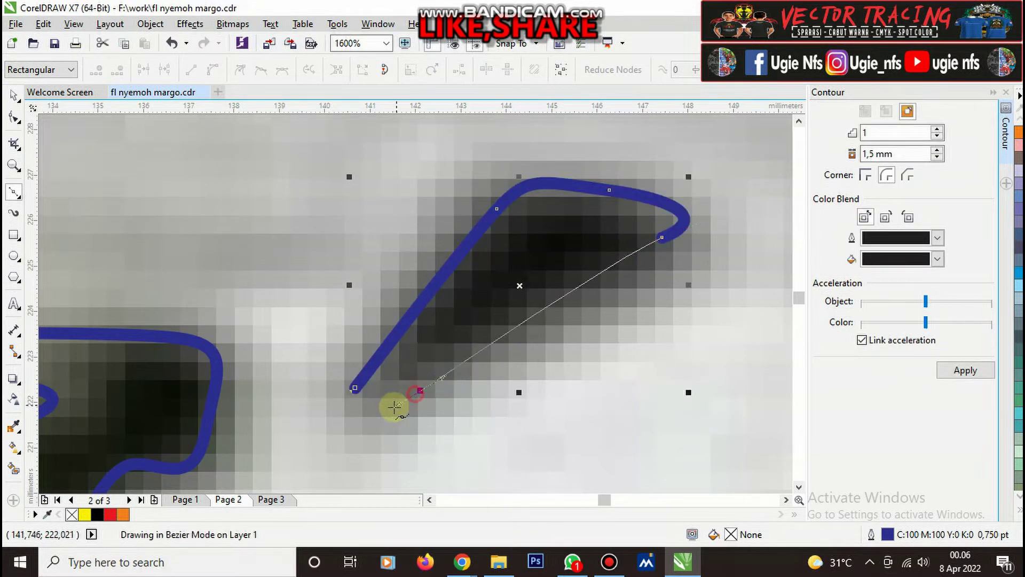
pyautogui.click(355, 388)
pyautogui.press('space')
# Select the letter outline together with the notch shape, then clear the selection.
pyautogui.scroll(-5, 378, 348)
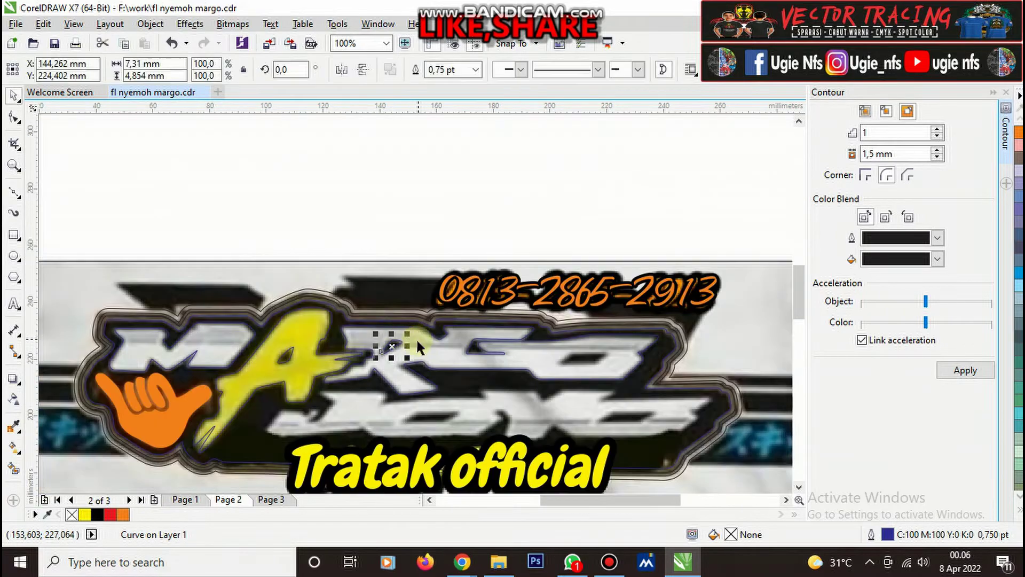
pyautogui.scroll(3, 418, 346)
pyautogui.keyDown('shift'); pyautogui.click(444, 335); pyautogui.keyUp('shift')
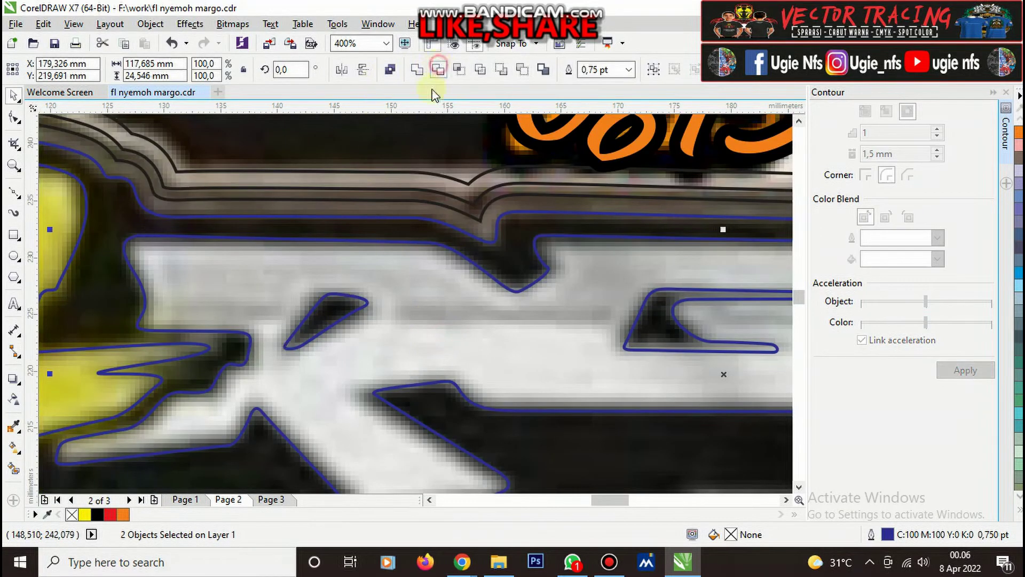
pyautogui.click(343, 310)
pyautogui.scroll(-3, 443, 336)
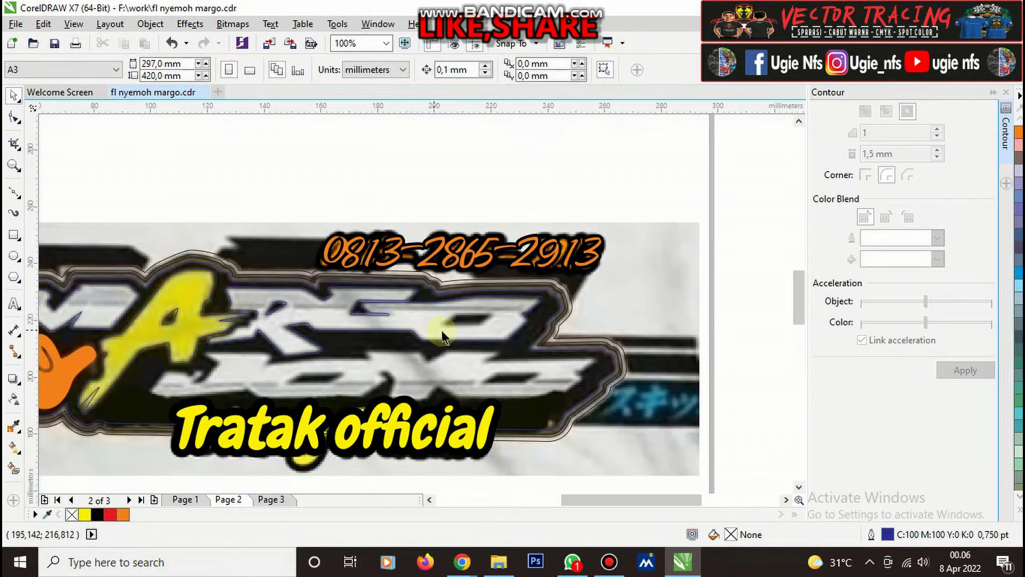
pyautogui.scroll(2, 454, 329)
# Trace a closed Bezier outline around the dark slot and refine its lower-left corner.
pyautogui.scroll(1, 468, 320)
pyautogui.press('space')
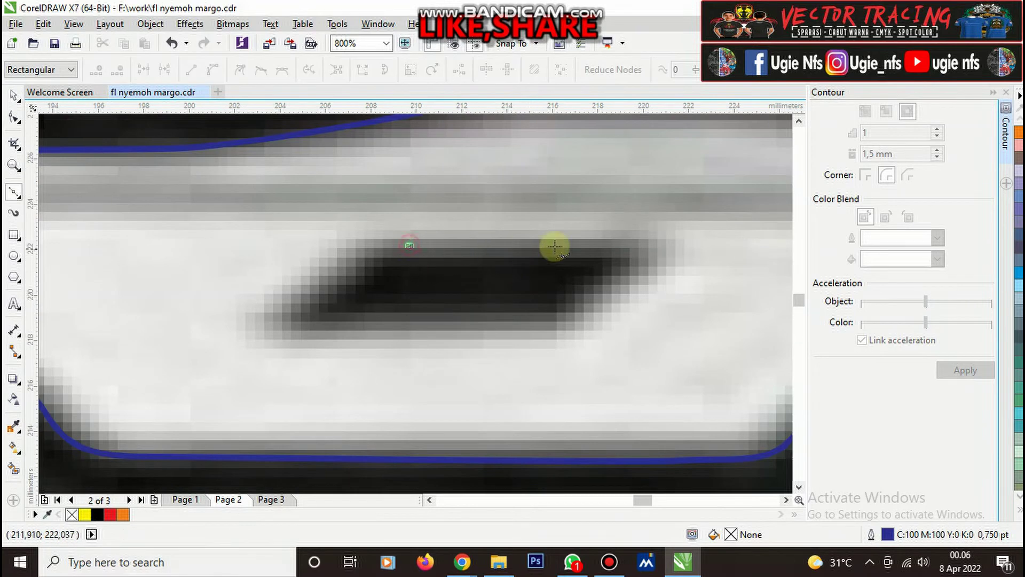
pyautogui.click(612, 243)
pyautogui.moveTo(611, 275); pyautogui.dragTo(591, 295)
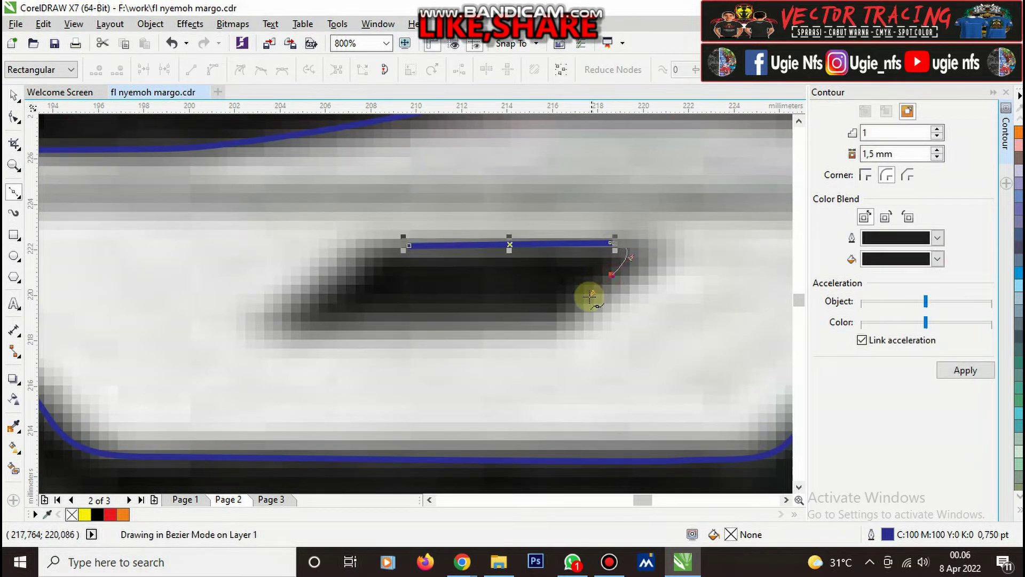
pyautogui.moveTo(529, 319); pyautogui.dragTo(504, 320)
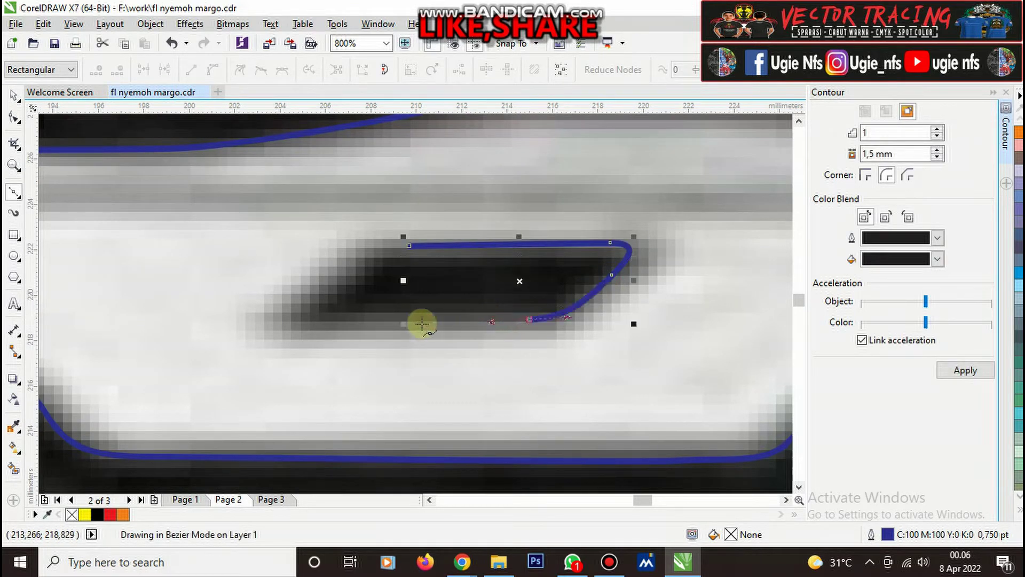
pyautogui.moveTo(319, 327)
pyautogui.mouseDown()
pyautogui.moveTo(289, 315)
pyautogui.moveTo(395, 262)
pyautogui.mouseUp()
pyautogui.click(409, 245)
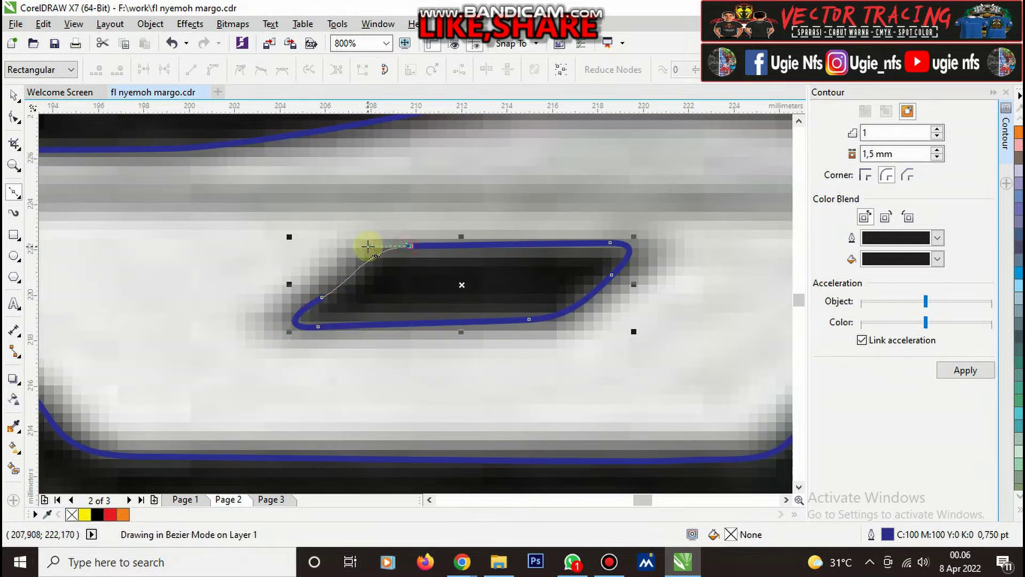
pyautogui.scroll(1, 342, 270)
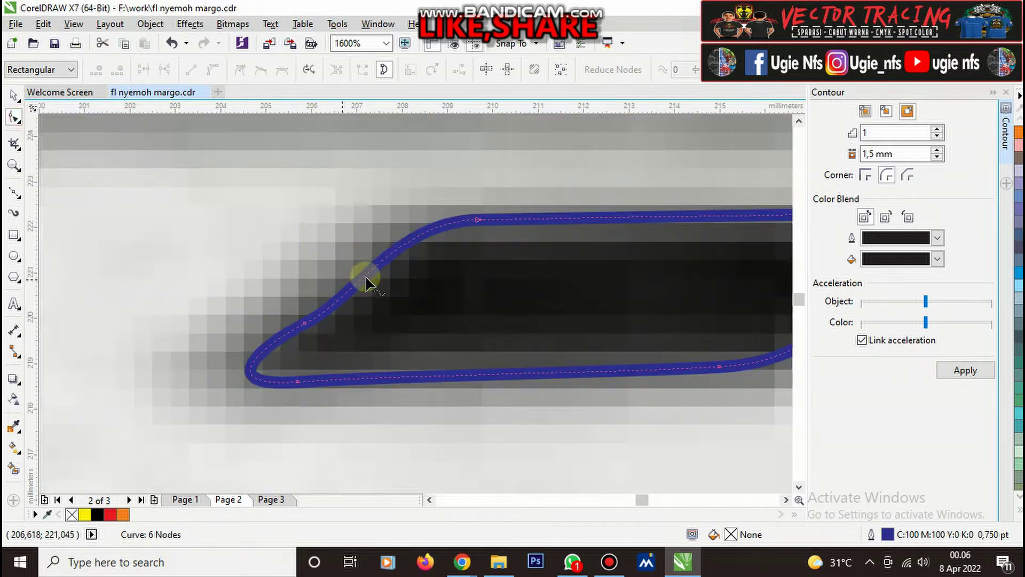
pyautogui.click(398, 247)
pyautogui.click(260, 352)
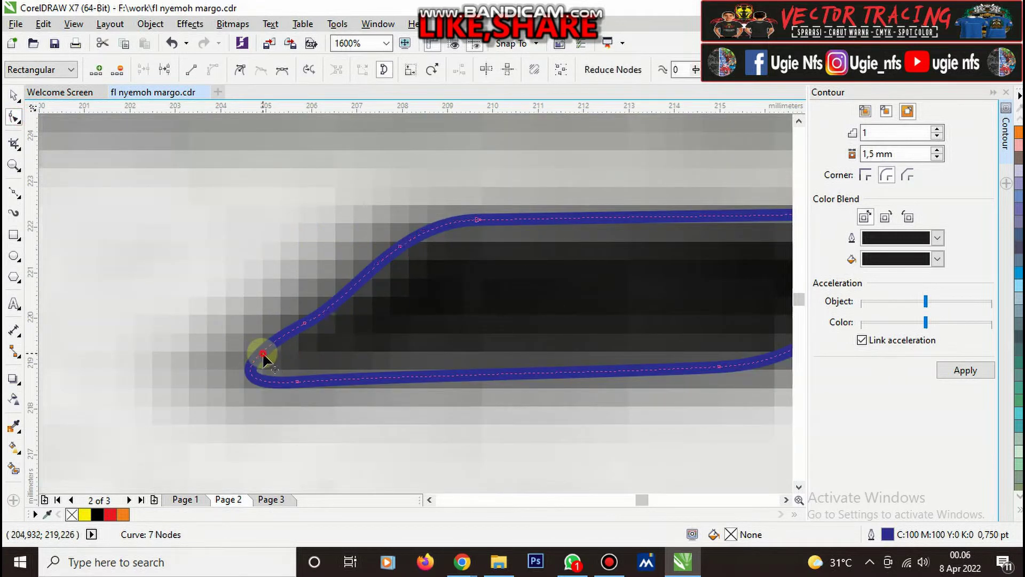
pyautogui.moveTo(394, 332); pyautogui.dragTo(355, 315)
# Add the other traced shape to the selection and merge both into one curve.
pyautogui.scroll(-3, 374, 317)
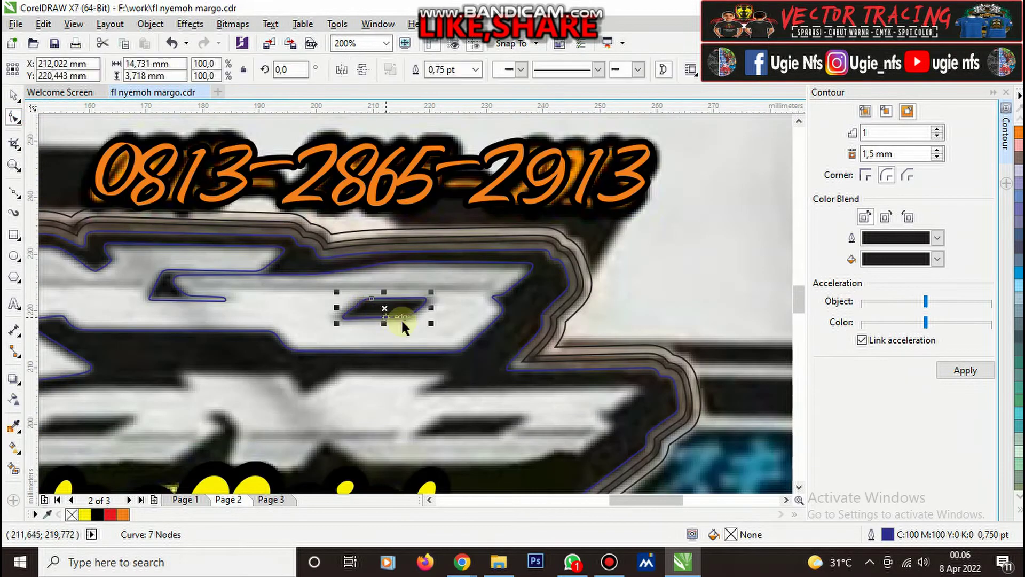
pyautogui.keyDown('shift'); pyautogui.click(467, 316); pyautogui.keyUp('shift')
pyautogui.click(438, 72)
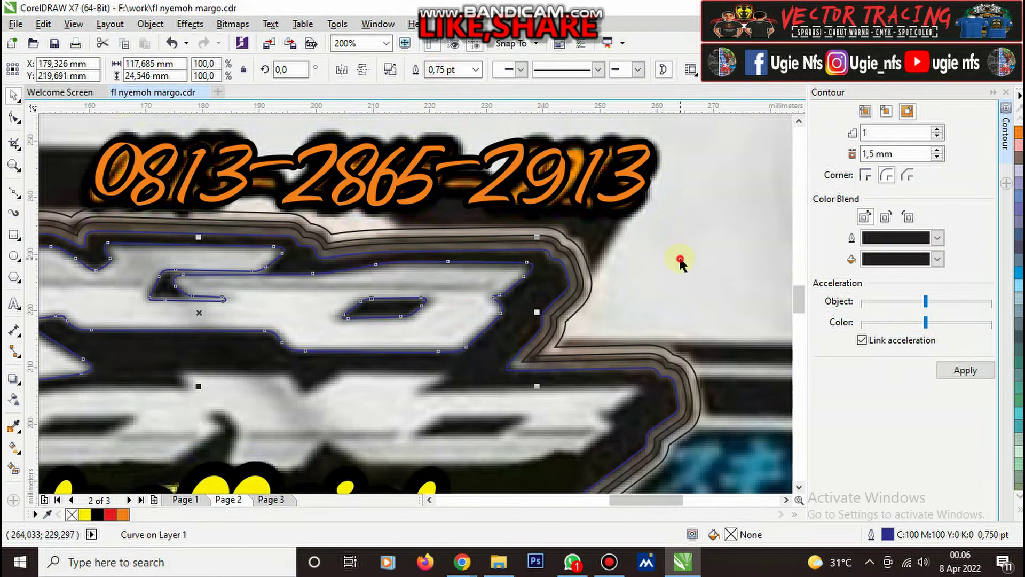
pyautogui.click(407, 318)
pyautogui.scroll(-3, 430, 325)
# With the Bezier tool, start a curve along the black band's lower edge, bending around its corner.
pyautogui.scroll(3, 430, 325)
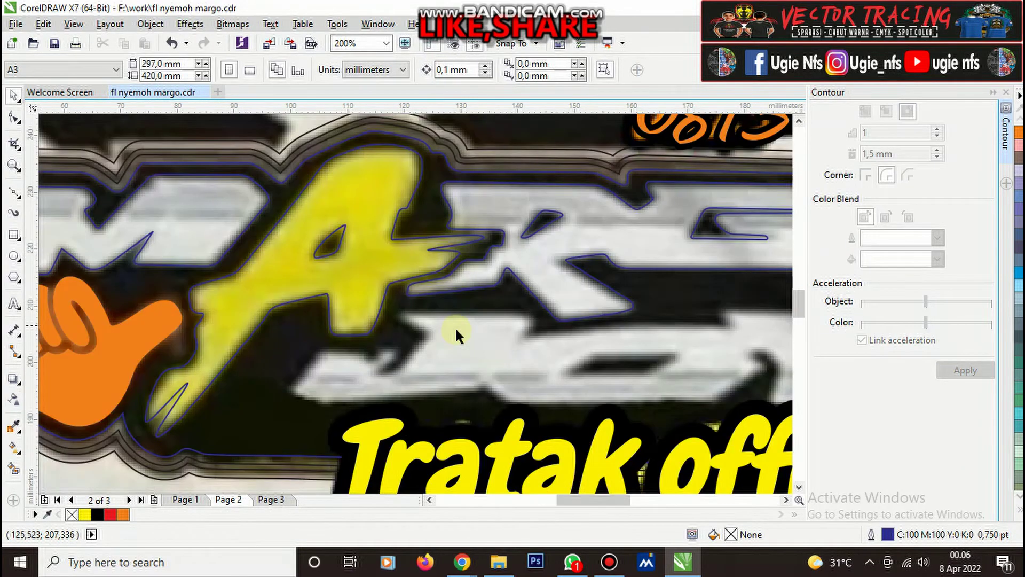
pyautogui.click(17, 196)
pyautogui.scroll(1, 395, 296)
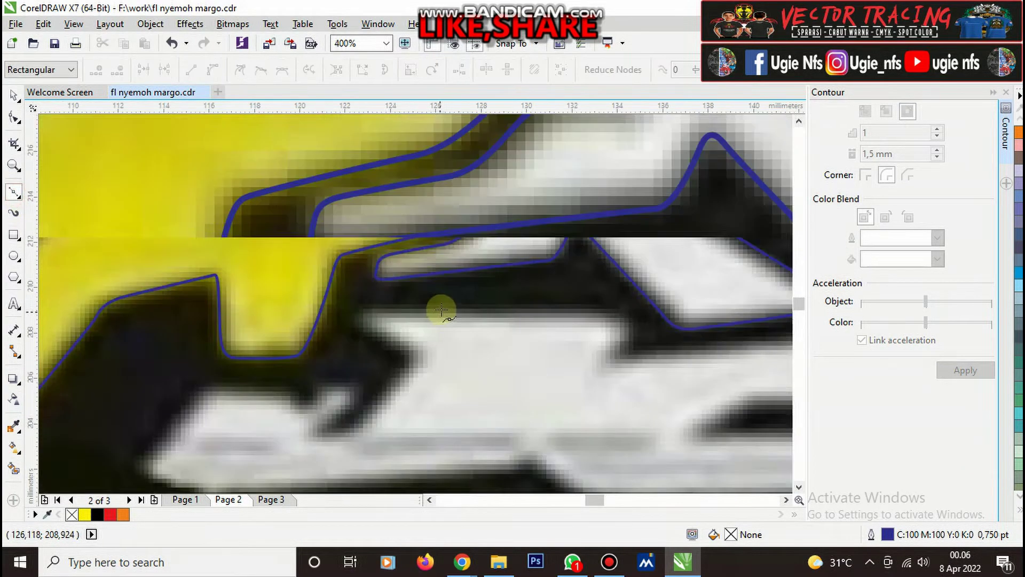
pyautogui.scroll(1, 374, 301)
pyautogui.scroll(-1, 374, 308)
pyautogui.scroll(1, 634, 316)
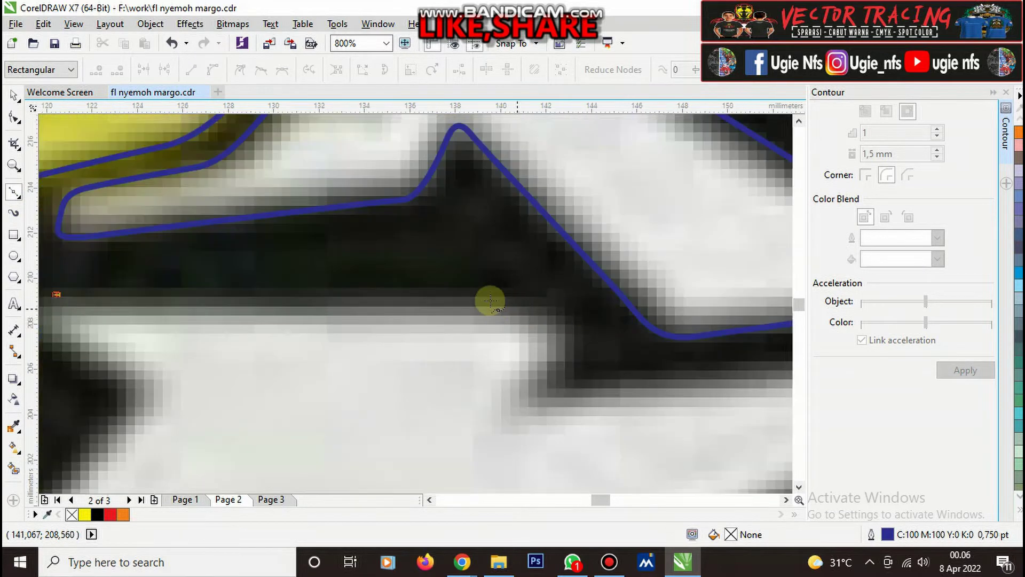
pyautogui.moveTo(497, 299); pyautogui.dragTo(566, 305)
pyautogui.moveTo(534, 396); pyautogui.dragTo(486, 456)
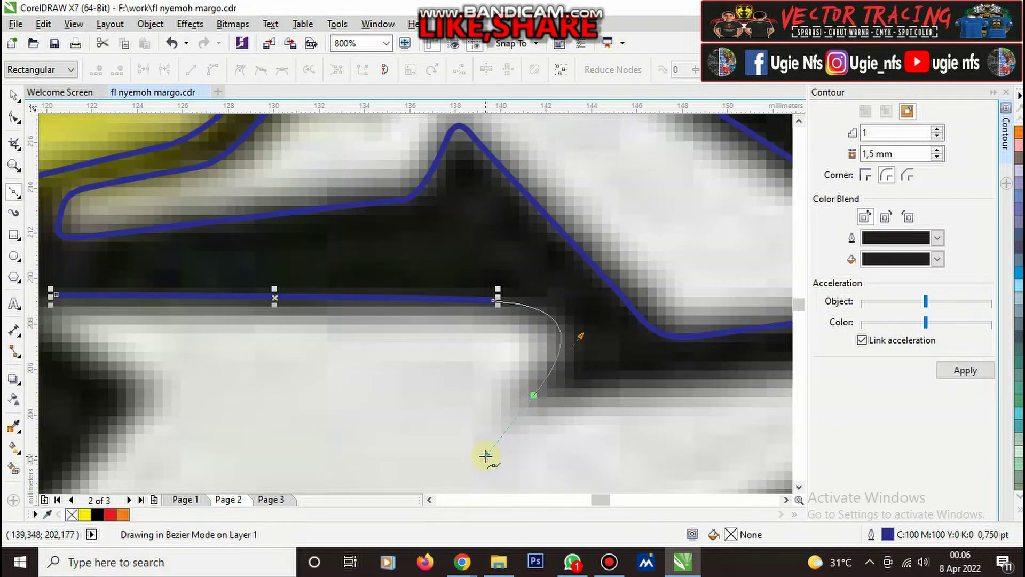
# Extend the curve rightward along the dark band beneath the lettering and finish it.
pyautogui.scroll(-2, 316, 343)
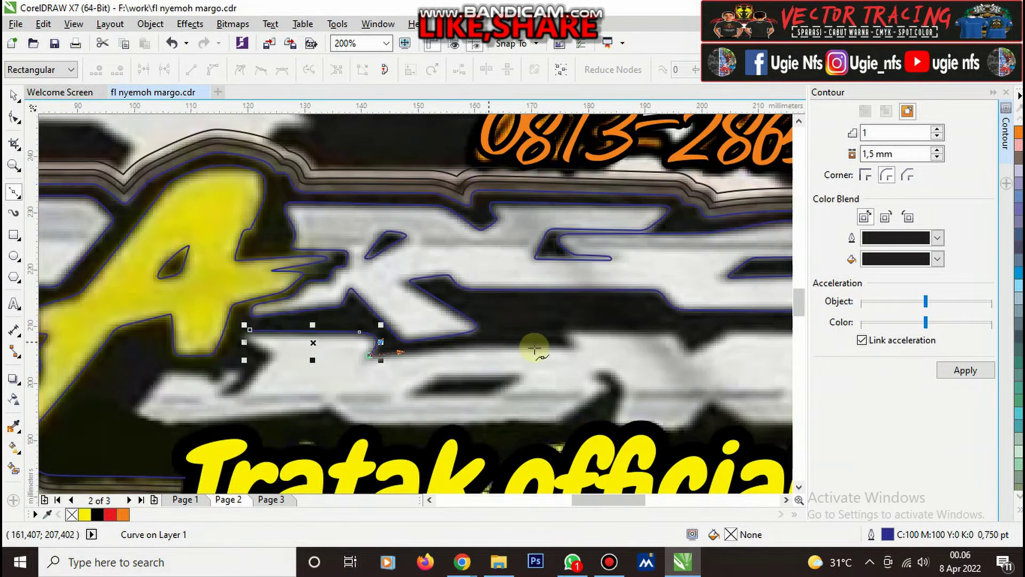
pyautogui.scroll(1, 467, 347)
pyautogui.moveTo(480, 336); pyautogui.dragTo(526, 336)
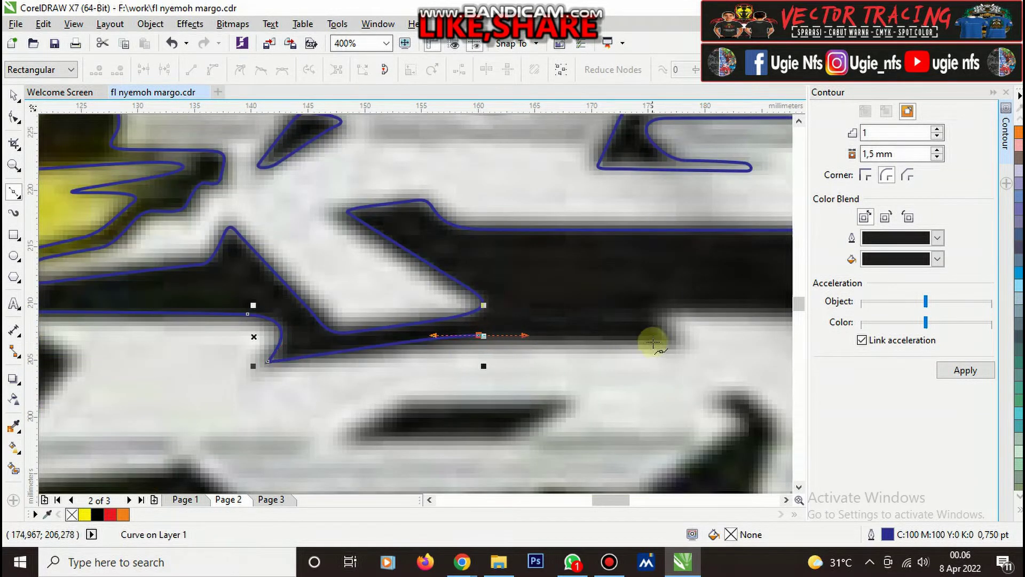
pyautogui.moveTo(664, 342); pyautogui.dragTo(679, 345)
pyautogui.doubleClick(655, 324)
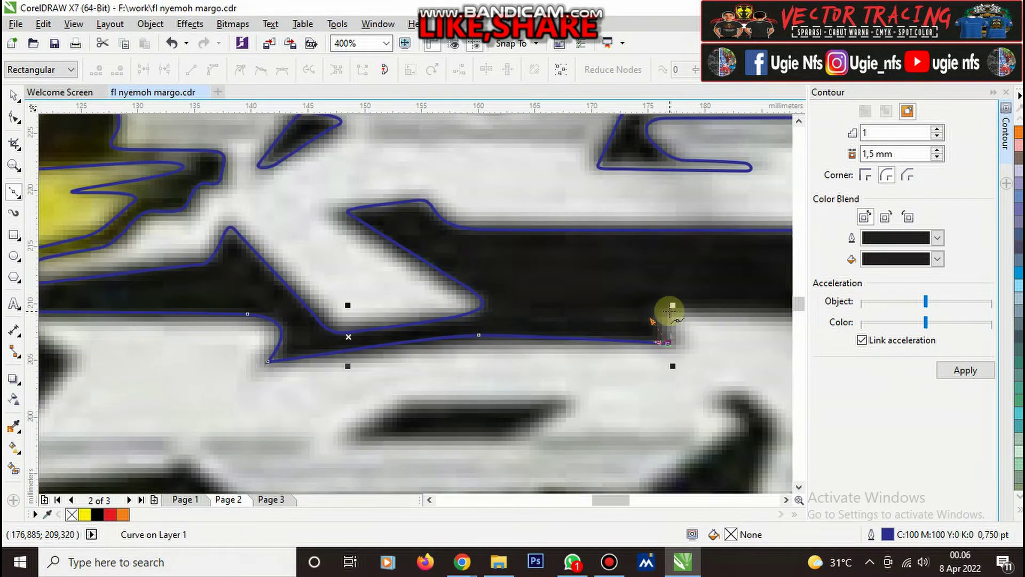
pyautogui.moveTo(693, 311); pyautogui.dragTo(740, 312)
pyautogui.doubleClick(737, 314)
pyautogui.scroll(-2, 384, 334)
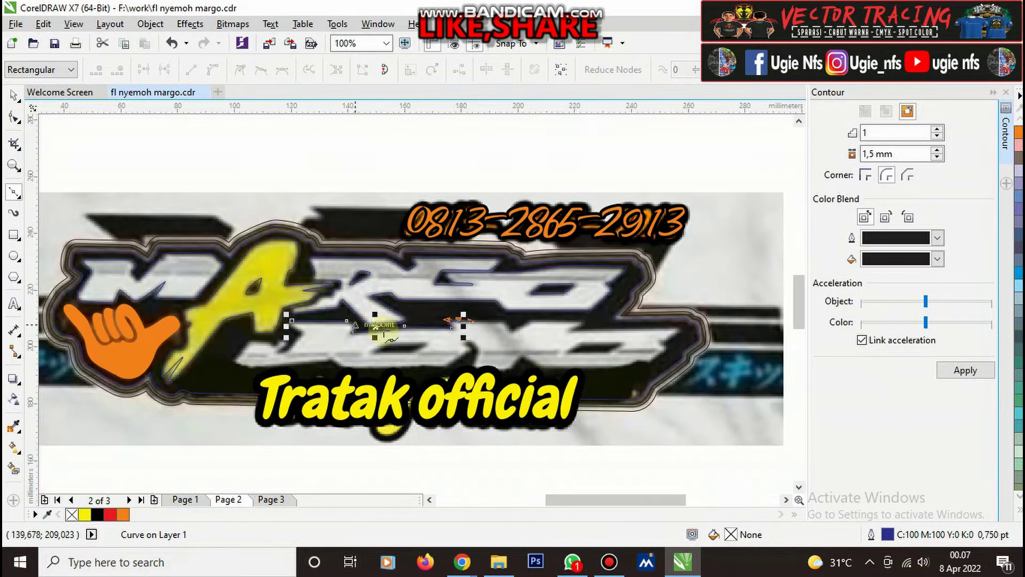
pyautogui.scroll(3, 526, 336)
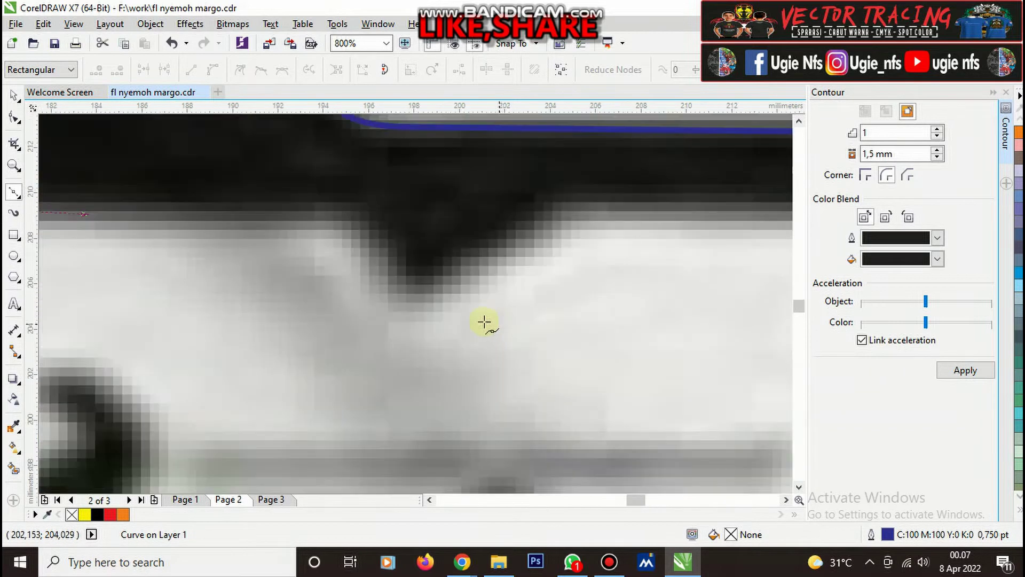
# Start a new Bezier outline on the band's edge, dipping into the dark notch.
pyautogui.click(326, 217)
pyautogui.moveTo(390, 273); pyautogui.dragTo(416, 293)
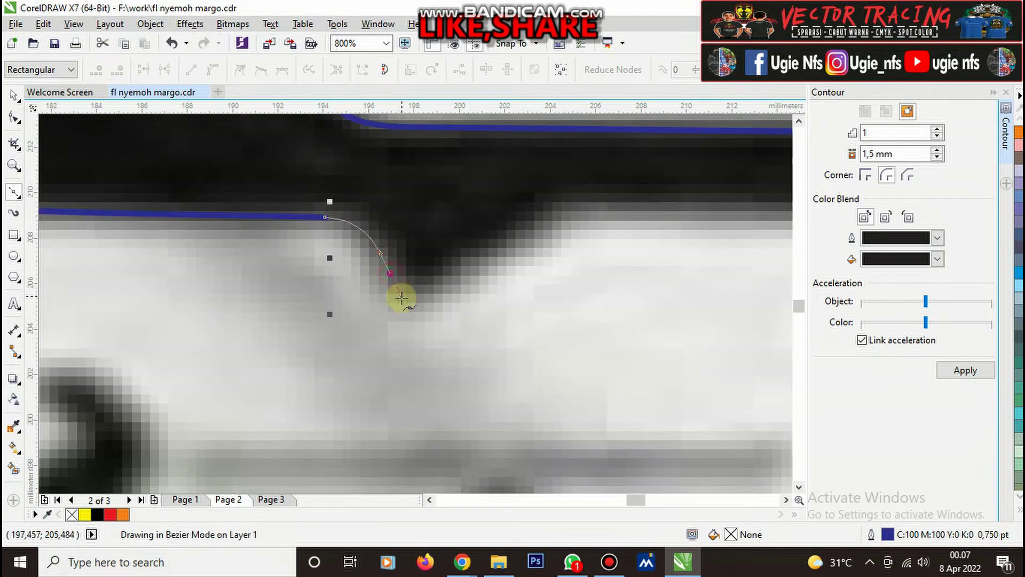
pyautogui.click(606, 208)
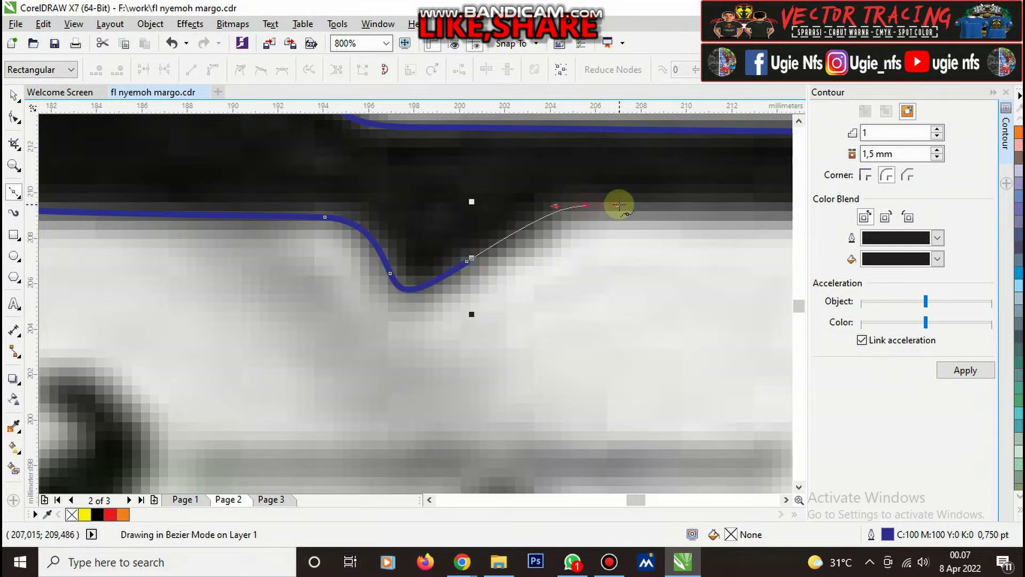
pyautogui.scroll(-2, 618, 204)
pyautogui.scroll(2, 524, 219)
pyautogui.scroll(1, 520, 217)
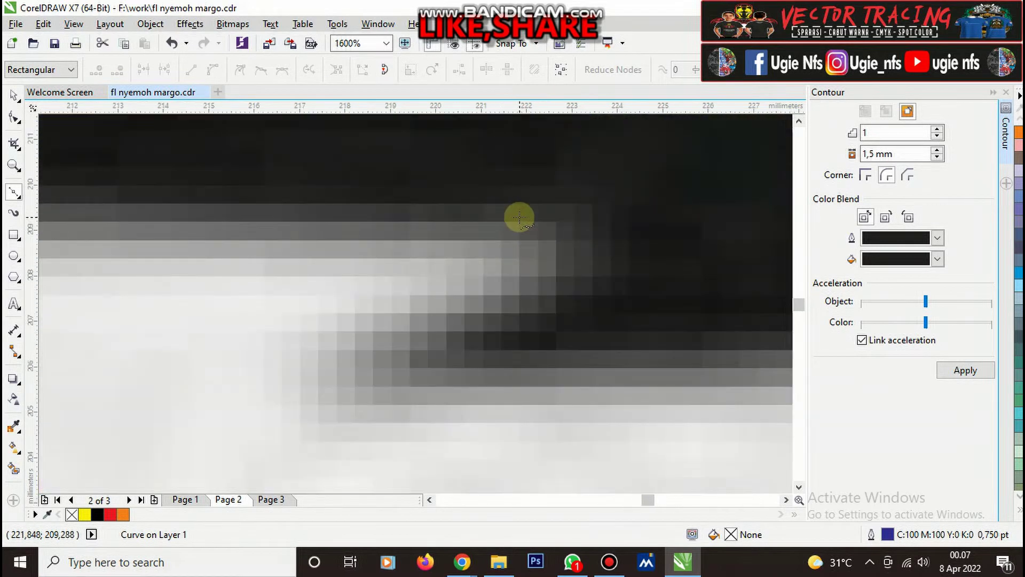
pyautogui.moveTo(521, 217); pyautogui.dragTo(600, 218)
pyautogui.moveTo(521, 282); pyautogui.dragTo(369, 359)
pyautogui.scroll(-2, 348, 361)
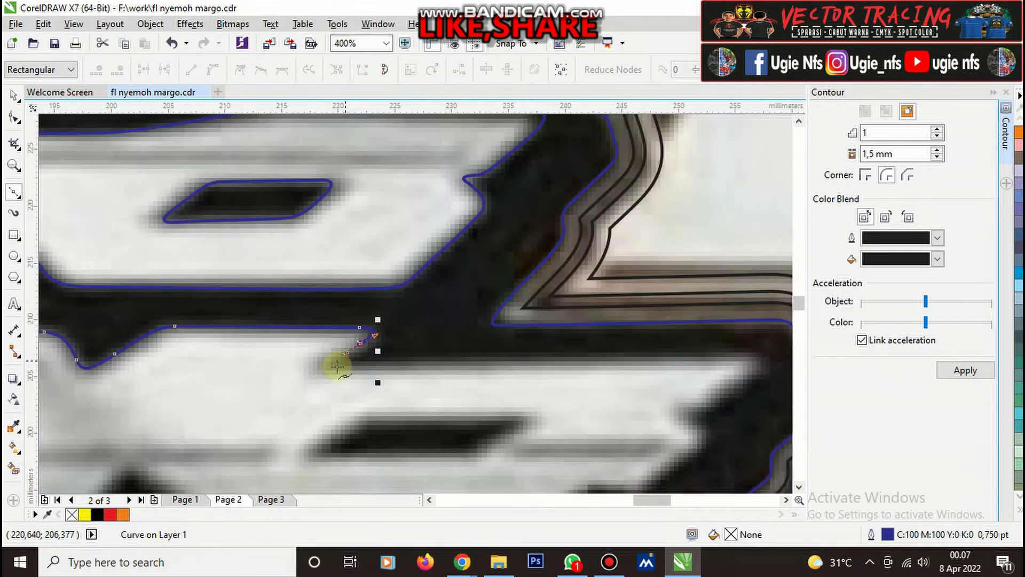
pyautogui.scroll(2, 333, 366)
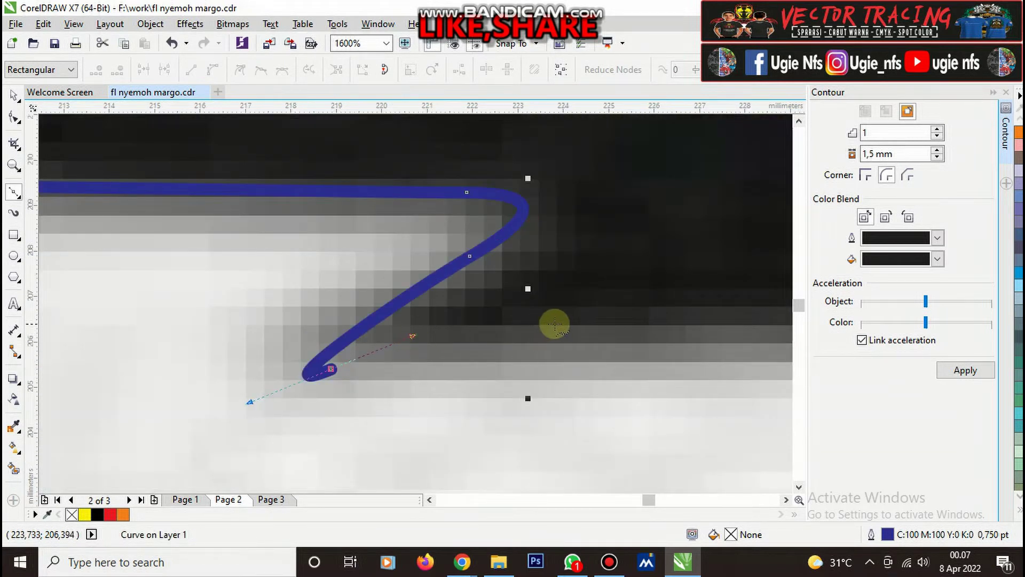
# Carry the outline right to the band's corner and around its turn.
pyautogui.moveTo(553, 323)
pyautogui.mouseDown()
pyautogui.moveTo(637, 323)
pyautogui.moveTo(737, 304)
pyautogui.mouseUp()
pyautogui.scroll(-2, 459, 342)
pyautogui.scroll(1, 732, 333)
pyautogui.click(711, 363)
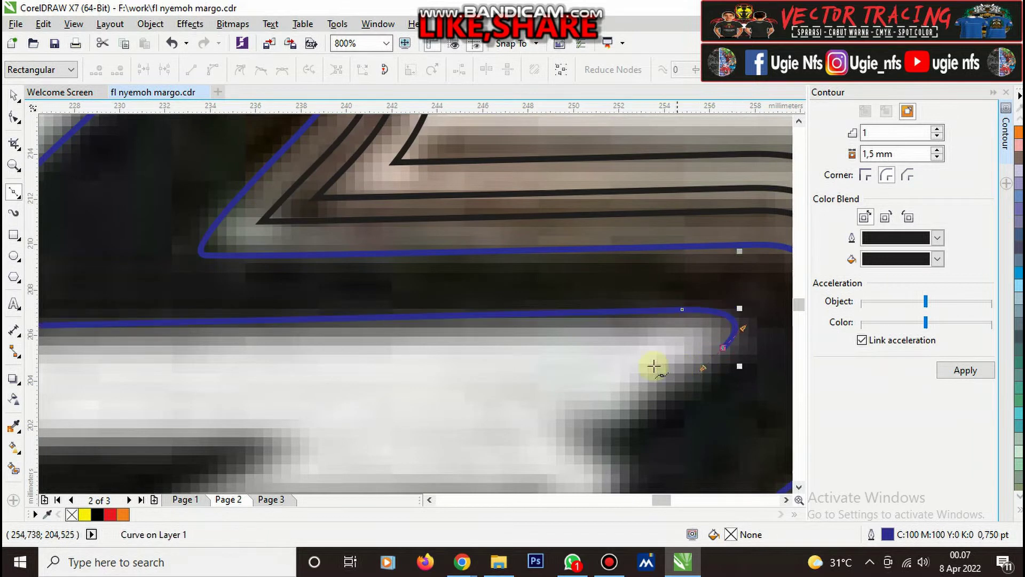
pyautogui.scroll(1, 634, 385)
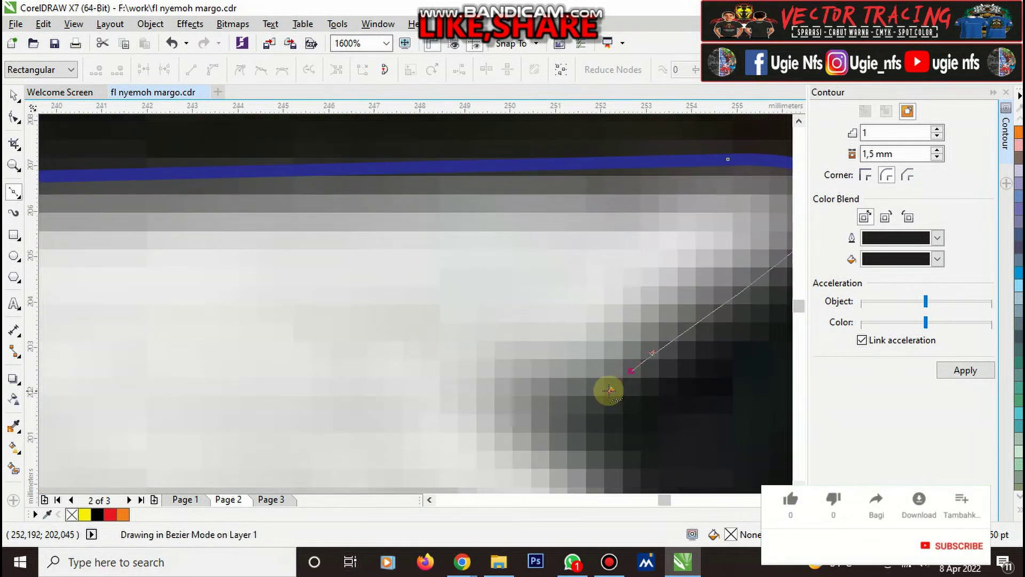
pyautogui.click(541, 382)
pyautogui.moveTo(566, 426); pyautogui.dragTo(599, 447)
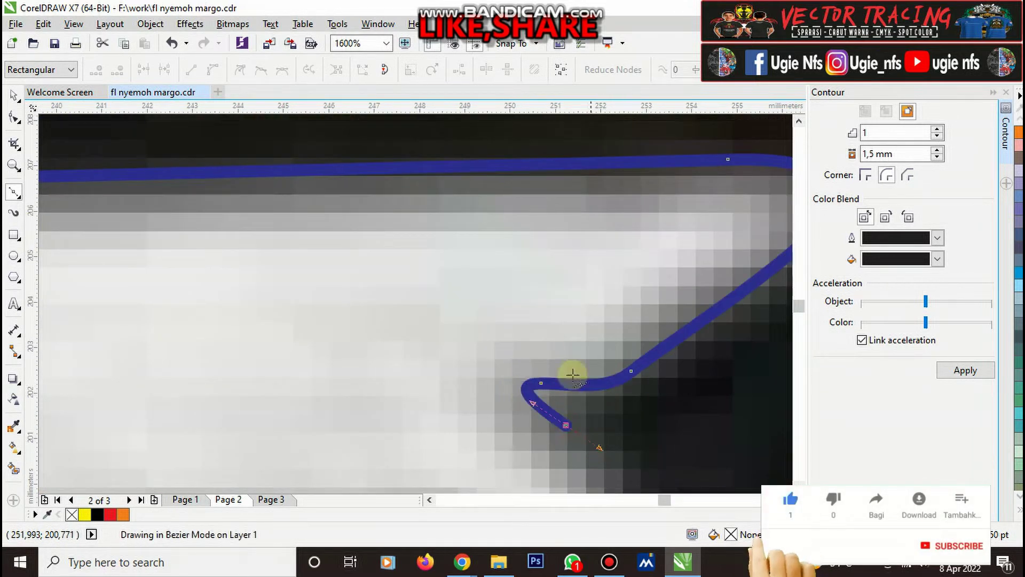
pyautogui.scroll(-2, 588, 384)
pyautogui.scroll(1, 577, 384)
pyautogui.scroll(1, 522, 344)
# Trace the outline down and leftward along the bottom edge, over the dark bump.
pyautogui.moveTo(517, 343); pyautogui.dragTo(473, 395)
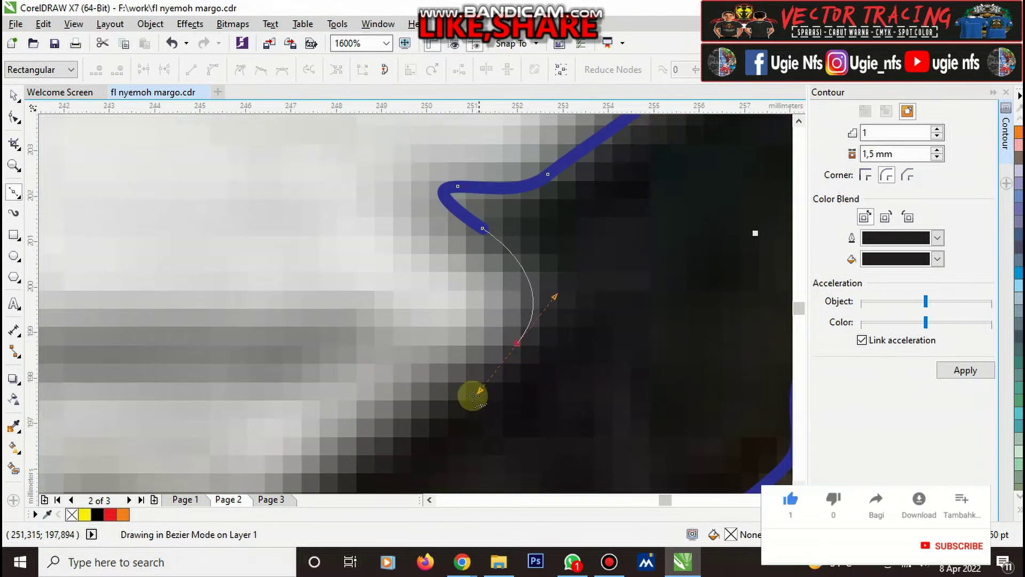
pyautogui.scroll(-2, 534, 320)
pyautogui.scroll(1, 507, 342)
pyautogui.moveTo(524, 335); pyautogui.dragTo(504, 352)
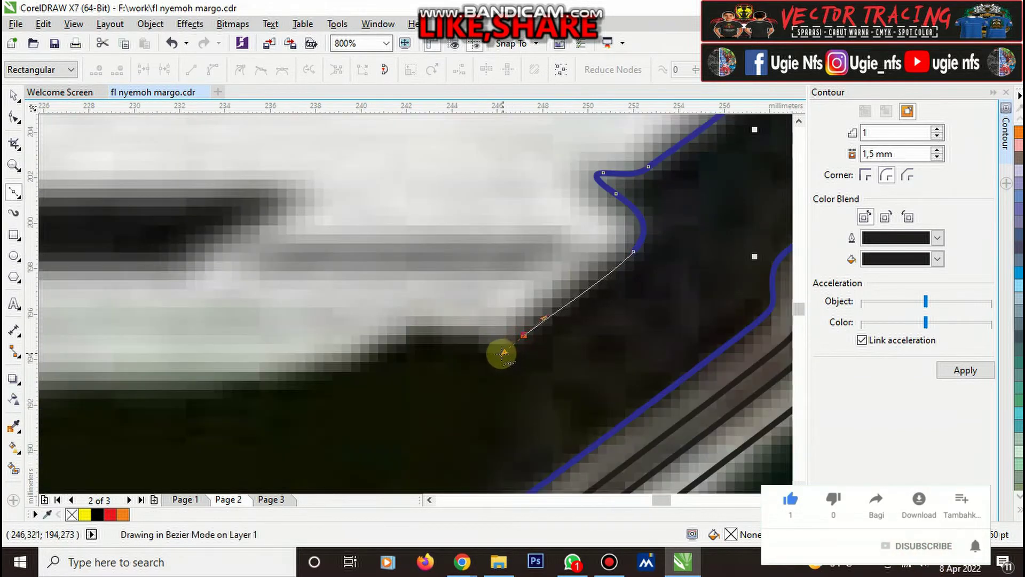
pyautogui.scroll(1, 504, 353)
pyautogui.moveTo(465, 323)
pyautogui.mouseDown()
pyautogui.moveTo(407, 307)
pyautogui.moveTo(339, 328)
pyautogui.mouseUp()
pyautogui.scroll(-2, 565, 339)
pyautogui.scroll(1, 502, 356)
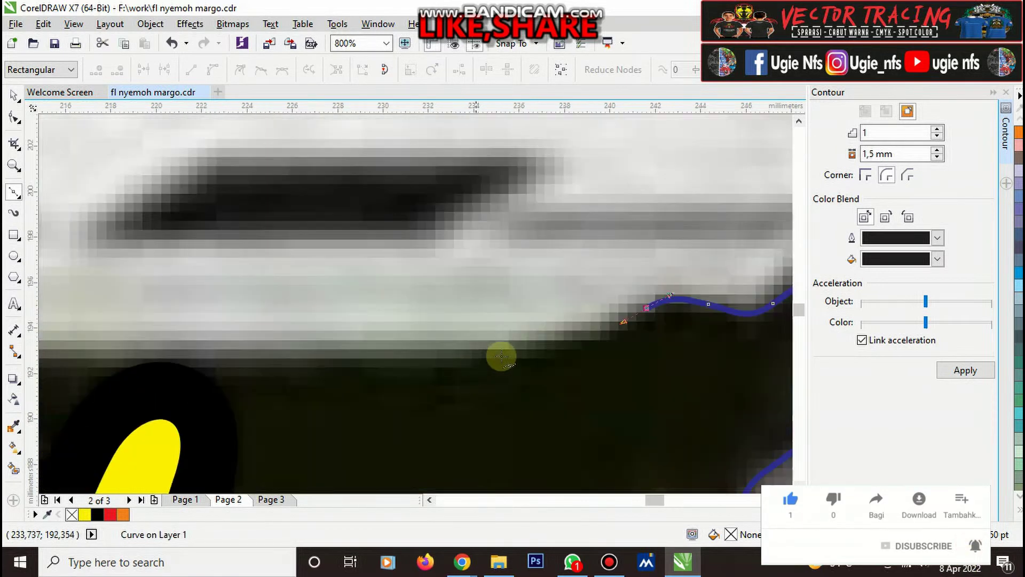
pyautogui.moveTo(502, 357); pyautogui.dragTo(422, 355)
pyautogui.scroll(-2, 400, 358)
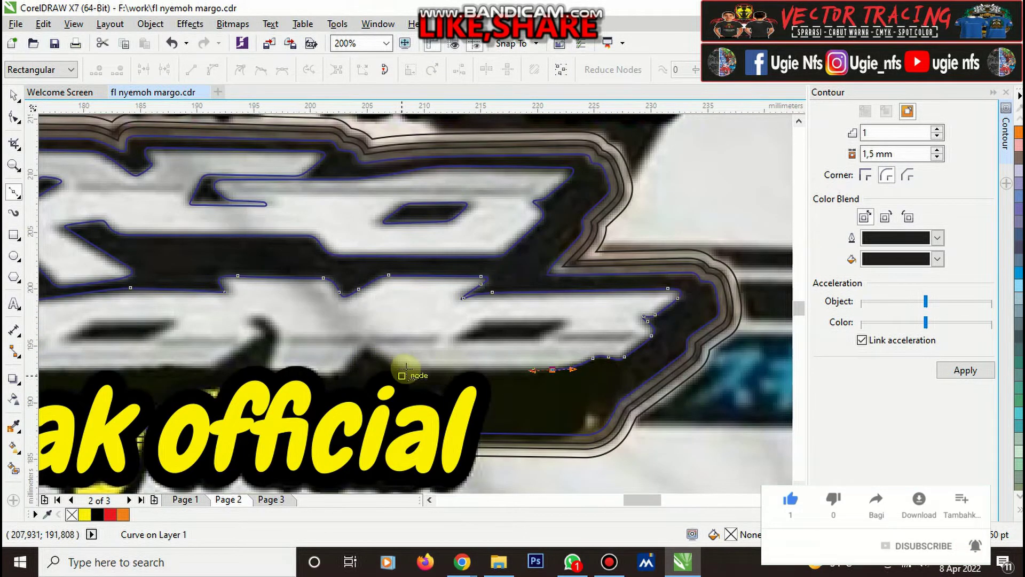
pyautogui.scroll(2, 406, 369)
pyautogui.moveTo(325, 327); pyautogui.dragTo(296, 305)
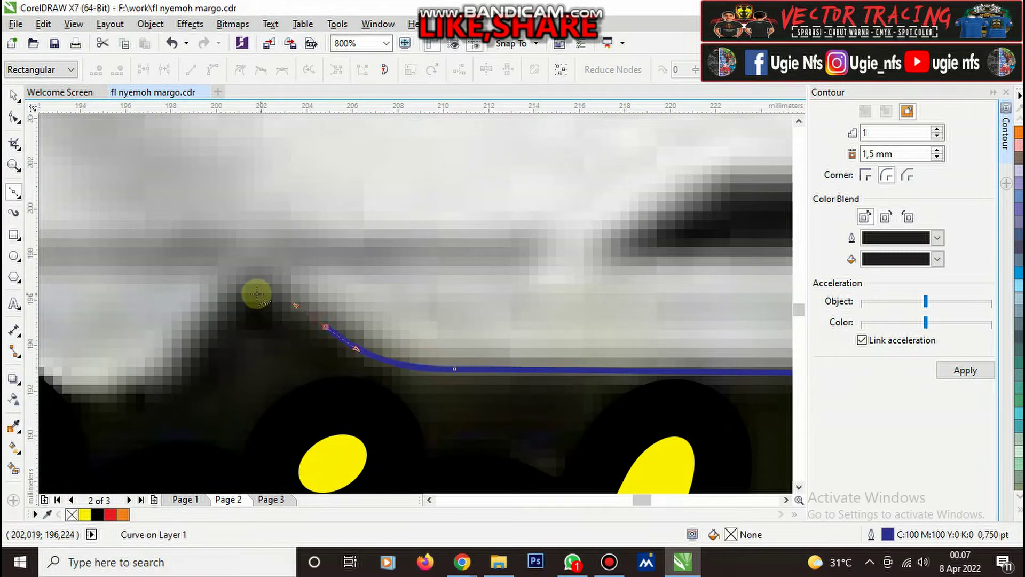
pyautogui.moveTo(238, 291); pyautogui.dragTo(220, 319)
pyautogui.scroll(-2, 406, 331)
pyautogui.scroll(2, 392, 340)
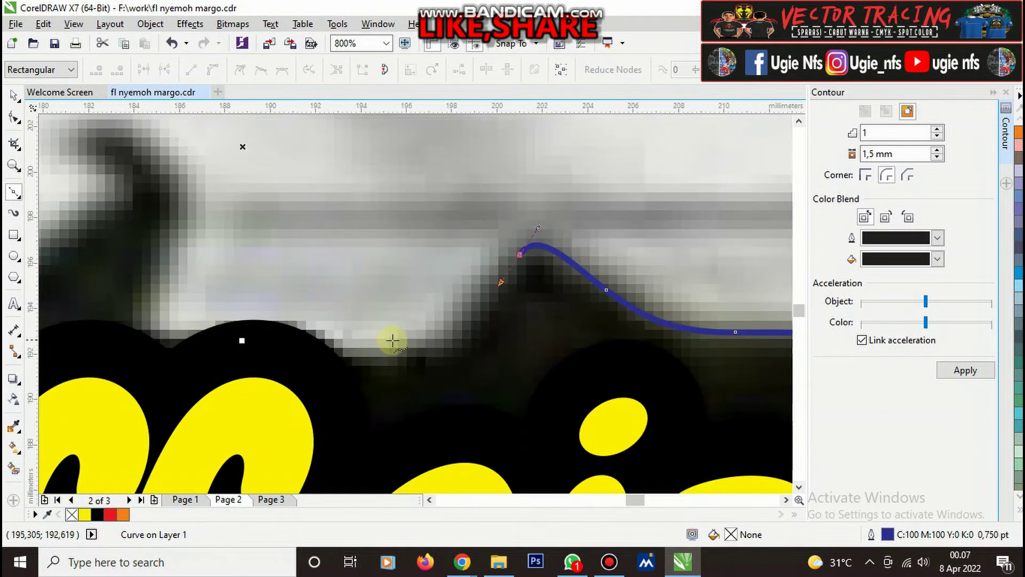
# Follow the black lettering shadow leftward, then up and back down around the peak.
pyautogui.moveTo(397, 359); pyautogui.dragTo(336, 355)
pyautogui.moveTo(169, 350); pyautogui.dragTo(133, 356)
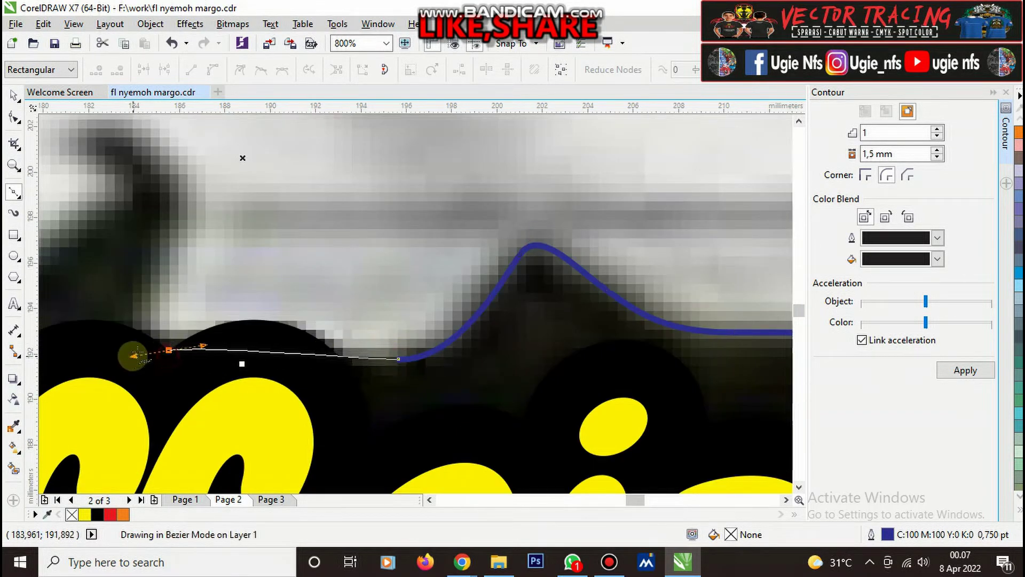
pyautogui.moveTo(148, 273); pyautogui.dragTo(173, 213)
pyautogui.scroll(-2, 190, 222)
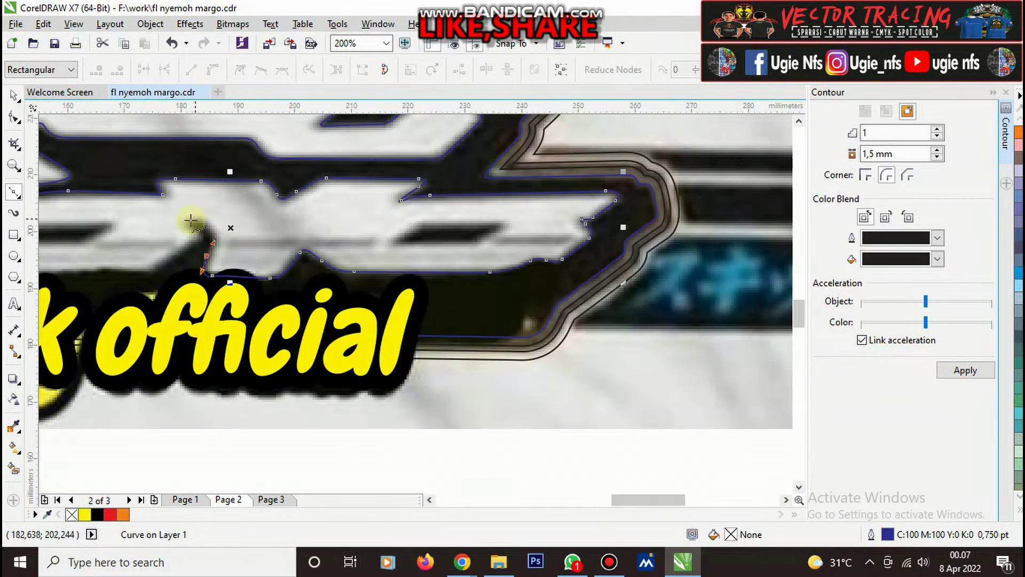
pyautogui.scroll(2, 225, 240)
pyautogui.moveTo(258, 251); pyautogui.dragTo(191, 223)
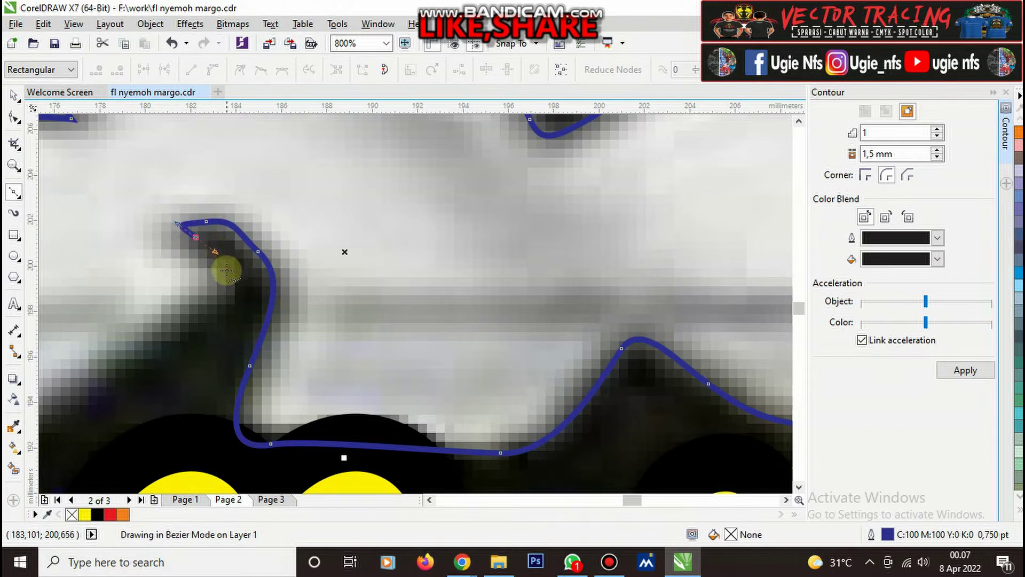
pyautogui.moveTo(184, 237); pyautogui.dragTo(238, 288)
pyautogui.scroll(-3, 320, 293)
pyautogui.scroll(3, 341, 312)
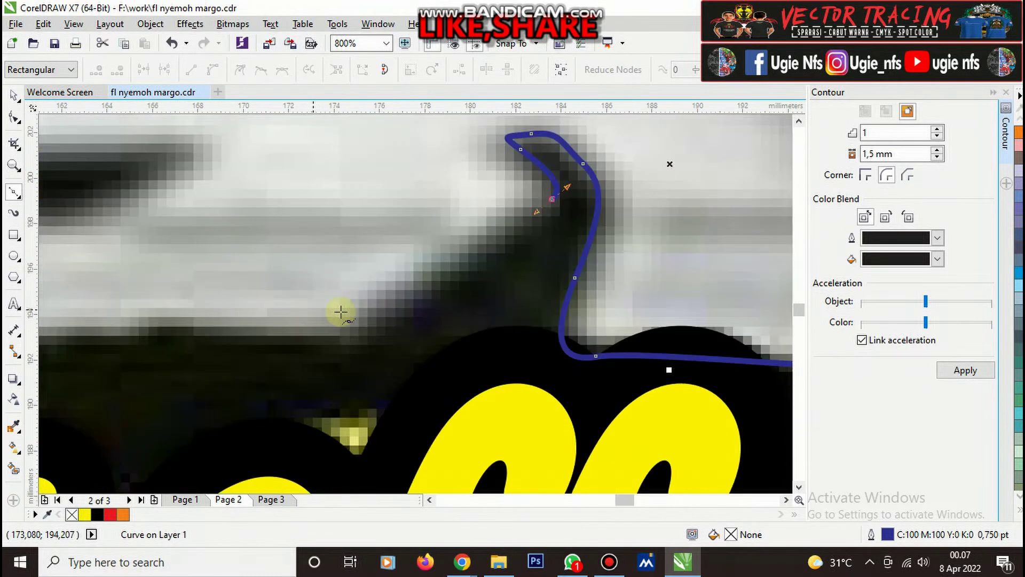
# Continue the outline leftward along the black edge and the white letter.
pyautogui.moveTo(383, 315); pyautogui.dragTo(195, 339)
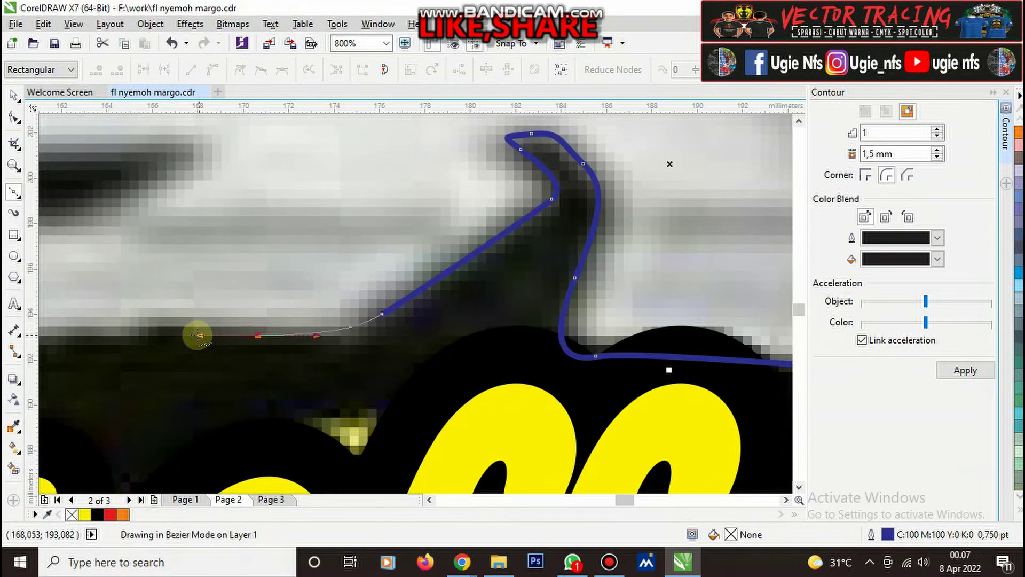
pyautogui.scroll(-3, 630, 319)
pyautogui.scroll(2, 372, 329)
pyautogui.moveTo(410, 328); pyautogui.dragTo(354, 328)
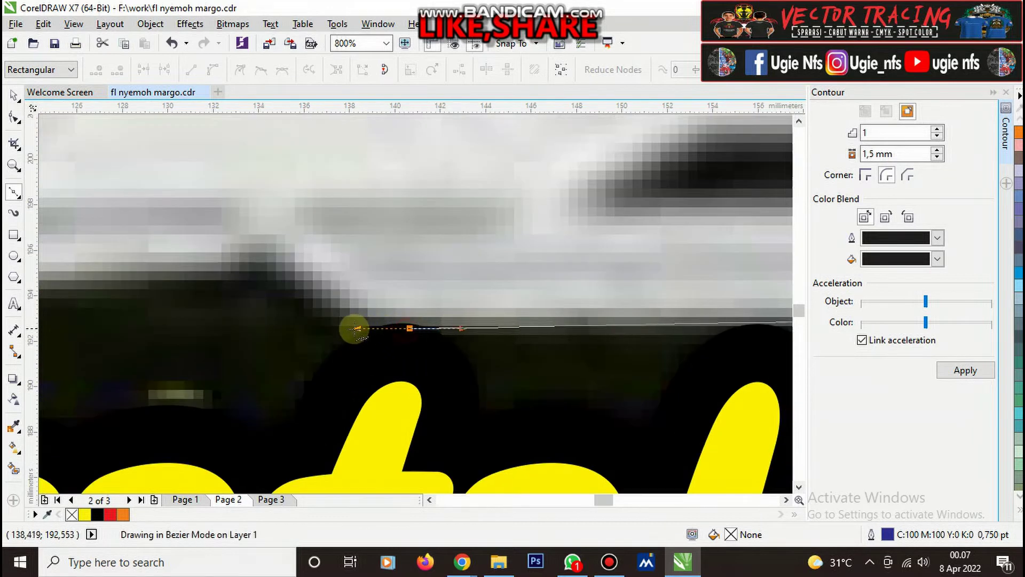
pyautogui.moveTo(296, 279)
pyautogui.mouseDown()
pyautogui.moveTo(282, 263)
pyautogui.moveTo(253, 260)
pyautogui.mouseUp()
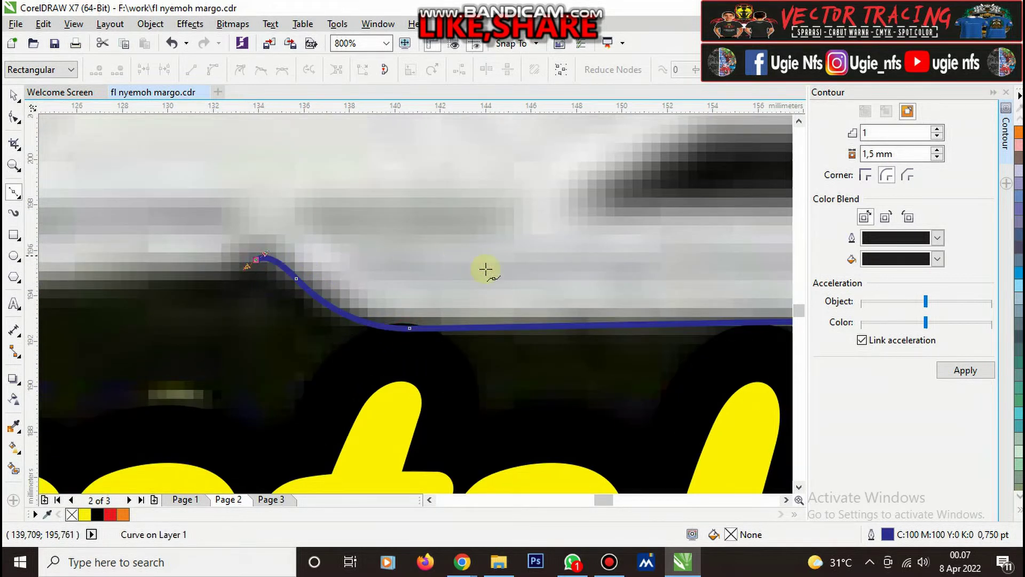
pyautogui.scroll(-2, 486, 270)
pyautogui.scroll(2, 429, 279)
pyautogui.moveTo(466, 262)
pyautogui.mouseDown()
pyautogui.moveTo(365, 277)
pyautogui.moveTo(463, 270)
pyautogui.mouseUp()
pyautogui.scroll(-2, 463, 270)
pyautogui.scroll(2, 572, 290)
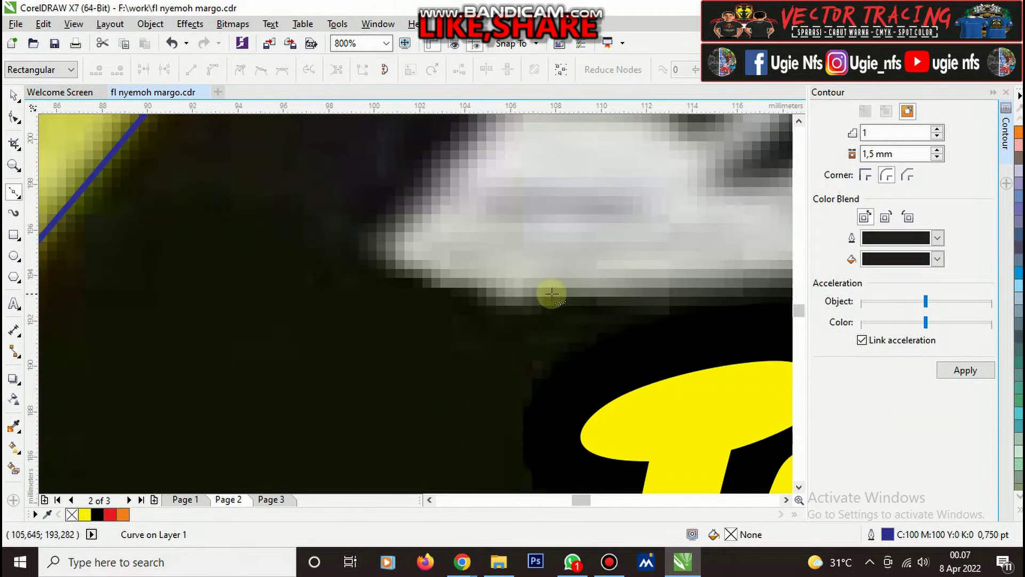
# Trace around the letter's corner and pointed tip, then down its edge.
pyautogui.moveTo(556, 309)
pyautogui.mouseDown()
pyautogui.moveTo(507, 319)
pyautogui.moveTo(384, 270)
pyautogui.mouseUp()
pyautogui.moveTo(383, 231); pyautogui.dragTo(395, 215)
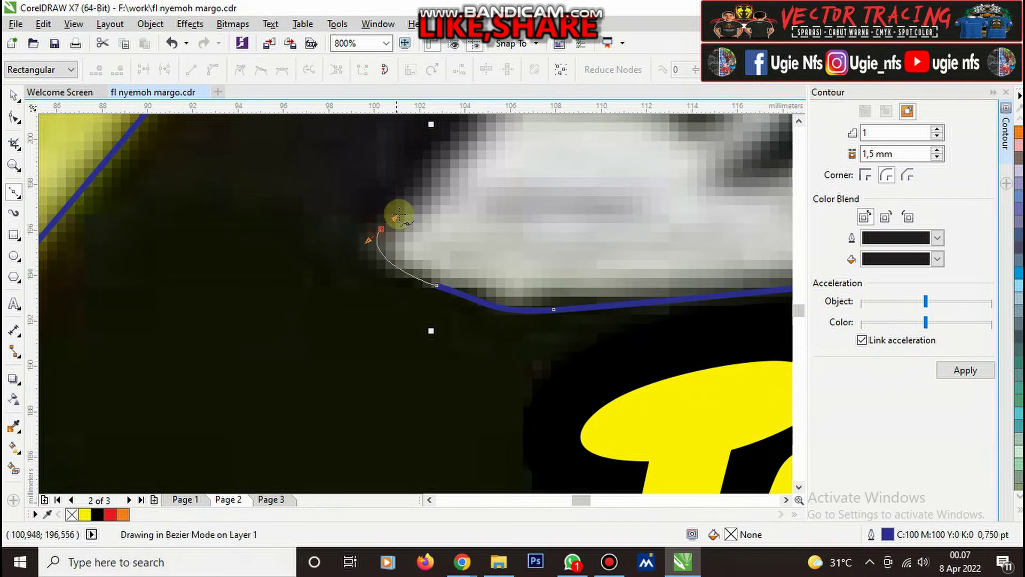
pyautogui.scroll(-2, 396, 214)
pyautogui.scroll(3, 421, 249)
pyautogui.moveTo(421, 249); pyautogui.dragTo(470, 199)
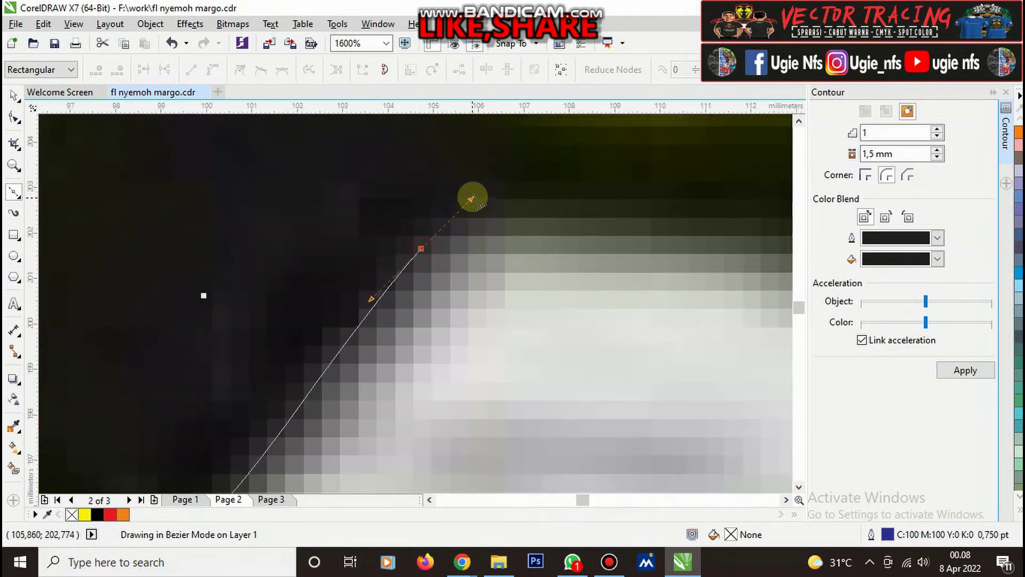
pyautogui.scroll(-2, 470, 252)
pyautogui.scroll(2, 458, 252)
pyautogui.moveTo(443, 250)
pyautogui.mouseDown()
pyautogui.moveTo(586, 264)
pyautogui.moveTo(595, 315)
pyautogui.mouseUp()
pyautogui.moveTo(633, 256); pyautogui.dragTo(630, 247)
pyautogui.scroll(-3, 612, 275)
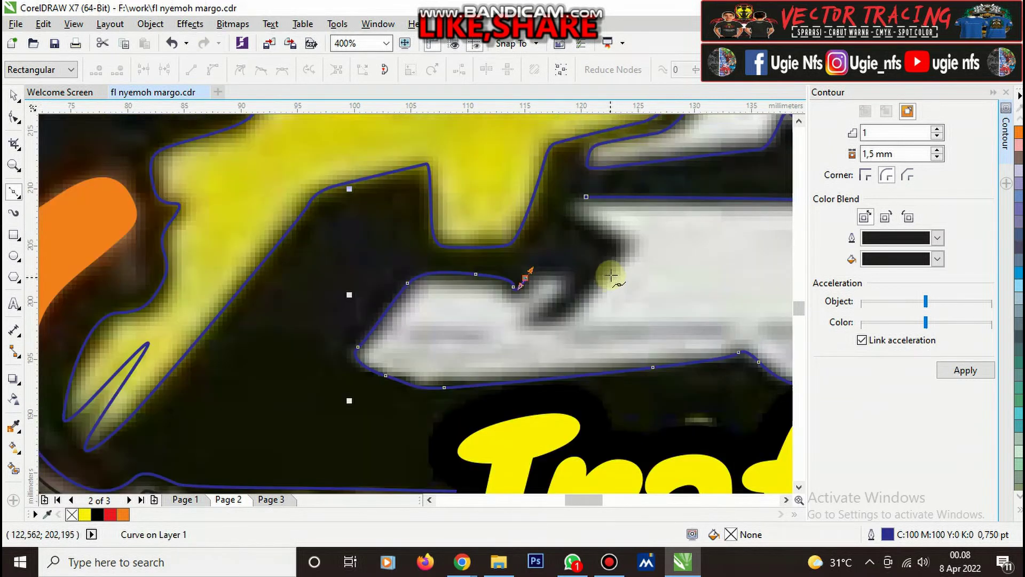
pyautogui.scroll(2, 612, 275)
pyautogui.scroll(1, 551, 270)
# Carry the outline along the letter's top edge, into the lower notch and around the hook.
pyautogui.moveTo(530, 261); pyautogui.dragTo(615, 266)
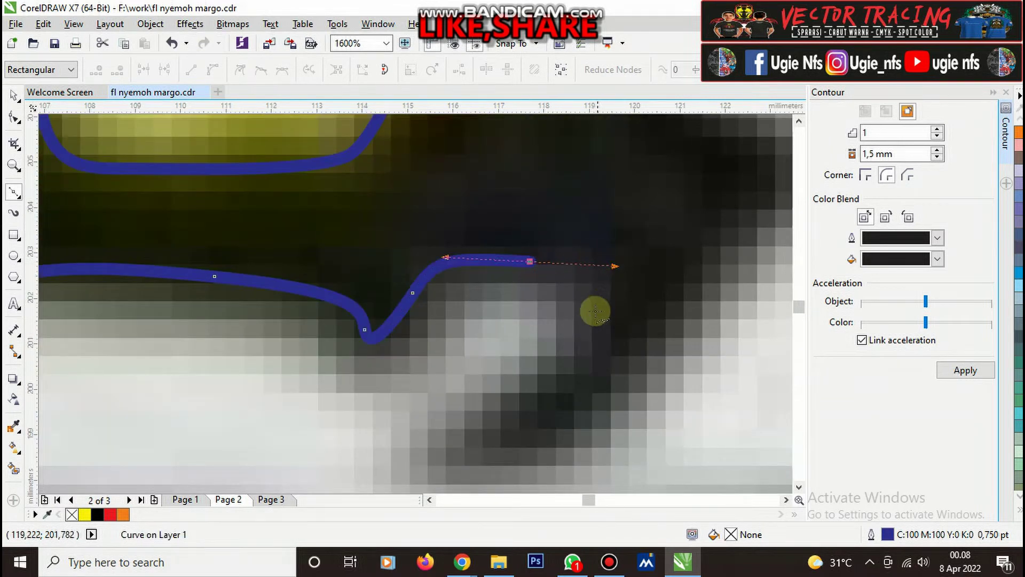
pyautogui.moveTo(595, 312); pyautogui.dragTo(566, 342)
pyautogui.moveTo(470, 463); pyautogui.dragTo(530, 449)
pyautogui.scroll(-1, 534, 409)
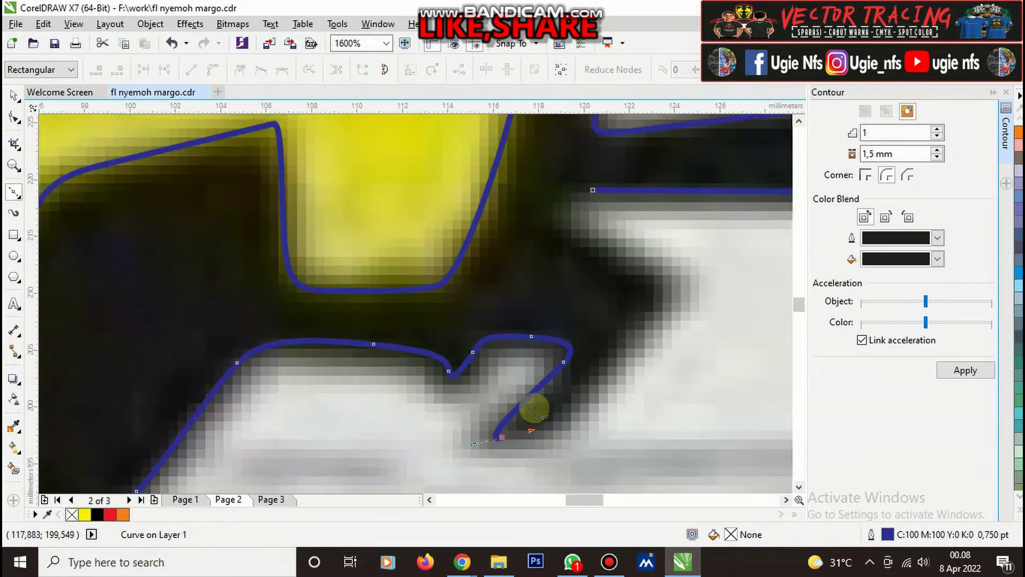
pyautogui.scroll(-1, 534, 409)
pyautogui.scroll(2, 561, 374)
pyautogui.moveTo(557, 371)
pyautogui.mouseDown()
pyautogui.moveTo(637, 271)
pyautogui.moveTo(584, 237)
pyautogui.moveTo(465, 202)
pyautogui.moveTo(454, 209)
pyautogui.mouseUp()
pyautogui.scroll(-2, 591, 258)
pyautogui.scroll(1, 556, 217)
# Finish the traced lettering outline and select it.
pyautogui.press('space')
pyautogui.scroll(-2, 556, 275)
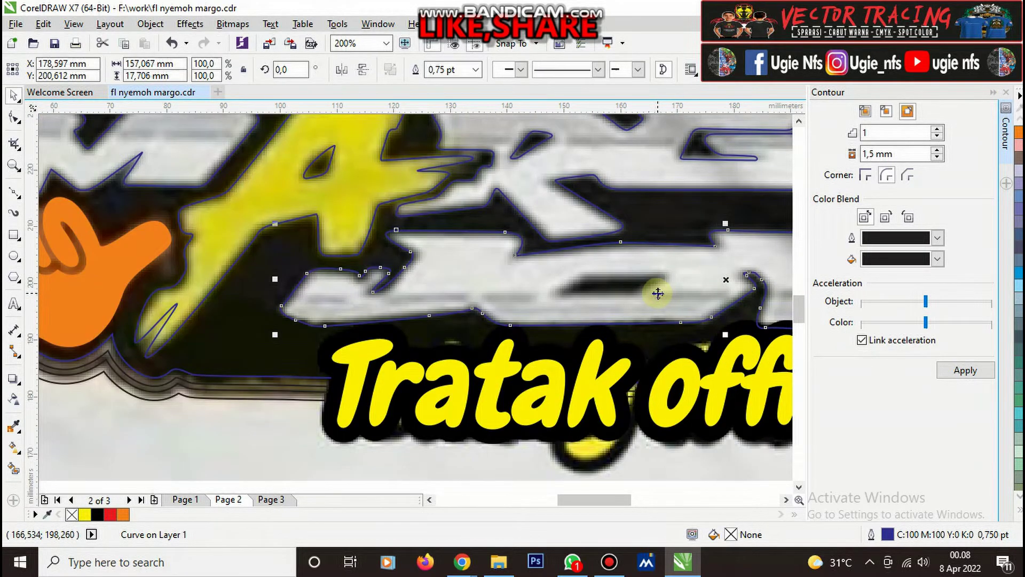
pyautogui.scroll(-1, 522, 301)
pyautogui.scroll(-1, 523, 300)
pyautogui.scroll(2, 520, 305)
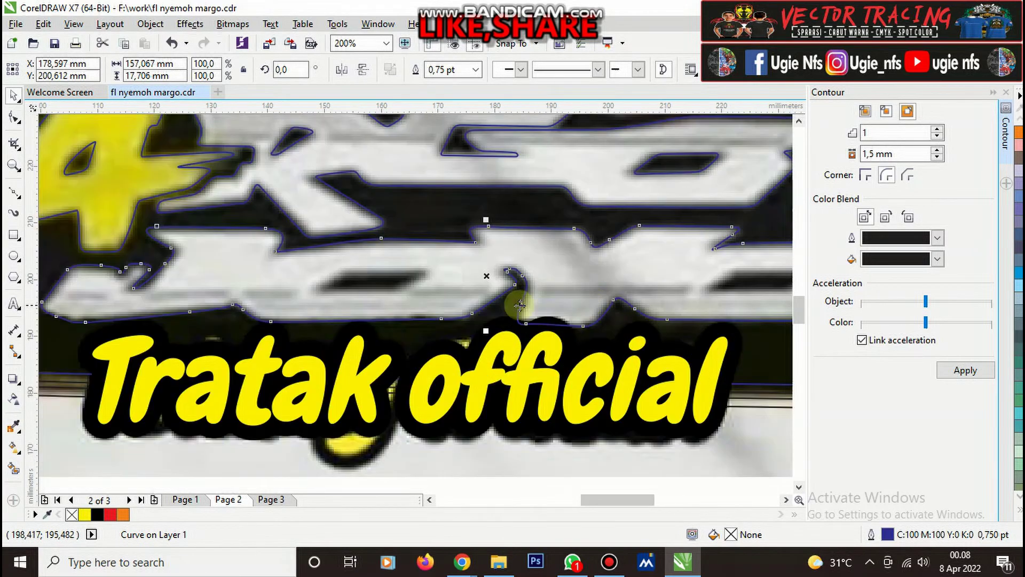
pyautogui.scroll(-1, 520, 305)
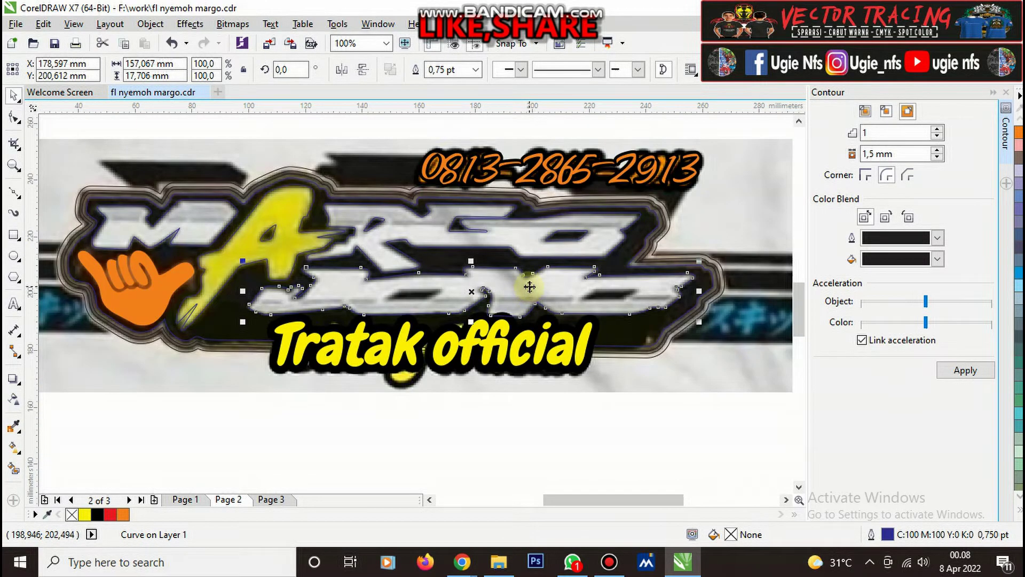
pyautogui.scroll(3, 421, 286)
# Draw a closed Bezier outline around the small slanted slot.
pyautogui.press('F10')
pyautogui.click(323, 285)
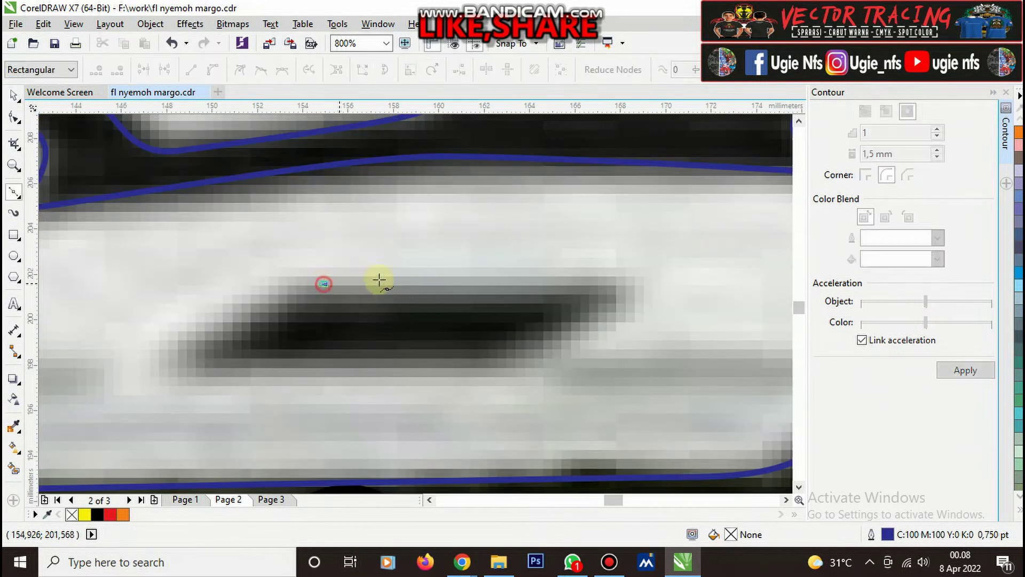
pyautogui.moveTo(573, 279)
pyautogui.mouseDown()
pyautogui.moveTo(605, 278)
pyautogui.moveTo(586, 303)
pyautogui.mouseUp()
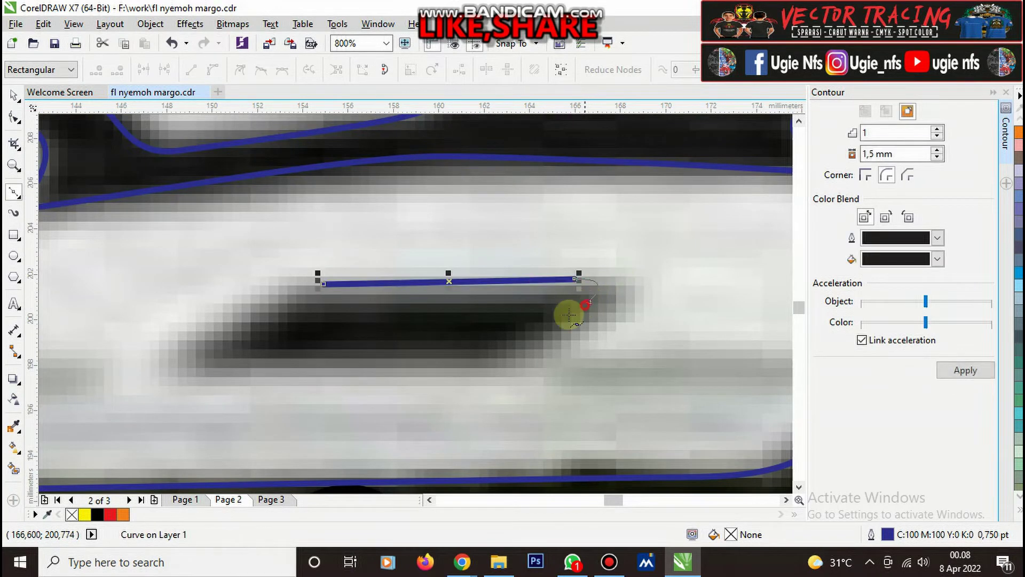
pyautogui.moveTo(465, 357); pyautogui.dragTo(430, 356)
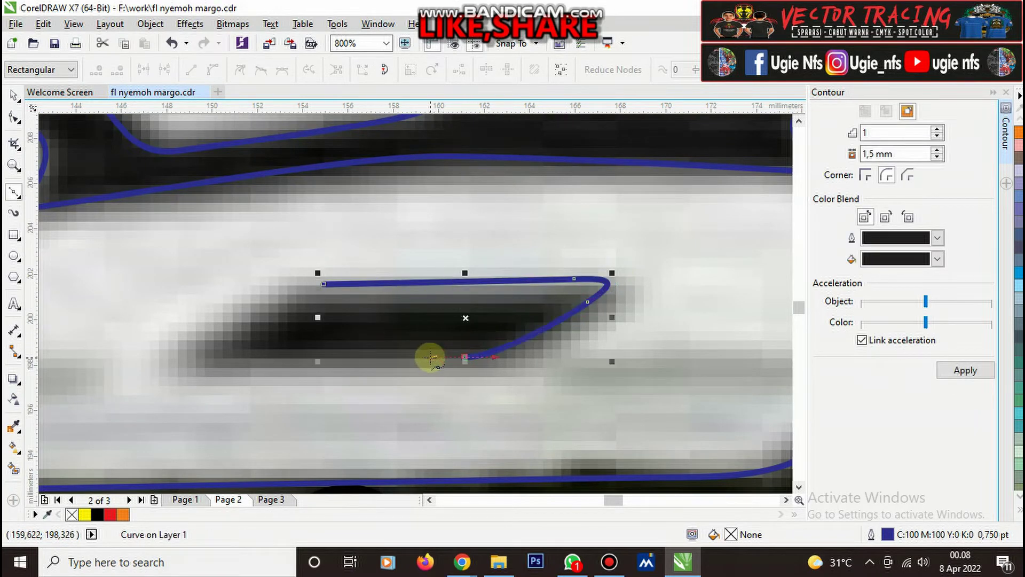
pyautogui.moveTo(225, 364); pyautogui.dragTo(262, 321)
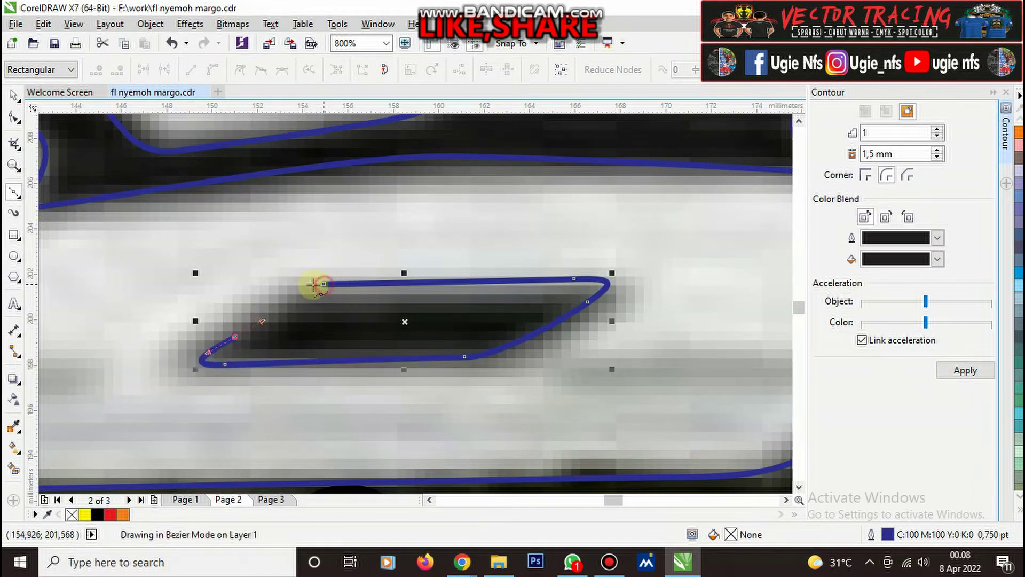
pyautogui.click(297, 293)
pyautogui.scroll(-2, 286, 338)
# Trim the slot out of the lettering shape, then deselect everything.
pyautogui.click(582, 339)
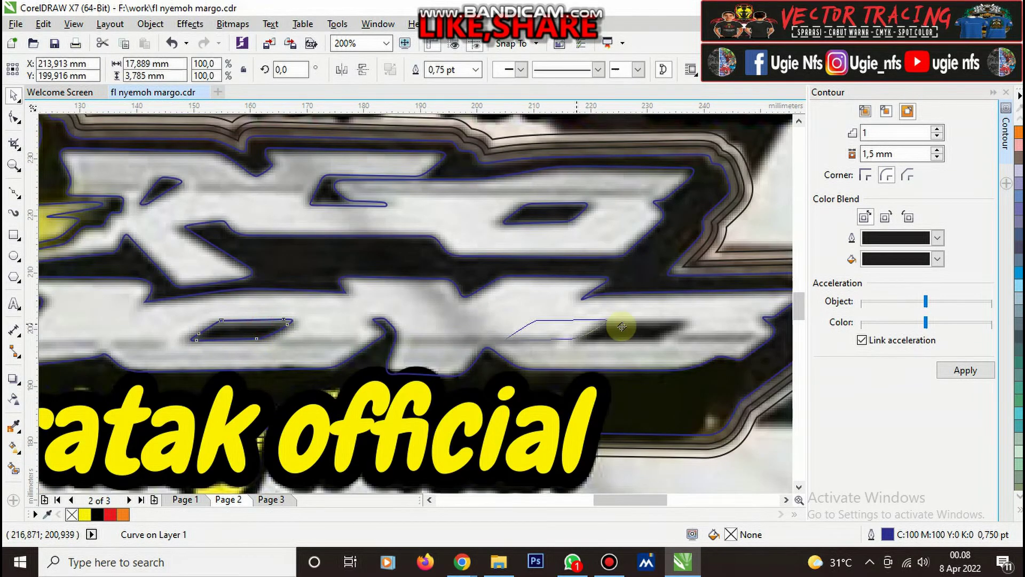
pyautogui.click(595, 342)
pyautogui.scroll(1, 247, 320)
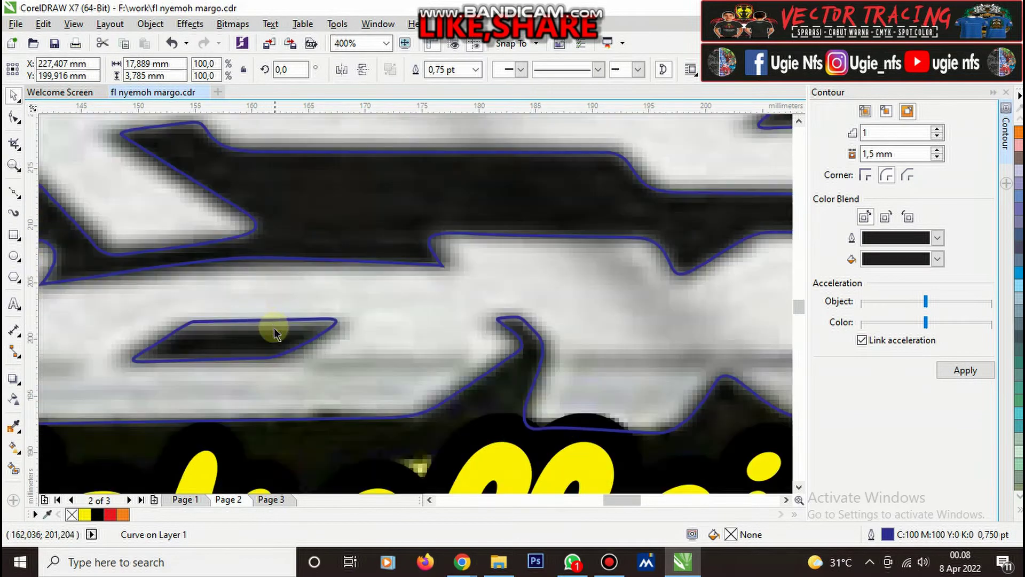
pyautogui.keyDown('shift'); pyautogui.click(273, 330); pyautogui.keyUp('shift')
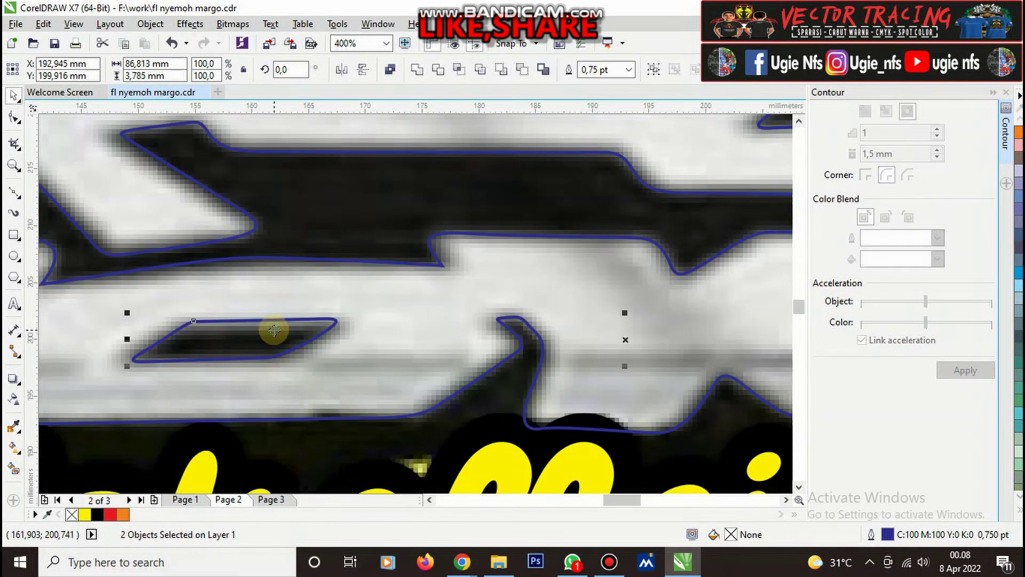
pyautogui.click(437, 69)
pyautogui.scroll(-2, 336, 304)
pyautogui.click(527, 441)
pyautogui.scroll(1, 526, 343)
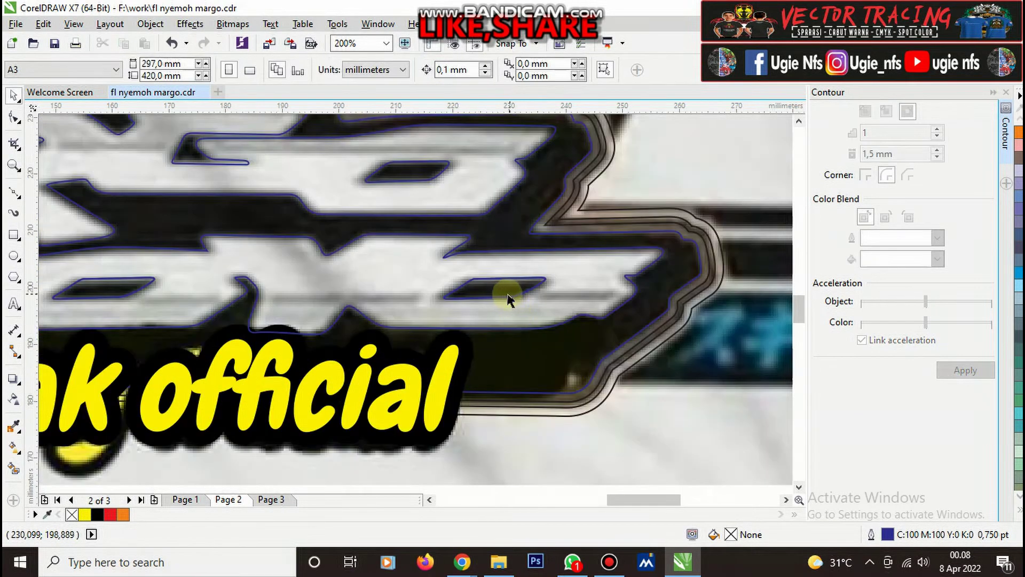
pyautogui.click(543, 299)
pyautogui.press('Escape')
pyautogui.scroll(-2, 492, 323)
pyautogui.scroll(1, 376, 319)
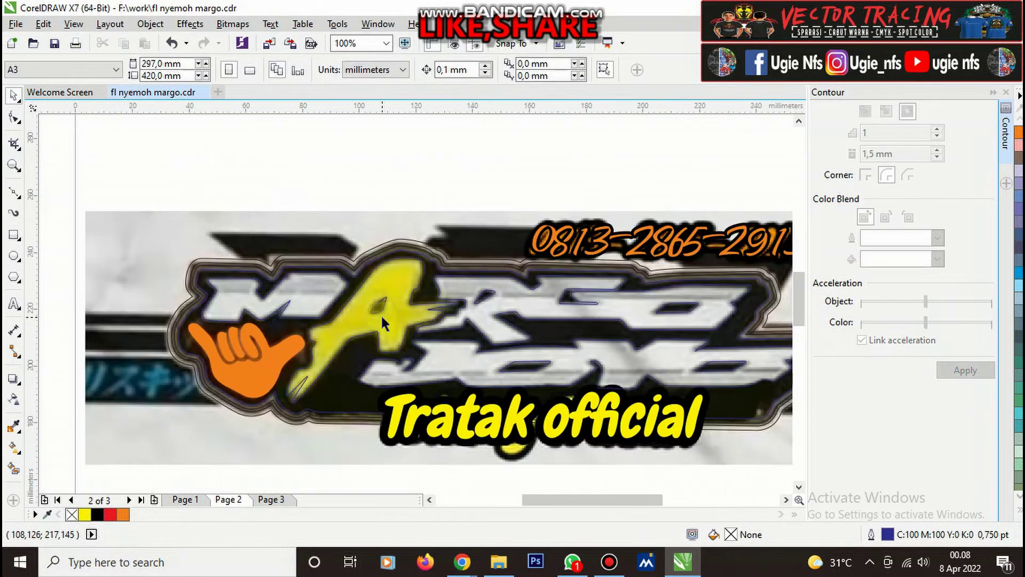
# Fill the traced A shape with yellow from the expanded colour palette.
pyautogui.click(386, 287)
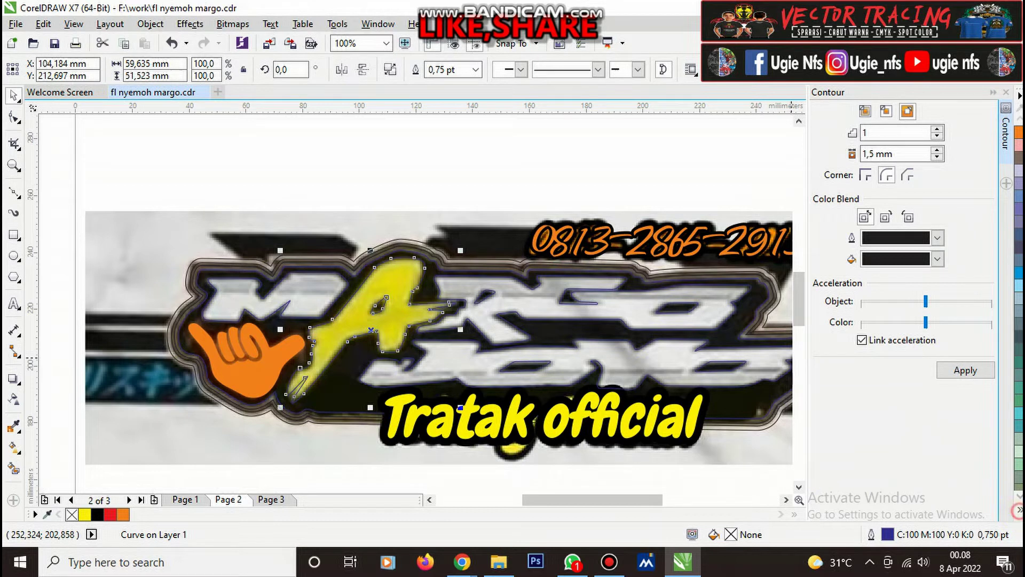
pyautogui.click(1017, 510)
pyautogui.click(971, 312)
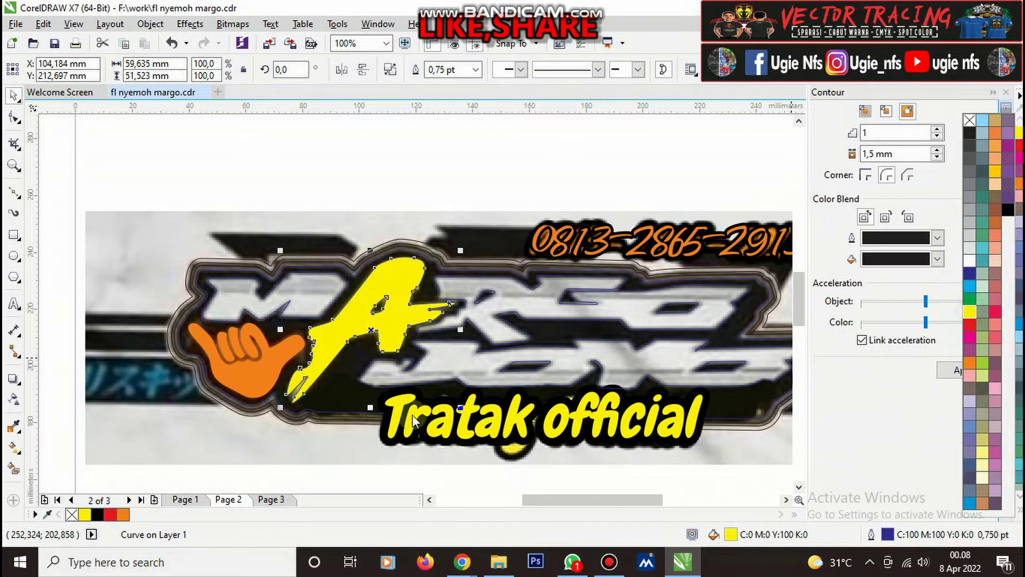
pyautogui.click(316, 469)
# Draw a rectangle strip across the upper lettering and trim it out of the lettering shape.
pyautogui.scroll(2, 251, 296)
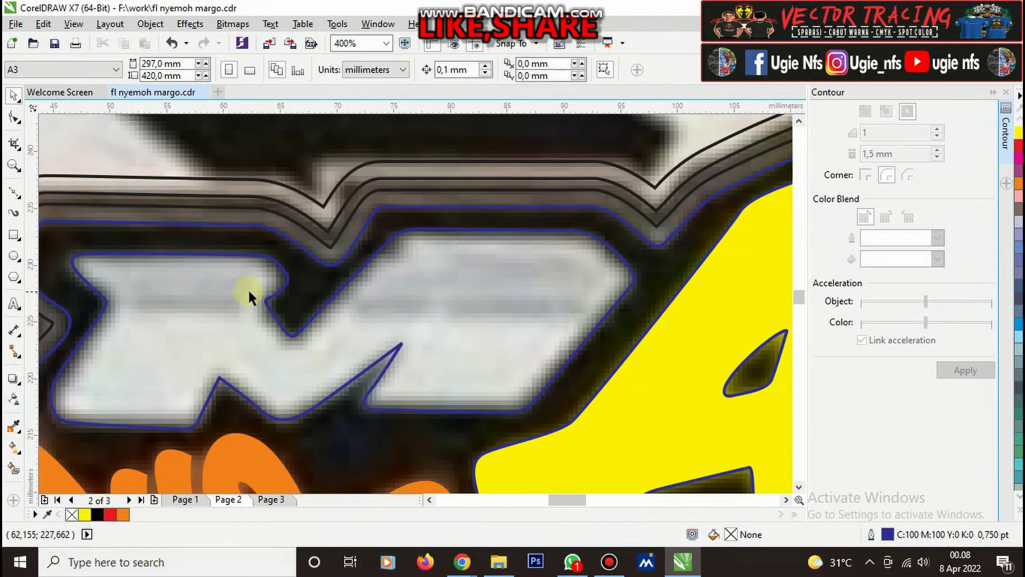
pyautogui.click(14, 235)
pyautogui.scroll(-2, 275, 309)
pyautogui.moveTo(151, 261); pyautogui.dragTo(767, 306)
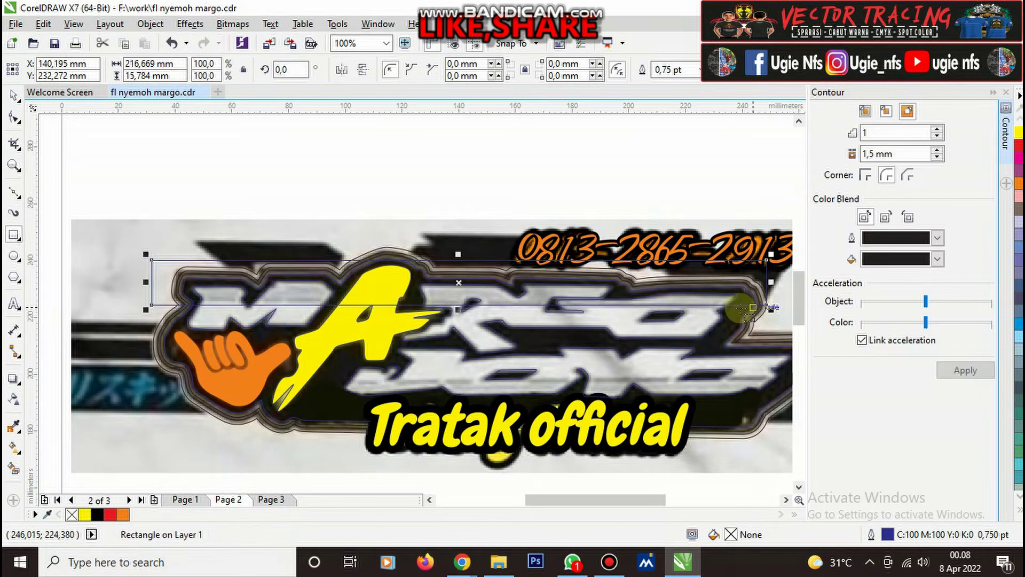
pyautogui.scroll(1, 753, 308)
pyautogui.keyDown('shift'); pyautogui.click(508, 332); pyautogui.keyUp('shift')
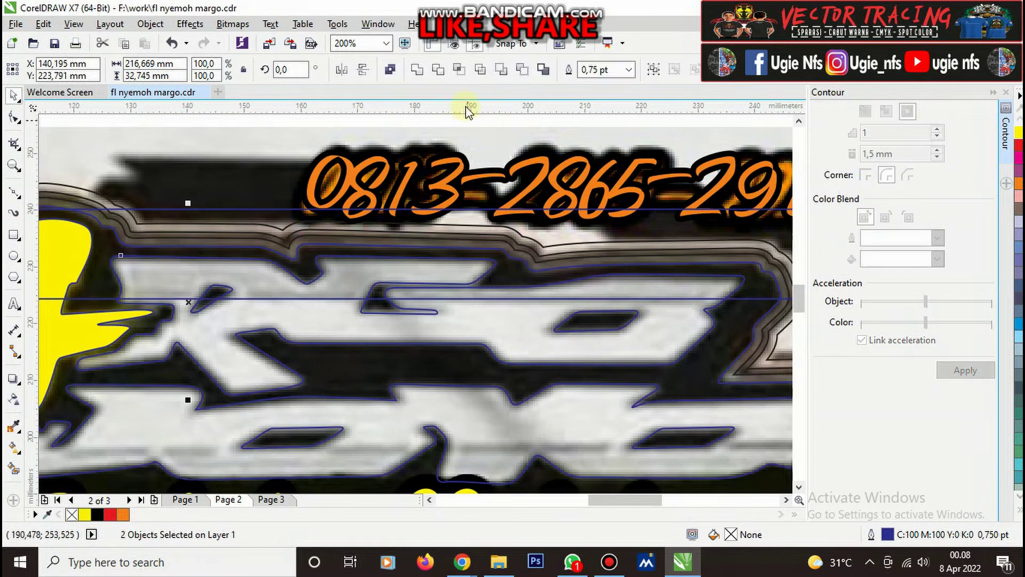
pyautogui.click(459, 69)
pyautogui.scroll(-1, 227, 208)
pyautogui.scroll(1, 219, 213)
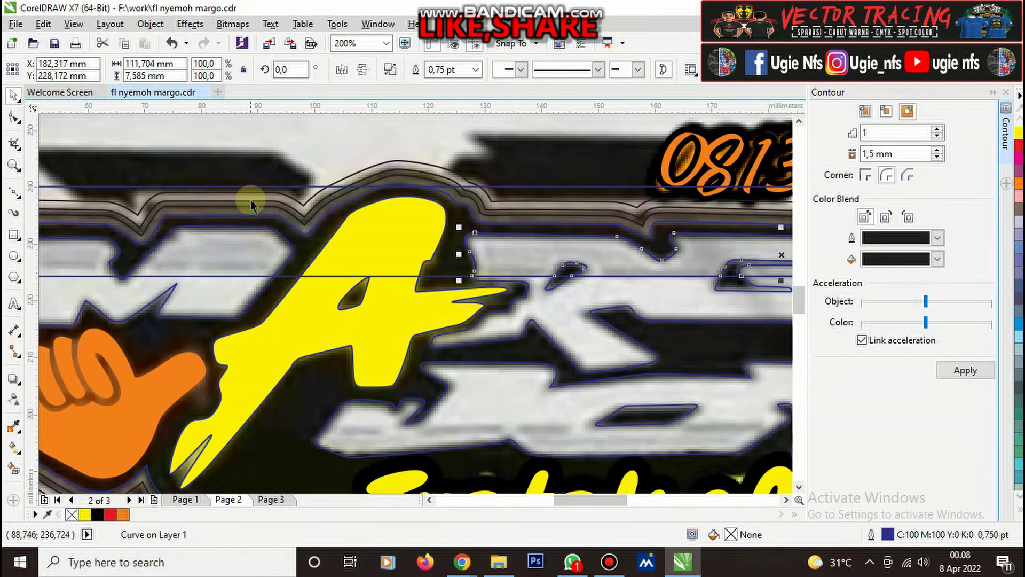
# Group the rectangle strip with a second lettering object.
pyautogui.click(278, 275)
pyautogui.keyDown('shift'); pyautogui.click(238, 290); pyautogui.keyUp('shift')
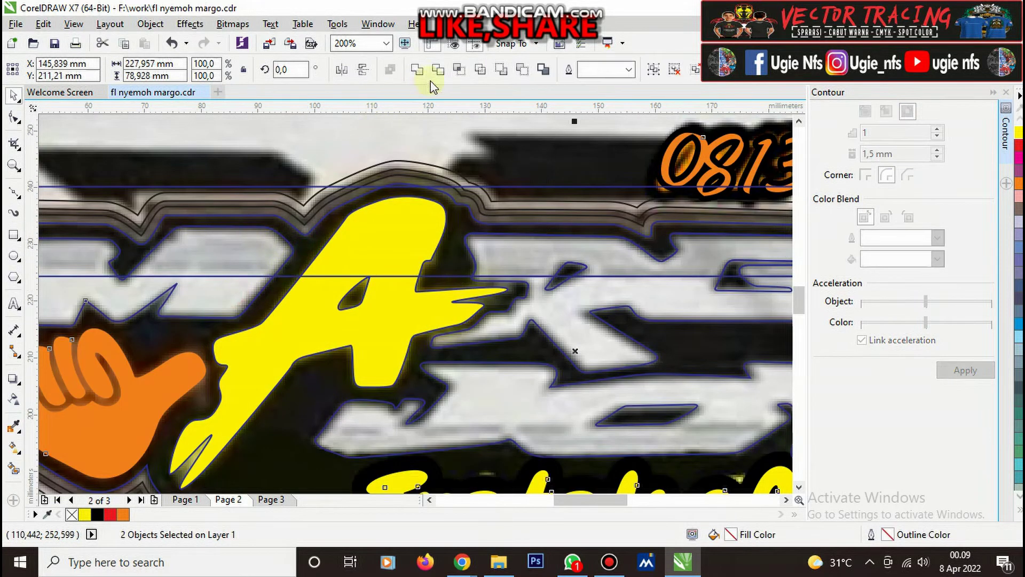
pyautogui.hotkey('ctrl', 'g')
pyautogui.scroll(-2, 464, 195)
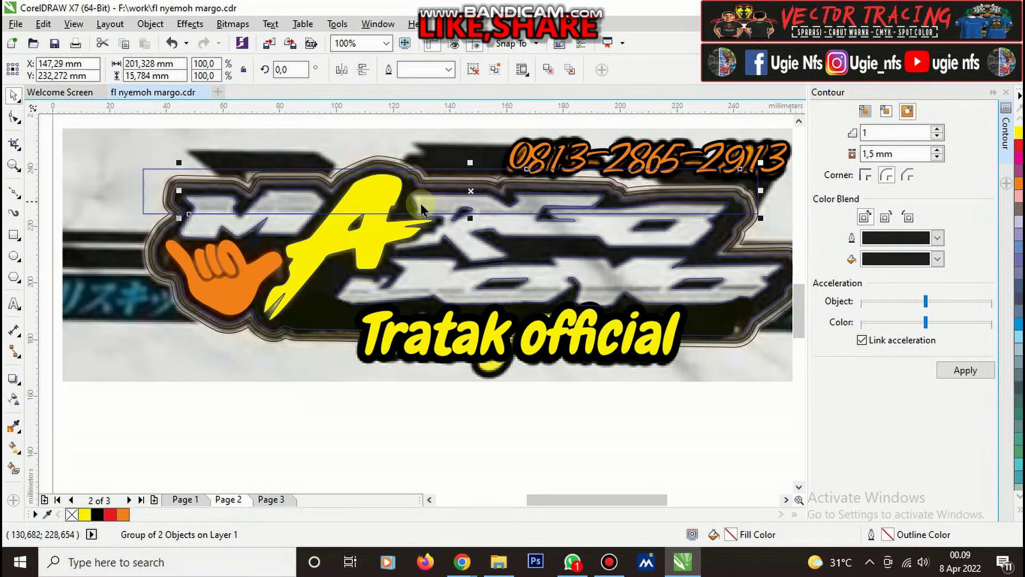
# Move the lower strip about 17 mm right, cut it from the lettering, and combine the shapes (Ctrl+L).
pyautogui.click(607, 309)
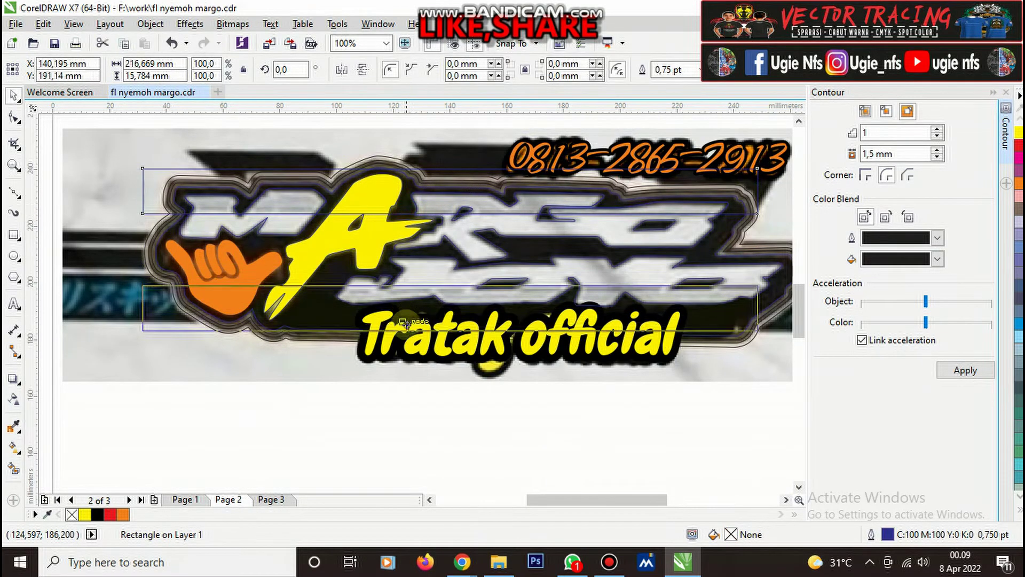
pyautogui.scroll(1, 649, 299)
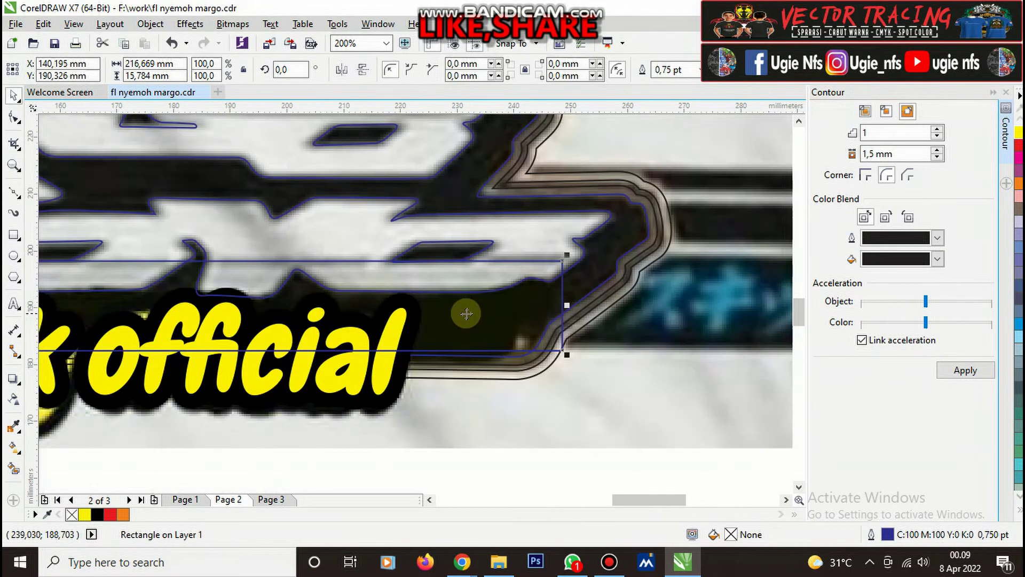
pyautogui.moveTo(467, 313)
pyautogui.mouseDown()
pyautogui.moveTo(527, 295)
pyautogui.moveTo(548, 260)
pyautogui.mouseUp()
pyautogui.keyDown('shift'); pyautogui.click(541, 231); pyautogui.keyUp('shift')
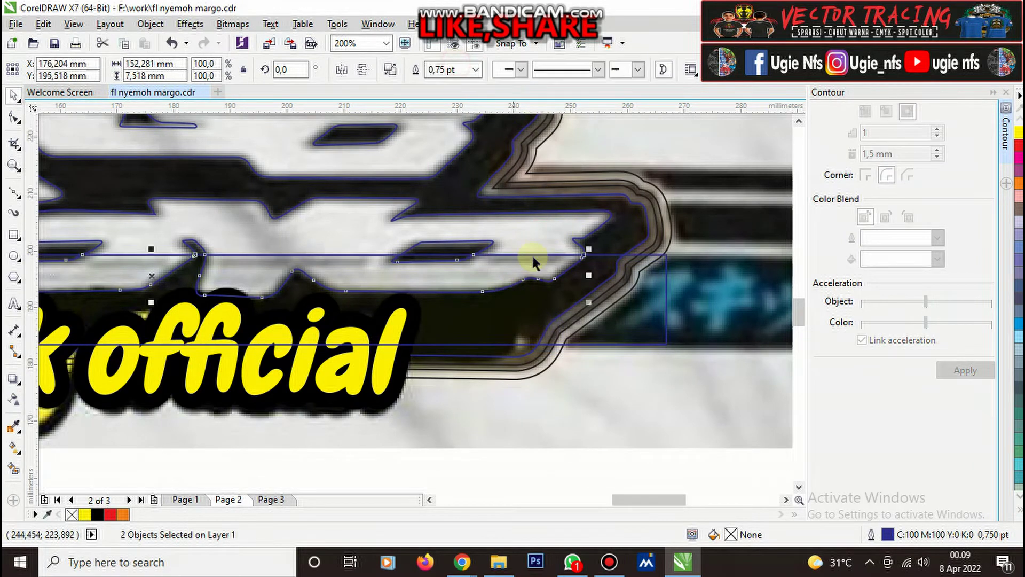
pyautogui.hotkey('ctrl', 'l')
pyautogui.scroll(-1, 460, 305)
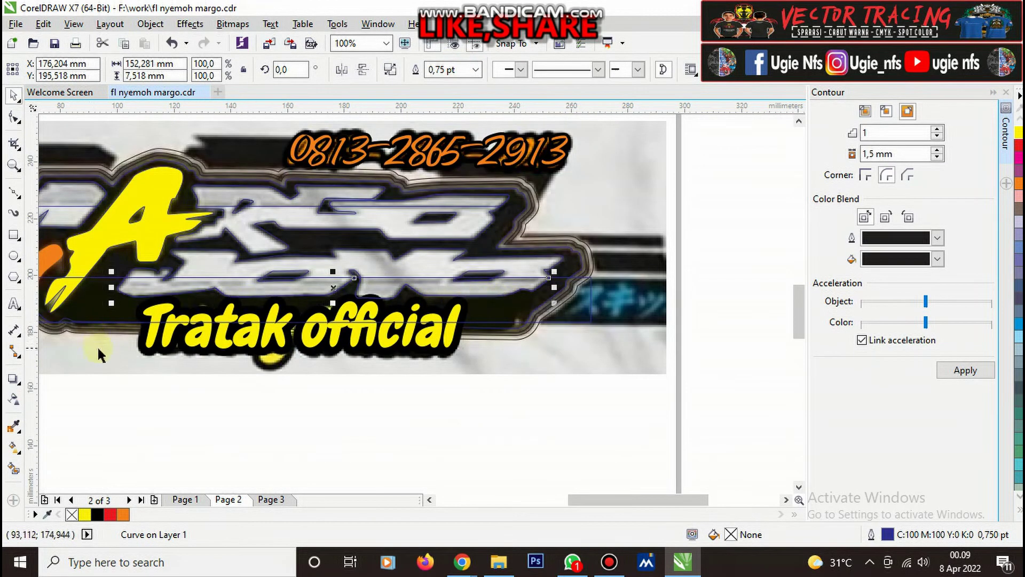
# Deselect and then reselect the combined lettering curve.
pyautogui.click(119, 337)
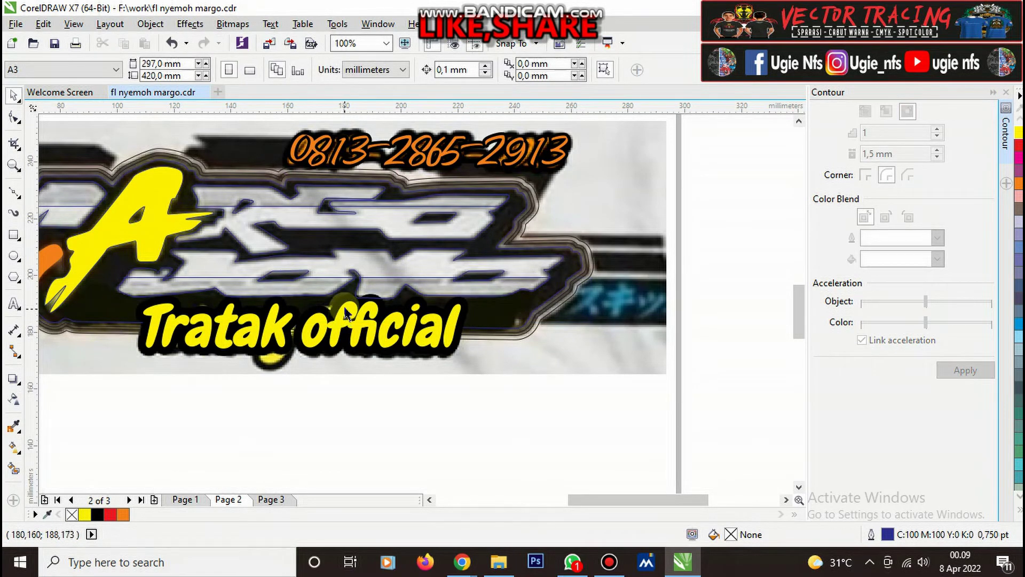
pyautogui.scroll(2, 475, 277)
pyautogui.click(508, 268)
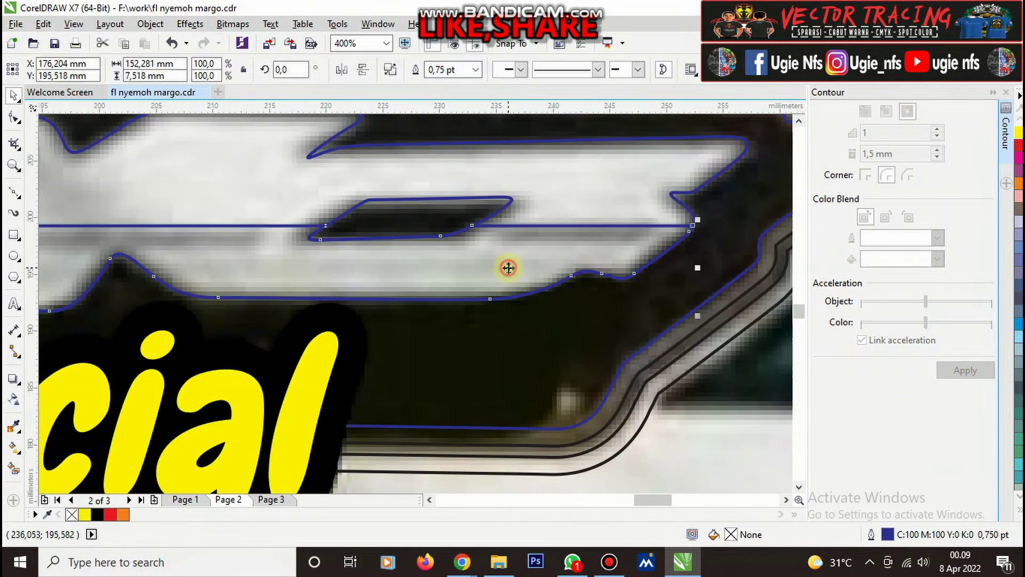
pyautogui.scroll(-2, 541, 308)
# Fill the lettering curve and the grouped upper lettering with 50% grey.
pyautogui.click(1018, 514)
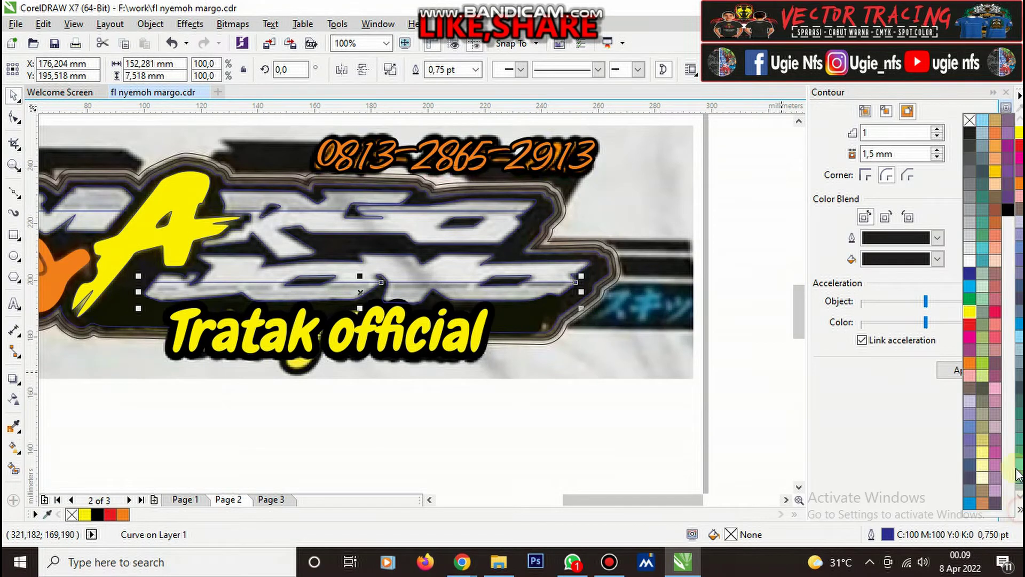
pyautogui.click(971, 190)
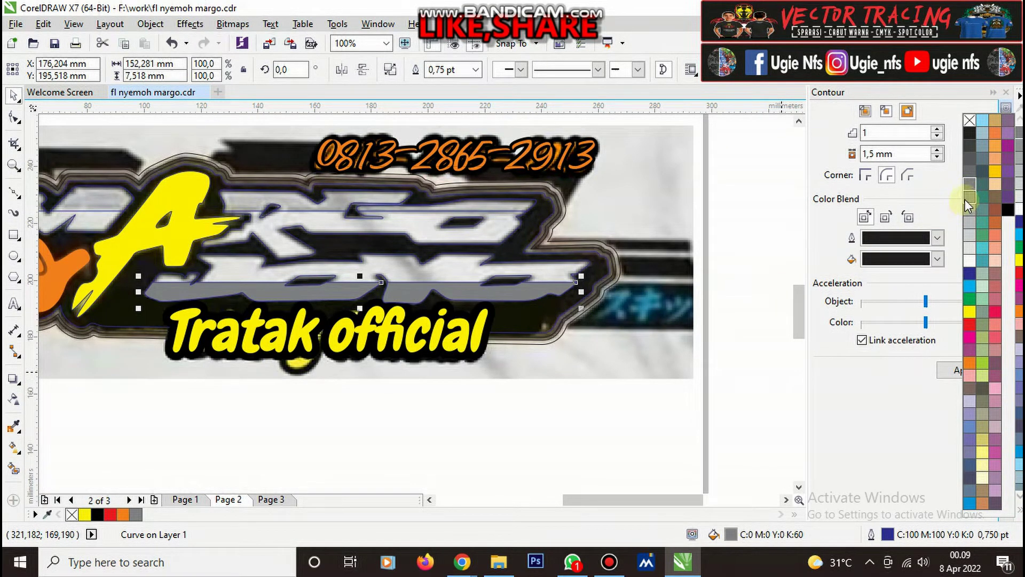
pyautogui.click(968, 197)
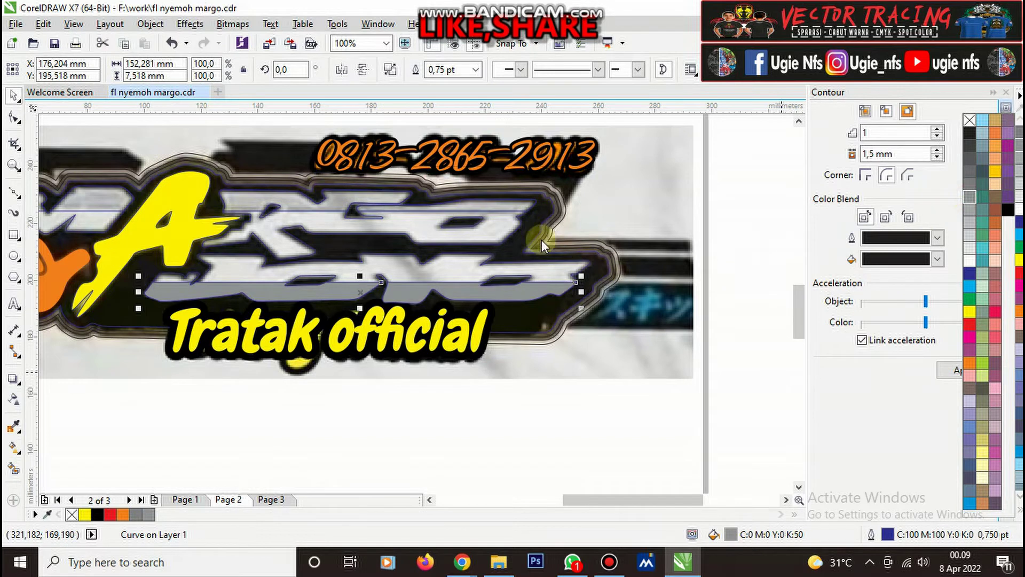
pyautogui.click(492, 214)
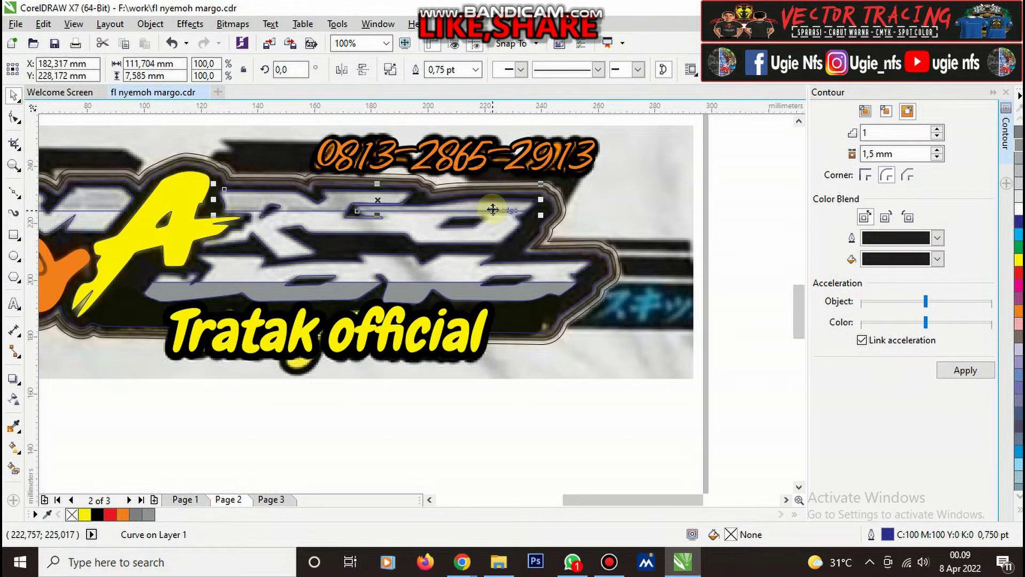
pyautogui.scroll(-3, 390, 240)
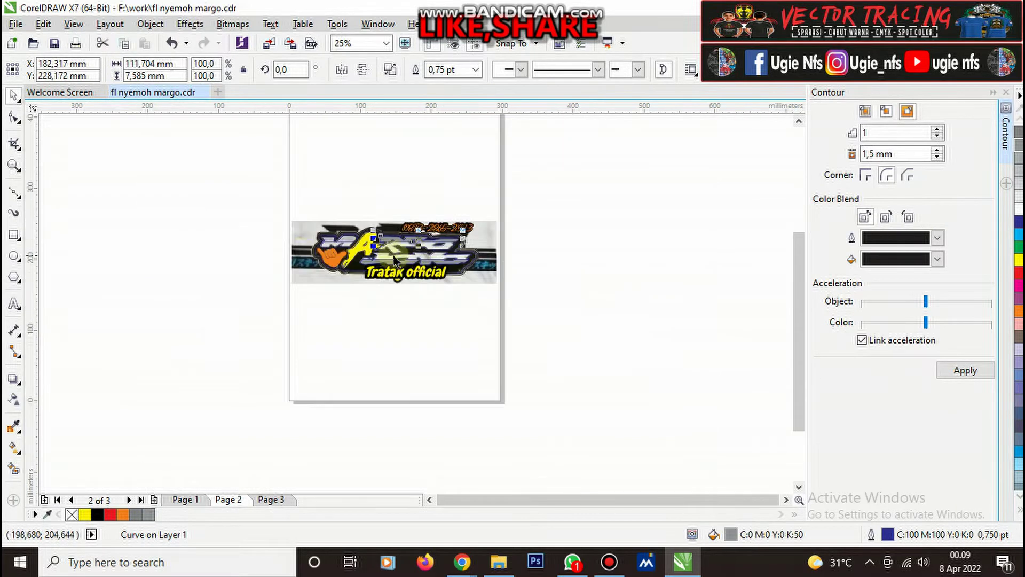
pyautogui.scroll(3, 390, 240)
pyautogui.click(422, 191)
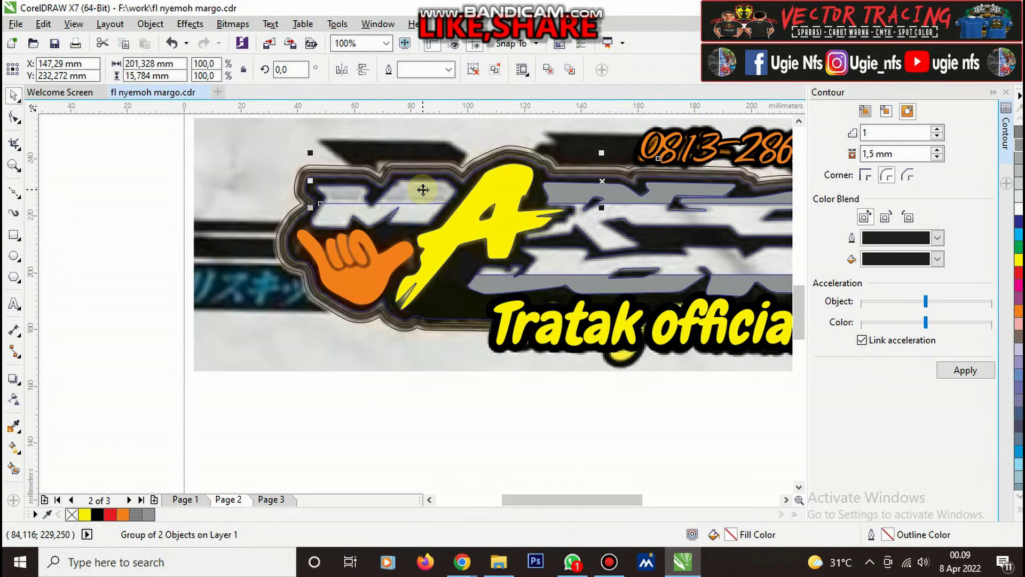
pyautogui.click(570, 263)
# Fill the lower and upper lettering with white, undoing the accidental white fill on the logo.
pyautogui.click(555, 249)
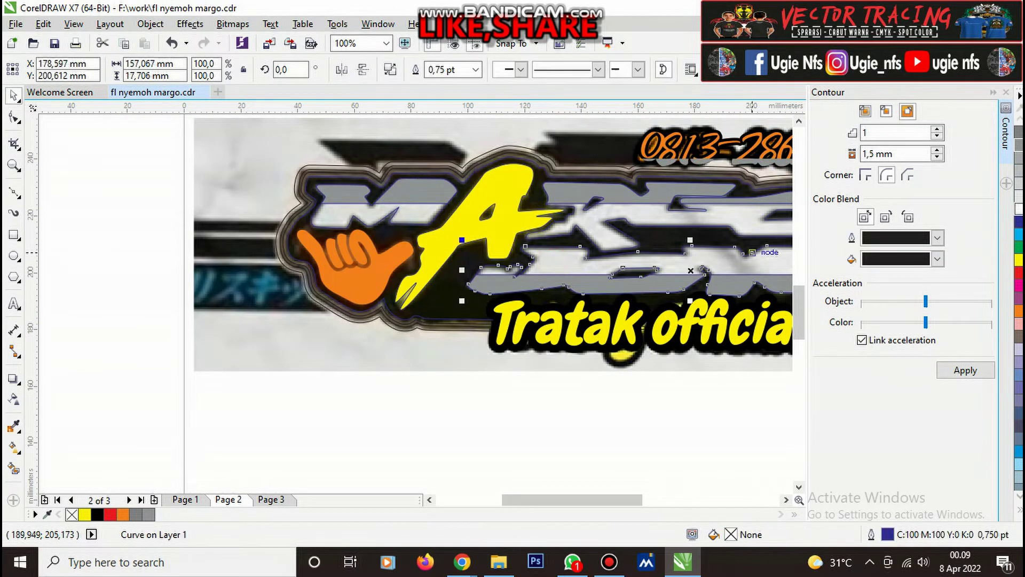
pyautogui.click(494, 265)
pyautogui.click(602, 235)
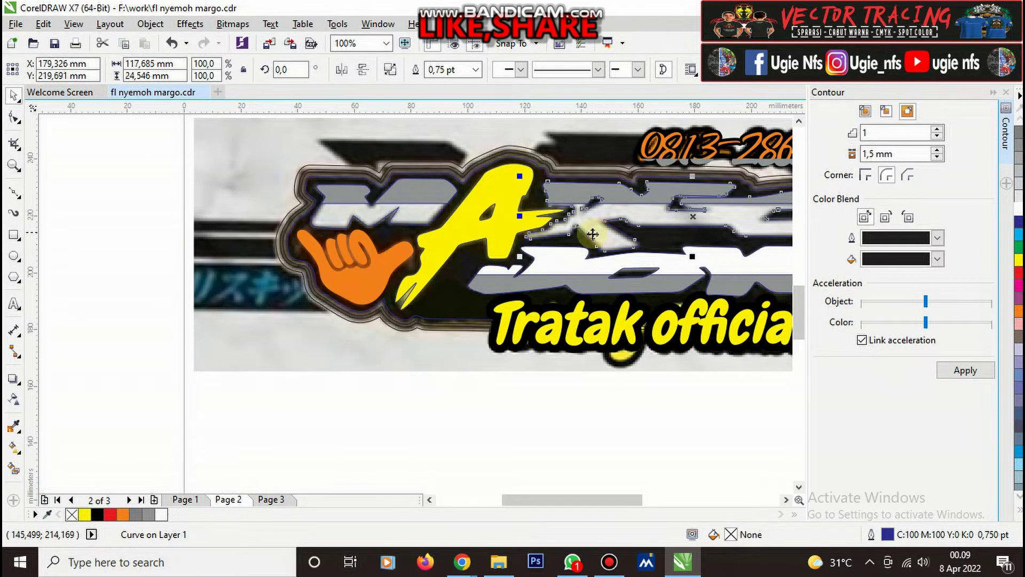
pyautogui.click(382, 239)
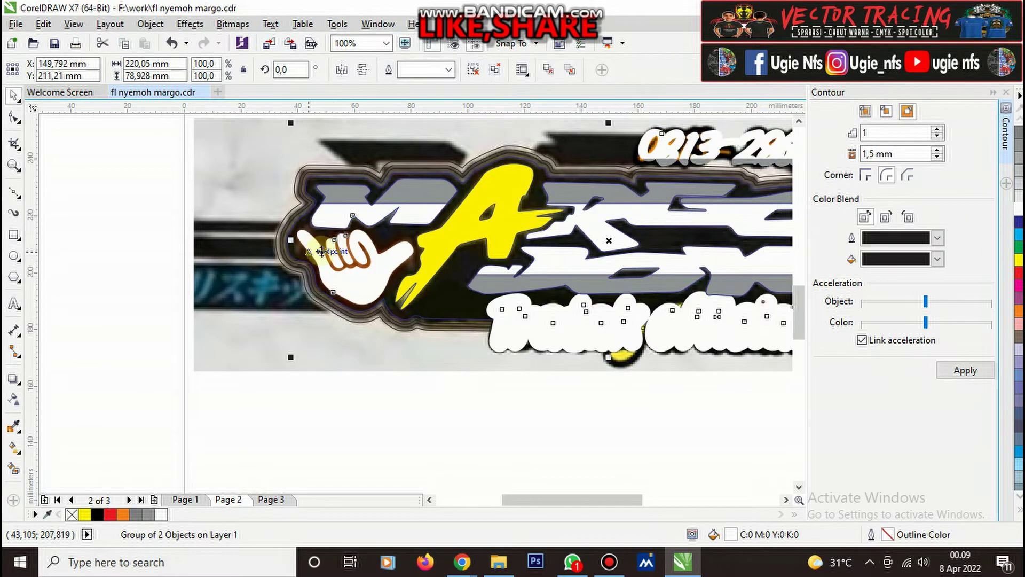
pyautogui.hotkey('ctrl', 'z')
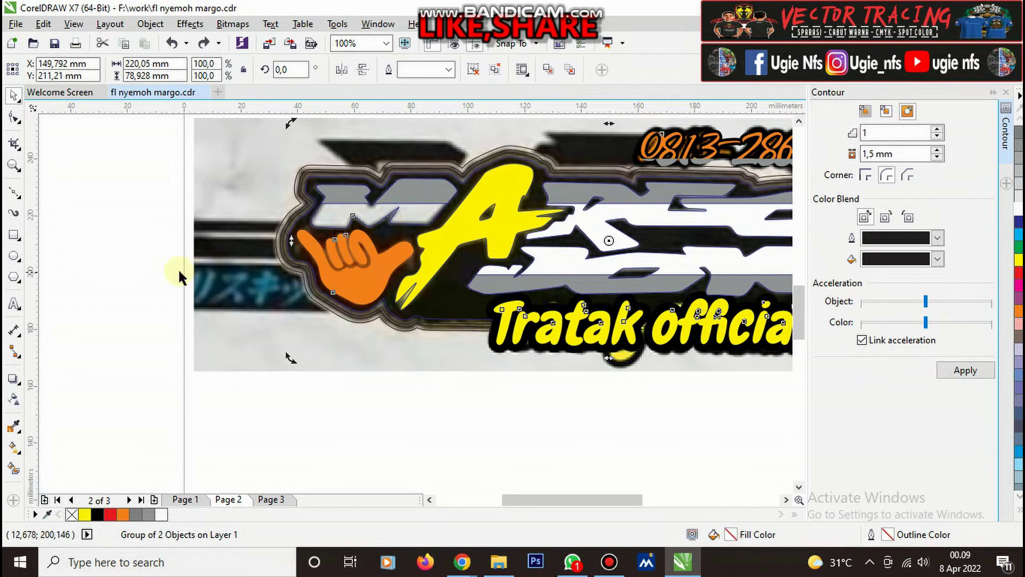
# Reselect the logo group and a single curve inside it to check the fills, then deselect.
pyautogui.click(178, 268)
pyautogui.click(407, 220)
pyautogui.keyDown('ctrl'); pyautogui.click(413, 227); pyautogui.keyUp('ctrl')
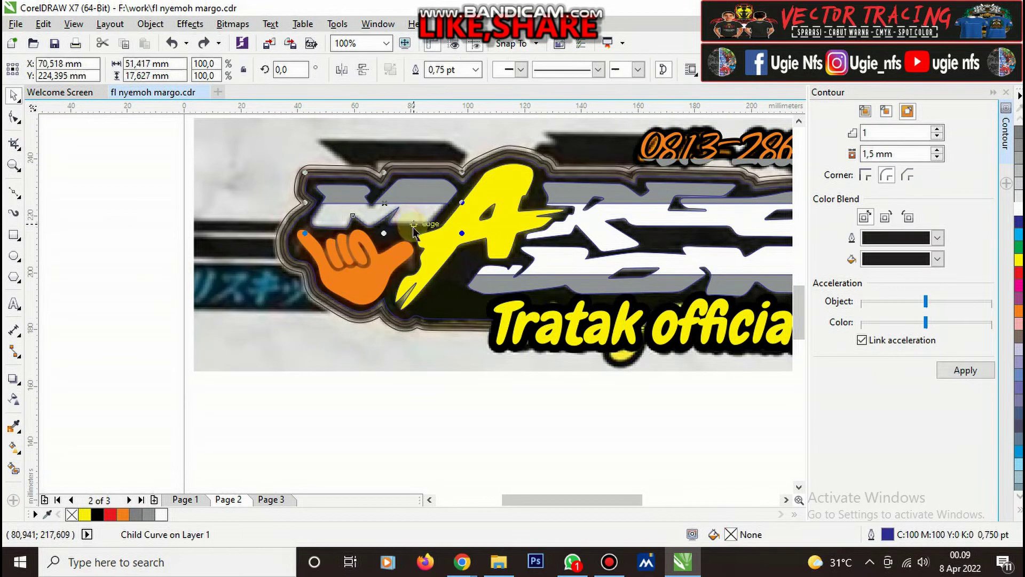
pyautogui.scroll(-2, 362, 251)
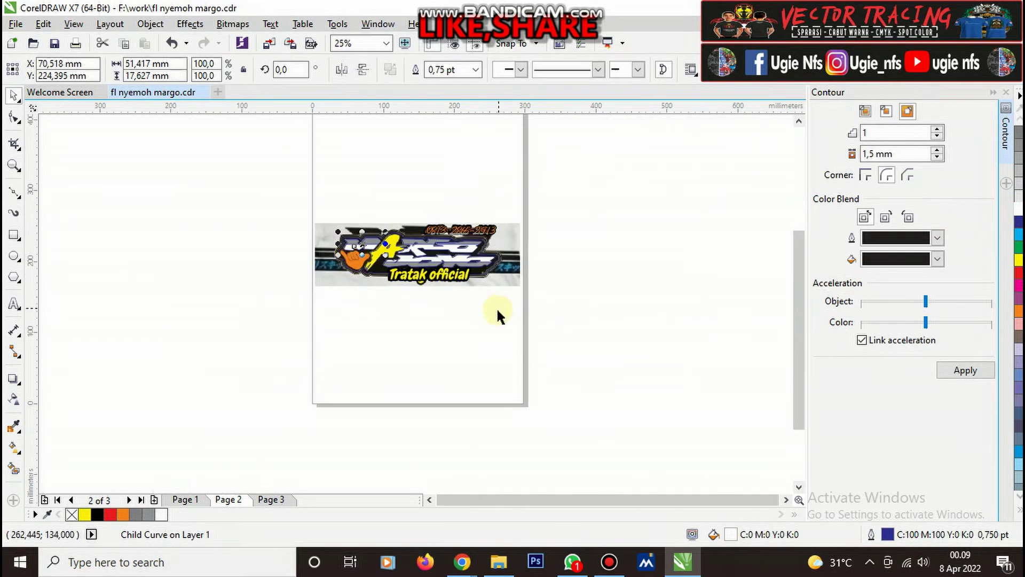
pyautogui.click(495, 306)
pyautogui.scroll(2, 448, 263)
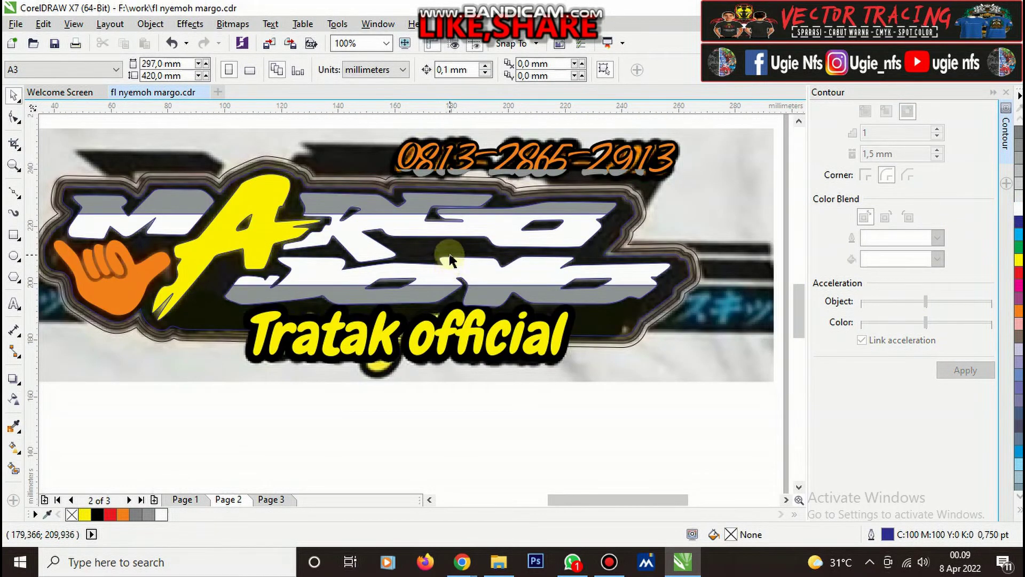
# Fill the dark backing shape with black sampled using the Color Eyedropper.
pyautogui.click(14, 426)
pyautogui.scroll(2, 622, 339)
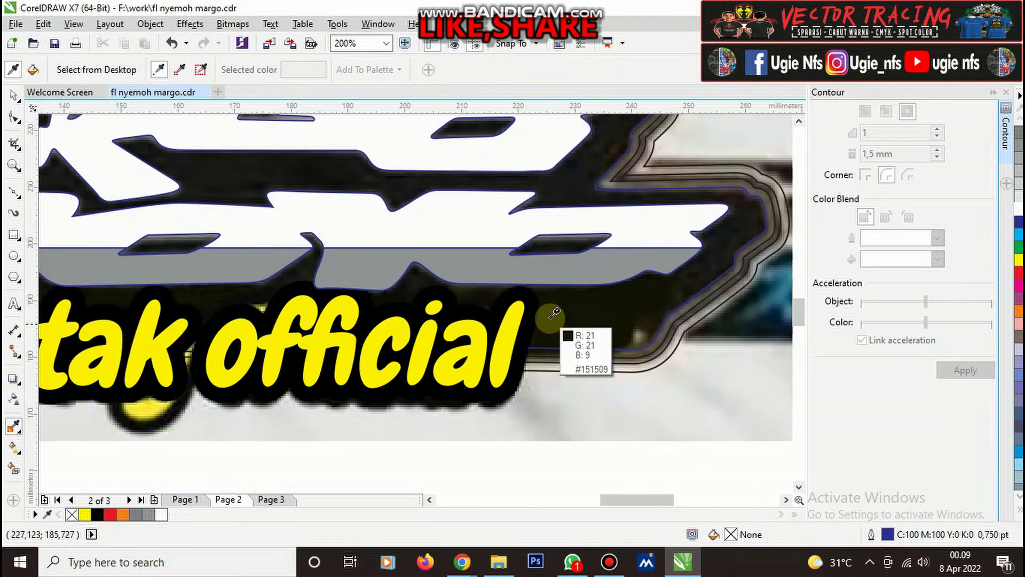
pyautogui.click(589, 326)
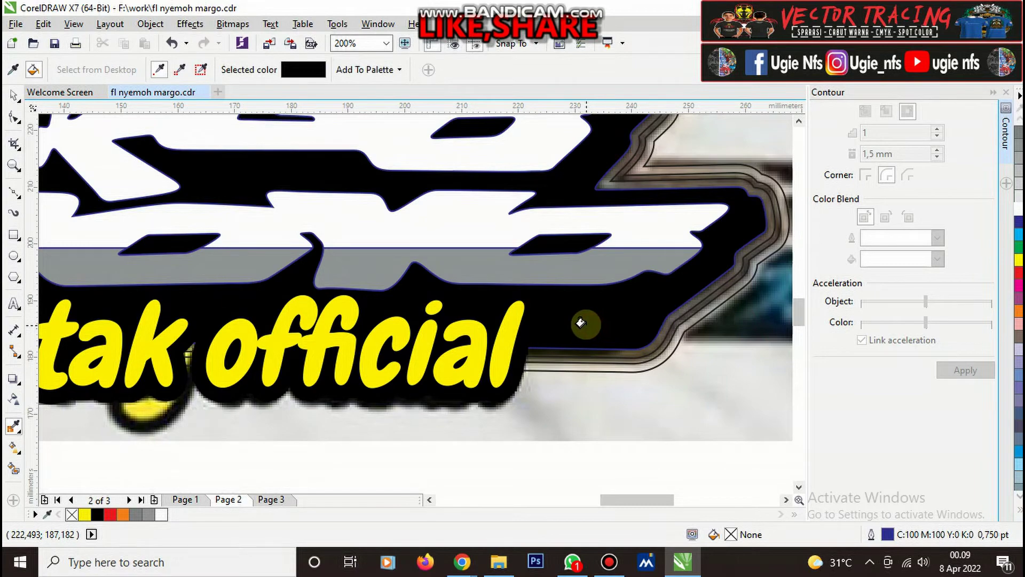
pyautogui.scroll(-4, 504, 320)
pyautogui.scroll(8, 619, 261)
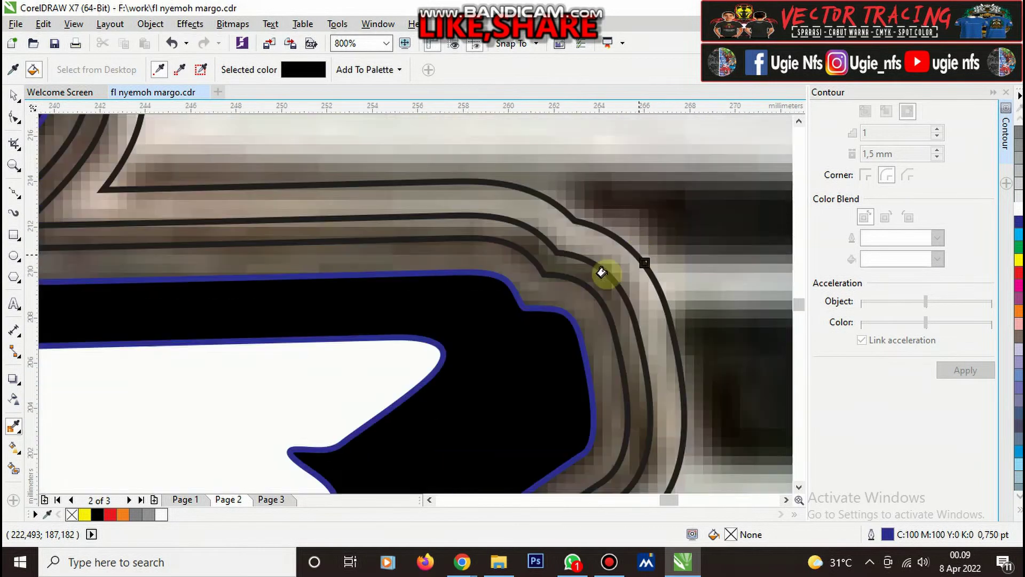
pyautogui.scroll(-2, 524, 303)
pyautogui.scroll(1, 499, 400)
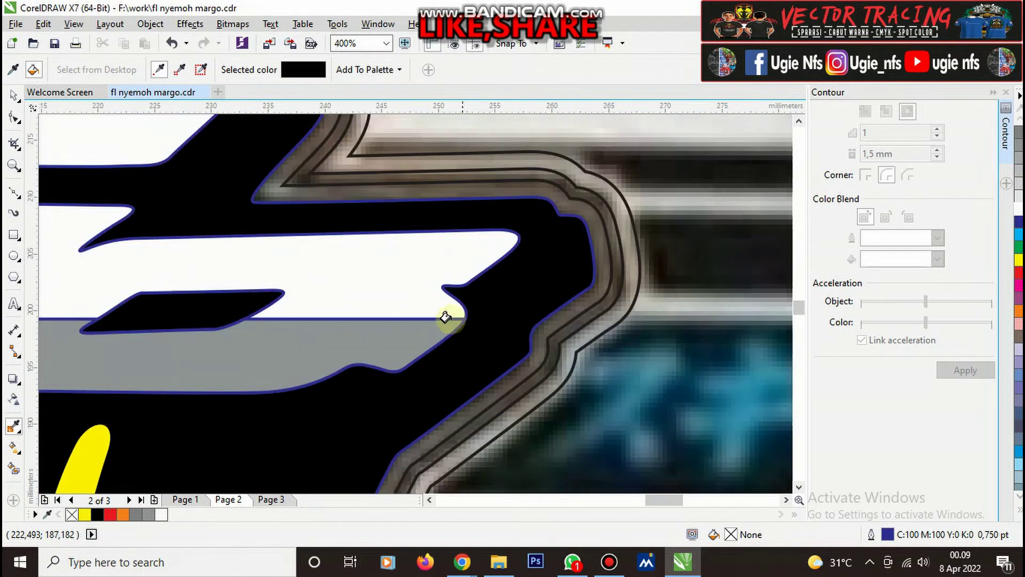
# Fill the contour bands alternately white, black and white with sampled colours.
pyautogui.click(444, 265)
pyautogui.scroll(2, 553, 314)
pyautogui.click(587, 288)
pyautogui.click(590, 270)
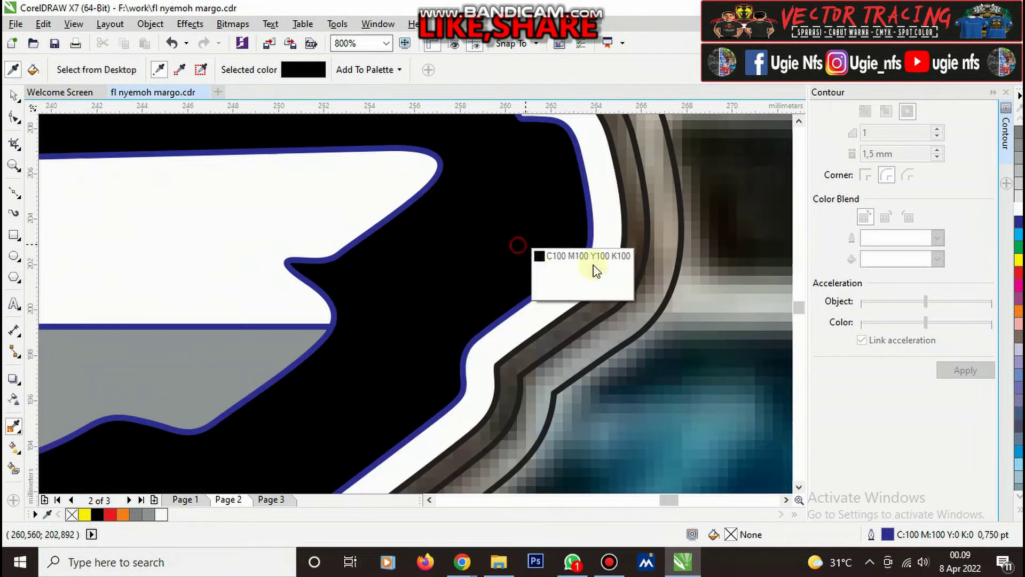
pyautogui.click(636, 256)
pyautogui.click(600, 227)
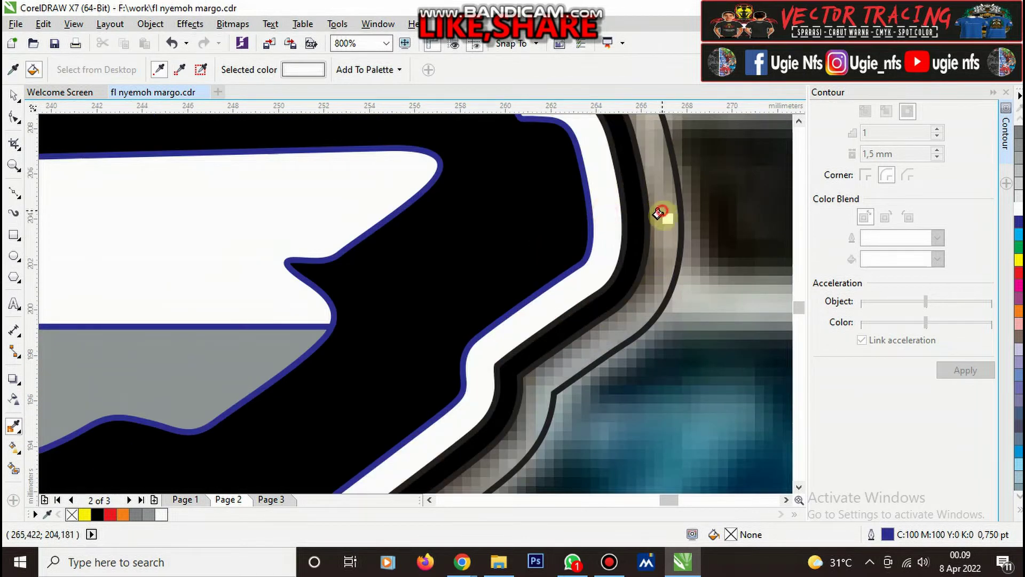
pyautogui.click(662, 214)
pyautogui.scroll(-3, 592, 305)
pyautogui.scroll(-1, 592, 305)
# Group all 11 logo objects with Ctrl+G and remove the group's outline.
pyautogui.press('space')
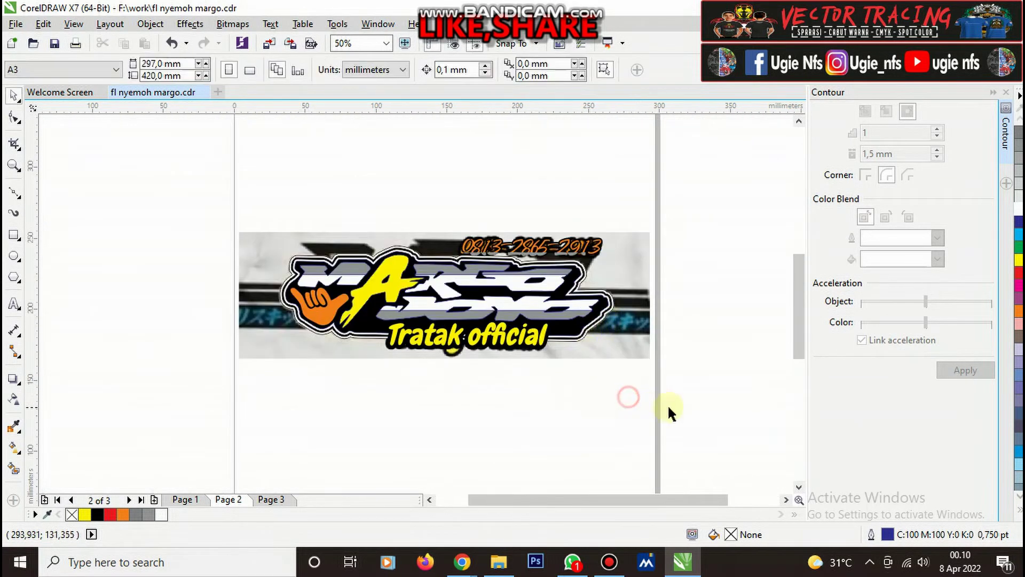
pyautogui.moveTo(665, 406); pyautogui.dragTo(299, 173)
pyautogui.hotkey('ctrl', 'g')
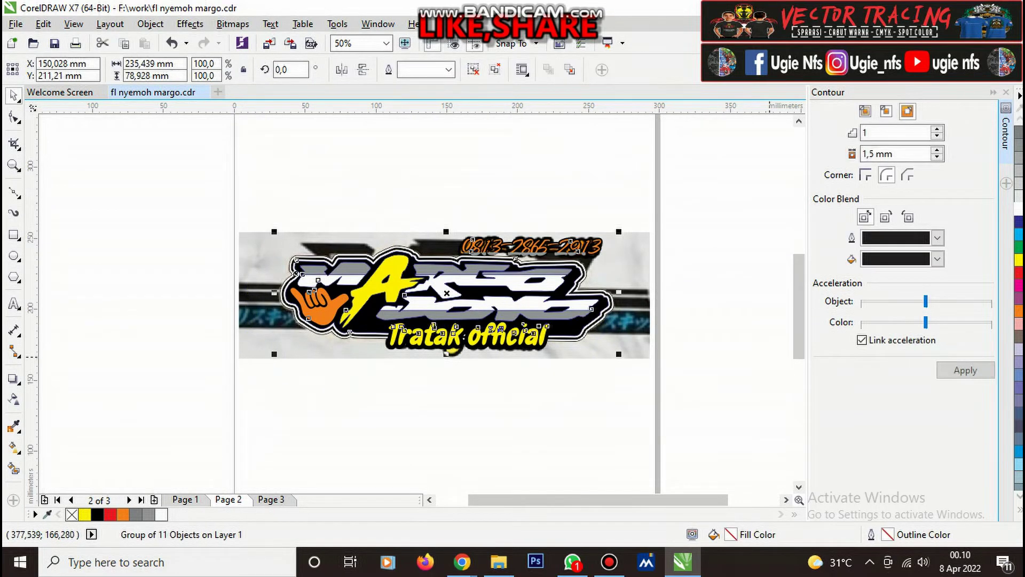
pyautogui.click(1018, 510)
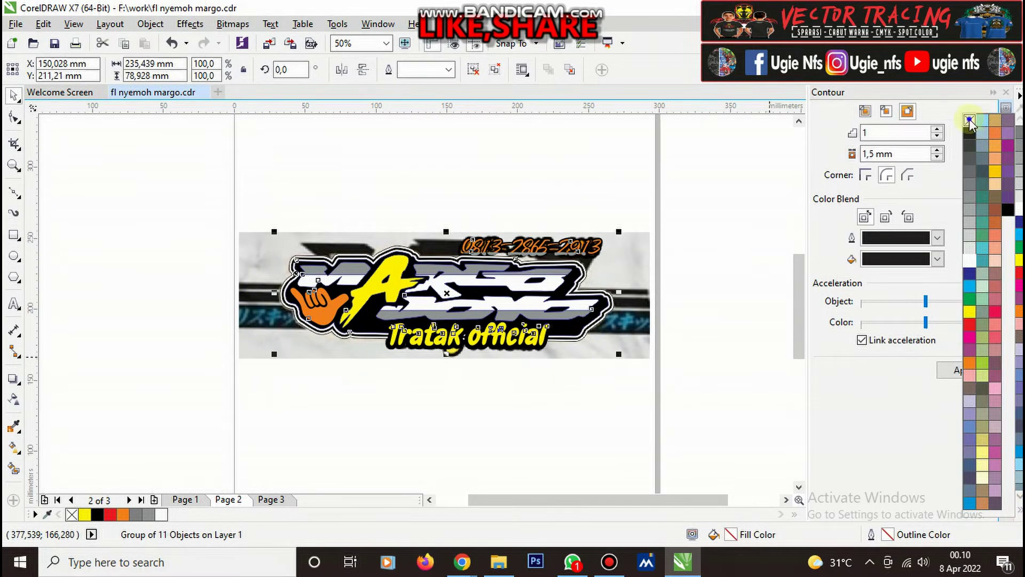
pyautogui.rightClick(970, 123)
pyautogui.click(534, 197)
pyautogui.scroll(2, 261, 287)
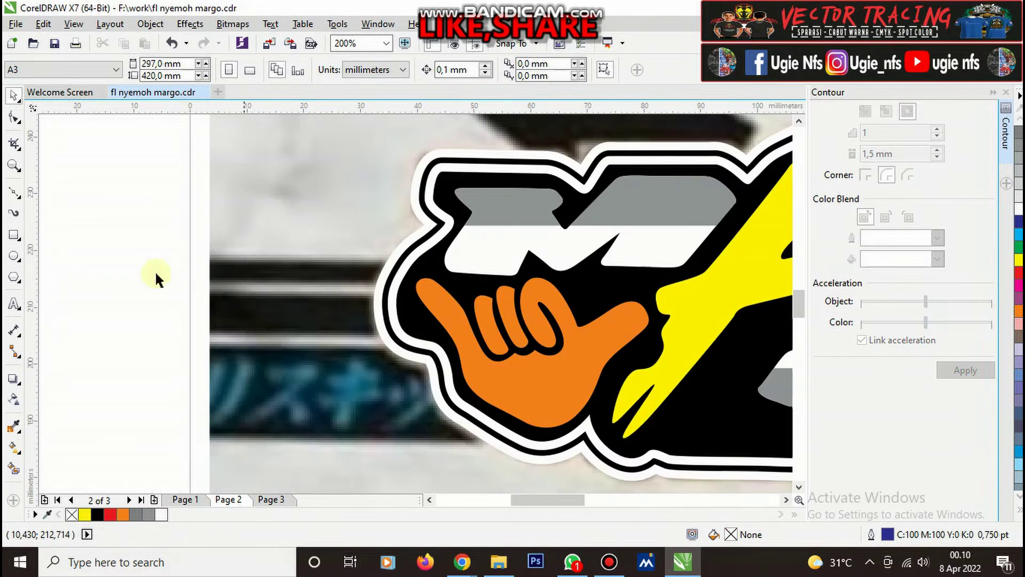
pyautogui.scroll(-2, 206, 263)
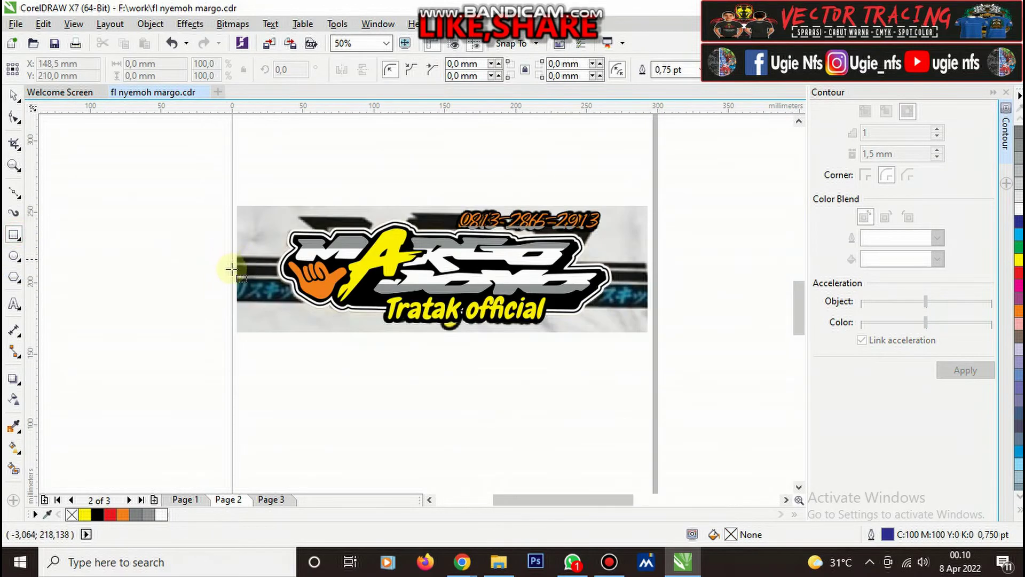
# Draw a rectangle over the bitmap's stripes and stretch it into a wide frame.
pyautogui.scroll(2, 270, 245)
pyautogui.moveTo(266, 233); pyautogui.dragTo(403, 407)
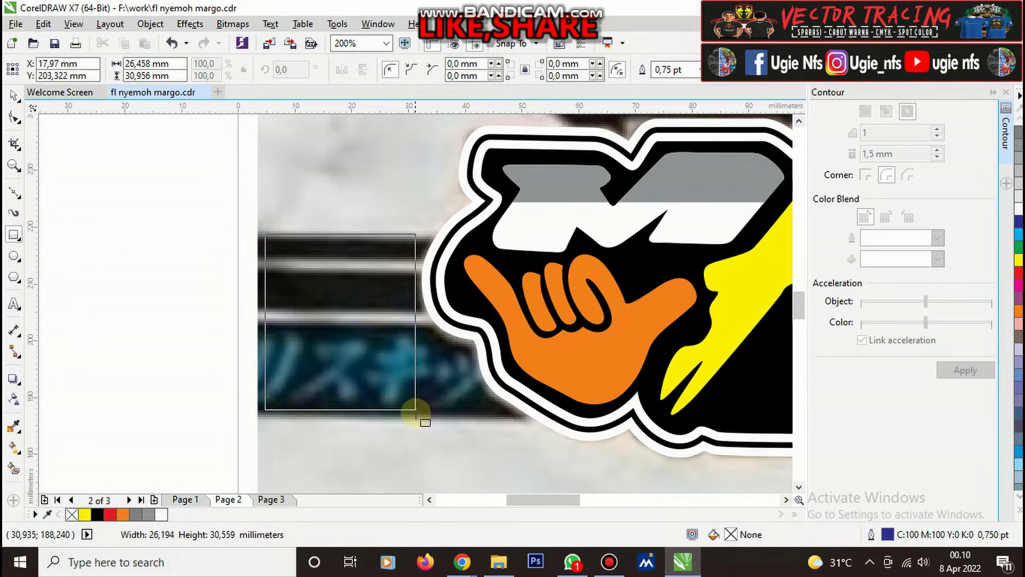
pyautogui.scroll(-3, 230, 337)
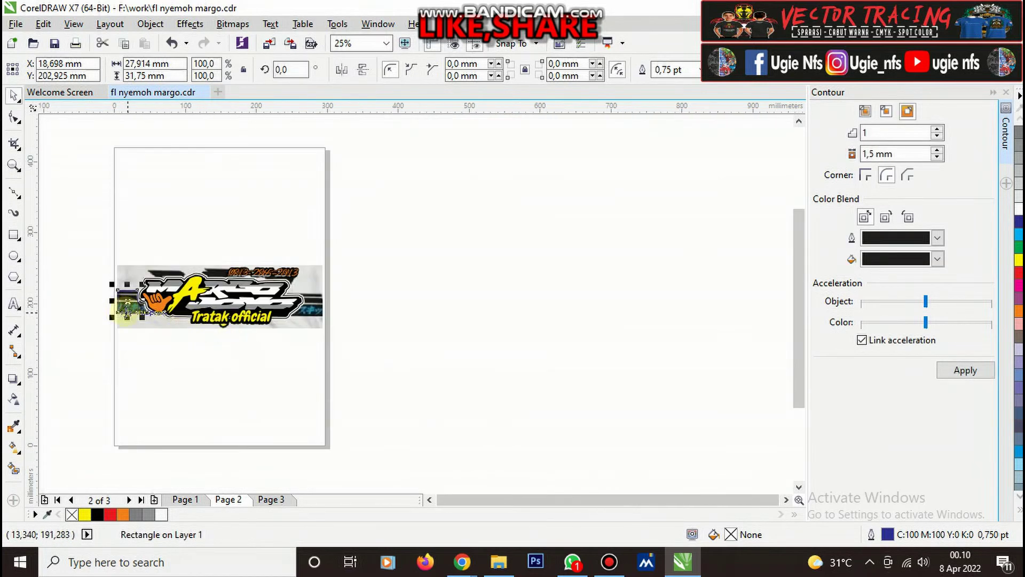
pyautogui.scroll(1, 155, 299)
pyautogui.moveTo(251, 306); pyautogui.dragTo(571, 342)
pyautogui.scroll(-1, 481, 331)
pyautogui.scroll(3, 320, 320)
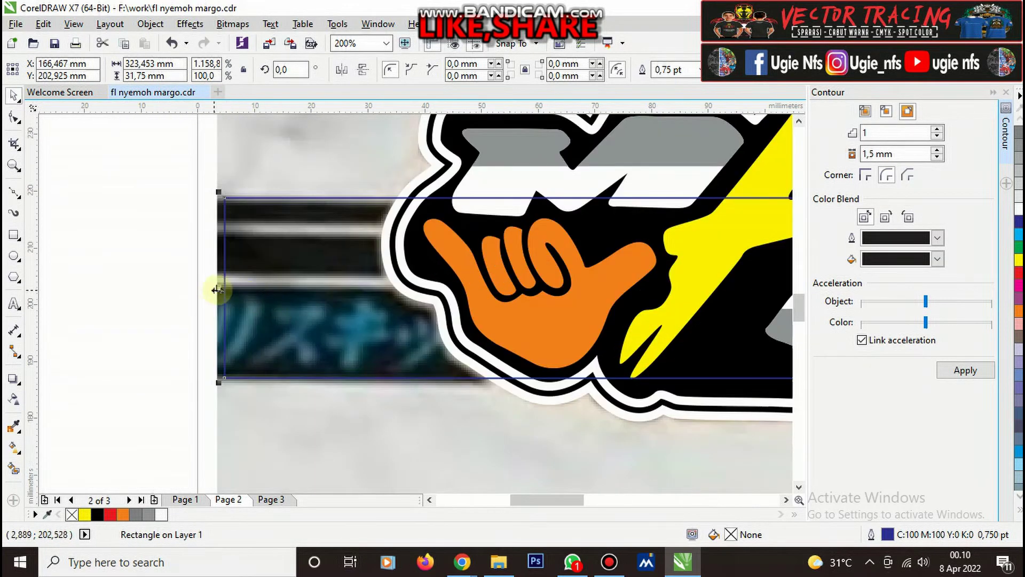
pyautogui.moveTo(220, 288); pyautogui.dragTo(73, 288)
pyautogui.scroll(-3, 172, 318)
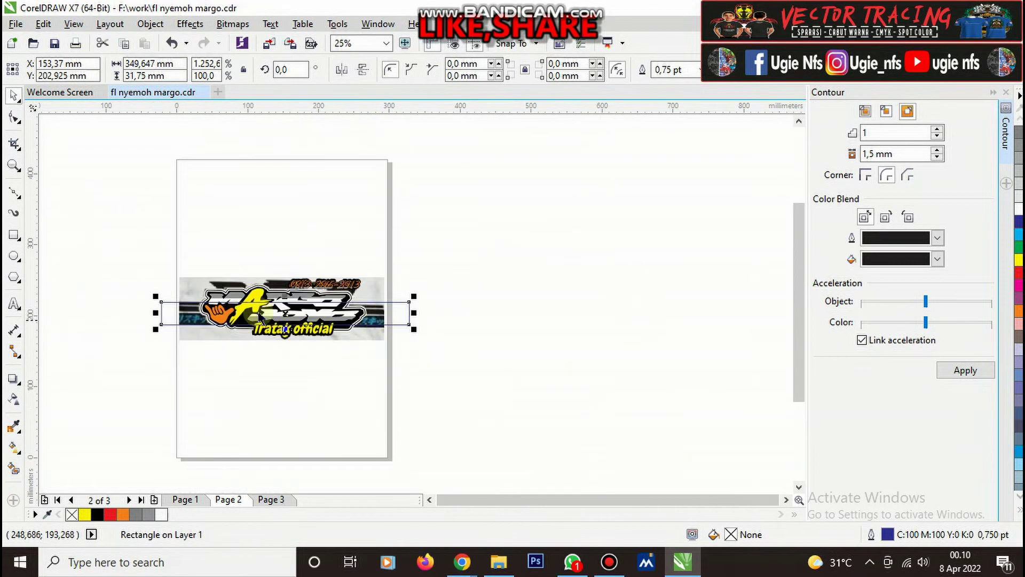
pyautogui.scroll(1, 541, 332)
pyautogui.moveTo(565, 315); pyautogui.dragTo(641, 315)
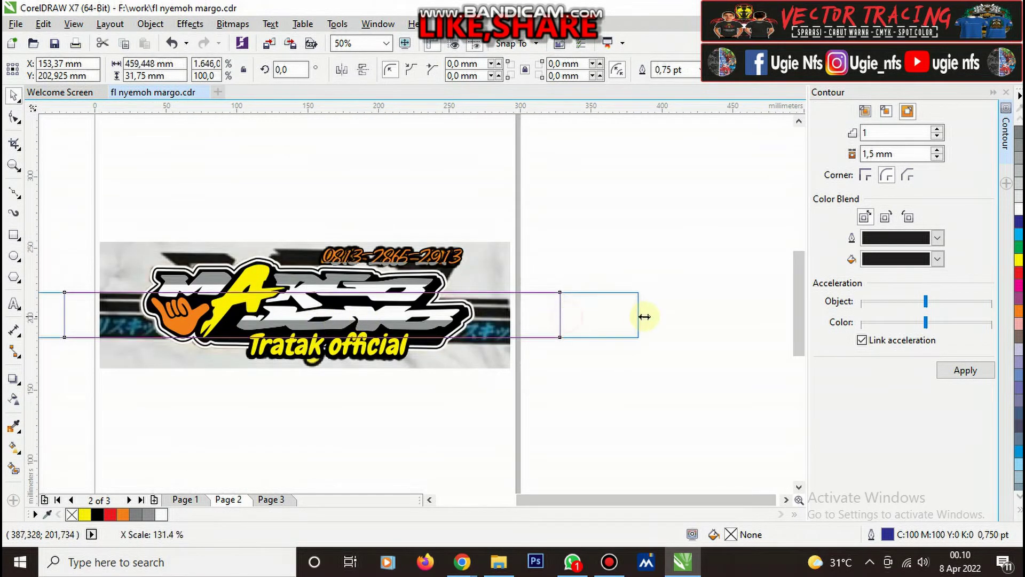
# Change the document measurement units to centimeters.
pyautogui.click(569, 395)
pyautogui.click(402, 72)
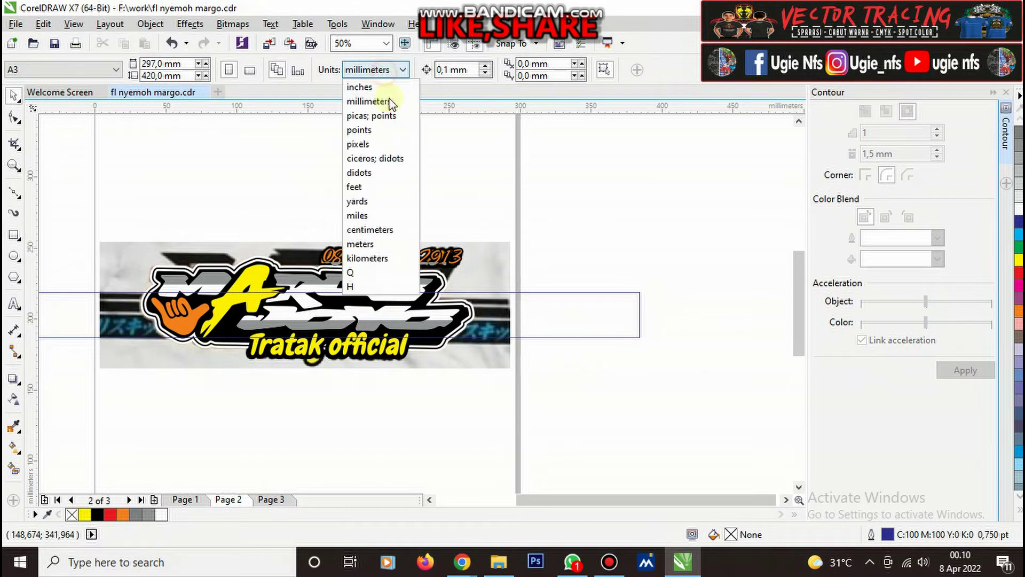
pyautogui.click(381, 239)
pyautogui.click(565, 303)
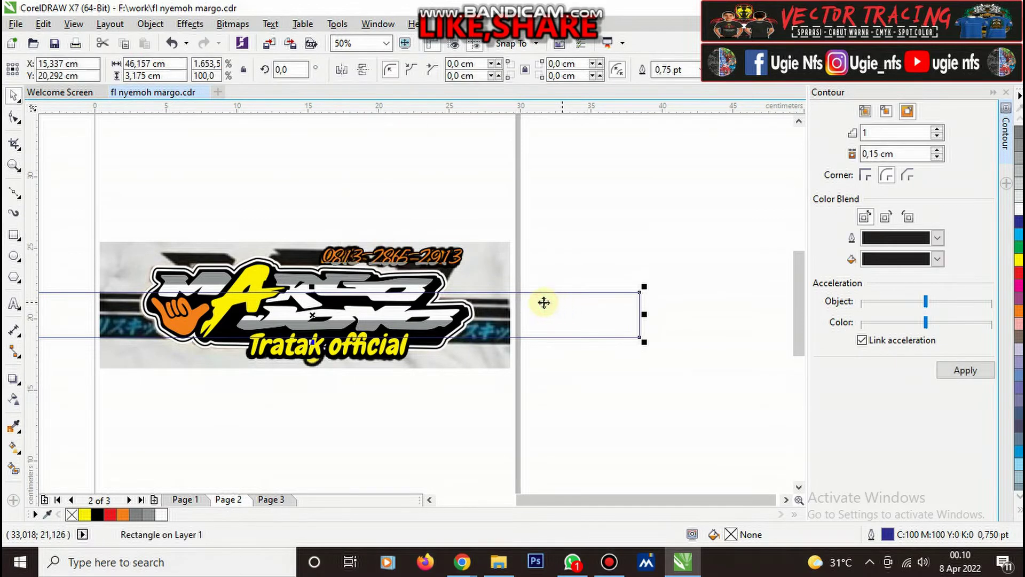
# Draw a thin rectangle over the upper stripe, copy it onto the lower stripe, and group both.
pyautogui.scroll(-1, 543, 342)
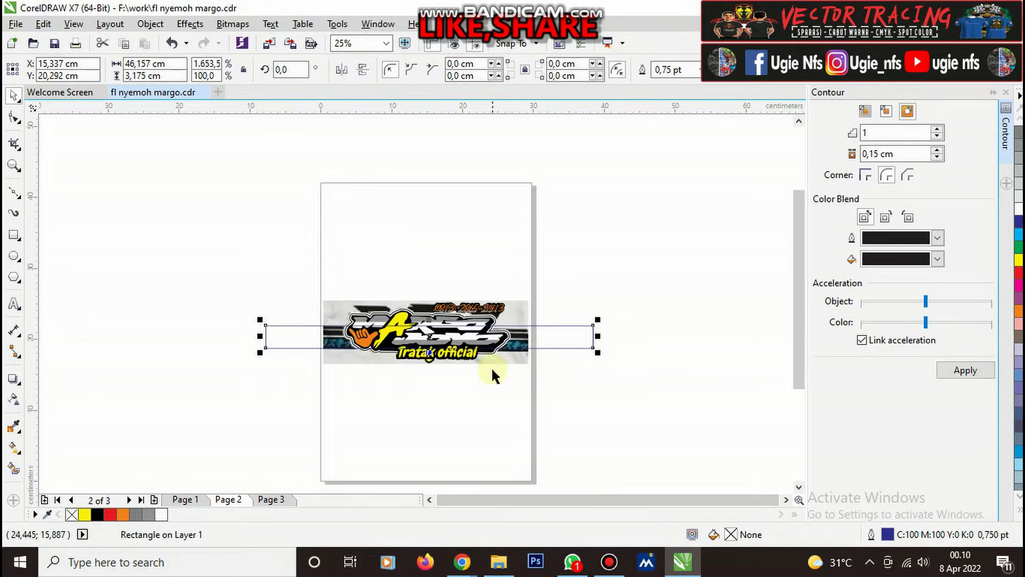
pyautogui.scroll(1, 336, 331)
pyautogui.scroll(2, 351, 312)
pyautogui.scroll(-1, 366, 302)
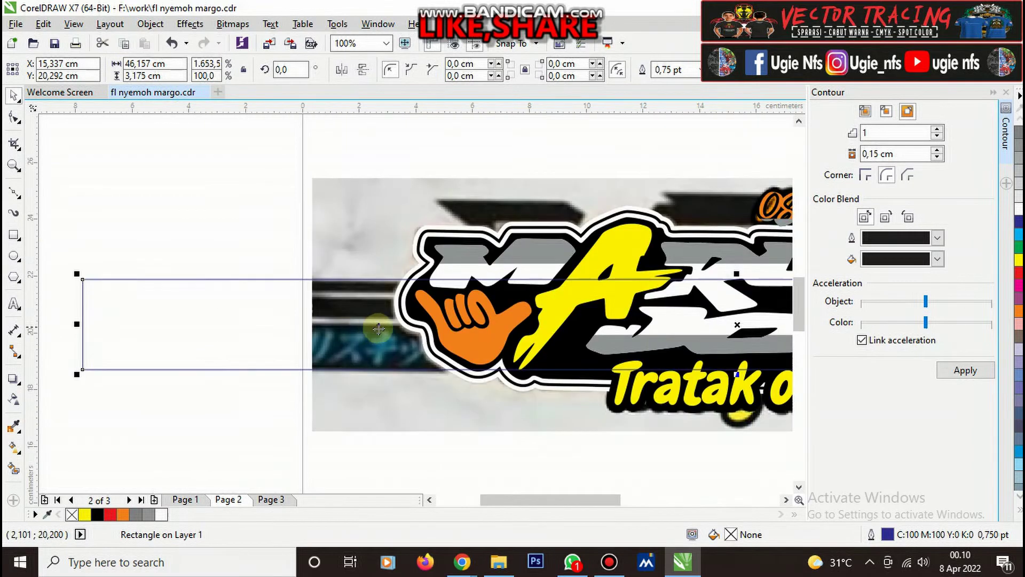
pyautogui.scroll(2, 333, 310)
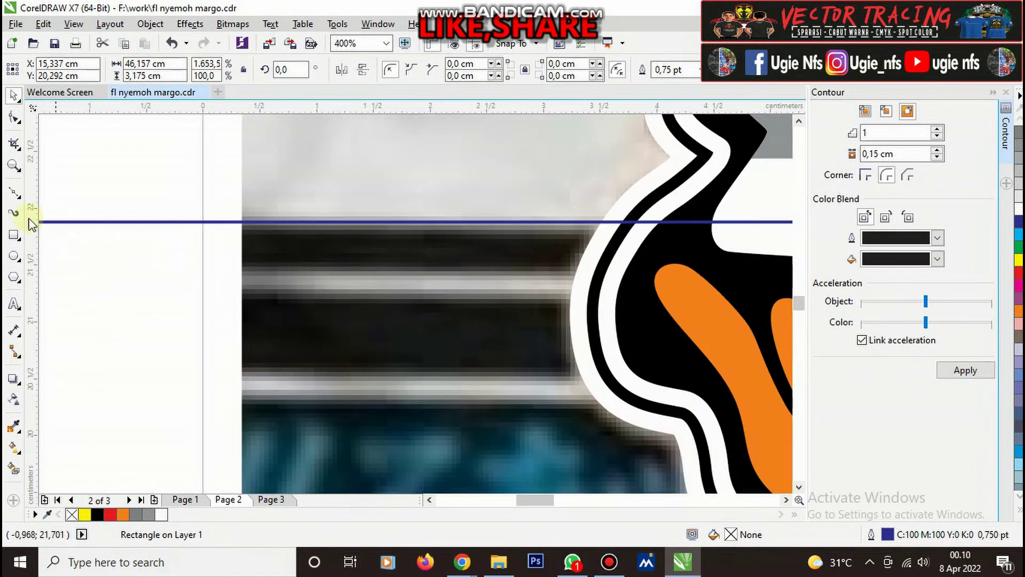
pyautogui.moveTo(331, 269); pyautogui.dragTo(489, 291)
pyautogui.scroll(-3, 428, 310)
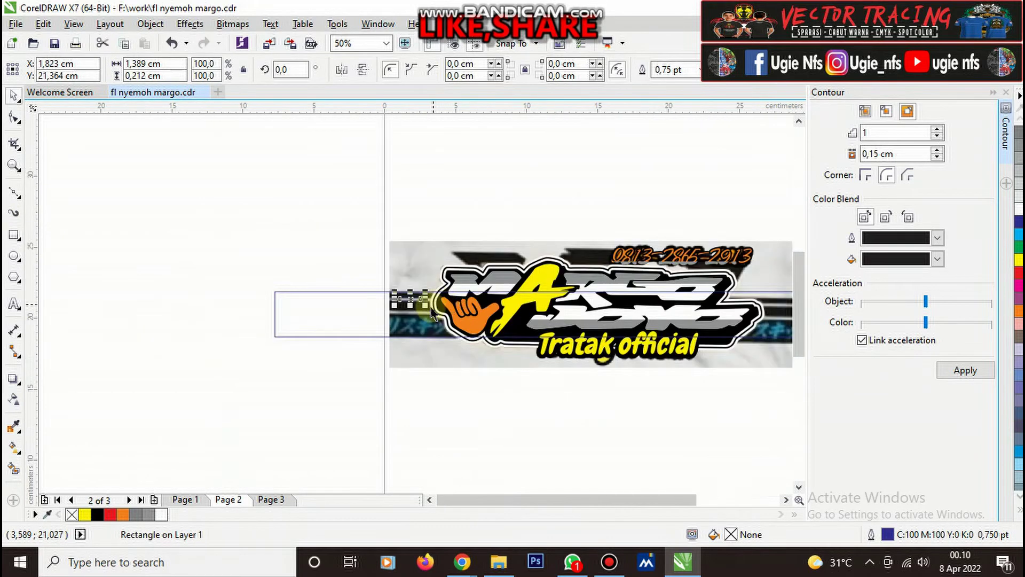
pyautogui.scroll(2, 402, 297)
pyautogui.scroll(1, 408, 304)
pyautogui.moveTo(425, 222); pyautogui.dragTo(429, 321)
pyautogui.keyDown('shift'); pyautogui.click(422, 222); pyautogui.keyUp('shift')
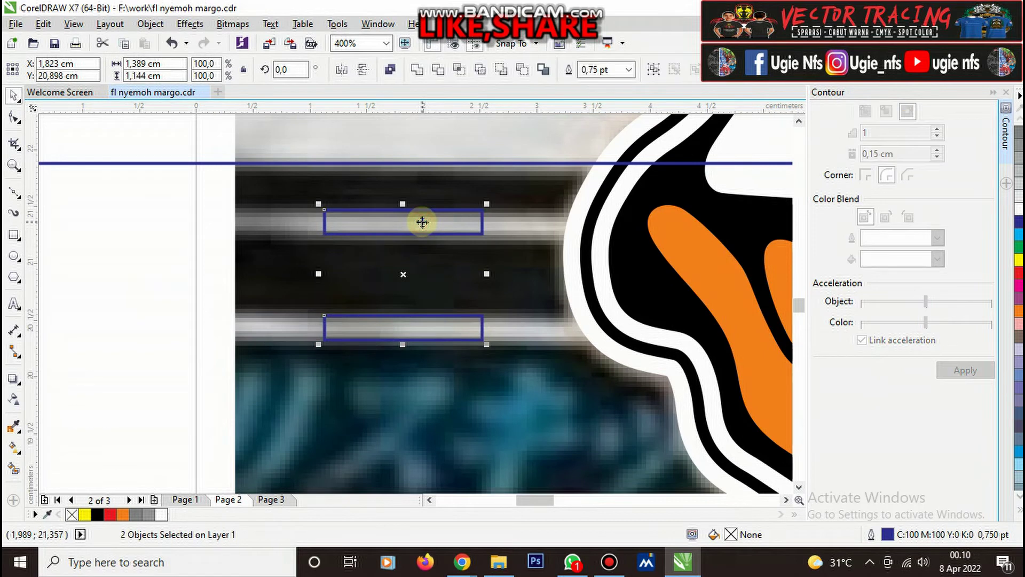
pyautogui.hotkey('ctrl', 'g')
# Stretch the stripe pair across the banner so it ends at the frame's edge.
pyautogui.scroll(-2, 471, 330)
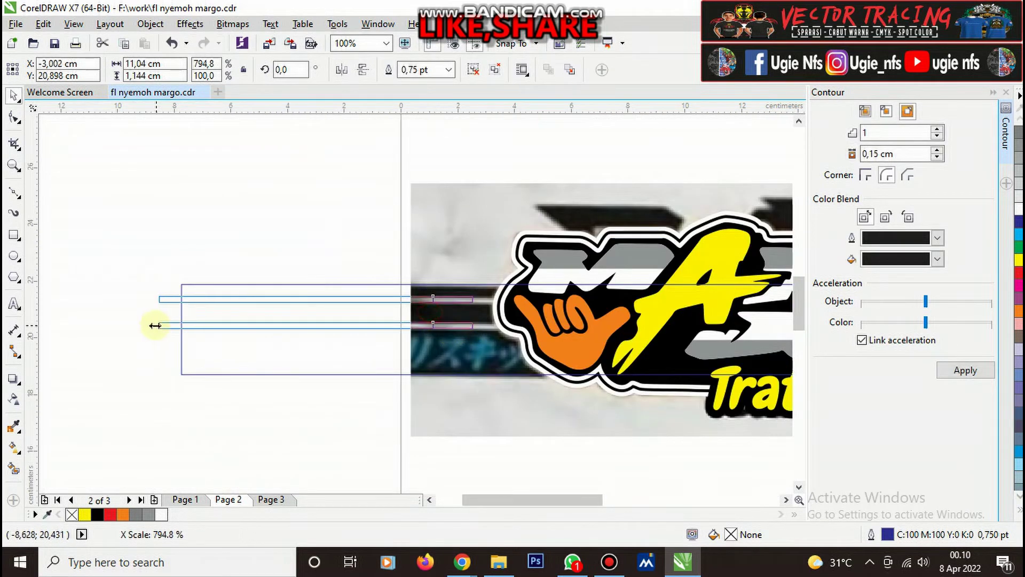
pyautogui.moveTo(430, 312); pyautogui.dragTo(152, 325)
pyautogui.scroll(-2, 200, 330)
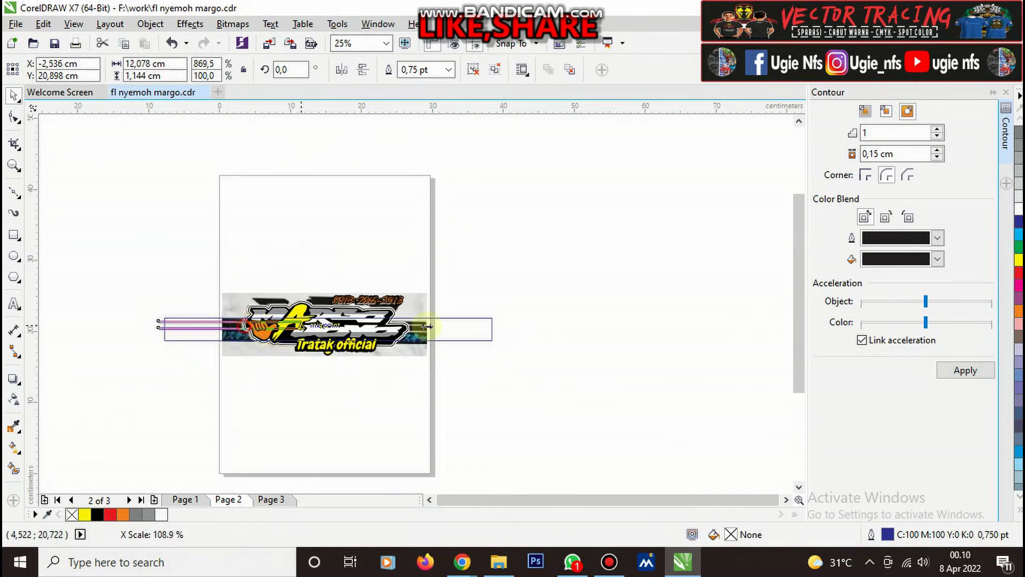
pyautogui.moveTo(243, 325); pyautogui.dragTo(547, 327)
pyautogui.scroll(2, 529, 336)
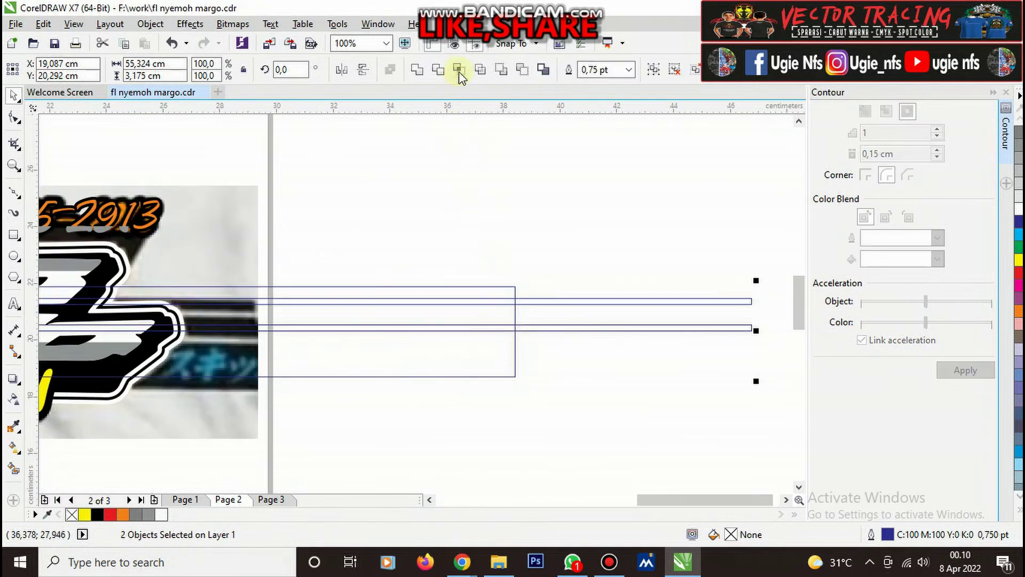
pyautogui.moveTo(756, 330); pyautogui.dragTo(519, 314)
# Send the stripe group to the back of the layer via Order > To Back of Layer.
pyautogui.click(569, 302)
pyautogui.scroll(-2, 569, 303)
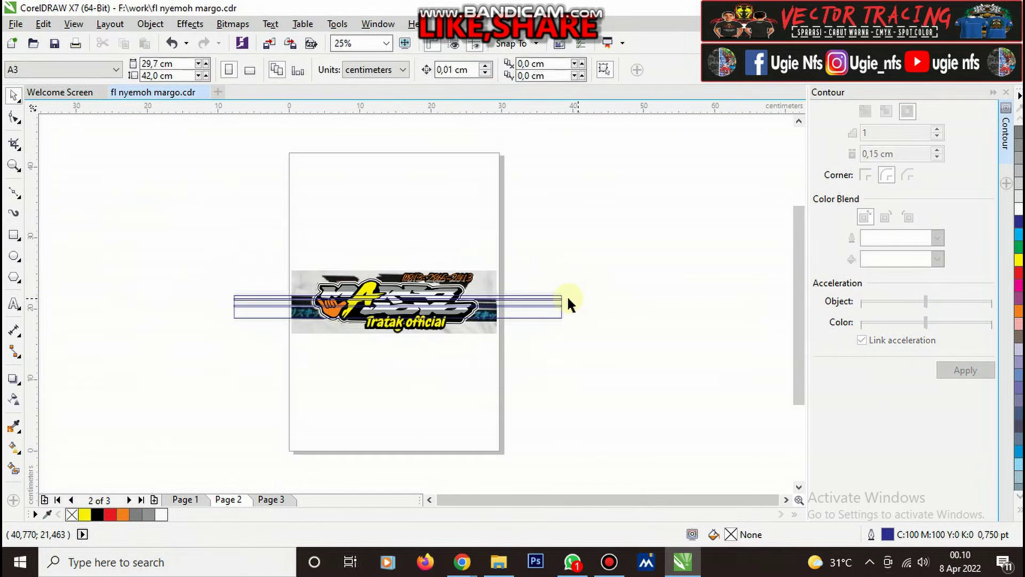
pyautogui.scroll(1, 318, 325)
pyautogui.click(384, 299)
pyautogui.rightClick(386, 299)
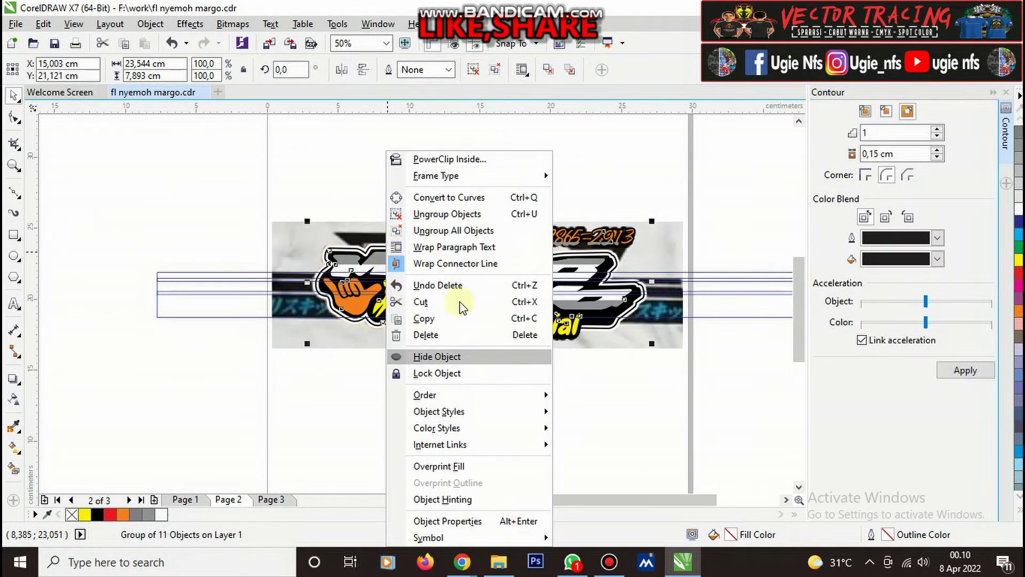
pyautogui.click(595, 426)
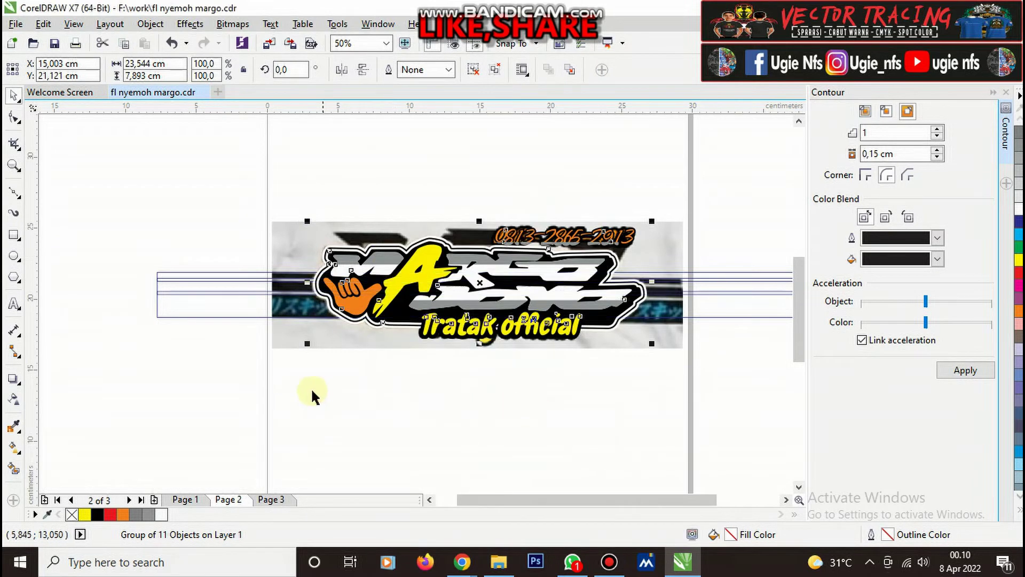
pyautogui.click(306, 394)
pyautogui.scroll(1, 289, 336)
pyautogui.scroll(-1, 264, 303)
pyautogui.scroll(1, 265, 303)
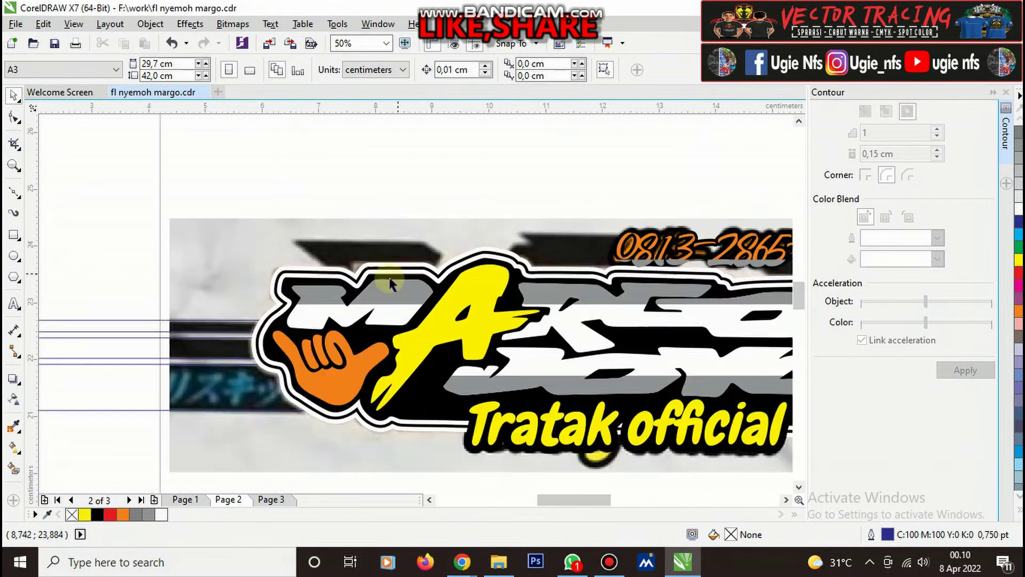
pyautogui.scroll(1, 161, 299)
# Start a Bezier curve at the backing's upper-left corner, running along its top edge and around its right end.
pyautogui.click(11, 191)
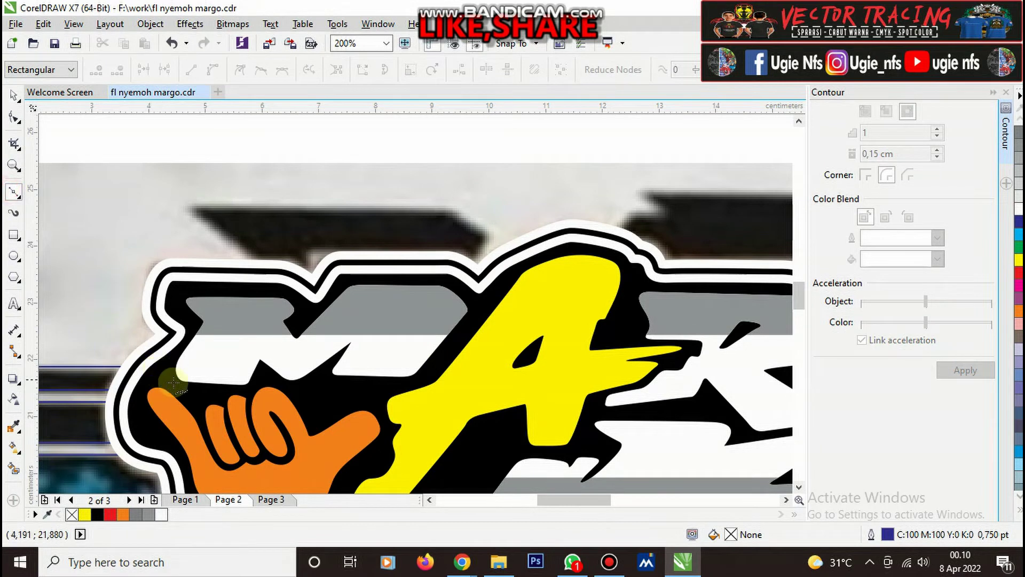
pyautogui.scroll(1, 252, 252)
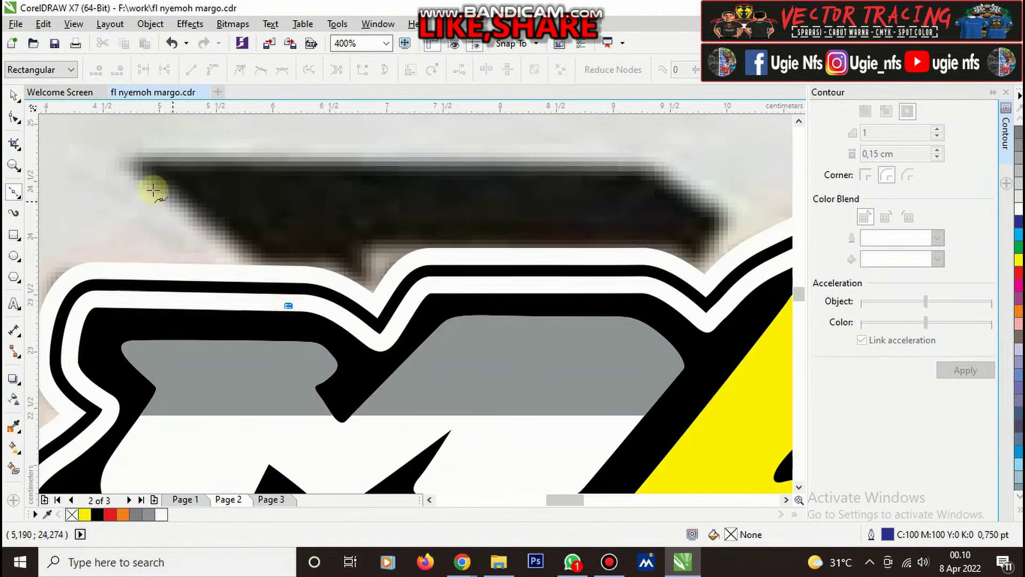
pyautogui.click(149, 165)
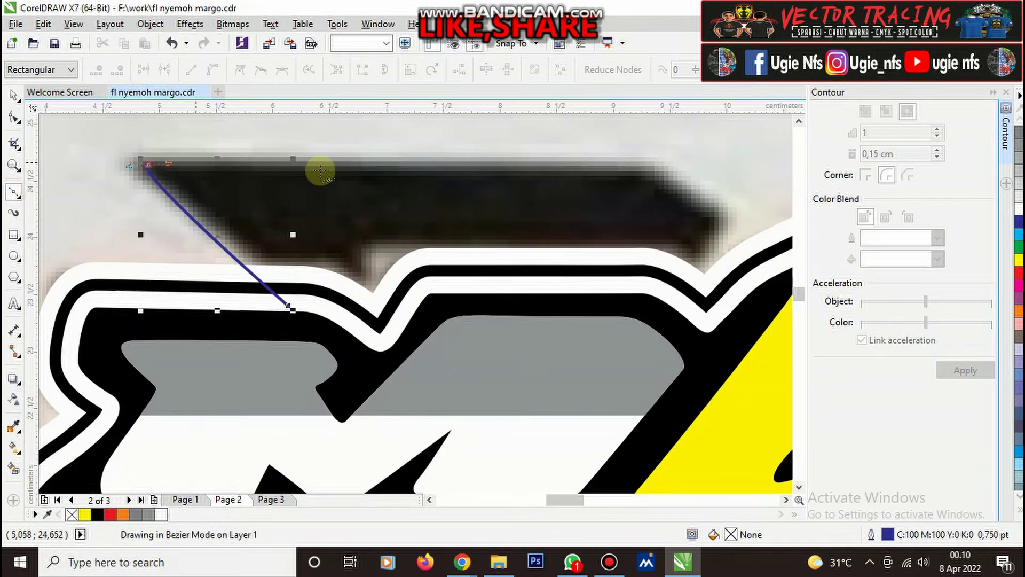
pyautogui.moveTo(627, 169); pyautogui.dragTo(648, 167)
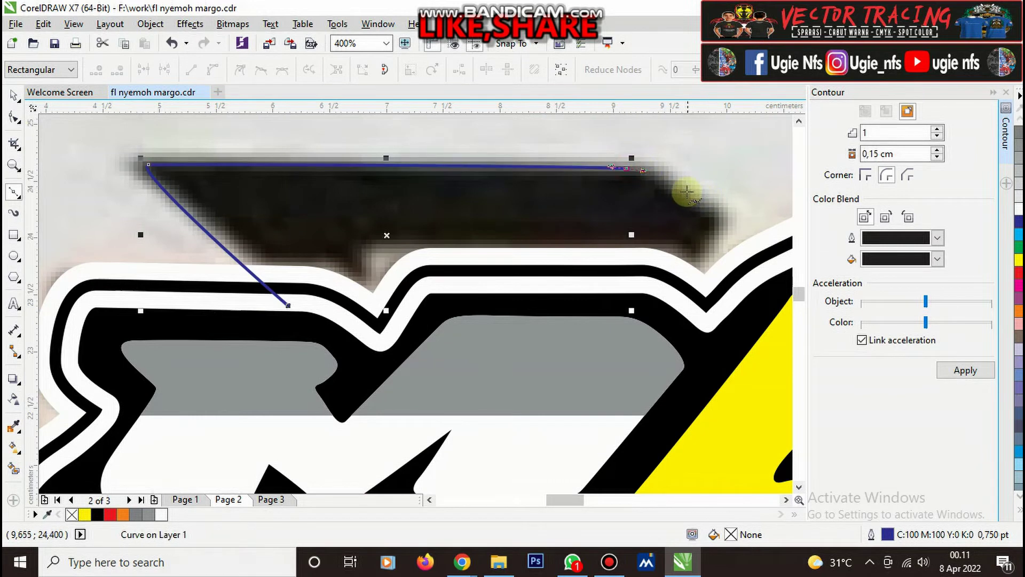
pyautogui.moveTo(685, 195); pyautogui.dragTo(701, 206)
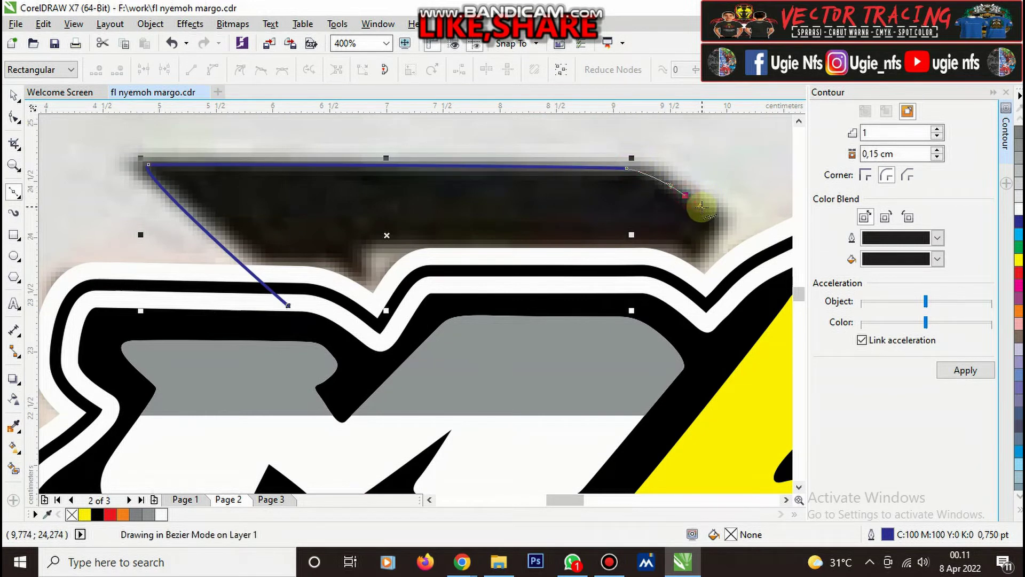
pyautogui.click(671, 308)
# Continue the Bezier outline over the A to the dark shape's corner.
pyautogui.press('F3')
pyautogui.press('F3')
pyautogui.scroll(2, 560, 316)
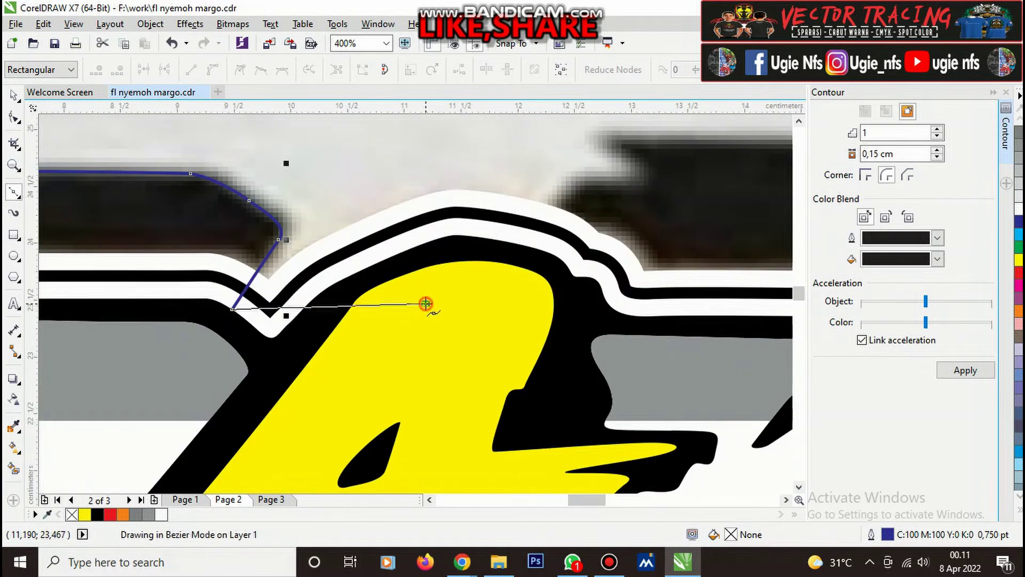
pyautogui.scroll(1, 556, 194)
pyautogui.moveTo(568, 236); pyautogui.dragTo(662, 203)
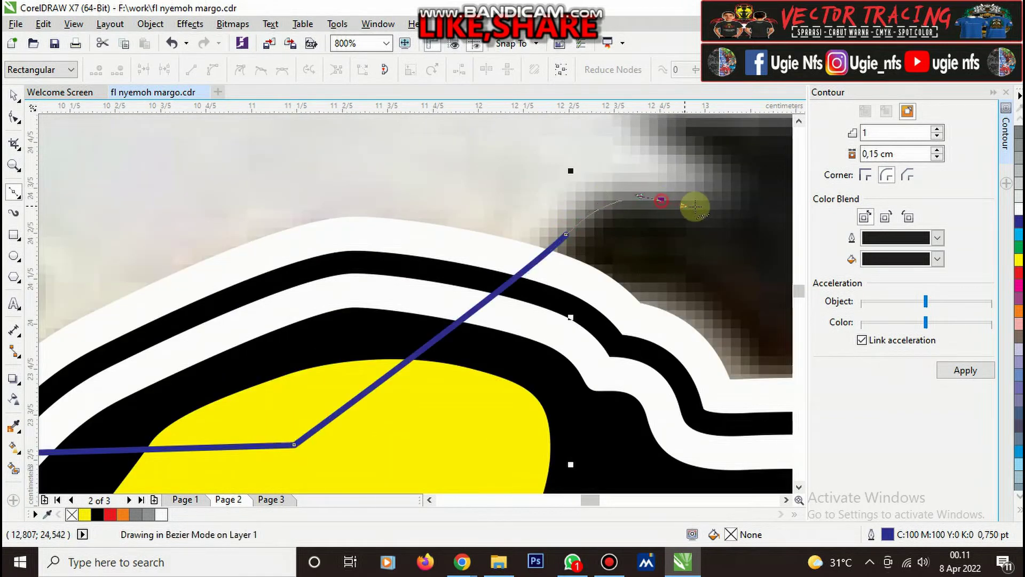
pyautogui.scroll(-1, 612, 187)
pyautogui.scroll(1, 611, 187)
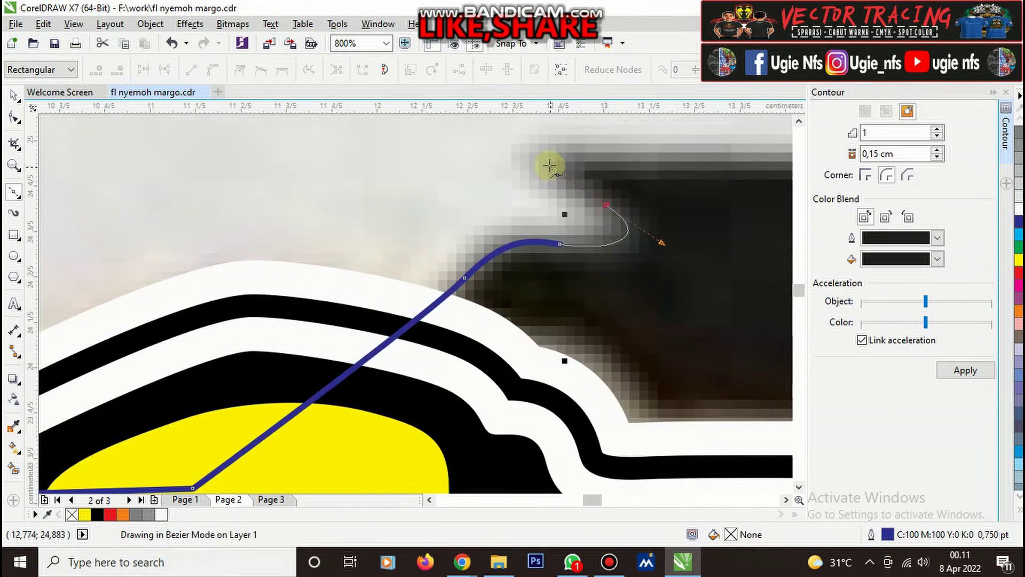
pyautogui.moveTo(563, 152); pyautogui.dragTo(597, 154)
pyautogui.scroll(-3, 376, 223)
# Start a Bezier outline above the phone number, curving down past the digits along the stripe.
pyautogui.scroll(3, 468, 206)
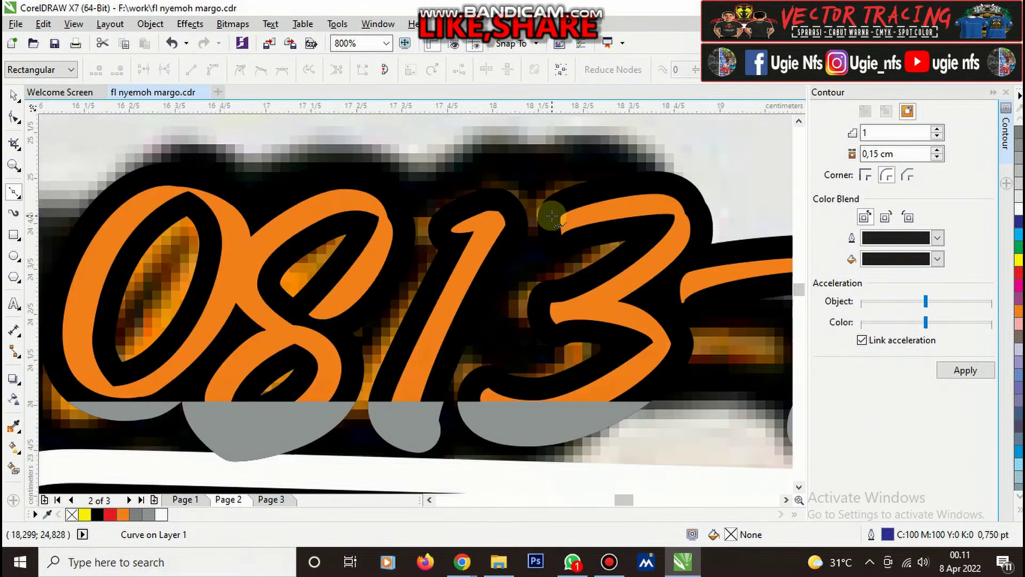
pyautogui.scroll(-2, 467, 206)
pyautogui.scroll(-1, 467, 206)
pyautogui.scroll(1, 298, 218)
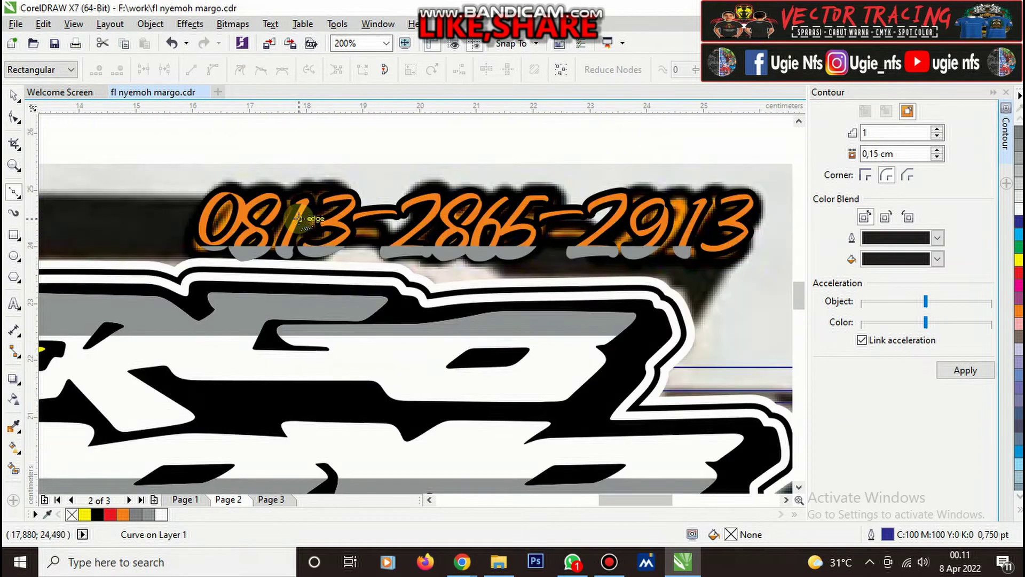
pyautogui.scroll(1, 267, 206)
pyautogui.click(270, 188)
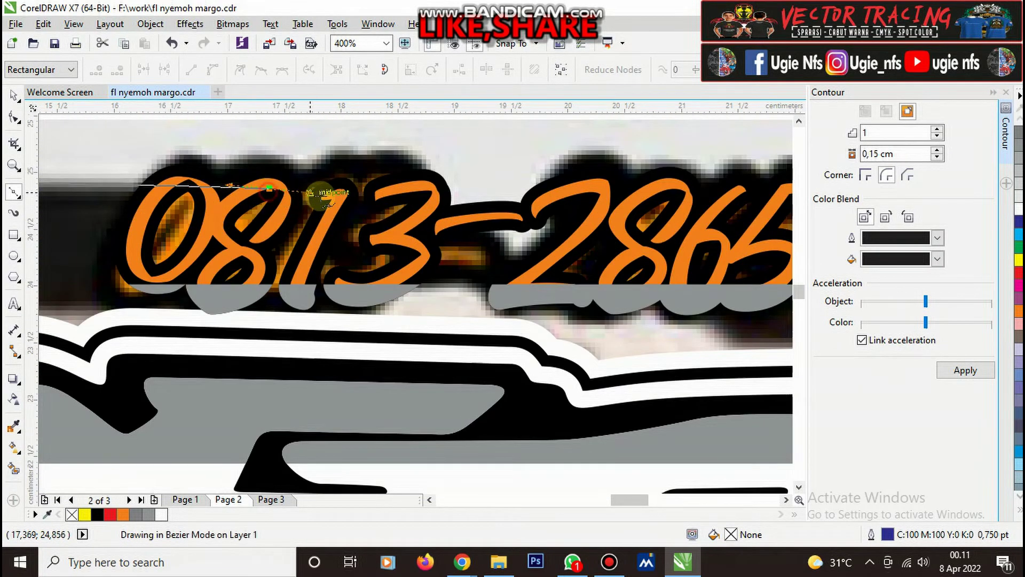
pyautogui.moveTo(314, 351); pyautogui.dragTo(274, 431)
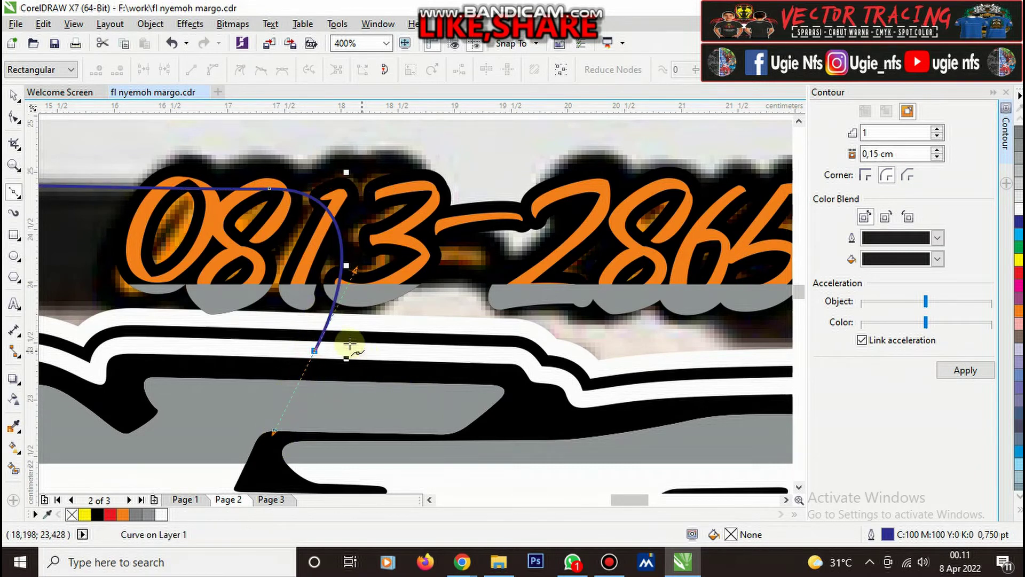
pyautogui.hotkey('ctrl', 'z')
pyautogui.moveTo(353, 227); pyautogui.dragTo(346, 248)
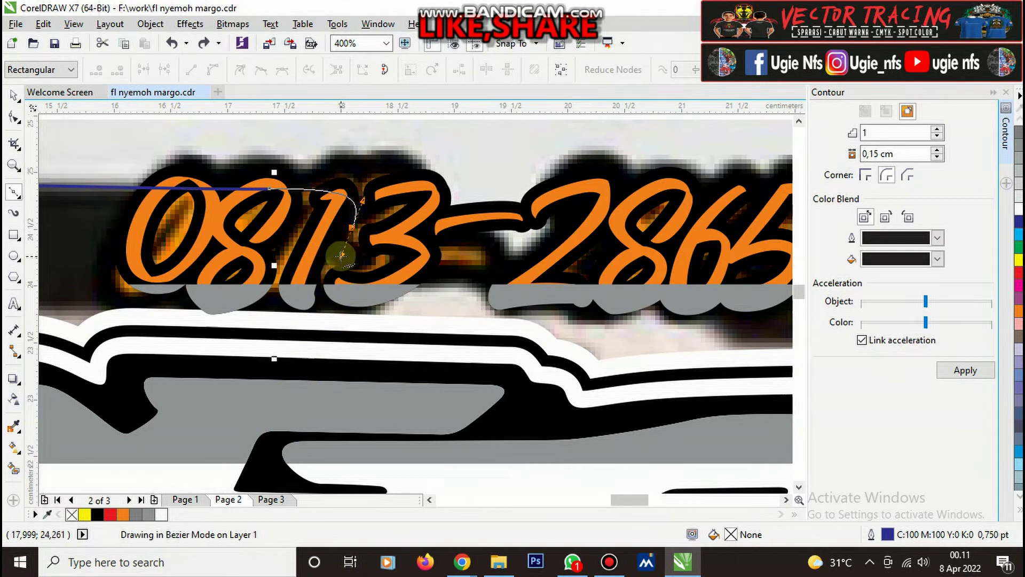
pyautogui.click(299, 359)
pyautogui.scroll(-2, 298, 348)
pyautogui.scroll(2, 341, 342)
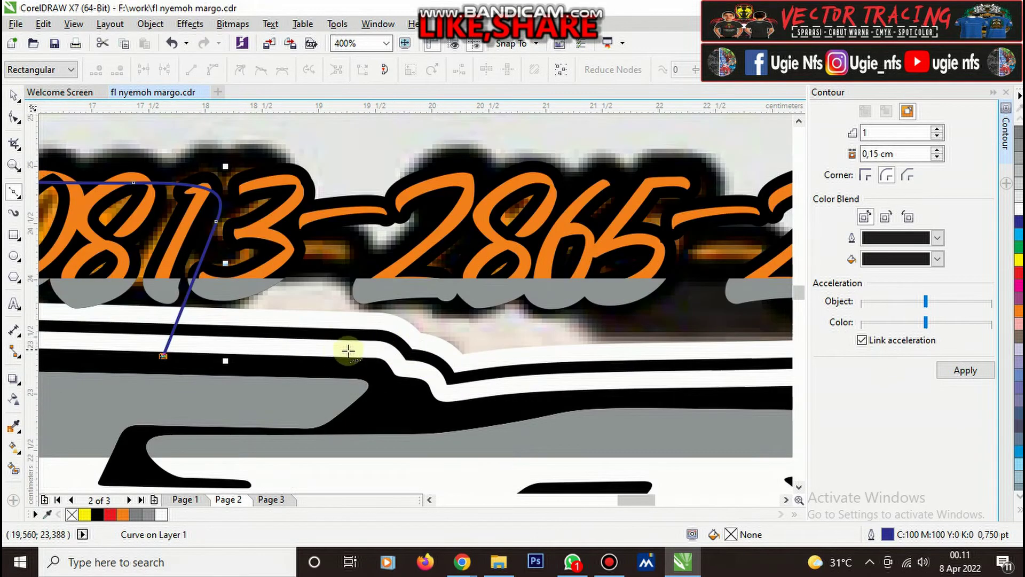
pyautogui.click(334, 349)
# Continue the banner outline along its top edge and around its end, closing it on the first node.
pyautogui.moveTo(433, 223); pyautogui.dragTo(455, 198)
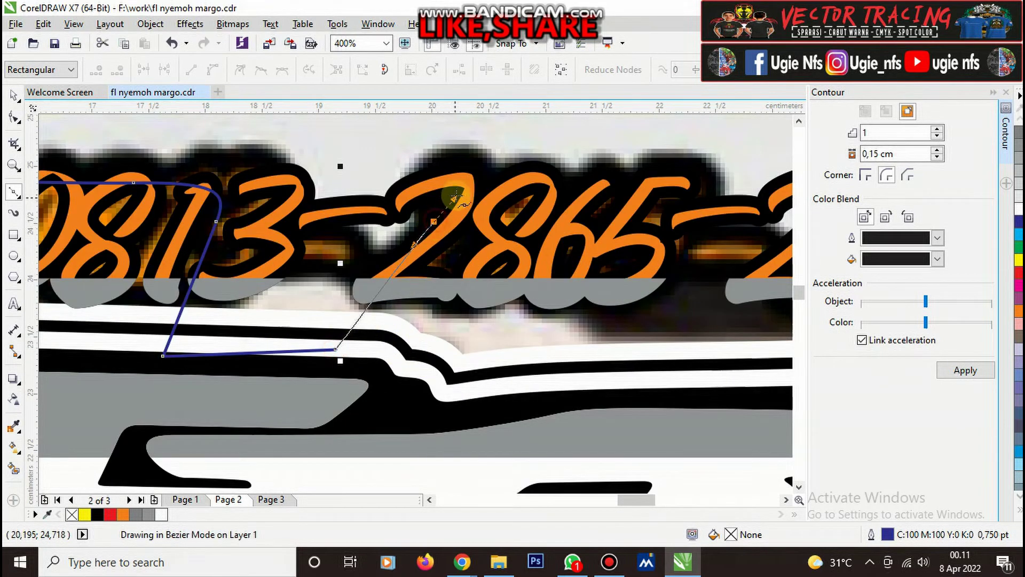
pyautogui.scroll(-2, 459, 188)
pyautogui.scroll(2, 561, 187)
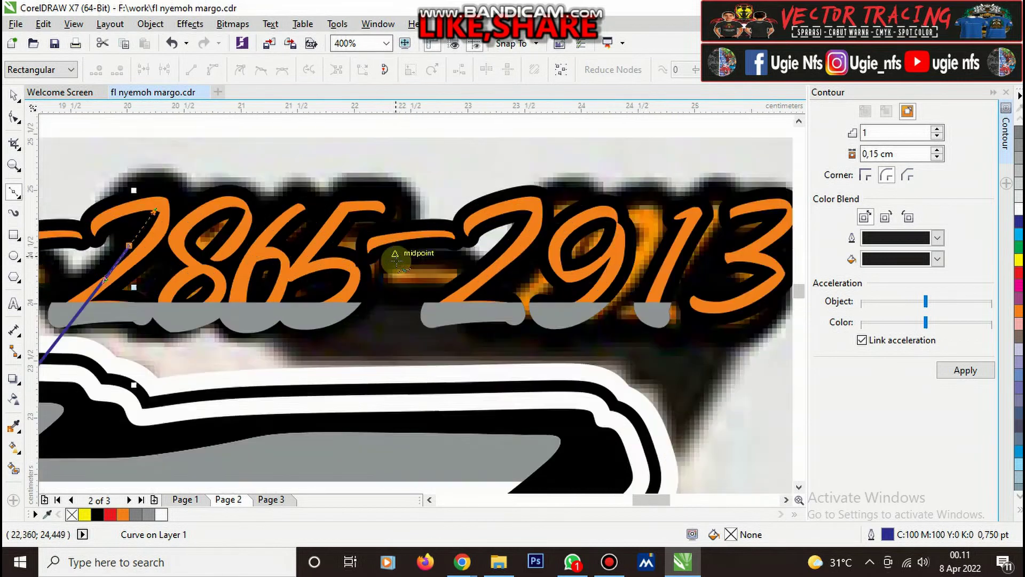
pyautogui.scroll(1, 395, 259)
pyautogui.moveTo(355, 240); pyautogui.dragTo(549, 252)
pyautogui.scroll(-3, 483, 247)
pyautogui.scroll(1, 484, 247)
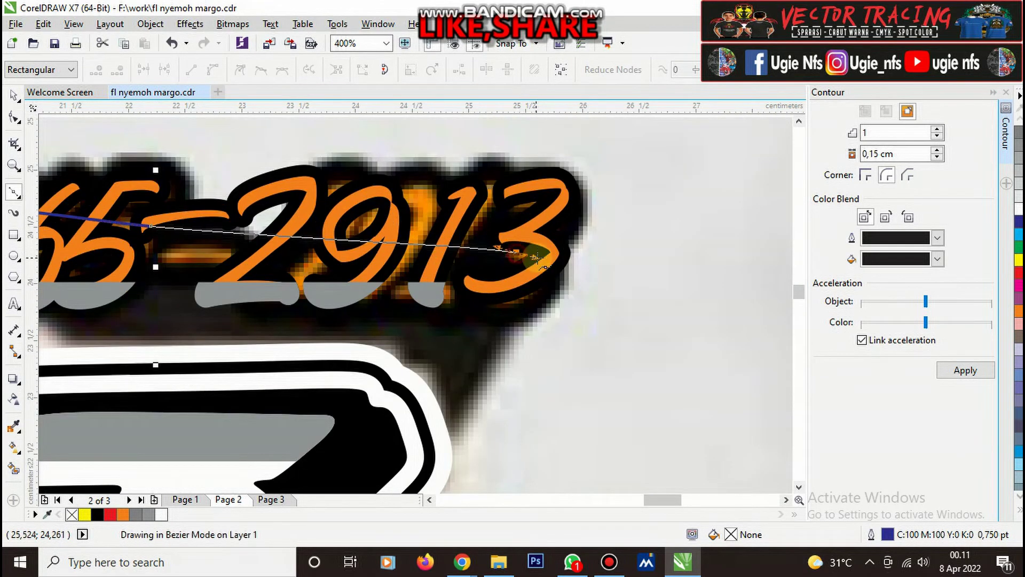
pyautogui.moveTo(492, 347); pyautogui.dragTo(469, 392)
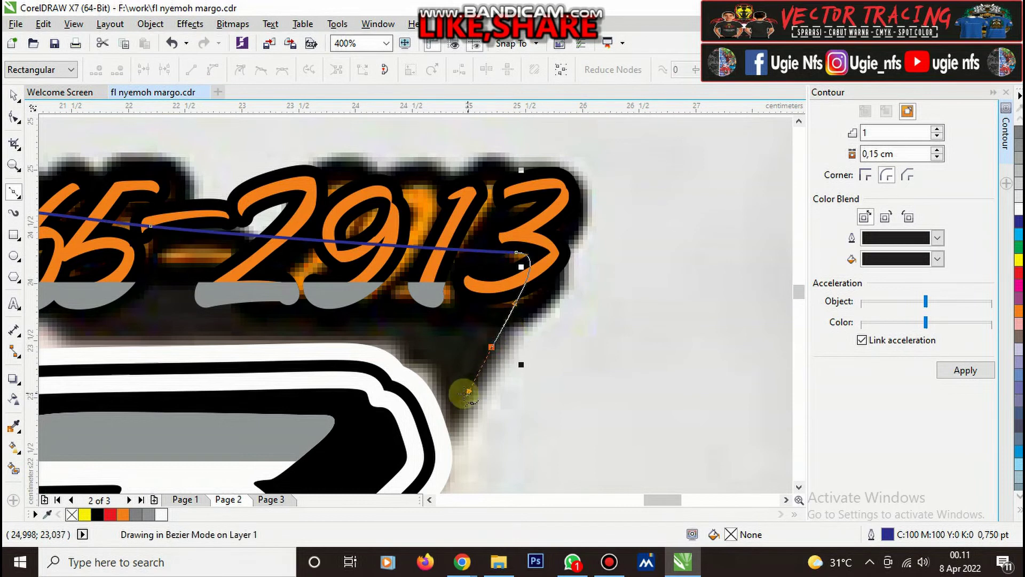
pyautogui.scroll(-2, 497, 332)
pyautogui.scroll(-1, 481, 336)
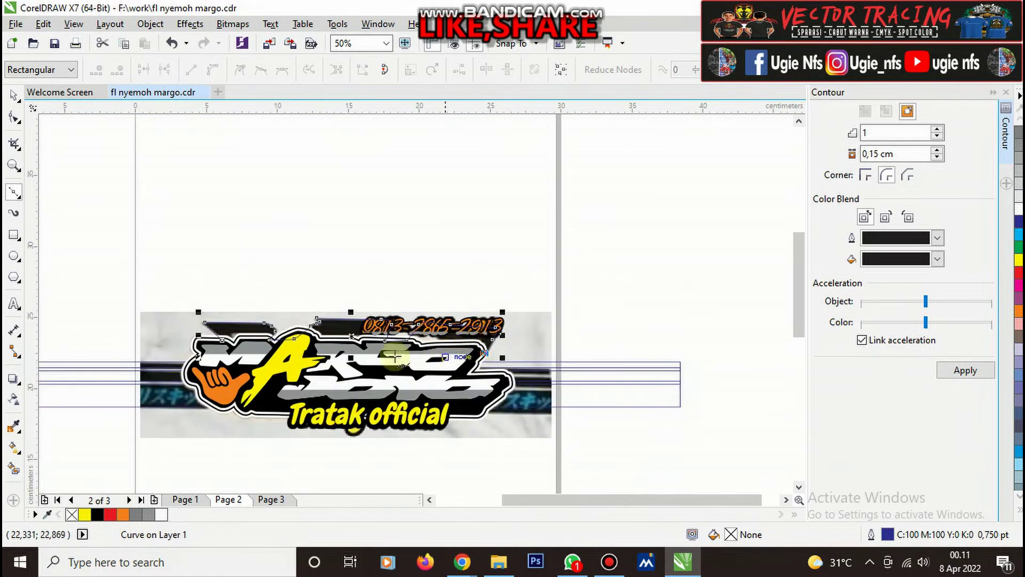
pyautogui.scroll(1, 359, 363)
pyautogui.scroll(1, 610, 362)
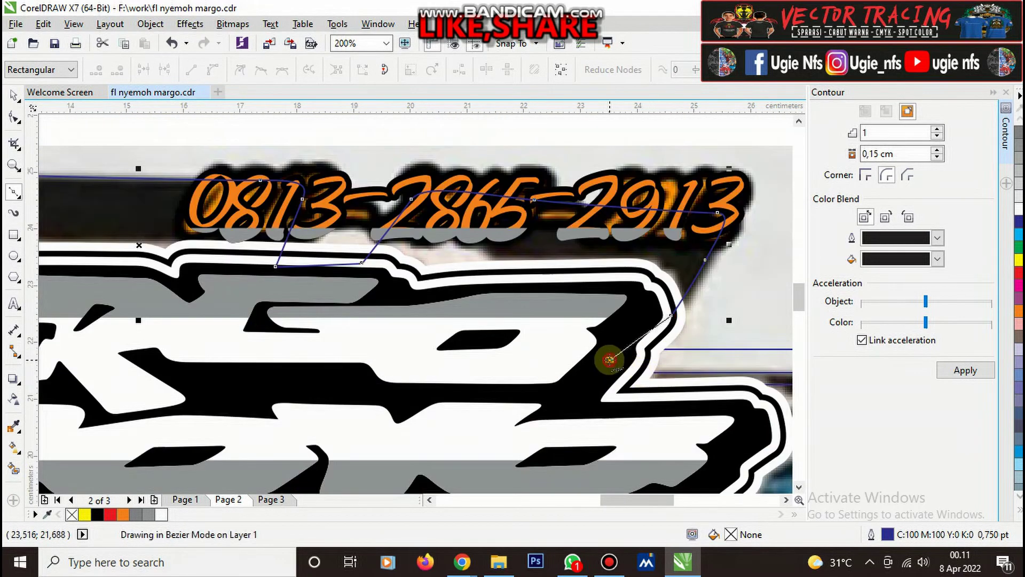
pyautogui.scroll(-2, 609, 361)
pyautogui.scroll(2, 354, 345)
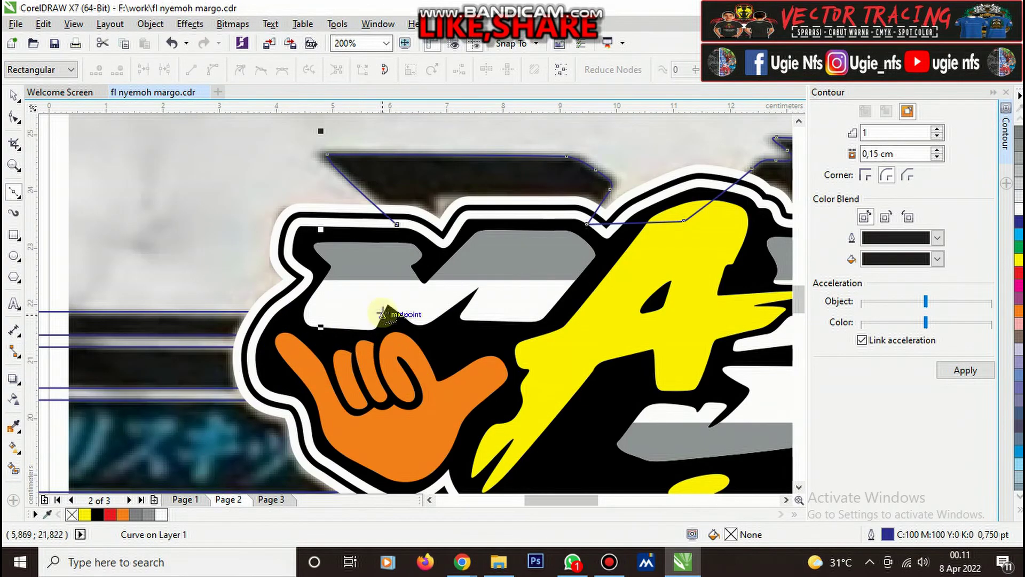
pyautogui.click(406, 320)
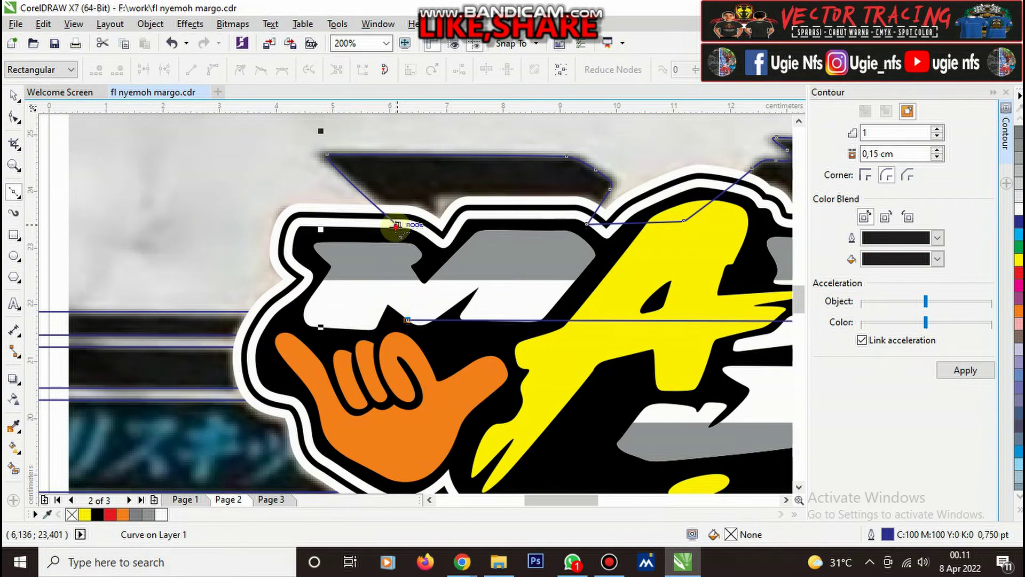
pyautogui.click(396, 226)
# Reorder the traced banner shape so it sits behind the logo artwork.
pyautogui.rightClick(383, 184)
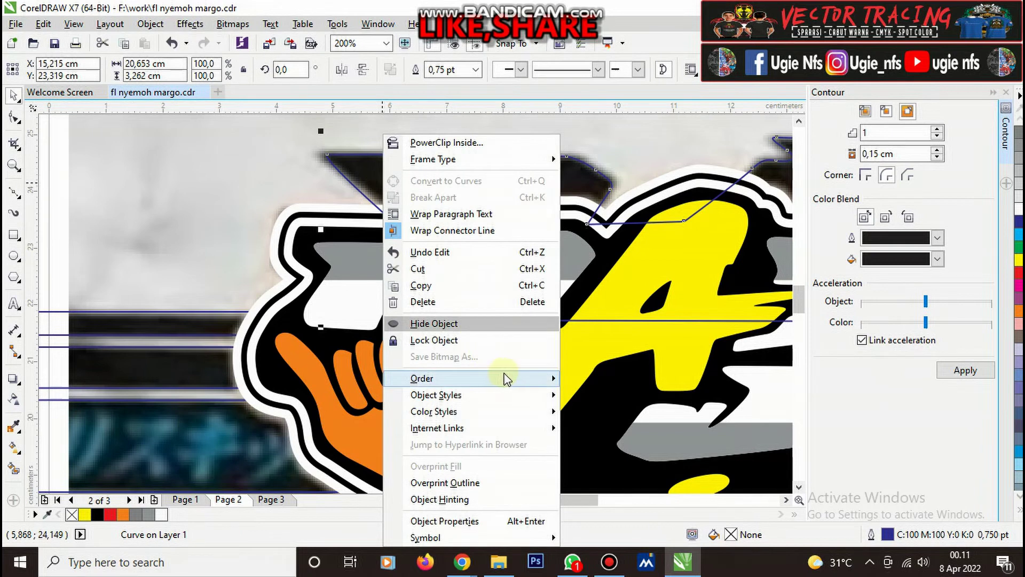
pyautogui.click(606, 487)
pyautogui.click(347, 250)
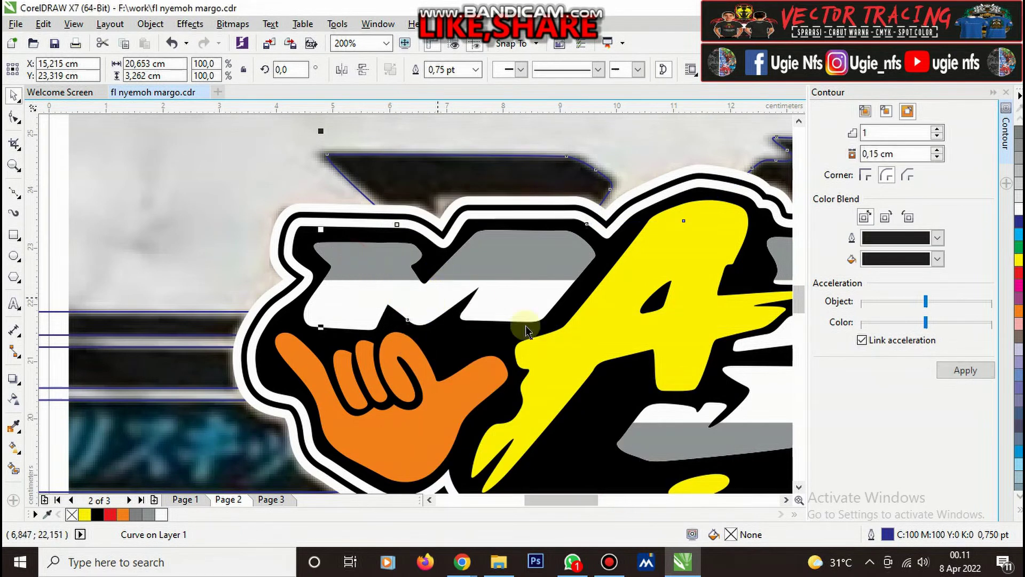
# Fill the banner shape with black sampled from the logo using the Color Eyedropper.
pyautogui.click(13, 428)
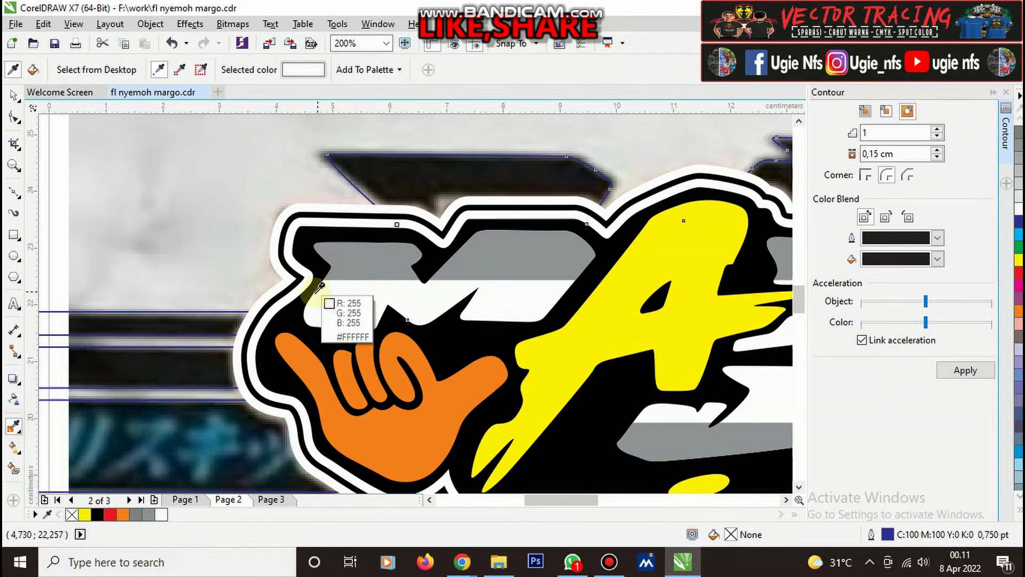
pyautogui.click(299, 331)
pyautogui.click(384, 179)
pyautogui.scroll(-2, 337, 201)
pyautogui.press('space')
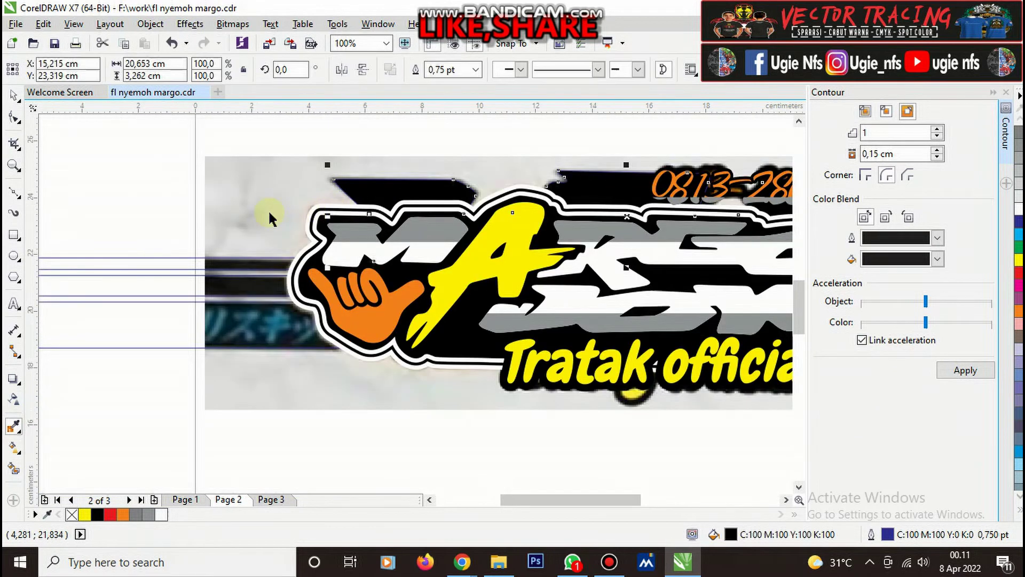
pyautogui.scroll(-2, 309, 195)
pyautogui.scroll(1, 494, 213)
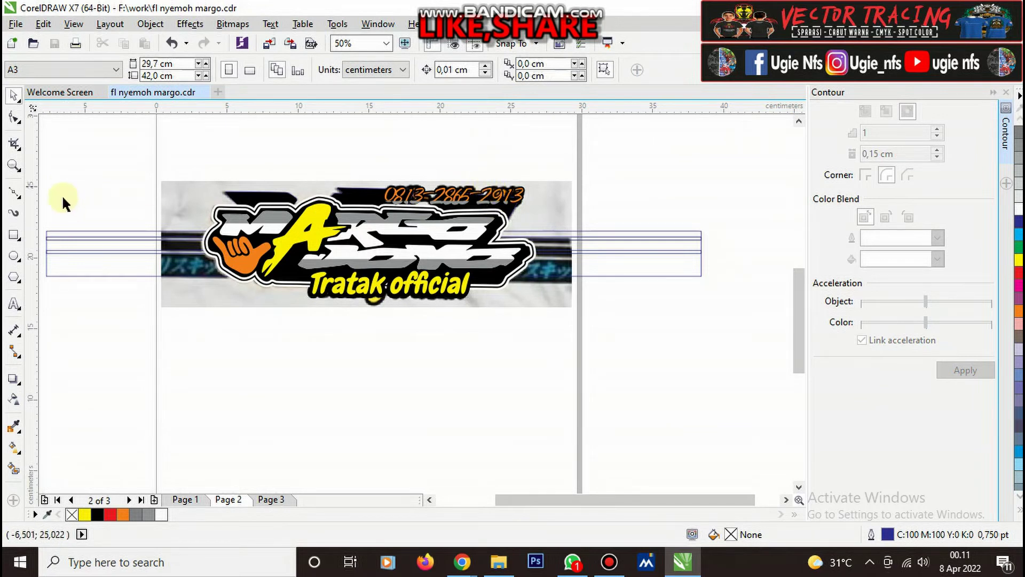
# Draw a closed Bezier outline around the slanted cyan katakana stroke right of the logo.
pyautogui.click(15, 192)
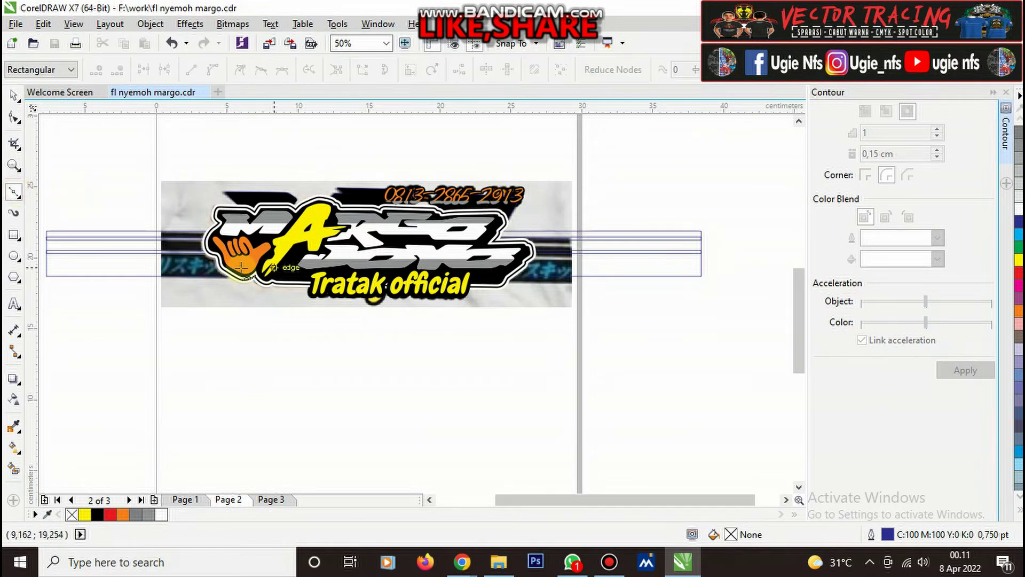
pyautogui.scroll(2, 182, 267)
pyautogui.scroll(-2, 224, 274)
pyautogui.scroll(2, 516, 271)
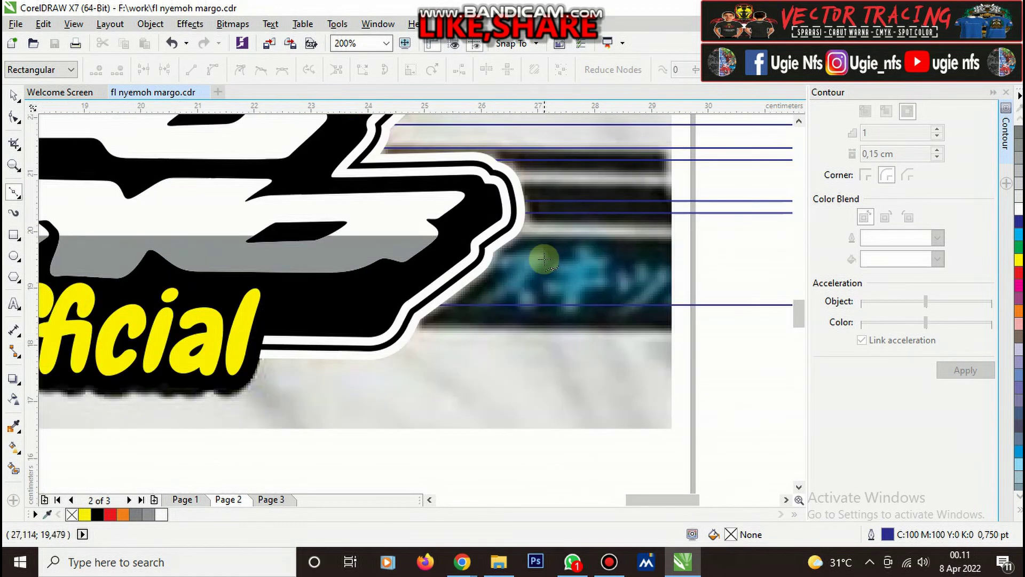
pyautogui.scroll(2, 539, 273)
pyautogui.click(290, 393)
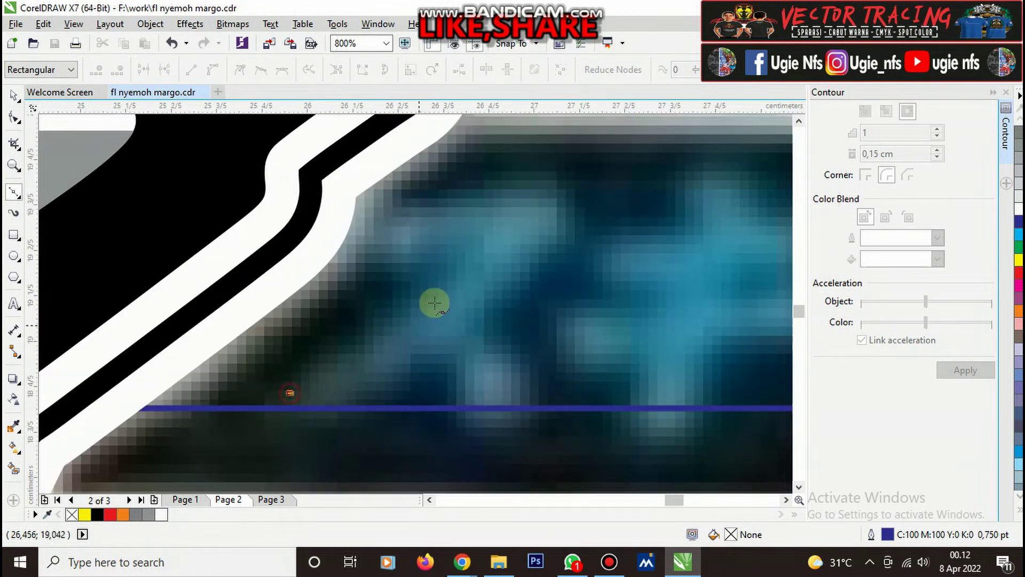
pyautogui.click(452, 273)
pyautogui.moveTo(433, 239); pyautogui.dragTo(394, 214)
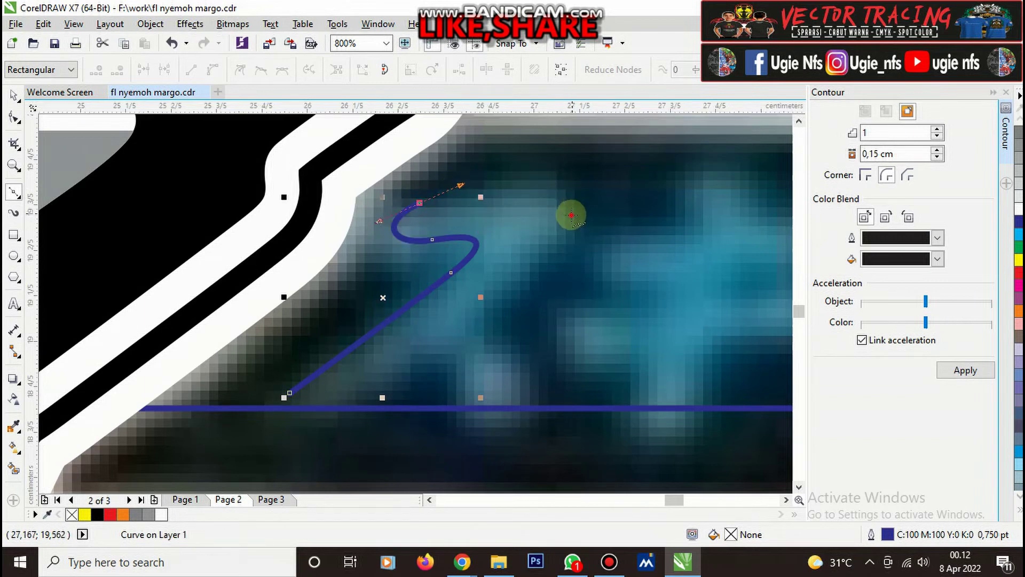
pyautogui.moveTo(571, 215); pyautogui.dragTo(539, 262)
pyautogui.moveTo(366, 377); pyautogui.dragTo(339, 394)
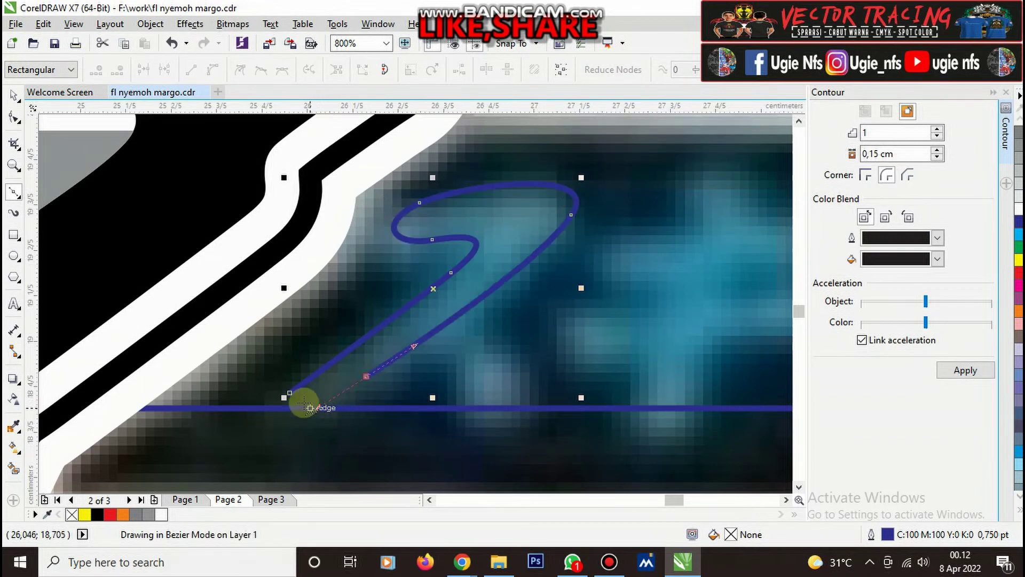
pyautogui.click(273, 407)
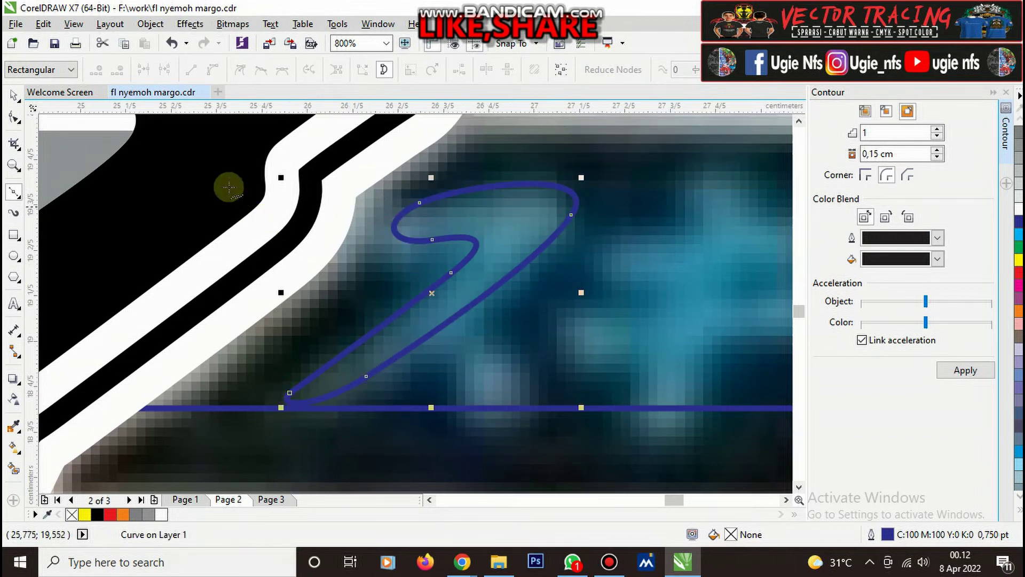
# Refine the stroke outline with the Shape tool, adding a top-edge node and reshaping the hook.
pyautogui.click(14, 118)
pyautogui.moveTo(418, 203); pyautogui.dragTo(395, 208)
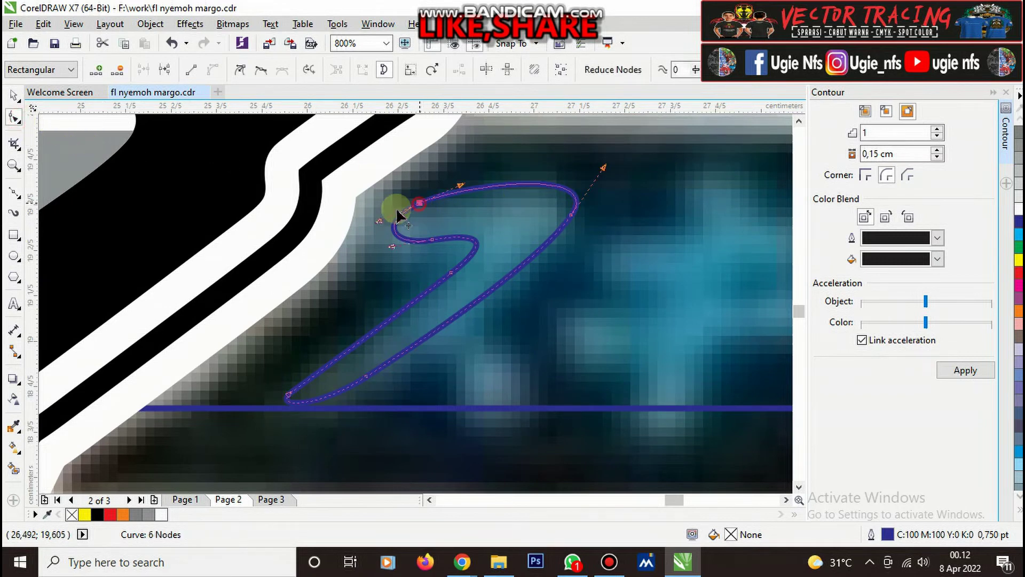
pyautogui.click(518, 188)
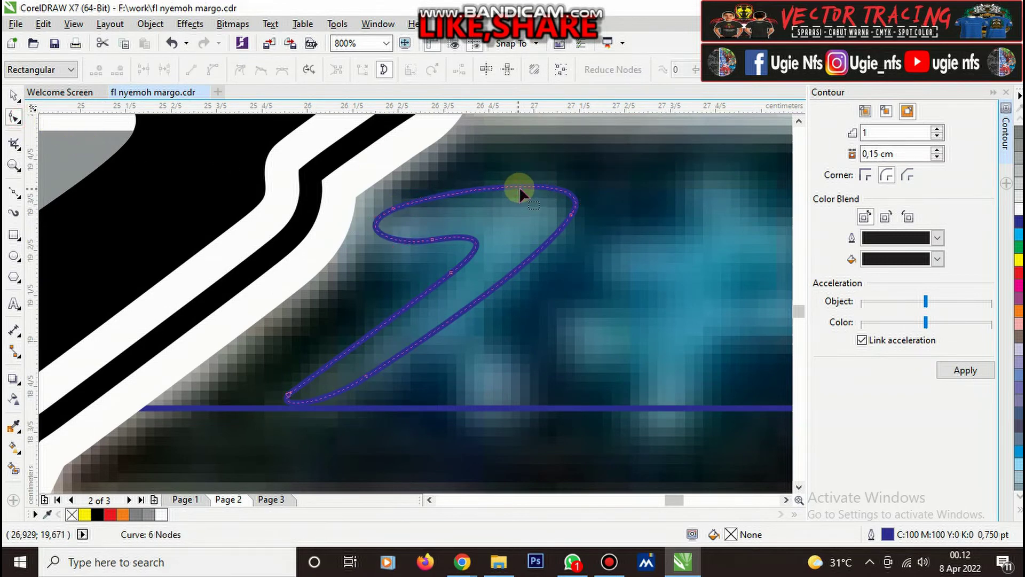
pyautogui.doubleClick(518, 187)
pyautogui.moveTo(519, 187)
pyautogui.mouseDown()
pyautogui.moveTo(547, 177)
pyautogui.moveTo(493, 183)
pyautogui.mouseUp()
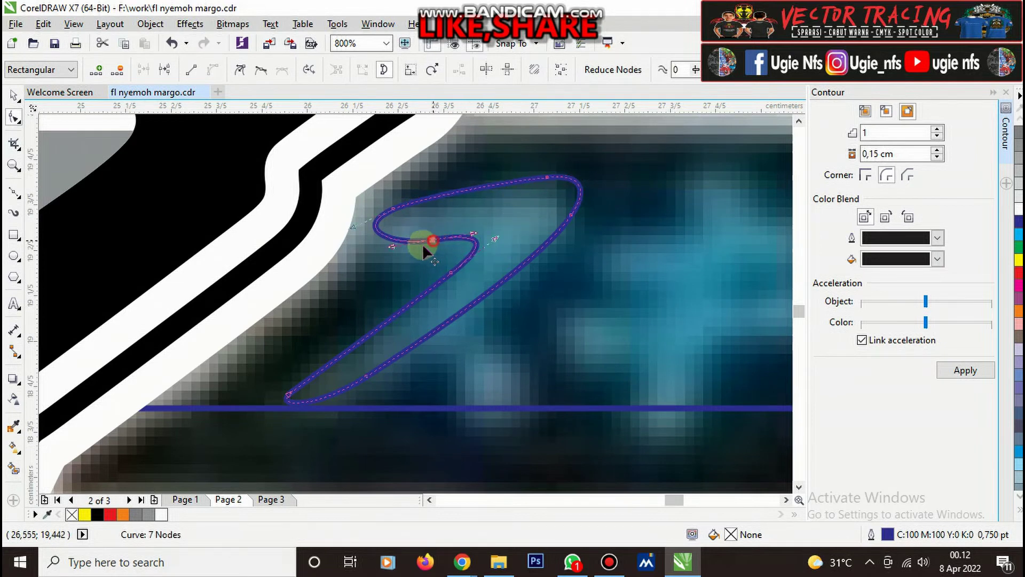
pyautogui.moveTo(422, 244); pyautogui.dragTo(479, 241)
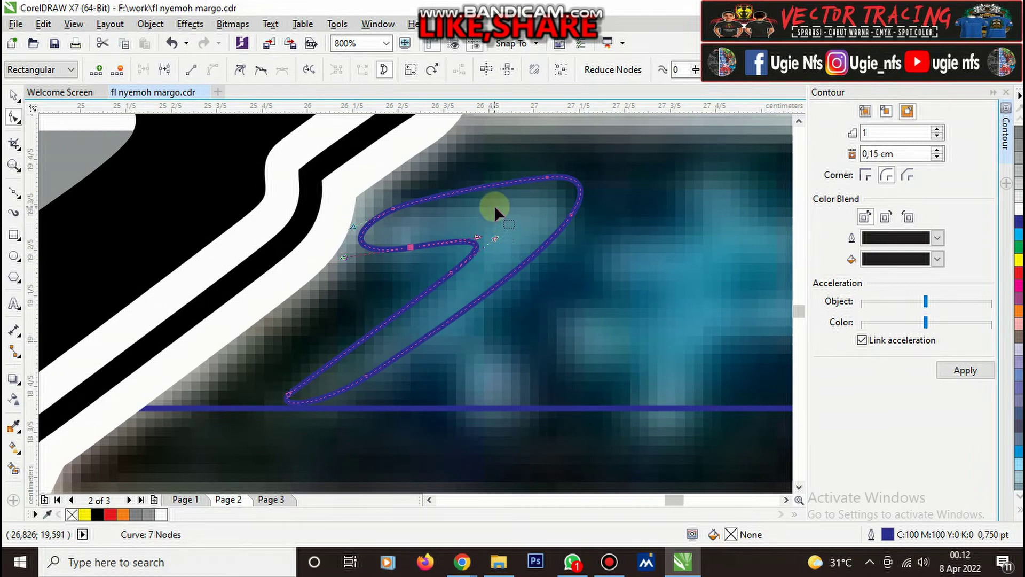
pyautogui.scroll(-2, 494, 205)
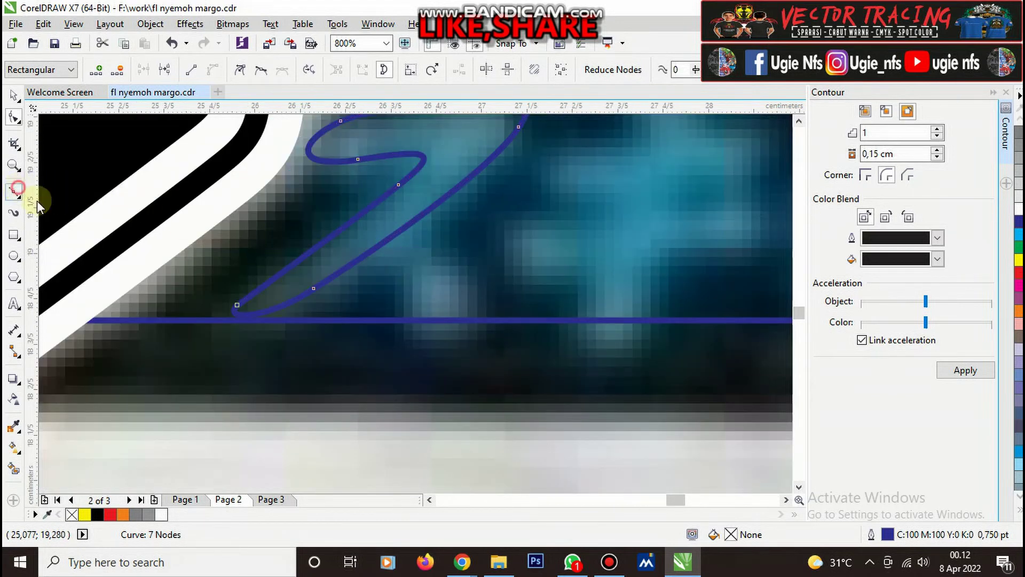
# Trace a small curved outline around the short stroke below the first character.
pyautogui.click(17, 190)
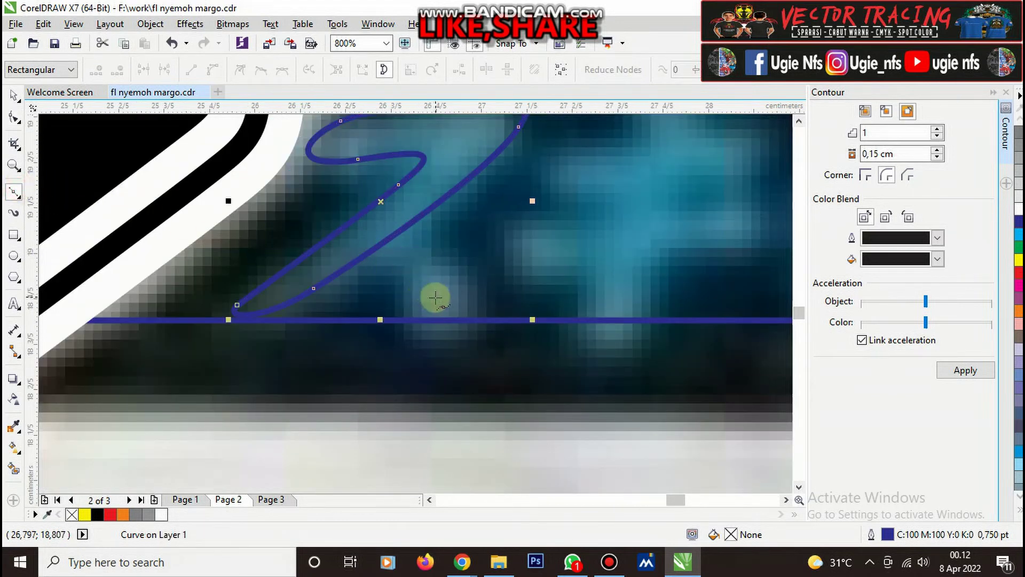
pyautogui.scroll(1, 420, 291)
pyautogui.click(367, 254)
pyautogui.click(456, 358)
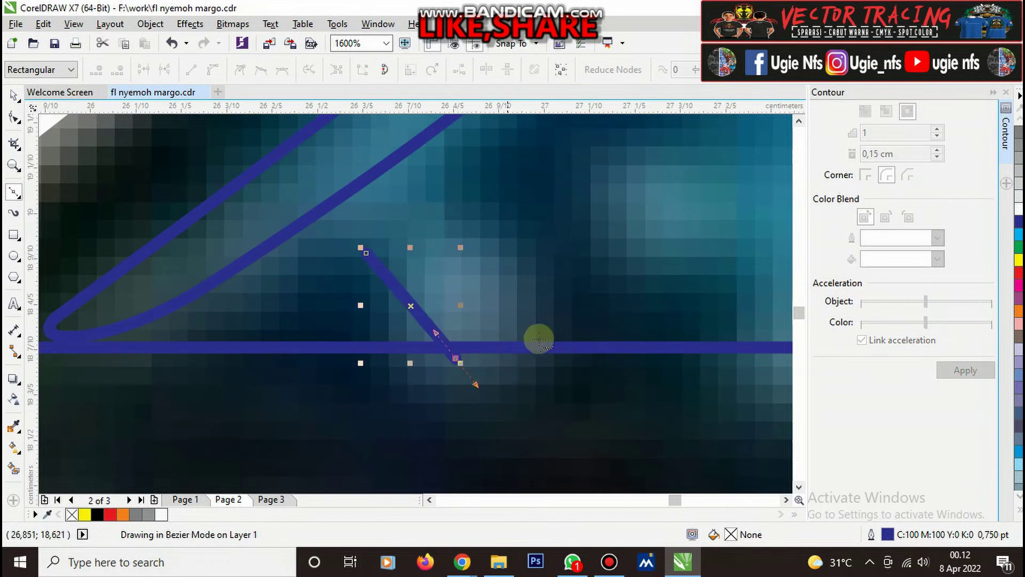
pyautogui.moveTo(551, 313); pyautogui.dragTo(561, 293)
pyautogui.moveTo(472, 237)
pyautogui.mouseDown()
pyautogui.moveTo(434, 215)
pyautogui.moveTo(386, 217)
pyautogui.mouseUp()
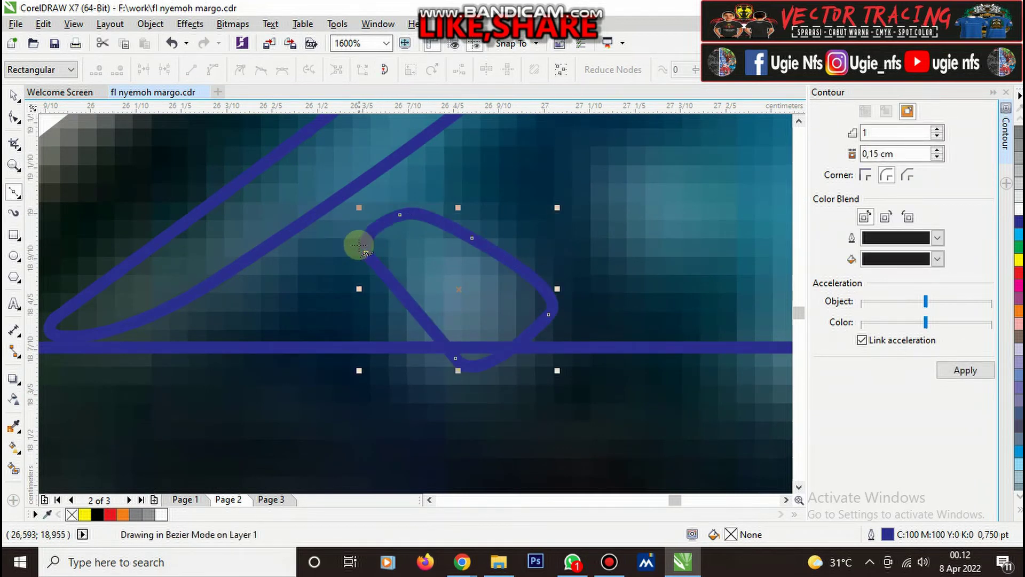
pyautogui.scroll(-3, 370, 257)
pyautogui.scroll(2, 393, 258)
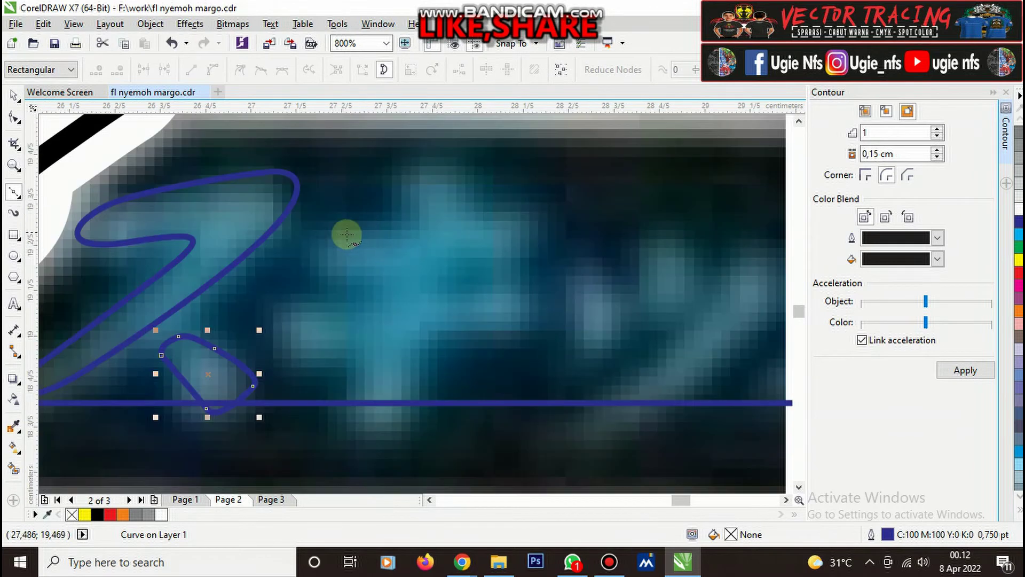
# Drag nodes with the Shape tool to reshape the first character's tail.
pyautogui.click(14, 117)
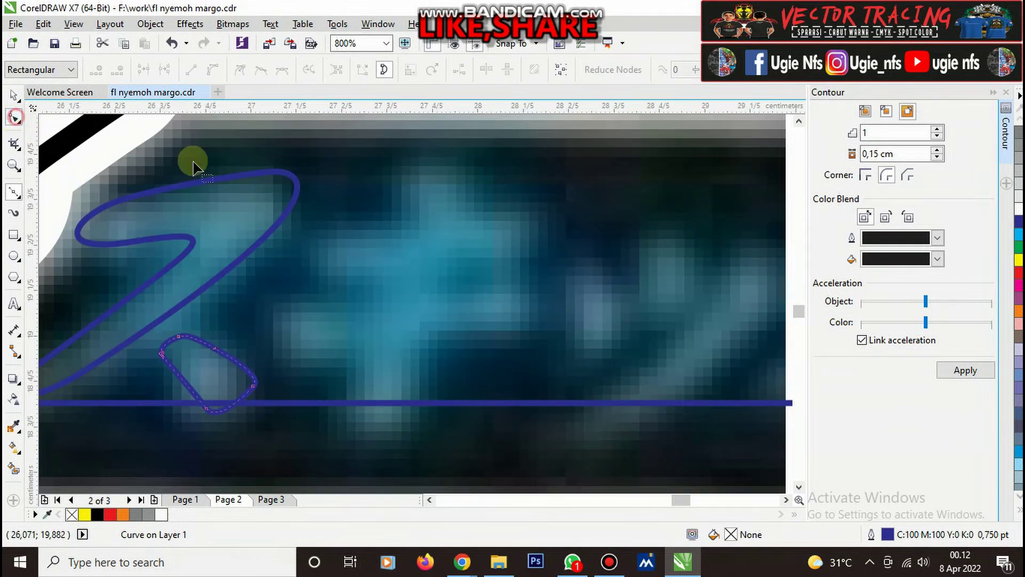
pyautogui.moveTo(286, 210)
pyautogui.mouseDown()
pyautogui.moveTo(282, 229)
pyautogui.moveTo(297, 213)
pyautogui.moveTo(288, 234)
pyautogui.mouseUp()
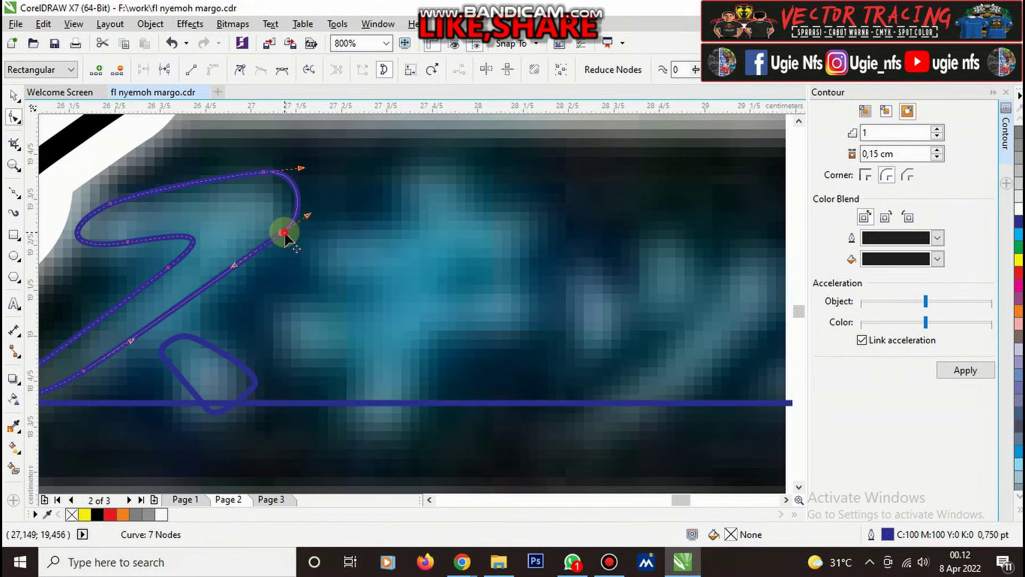
pyautogui.scroll(-2, 248, 268)
pyautogui.scroll(2, 279, 268)
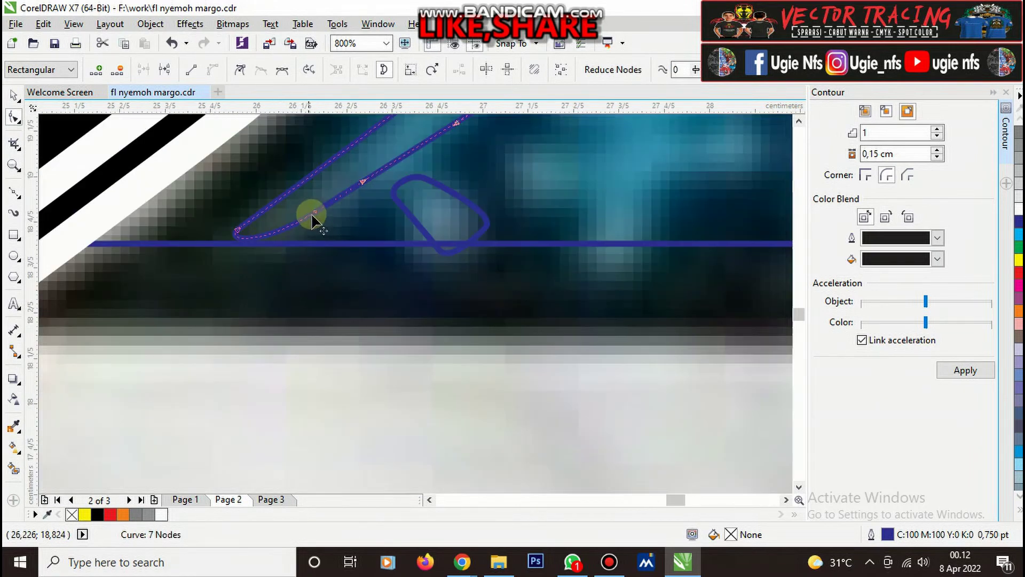
pyautogui.moveTo(313, 216); pyautogui.dragTo(287, 240)
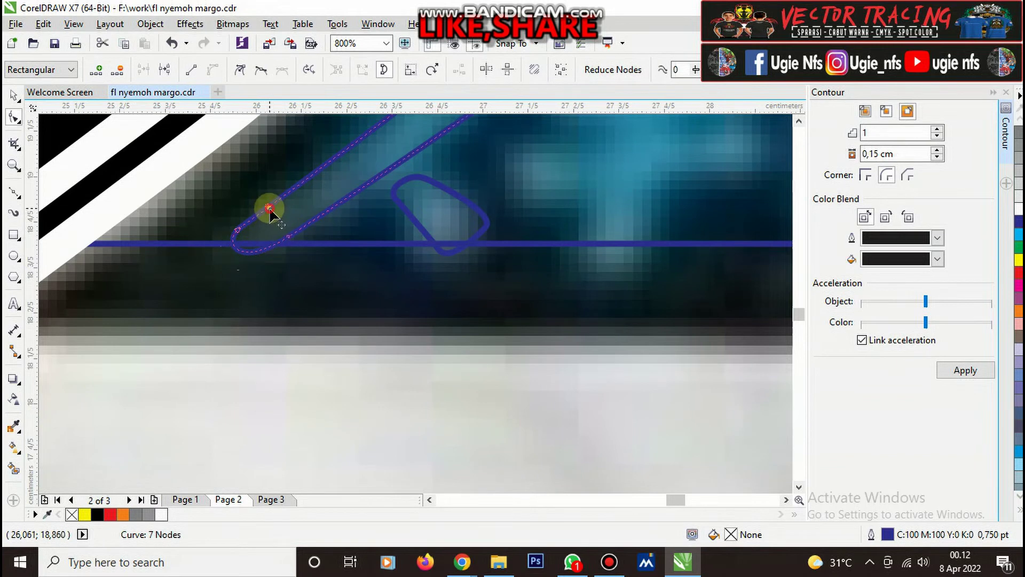
pyautogui.scroll(-2, 293, 267)
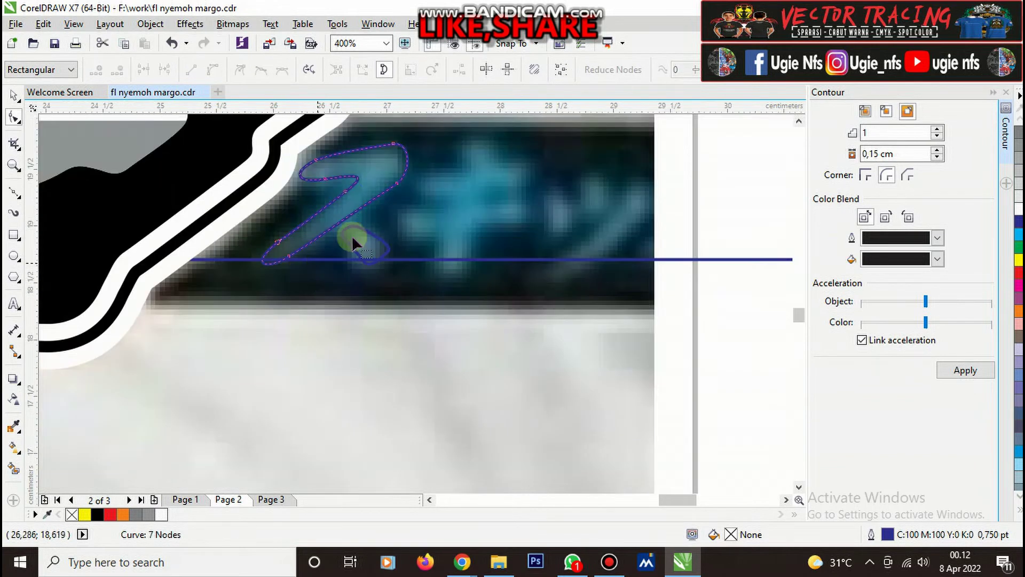
pyautogui.scroll(4, 350, 177)
pyautogui.scroll(-5, 340, 240)
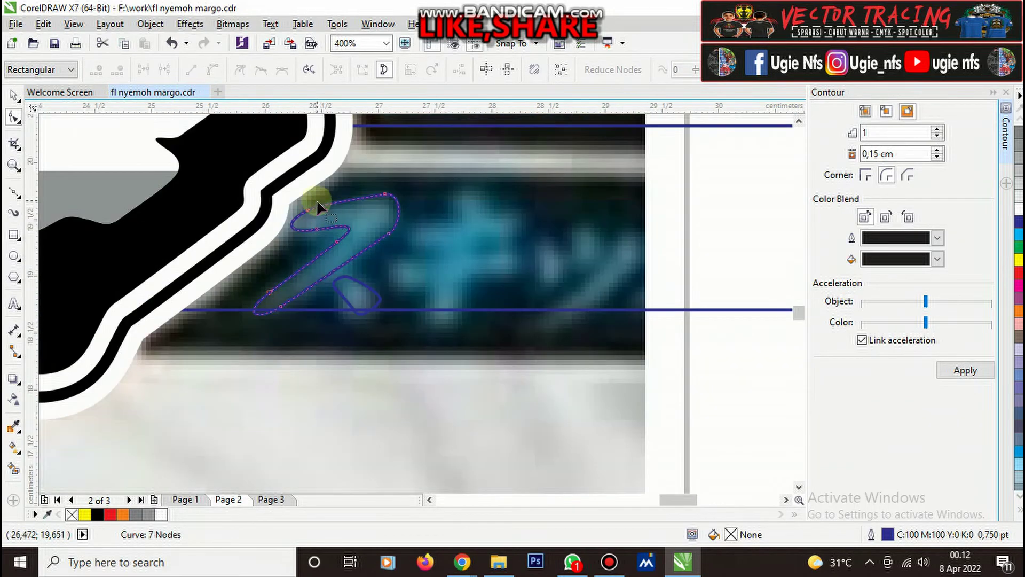
pyautogui.scroll(2, 316, 200)
pyautogui.scroll(-2, 232, 196)
pyautogui.scroll(1, 348, 219)
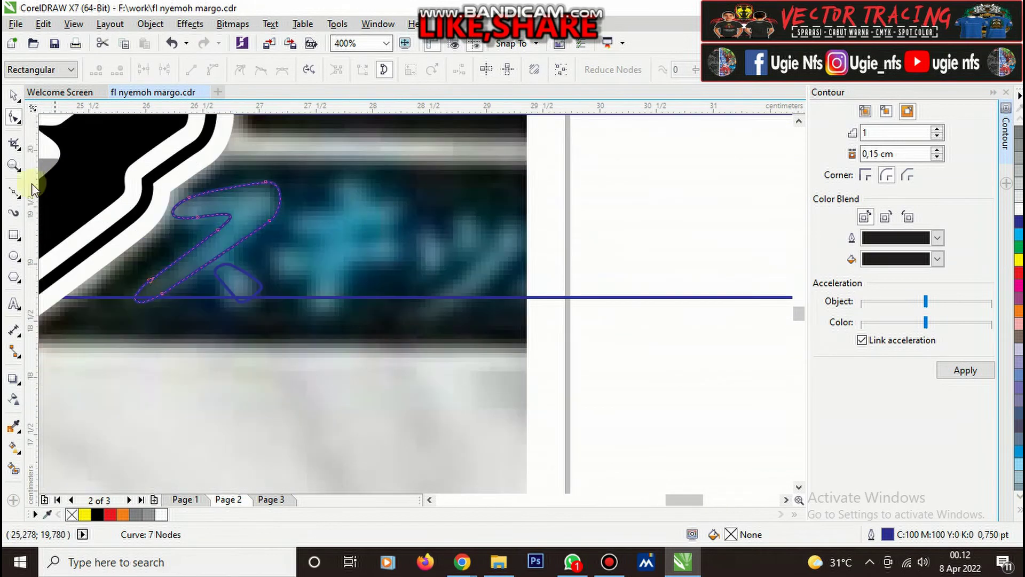
pyautogui.scroll(1, 335, 213)
# Trace a closed, rounded outline around the second character's upper bar.
pyautogui.moveTo(251, 210); pyautogui.dragTo(466, 191)
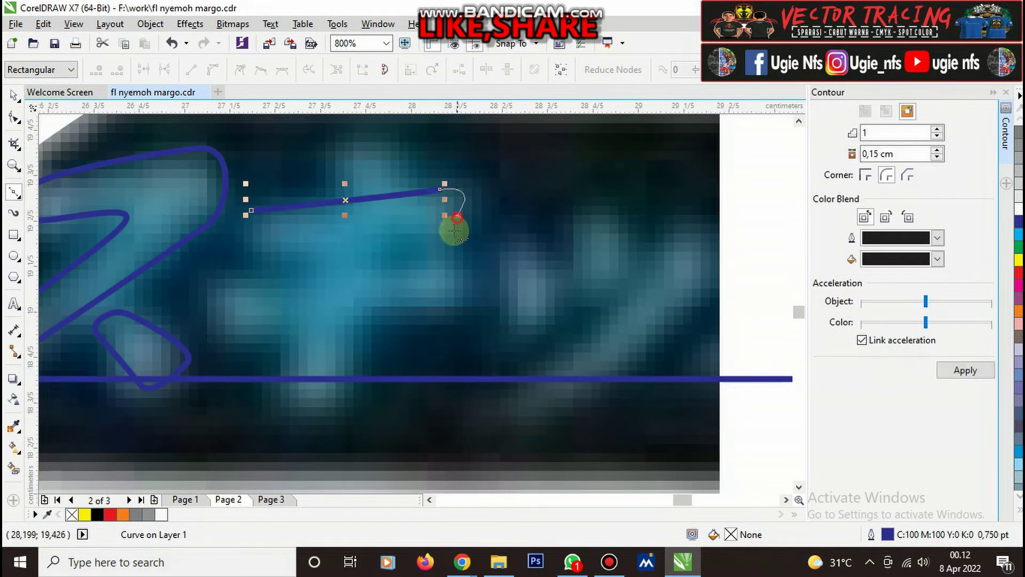
pyautogui.moveTo(447, 237); pyautogui.dragTo(239, 251)
pyautogui.click(251, 210)
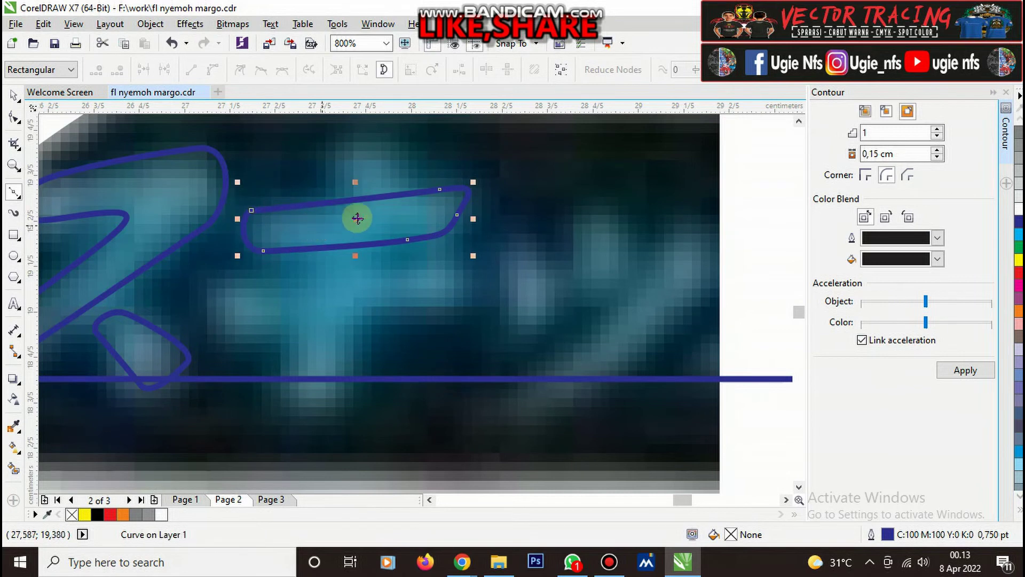
pyautogui.press('space')
# Copy the bar outline onto the lower bar, widen it rightwards, and reshape its top-left corner.
pyautogui.moveTo(357, 218); pyautogui.dragTo(329, 283)
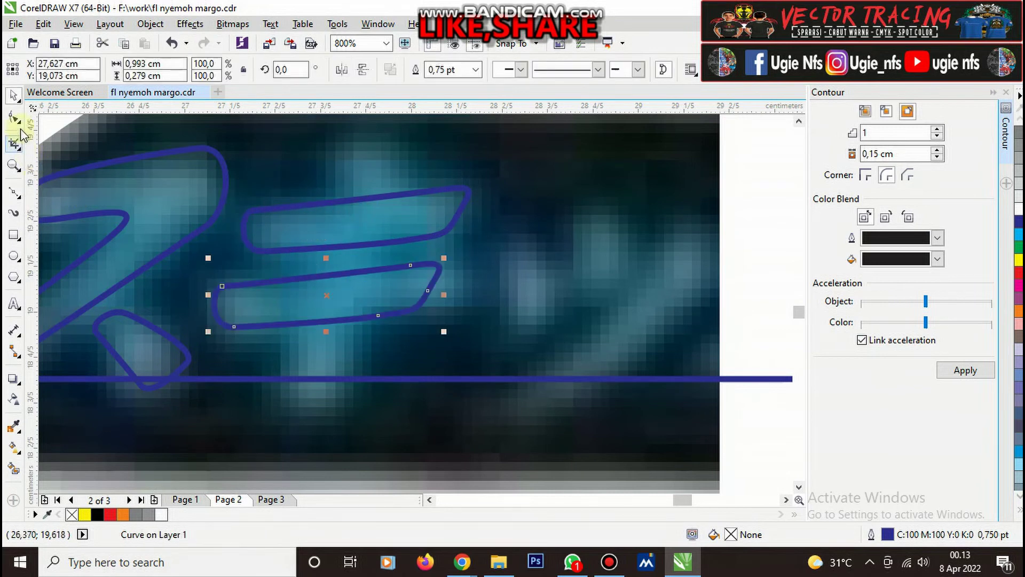
pyautogui.moveTo(444, 294); pyautogui.dragTo(473, 295)
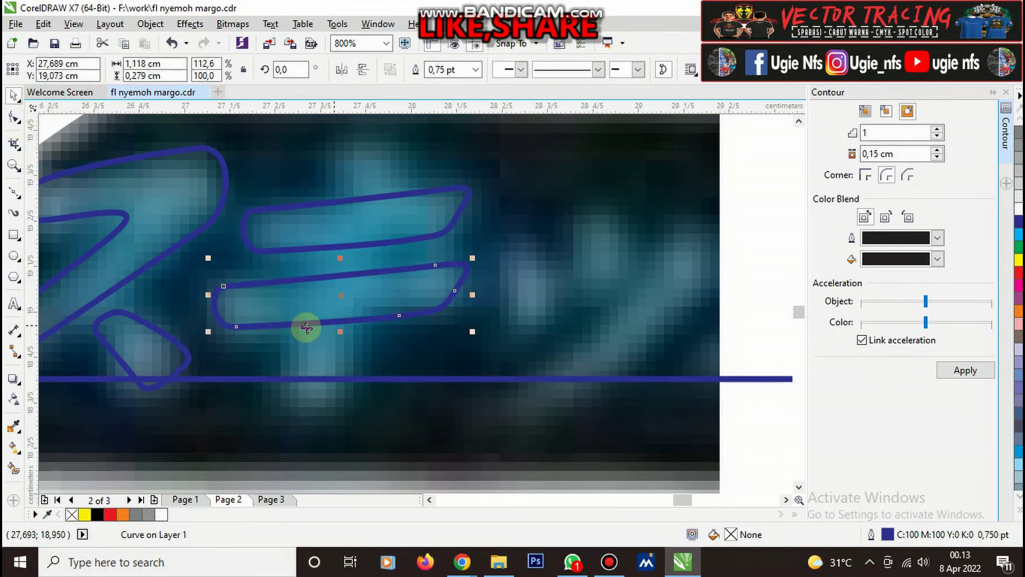
pyautogui.press('space')
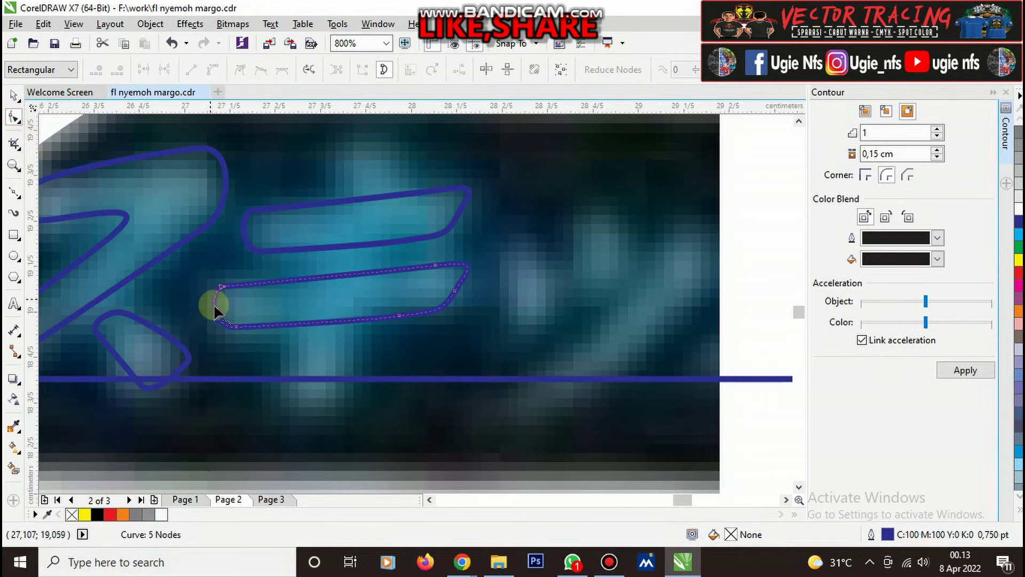
pyautogui.doubleClick(217, 300)
pyautogui.scroll(1, 217, 299)
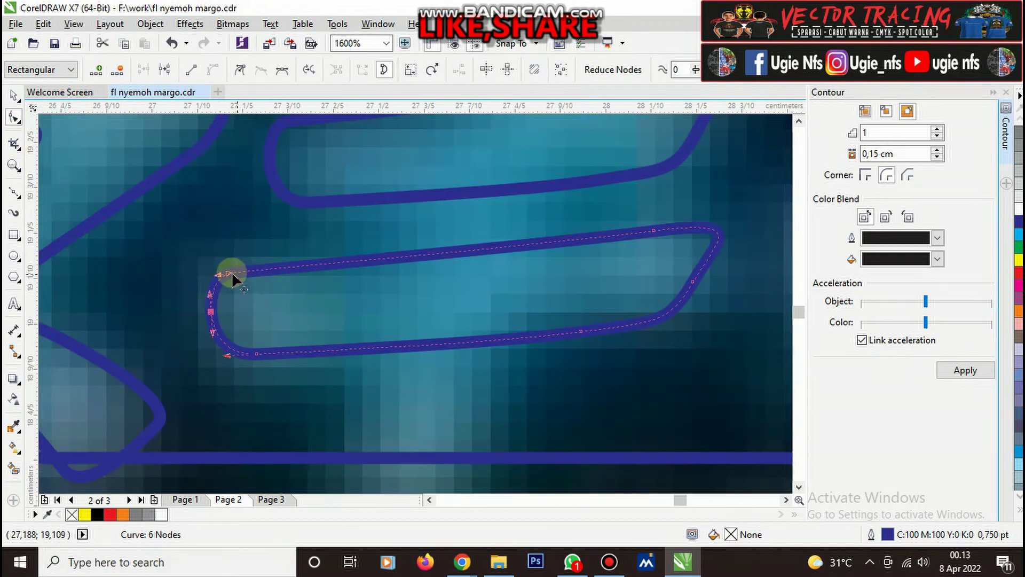
pyautogui.moveTo(207, 264)
pyautogui.mouseDown()
pyautogui.moveTo(218, 309)
pyautogui.moveTo(203, 319)
pyautogui.mouseUp()
pyautogui.scroll(-1, 282, 310)
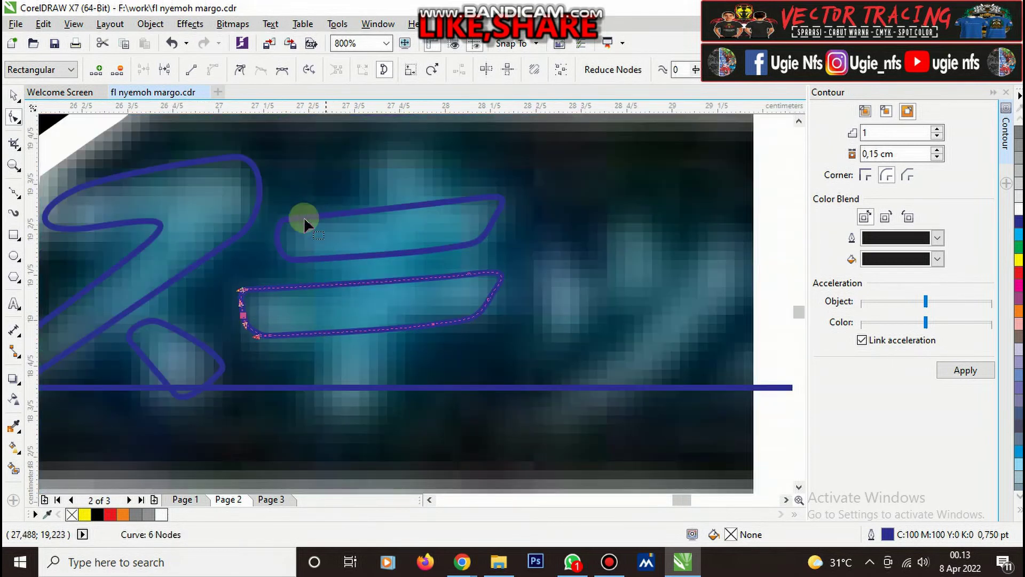
pyautogui.scroll(2, 297, 240)
# Add a node to the upper bar's left curve and sharpen its top-left corner.
pyautogui.click(256, 271)
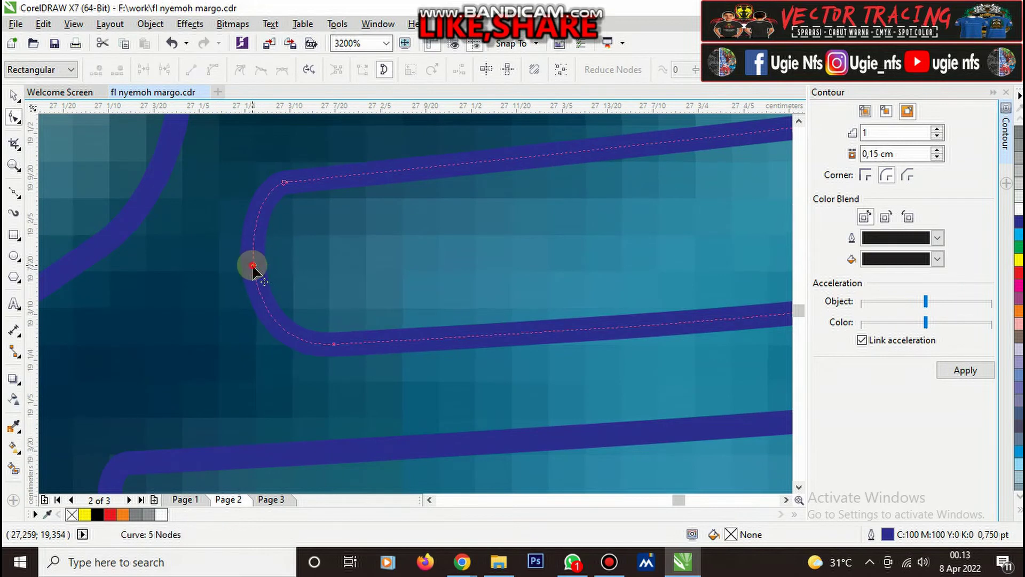
pyautogui.doubleClick(253, 266)
pyautogui.moveTo(286, 184); pyautogui.dragTo(258, 178)
pyautogui.click(250, 228)
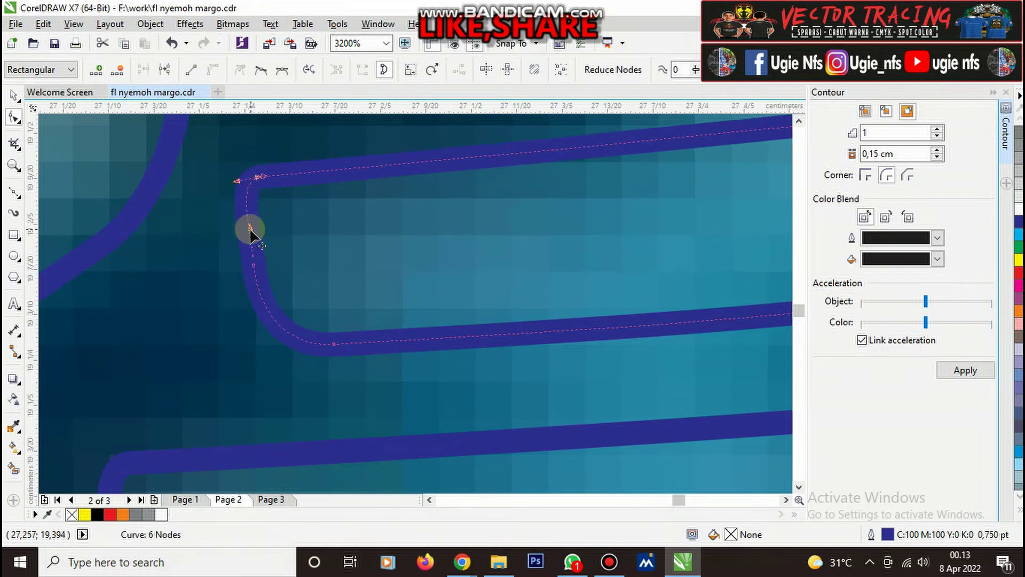
pyautogui.moveTo(240, 221); pyautogui.dragTo(283, 277)
pyautogui.moveTo(250, 225); pyautogui.dragTo(248, 225)
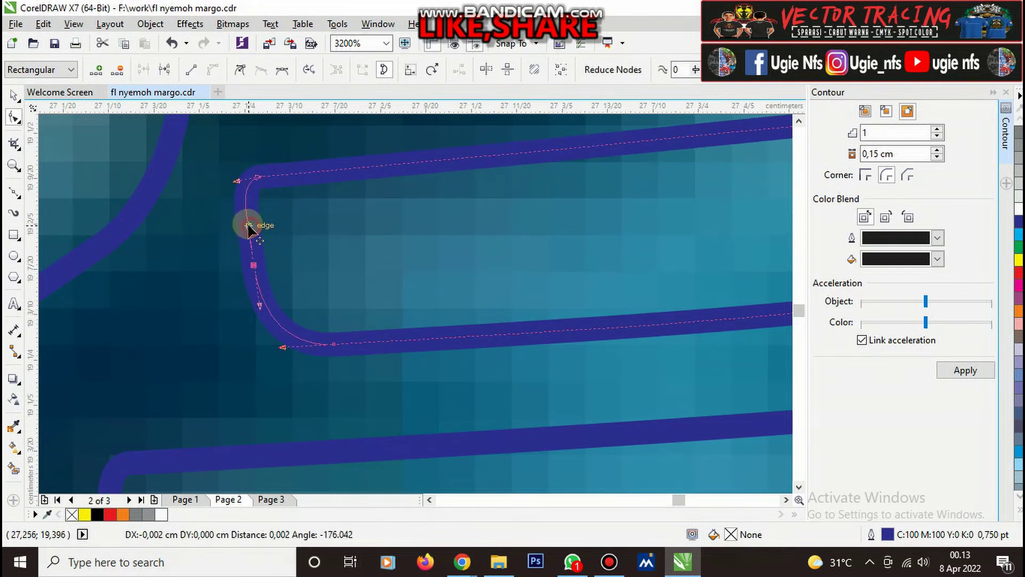
pyautogui.press('space')
pyautogui.scroll(-1, 259, 270)
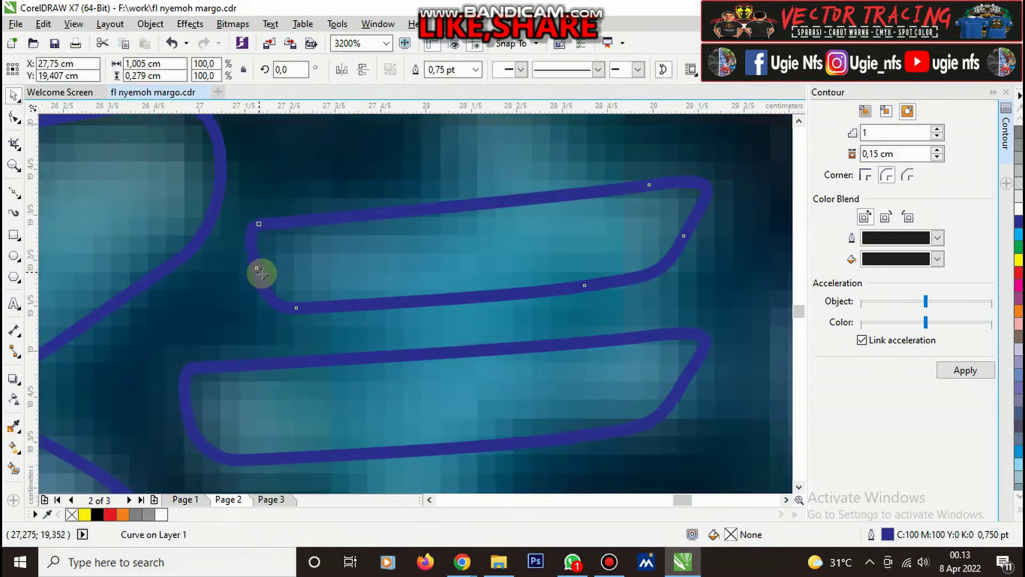
pyautogui.scroll(-1, 320, 241)
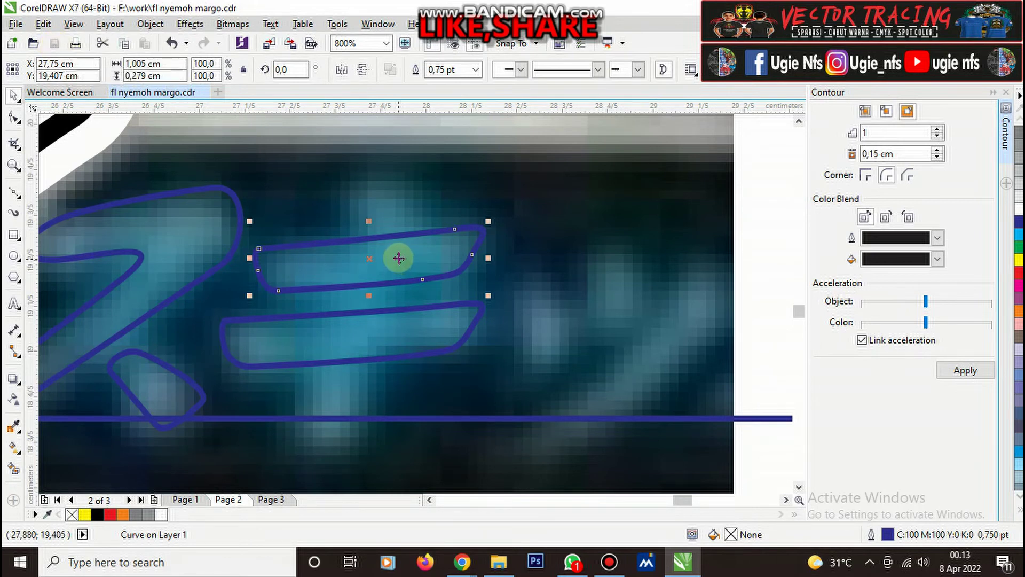
pyautogui.scroll(-1, 406, 251)
pyautogui.scroll(1, 378, 298)
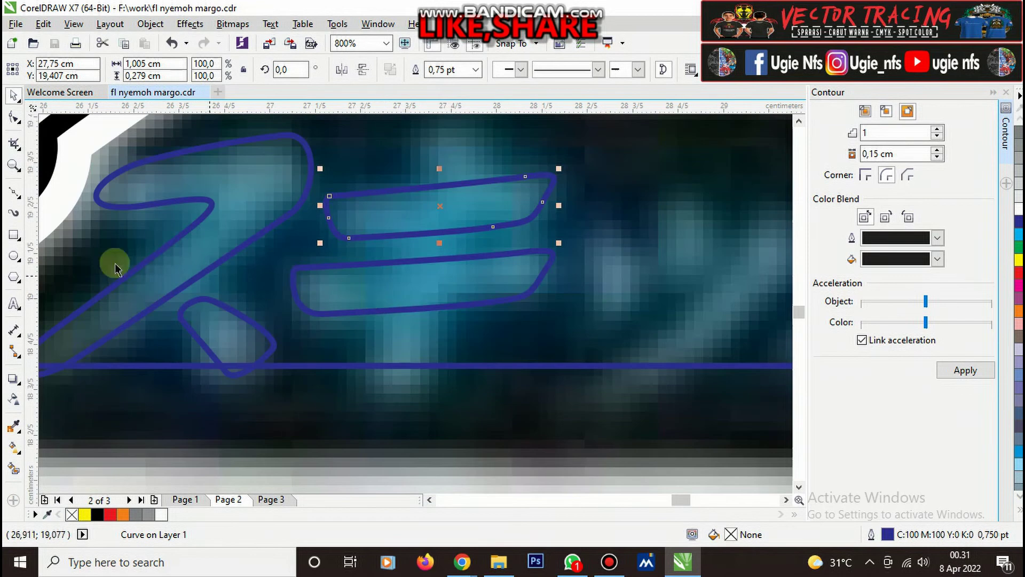
# Draw a closed outline of the vertical stroke crossing both bars down to its U-bend foot.
pyautogui.click(488, 154)
pyautogui.moveTo(430, 347); pyautogui.dragTo(418, 390)
pyautogui.scroll(1, 401, 388)
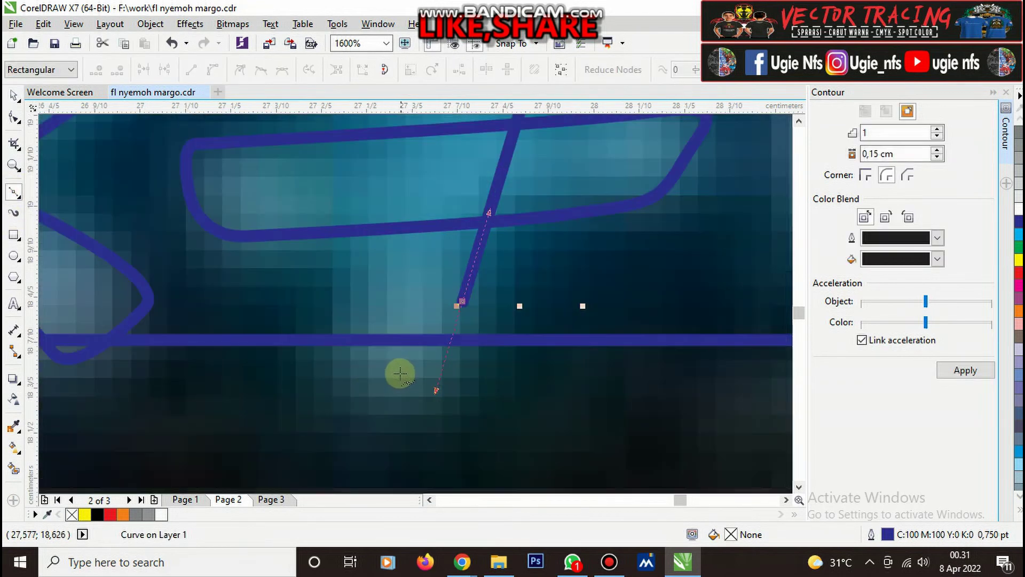
pyautogui.moveTo(355, 292); pyautogui.dragTo(377, 254)
pyautogui.scroll(-2, 370, 254)
pyautogui.scroll(2, 419, 223)
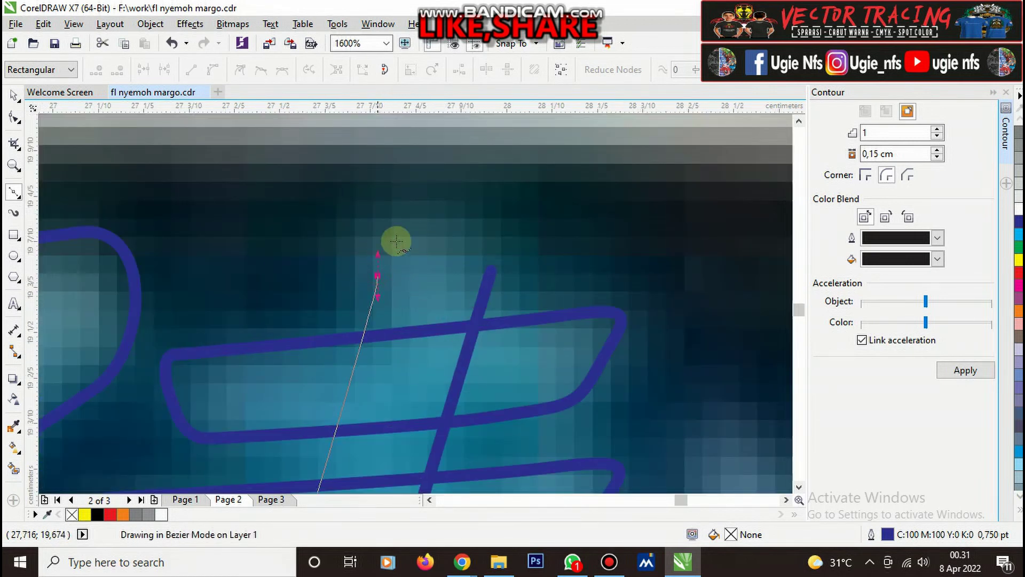
pyautogui.moveTo(415, 218); pyautogui.dragTo(459, 231)
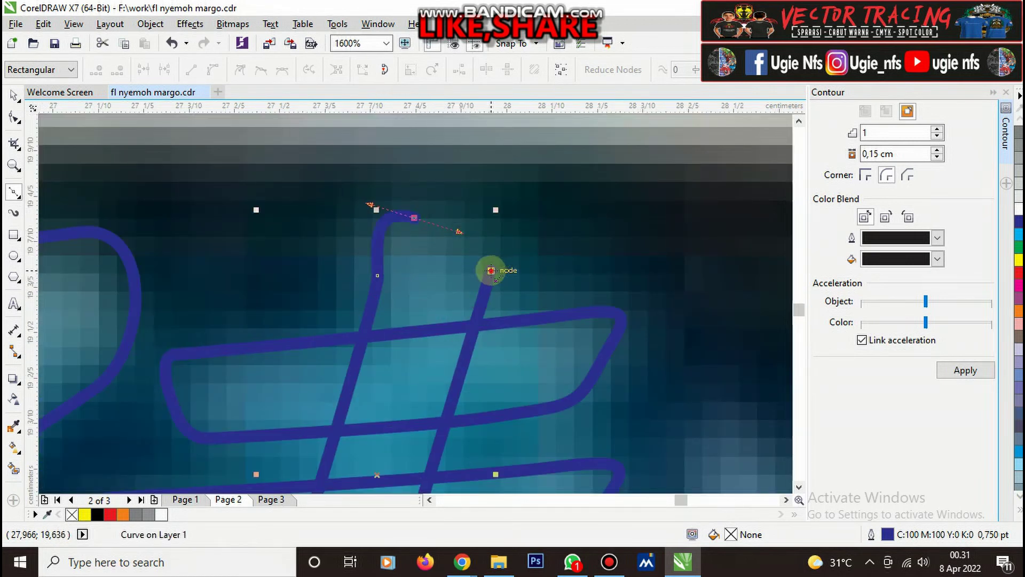
pyautogui.moveTo(491, 271); pyautogui.dragTo(495, 250)
pyautogui.scroll(-2, 494, 250)
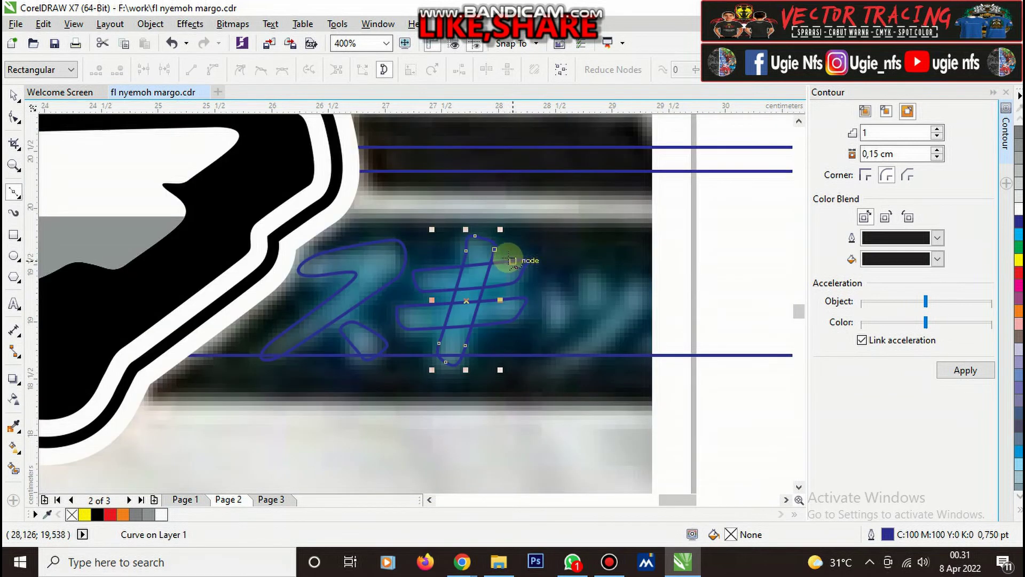
pyautogui.scroll(1, 443, 376)
# Bend the vertical stroke's upper segment with the Shape tool to match the bitmap.
pyautogui.click(12, 118)
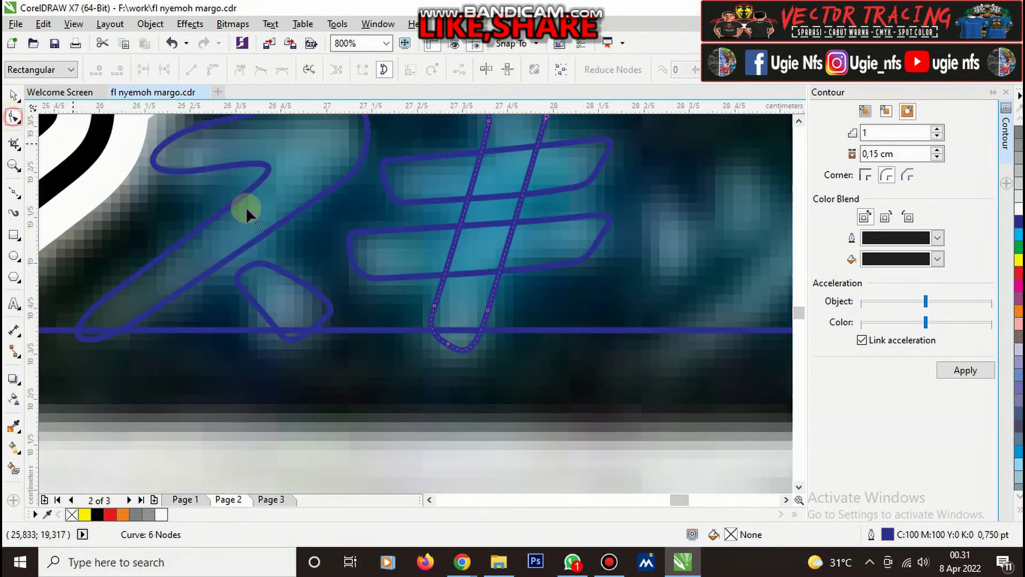
pyautogui.scroll(1, 491, 320)
pyautogui.moveTo(469, 307); pyautogui.dragTo(477, 328)
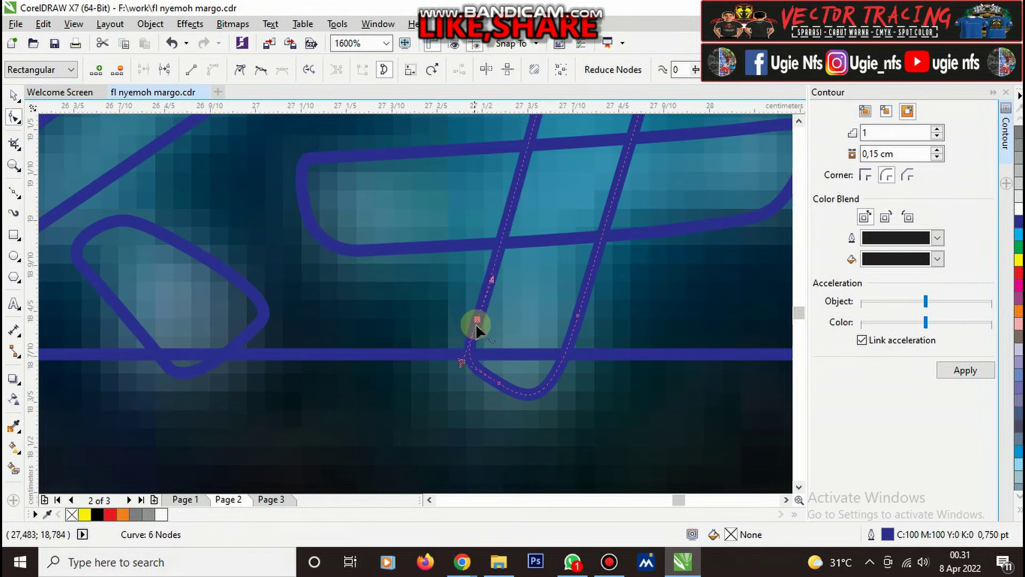
pyautogui.scroll(-2, 479, 348)
pyautogui.press('space')
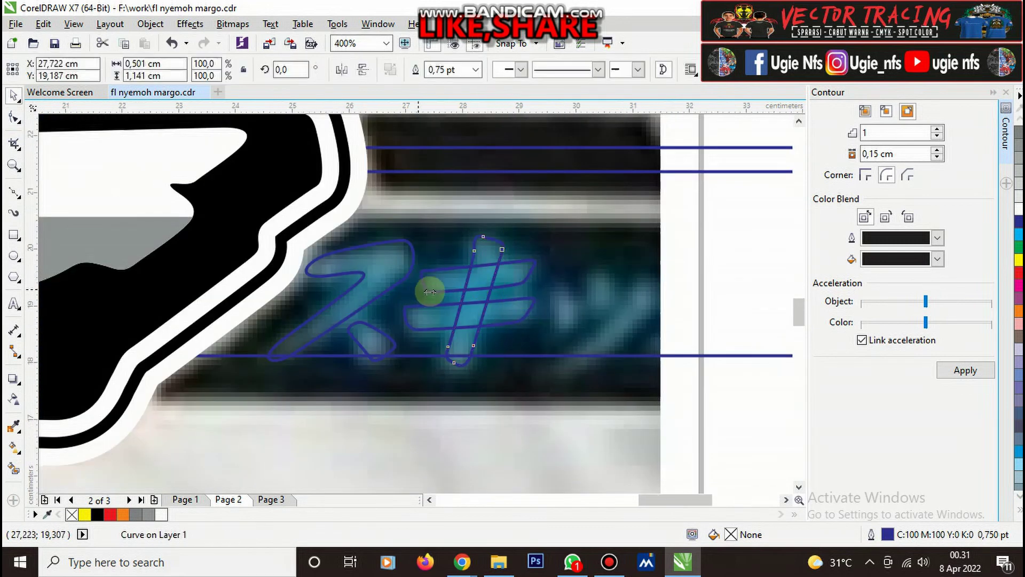
pyautogui.scroll(2, 521, 299)
pyautogui.scroll(-1, 517, 300)
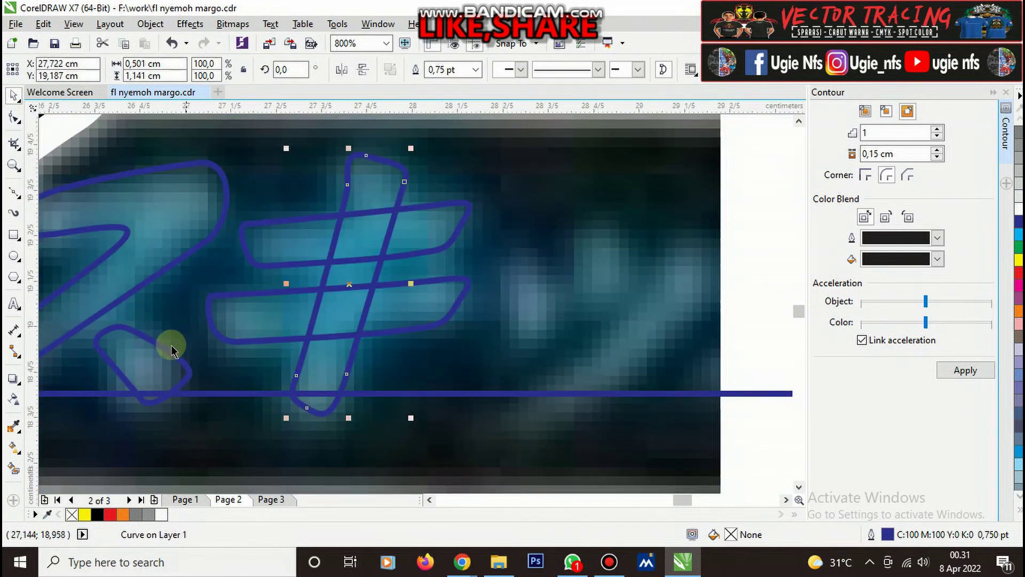
# Copy the small loop, rotate it and place it over the third katakana character.
pyautogui.moveTo(133, 348); pyautogui.dragTo(581, 288)
pyautogui.scroll(1, 580, 288)
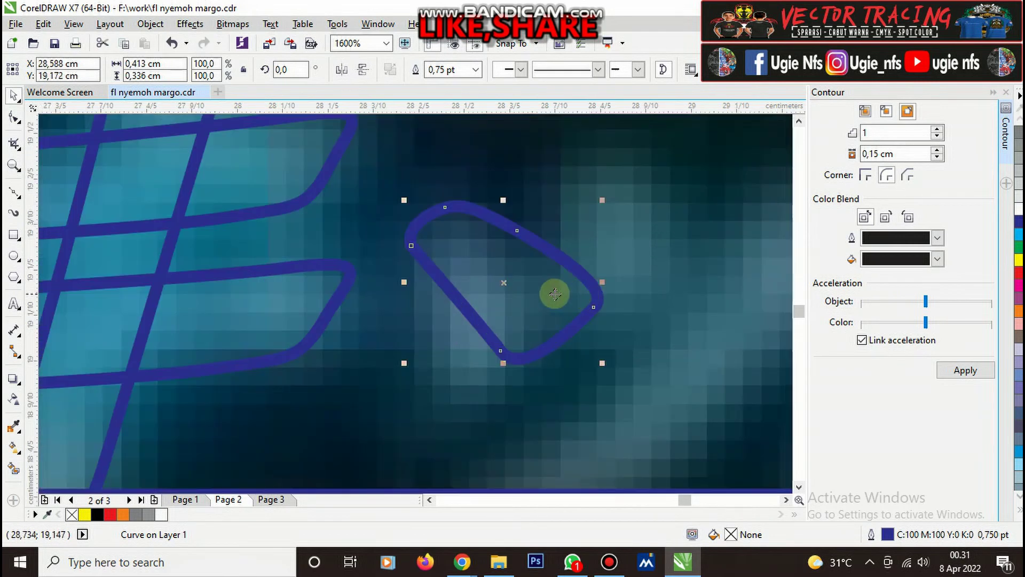
pyautogui.click(548, 267)
pyautogui.moveTo(603, 202); pyautogui.dragTo(601, 280)
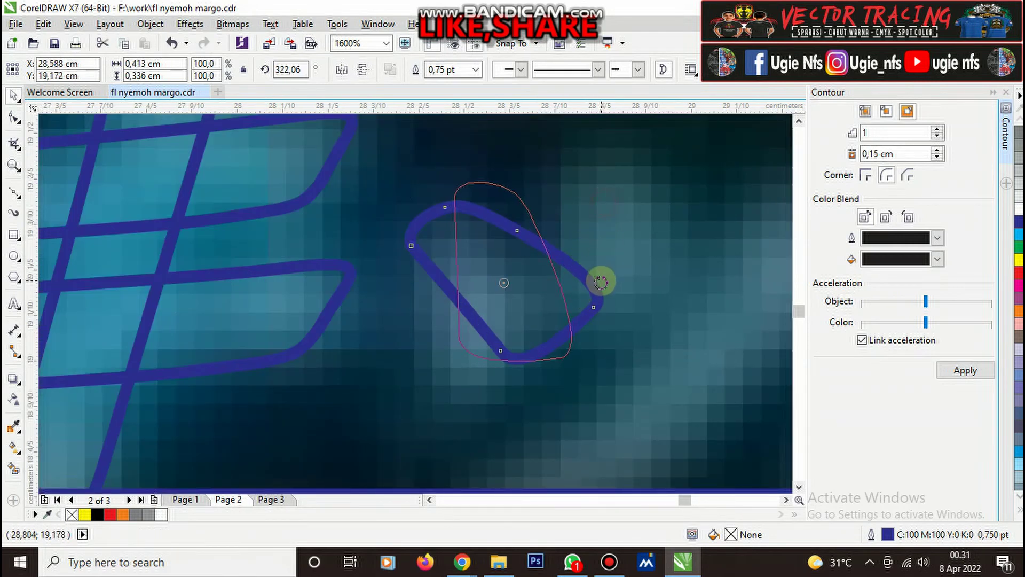
pyautogui.moveTo(499, 314); pyautogui.dragTo(618, 222)
pyautogui.scroll(-2, 558, 261)
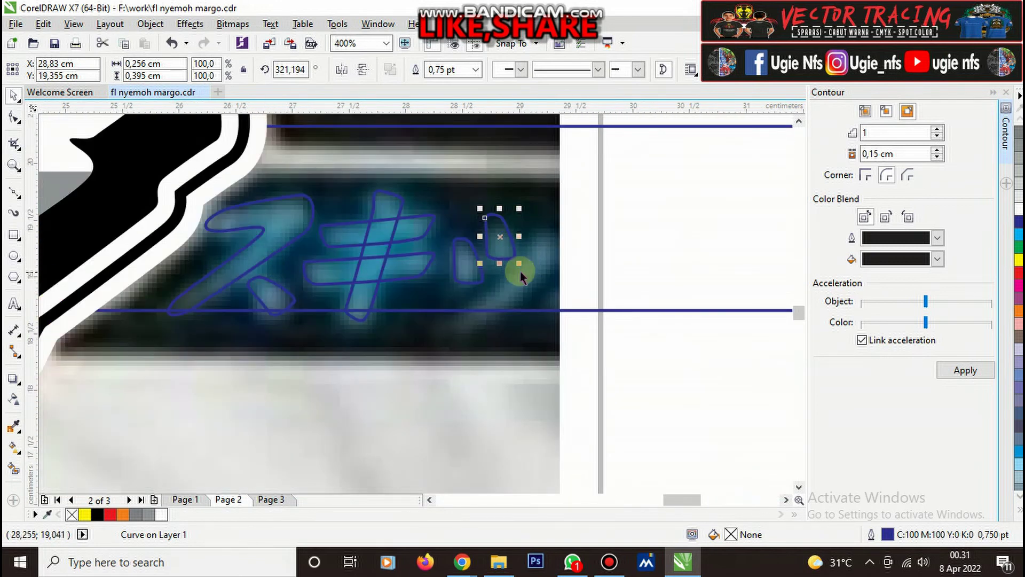
pyautogui.scroll(2, 521, 265)
# Trace the long diagonal katakana stroke with the Bezier tool as a closed curve.
pyautogui.click(13, 192)
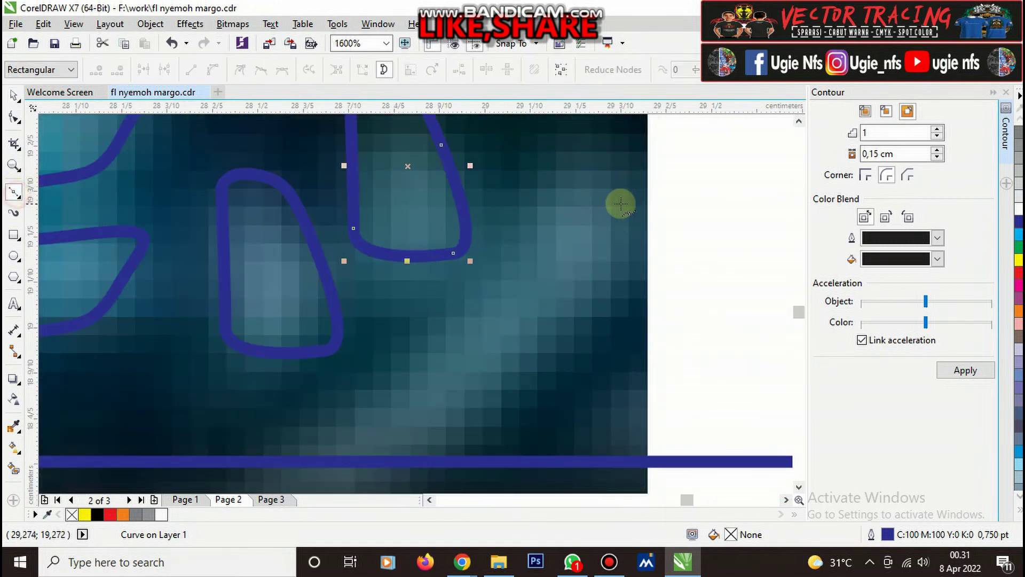
pyautogui.scroll(-2, 554, 201)
pyautogui.scroll(2, 468, 283)
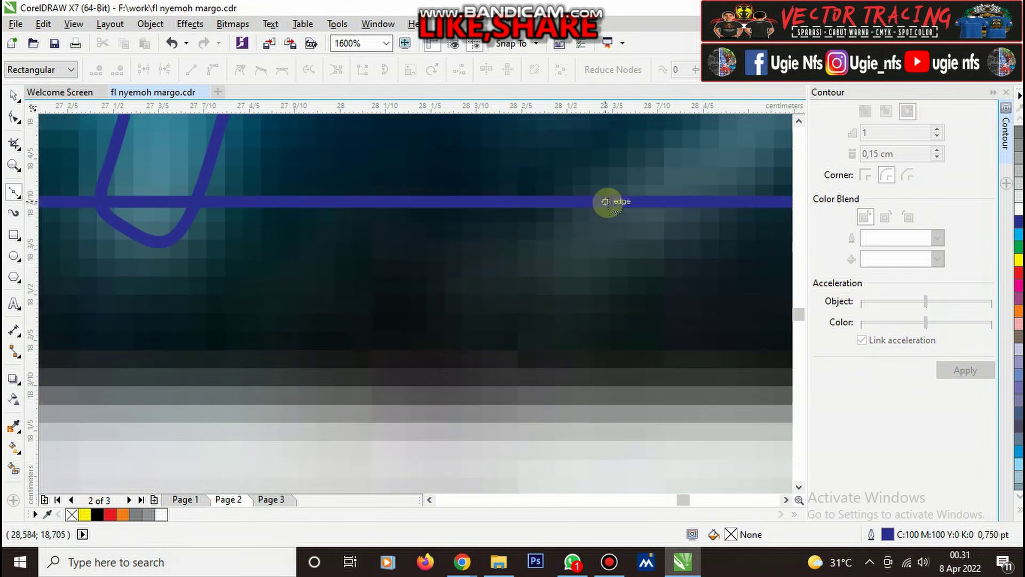
pyautogui.moveTo(599, 205); pyautogui.dragTo(462, 316)
pyautogui.moveTo(703, 291); pyautogui.dragTo(737, 197)
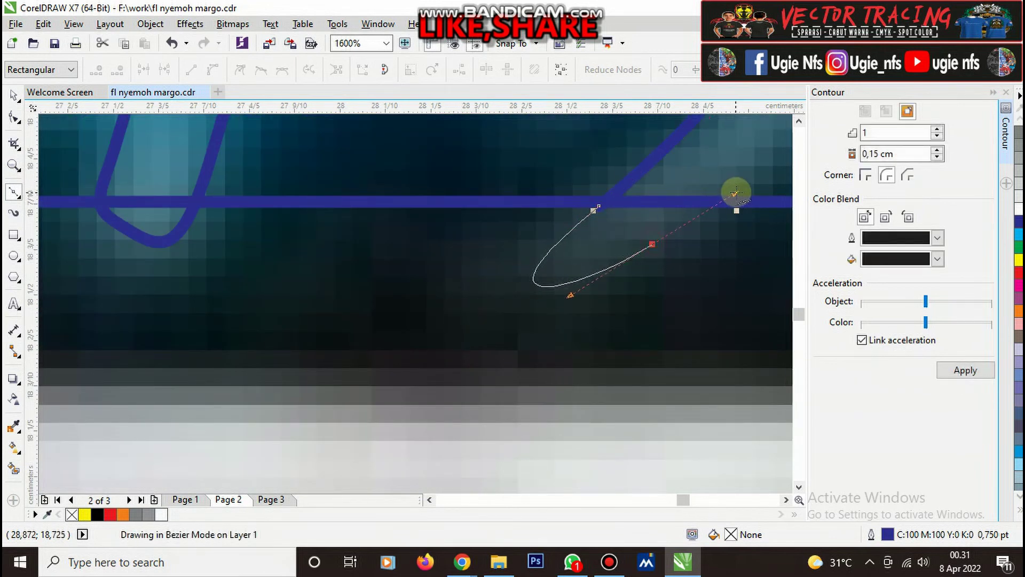
pyautogui.scroll(-2, 551, 232)
pyautogui.scroll(2, 469, 292)
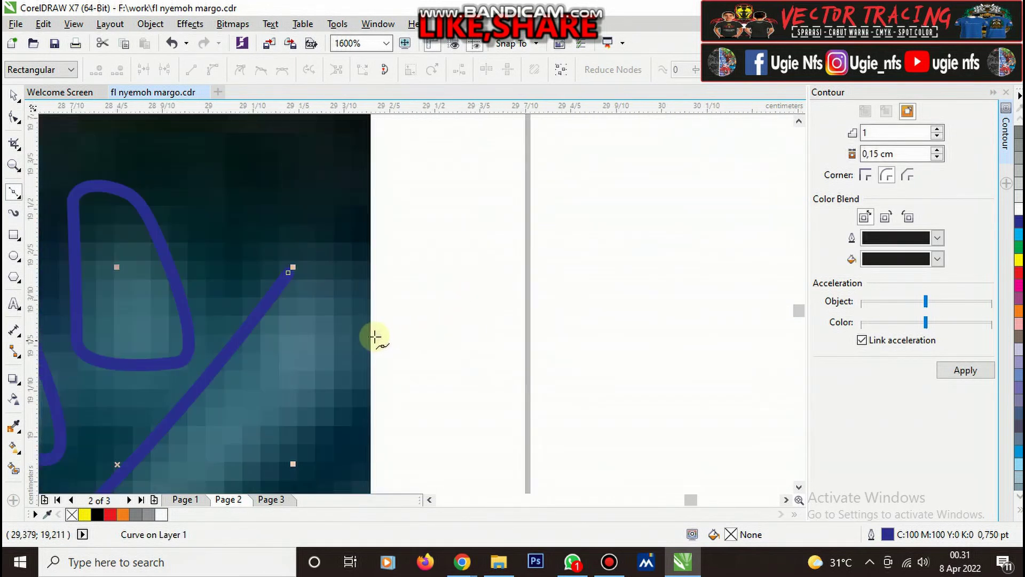
pyautogui.moveTo(371, 328); pyautogui.dragTo(403, 252)
pyautogui.moveTo(289, 273); pyautogui.dragTo(328, 257)
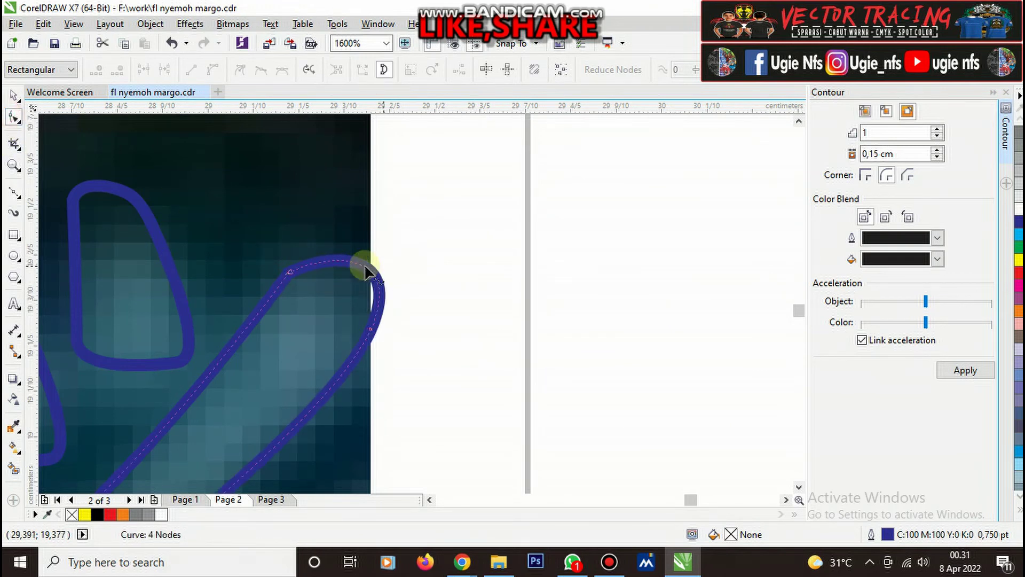
# Add a node on the stroke's rounded tip and reshape it.
pyautogui.doubleClick(321, 260)
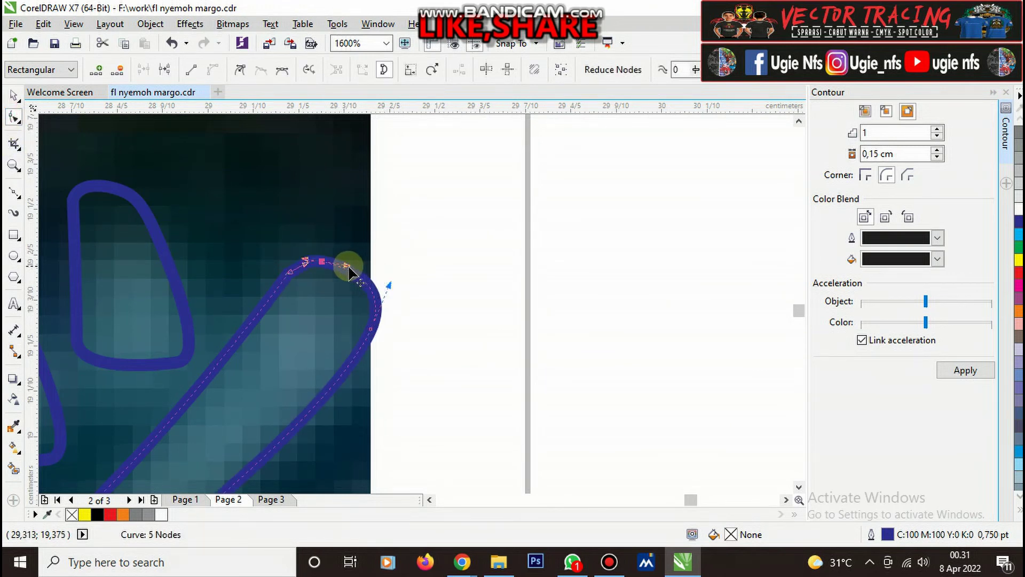
pyautogui.moveTo(347, 265); pyautogui.dragTo(373, 267)
pyautogui.scroll(1, 321, 283)
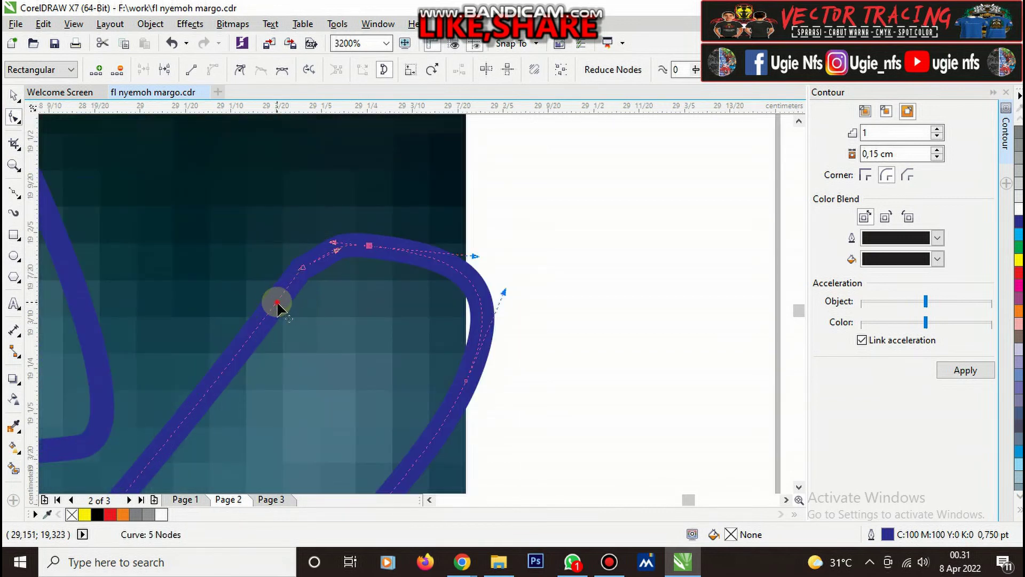
pyautogui.scroll(-2, 436, 254)
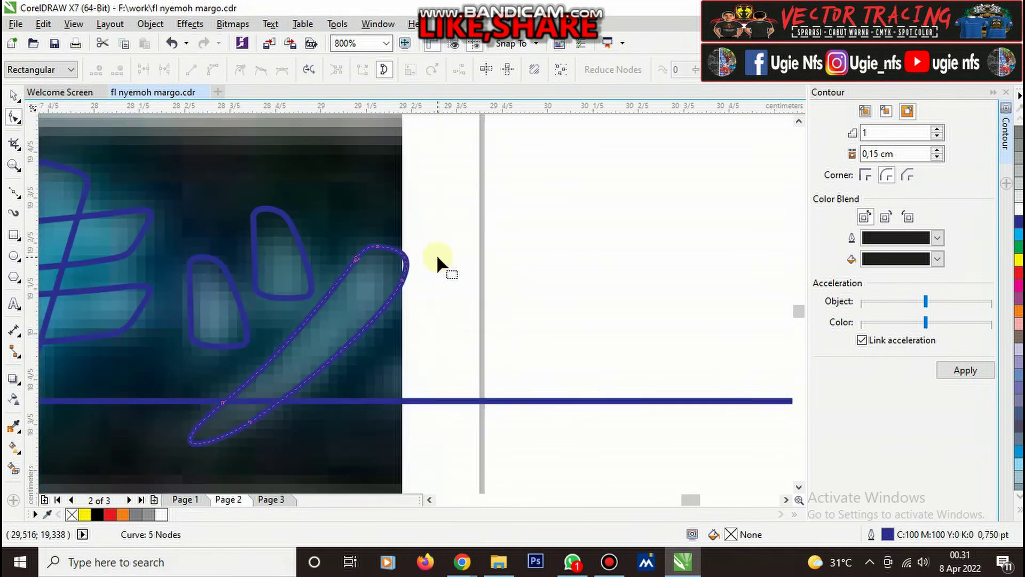
pyautogui.scroll(-2, 437, 256)
# Bend the ス outline's curve to match the bitmap.
pyautogui.press('space')
pyautogui.press('Escape')
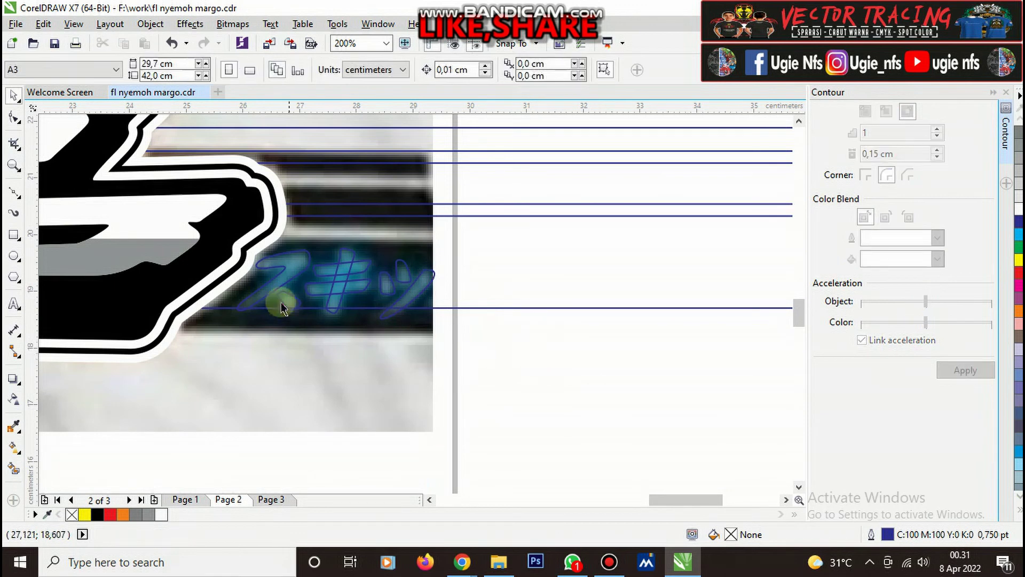
pyautogui.scroll(3, 273, 267)
pyautogui.click(220, 285)
pyautogui.press('space')
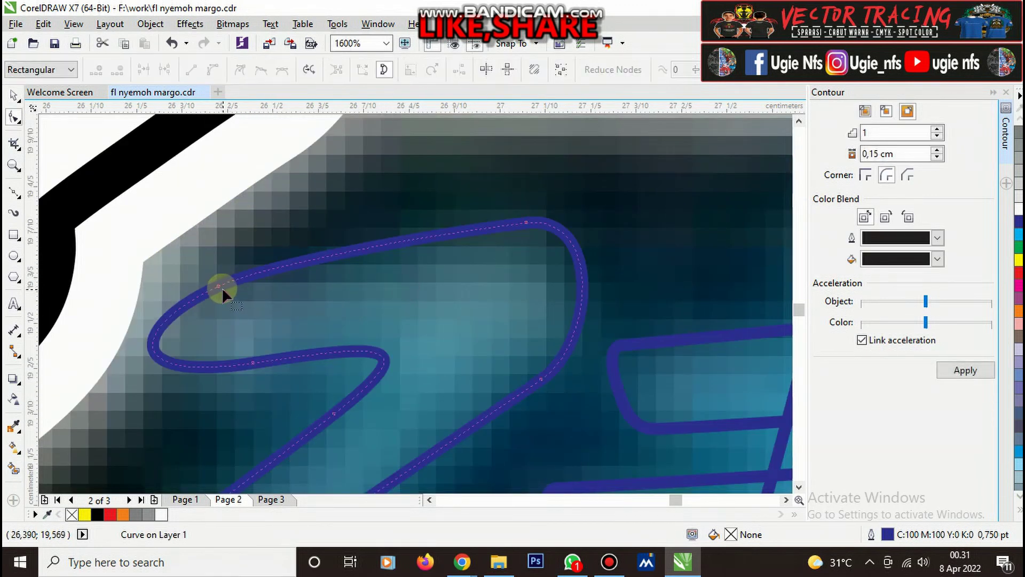
pyautogui.moveTo(220, 286); pyautogui.dragTo(190, 297)
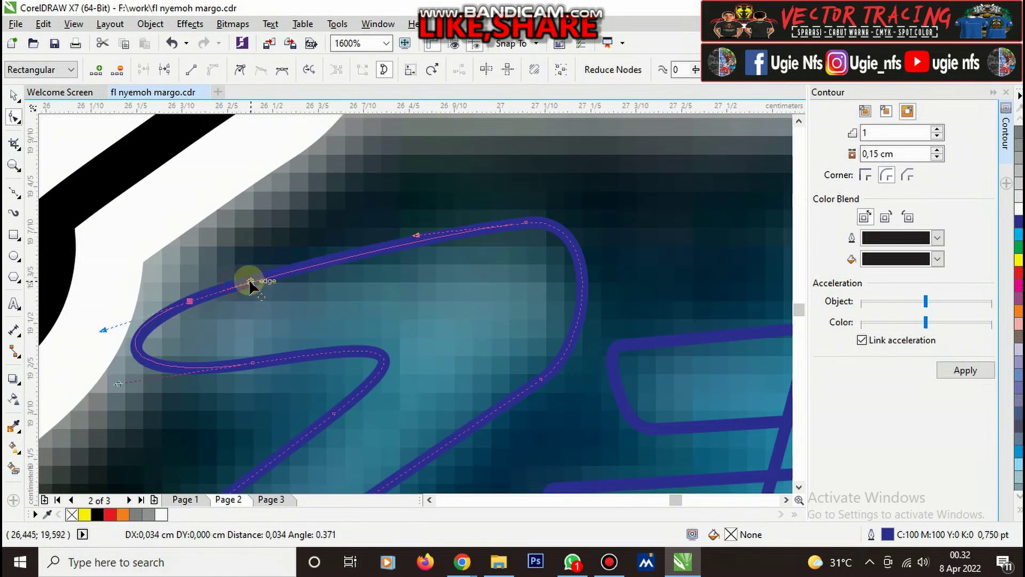
pyautogui.scroll(-2, 430, 302)
pyautogui.scroll(-2, 430, 303)
pyautogui.press('space')
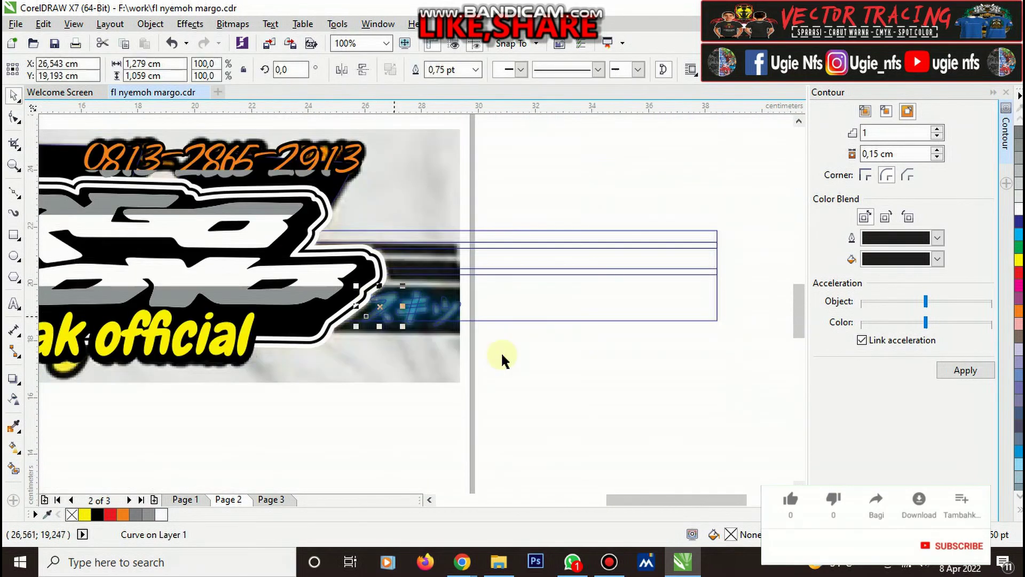
# Marquee-select all traced katakana strokes and group them with Ctrl+G.
pyautogui.moveTo(520, 367); pyautogui.dragTo(342, 286)
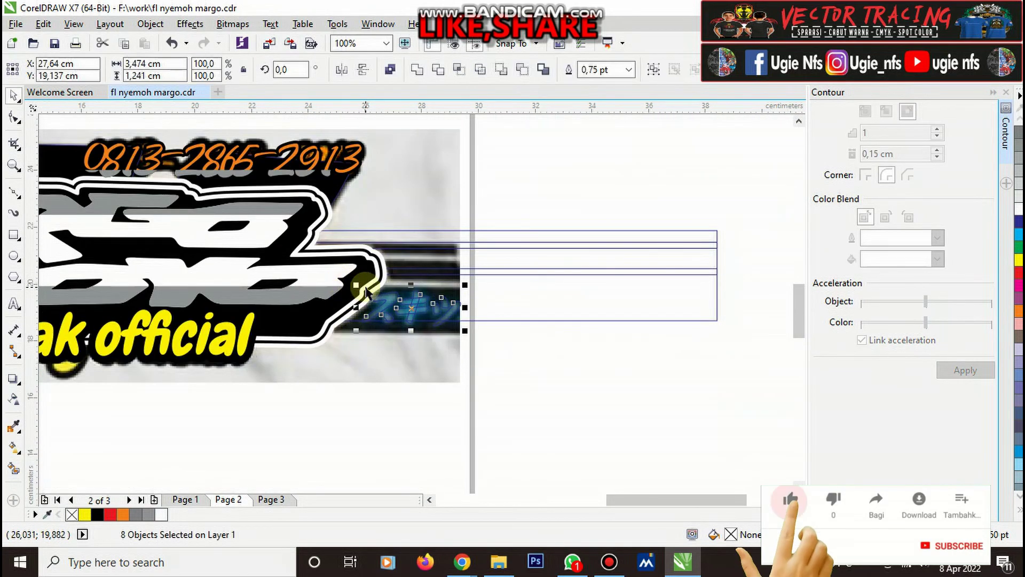
pyautogui.hotkey('ctrl', 'g')
pyautogui.scroll(-2, 531, 338)
pyautogui.scroll(1, 411, 331)
pyautogui.scroll(2, 362, 335)
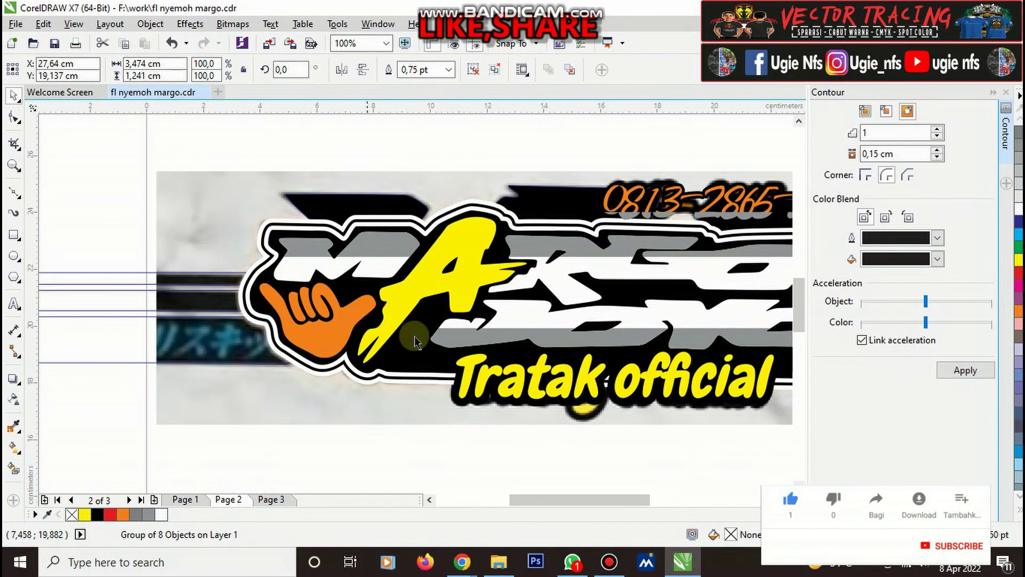
pyautogui.scroll(-1, 525, 343)
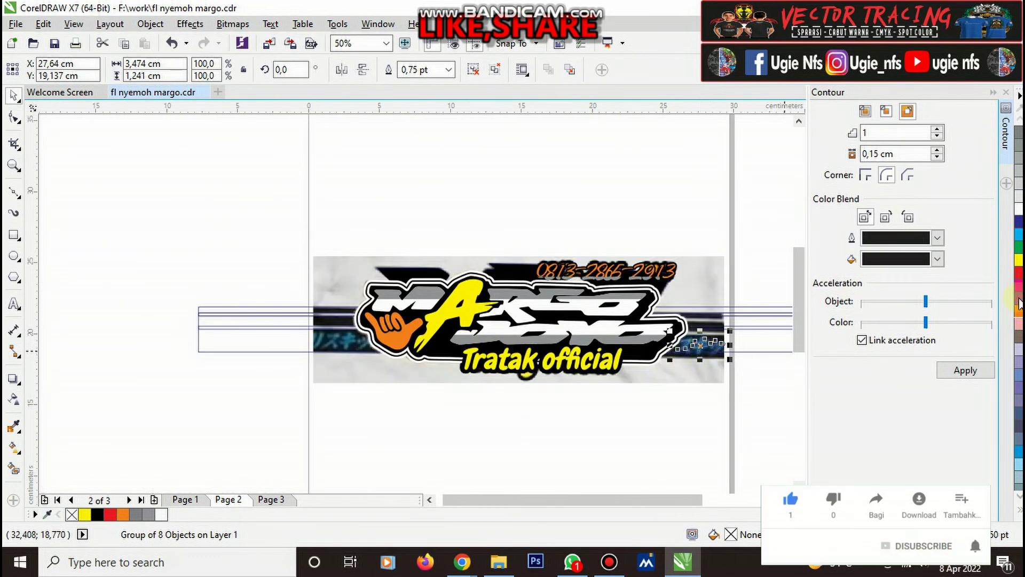
# Place a copy of スキツ at the stripes' left end and nudge the right group into place.
pyautogui.moveTo(706, 345); pyautogui.dragTo(312, 344)
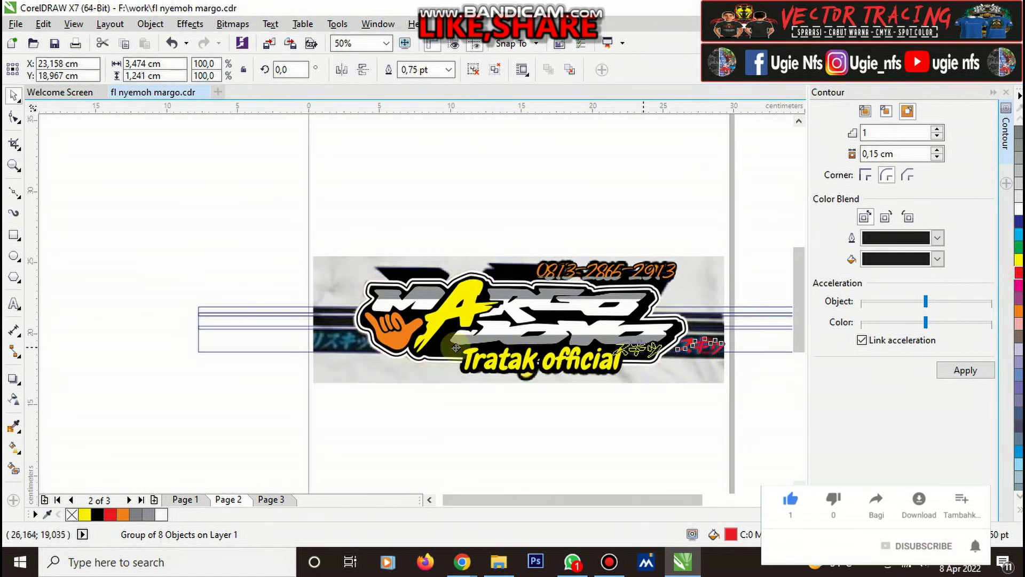
pyautogui.scroll(1, 312, 345)
pyautogui.scroll(1, 330, 345)
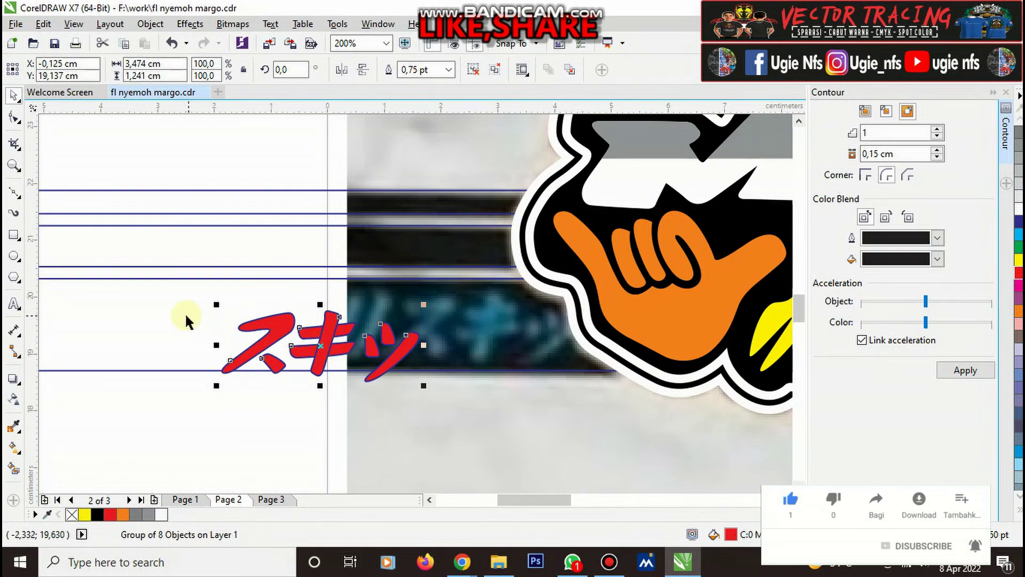
pyautogui.scroll(-2, 185, 320)
pyautogui.scroll(3, 624, 320)
pyautogui.click(480, 314)
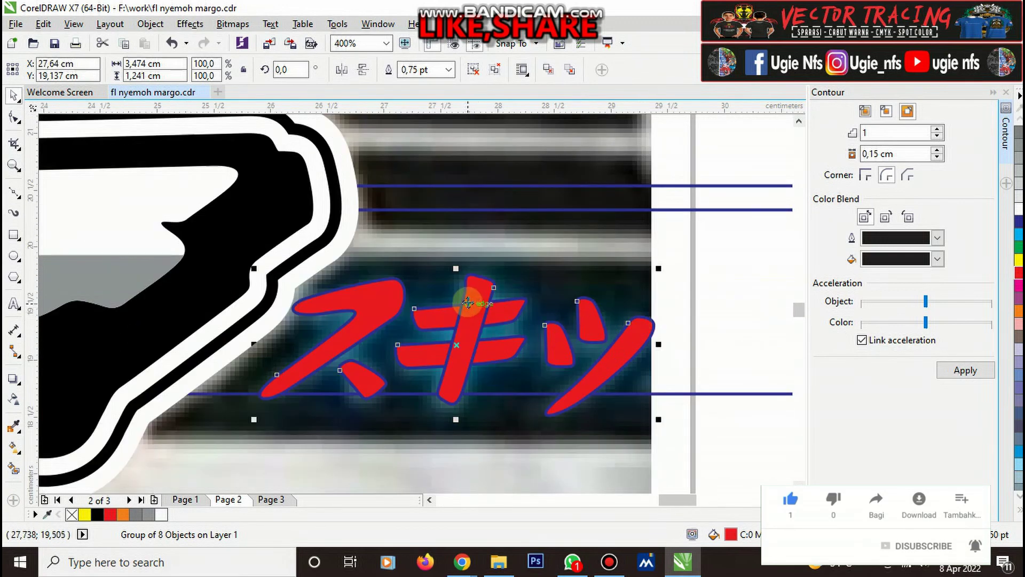
pyautogui.scroll(-1, 473, 311)
pyautogui.scroll(1, 472, 311)
pyautogui.moveTo(464, 324); pyautogui.dragTo(494, 294)
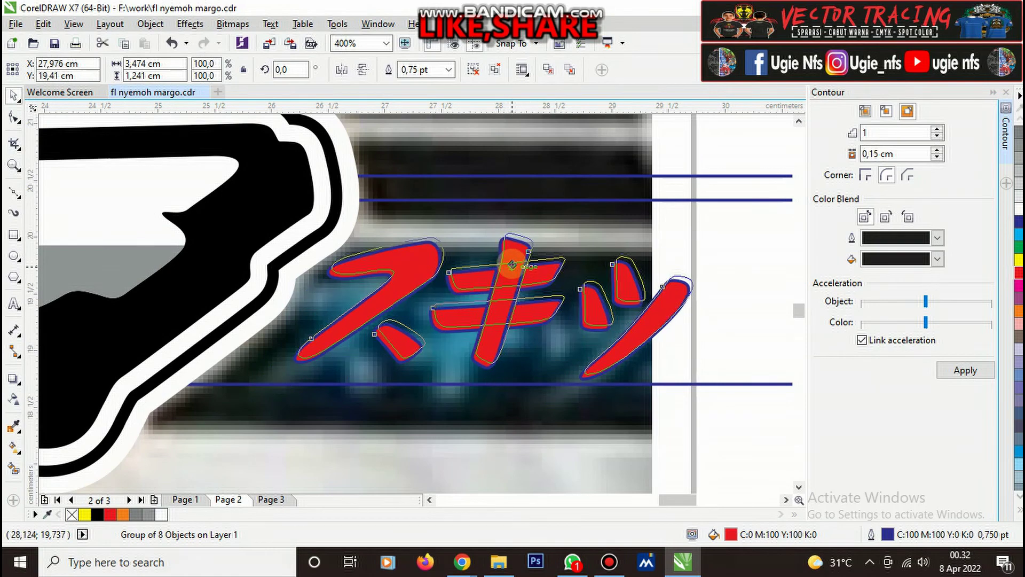
pyautogui.moveTo(518, 303); pyautogui.dragTo(539, 295)
pyautogui.scroll(-1, 538, 295)
pyautogui.scroll(-2, 538, 296)
# Move the left スキツ copy onto the dark bar.
pyautogui.scroll(-1, 539, 295)
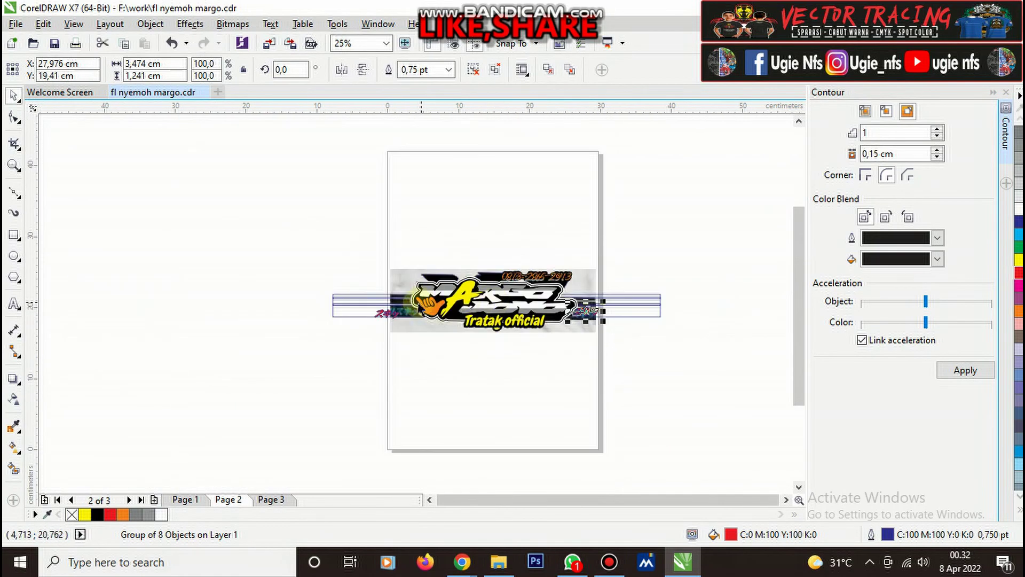
pyautogui.scroll(2, 416, 299)
pyautogui.scroll(-1, 297, 348)
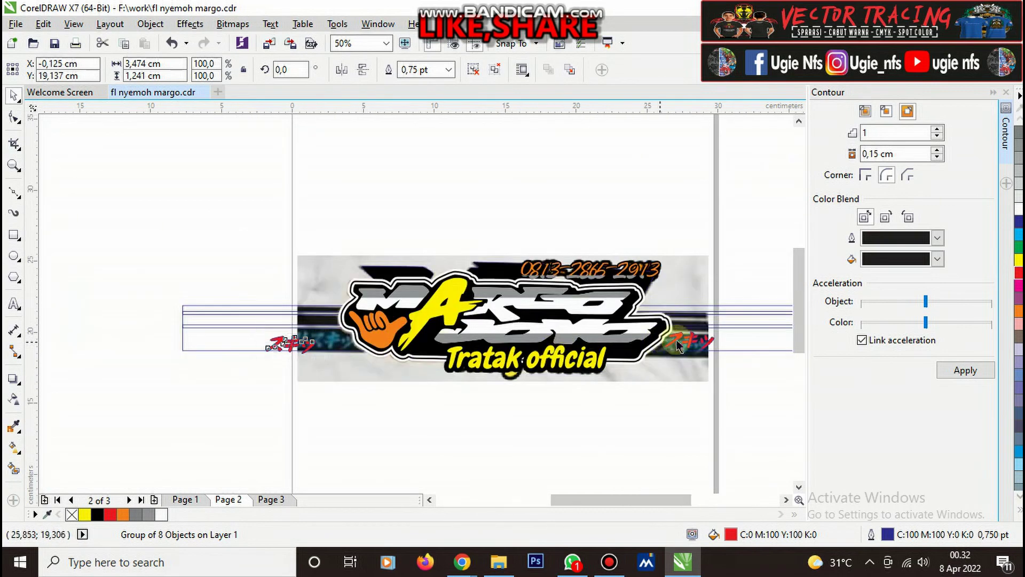
pyautogui.scroll(2, 711, 320)
pyautogui.click(712, 310)
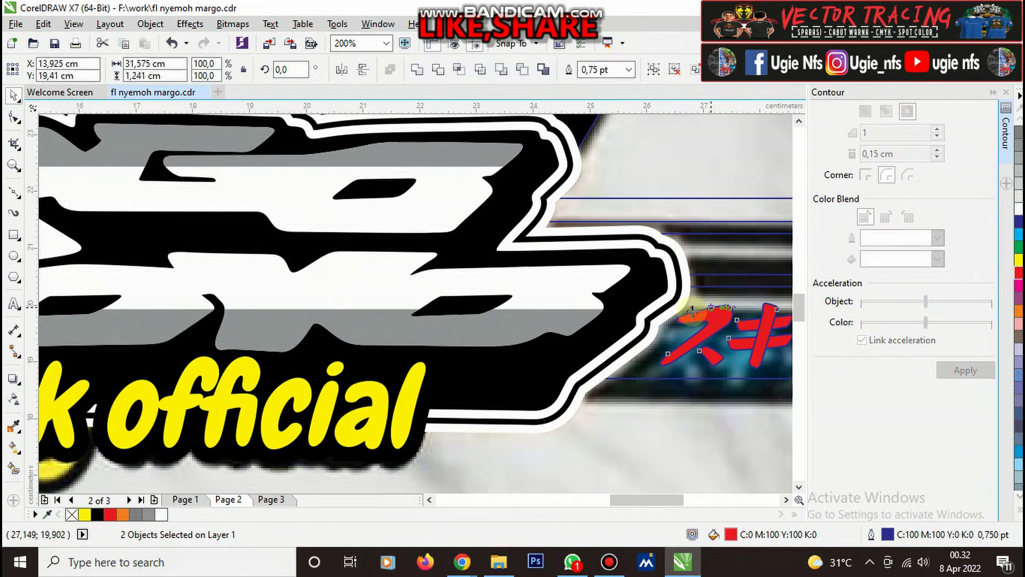
pyautogui.scroll(-1, 691, 311)
pyautogui.scroll(-1, 345, 415)
pyautogui.click(246, 433)
pyautogui.scroll(2, 165, 380)
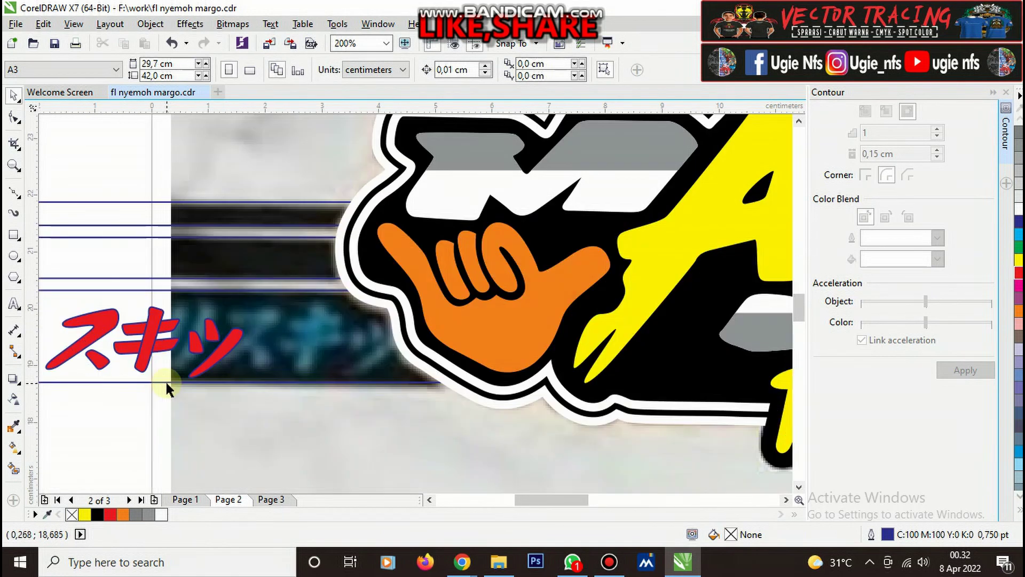
pyautogui.moveTo(157, 340); pyautogui.dragTo(102, 336)
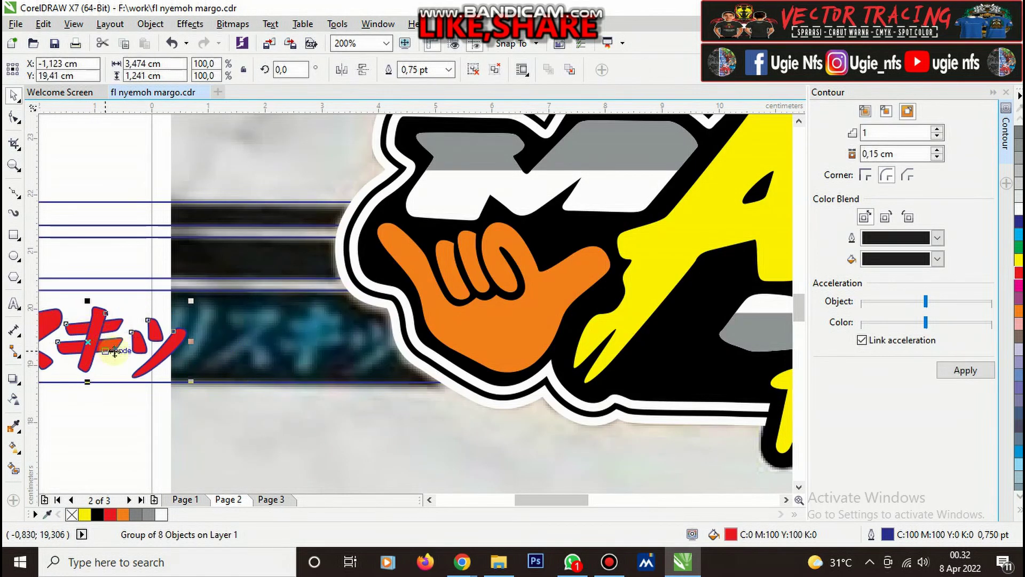
pyautogui.scroll(-1, 195, 374)
pyautogui.scroll(1, 181, 367)
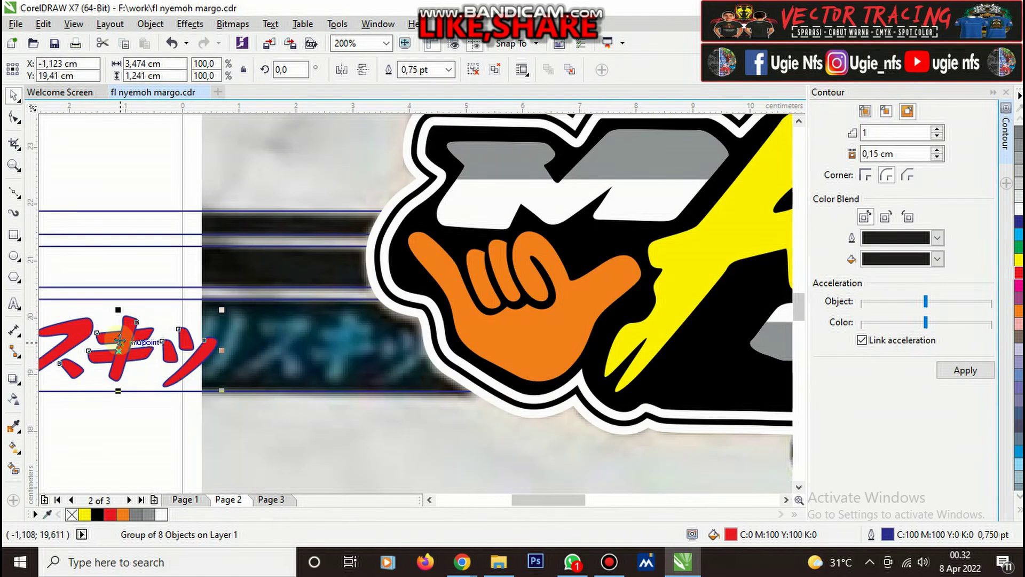
pyautogui.moveTo(124, 336); pyautogui.dragTo(345, 342)
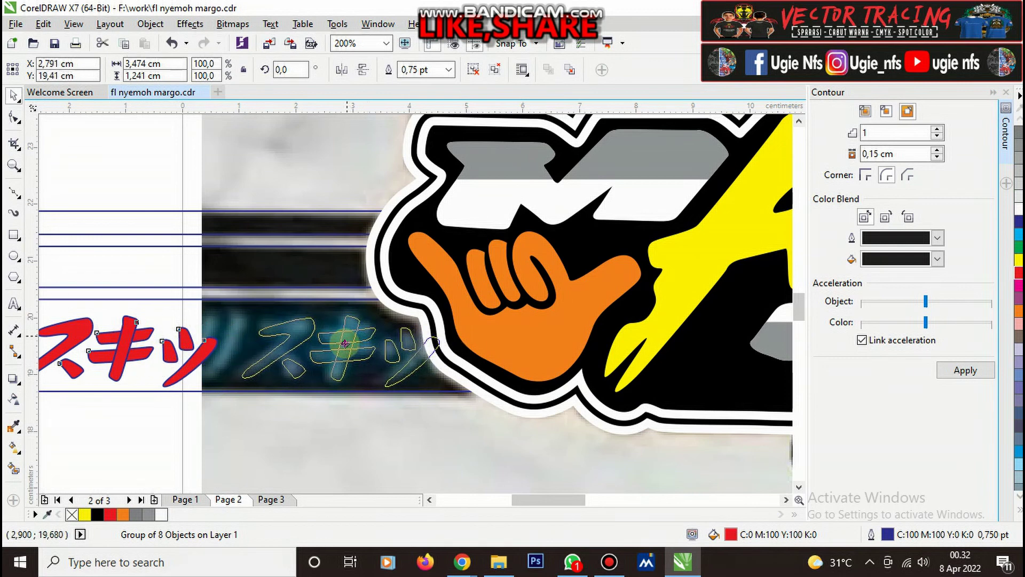
# Bring the hand logo to the front of the layer, in front of the katakana.
pyautogui.click(496, 382)
pyautogui.rightClick(494, 354)
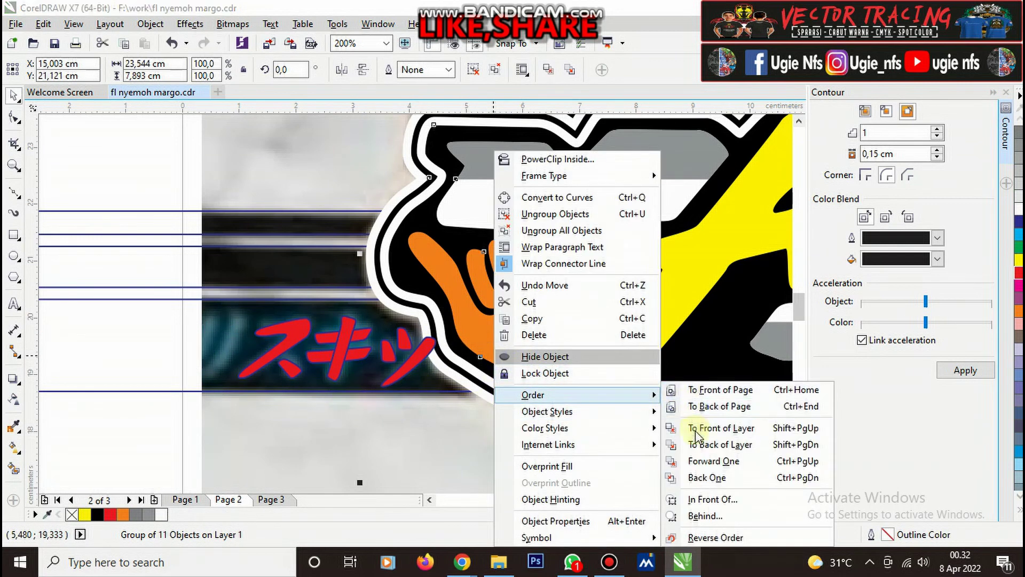
pyautogui.click(697, 428)
pyautogui.click(152, 306)
pyautogui.scroll(2, 243, 332)
pyautogui.scroll(-1, 648, 417)
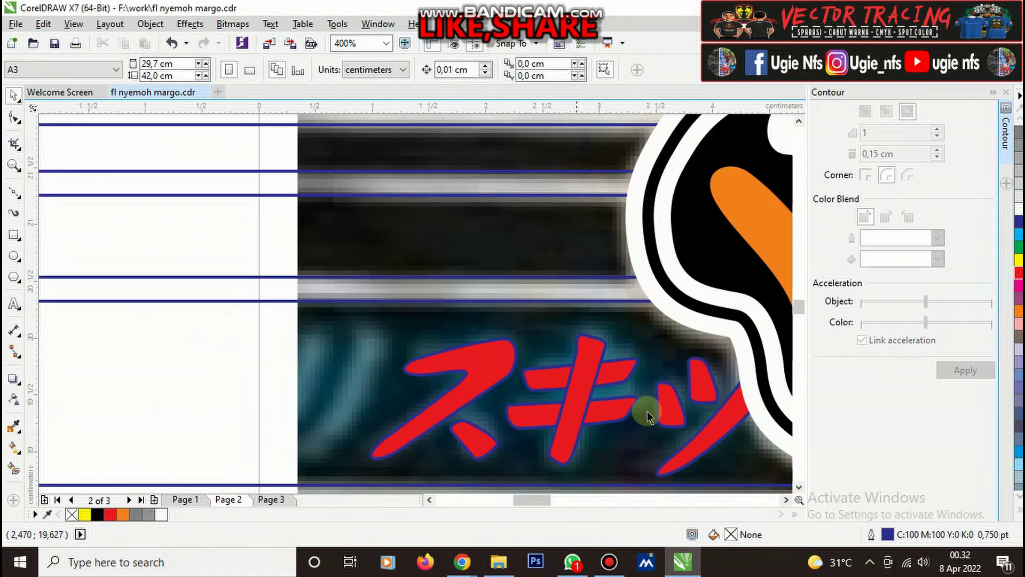
# Copy a red stroke left of ス, rotate it about 13° and move it into place.
pyautogui.moveTo(695, 431); pyautogui.dragTo(353, 409)
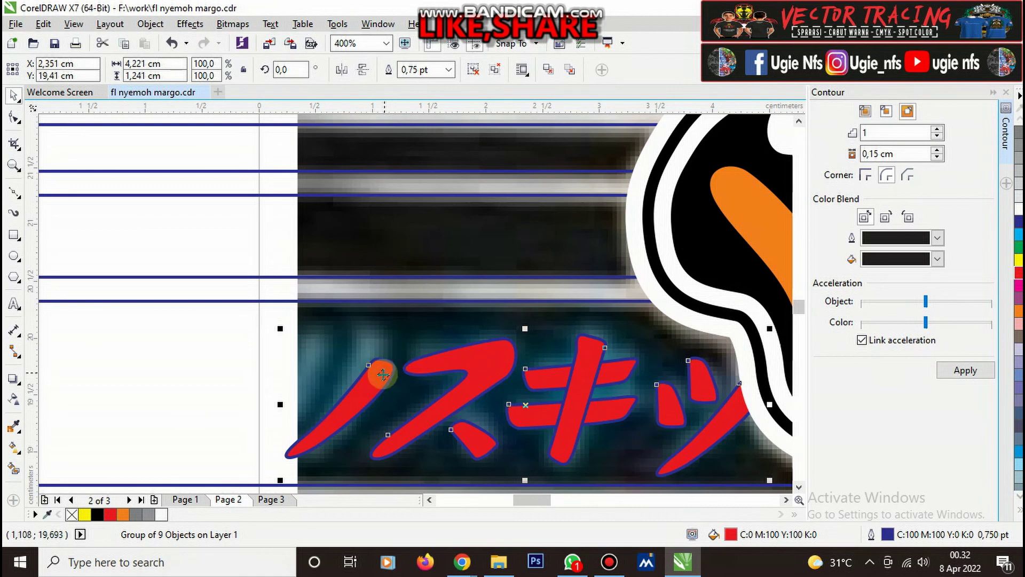
pyautogui.keyDown('ctrl'); pyautogui.click(389, 370); pyautogui.keyUp('ctrl')
pyautogui.click(384, 372)
pyautogui.moveTo(395, 348); pyautogui.dragTo(378, 334)
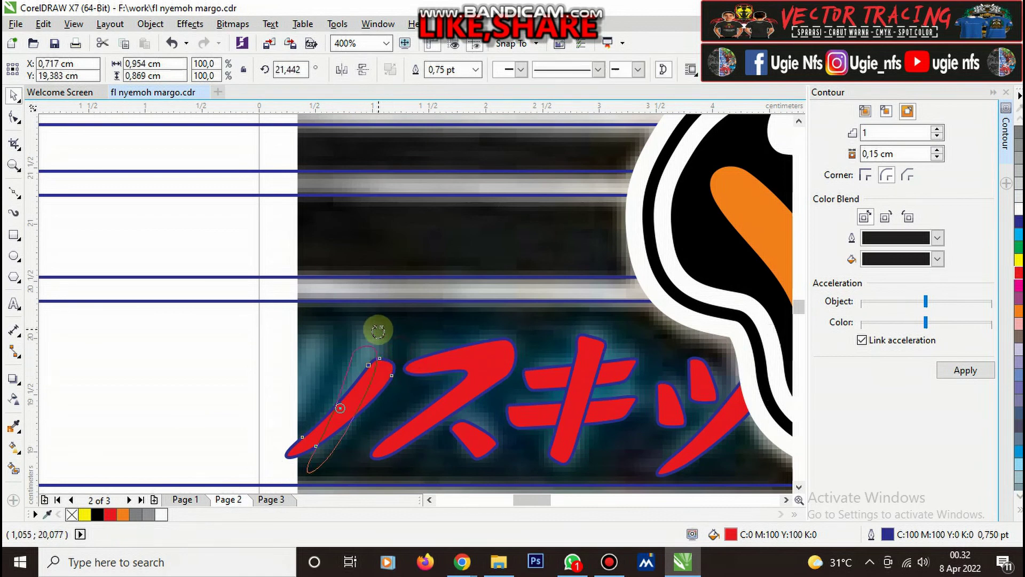
pyautogui.click(368, 368)
pyautogui.moveTo(367, 368); pyautogui.dragTo(372, 347)
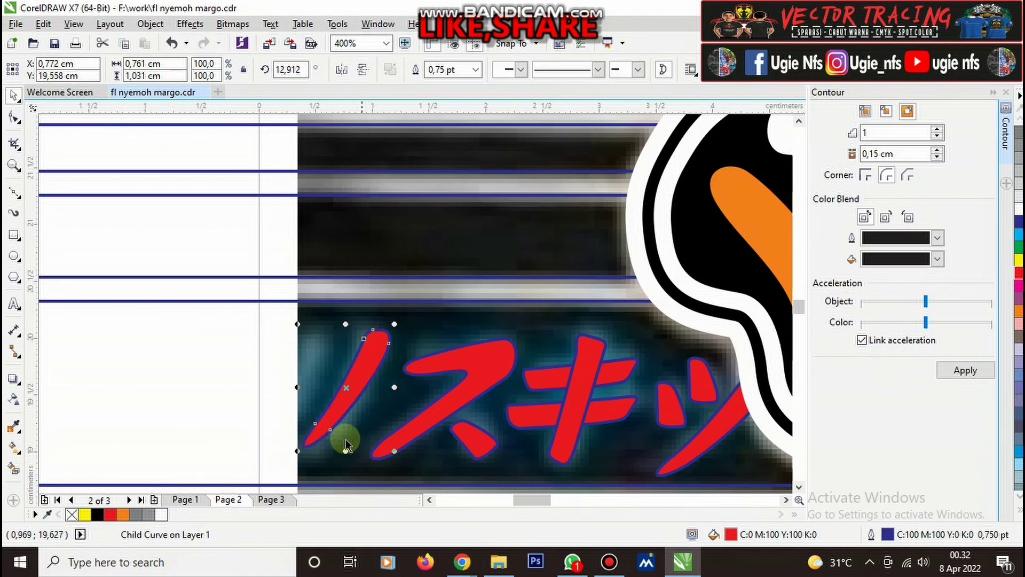
pyautogui.click(359, 366)
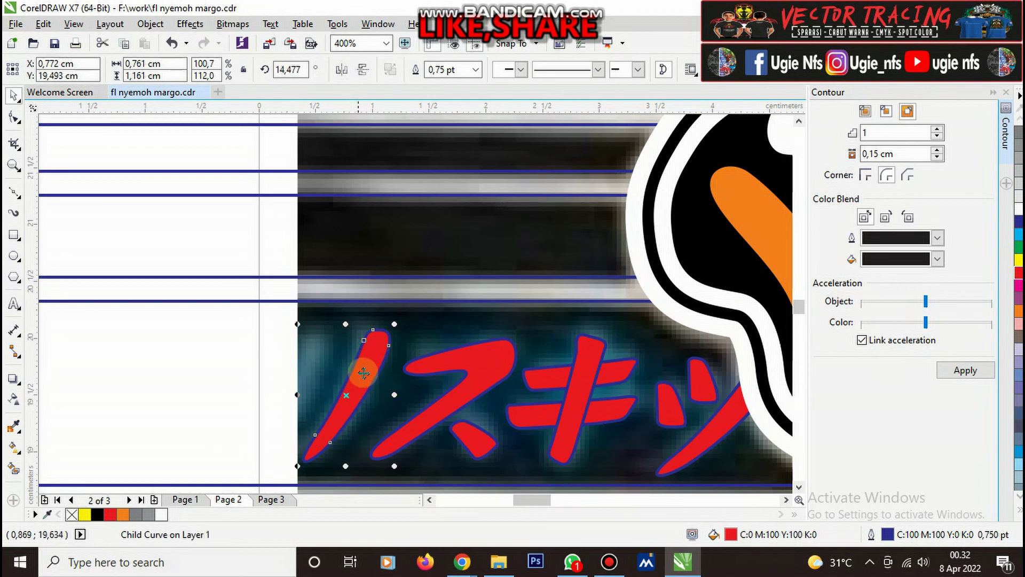
pyautogui.moveTo(360, 367); pyautogui.dragTo(305, 369)
# Group the left and right red katakana texts together.
pyautogui.scroll(-3, 302, 370)
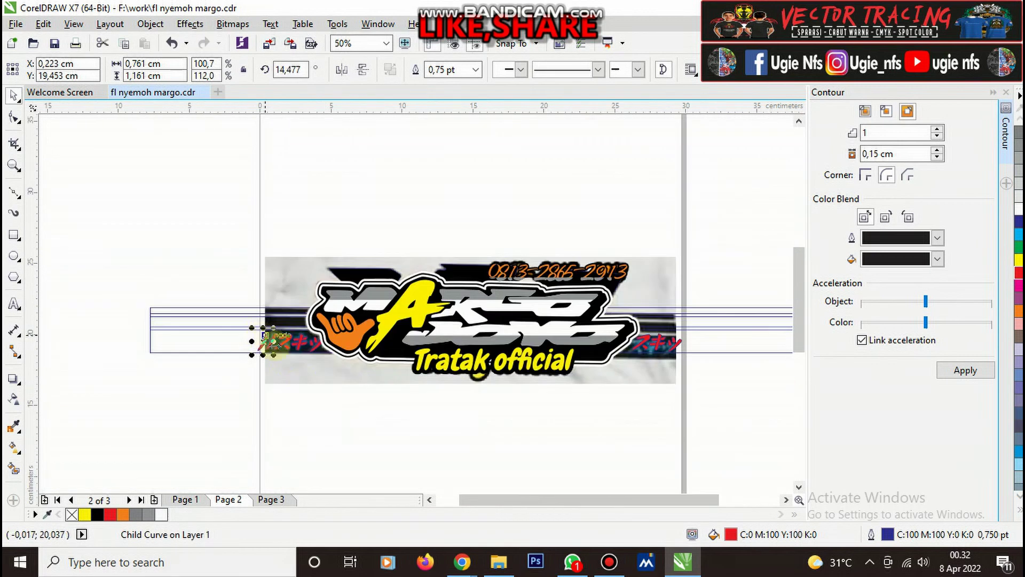
pyautogui.click(307, 409)
pyautogui.click(288, 341)
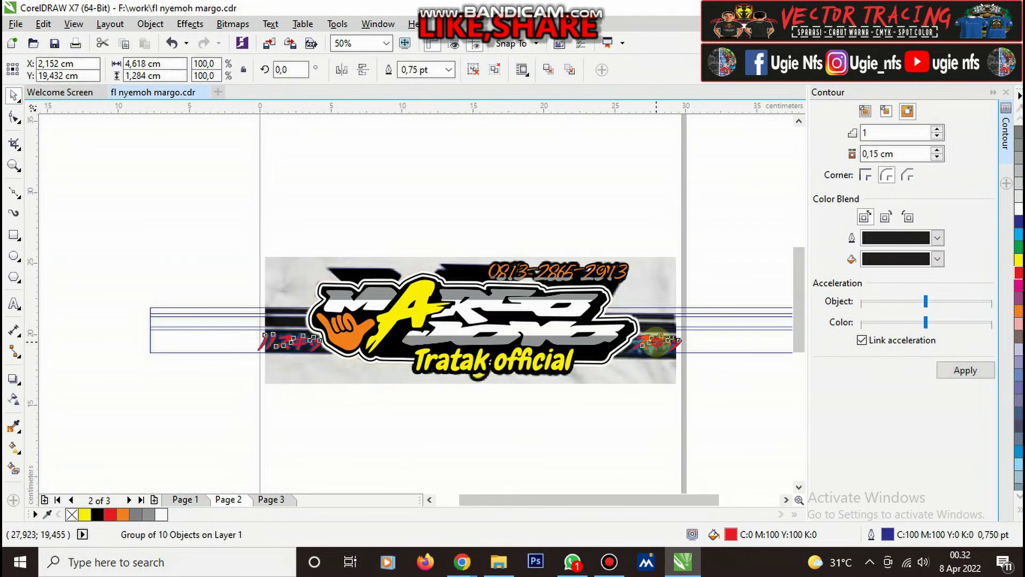
pyautogui.keyDown('shift'); pyautogui.click(656, 343); pyautogui.keyUp('shift')
pyautogui.hotkey('ctrl', 'g')
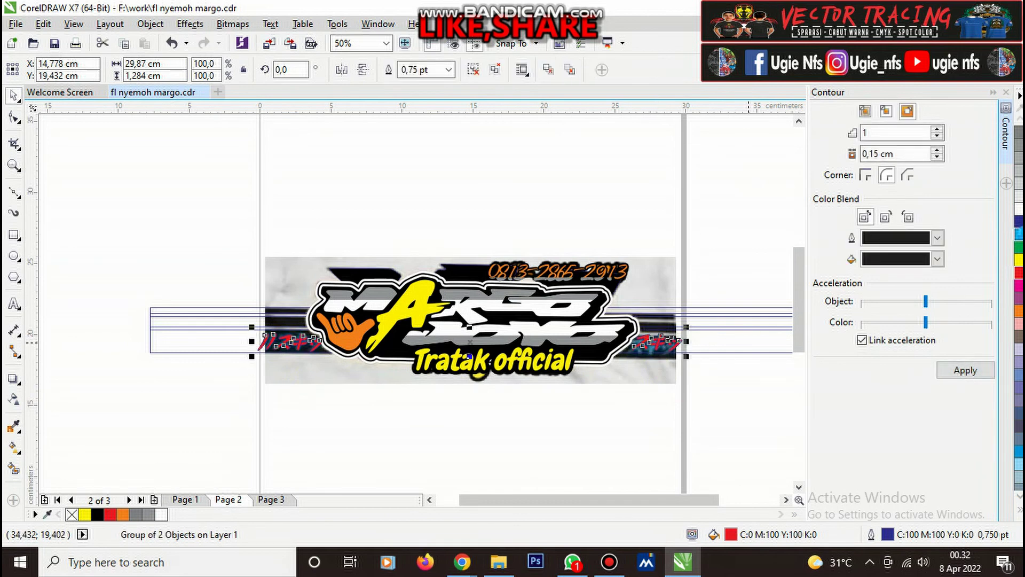
# Fill both katakana texts with cyan from the palette.
pyautogui.click(1019, 509)
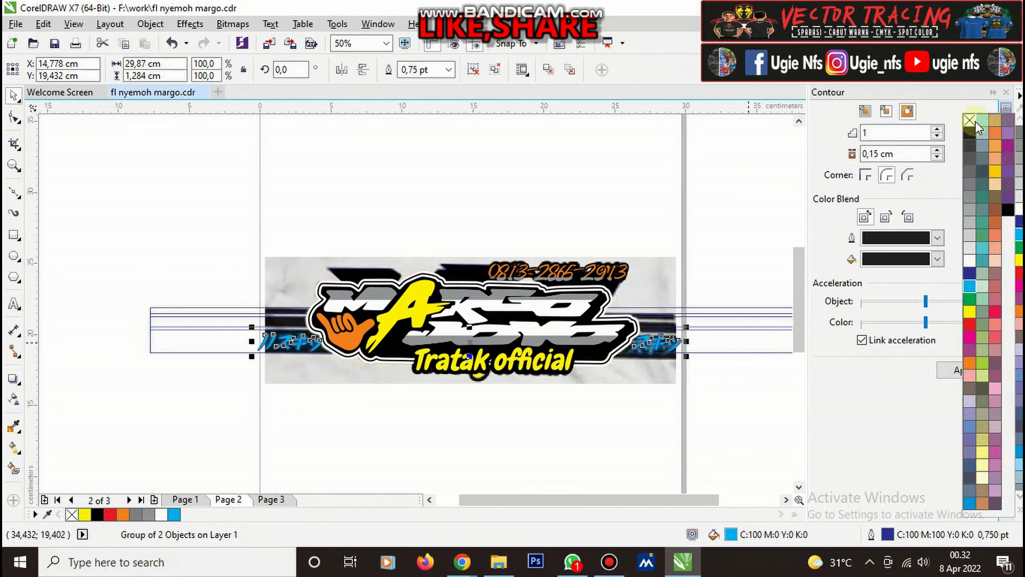
pyautogui.click(686, 427)
pyautogui.scroll(2, 295, 328)
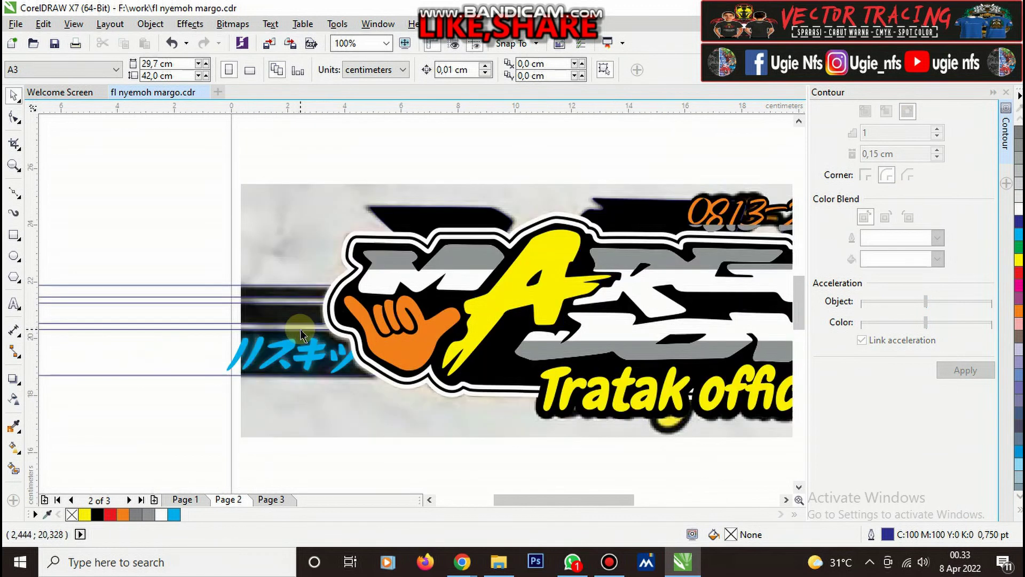
# Sample black from the logo with the Color Eyedropper and apply it to the stripe bands.
pyautogui.click(14, 425)
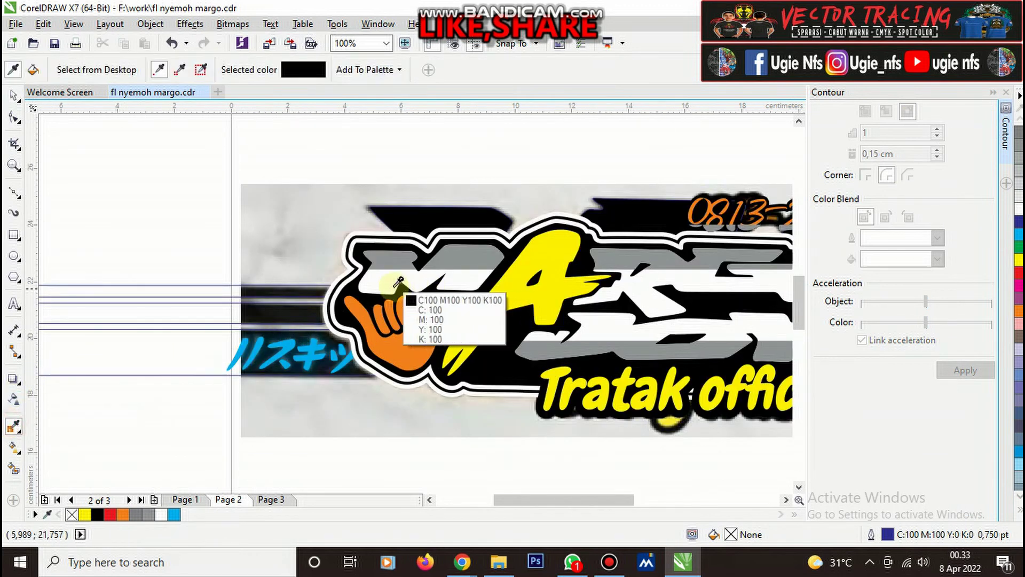
pyautogui.click(307, 299)
pyautogui.scroll(2, 296, 340)
pyautogui.click(286, 335)
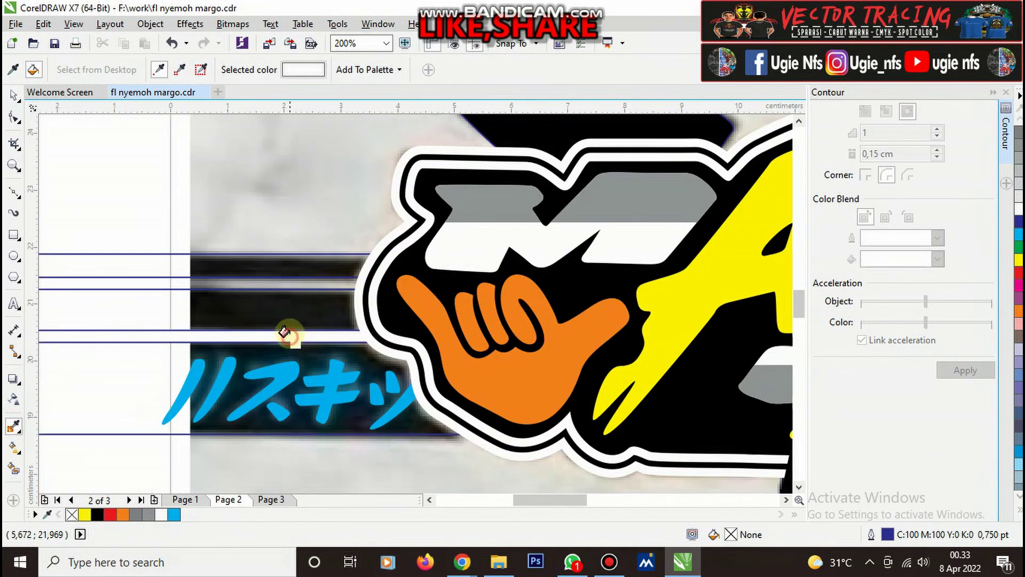
pyautogui.click(272, 289)
pyautogui.click(401, 309)
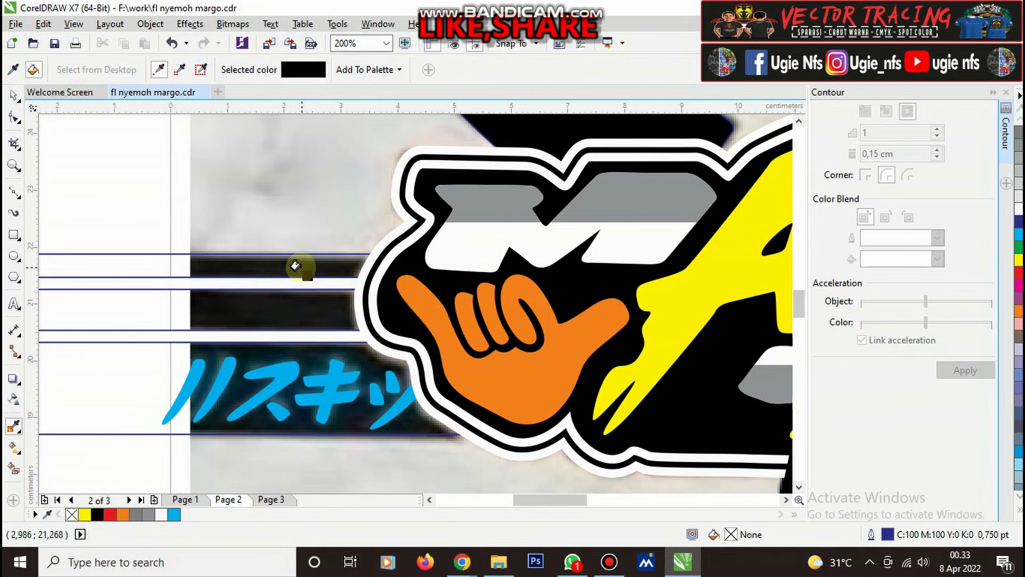
pyautogui.click(299, 302)
pyautogui.scroll(-2, 251, 331)
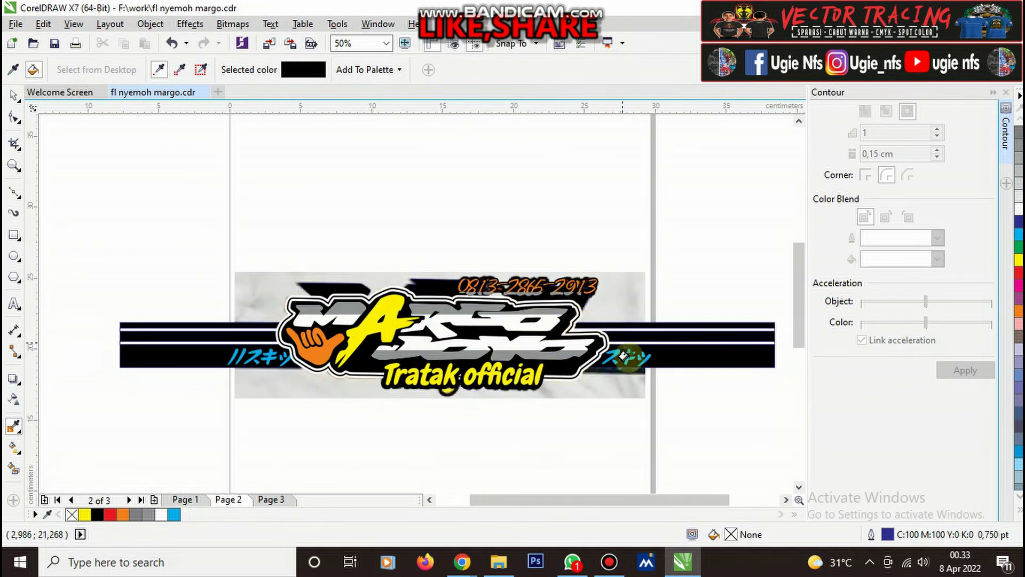
# Select all objects on the page and zoom to the selection.
pyautogui.press('space')
pyautogui.scroll(-2, 487, 366)
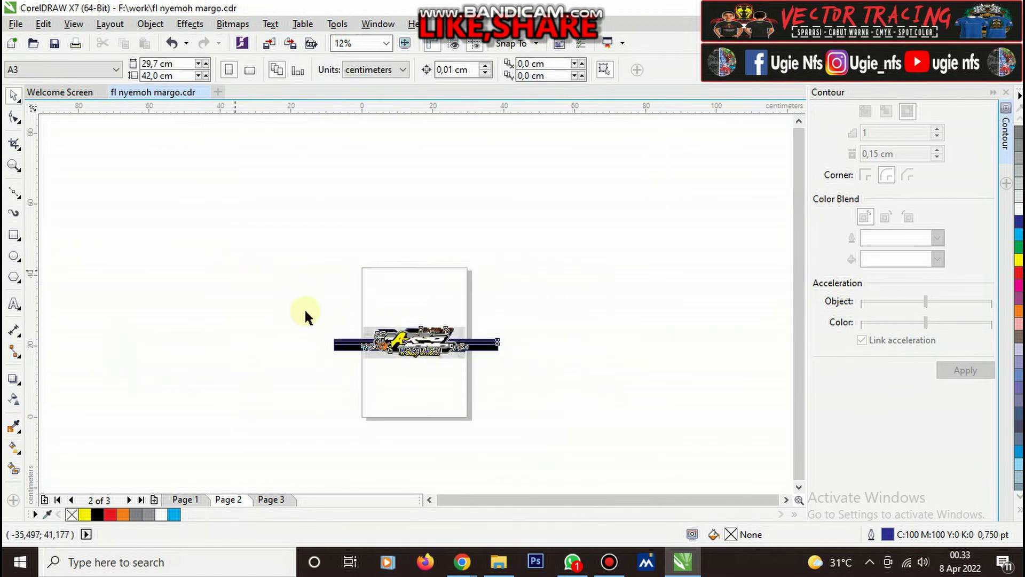
pyautogui.hotkey('ctrl', 'a')
pyautogui.hotkey('shift', 'F2')
# Group the five sticker objects, move them below the original bitmap and close the Contour docker.
pyautogui.hotkey('ctrl', 'g')
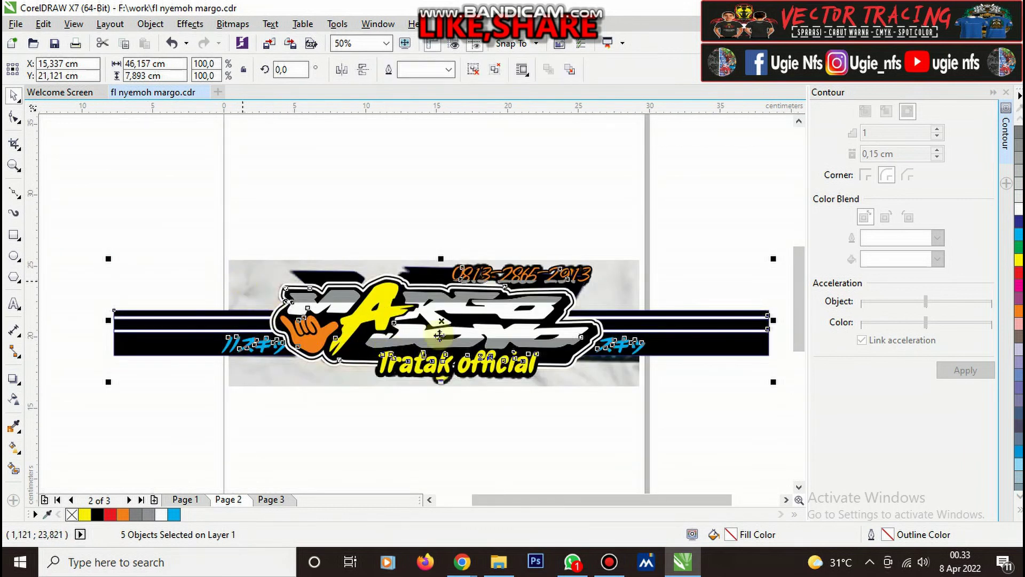
pyautogui.click(1016, 490)
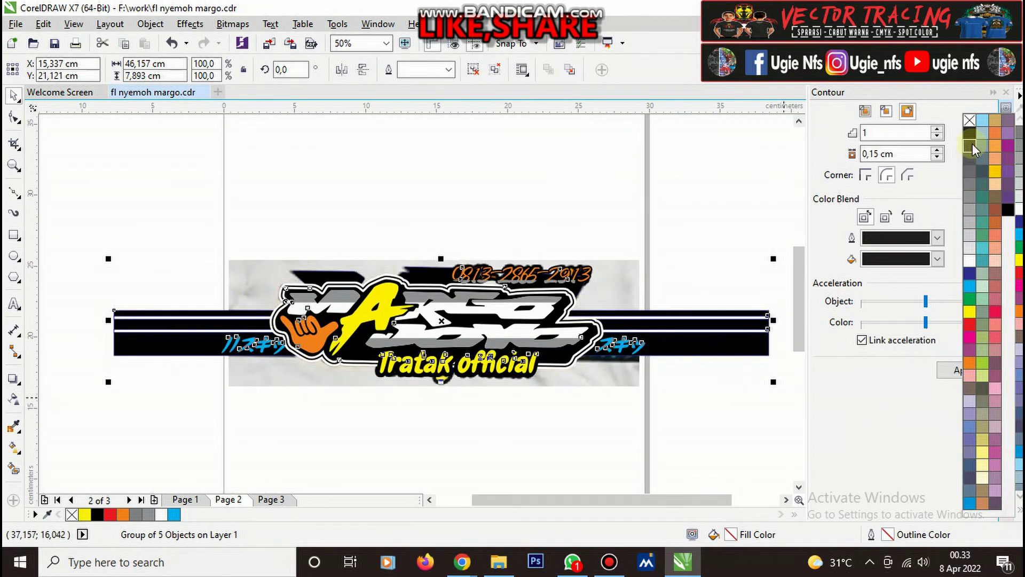
pyautogui.click(490, 228)
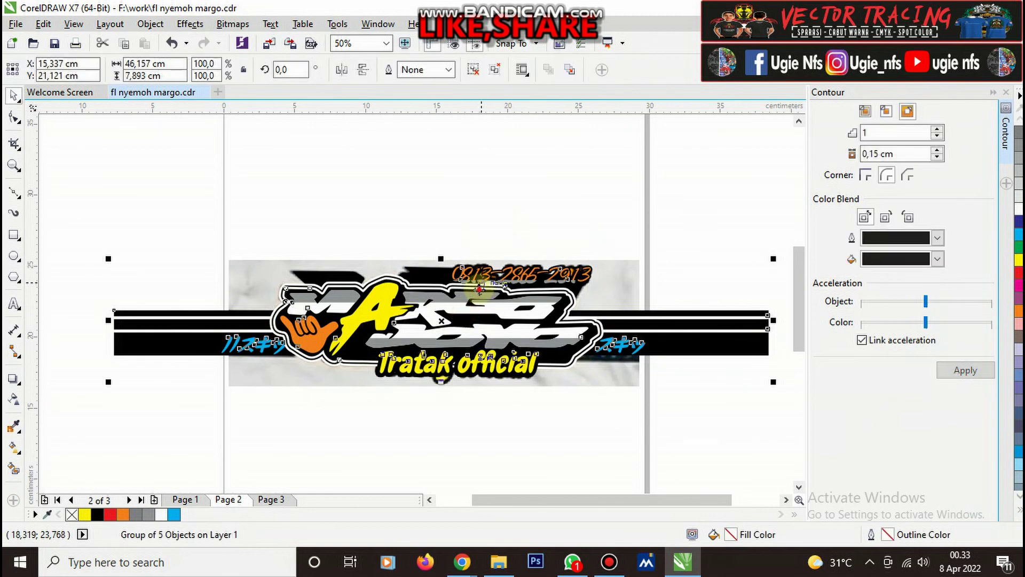
pyautogui.moveTo(460, 283); pyautogui.dragTo(460, 417)
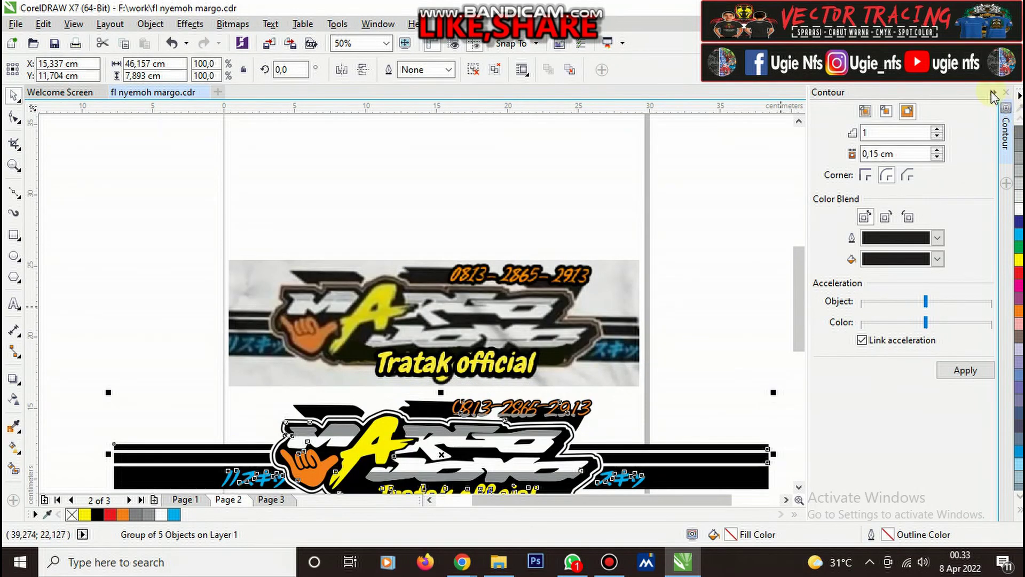
pyautogui.click(1006, 92)
# Tilt the right-side katakana about 2° along its stripe and save the file.
pyautogui.scroll(-1, 698, 298)
pyautogui.scroll(1, 699, 298)
pyautogui.click(675, 374)
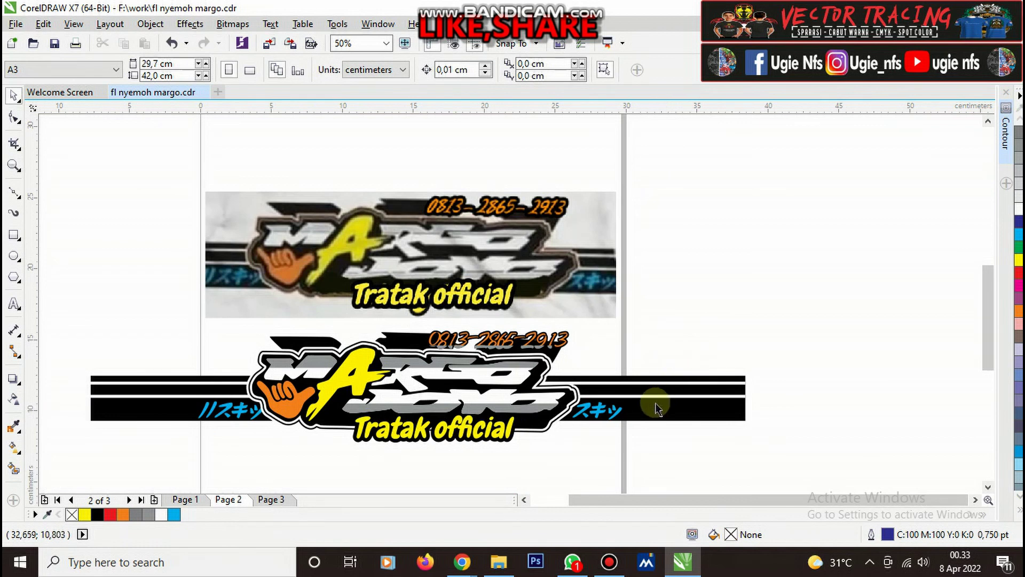
pyautogui.scroll(1, 655, 402)
pyautogui.keyDown('ctrl'); pyautogui.click(586, 419); pyautogui.keyUp('ctrl')
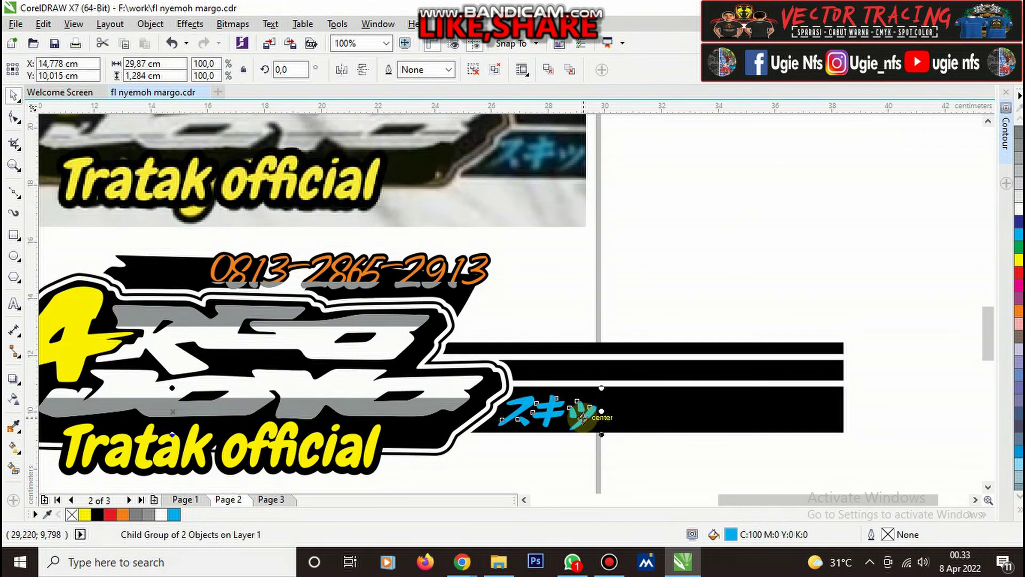
pyautogui.keyDown('ctrl'); pyautogui.click(582, 416); pyautogui.keyUp('ctrl')
pyautogui.scroll(1, 591, 412)
pyautogui.scroll(1, 593, 406)
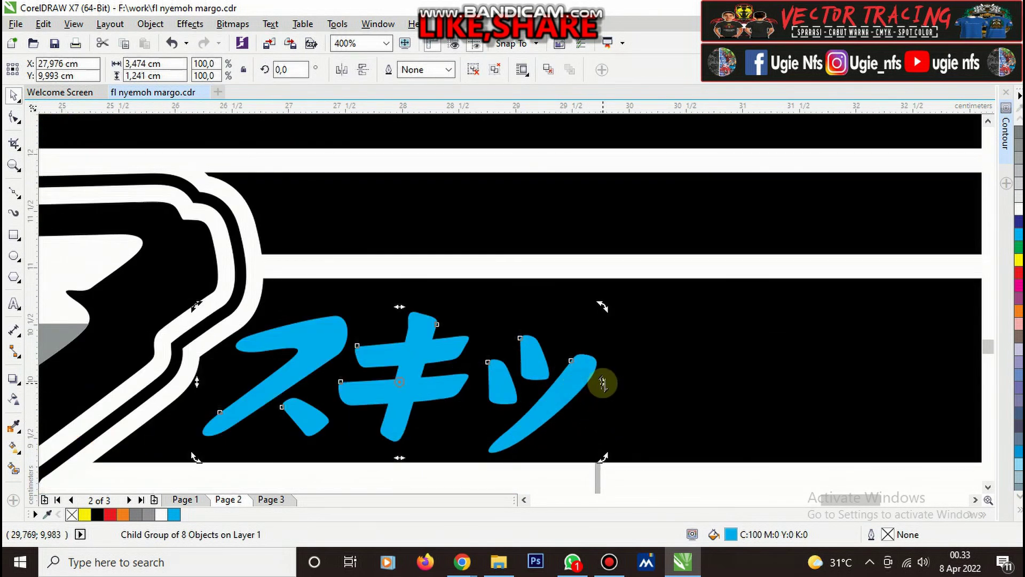
pyautogui.moveTo(602, 383); pyautogui.dragTo(600, 368)
pyautogui.scroll(-3, 619, 394)
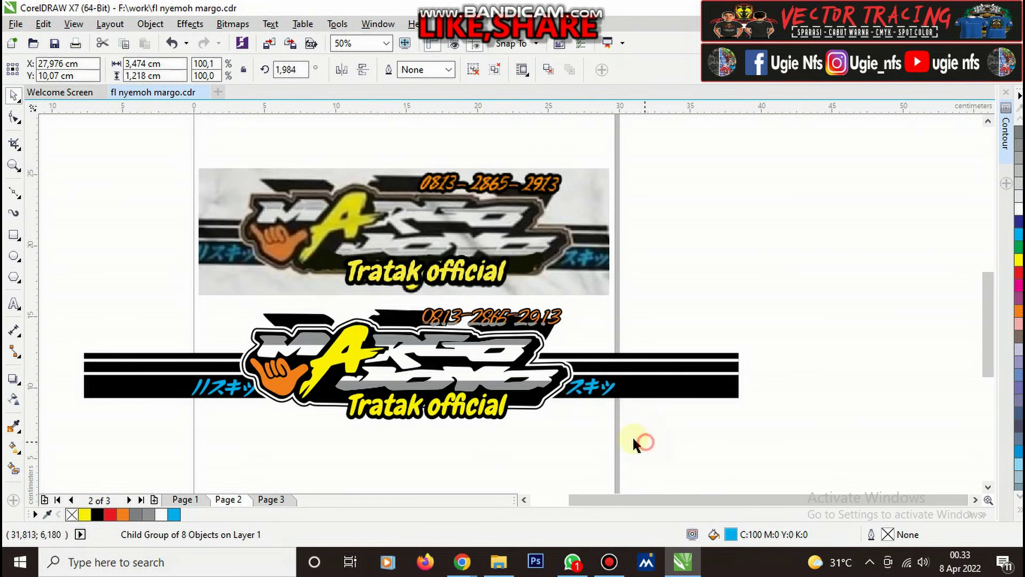
pyautogui.click(634, 442)
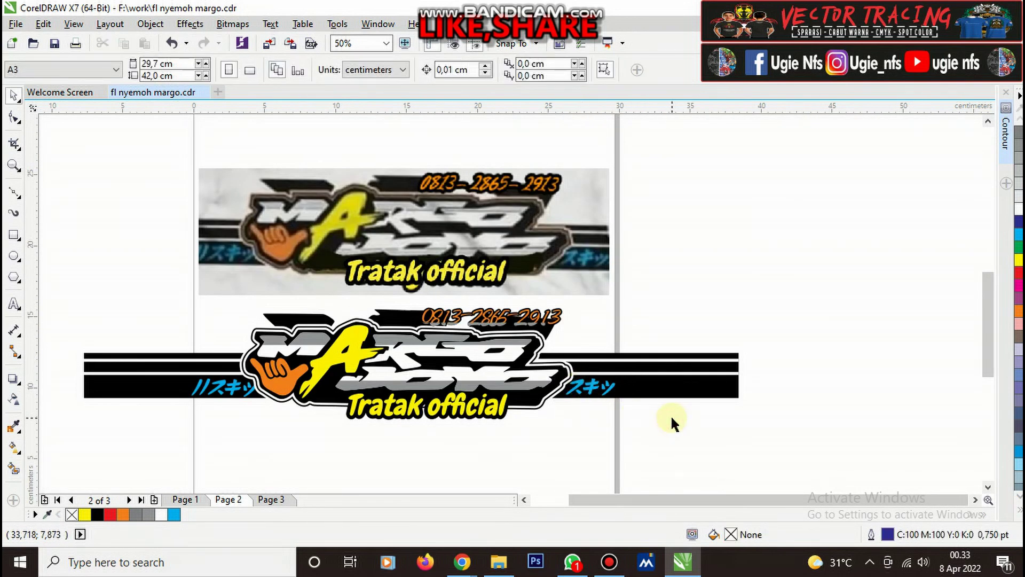
pyautogui.hotkey('ctrl', 's')
# Select the grey shadow under the phone number and inspect its nodes with the Shape tool.
pyautogui.scroll(2, 528, 331)
pyautogui.scroll(4, 342, 352)
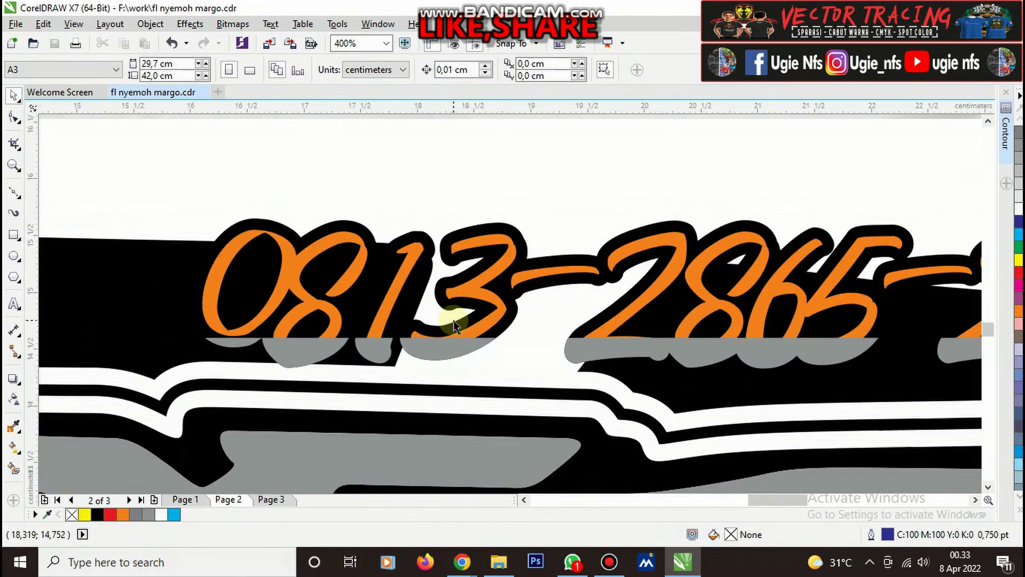
pyautogui.click(291, 348)
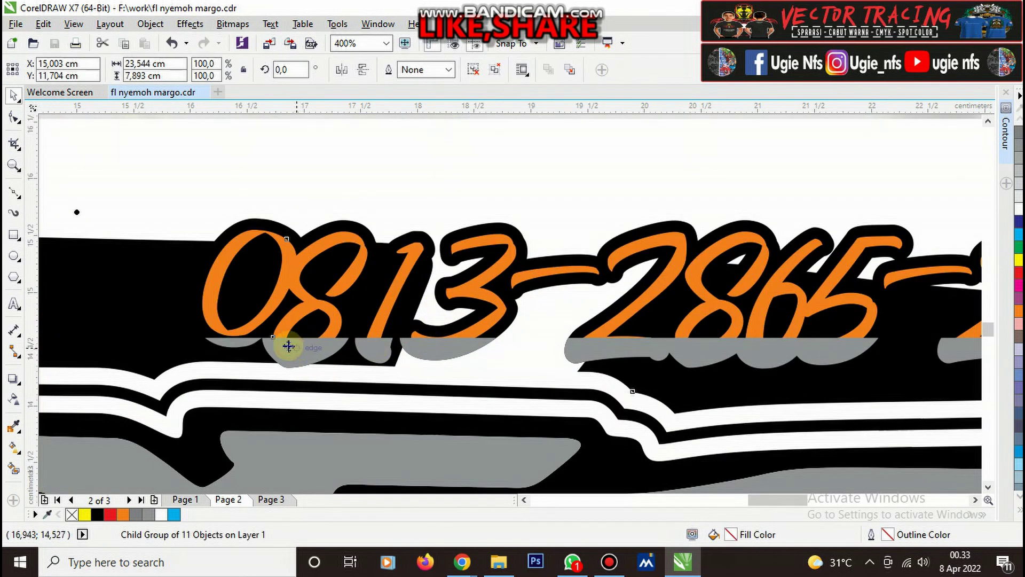
pyautogui.click(14, 122)
pyautogui.click(233, 338)
pyautogui.scroll(-1, 216, 320)
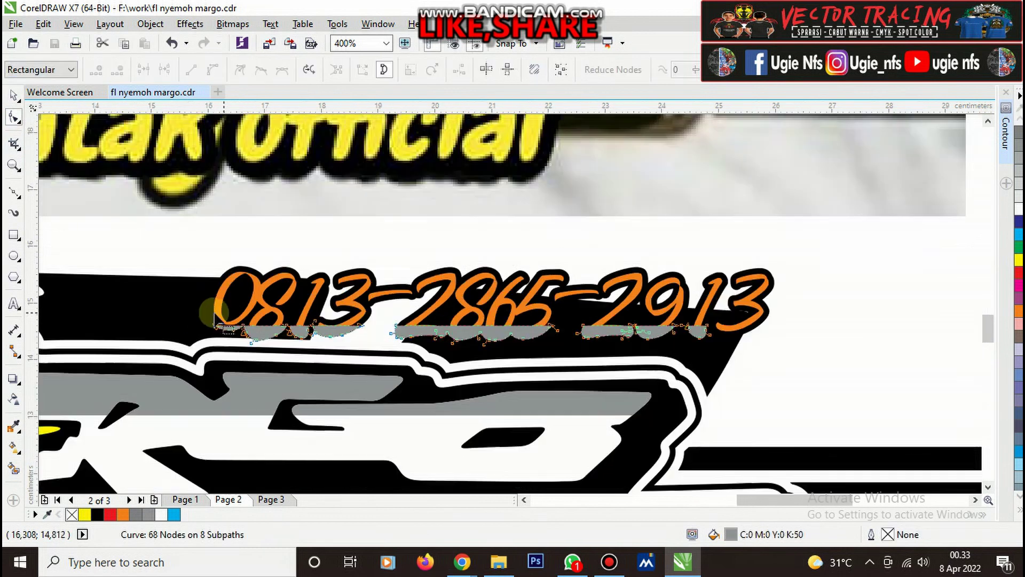
pyautogui.moveTo(177, 299); pyautogui.dragTo(762, 397)
pyautogui.click(753, 392)
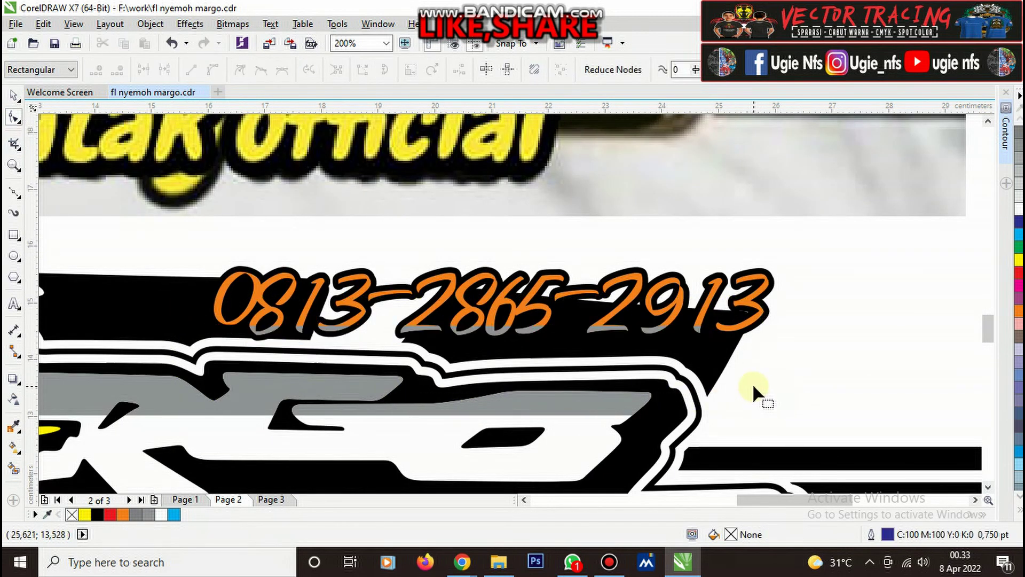
# Combine the shadow pieces with Ctrl+L, delete selected nodes, and save.
pyautogui.scroll(2, 398, 323)
pyautogui.press('space')
pyautogui.keyDown('ctrl'); pyautogui.click(402, 322); pyautogui.keyUp('ctrl')
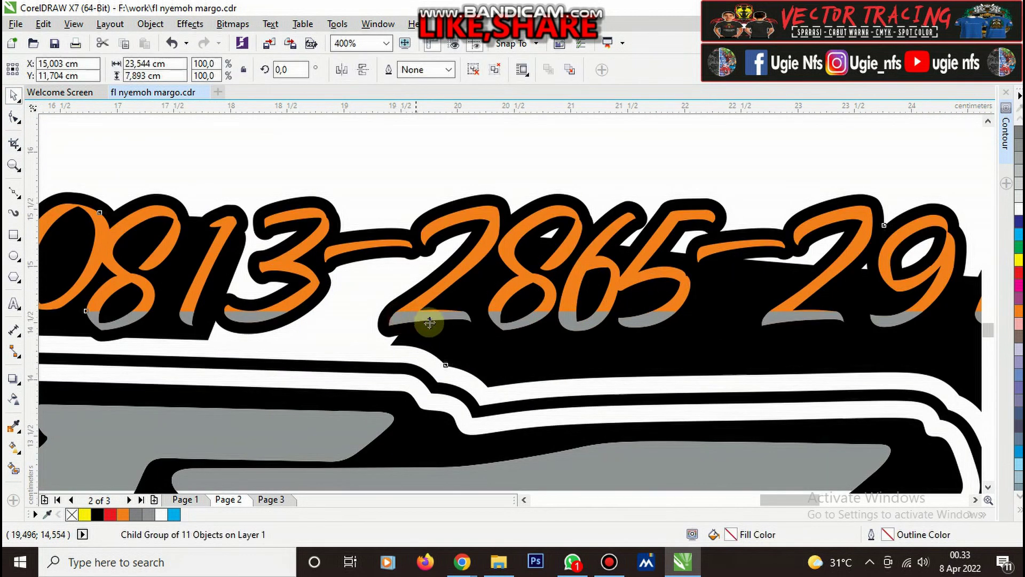
pyautogui.hotkey('ctrl', 'l')
pyautogui.press('F10')
pyautogui.scroll(-2, 411, 323)
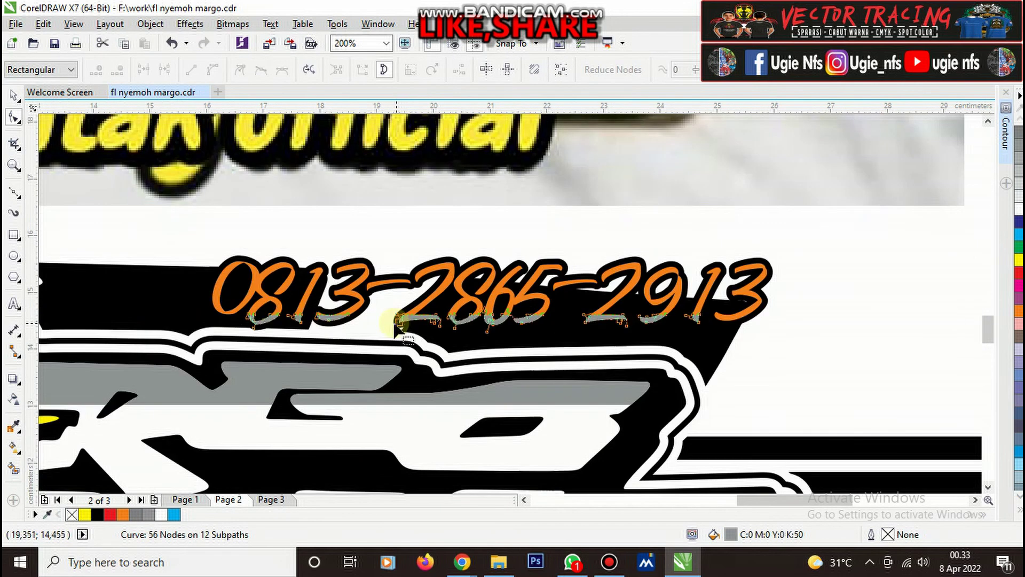
pyautogui.moveTo(192, 298)
pyautogui.mouseDown()
pyautogui.moveTo(776, 406)
pyautogui.moveTo(775, 395)
pyautogui.mouseUp()
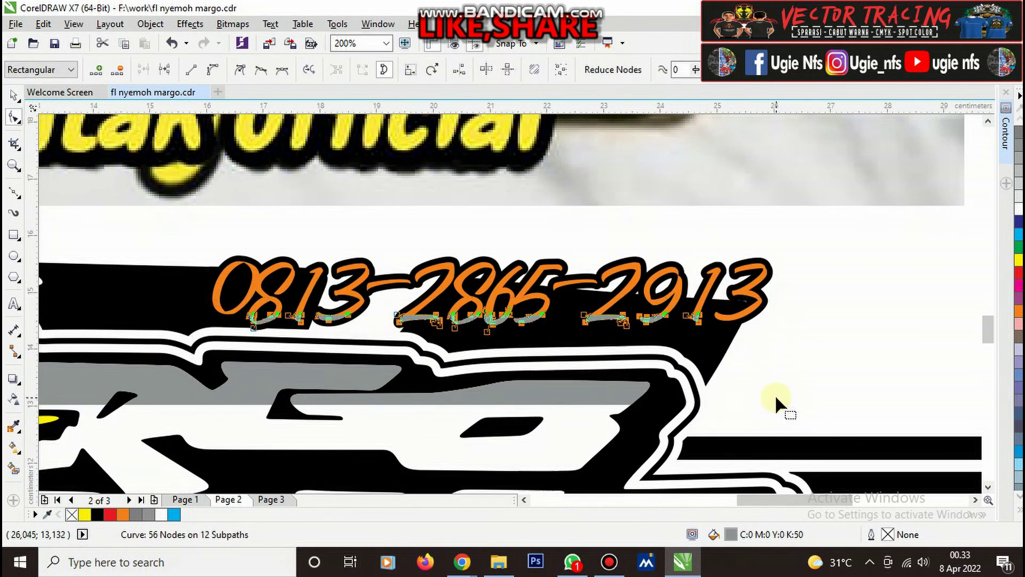
pyautogui.press('Delete')
pyautogui.press('space')
pyautogui.scroll(-4, 624, 329)
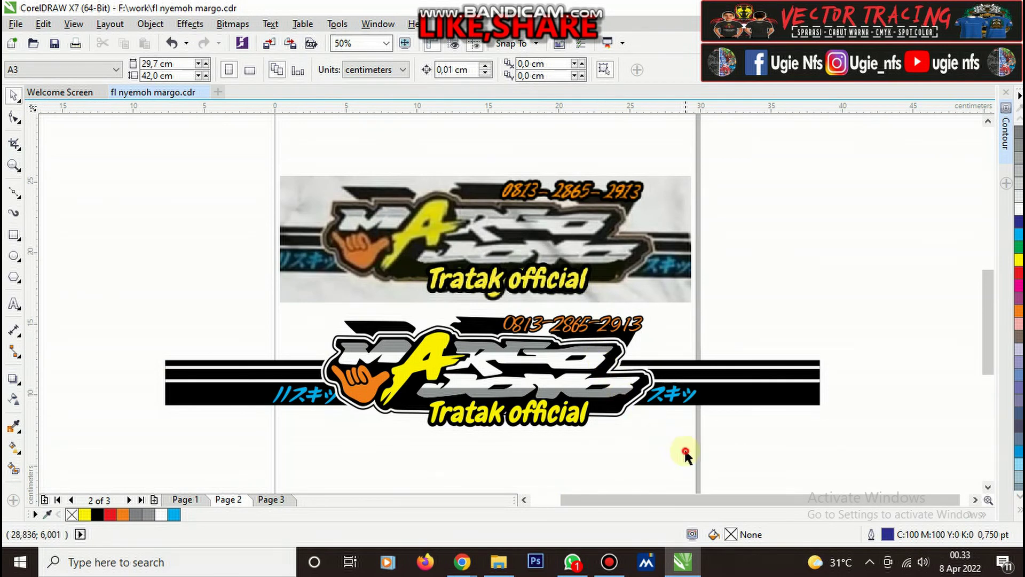
pyautogui.click(53, 43)
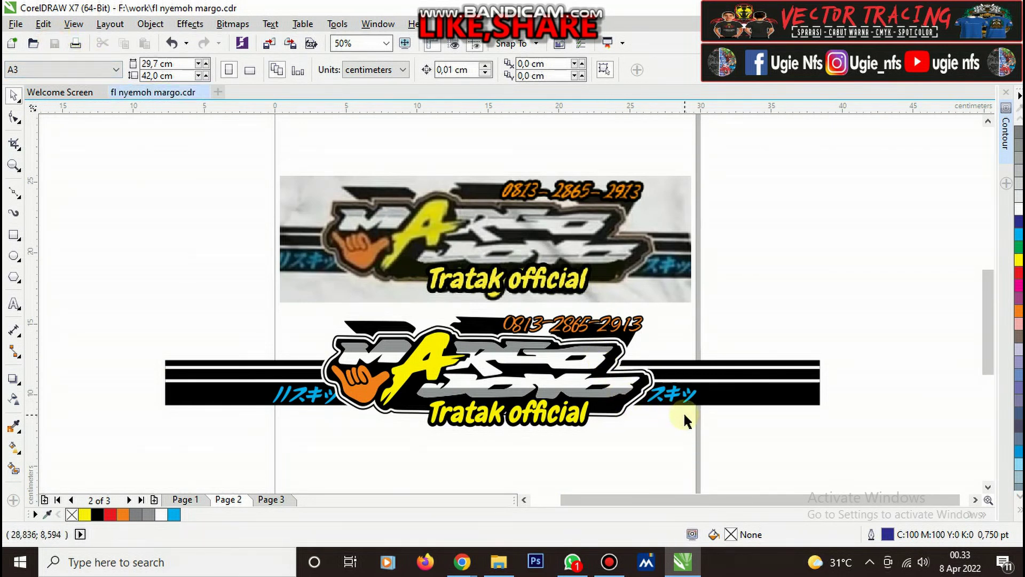